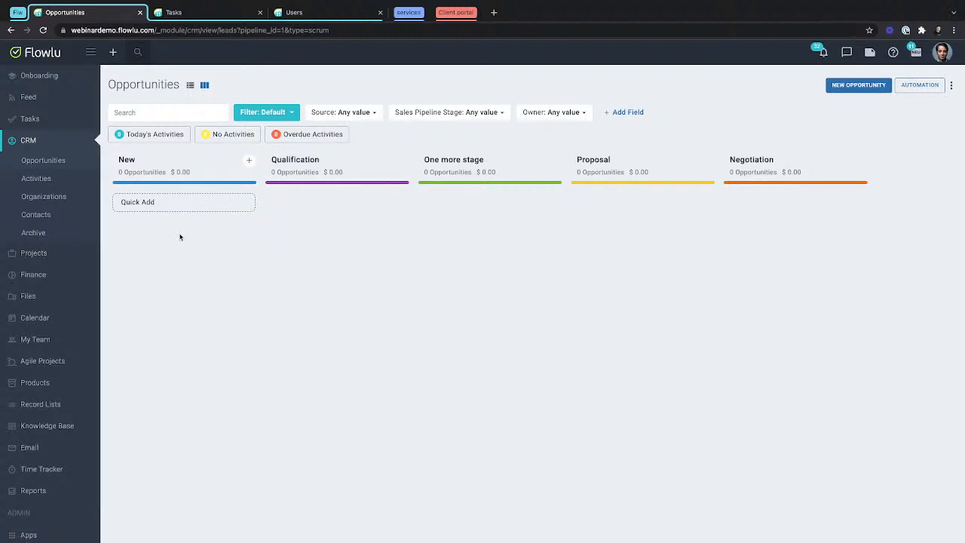
Open the opportunity pipeline's automation rules and view the rule types available for the New stage.
{"action": "left_click", "coordinate": [920, 85]}
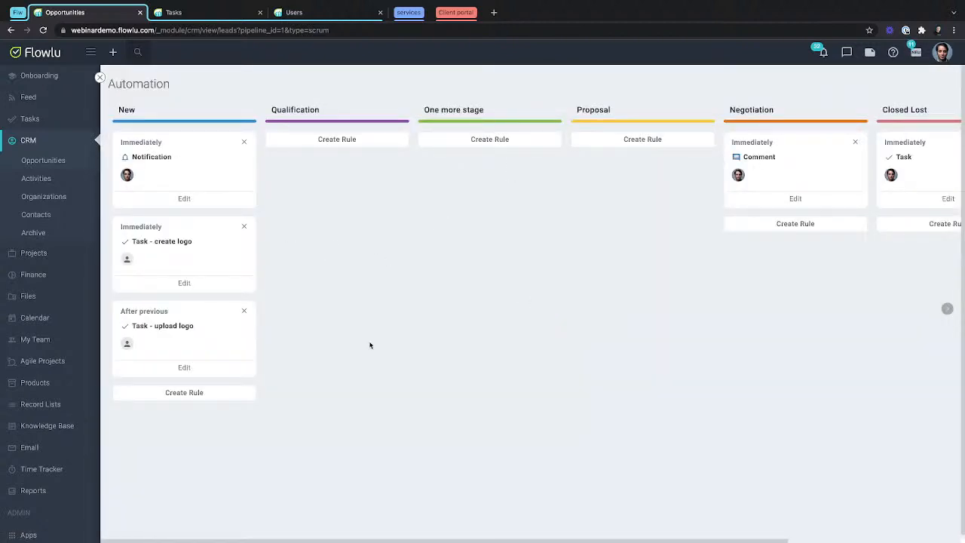
{"action": "left_click", "coordinate": [208, 392]}
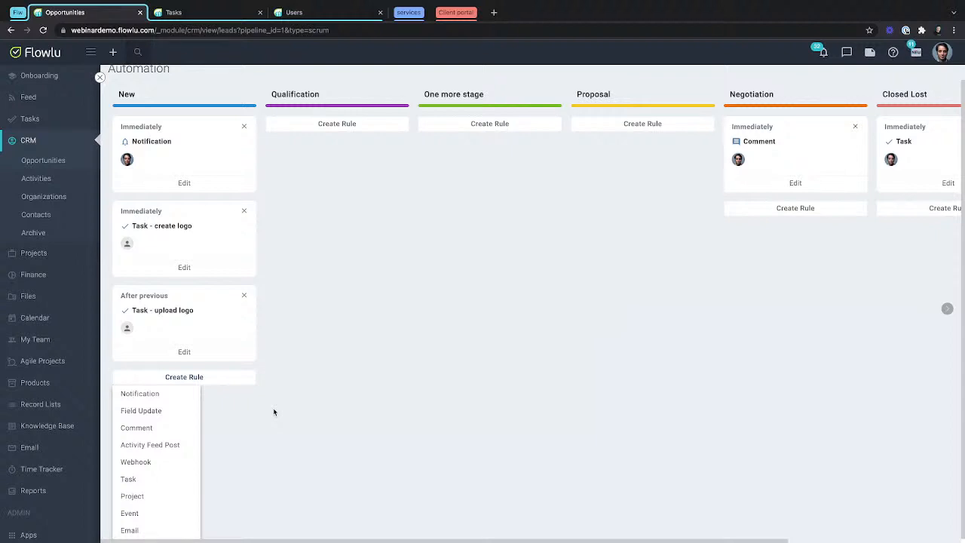
{"action": "scroll", "coordinate": [319, 226], "scroll_direction": "up", "scroll_amount": 1}
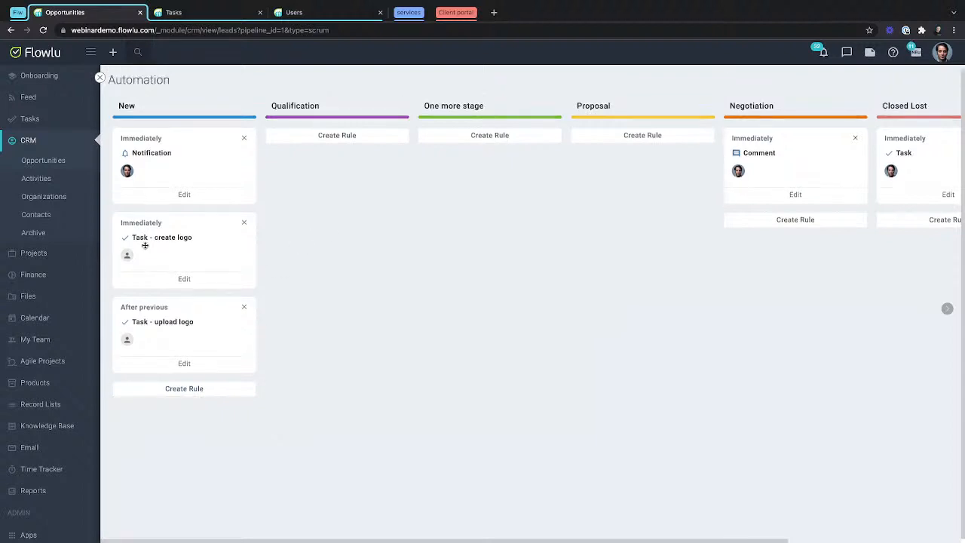
Open the "Task - create logo" rule in the New stage for editing.
{"action": "left_click", "coordinate": [184, 278]}
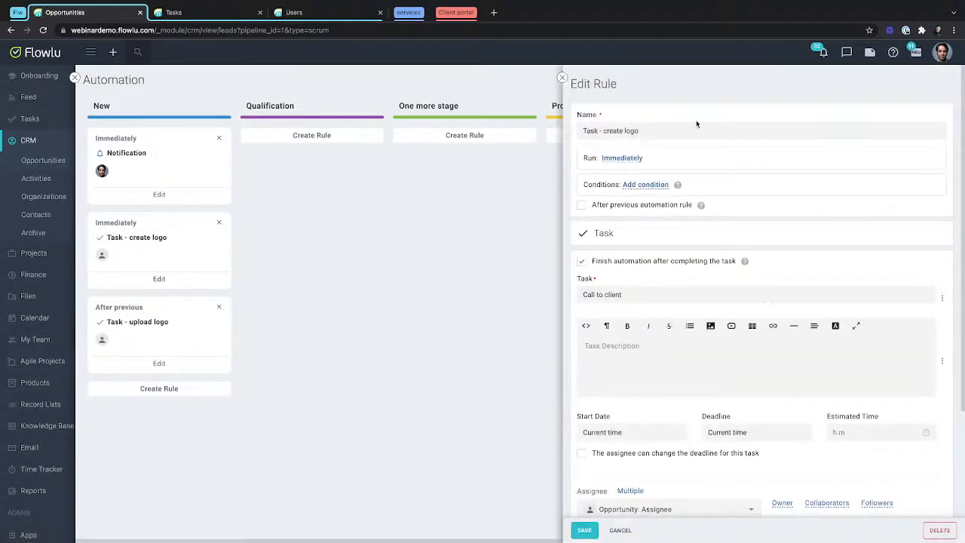
{"action": "left_click", "coordinate": [562, 78]}
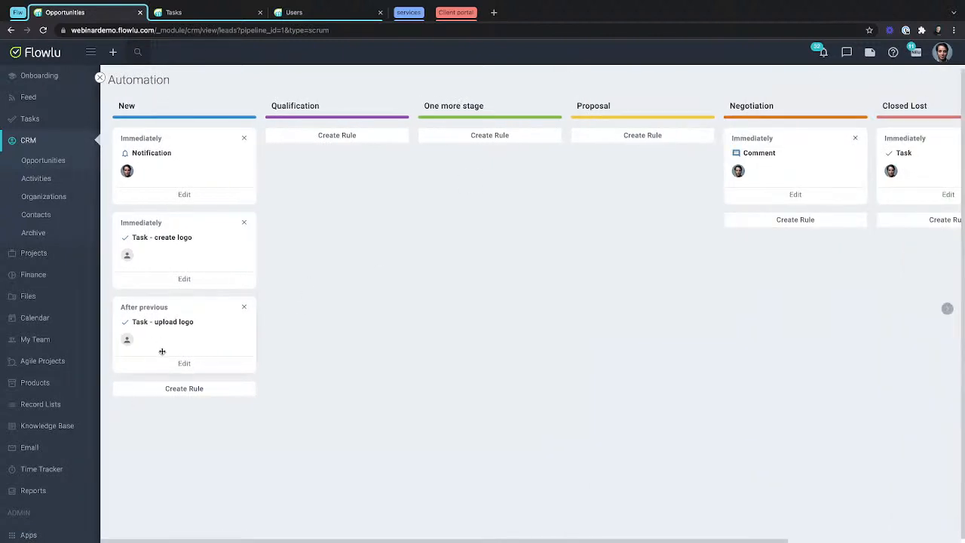
{"action": "left_click", "coordinate": [183, 279]}
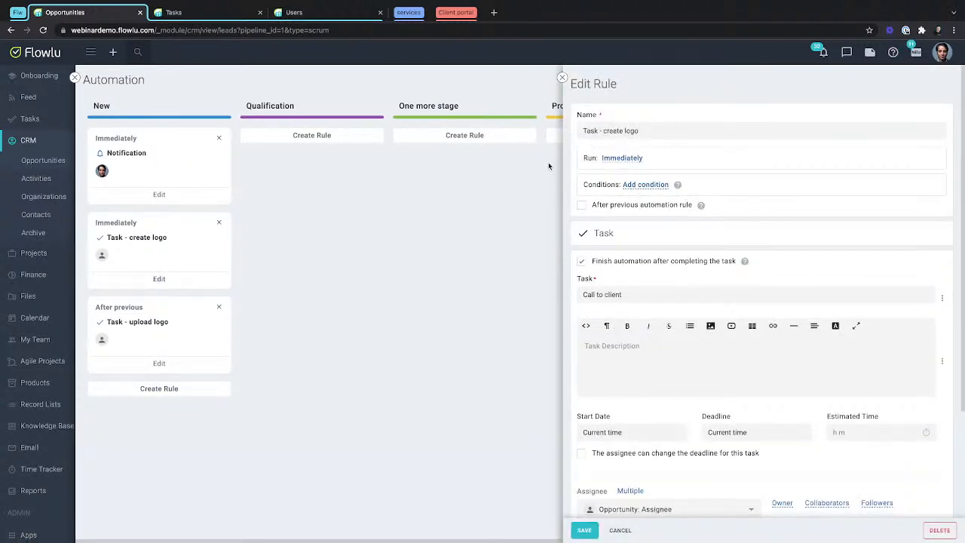
{"action": "left_click_drag", "start_coordinate": [583, 157], "coordinate": [681, 162]}
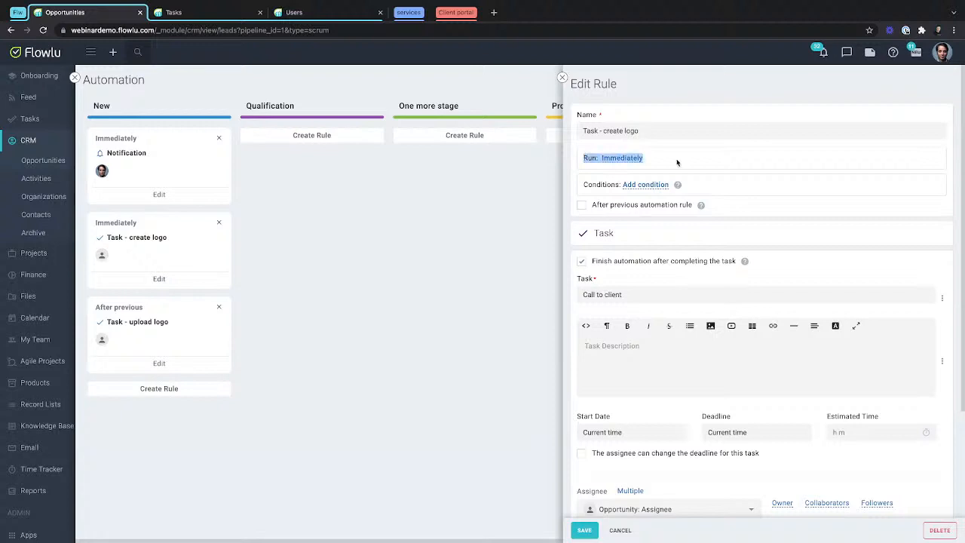
{"action": "left_click", "coordinate": [698, 165]}
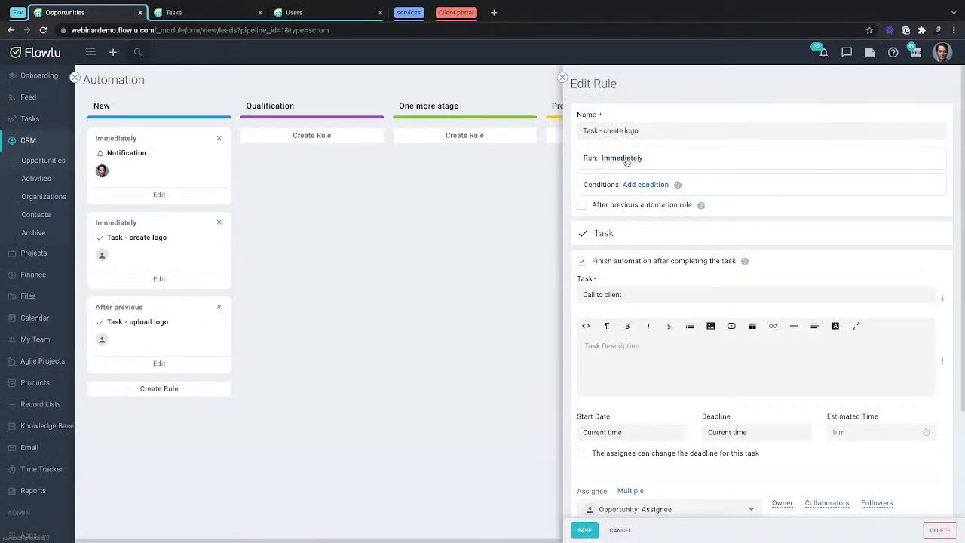
Set the rule to run 2 days after the current time.
{"action": "left_click", "coordinate": [626, 160]}
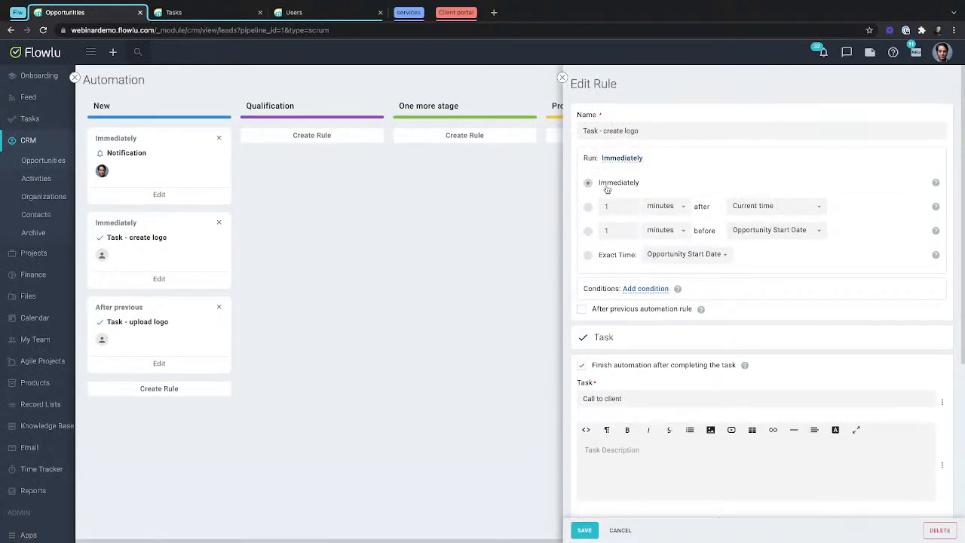
{"action": "left_click", "coordinate": [588, 208]}
{"action": "left_click_drag", "start_coordinate": [610, 206], "coordinate": [584, 210]}
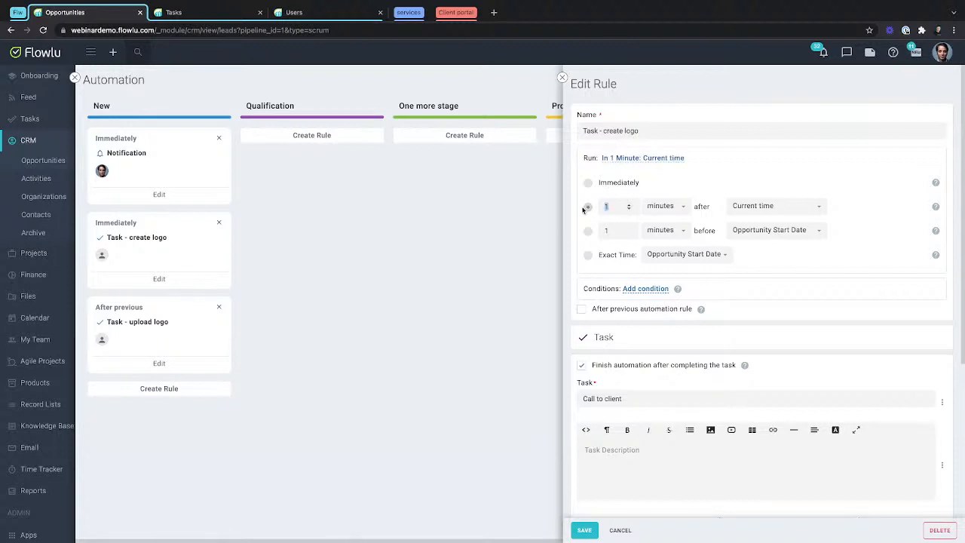
{"action": "type", "text": "2"}
{"action": "left_click", "coordinate": [656, 208]}
{"action": "left_click", "coordinate": [662, 223]}
{"action": "left_click", "coordinate": [771, 206]}
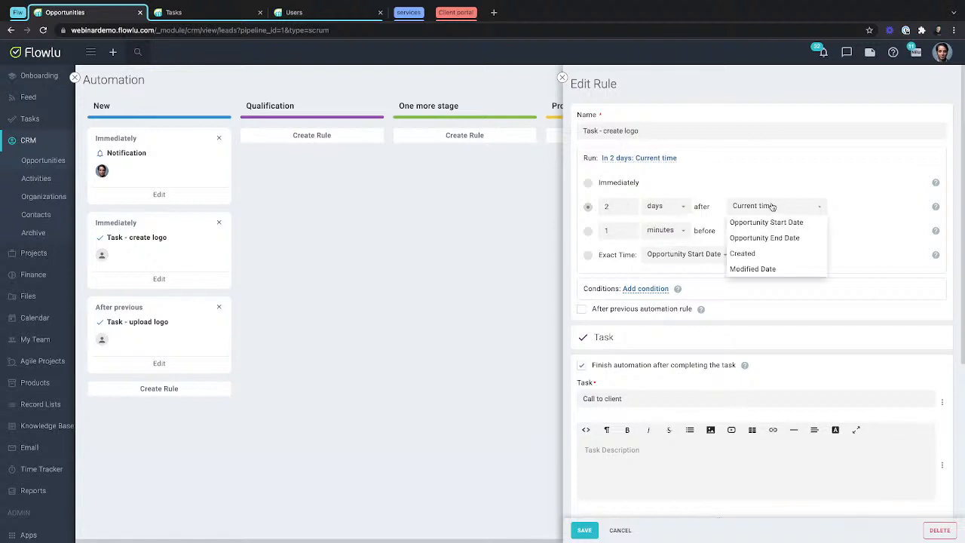
{"action": "left_click", "coordinate": [738, 196]}
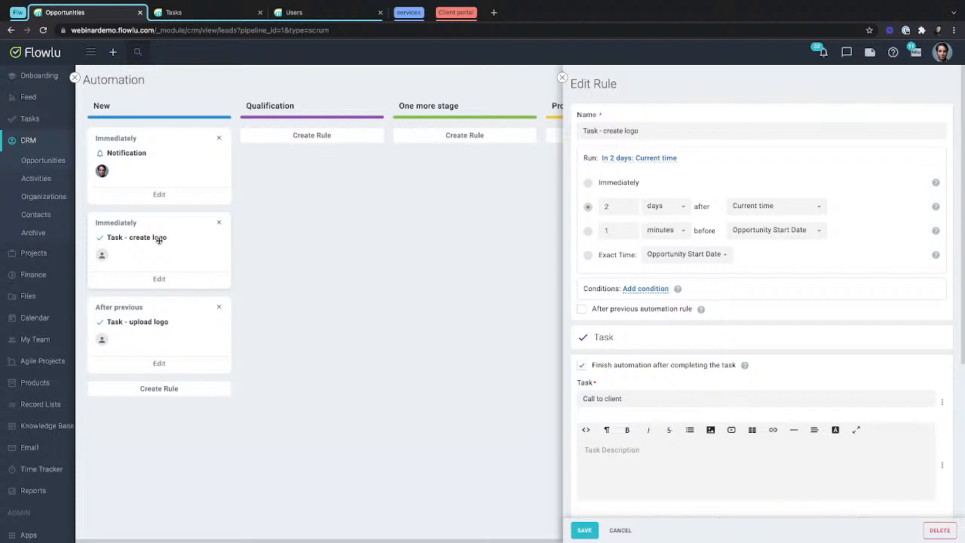
Try scheduling the rule 1 minute before the Opportunity Start Date and return to the 2 days after current time option.
{"action": "left_click", "coordinate": [588, 230]}
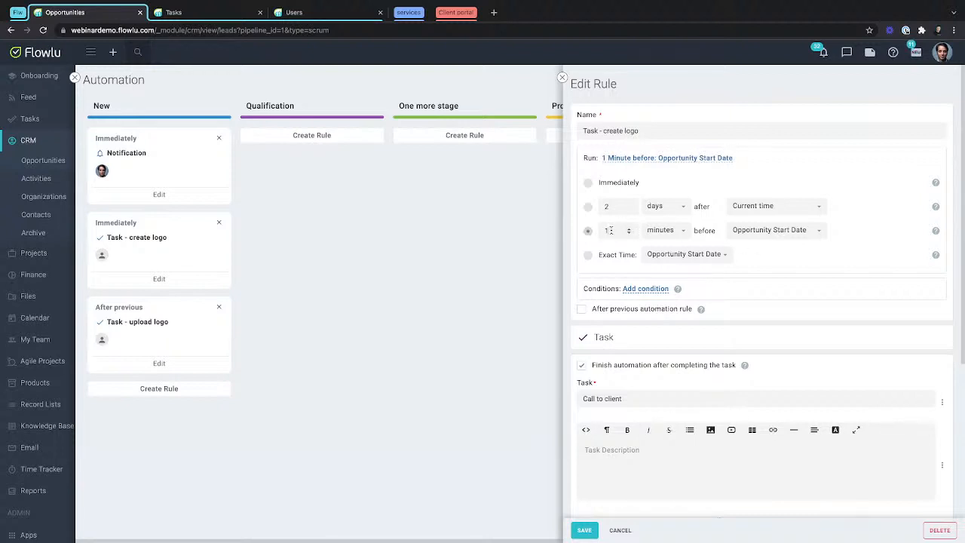
{"action": "left_click", "coordinate": [769, 231]}
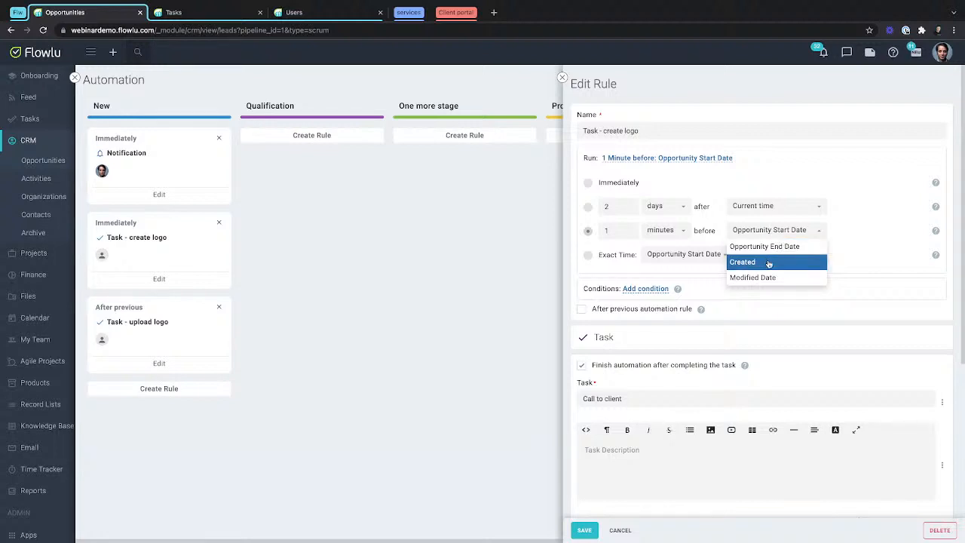
{"action": "left_click", "coordinate": [851, 253]}
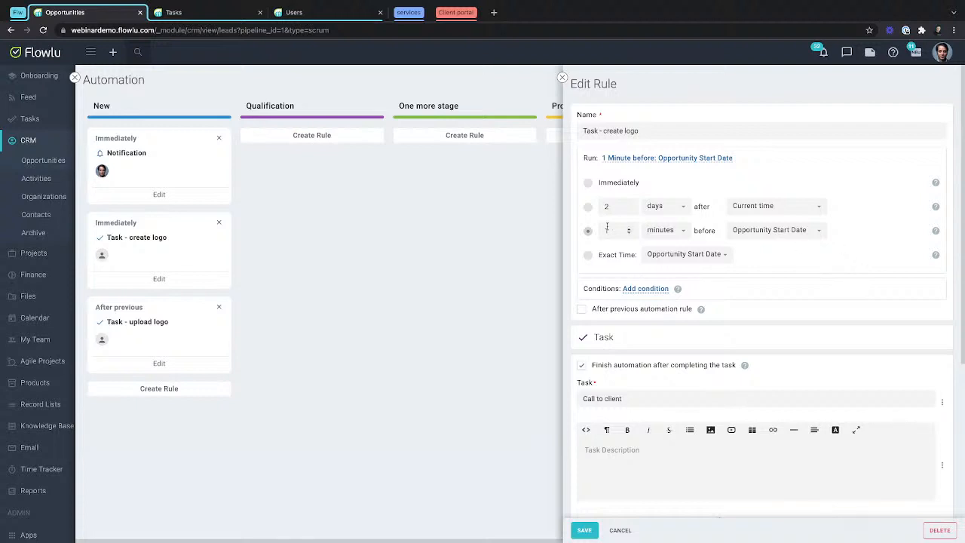
{"action": "left_click", "coordinate": [587, 207]}
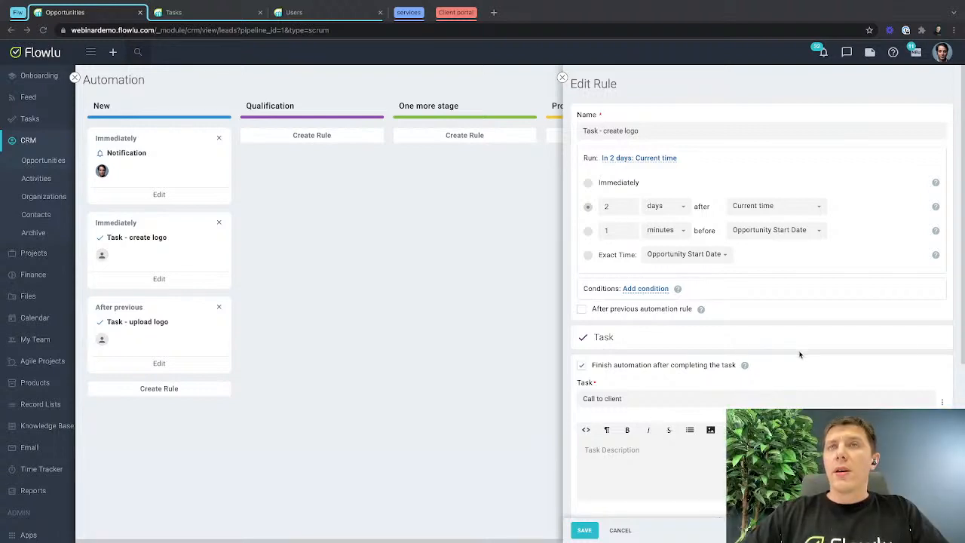
{"action": "scroll", "coordinate": [765, 340], "scroll_direction": "down", "scroll_amount": 2}
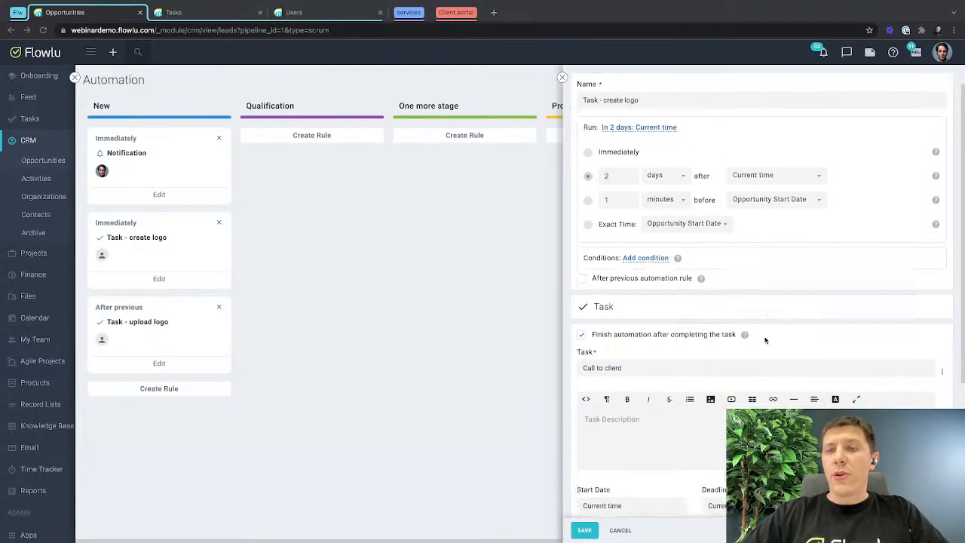
{"action": "scroll", "coordinate": [764, 340], "scroll_direction": "up", "scroll_amount": 1}
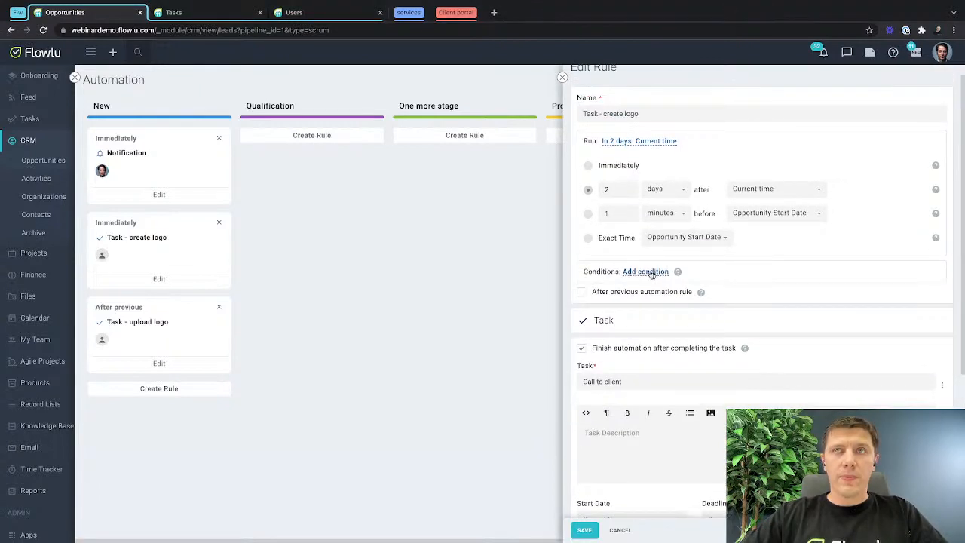
{"action": "left_click", "coordinate": [650, 273]}
{"action": "left_click", "coordinate": [775, 273]}
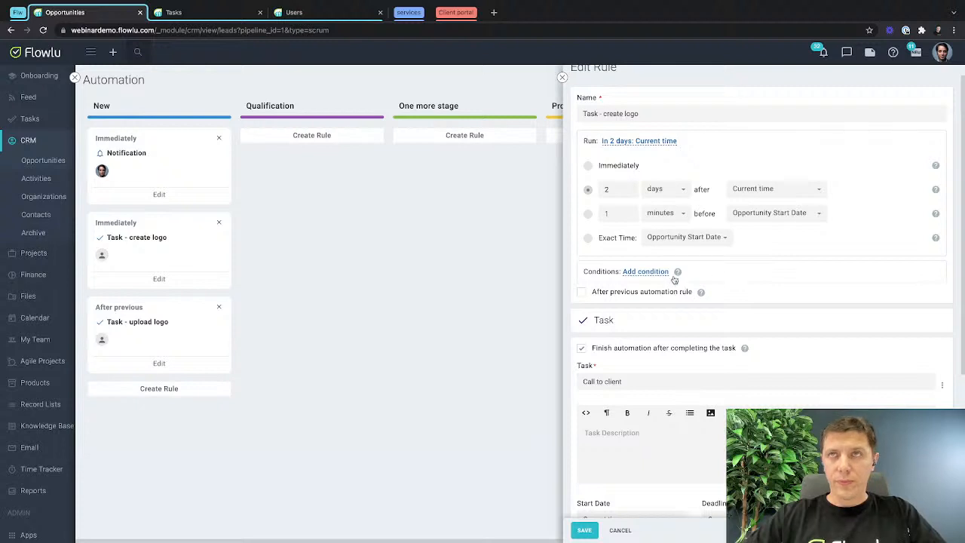
Add a condition to the rule requiring the Opportunity Amount to be greater than 10000.
{"action": "mouse_move", "coordinate": [677, 275]}
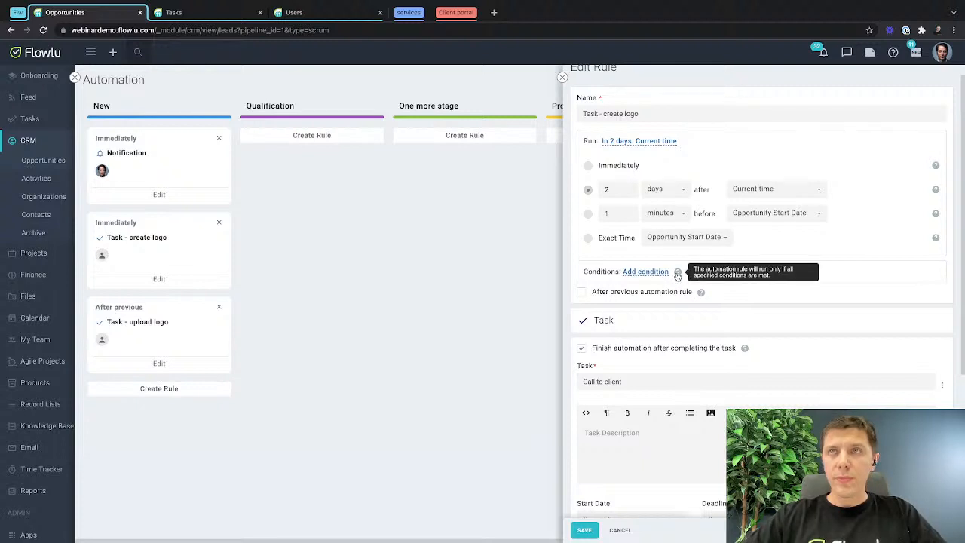
{"action": "left_click", "coordinate": [637, 272]}
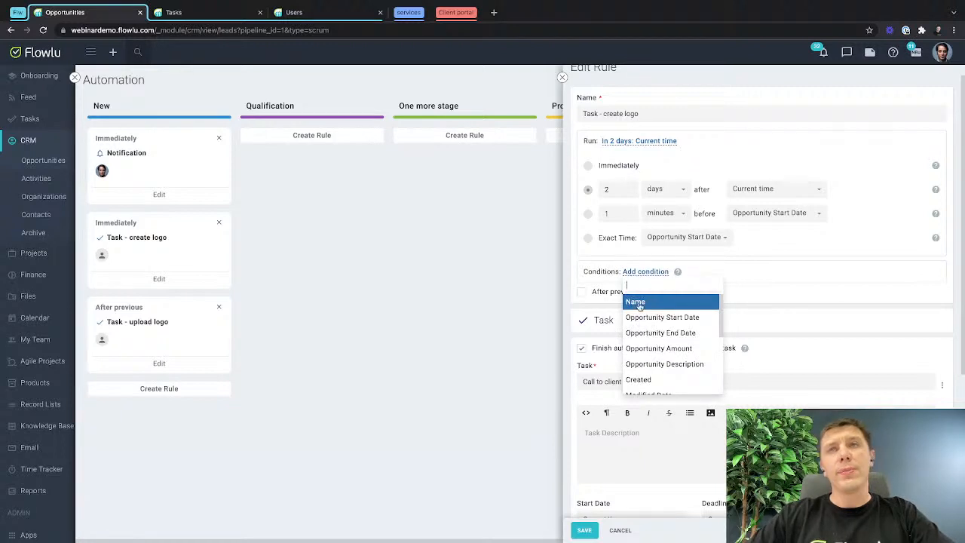
{"action": "scroll", "coordinate": [646, 370], "scroll_direction": "down", "scroll_amount": 1}
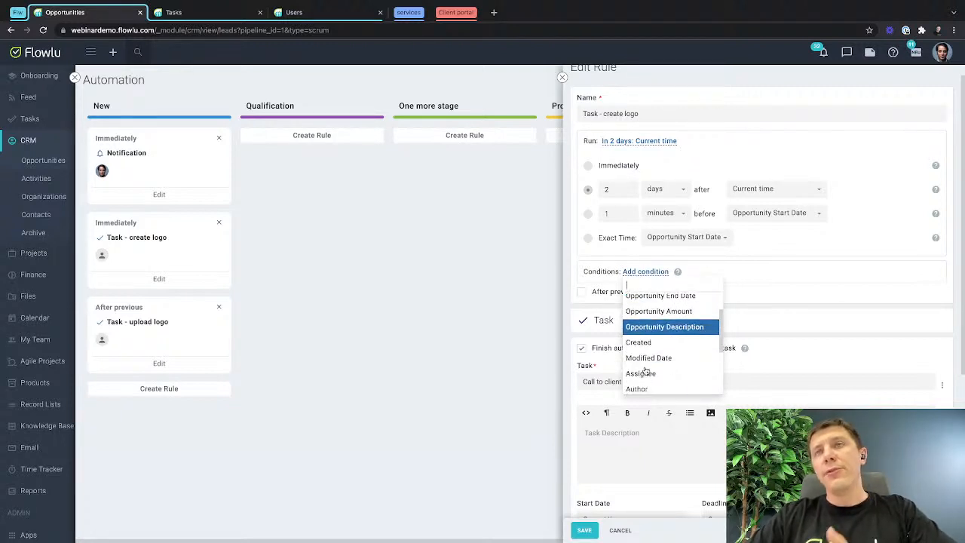
{"action": "scroll", "coordinate": [648, 362], "scroll_direction": "up", "scroll_amount": 1}
{"action": "left_click", "coordinate": [653, 328]}
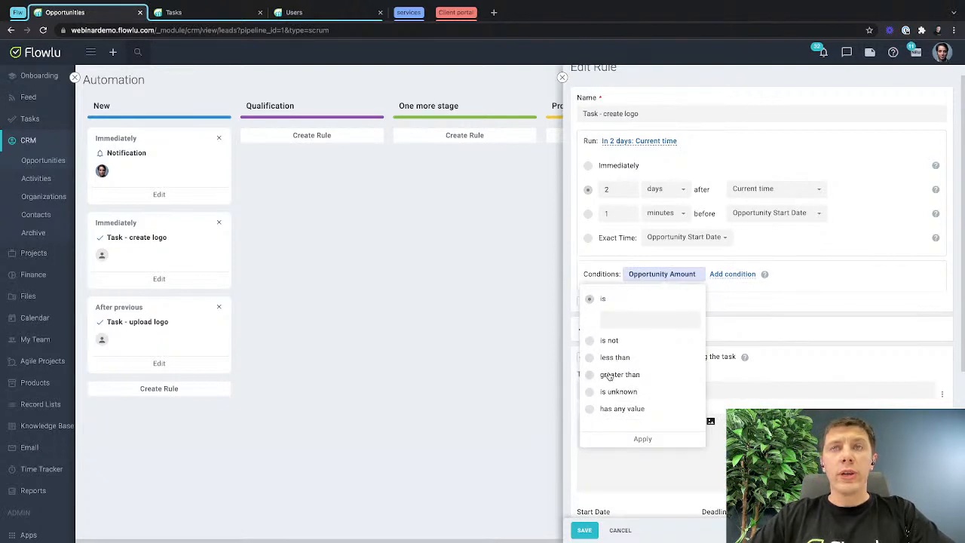
{"action": "left_click", "coordinate": [609, 375]}
{"action": "left_click", "coordinate": [618, 373]}
{"action": "type", "text": "10000"}
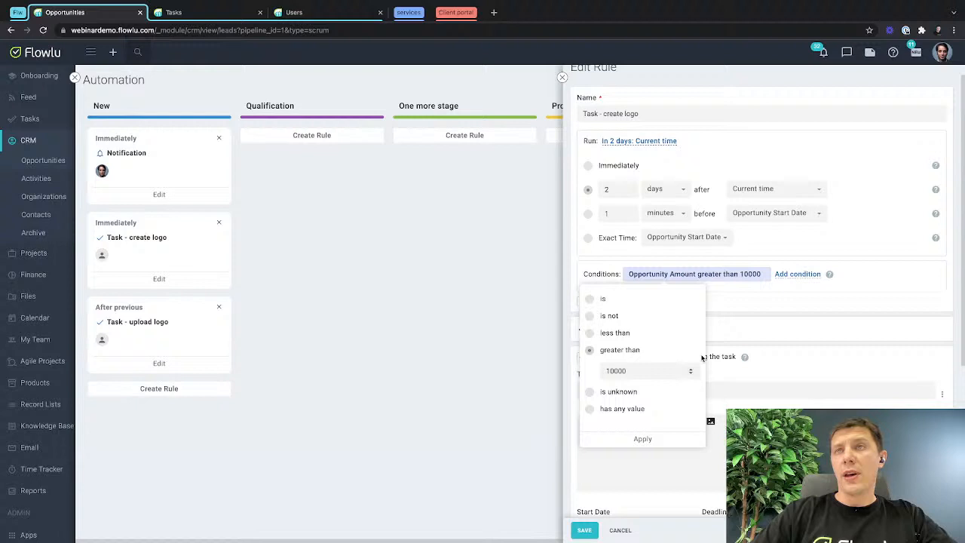
{"action": "left_click", "coordinate": [771, 306]}
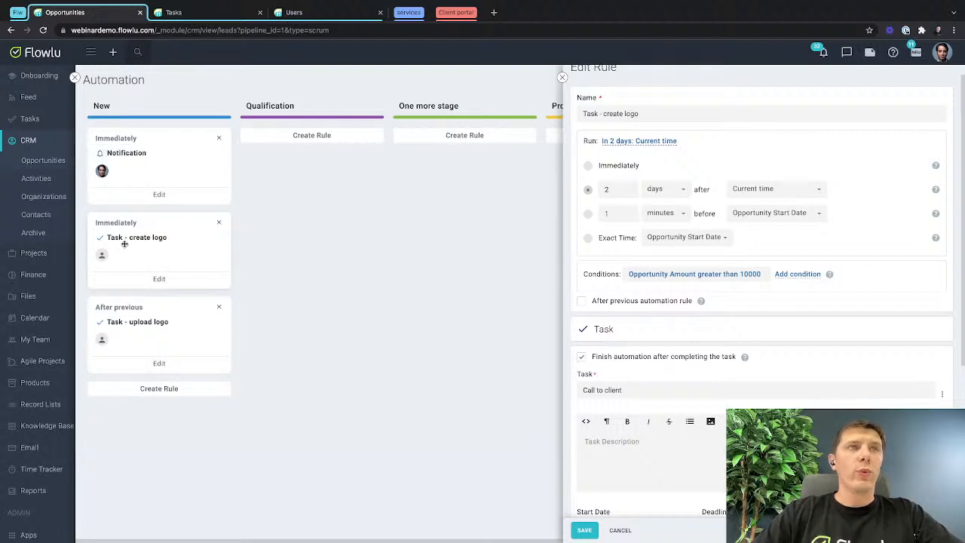
Make the rule run after the previous automation rule.
{"action": "mouse_move", "coordinate": [660, 113]}
{"action": "left_mouse_down"}
{"action": "mouse_move", "coordinate": [610, 114]}
{"action": "mouse_move", "coordinate": [650, 112]}
{"action": "left_mouse_up"}
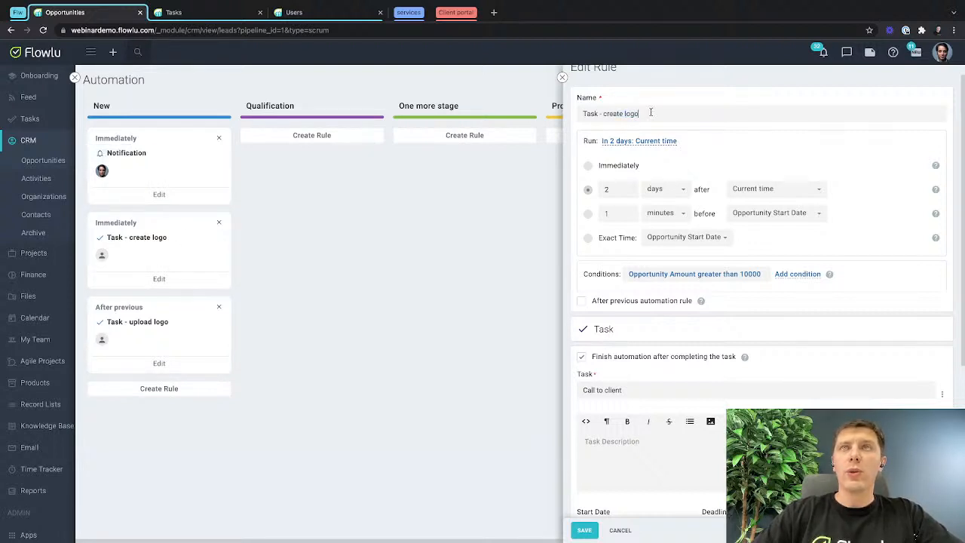
{"action": "left_click", "coordinate": [581, 301]}
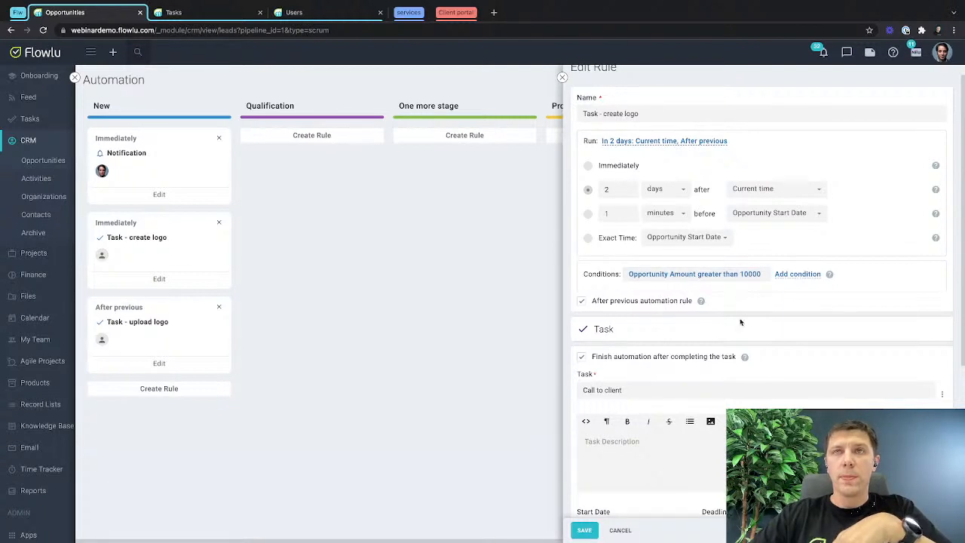
Switch the option to finish automation after completing the task off and back on.
{"action": "scroll", "coordinate": [598, 343], "scroll_direction": "down", "scroll_amount": 4}
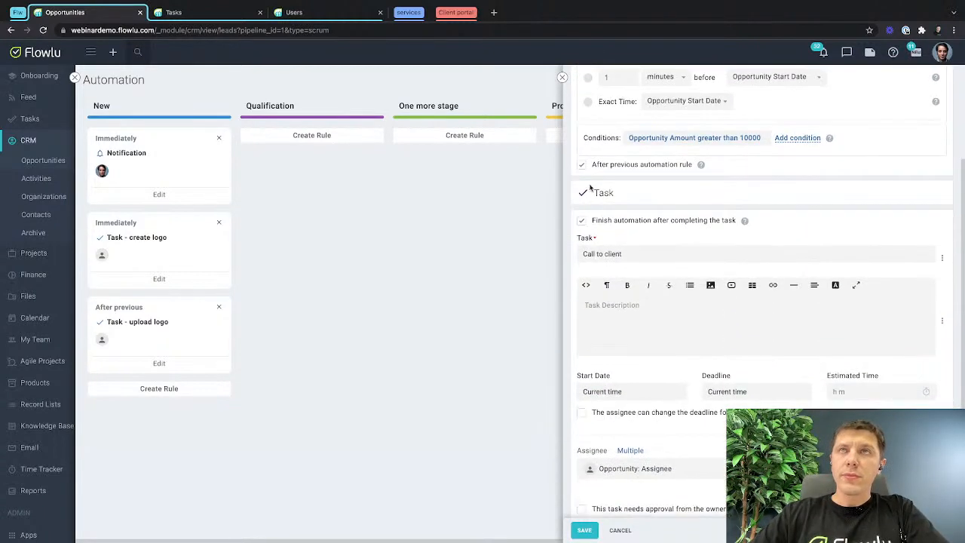
{"action": "left_click", "coordinate": [581, 219]}
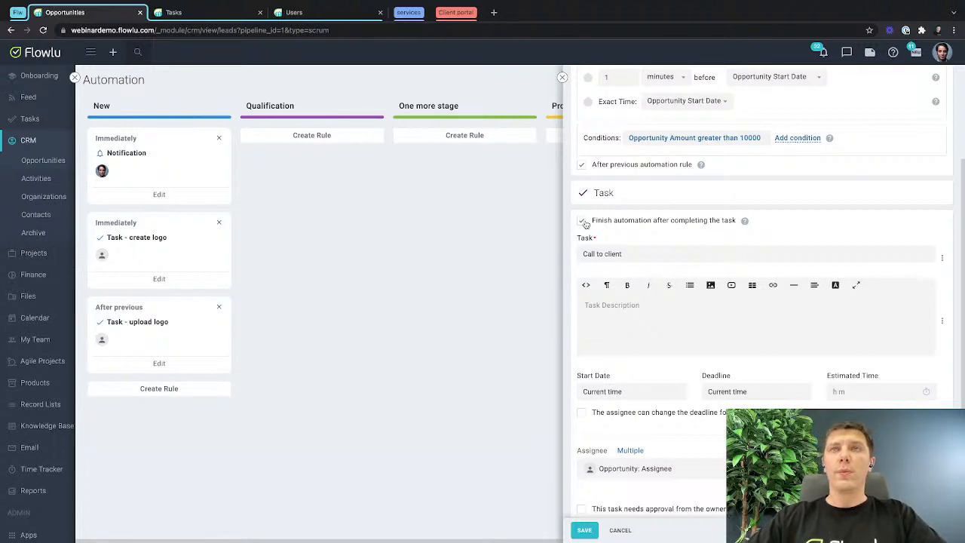
{"action": "left_click", "coordinate": [584, 223]}
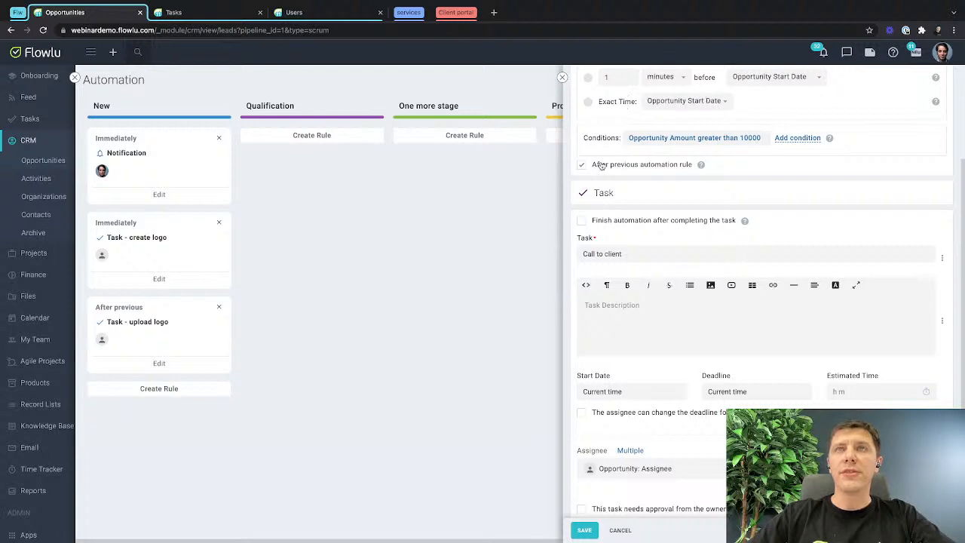
{"action": "left_click", "coordinate": [583, 221]}
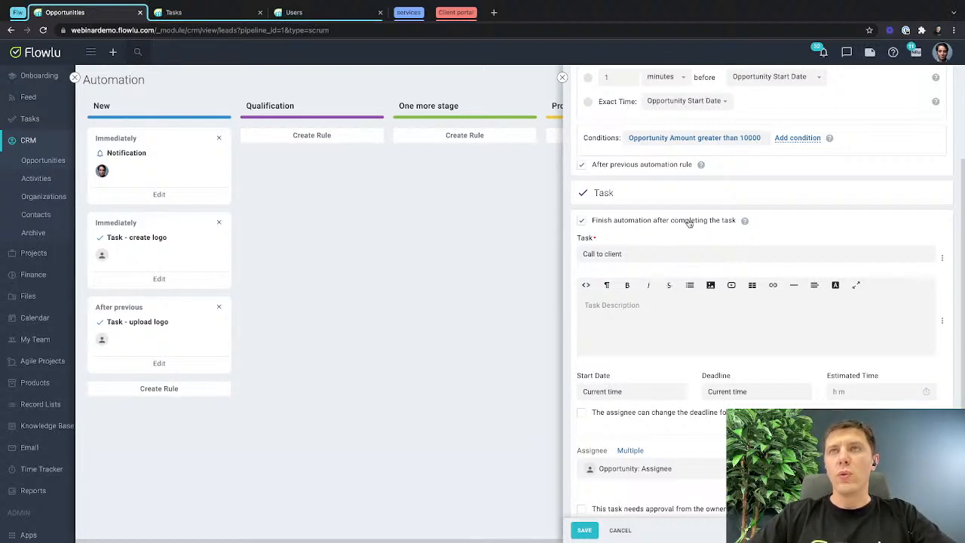
Rename the rule as "Task - Call to client", copying the title from its task.
{"action": "scroll", "coordinate": [688, 223], "scroll_direction": "up", "scroll_amount": 2}
{"action": "scroll", "coordinate": [645, 307], "scroll_direction": "down", "scroll_amount": 2}
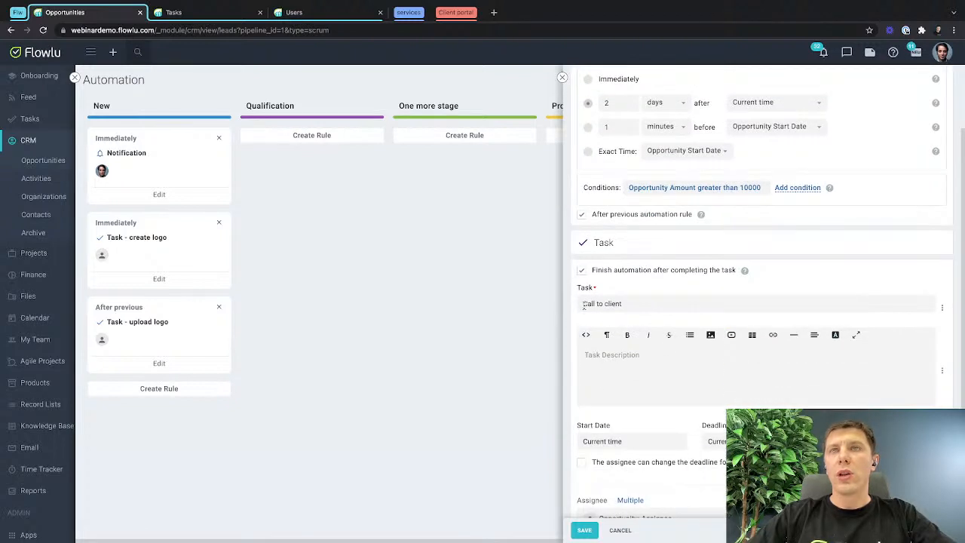
{"action": "left_click_drag", "start_coordinate": [582, 304], "coordinate": [682, 305]}
{"action": "key", "text": "ctrl+c"}
{"action": "scroll", "coordinate": [682, 306], "scroll_direction": "up", "scroll_amount": 2}
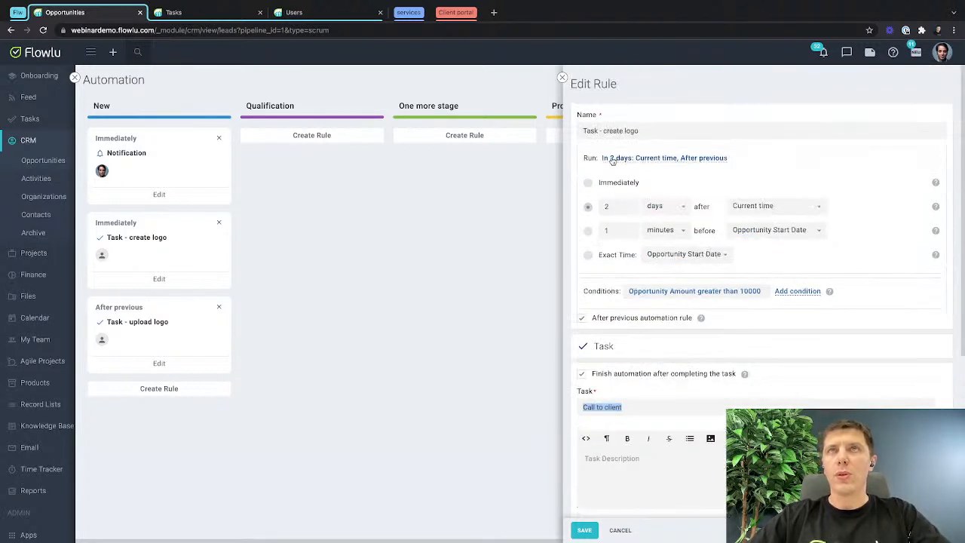
{"action": "left_click_drag", "start_coordinate": [603, 131], "coordinate": [835, 155]}
{"action": "key", "text": "ctrl+v"}
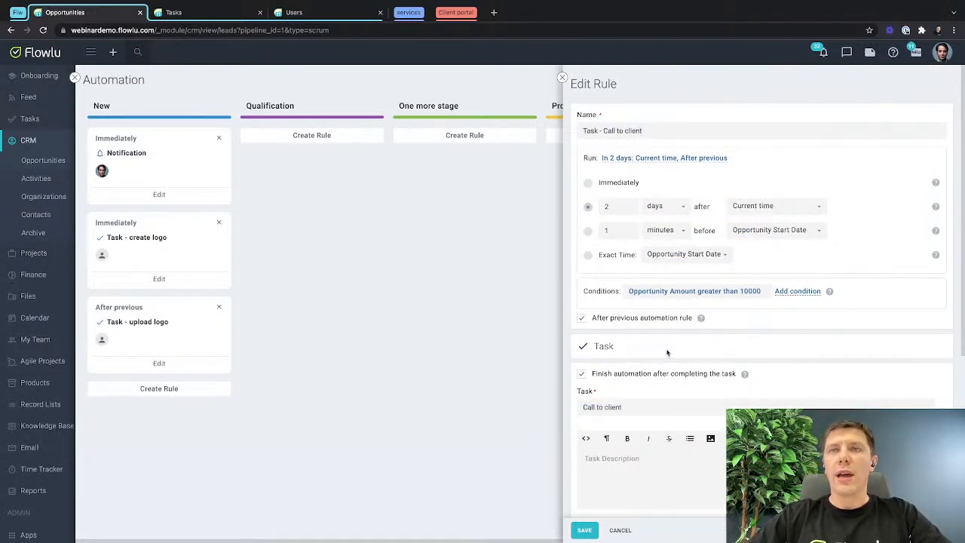
{"action": "scroll", "coordinate": [622, 235], "scroll_direction": "down", "scroll_amount": 3}
{"action": "scroll", "coordinate": [622, 235], "scroll_direction": "up", "scroll_amount": 1}
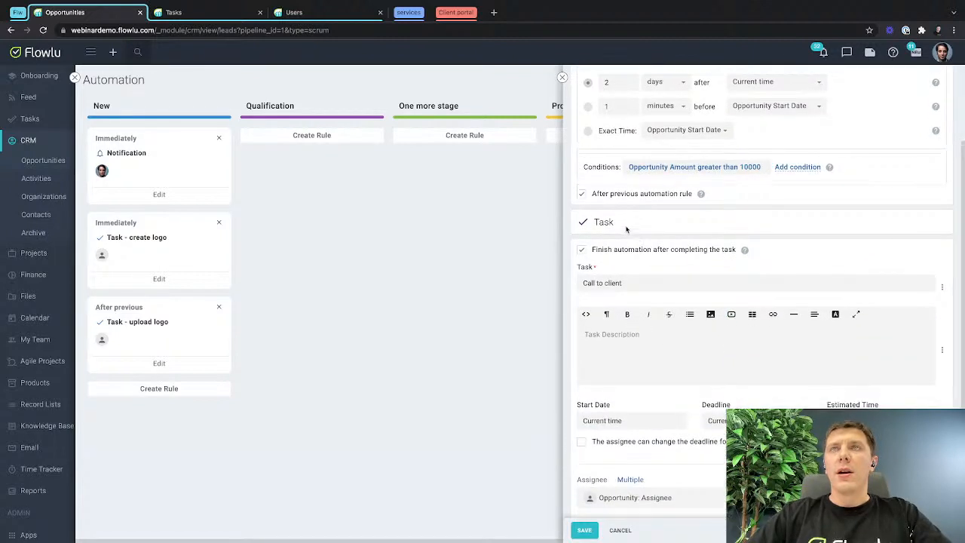
Clear the deadline and start date of the "Call to client" task and save the rule.
{"action": "scroll", "coordinate": [625, 275], "scroll_direction": "down", "scroll_amount": 2}
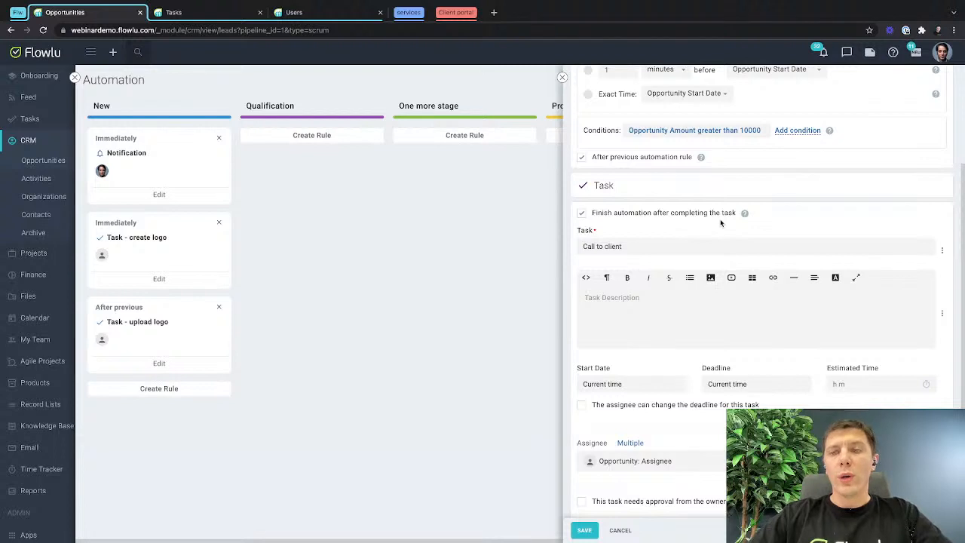
{"action": "scroll", "coordinate": [690, 312], "scroll_direction": "down", "scroll_amount": 3}
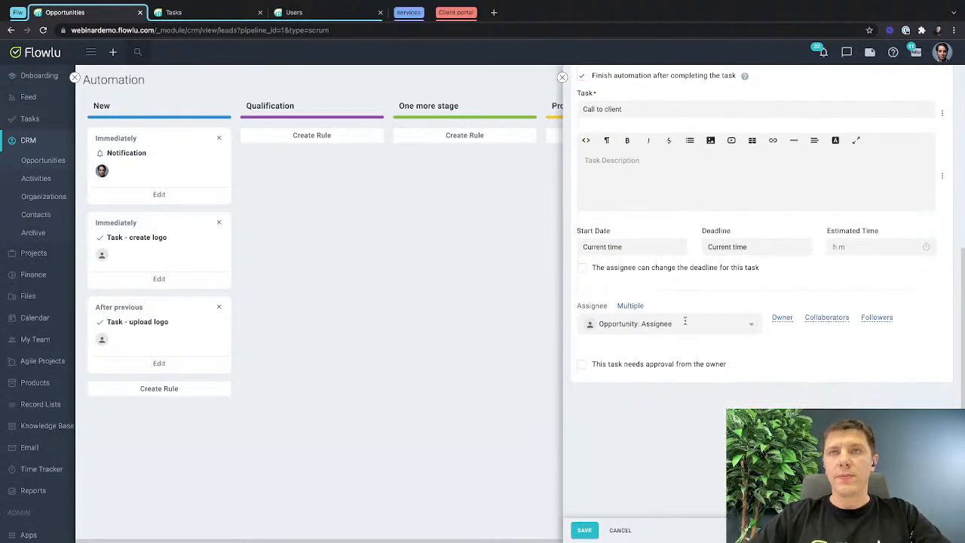
{"action": "left_click", "coordinate": [742, 247]}
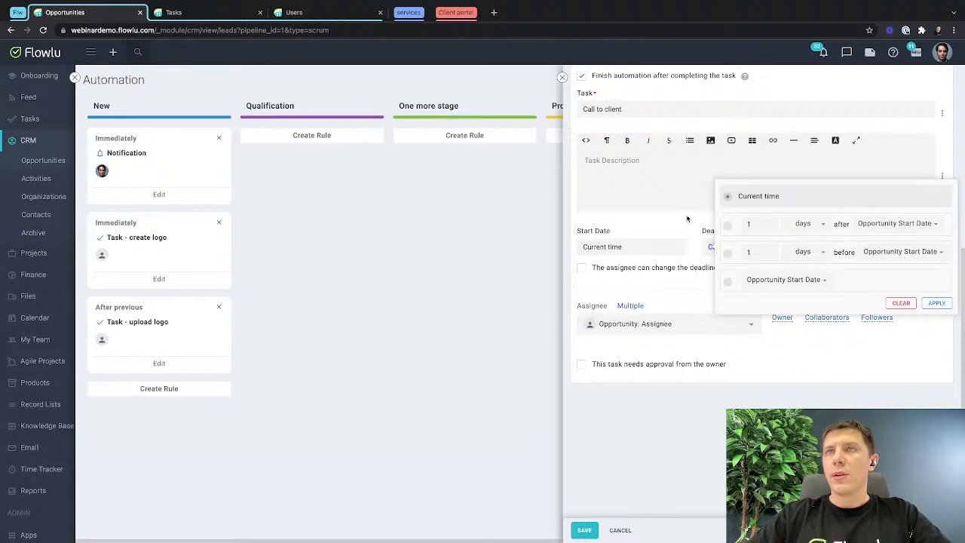
{"action": "left_click", "coordinate": [711, 247]}
{"action": "left_click", "coordinate": [727, 249]}
{"action": "left_click", "coordinate": [900, 302]}
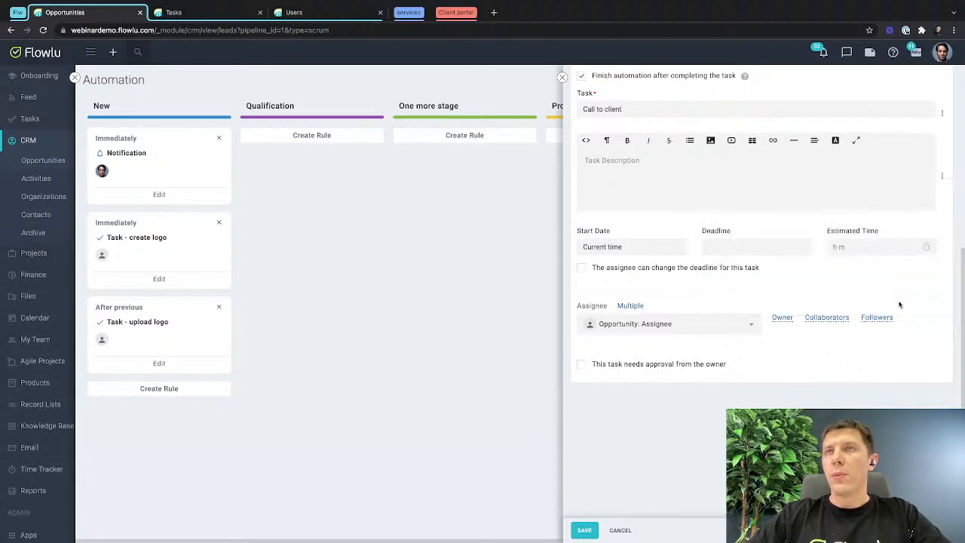
{"action": "left_click", "coordinate": [624, 247]}
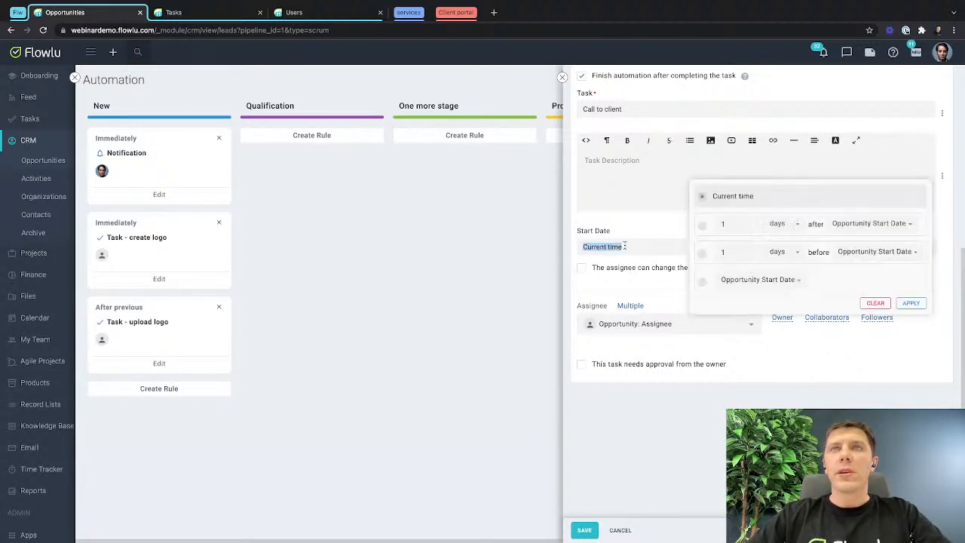
{"action": "left_click", "coordinate": [874, 302]}
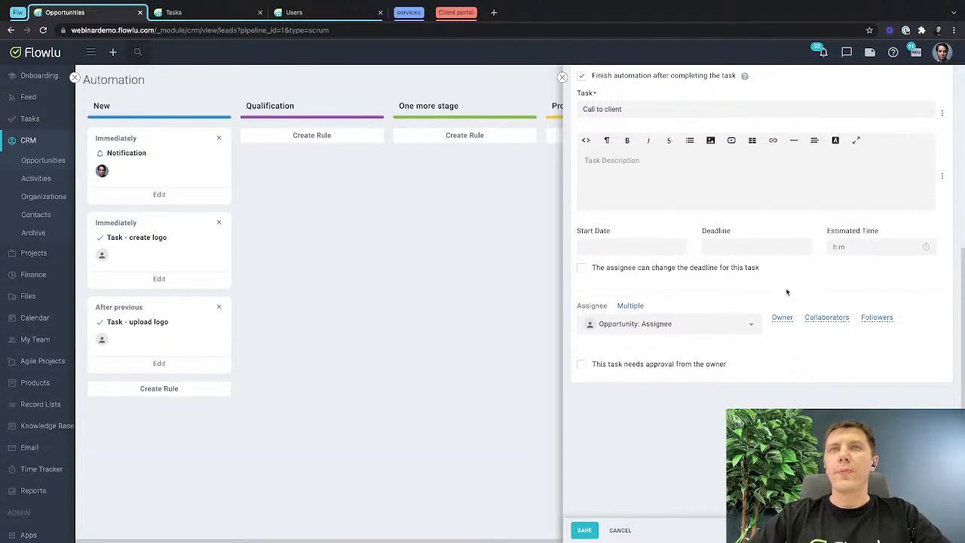
{"action": "left_click", "coordinate": [581, 529]}
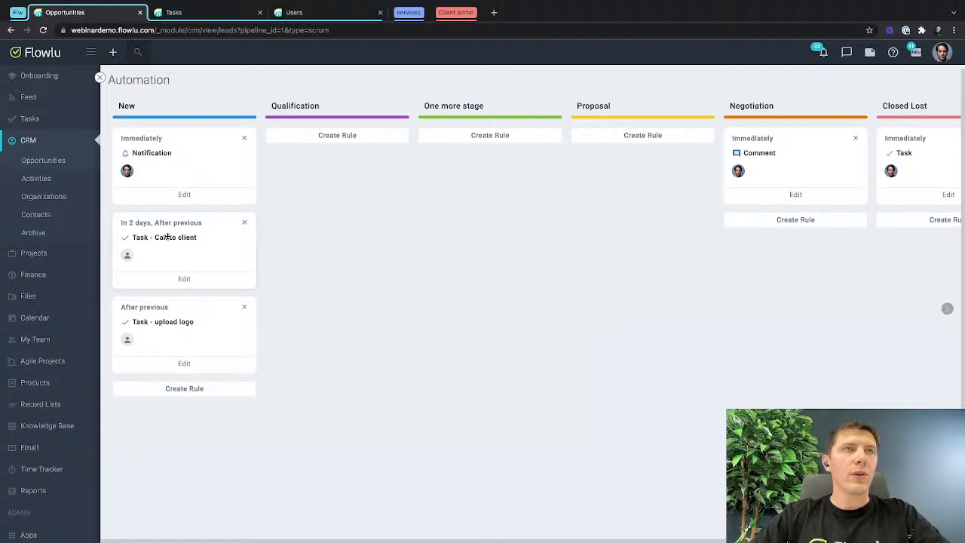
Set the "Task - Call to client" rule in the New stage to run immediately and save it.
{"action": "left_click", "coordinate": [184, 278]}
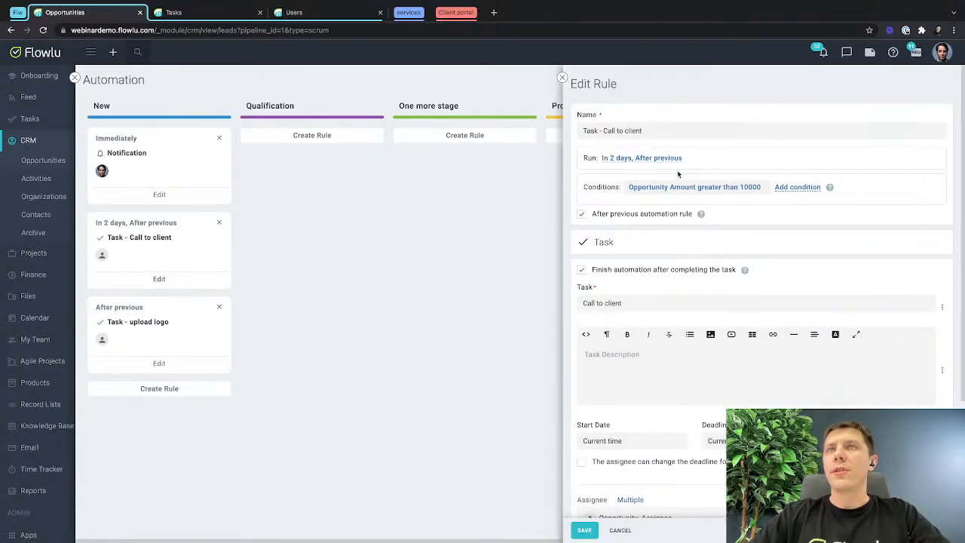
{"action": "left_click", "coordinate": [671, 159]}
{"action": "left_click", "coordinate": [606, 187]}
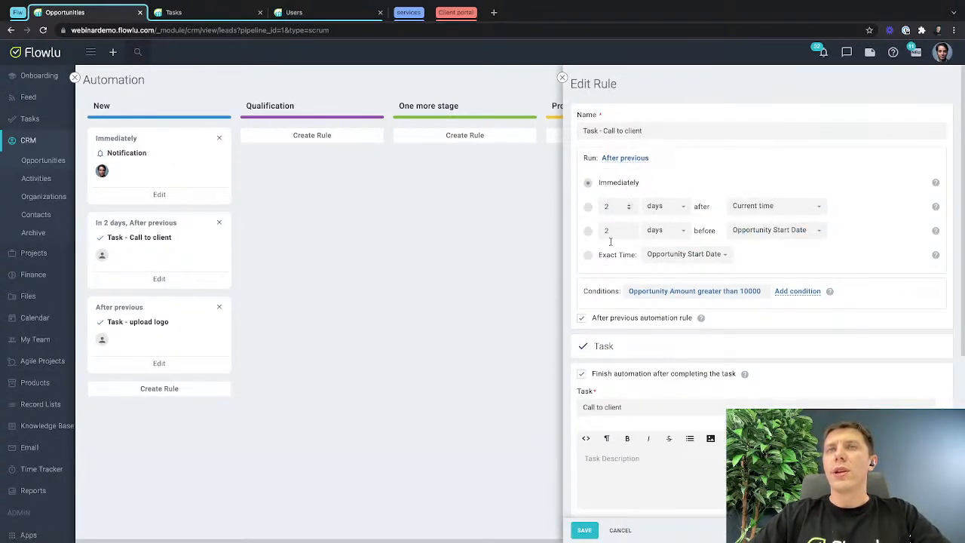
{"action": "left_click", "coordinate": [584, 529]}
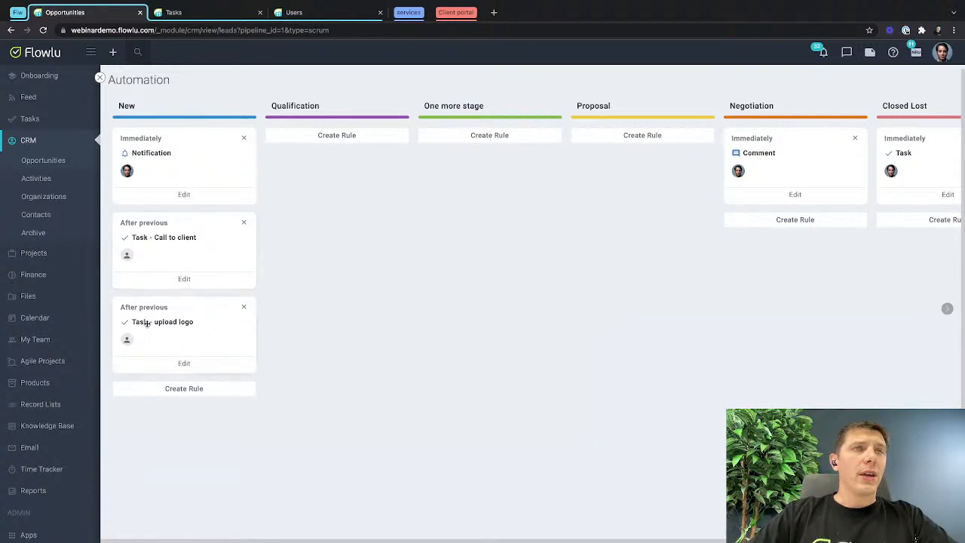
Open the "Task - upload logo" rule in the New stage and change its name to "Send a brief".
{"action": "left_click", "coordinate": [184, 364]}
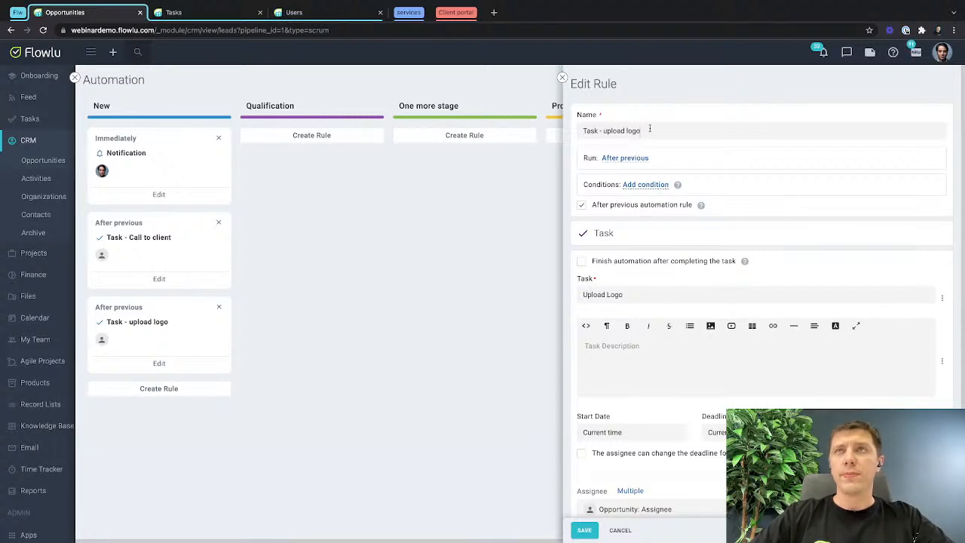
{"action": "left_click_drag", "start_coordinate": [642, 131], "coordinate": [556, 129]}
{"action": "key", "text": "BackSpace"}
{"action": "type", "text": "Send"}
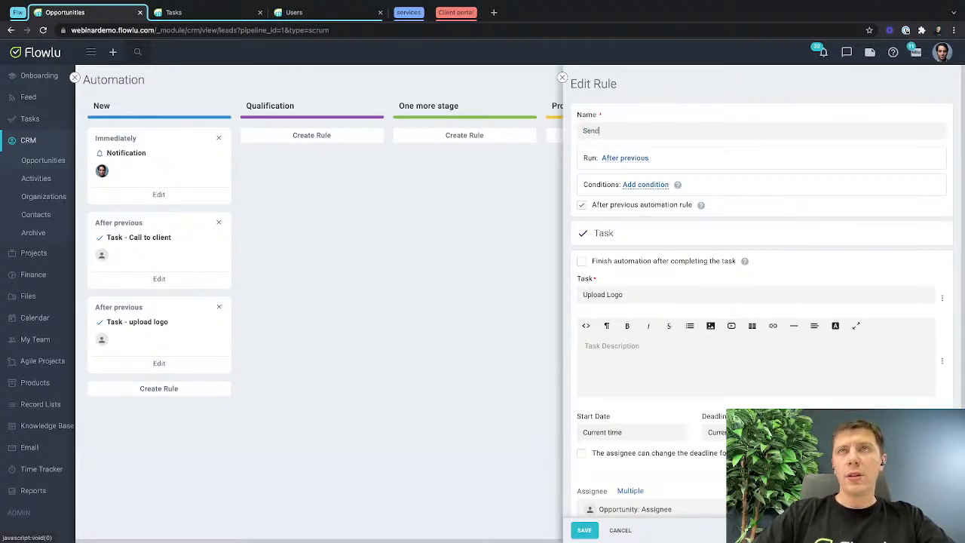
{"action": "type", "text": " a"}
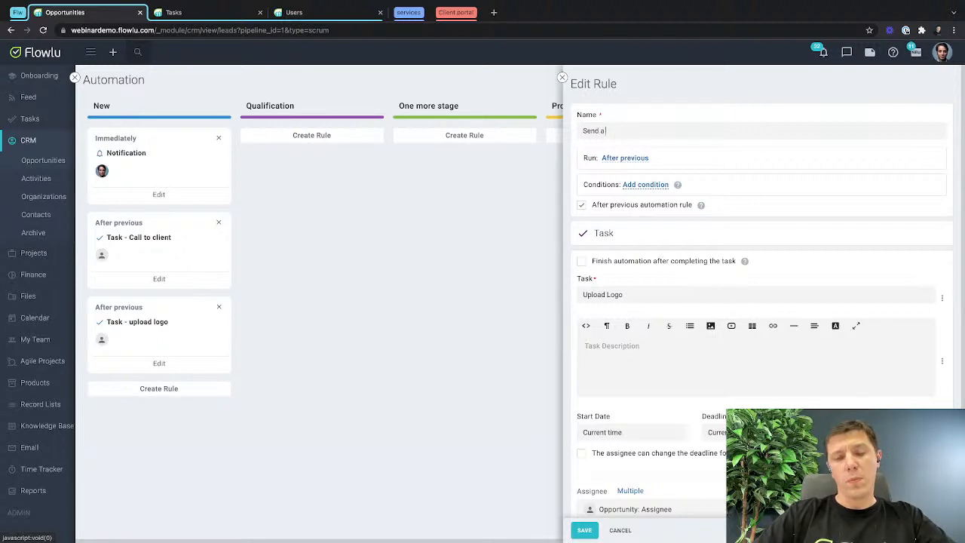
{"action": "type", "text": " b brief"}
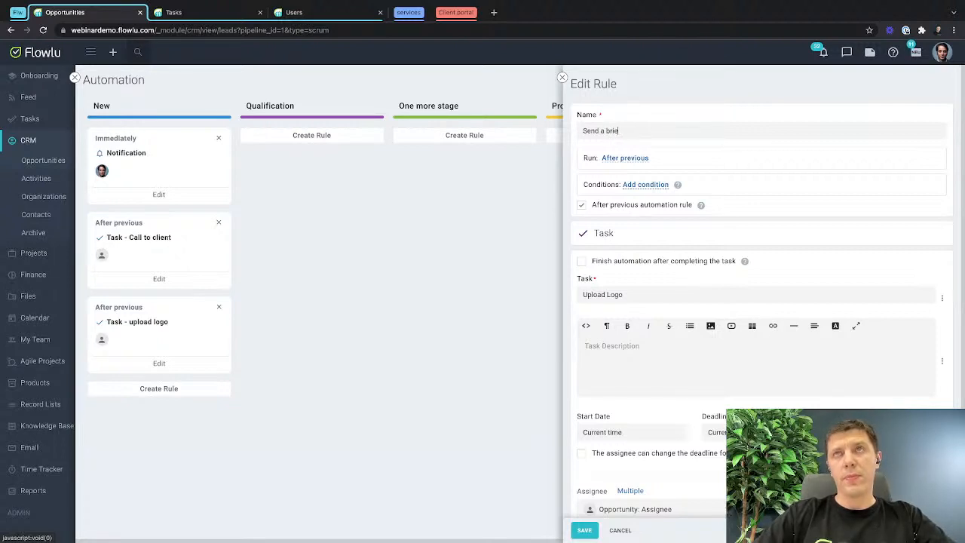
Copy the name "Send a brief" into the task title and prefix the rule name with "Task -".
{"action": "key", "text": "super+a"}
{"action": "left_click", "coordinate": [628, 294]}
{"action": "key", "text": "super+a"}
{"action": "key", "text": "super+v"}
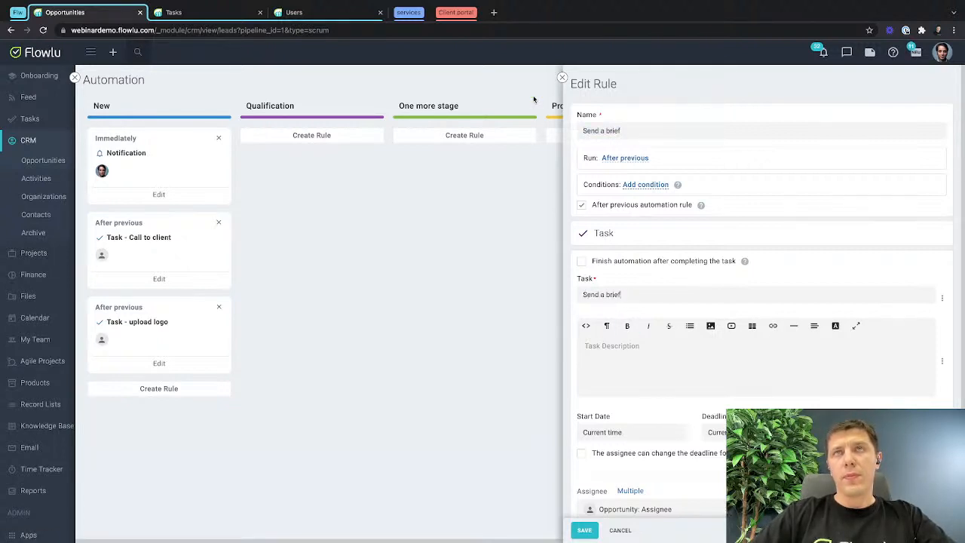
{"action": "left_click", "coordinate": [585, 131]}
{"action": "type", "text": "Task -"}
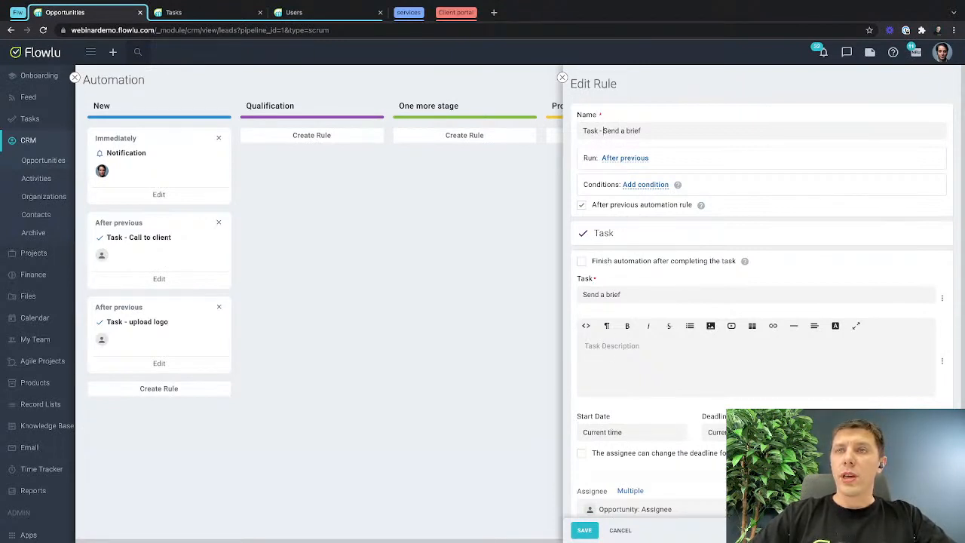
Clear the deadline and start date of the "Send a brief" task.
{"action": "left_click", "coordinate": [743, 433]}
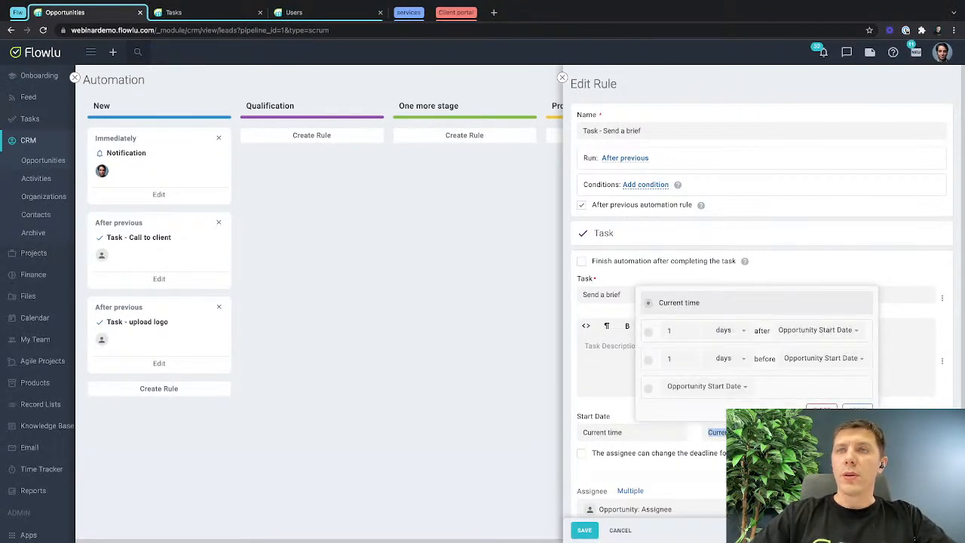
{"action": "left_click", "coordinate": [636, 437]}
{"action": "left_click", "coordinate": [736, 406]}
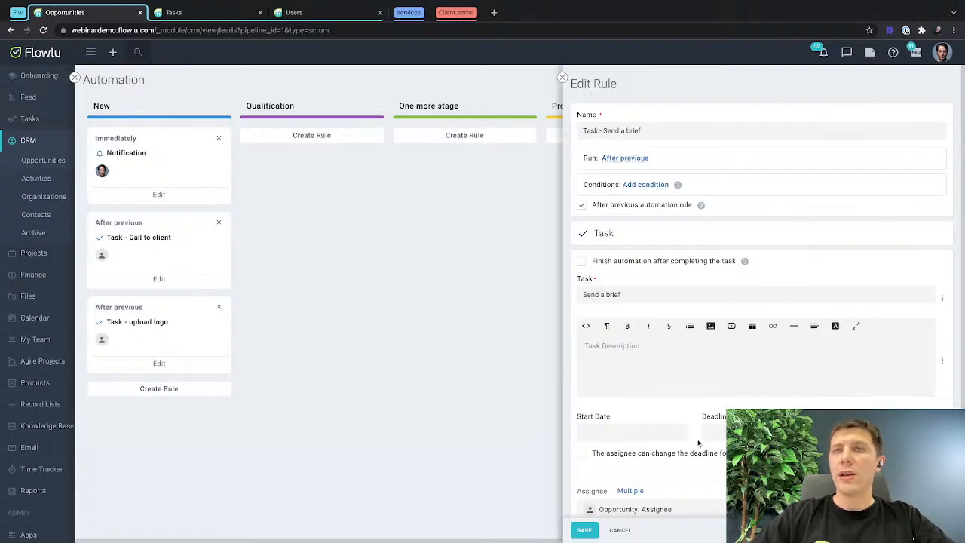
Review the assignee choices for the task, keep "Opportunity: Assignee" and save the rule.
{"action": "scroll", "coordinate": [624, 438], "scroll_direction": "down", "scroll_amount": 2}
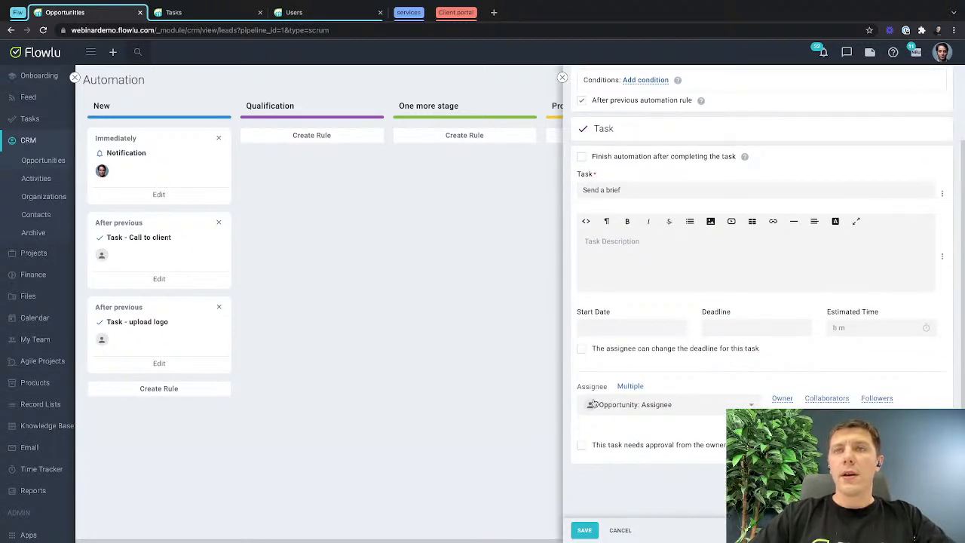
{"action": "scroll", "coordinate": [615, 411], "scroll_direction": "down", "scroll_amount": 1}
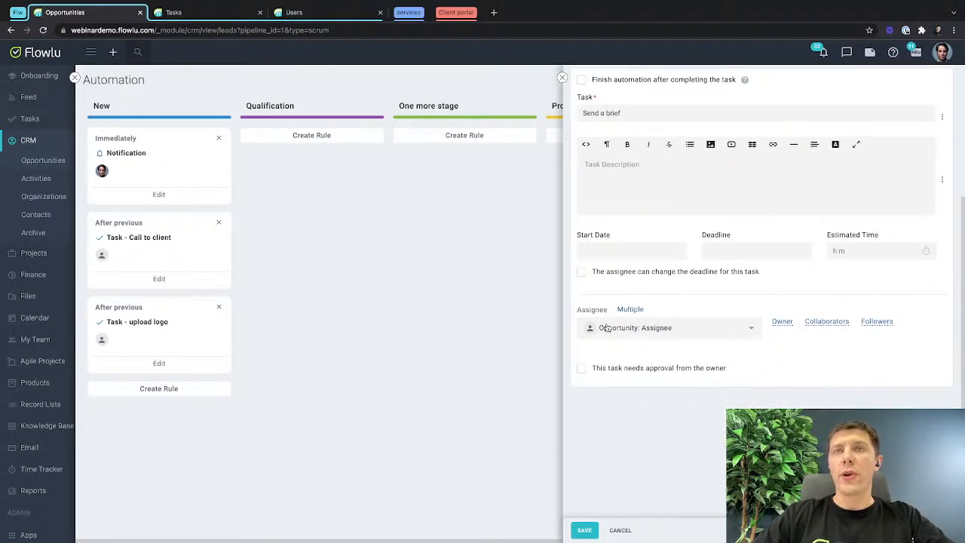
{"action": "left_click", "coordinate": [710, 329]}
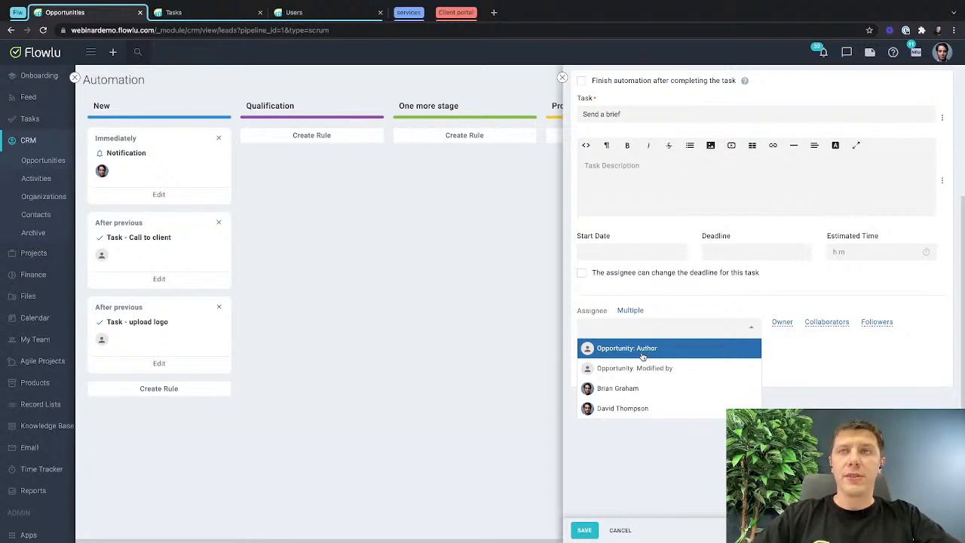
{"action": "left_click", "coordinate": [810, 363]}
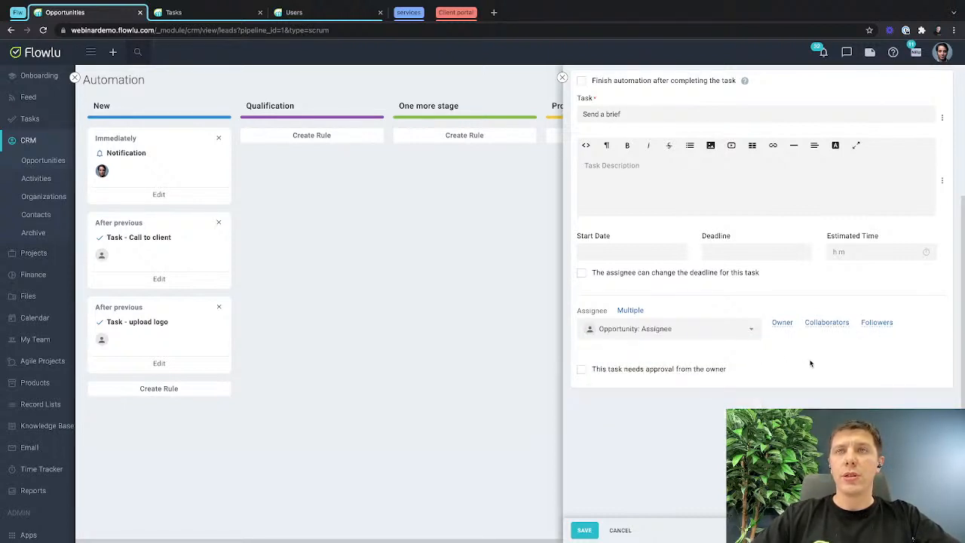
{"action": "left_click", "coordinate": [661, 329]}
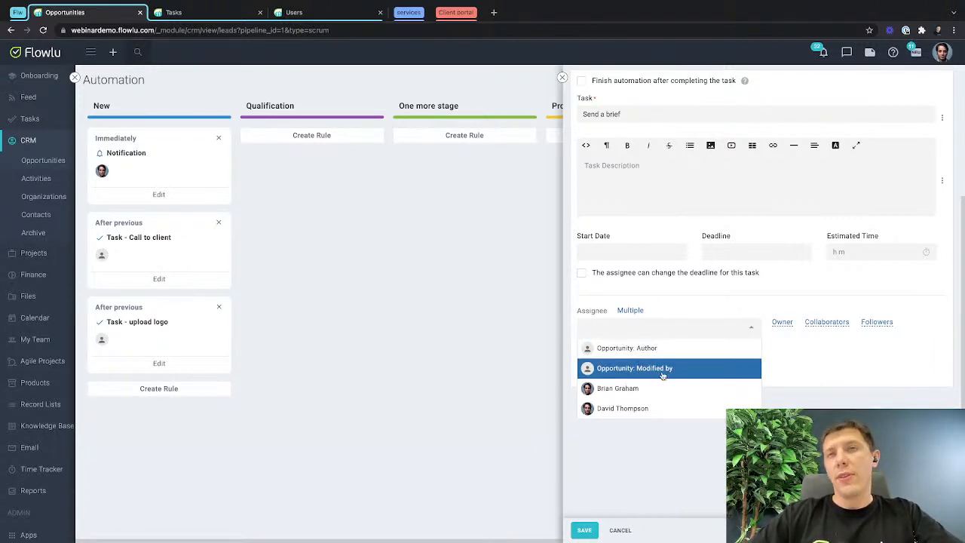
{"action": "left_click", "coordinate": [826, 369]}
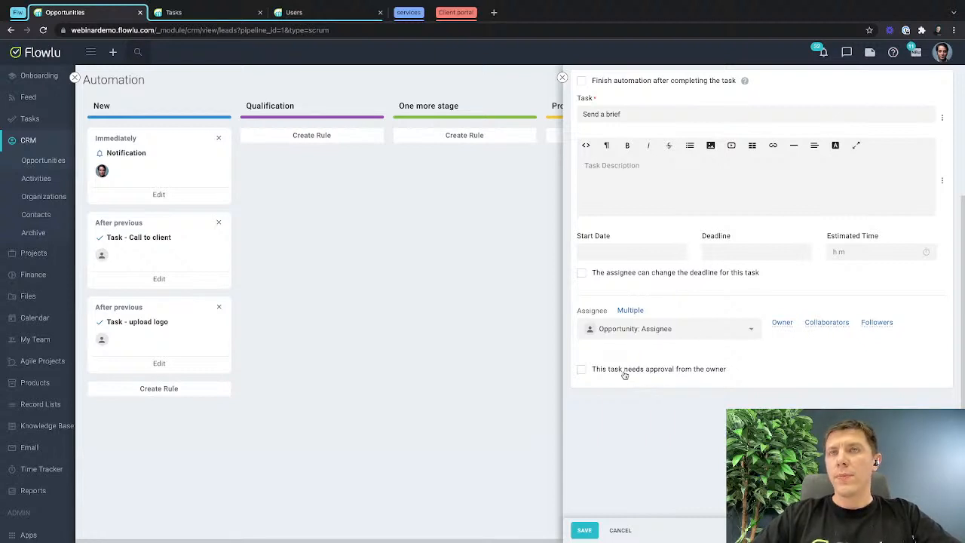
{"action": "left_click", "coordinate": [584, 530]}
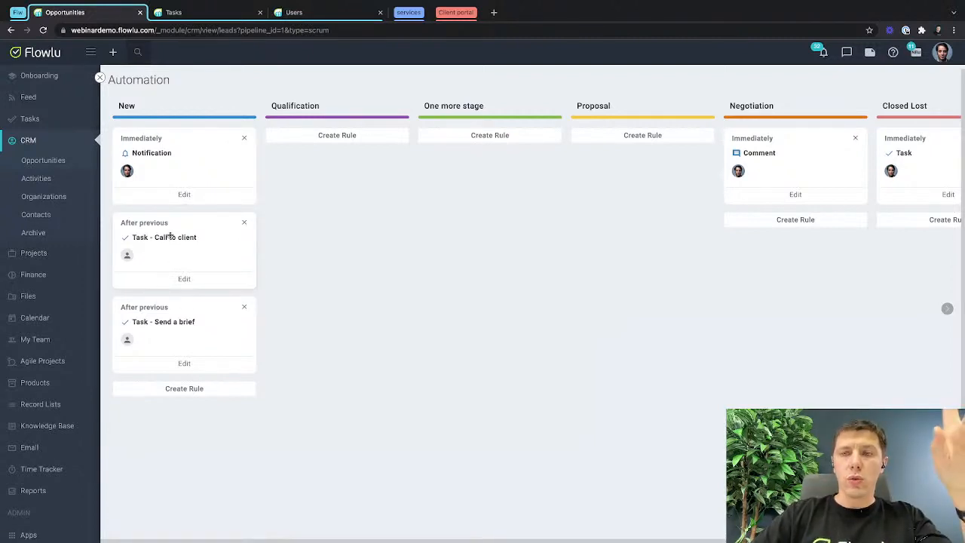
{"action": "left_click", "coordinate": [174, 390]}
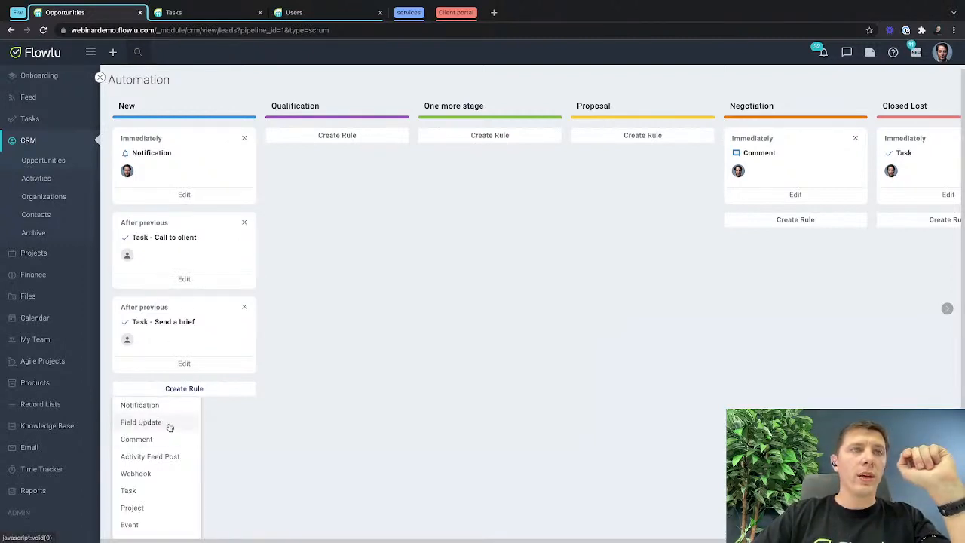
{"action": "scroll", "coordinate": [165, 474], "scroll_direction": "down", "scroll_amount": 1}
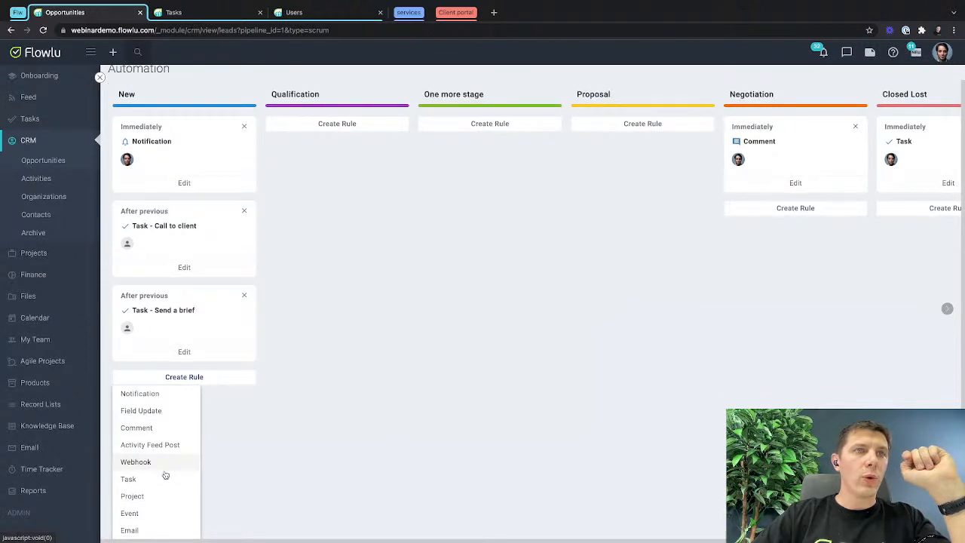
{"action": "left_click", "coordinate": [141, 411]}
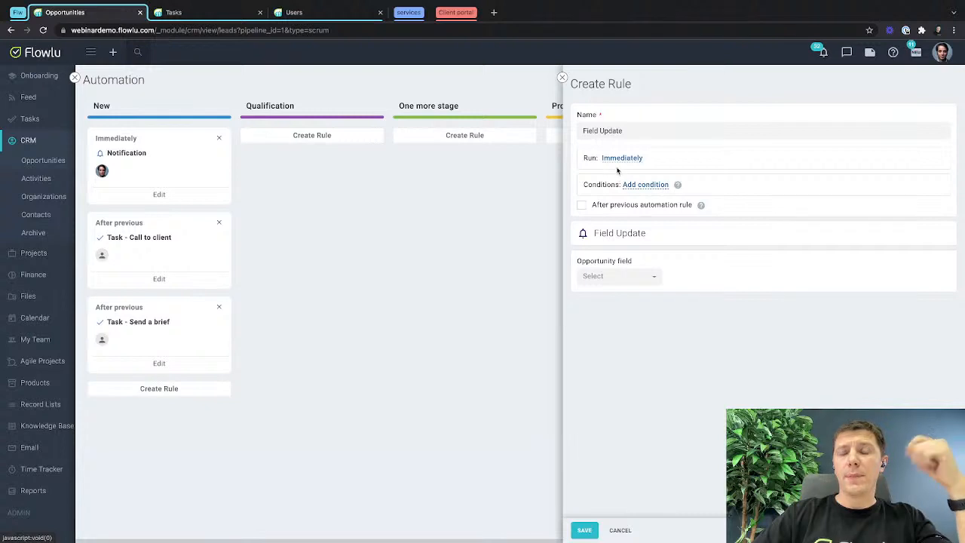
{"action": "left_click", "coordinate": [650, 186]}
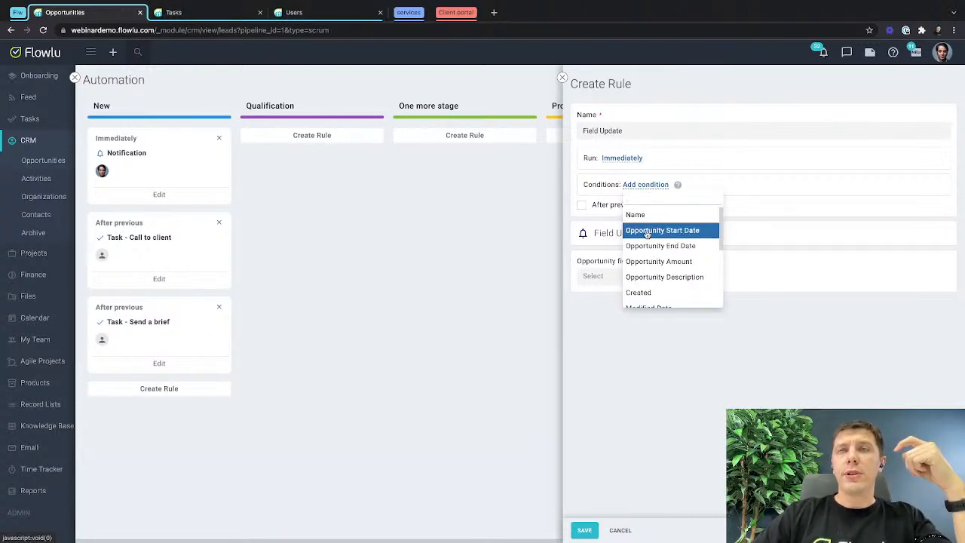
{"action": "scroll", "coordinate": [644, 242], "scroll_direction": "left", "scroll_amount": 5}
{"action": "scroll", "coordinate": [659, 265], "scroll_direction": "right", "scroll_amount": 5}
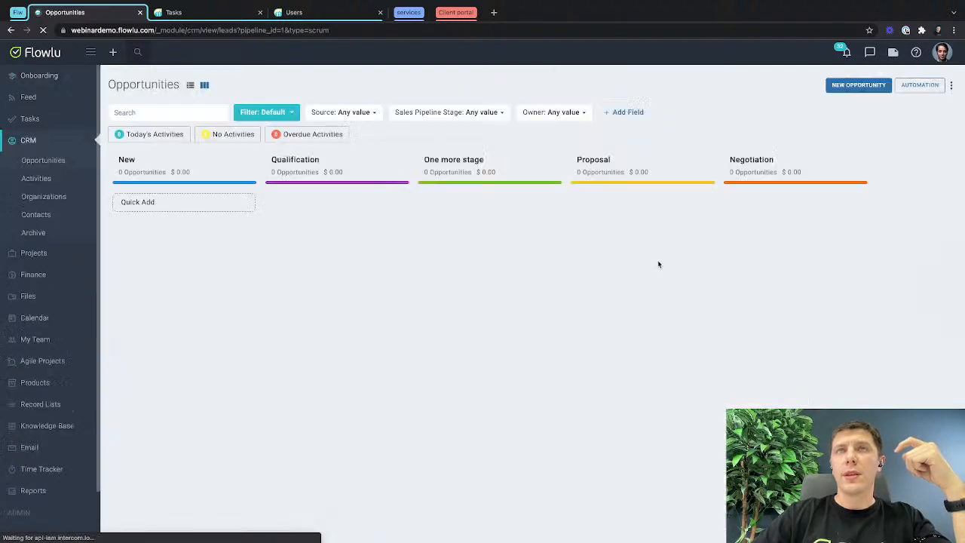
Create a Field Update rule in the New stage of the opportunity automation with the condition "Assignee is unknown".
{"action": "left_click", "coordinate": [920, 84]}
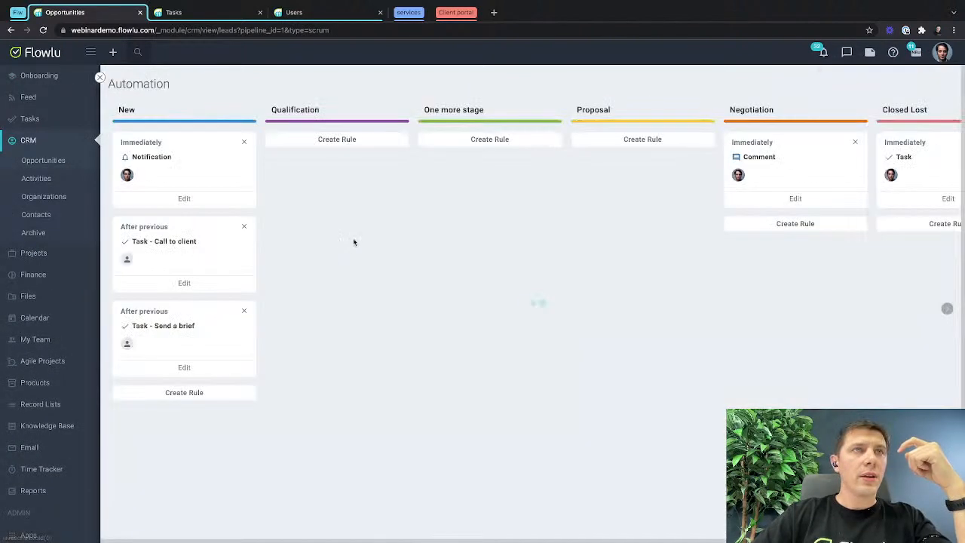
{"action": "left_click", "coordinate": [194, 393]}
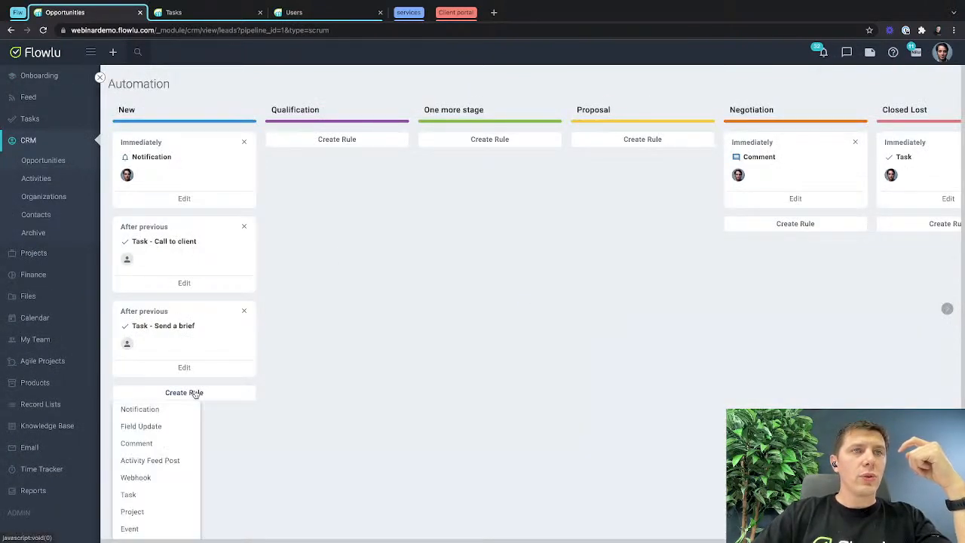
{"action": "left_click", "coordinate": [156, 431]}
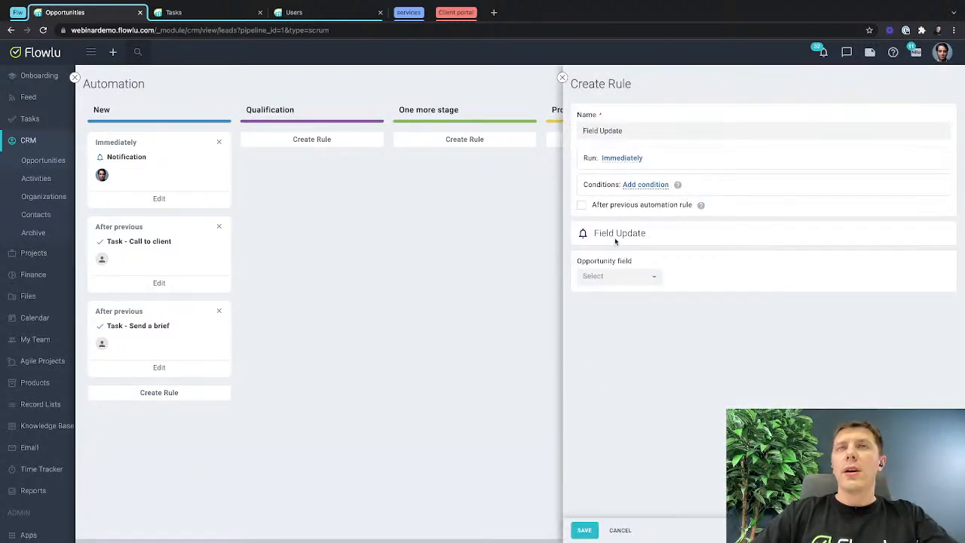
{"action": "left_click", "coordinate": [637, 185]}
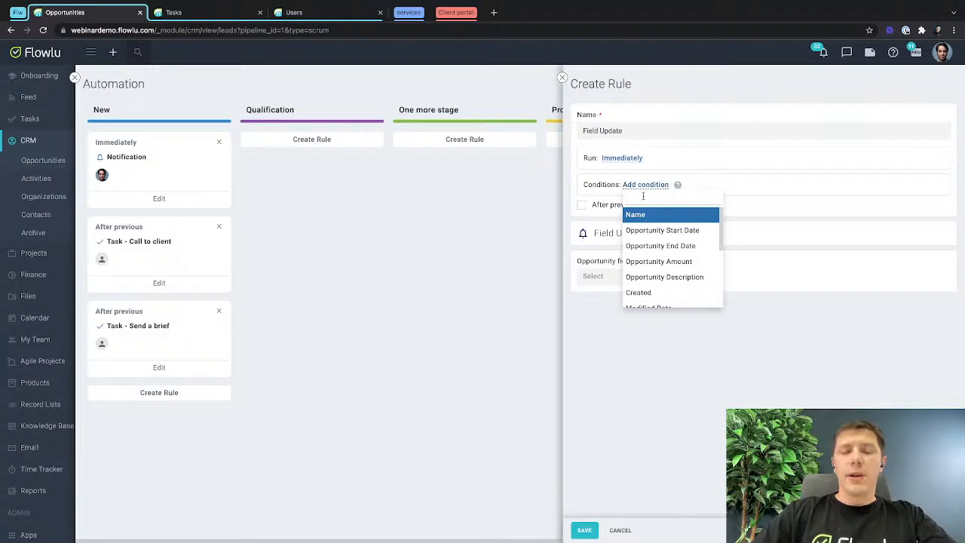
{"action": "type", "text": "ass"}
{"action": "left_click", "coordinate": [647, 215]}
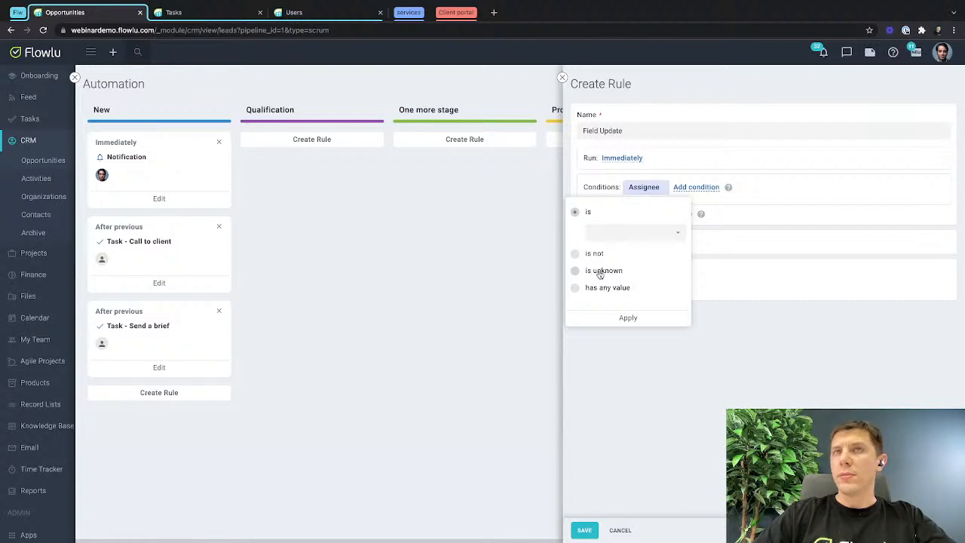
{"action": "left_click", "coordinate": [600, 272]}
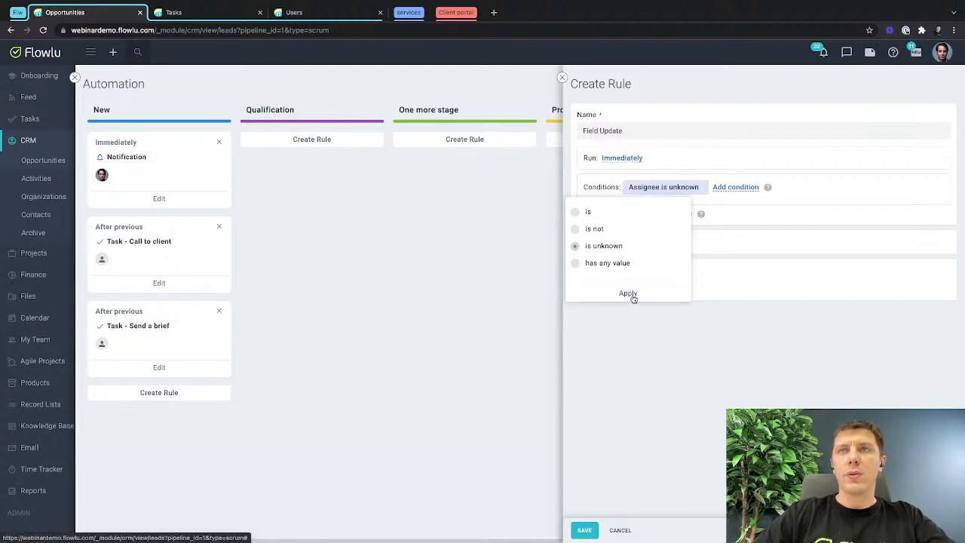
{"action": "left_click", "coordinate": [631, 297]}
Make the Field Update rule fill the opportunity's Assignee field with the signed-in team member, and save the rule.
{"action": "left_click", "coordinate": [599, 285]}
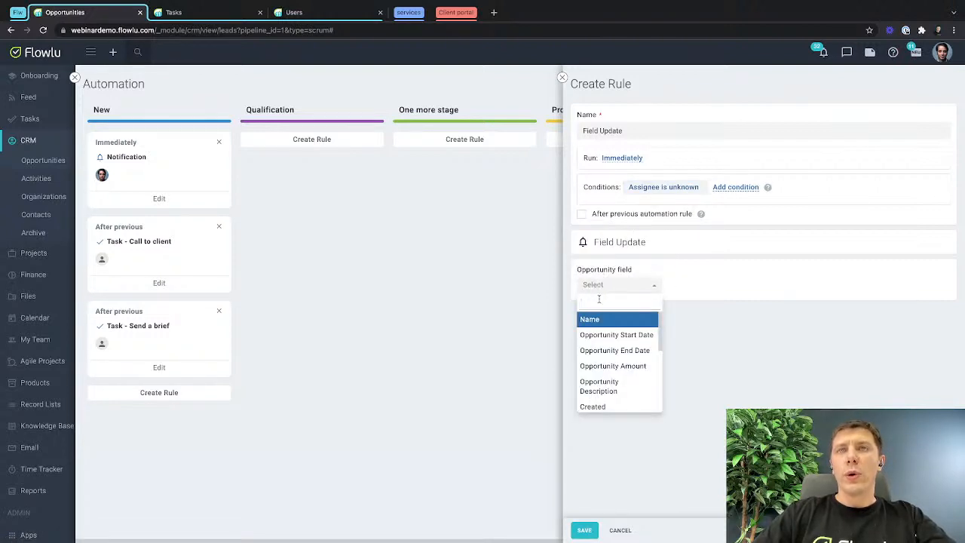
{"action": "type", "text": "ass"}
{"action": "left_click", "coordinate": [600, 320]}
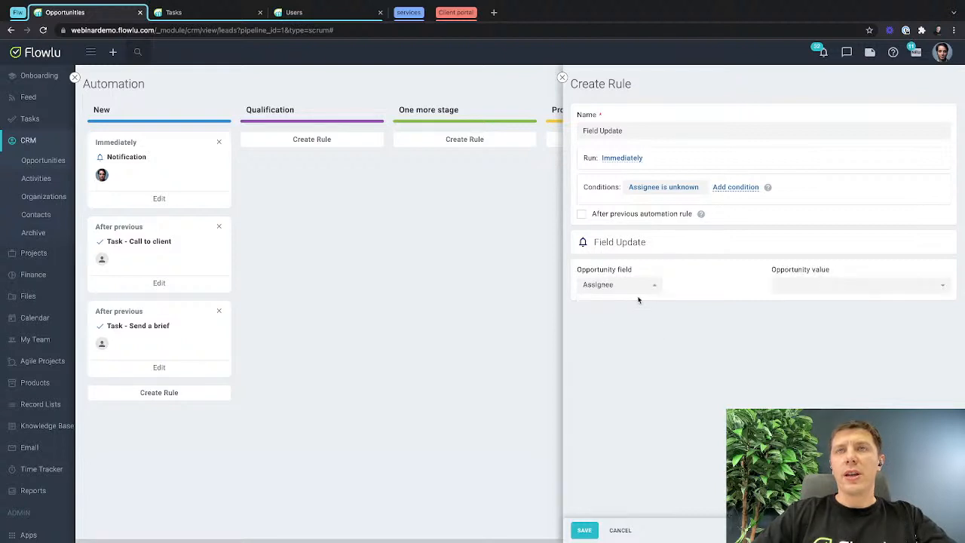
{"action": "left_click", "coordinate": [822, 285]}
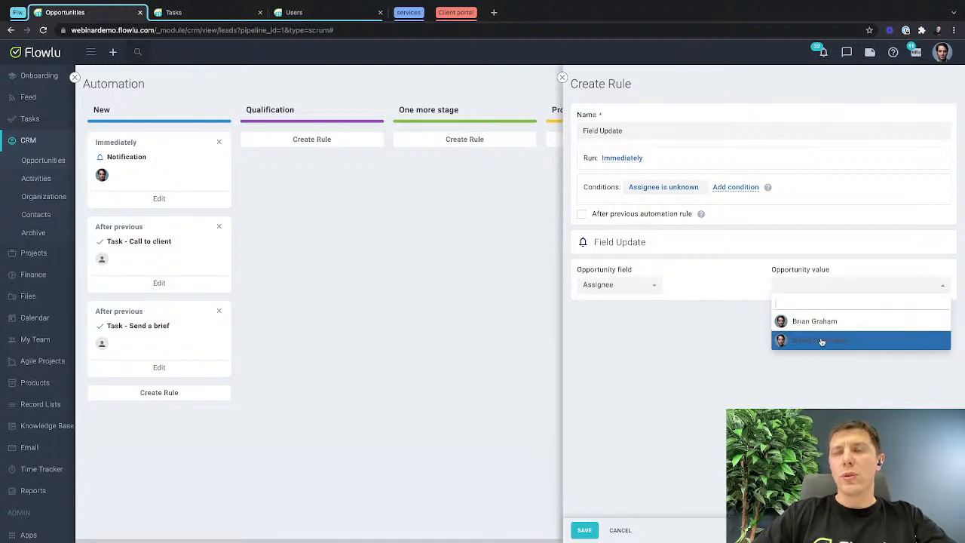
{"action": "left_click", "coordinate": [827, 320]}
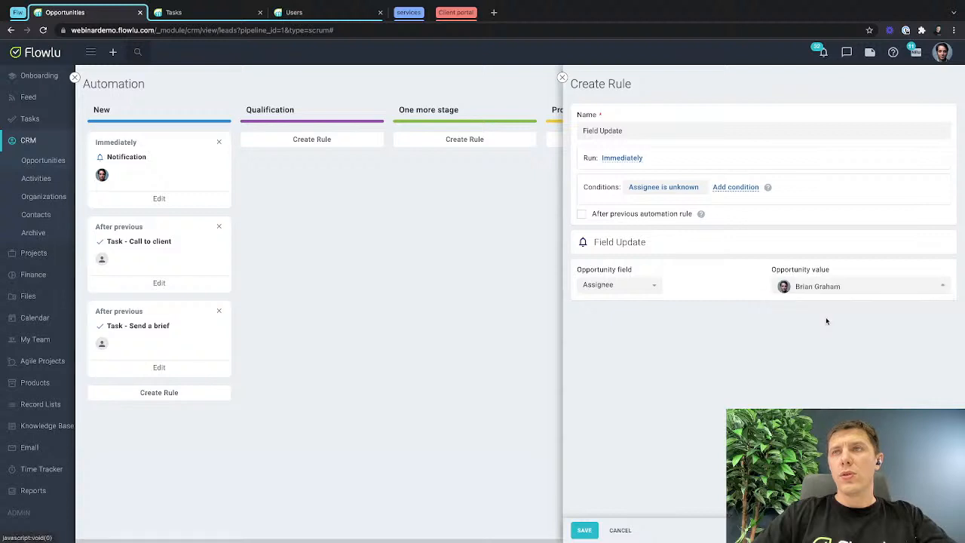
{"action": "left_click", "coordinate": [942, 54]}
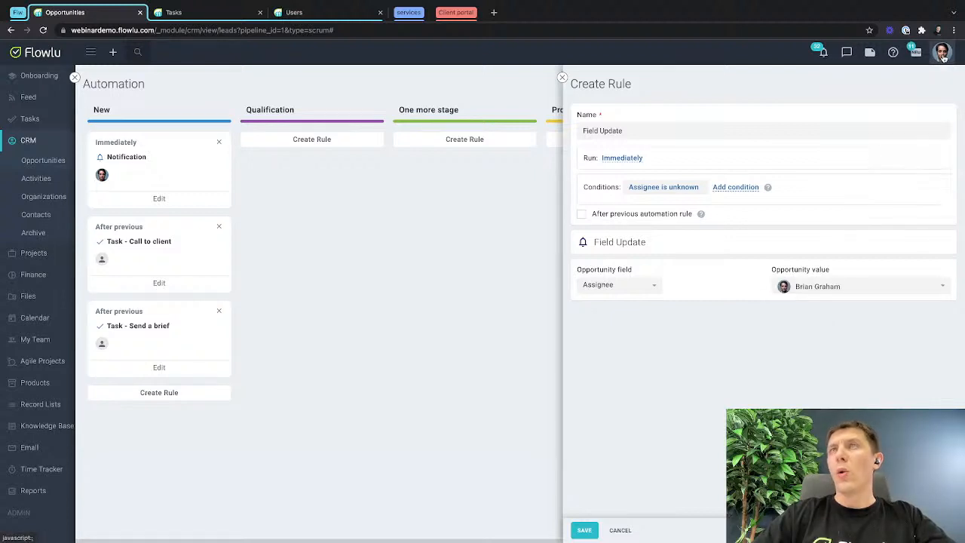
{"action": "left_click", "coordinate": [822, 285]}
{"action": "left_click", "coordinate": [811, 320]}
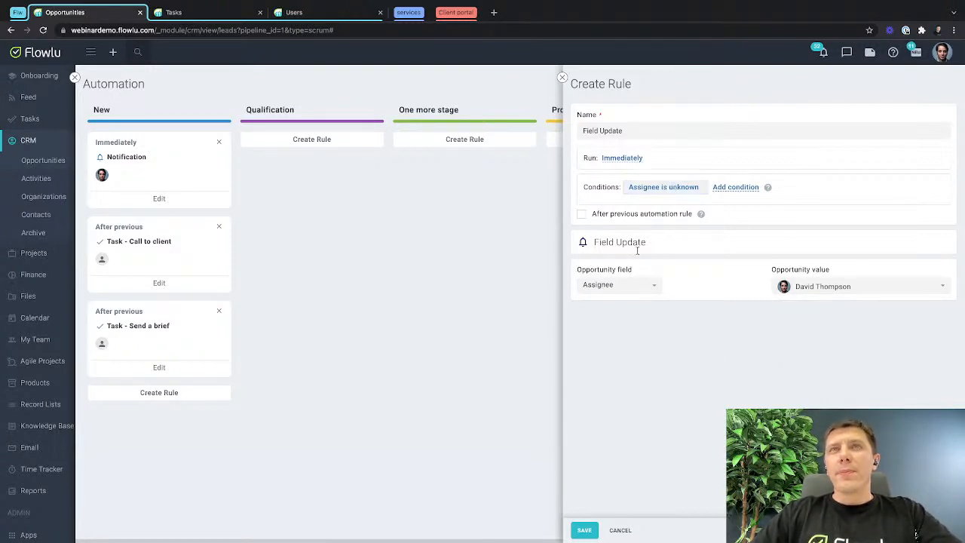
{"action": "left_click", "coordinate": [584, 530]}
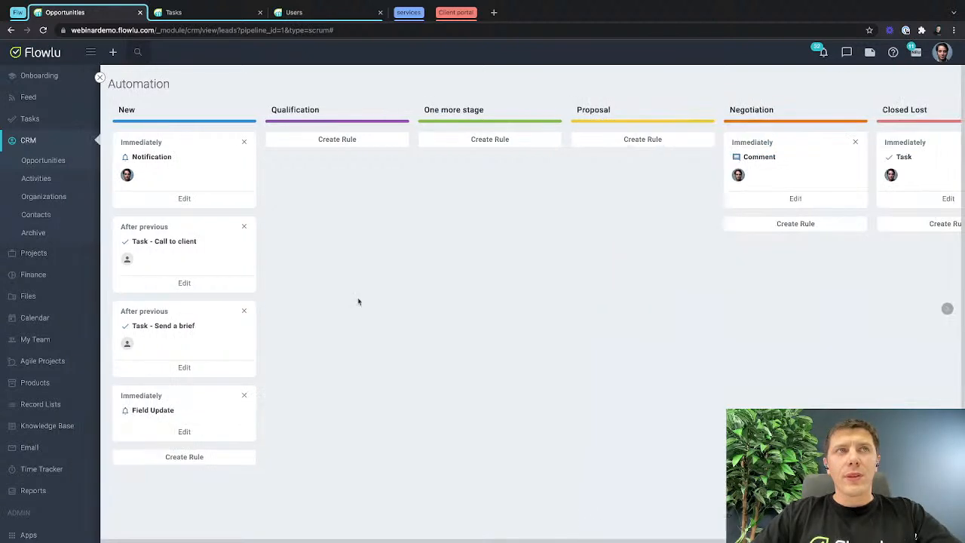
Move the Field Update rule to the start of the New stage and set the Notification rule to run after the previous rule.
{"action": "left_click_drag", "start_coordinate": [203, 403], "coordinate": [203, 155]}
{"action": "left_click", "coordinate": [184, 262]}
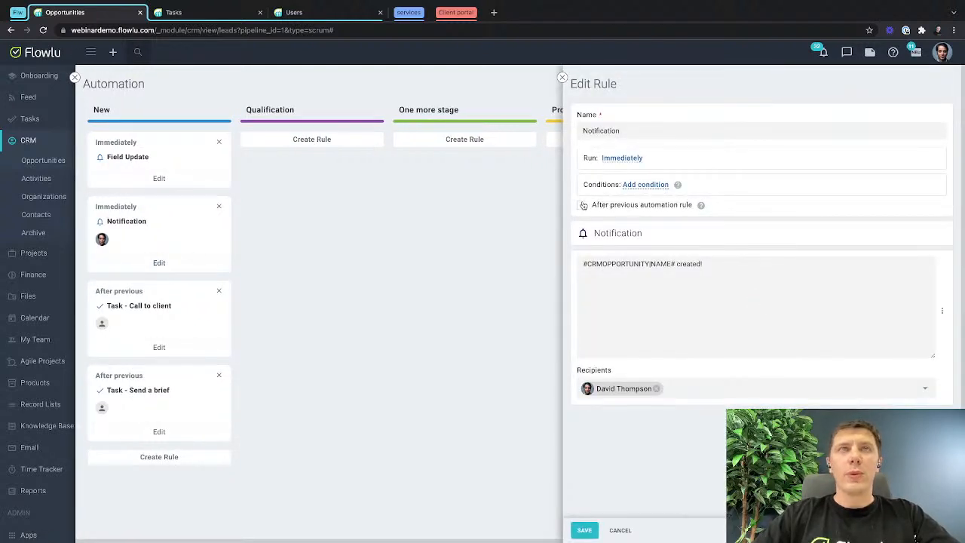
{"action": "left_click", "coordinate": [583, 205]}
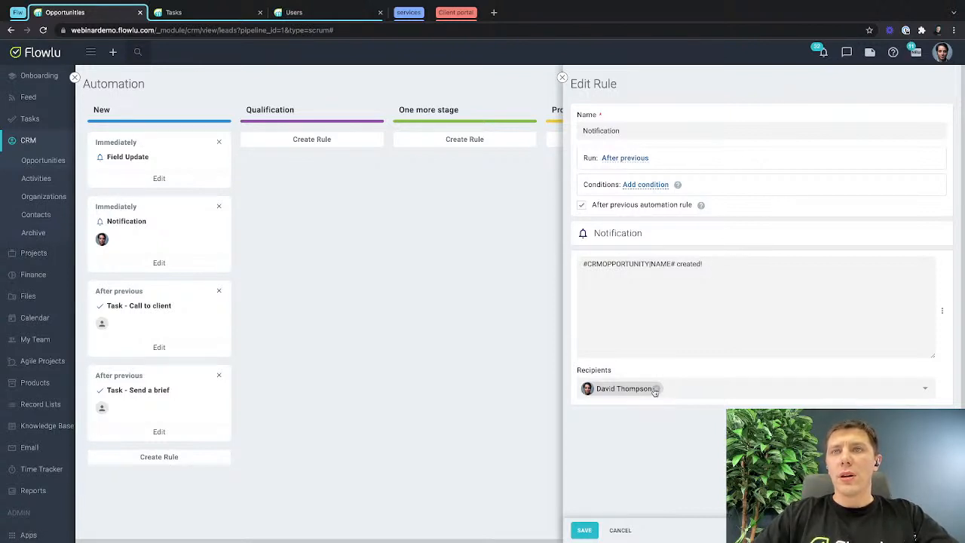
Replace the Notification rule's named recipient with "Opportunity: Assignee" and save the rule.
{"action": "left_click", "coordinate": [707, 394]}
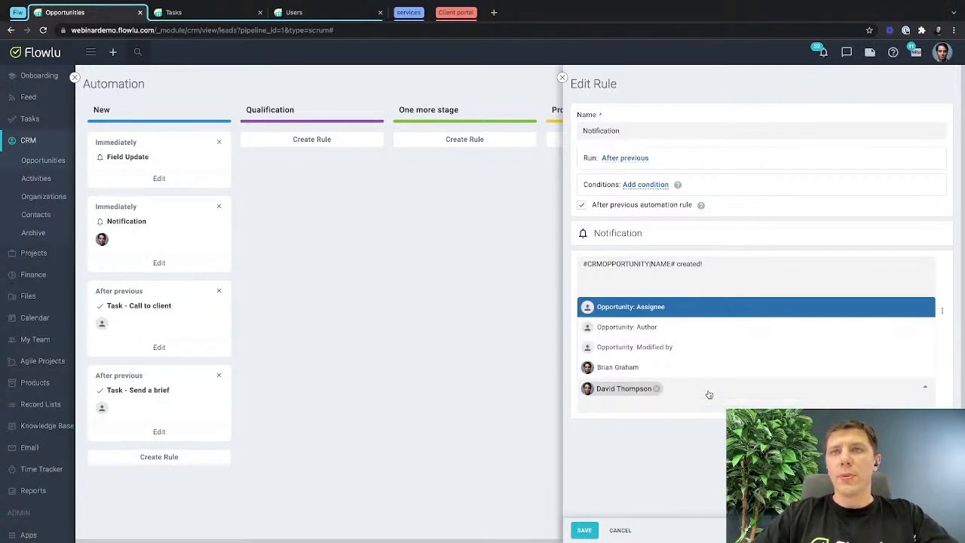
{"action": "left_click", "coordinate": [657, 308]}
{"action": "left_click", "coordinate": [657, 389]}
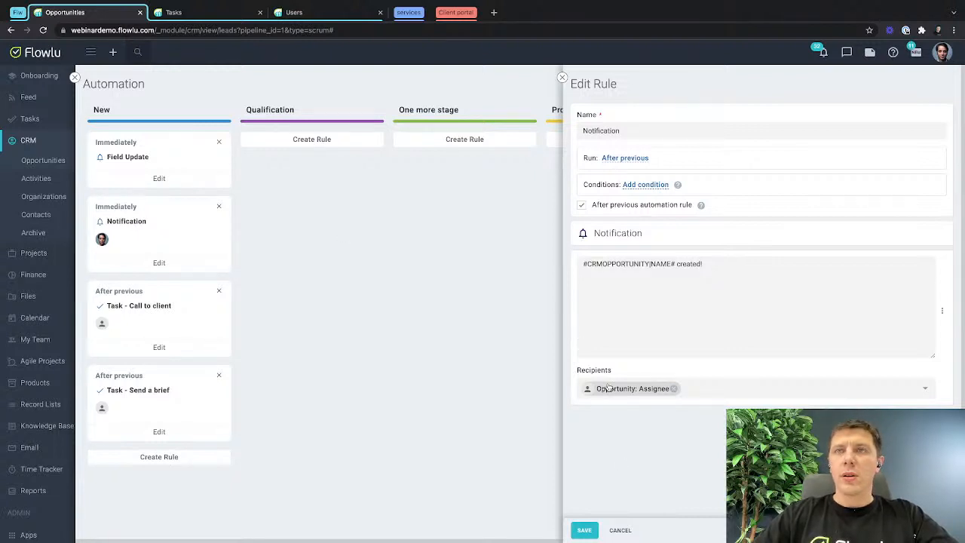
{"action": "left_click", "coordinate": [584, 530]}
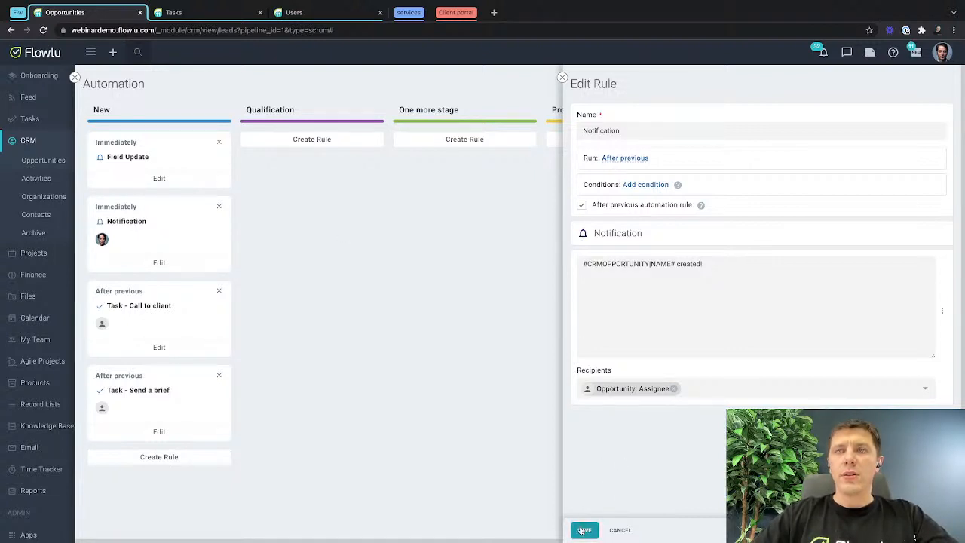
Remove the "Assignee is unknown" condition from the Field Update rule in the New stage and save the rule.
{"action": "left_click", "coordinate": [185, 179]}
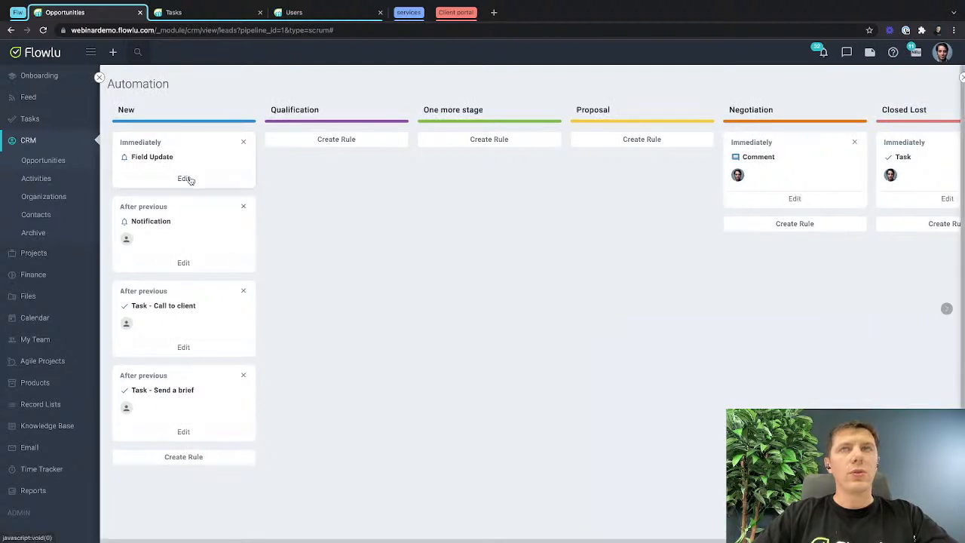
{"action": "left_click", "coordinate": [702, 189]}
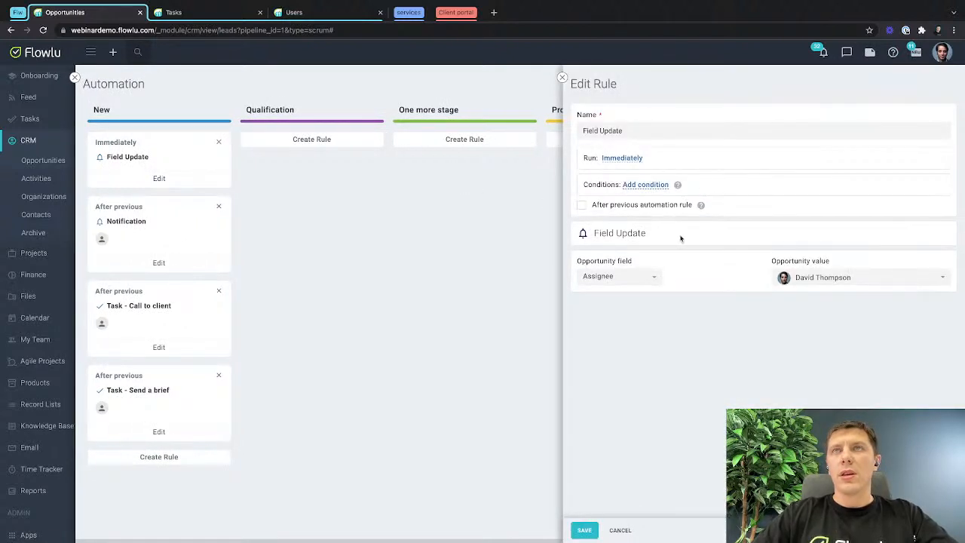
{"action": "left_click", "coordinate": [585, 531]}
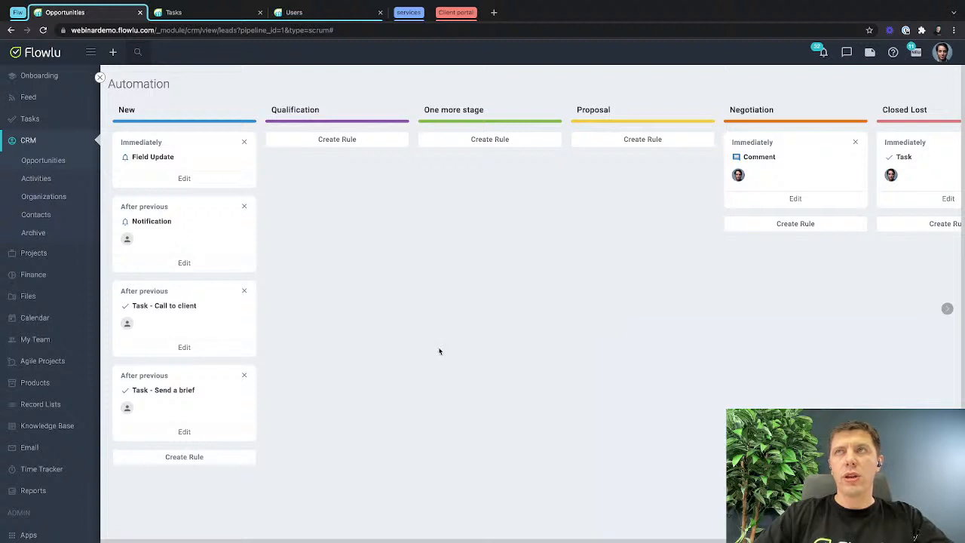
Examine the automation rules in the Closed Lost and Closed Won stages, including the condition on the Closed Lost task rule.
{"action": "scroll", "coordinate": [439, 349], "scroll_direction": "right", "scroll_amount": 3}
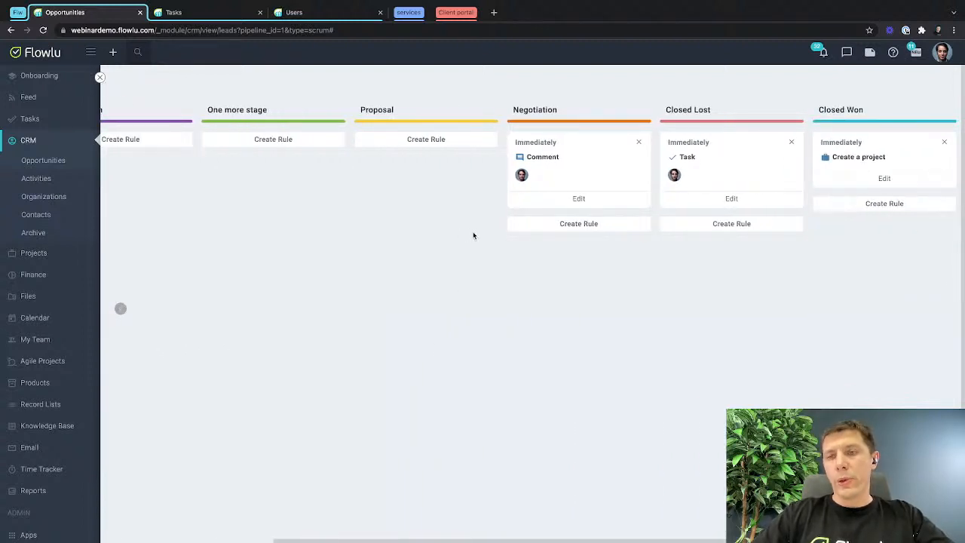
{"action": "scroll", "coordinate": [473, 235], "scroll_direction": "left", "scroll_amount": 3}
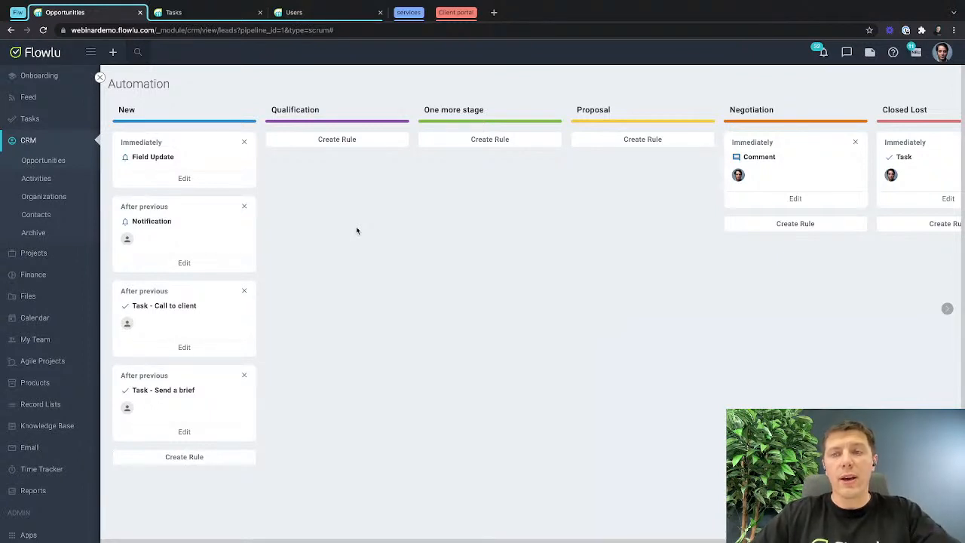
{"action": "scroll", "coordinate": [594, 251], "scroll_direction": "right", "scroll_amount": 5}
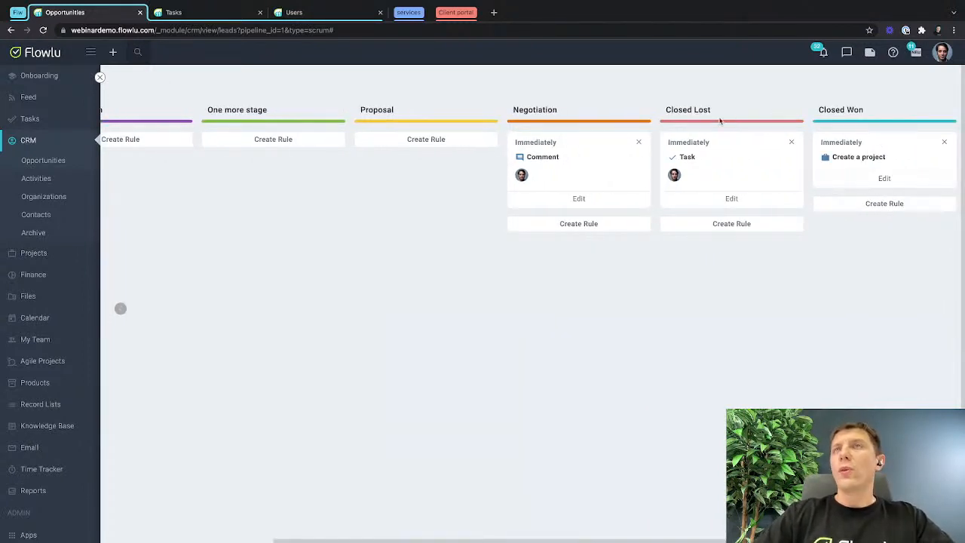
{"action": "left_click_drag", "start_coordinate": [662, 113], "coordinate": [727, 111]}
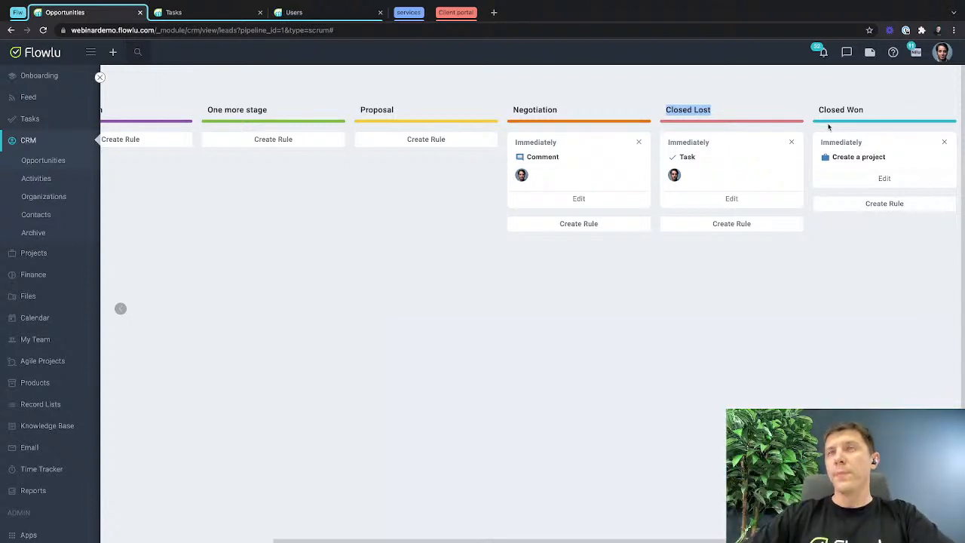
{"action": "left_click_drag", "start_coordinate": [818, 108], "coordinate": [904, 115]}
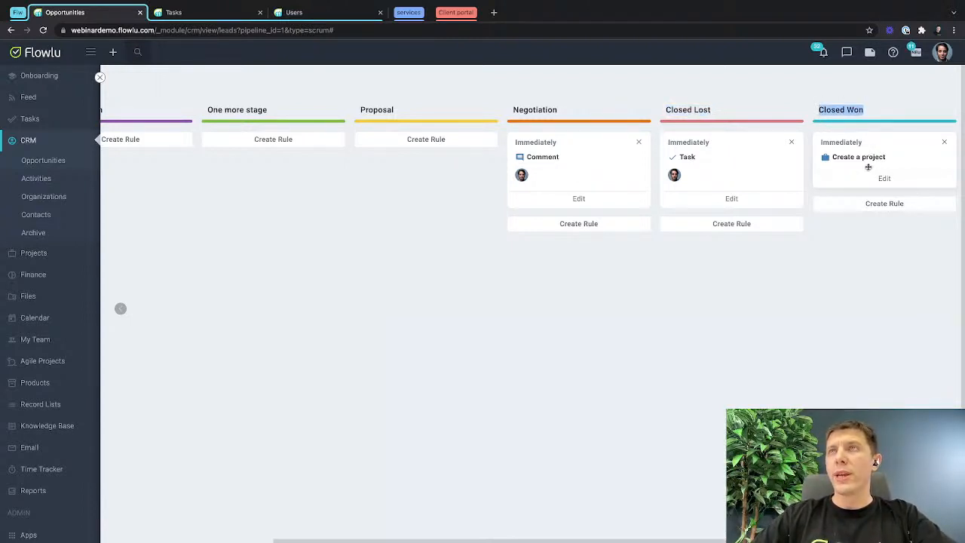
{"action": "left_click_drag", "start_coordinate": [665, 110], "coordinate": [713, 114]}
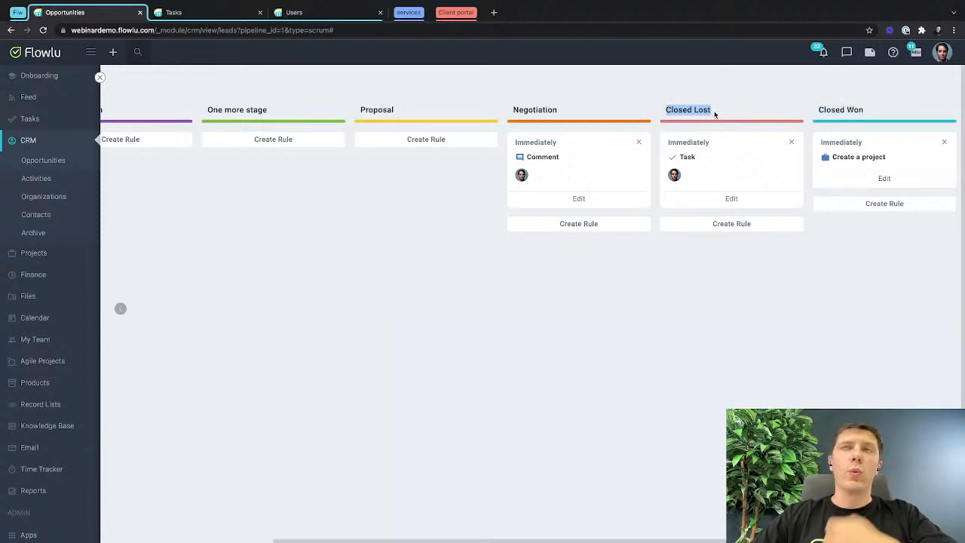
{"action": "left_click", "coordinate": [729, 199]}
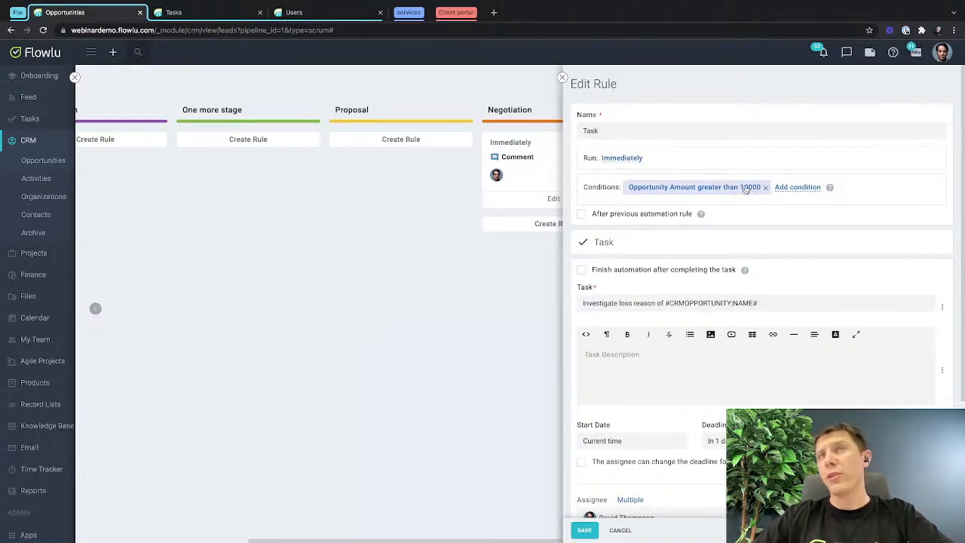
{"action": "left_click", "coordinate": [561, 78]}
{"action": "left_click", "coordinate": [495, 331]}
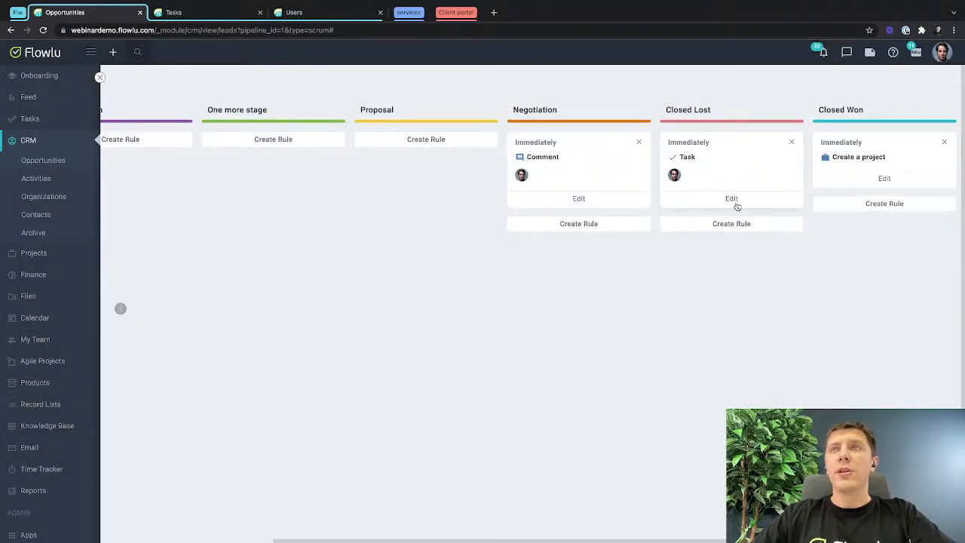
Rename the Closed Lost stage's task rule to "Task - Investigate loss reason" using the wording of its task title, and save it.
{"action": "left_click", "coordinate": [731, 199]}
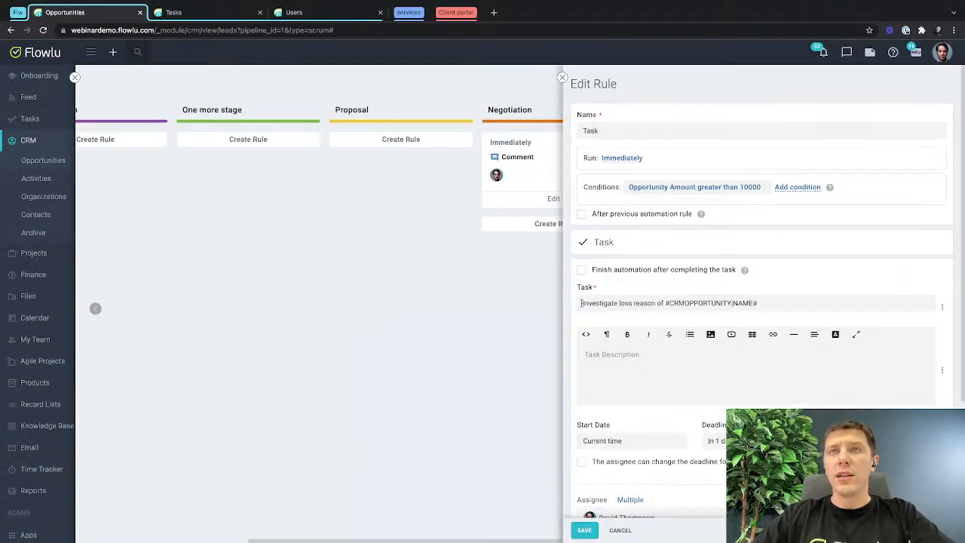
{"action": "left_click", "coordinate": [665, 302], "text": "shift"}
{"action": "key", "text": "ctrl+c"}
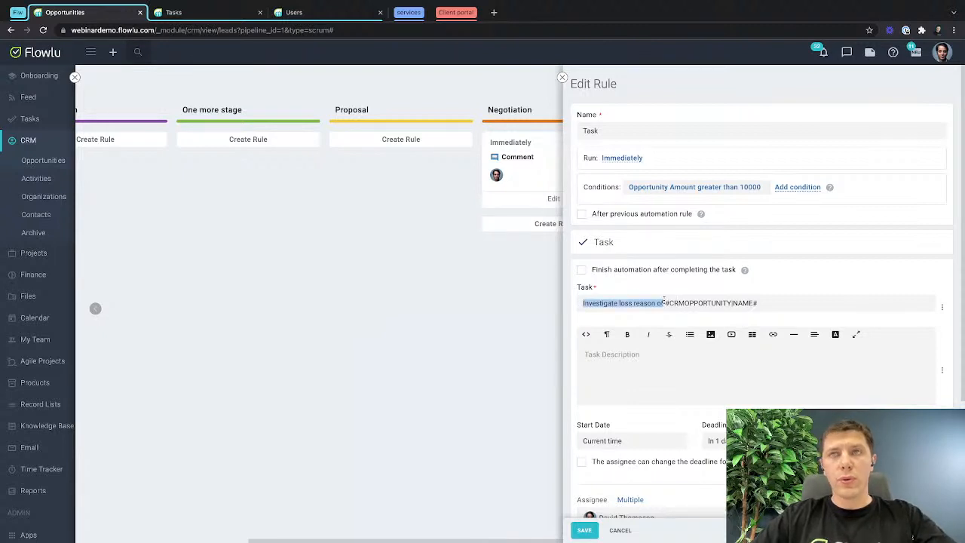
{"action": "double_click", "coordinate": [633, 129]}
{"action": "key", "text": "Right"}
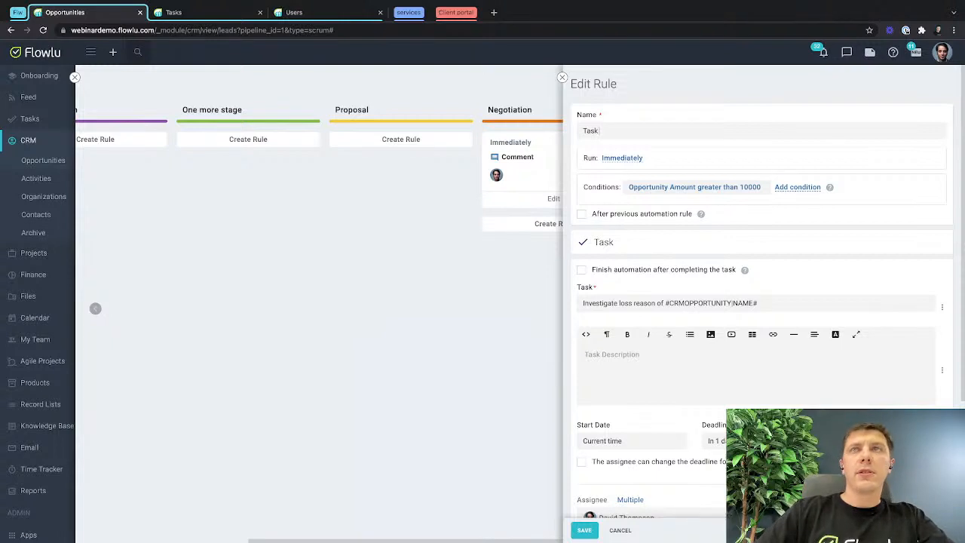
{"action": "type", "text": "-"}
{"action": "key", "text": "ctrl+v"}
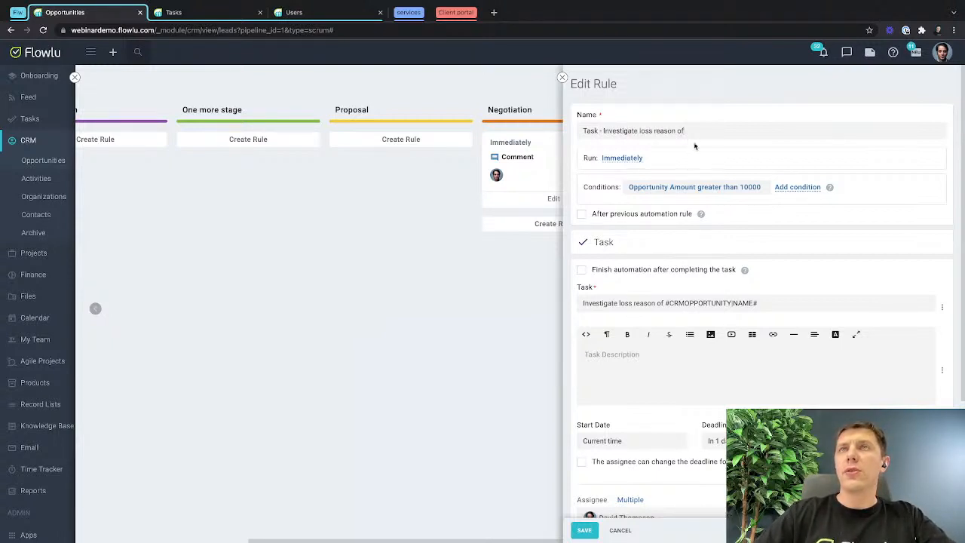
{"action": "left_click", "coordinate": [584, 530]}
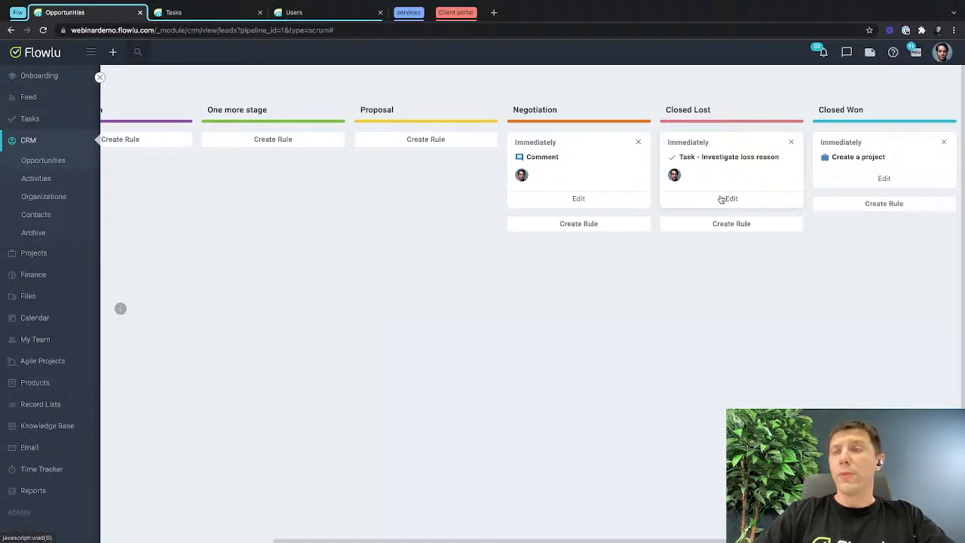
{"action": "scroll", "coordinate": [451, 170], "scroll_direction": "left", "scroll_amount": 3}
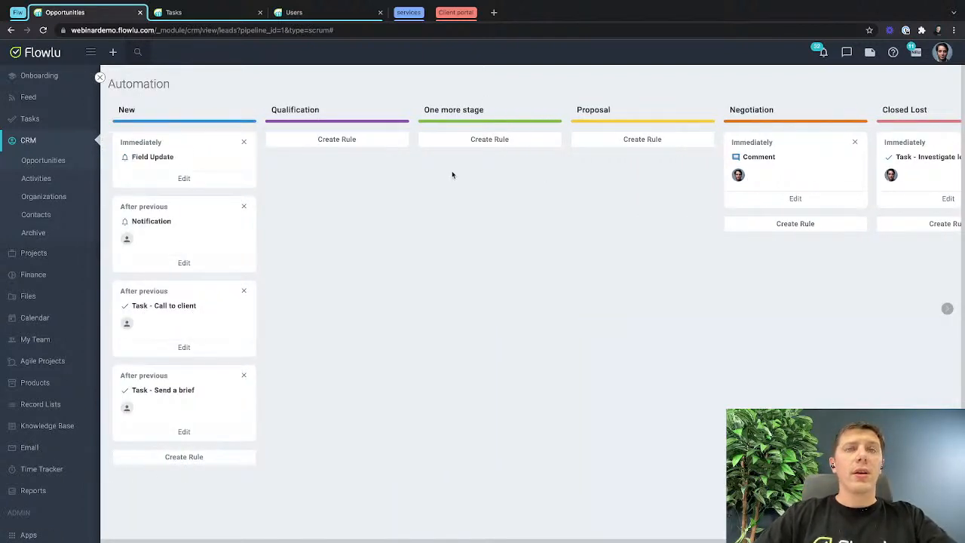
Leave the automation settings and quick-add an opportunity named "test" in the New stage.
{"action": "left_click", "coordinate": [99, 79]}
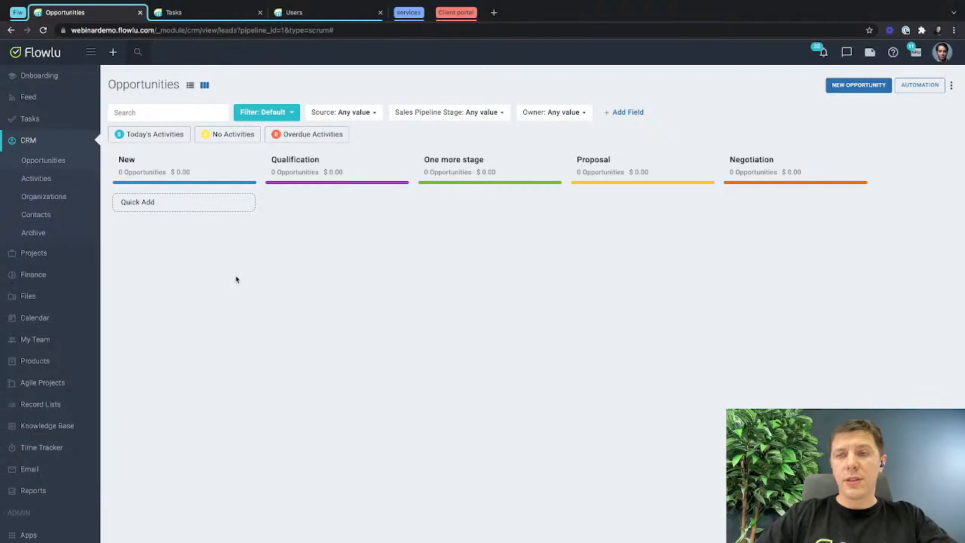
{"action": "left_click", "coordinate": [170, 202]}
{"action": "type", "text": "te"}
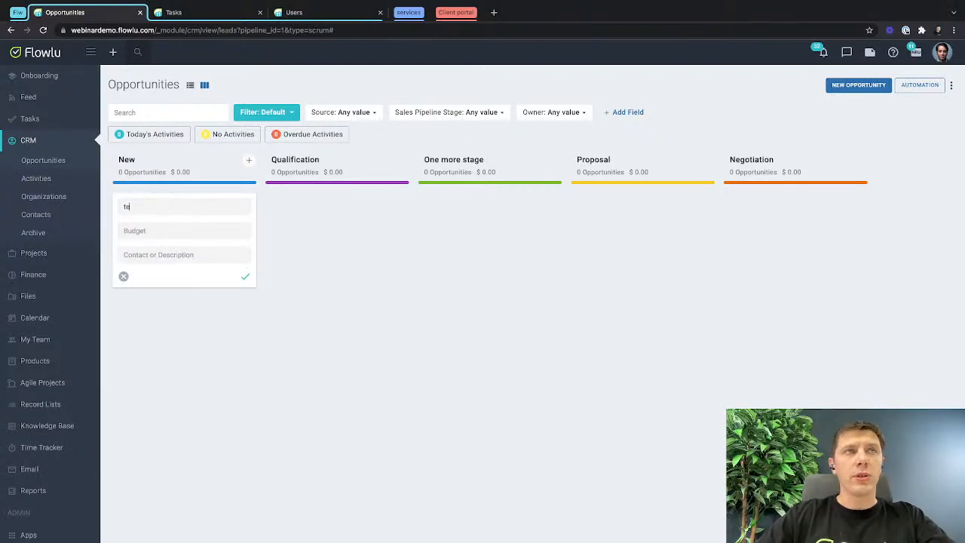
{"action": "type", "text": "st"}
{"action": "key", "text": "Return"}
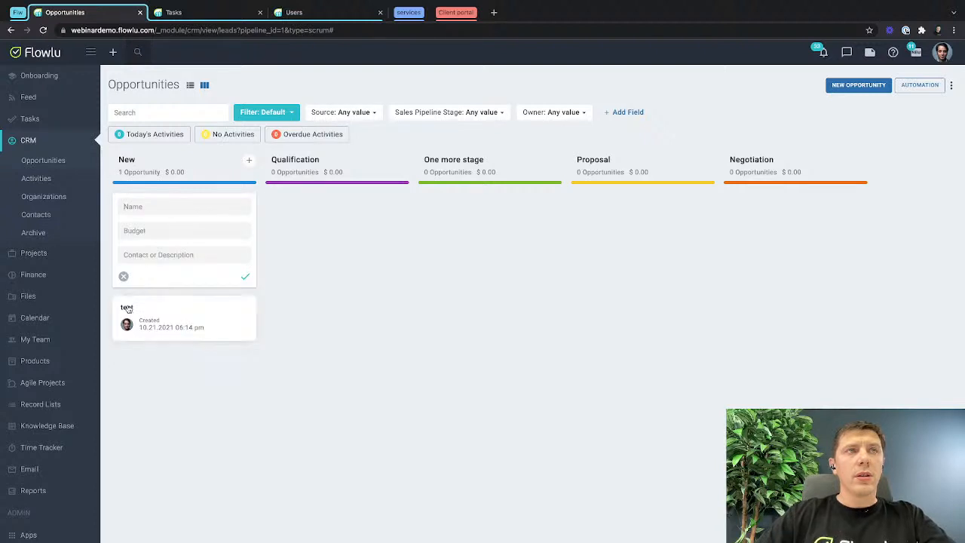
Check the "test" opportunity's owner and its creation notification, and return to the opportunities board.
{"action": "left_click", "coordinate": [126, 308]}
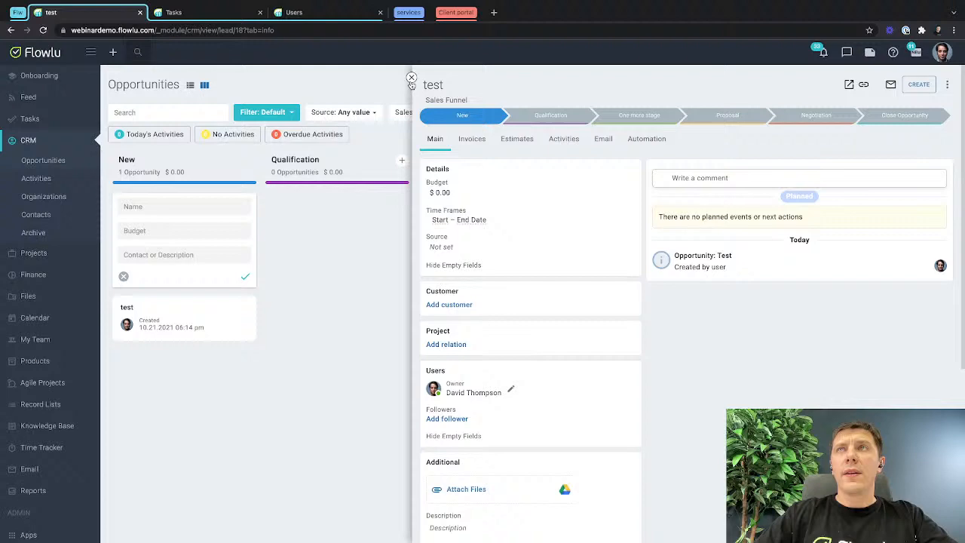
{"action": "left_click", "coordinate": [826, 51]}
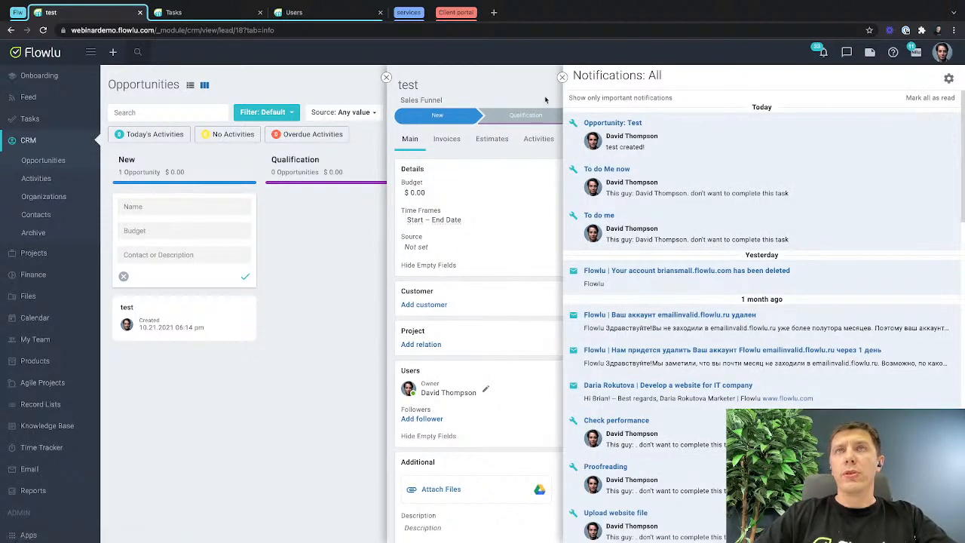
{"action": "left_click", "coordinate": [610, 127]}
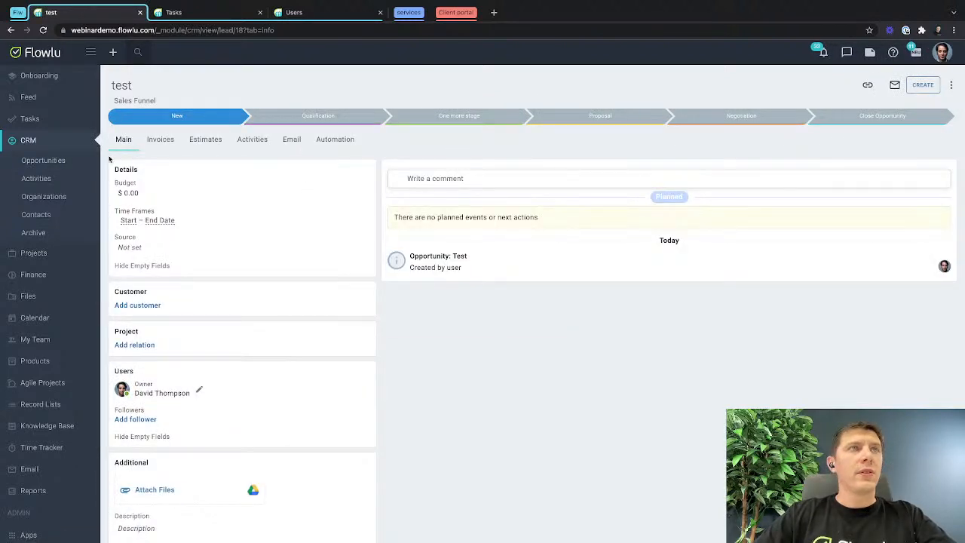
{"action": "left_click", "coordinate": [54, 160]}
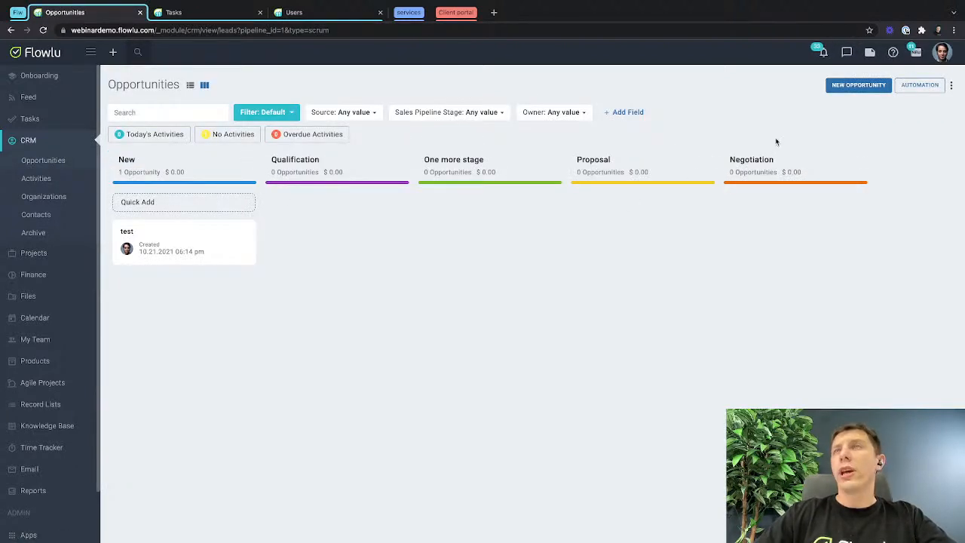
Move the "Task - Call to client" and "Task - Send a brief" automation rules from the New stage to Qualification, keeping the call task first.
{"action": "left_click", "coordinate": [920, 85]}
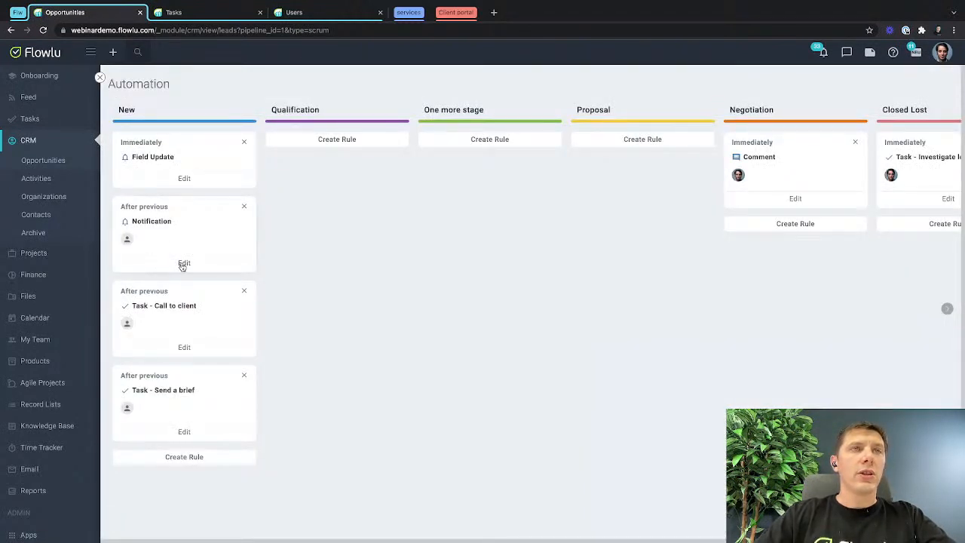
{"action": "left_click", "coordinate": [184, 347]}
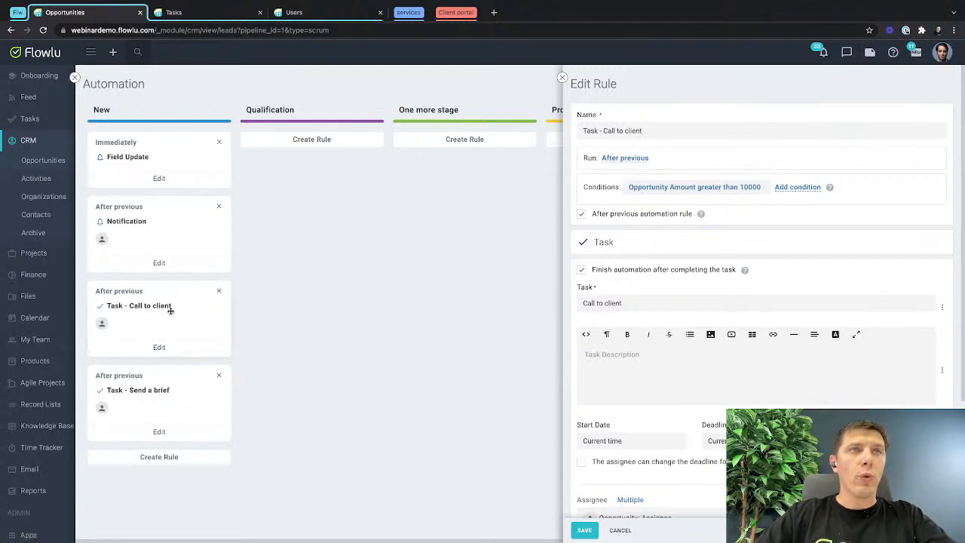
{"action": "left_click_drag", "start_coordinate": [170, 309], "coordinate": [334, 188]}
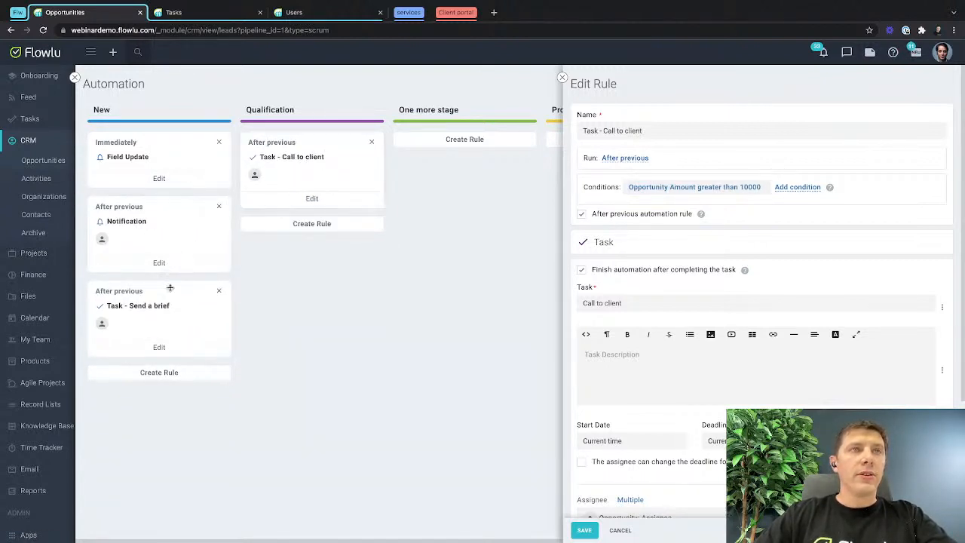
{"action": "left_click_drag", "start_coordinate": [170, 290], "coordinate": [326, 220]}
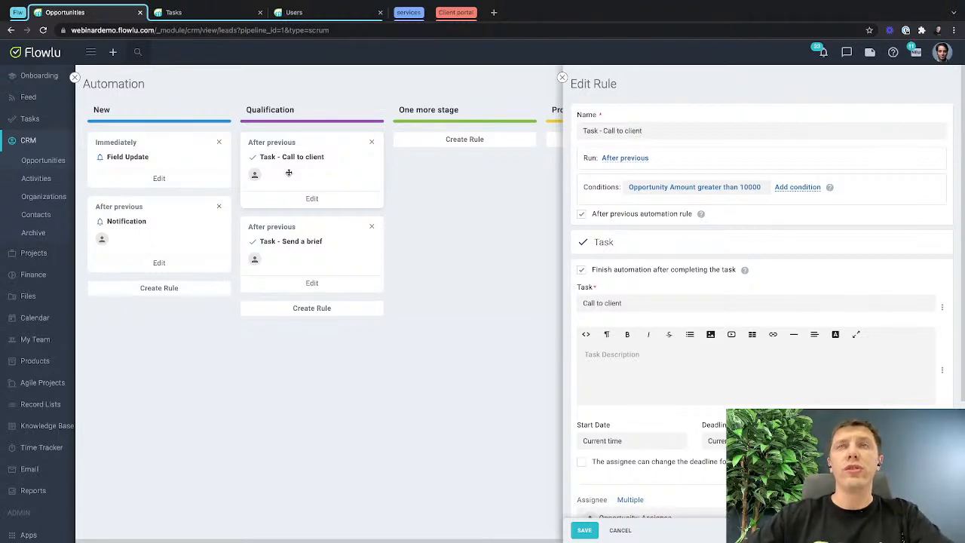
{"action": "left_click", "coordinate": [584, 530]}
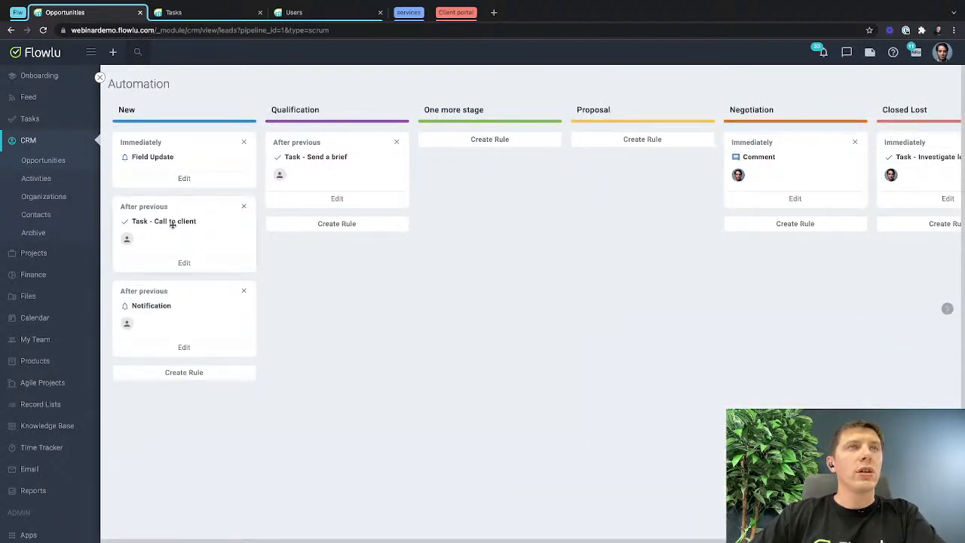
{"action": "left_click_drag", "start_coordinate": [173, 227], "coordinate": [329, 150]}
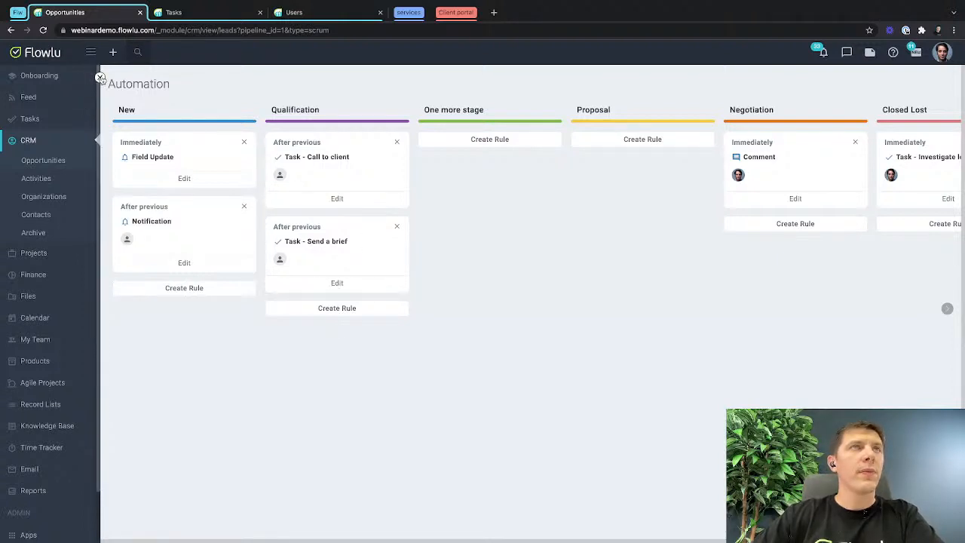
Leave the automation settings and quick-add an opportunity named "test2" in the New stage.
{"action": "left_click", "coordinate": [99, 78]}
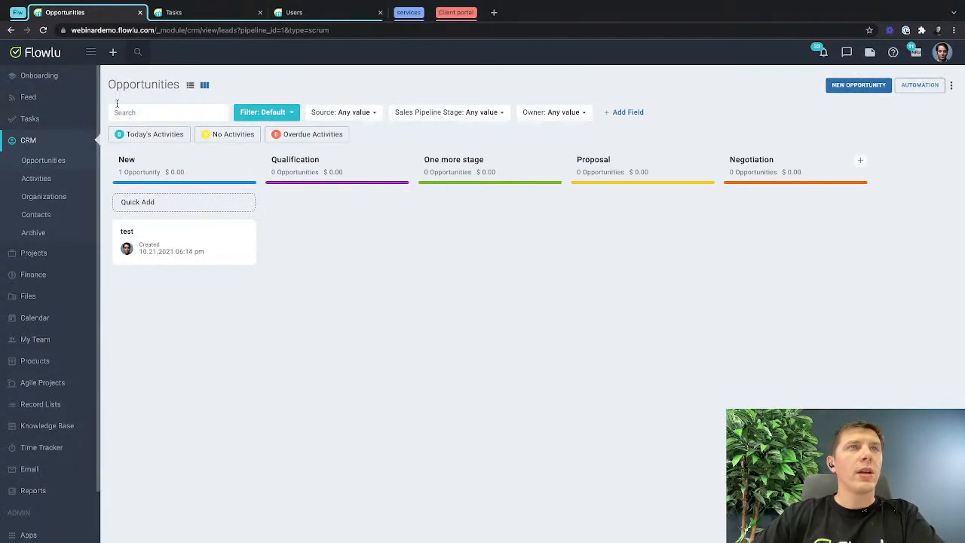
{"action": "left_click", "coordinate": [155, 203]}
{"action": "type", "text": "test2"}
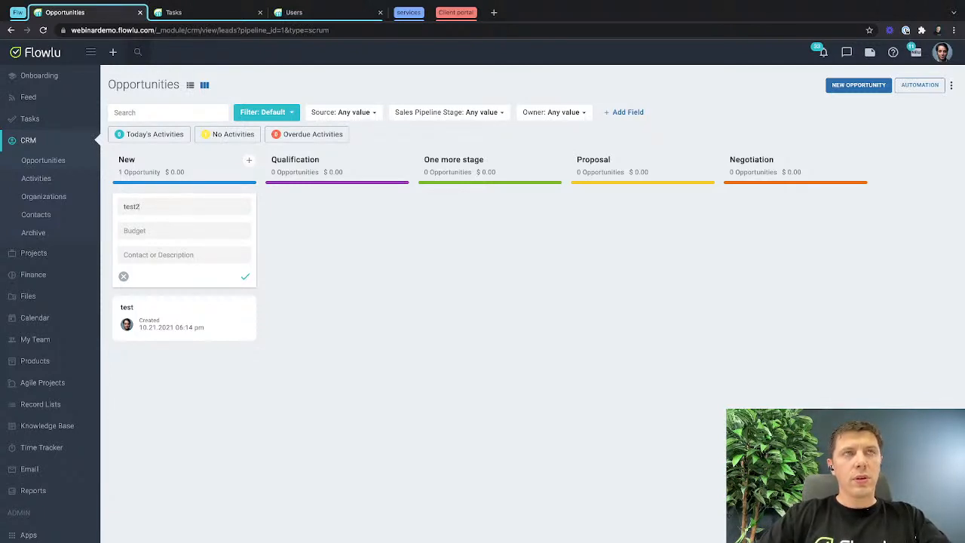
{"action": "key", "text": "Return"}
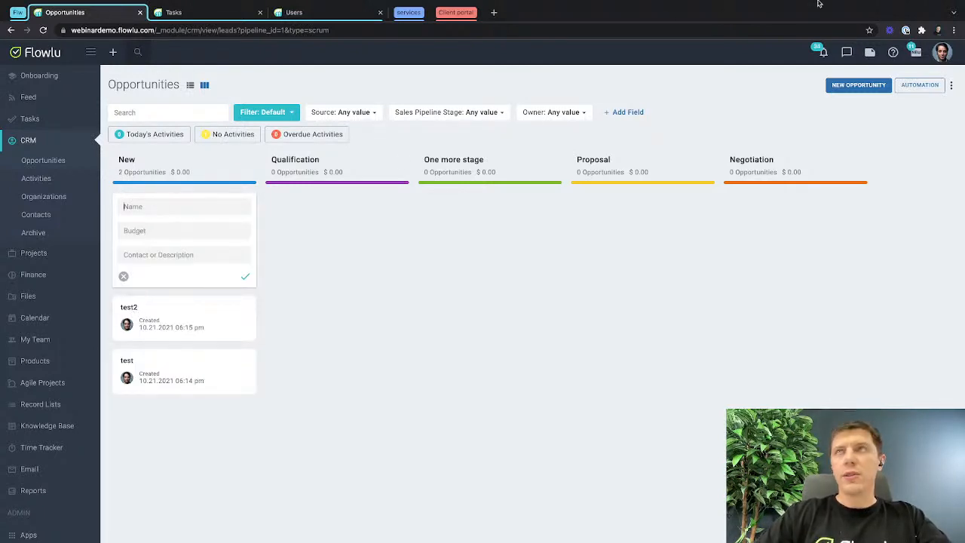
Check the creation notification for "test2" and the site's notification permission in the browser.
{"action": "left_click", "coordinate": [823, 52]}
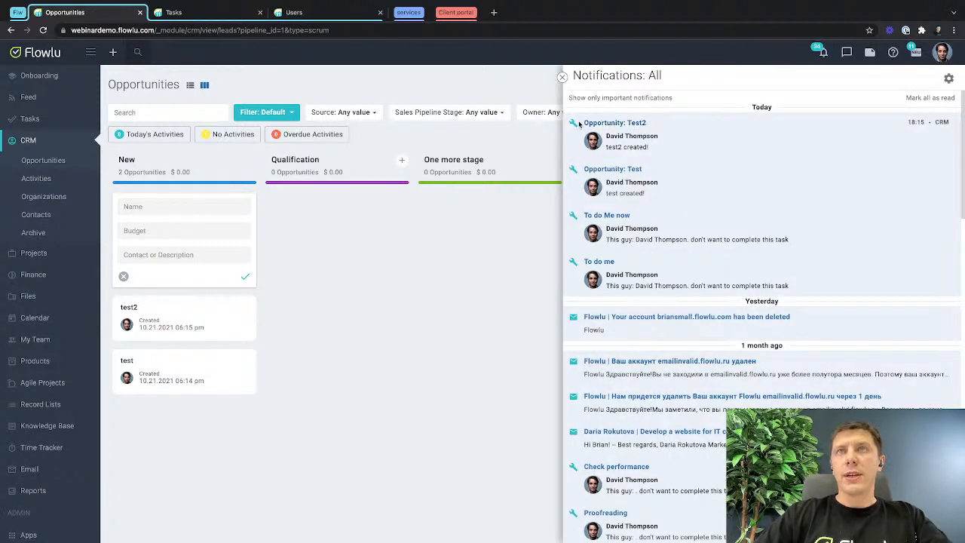
{"action": "left_click", "coordinate": [561, 76]}
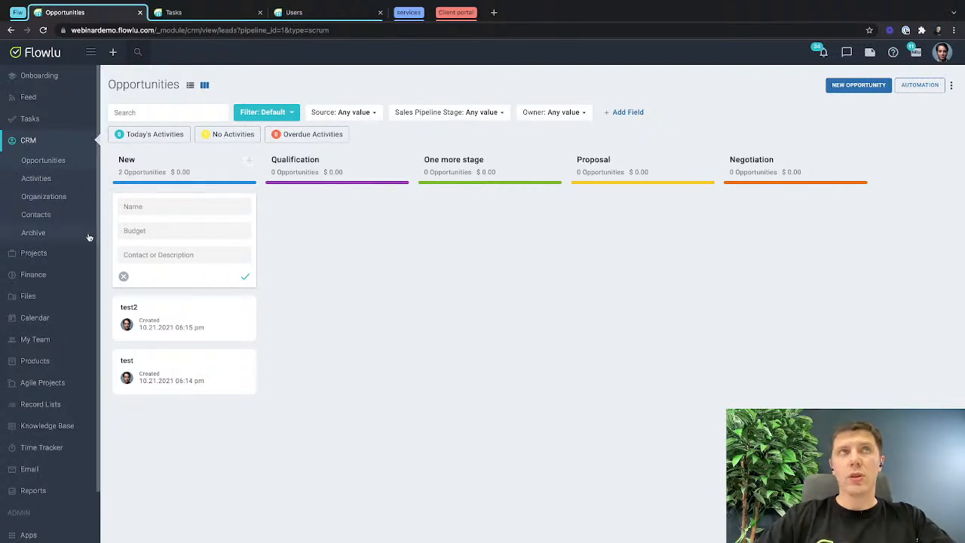
{"action": "left_click", "coordinate": [63, 31]}
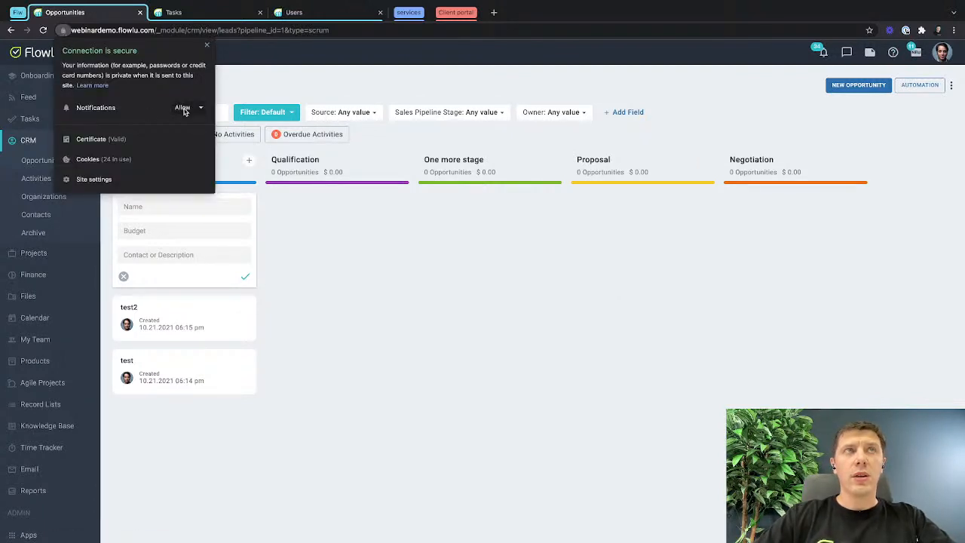
{"action": "left_click", "coordinate": [413, 367]}
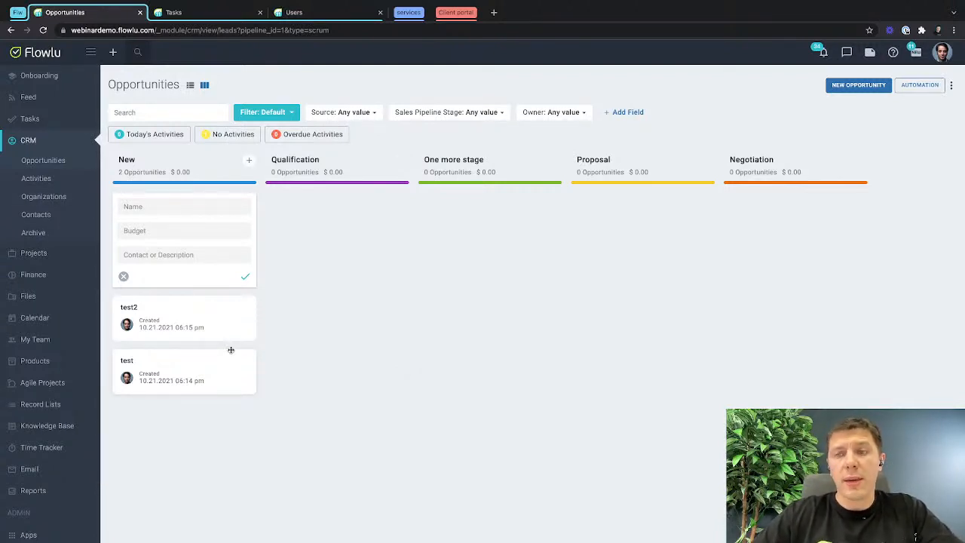
Set the "test2" opportunity's budget to 100000 and move it to the Qualification stage.
{"action": "left_click", "coordinate": [124, 276]}
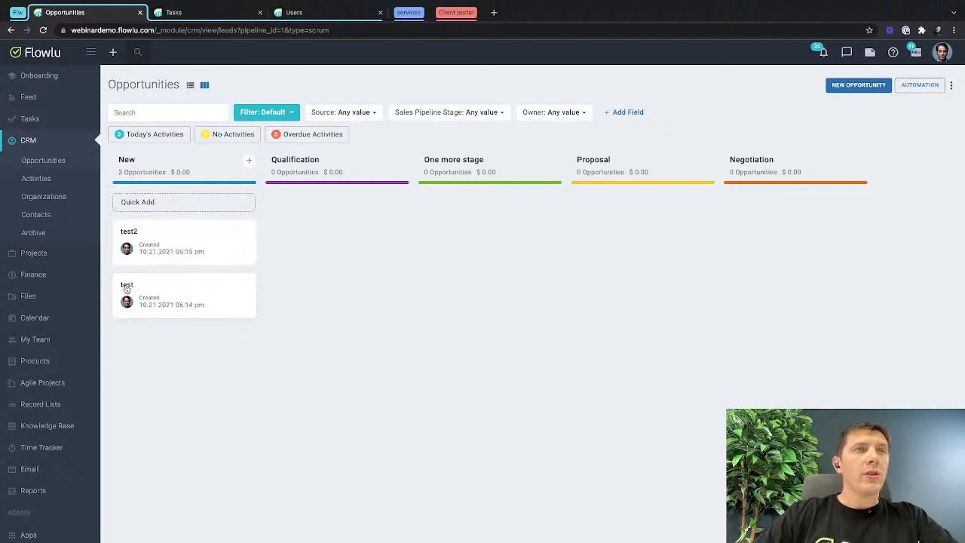
{"action": "left_click", "coordinate": [137, 231]}
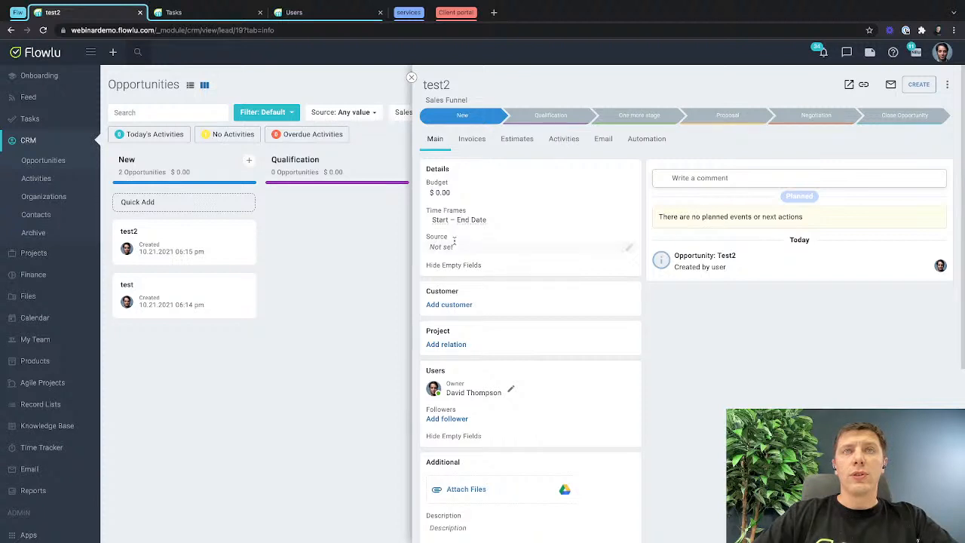
{"action": "left_click", "coordinate": [438, 190]}
{"action": "type", "text": "1"}
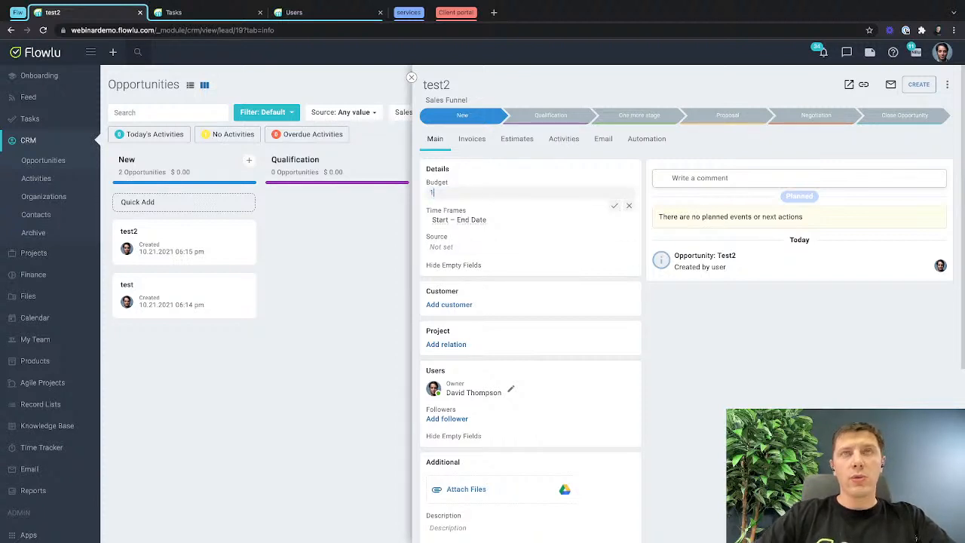
{"action": "type", "text": "00000"}
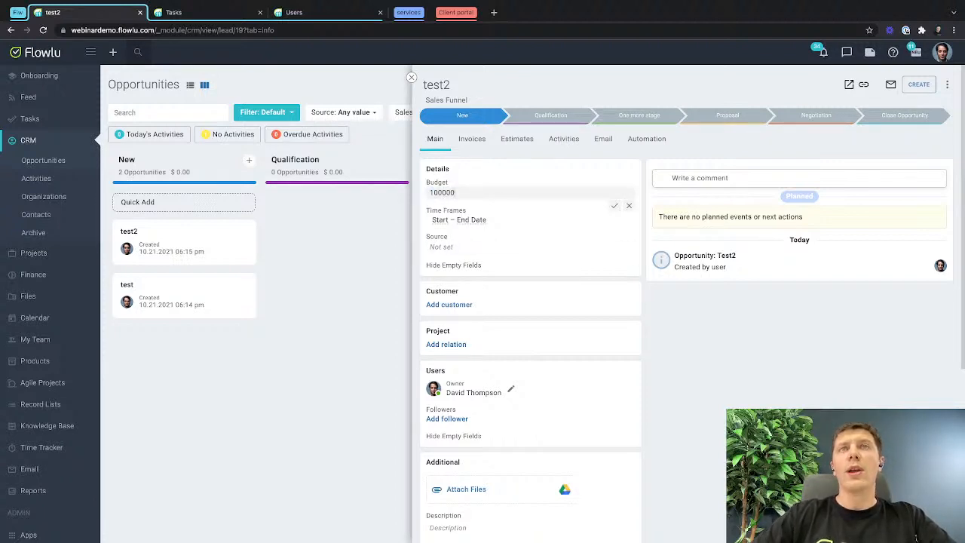
{"action": "left_click", "coordinate": [615, 205]}
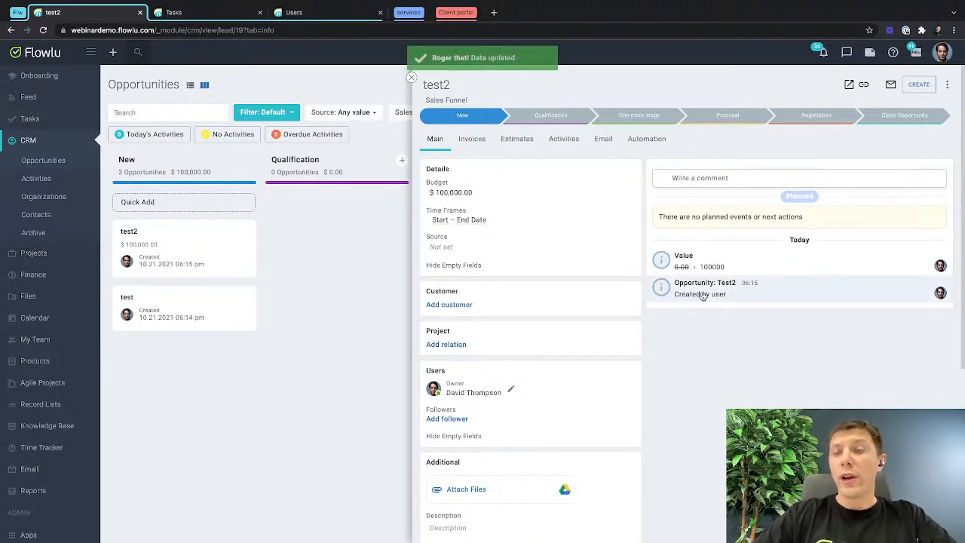
{"action": "left_click", "coordinate": [533, 119]}
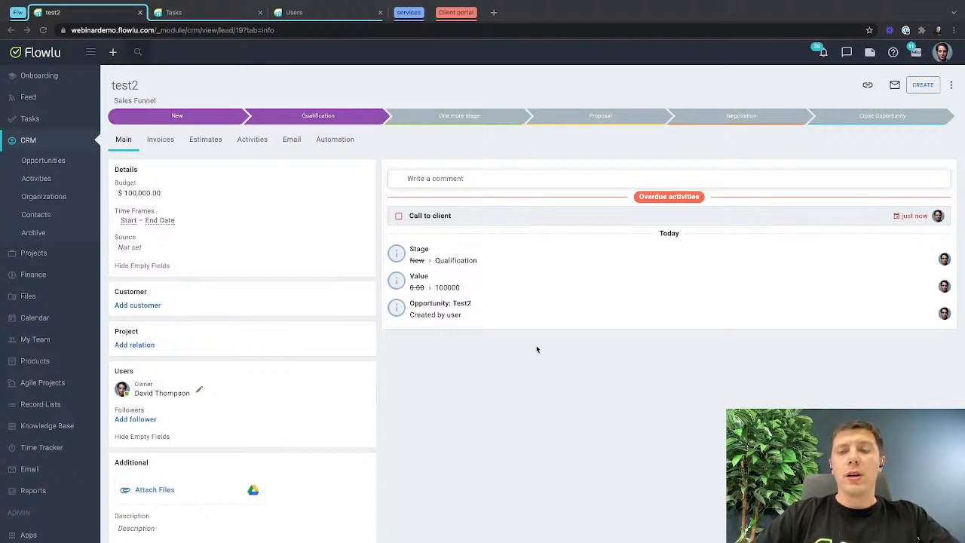
Mark the "Call to client" task of "test2" as completed and reload the opportunity.
{"action": "left_click", "coordinate": [449, 216]}
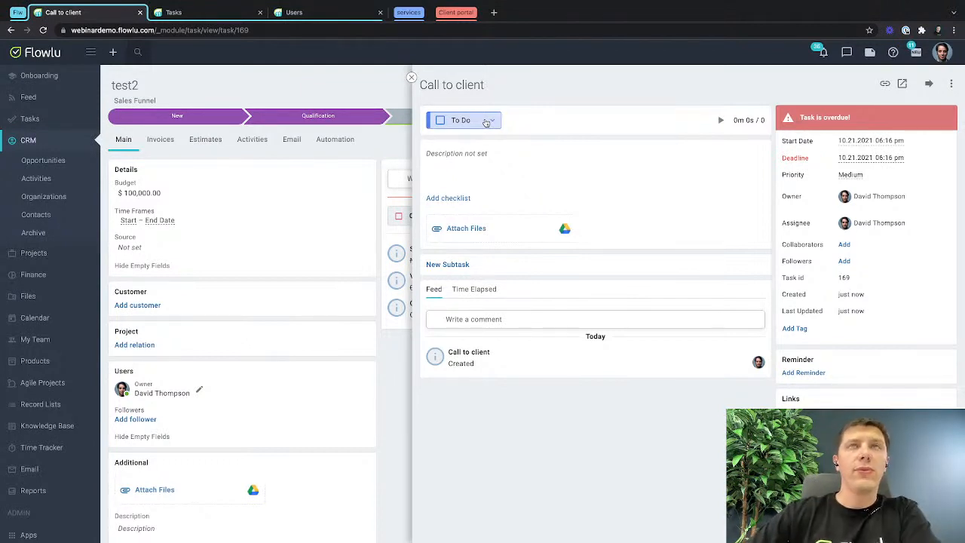
{"action": "left_click", "coordinate": [441, 120]}
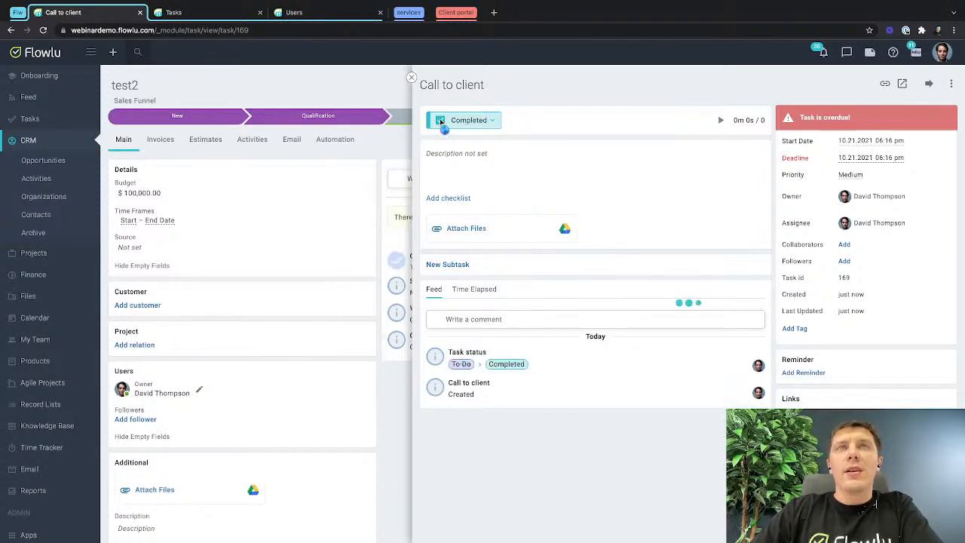
{"action": "left_click", "coordinate": [411, 77]}
{"action": "key", "text": "super+r"}
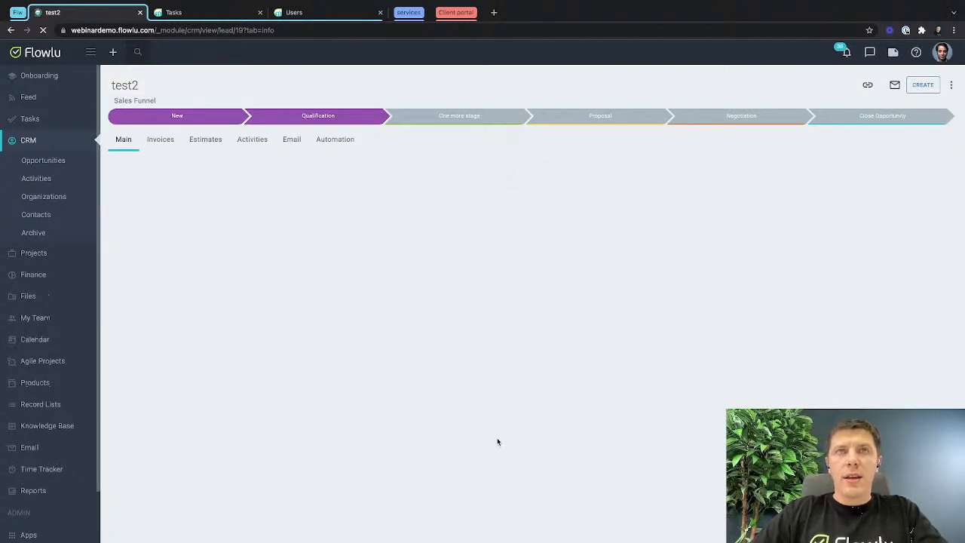
{"action": "key", "text": "ctrl+Left"}
{"action": "key", "text": "ctrl+Right"}
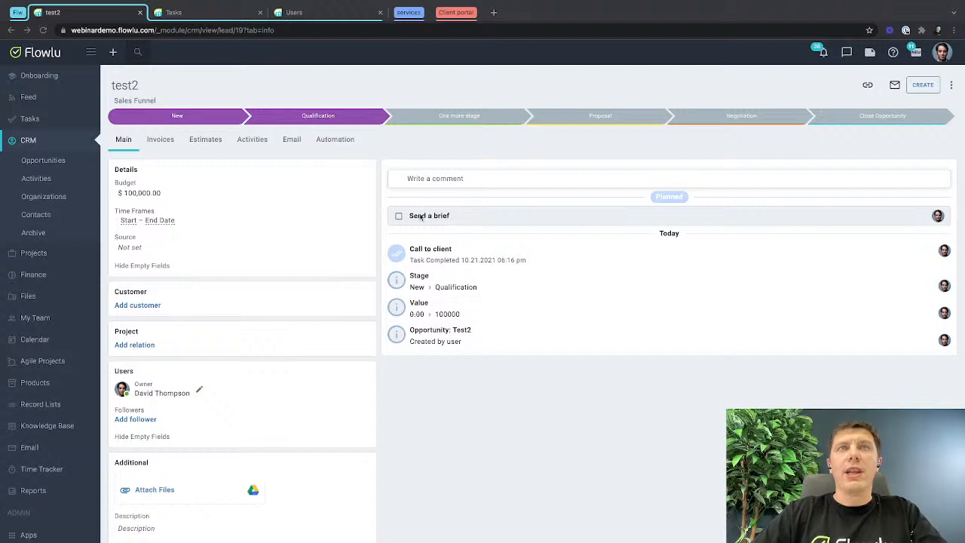
Mark the "Send a brief" task of "test2" as completed and return to the opportunity.
{"action": "left_click", "coordinate": [434, 216]}
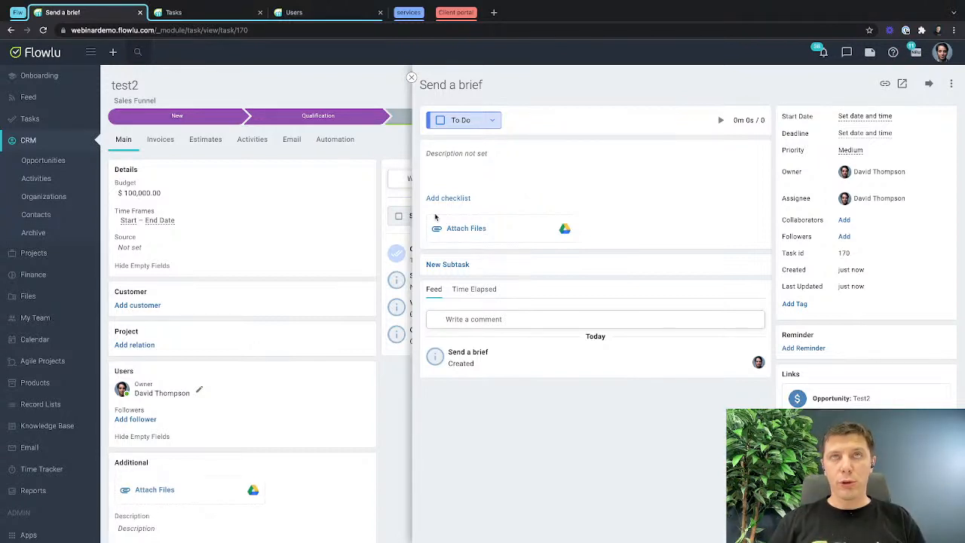
{"action": "left_click", "coordinate": [442, 122]}
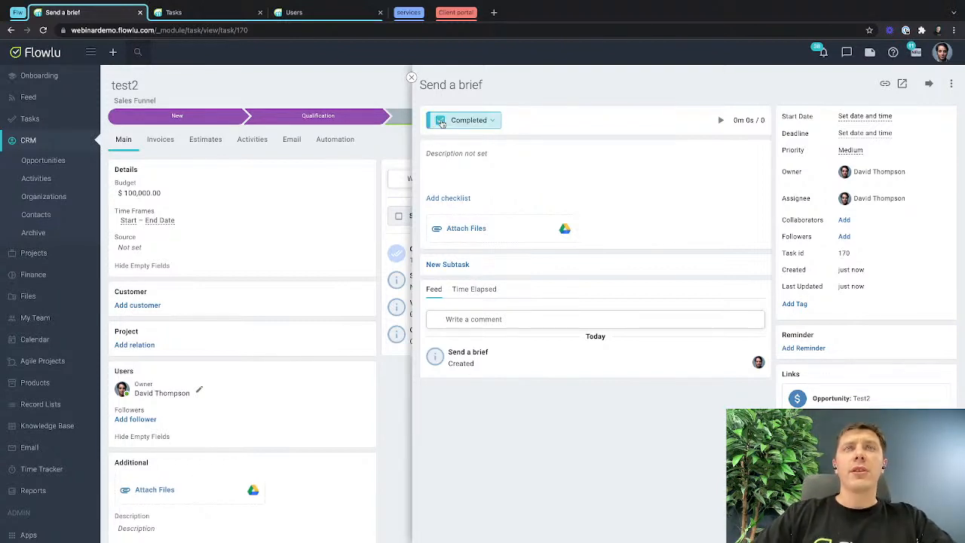
{"action": "left_click", "coordinate": [413, 78]}
Turn off "After previous automation rule" for the "Send a brief" task rule in the Qualification stage's automation and save the rule.
{"action": "left_click", "coordinate": [54, 164]}
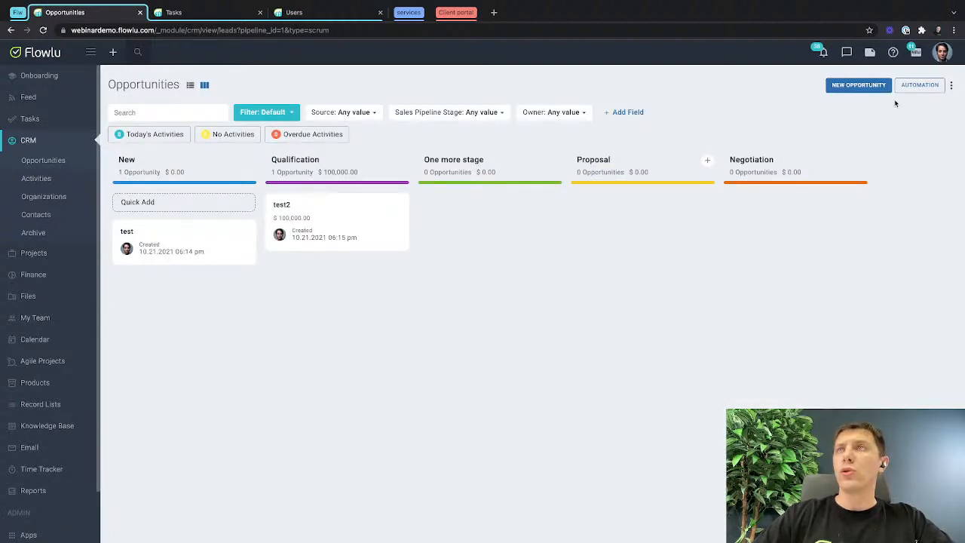
{"action": "left_click", "coordinate": [925, 86]}
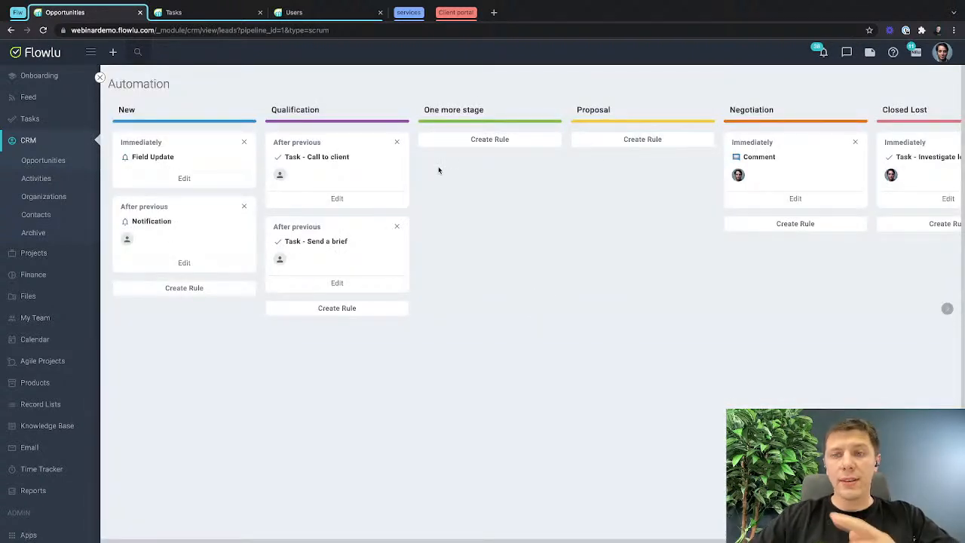
{"action": "left_click", "coordinate": [336, 283]}
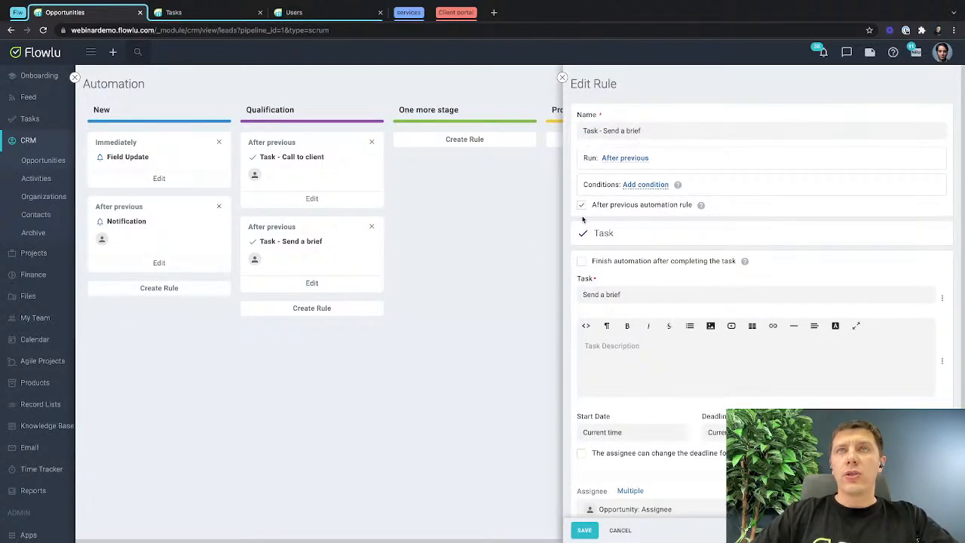
{"action": "left_click", "coordinate": [581, 205]}
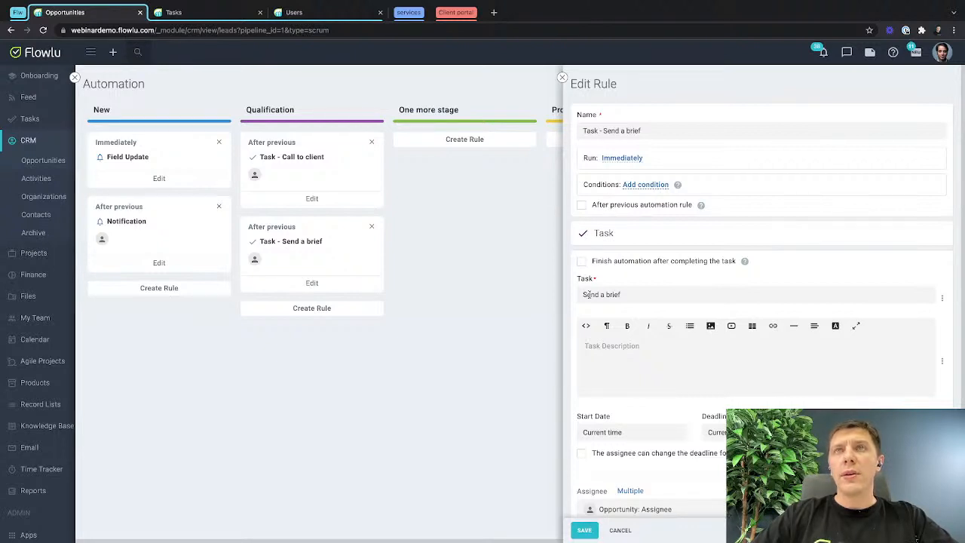
{"action": "left_click_drag", "start_coordinate": [593, 207], "coordinate": [691, 207]}
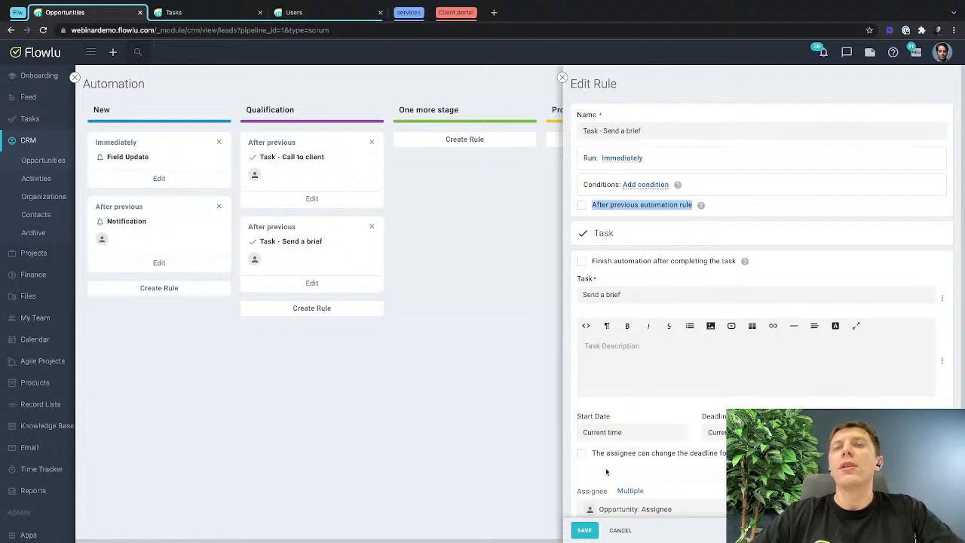
{"action": "left_click", "coordinate": [586, 530]}
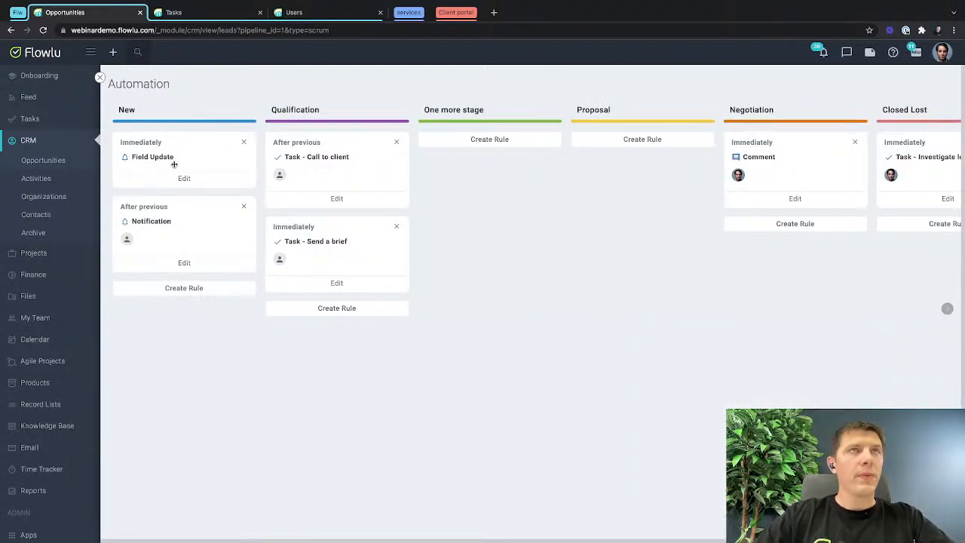
Move the "test" opportunity to the Qualification stage and check which tasks were created in it.
{"action": "left_click", "coordinate": [99, 78]}
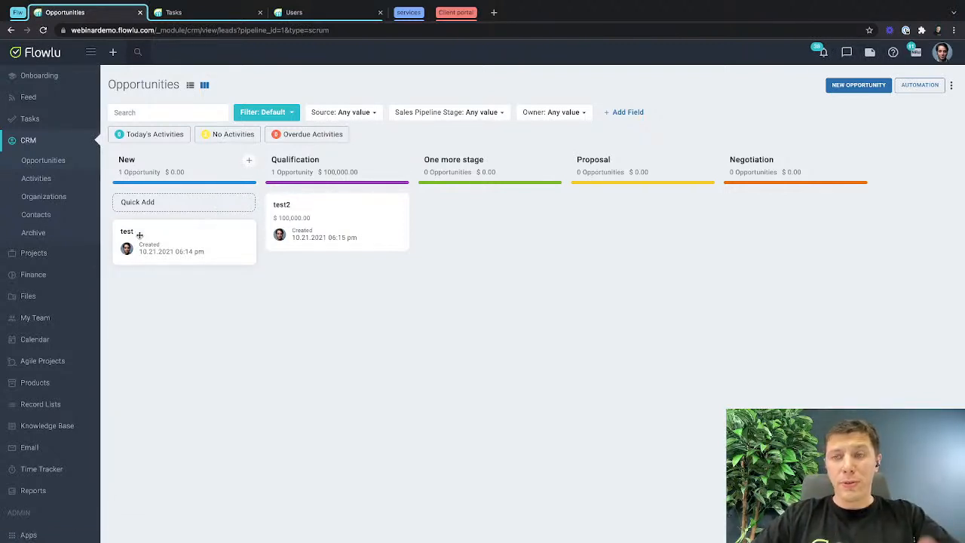
{"action": "left_click_drag", "start_coordinate": [137, 236], "coordinate": [300, 199]}
{"action": "left_click", "coordinate": [280, 206]}
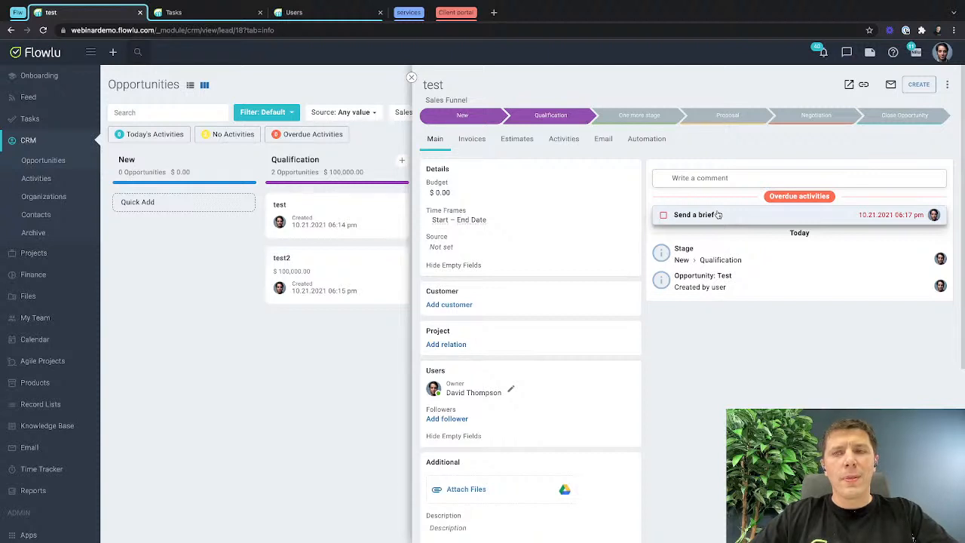
{"action": "left_click", "coordinate": [411, 78]}
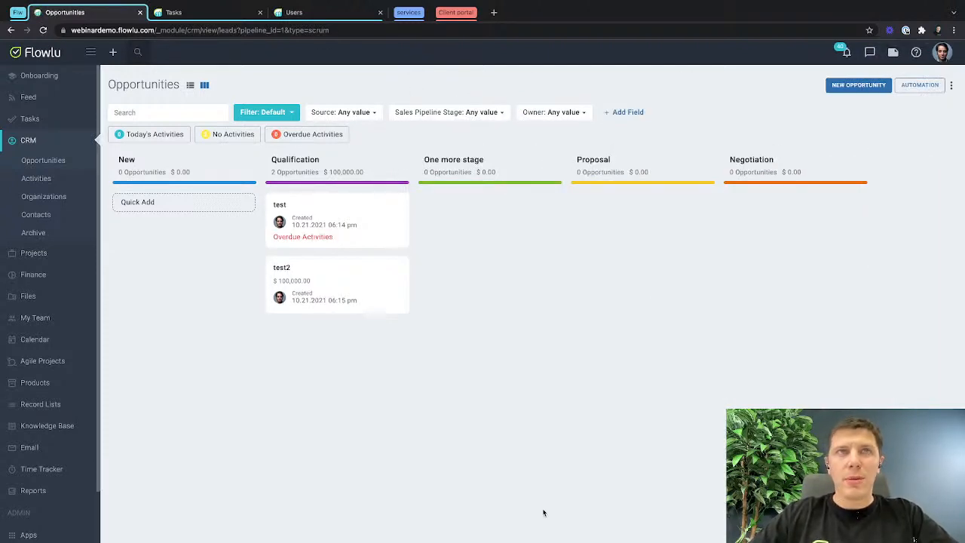
{"action": "left_click", "coordinate": [278, 208]}
{"action": "key", "text": "Escape"}
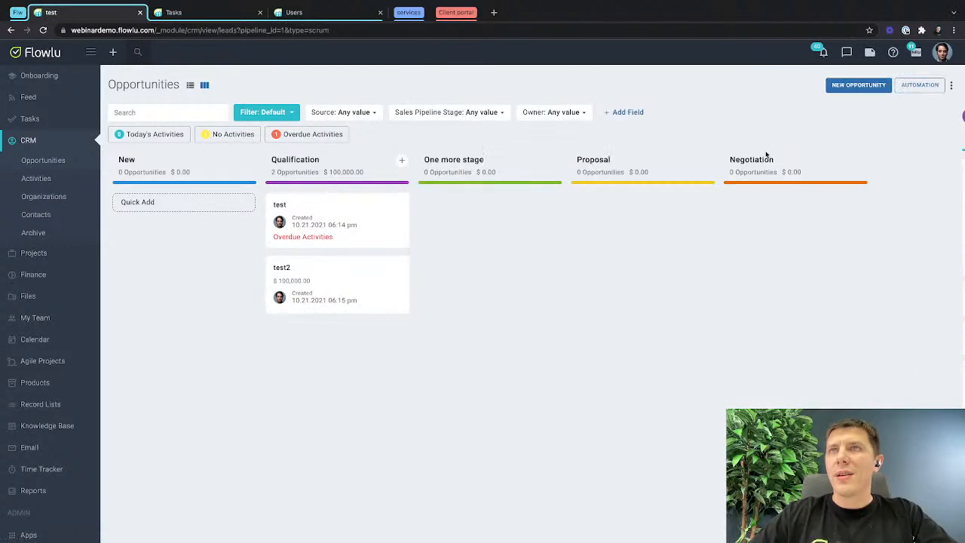
Turn off "After previous automation rule" and "Finish automation after completing the task" in Qualification's "Call to client" rule, and save it.
{"action": "left_click", "coordinate": [919, 85]}
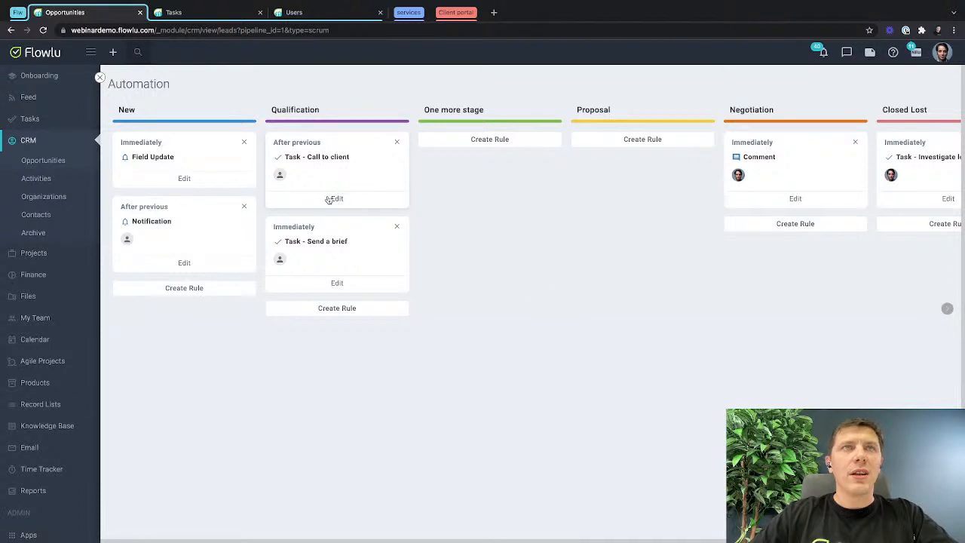
{"action": "left_click", "coordinate": [335, 199]}
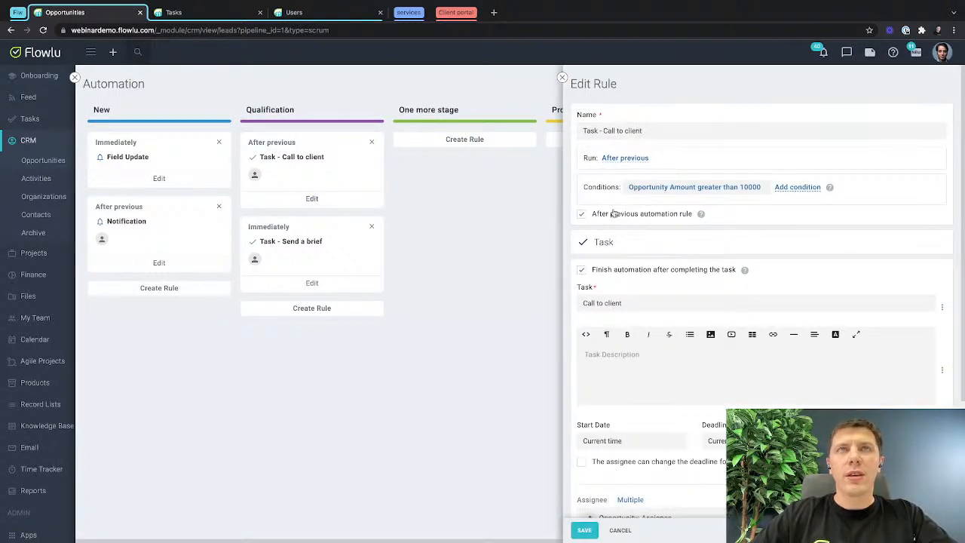
{"action": "left_click", "coordinate": [581, 215]}
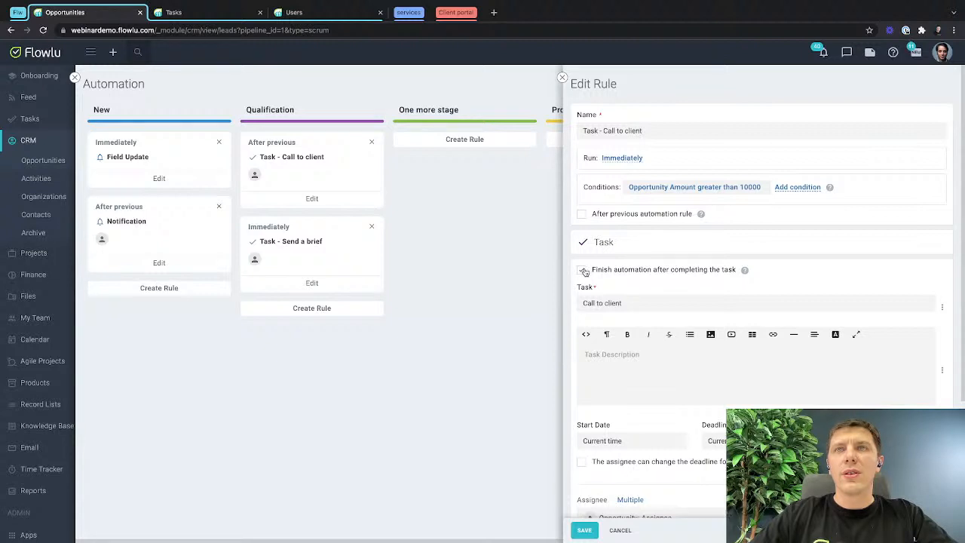
{"action": "left_click", "coordinate": [590, 526]}
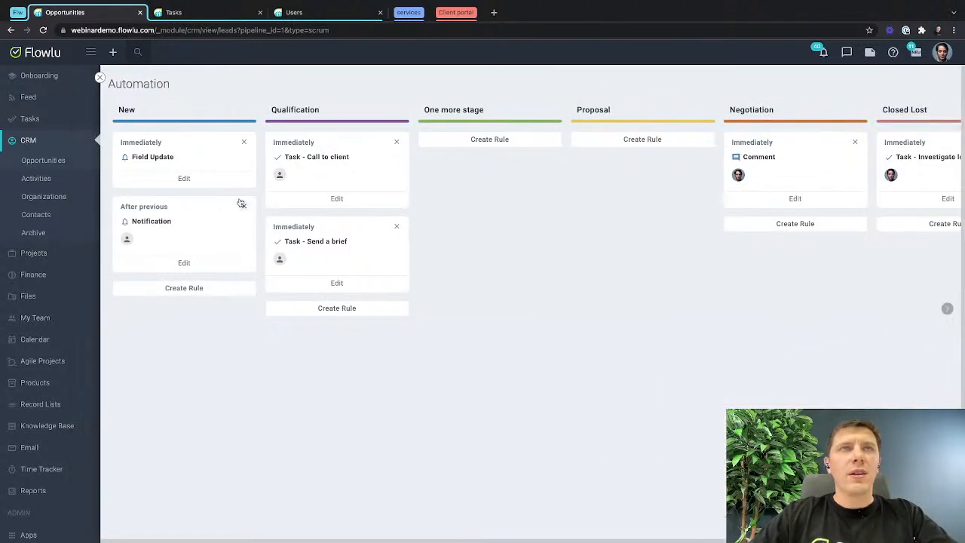
Review the run settings and conditions of the "Send a brief" and "Call to client" rules in Qualification.
{"action": "left_click", "coordinate": [343, 286]}
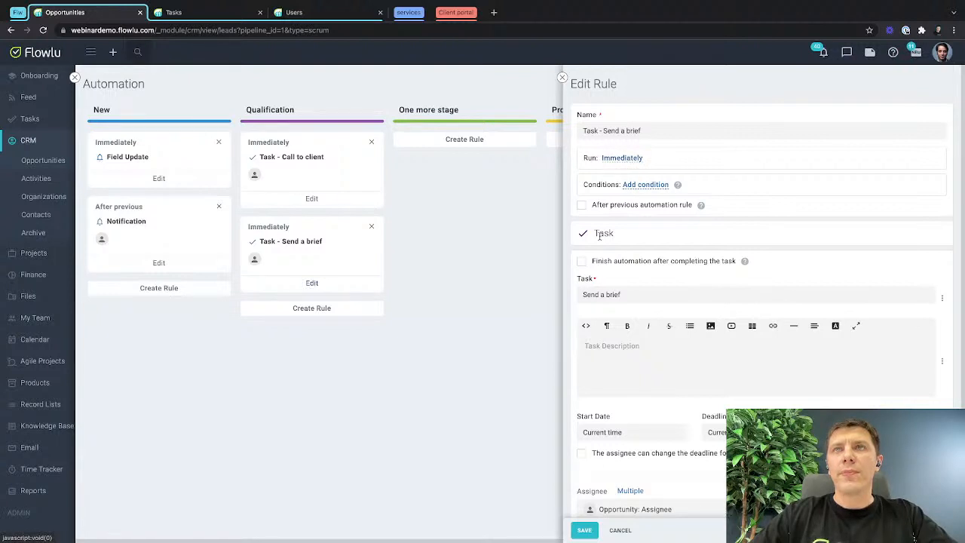
{"action": "left_click", "coordinate": [588, 529]}
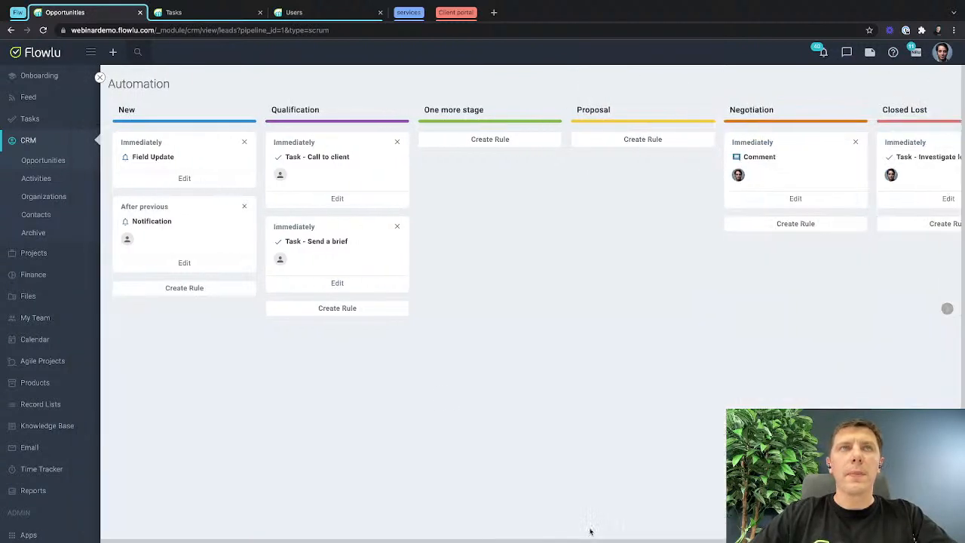
{"action": "left_click", "coordinate": [338, 198]}
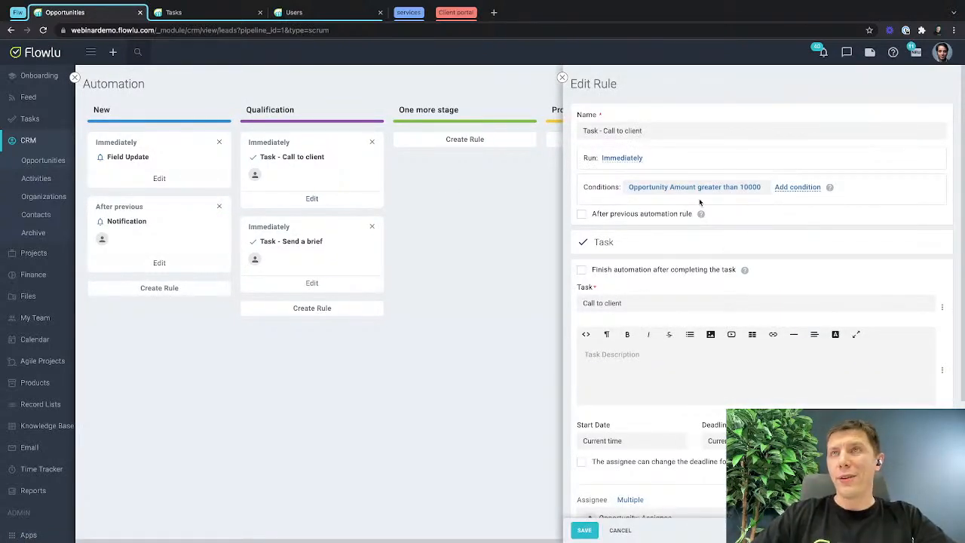
{"action": "left_click", "coordinate": [562, 76]}
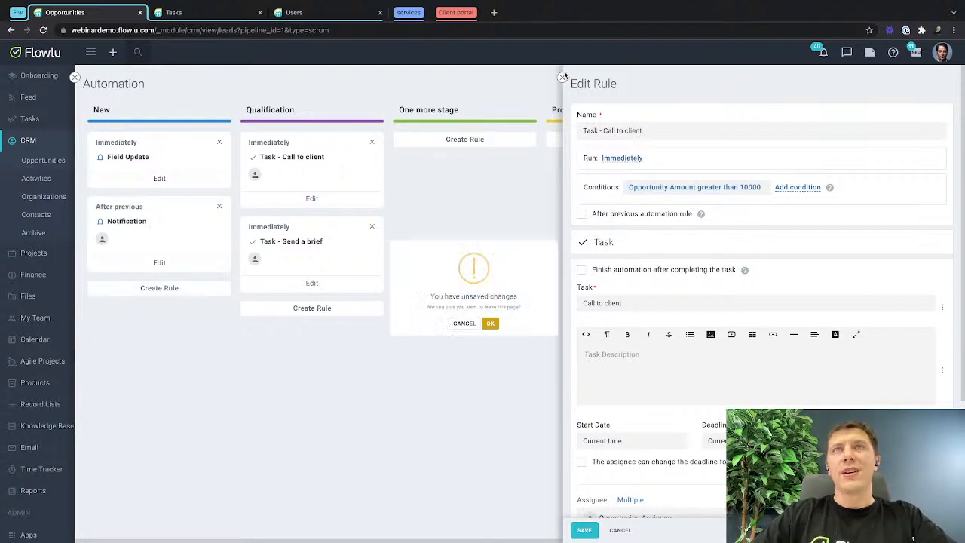
{"action": "left_click", "coordinate": [497, 338]}
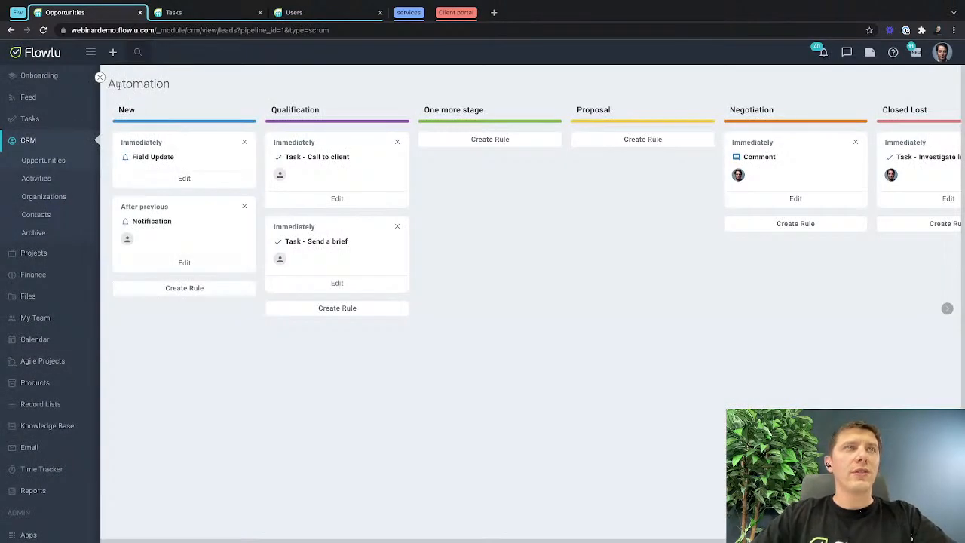
Quick-add an opportunity named "Test3" with a budget of 11000 in the New stage of the pipeline board.
{"action": "left_click", "coordinate": [97, 78]}
{"action": "left_click", "coordinate": [215, 201]}
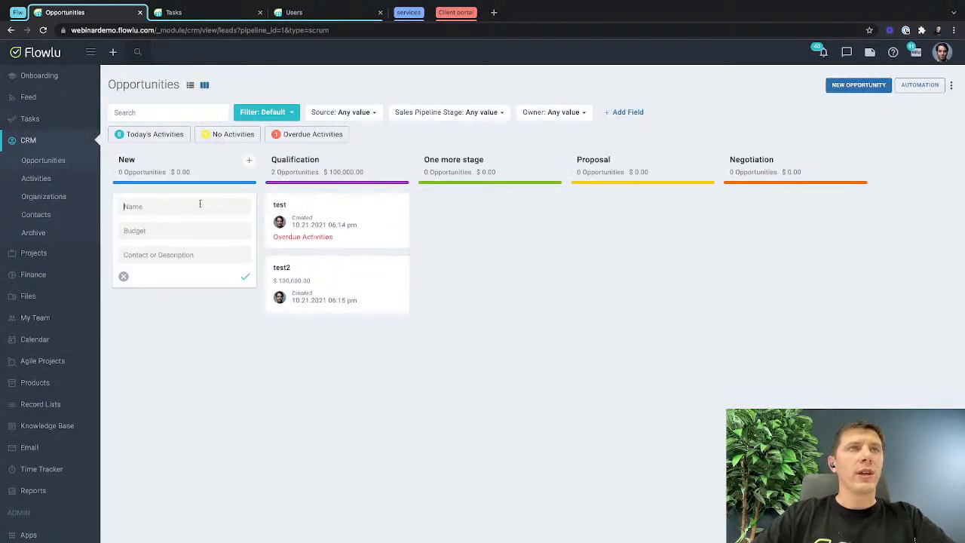
{"action": "left_click", "coordinate": [166, 234]}
{"action": "type", "text": "11000"}
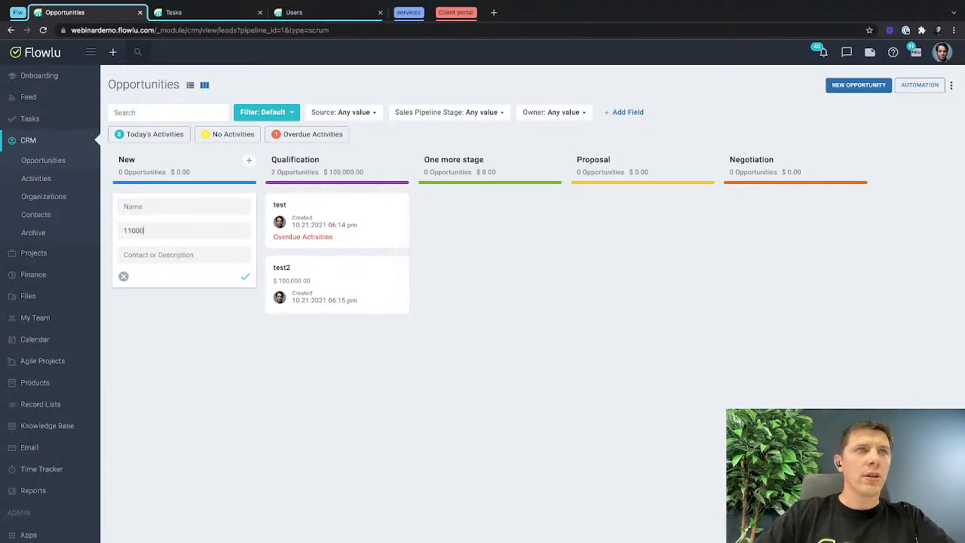
{"action": "left_click", "coordinate": [150, 206]}
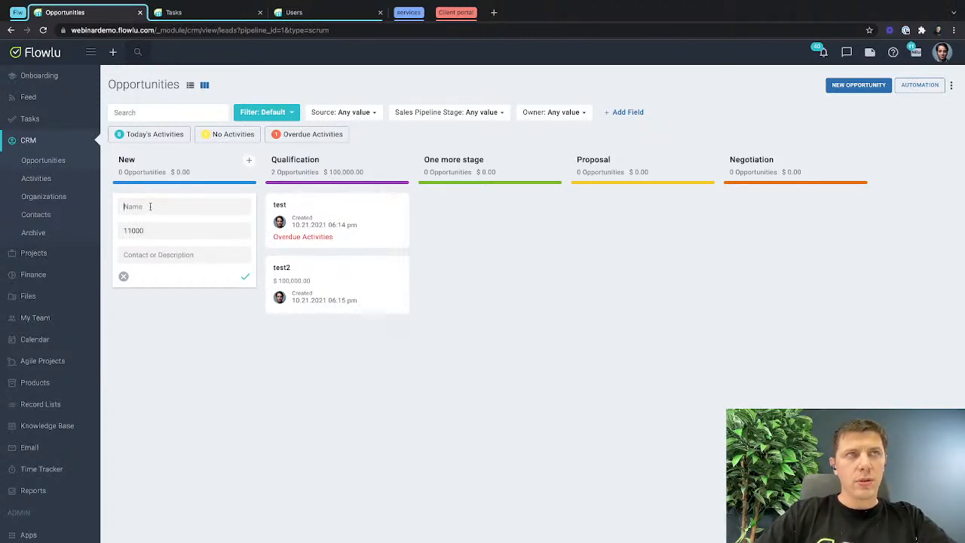
{"action": "type", "text": "Test"}
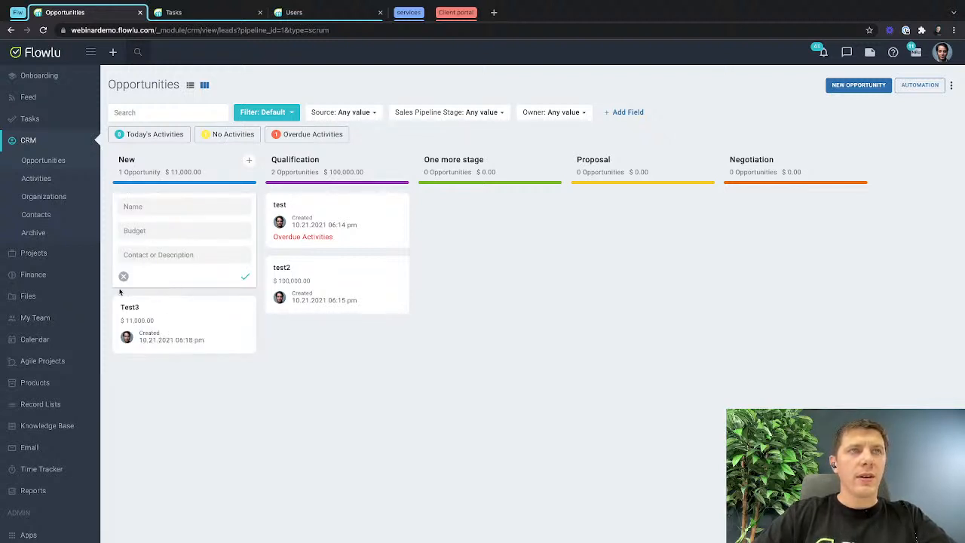
{"action": "left_click", "coordinate": [124, 277]}
{"action": "mouse_move", "coordinate": [156, 233]}
{"action": "left_mouse_down"}
{"action": "mouse_move", "coordinate": [287, 196]}
{"action": "mouse_move", "coordinate": [173, 226]}
{"action": "left_mouse_up"}
Check the notifications for the creation message of the "Test3" opportunity.
{"action": "left_click", "coordinate": [822, 53]}
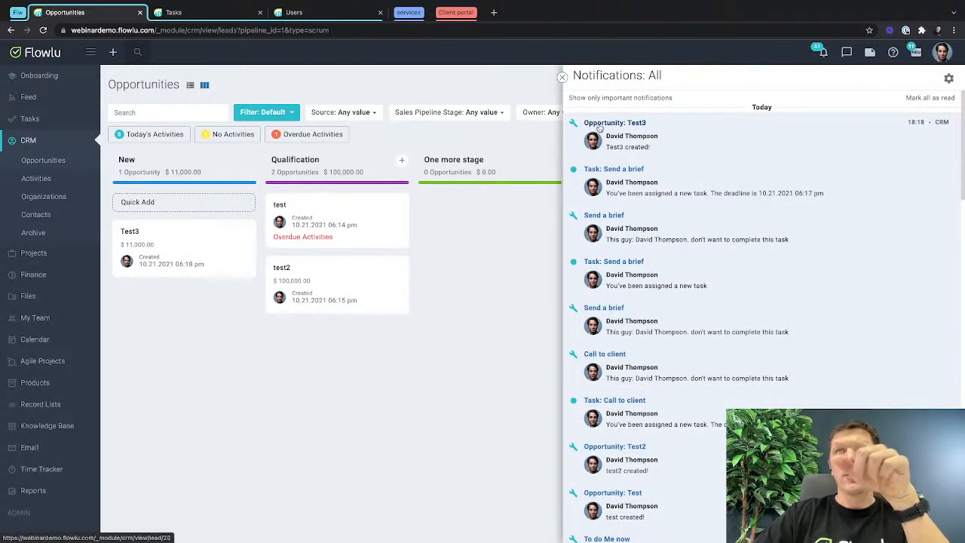
{"action": "left_click_drag", "start_coordinate": [605, 146], "coordinate": [683, 150]}
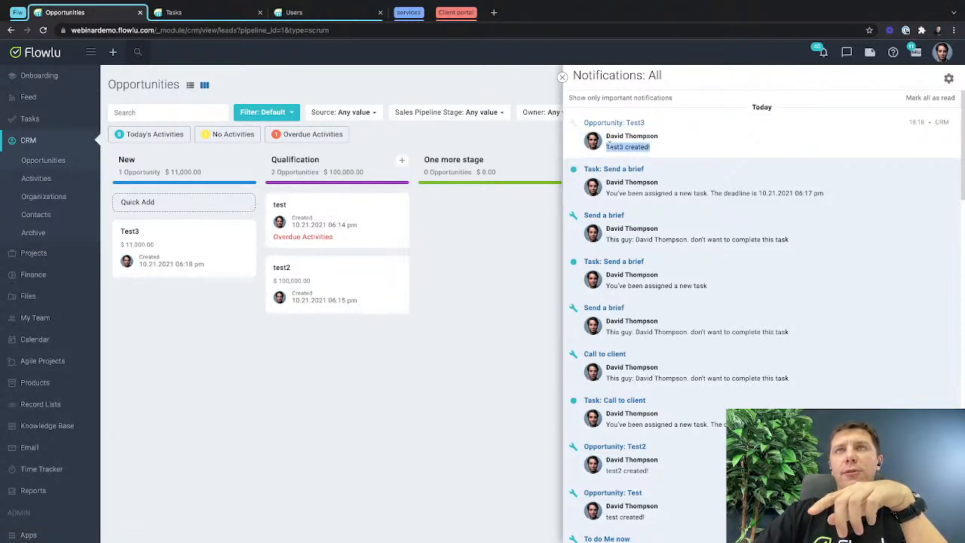
{"action": "left_click_drag", "start_coordinate": [607, 146], "coordinate": [658, 151]}
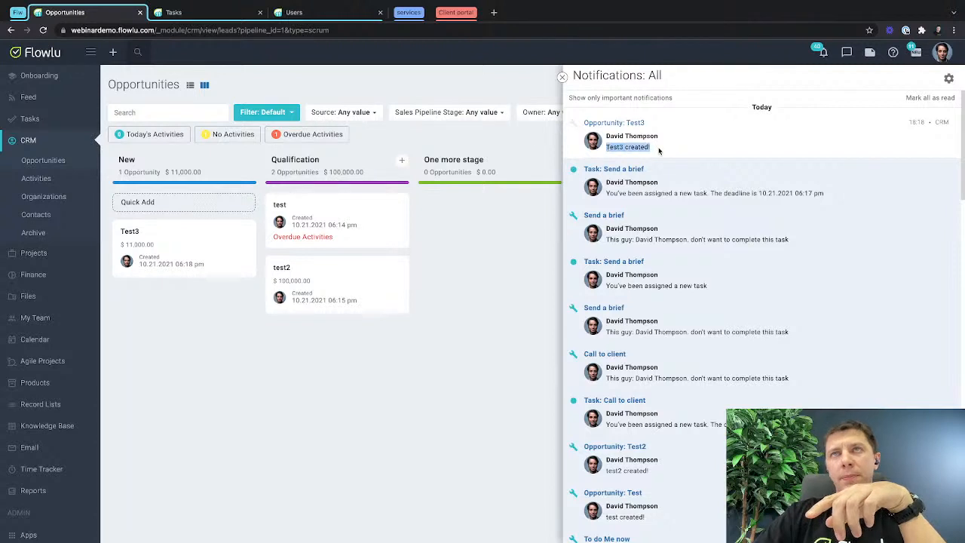
{"action": "left_click", "coordinate": [562, 77]}
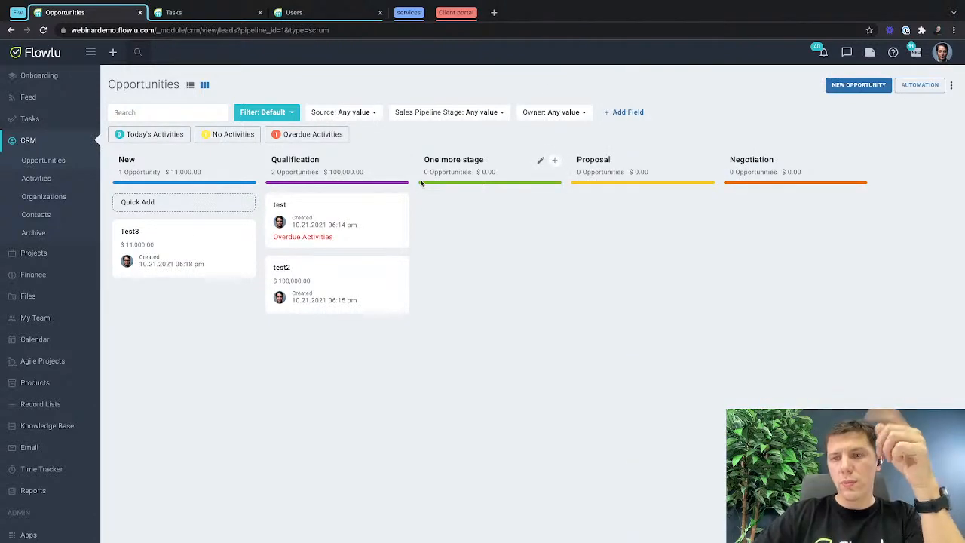
Move the "Test3" opportunity to the Qualification stage and check the tasks created in it.
{"action": "left_click_drag", "start_coordinate": [158, 232], "coordinate": [282, 208]}
{"action": "left_click", "coordinate": [282, 207]}
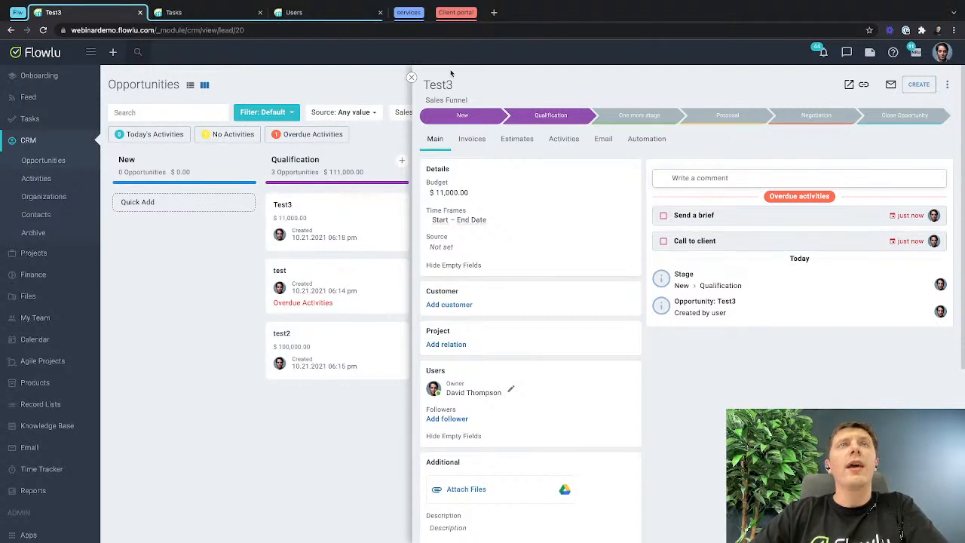
{"action": "left_click", "coordinate": [411, 78]}
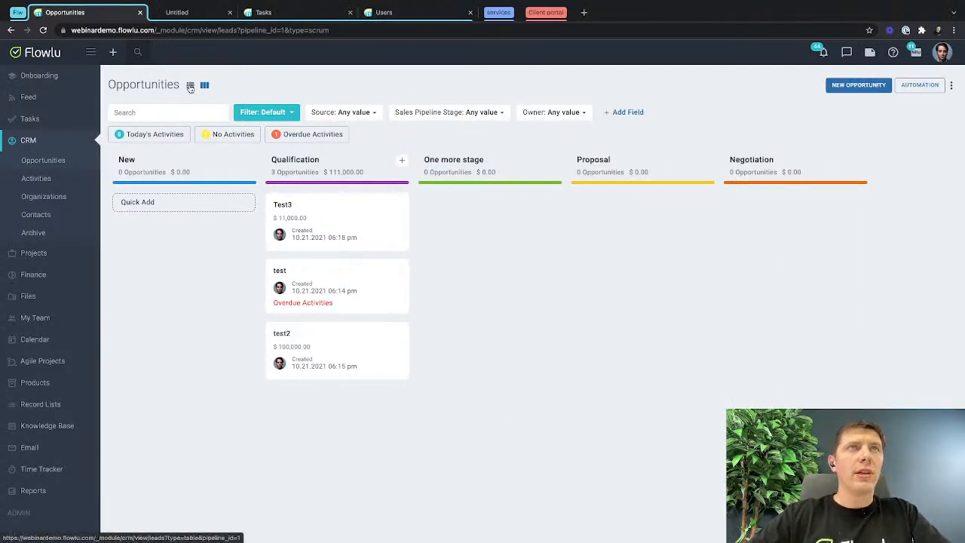
Delete all three test opportunities from the opportunities list view and refresh the pipeline board.
{"action": "middle_click", "coordinate": [190, 85]}
{"action": "left_click", "coordinate": [187, 12]}
{"action": "left_click", "coordinate": [121, 149]}
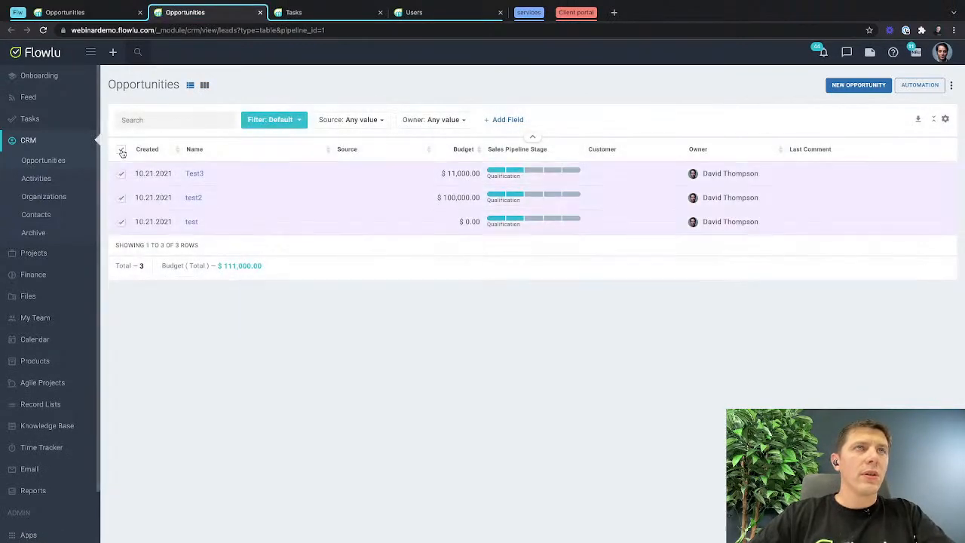
{"action": "left_click", "coordinate": [121, 286]}
{"action": "left_click", "coordinate": [491, 325]}
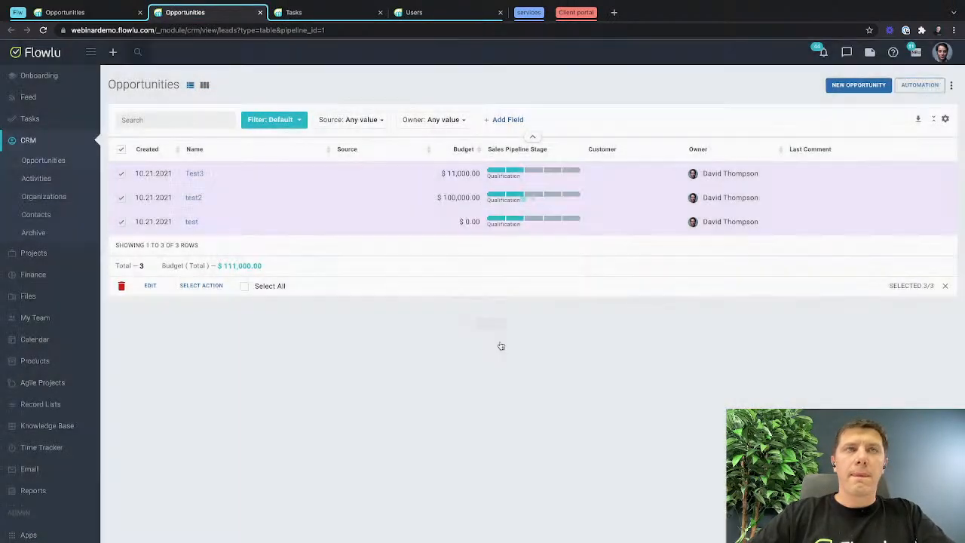
{"action": "left_click", "coordinate": [76, 13]}
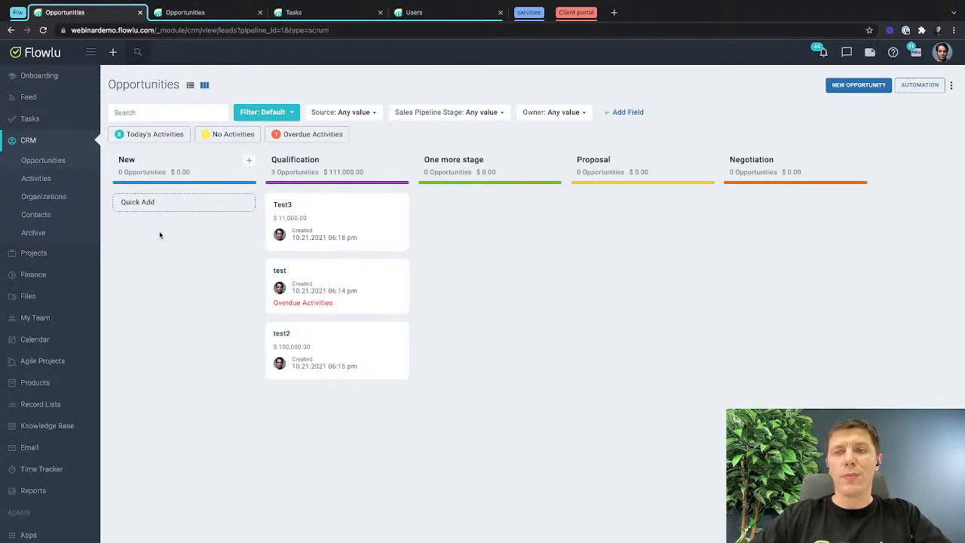
{"action": "key", "text": "super+r"}
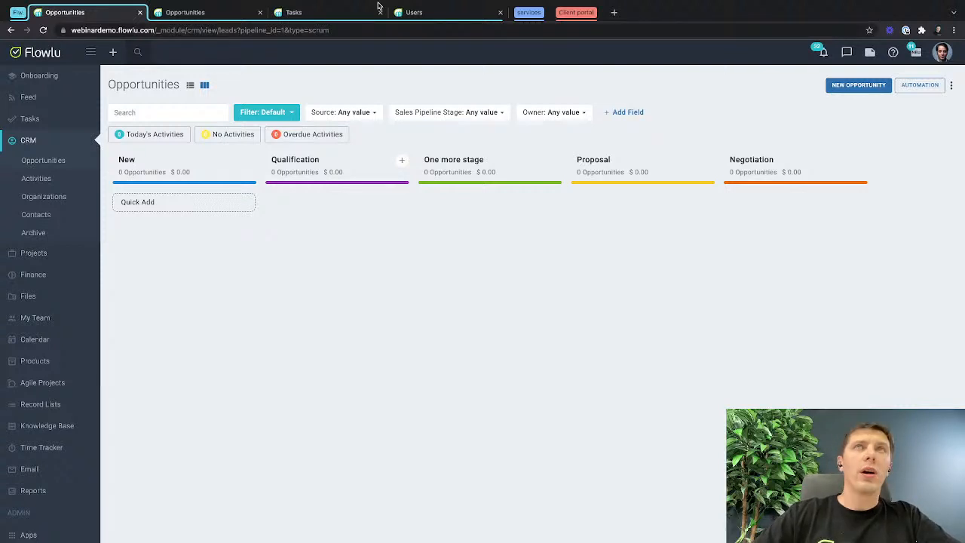
Switch to Integrately and view the Google Forms trigger at the start of the open flow.
{"action": "left_click", "coordinate": [528, 12]}
{"action": "left_click", "coordinate": [16, 12]}
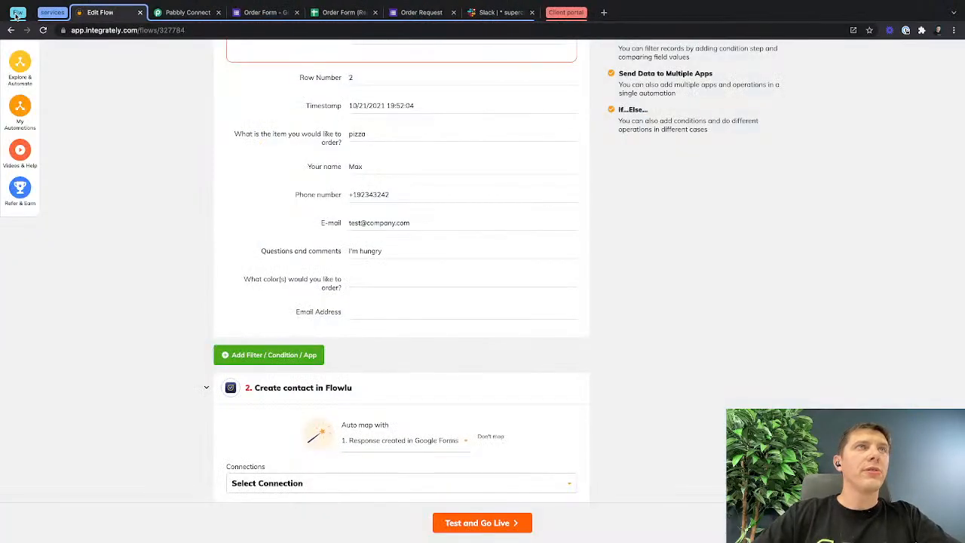
{"action": "scroll", "coordinate": [188, 228], "scroll_direction": "up", "scroll_amount": 5}
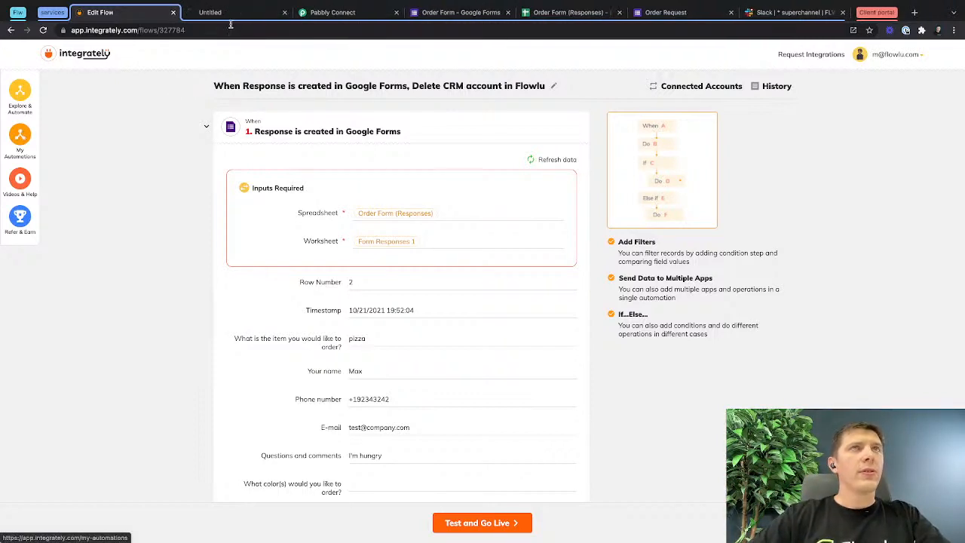
Start a new Integrately automation that connects Google Forms as the first app and Flowlu as the second.
{"action": "left_click", "coordinate": [238, 12]}
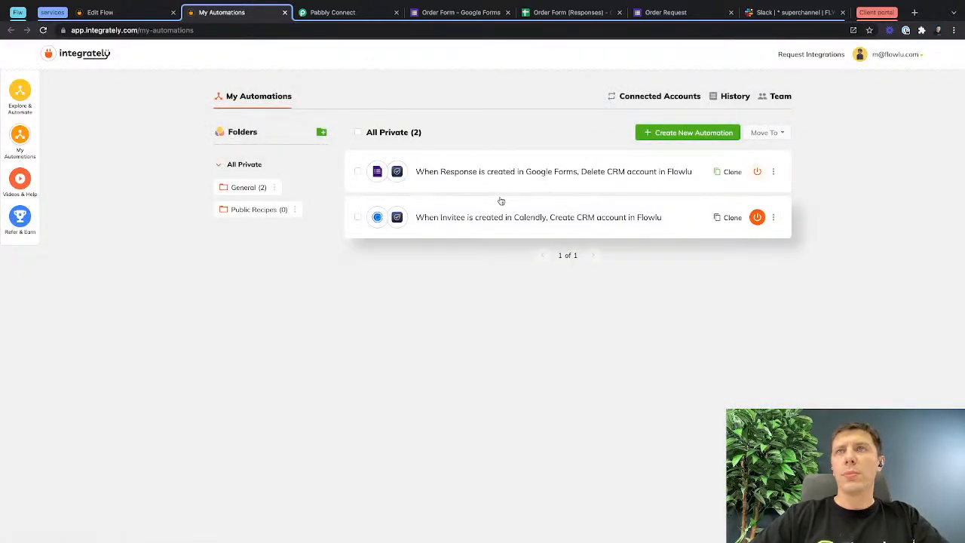
{"action": "left_click", "coordinate": [701, 141]}
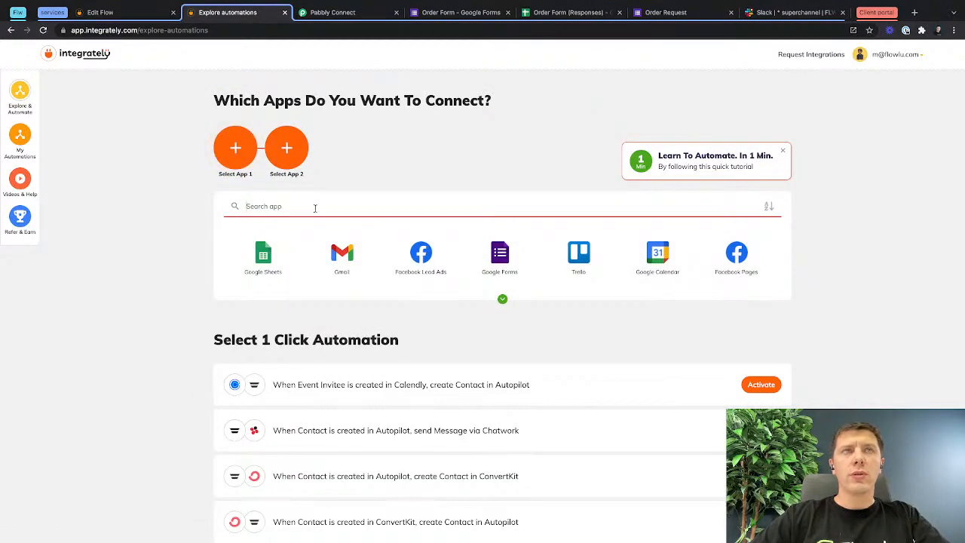
{"action": "left_click", "coordinate": [496, 259]}
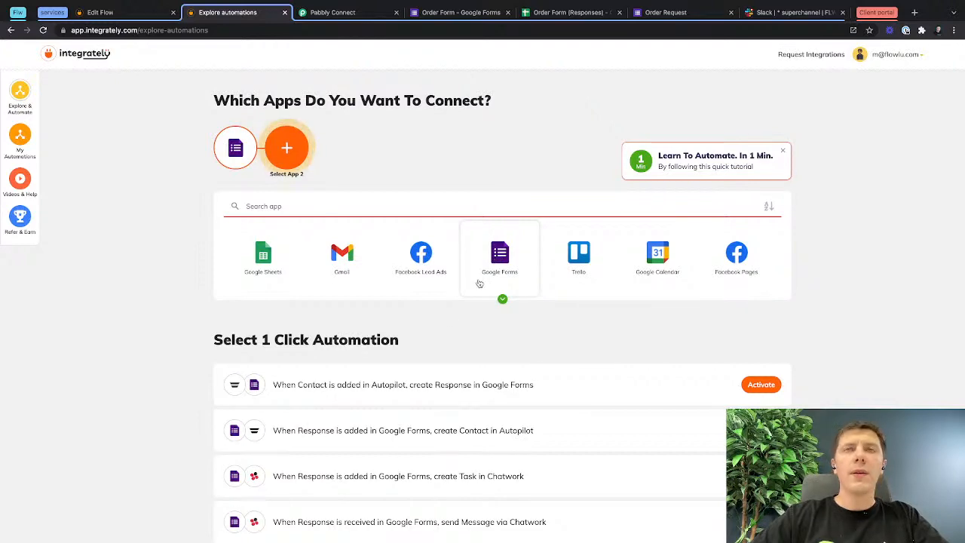
{"action": "left_click", "coordinate": [395, 211]}
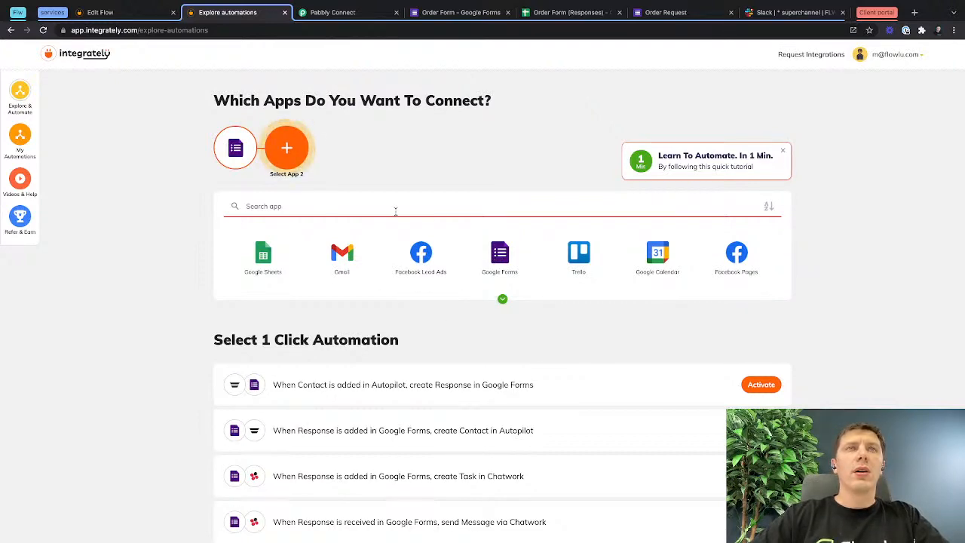
{"action": "type", "text": "flow"}
{"action": "left_click", "coordinate": [350, 263]}
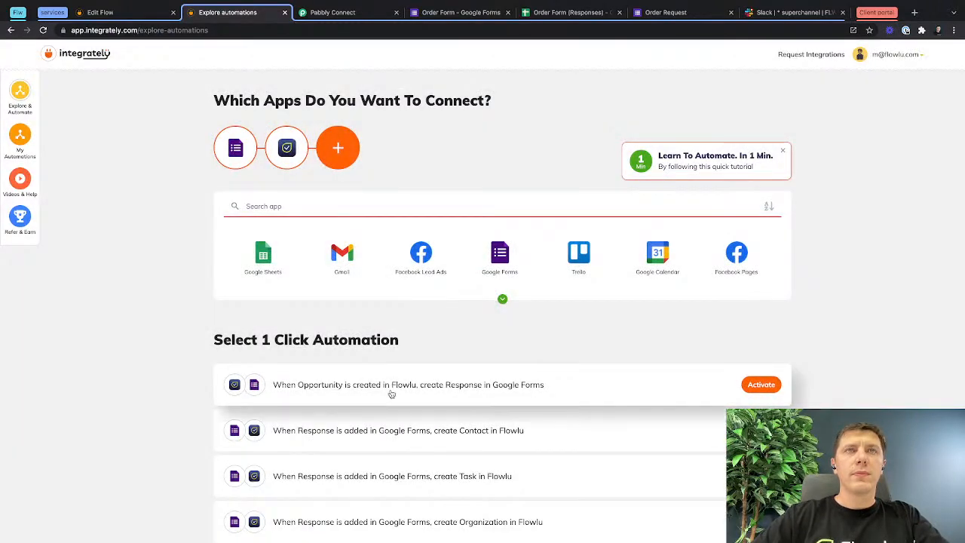
Build a custom automation with the trigger "Response is created in Google Forms" and the action "Create contact in Flowlu".
{"action": "scroll", "coordinate": [443, 360], "scroll_direction": "down", "scroll_amount": 4}
{"action": "scroll", "coordinate": [443, 359], "scroll_direction": "down", "scroll_amount": 3}
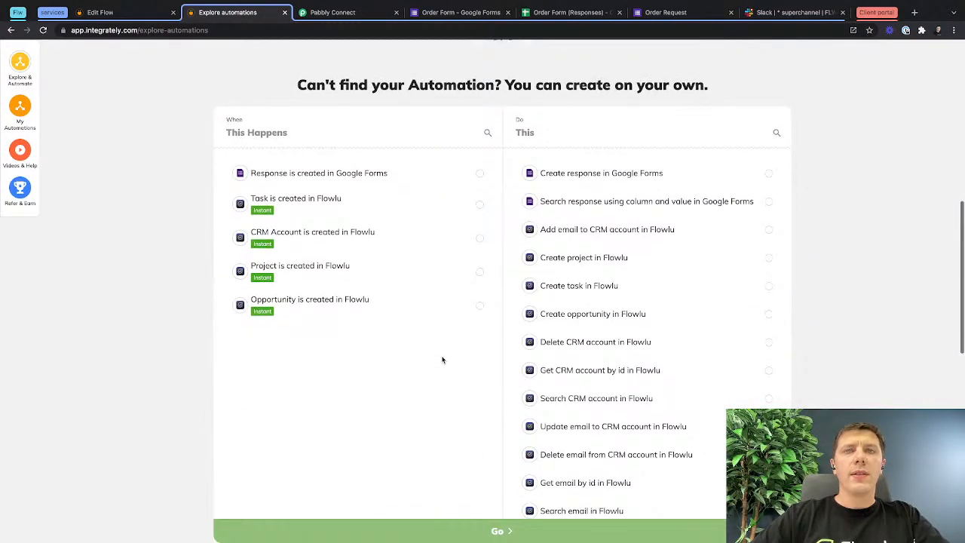
{"action": "left_click", "coordinate": [481, 173]}
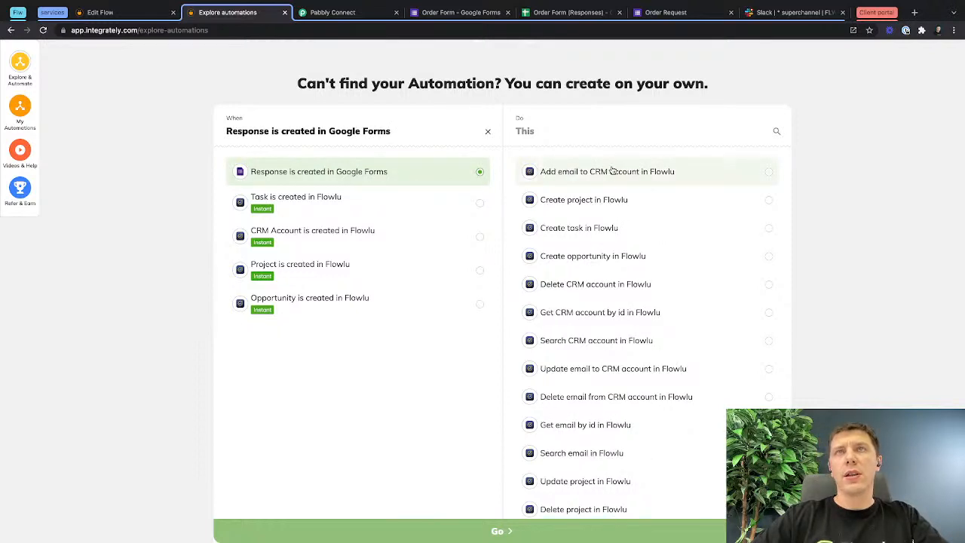
{"action": "left_click", "coordinate": [567, 129]}
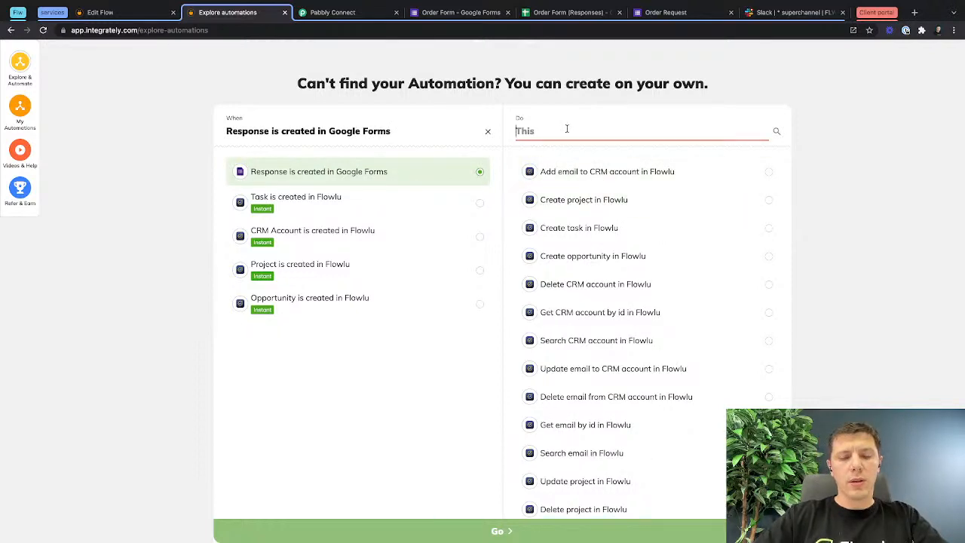
{"action": "type", "text": "crea"}
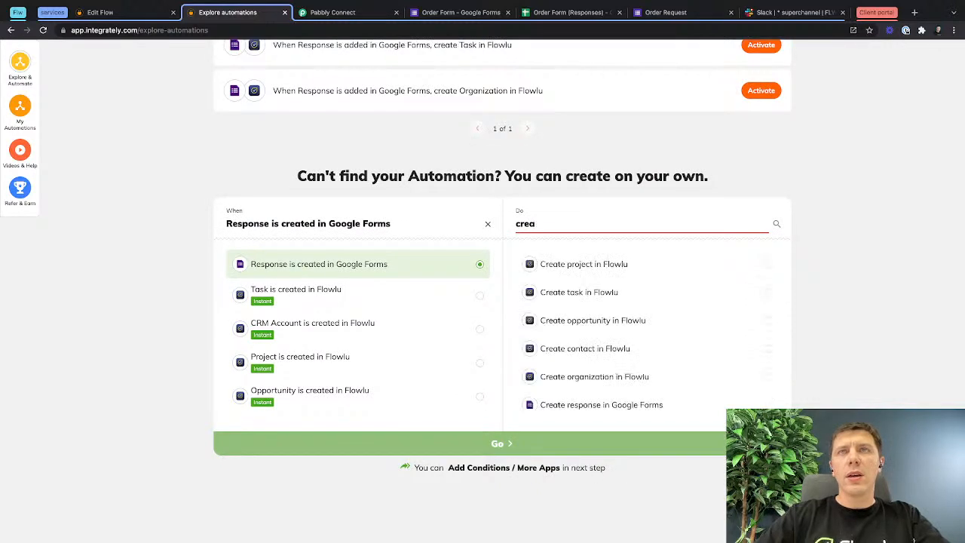
{"action": "left_click", "coordinate": [595, 350]}
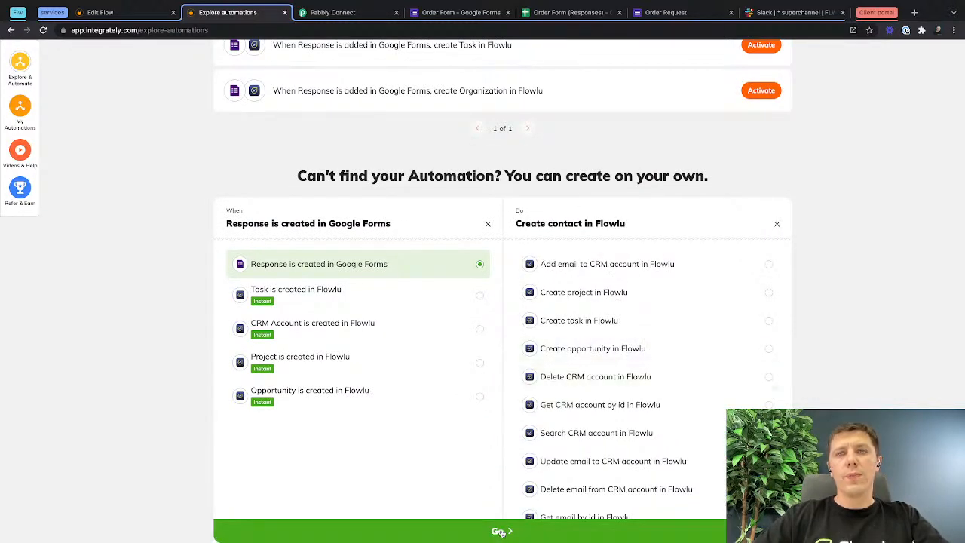
{"action": "left_click", "coordinate": [500, 531]}
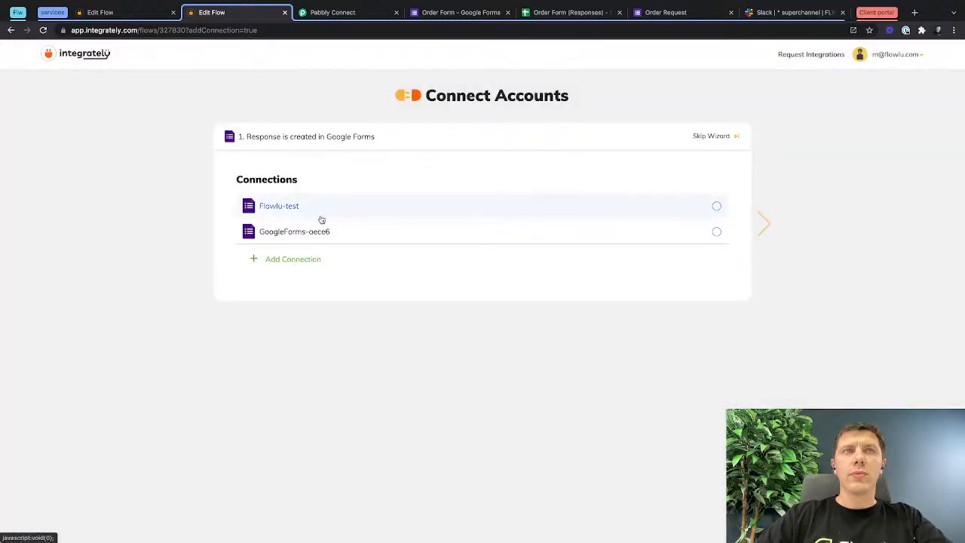
Use the Flowlu-test connection for the Google Forms trigger, with spreadsheet "Order Form (Responses)" and worksheet "Form Responses 1".
{"action": "left_click", "coordinate": [716, 207]}
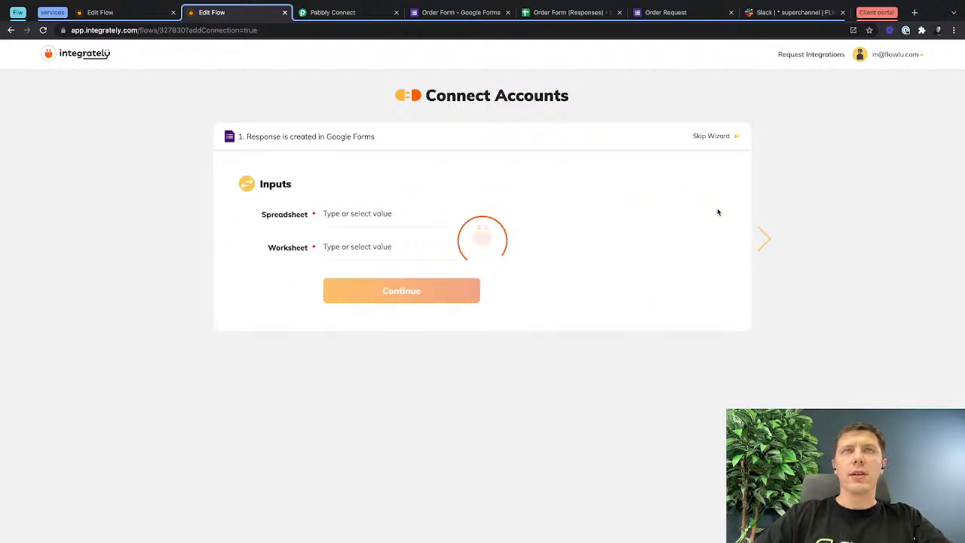
{"action": "left_click", "coordinate": [341, 214]}
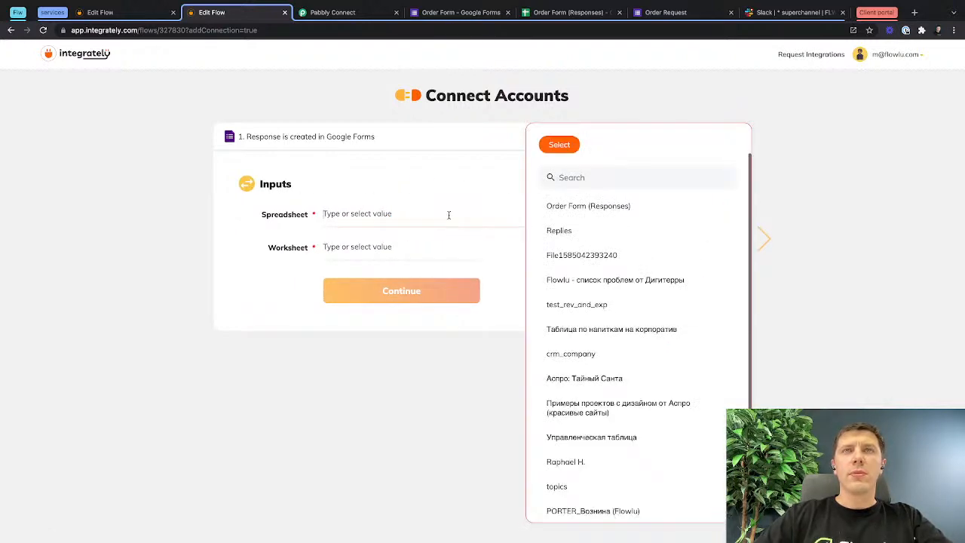
{"action": "left_click", "coordinate": [622, 212]}
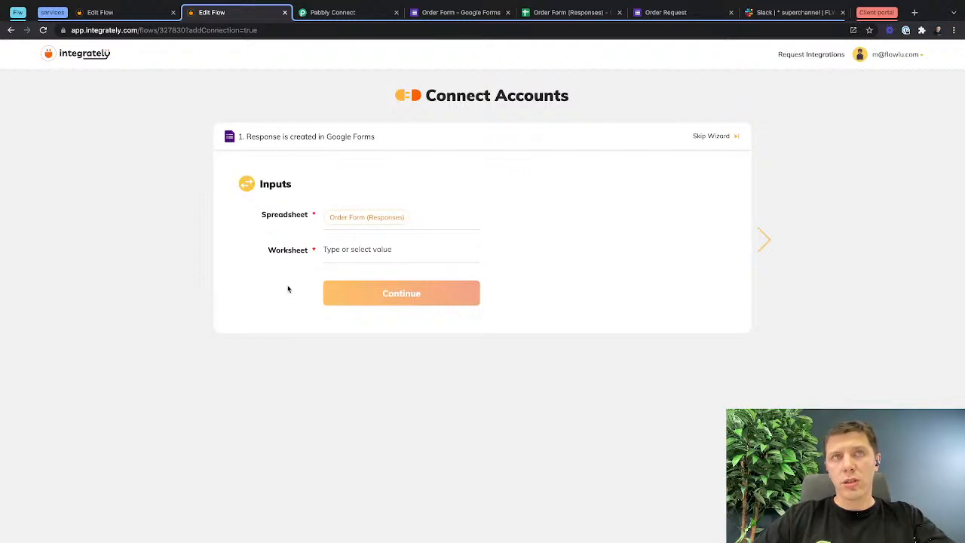
{"action": "left_click", "coordinate": [359, 248]}
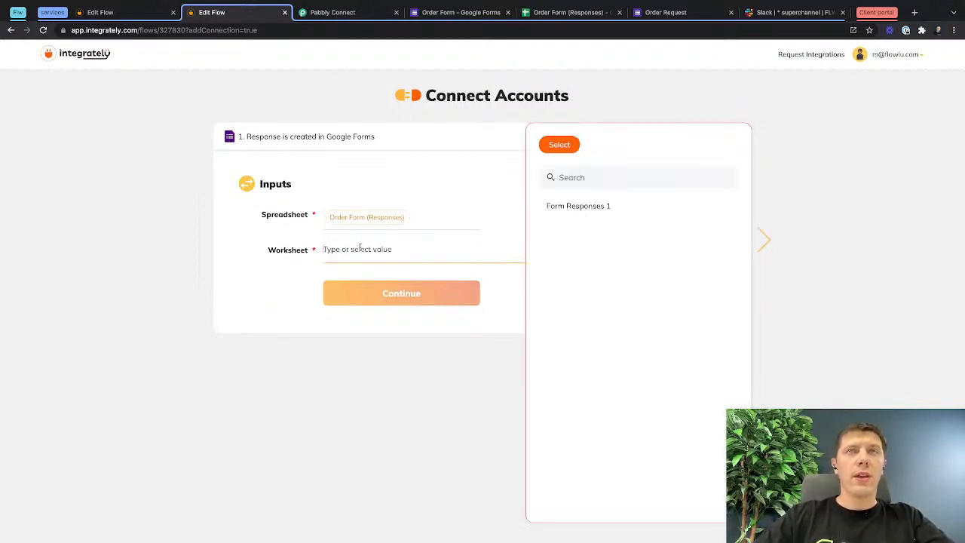
{"action": "left_click", "coordinate": [571, 208]}
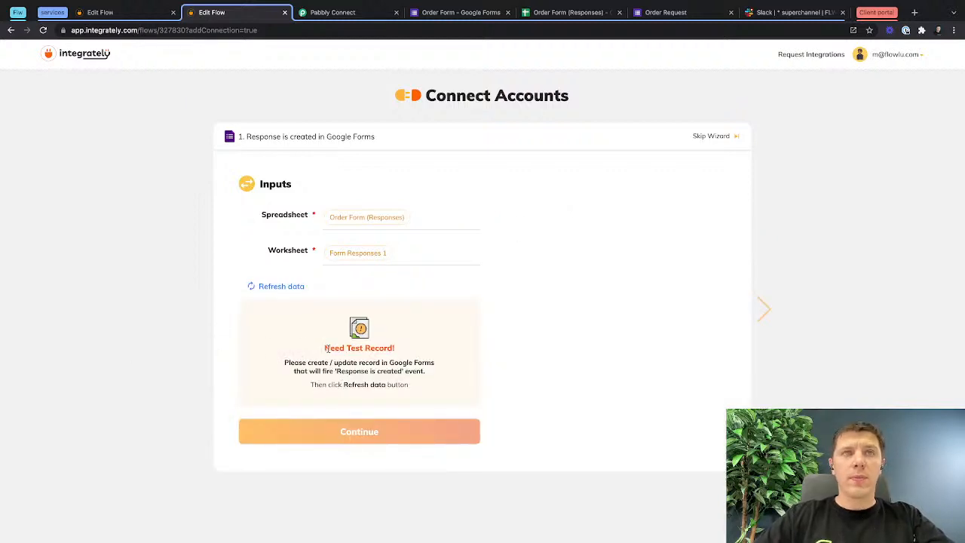
{"action": "left_click_drag", "start_coordinate": [324, 348], "coordinate": [405, 348]}
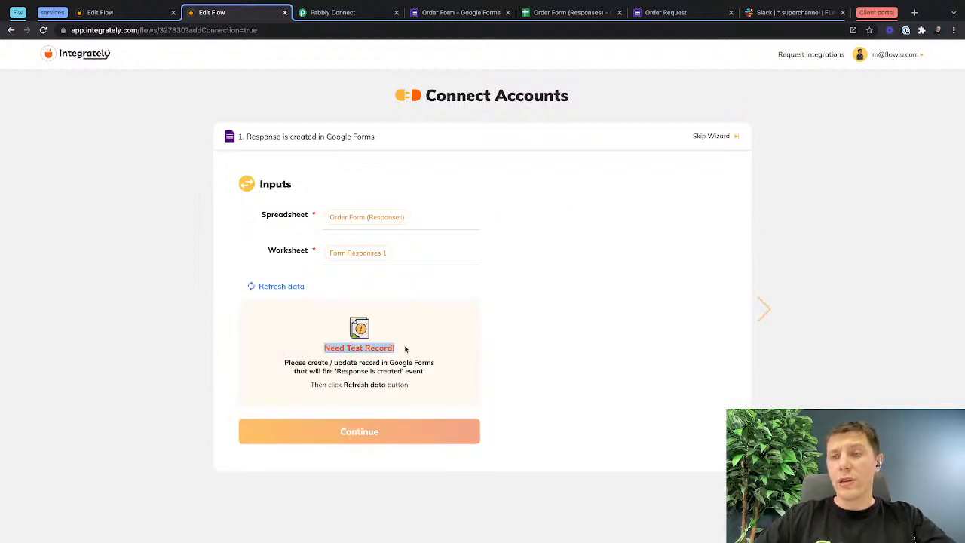
Switch to the Order Request form and enter "pizaa" as the item, plus the customer's name and phone number.
{"action": "left_click", "coordinate": [691, 16]}
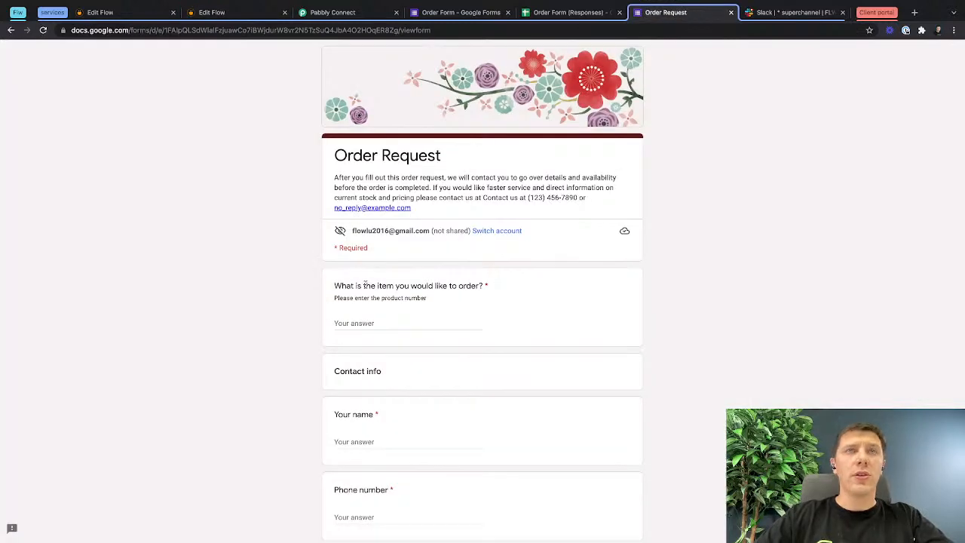
{"action": "left_click", "coordinate": [368, 326]}
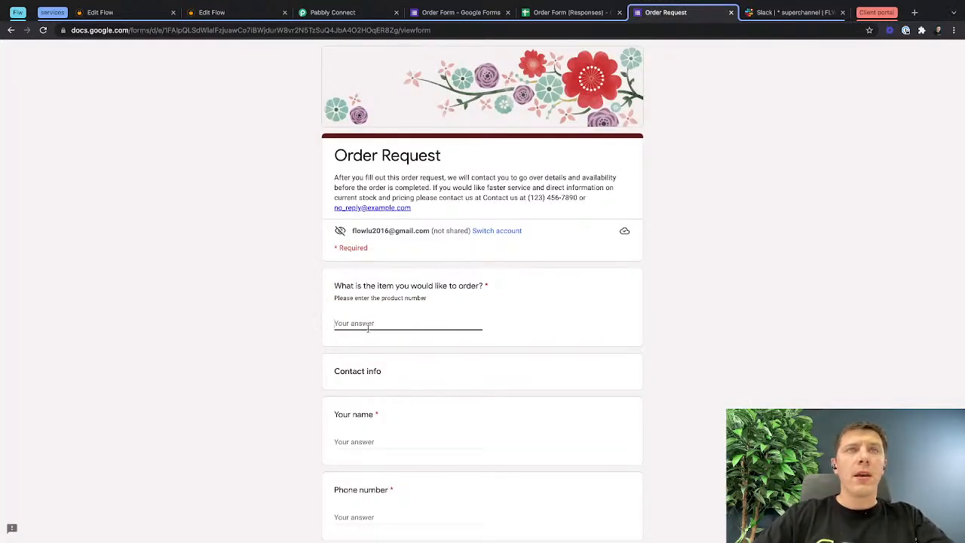
{"action": "scroll", "coordinate": [368, 327], "scroll_direction": "down", "scroll_amount": 1}
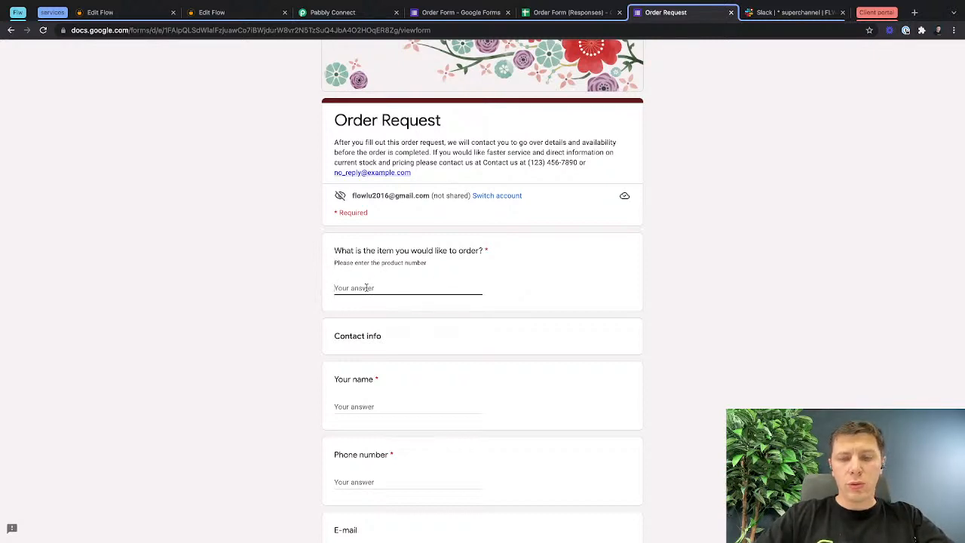
{"action": "type", "text": "piz"}
{"action": "type", "text": "zaa"}
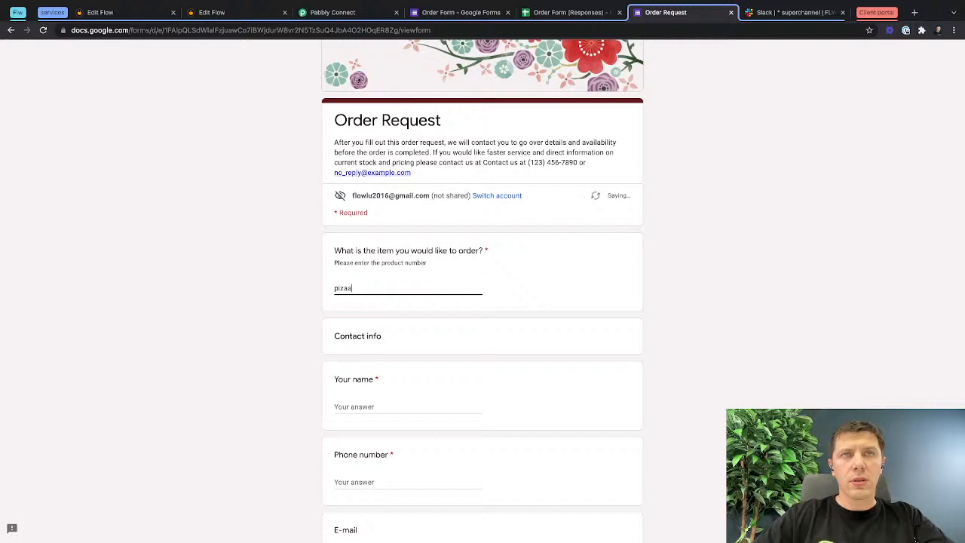
{"action": "left_click", "coordinate": [362, 408]}
{"action": "type", "text": "Max"}
{"action": "scroll", "coordinate": [371, 353], "scroll_direction": "down", "scroll_amount": 4}
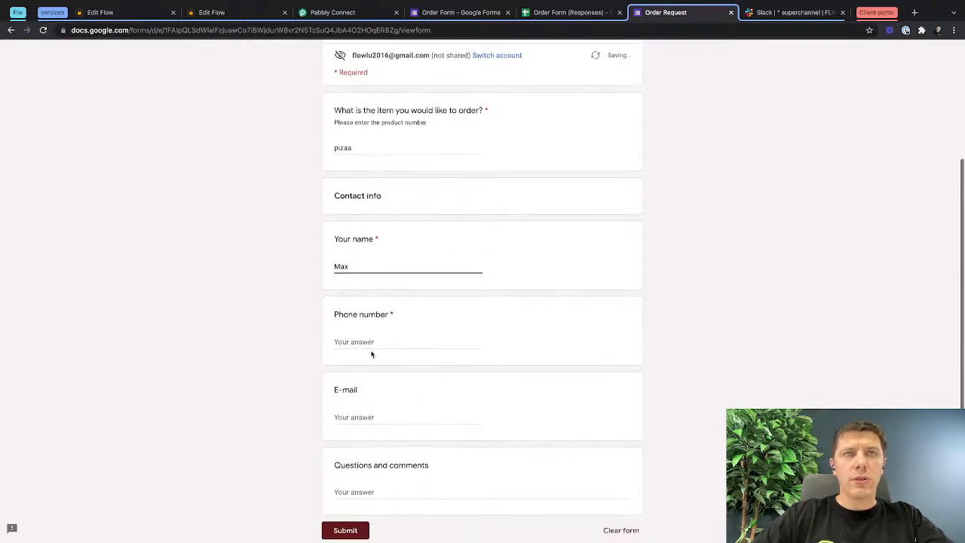
{"action": "left_click", "coordinate": [372, 340]}
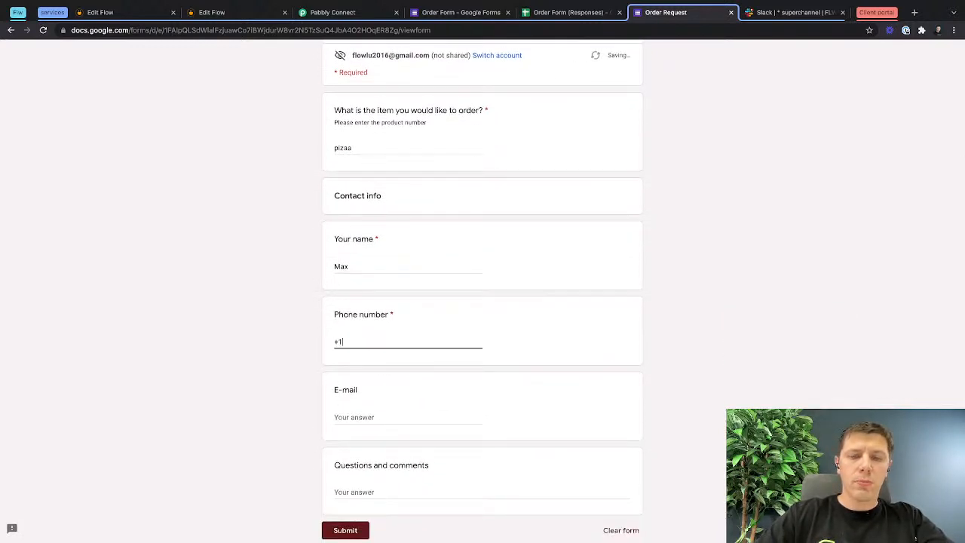
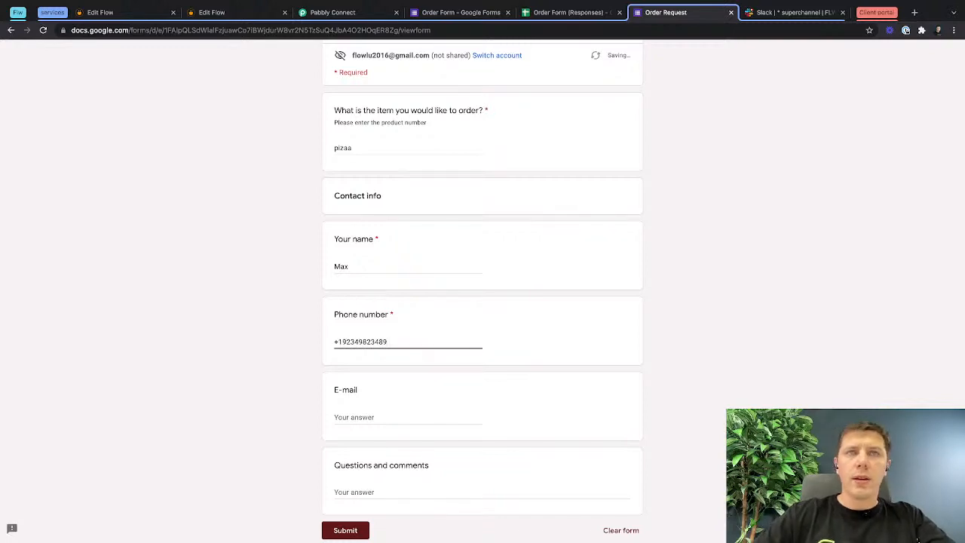
Fill in the e-mail and the comment "some comment for you", submit the order request, and reopen a blank form.
{"action": "left_click", "coordinate": [373, 414]}
{"action": "scroll", "coordinate": [371, 415], "scroll_direction": "down", "scroll_amount": 2}
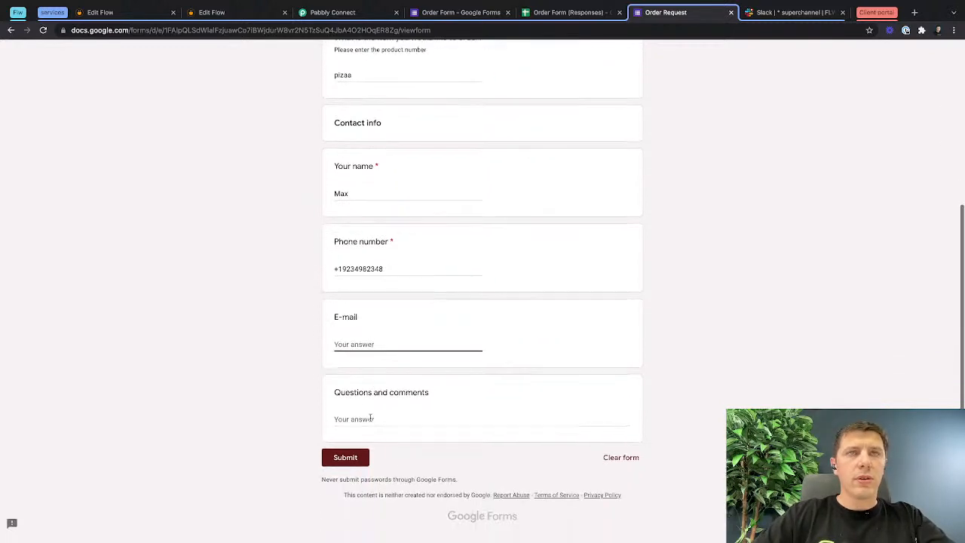
{"action": "type", "text": "test@company.comm"}
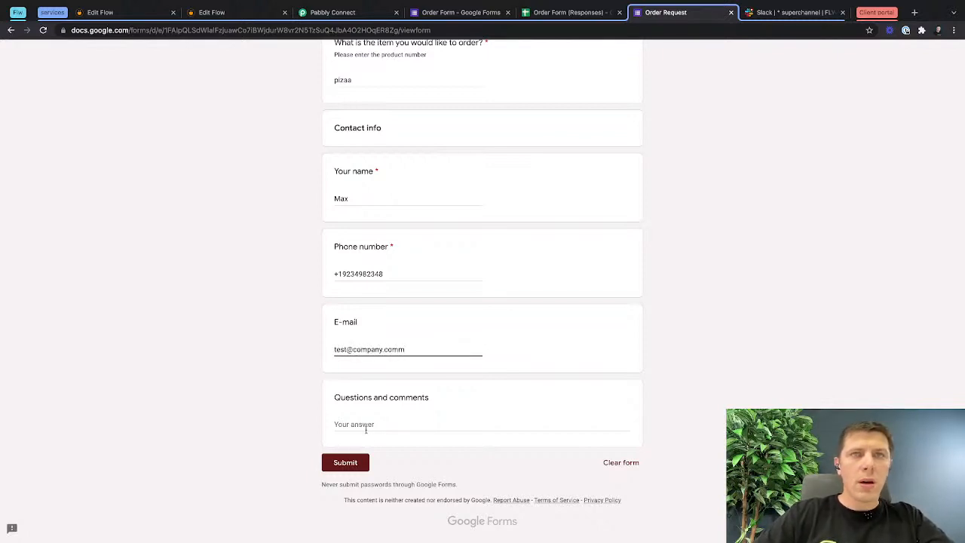
{"action": "left_click", "coordinate": [366, 426]}
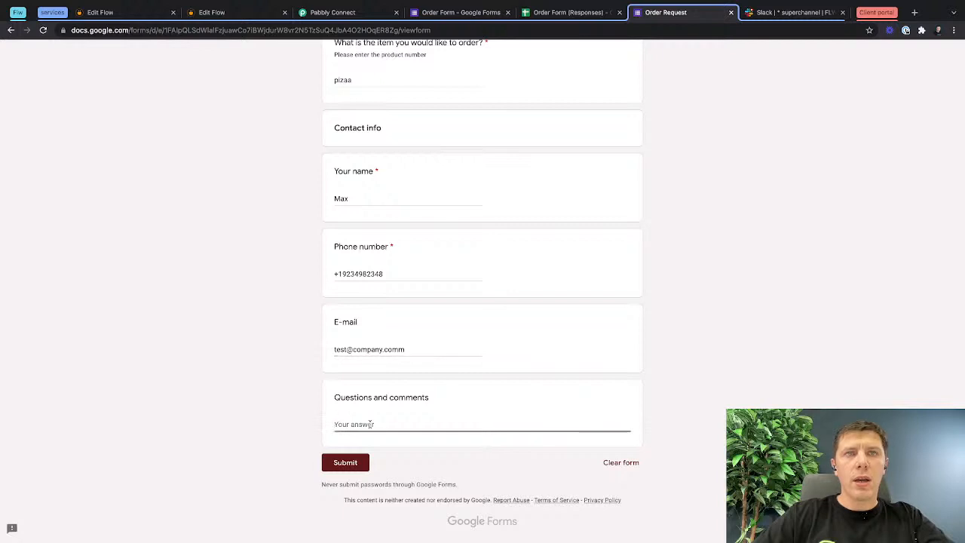
{"action": "type", "text": "some comment"}
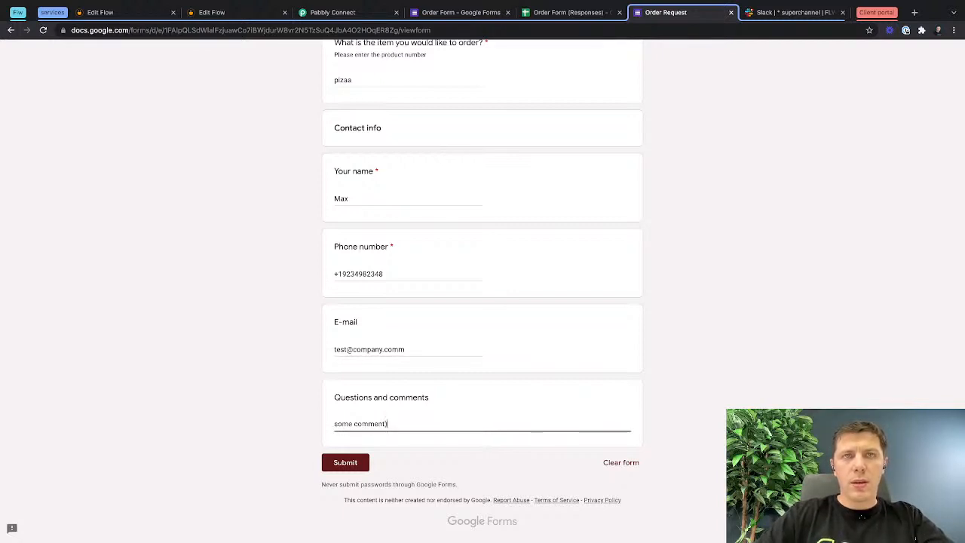
{"action": "type", "text": " for you"}
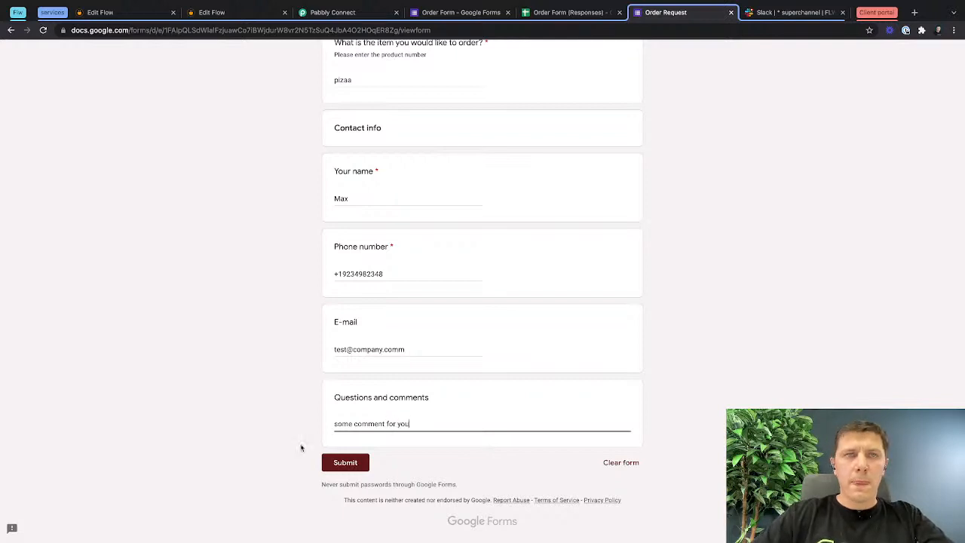
{"action": "left_click", "coordinate": [345, 462]}
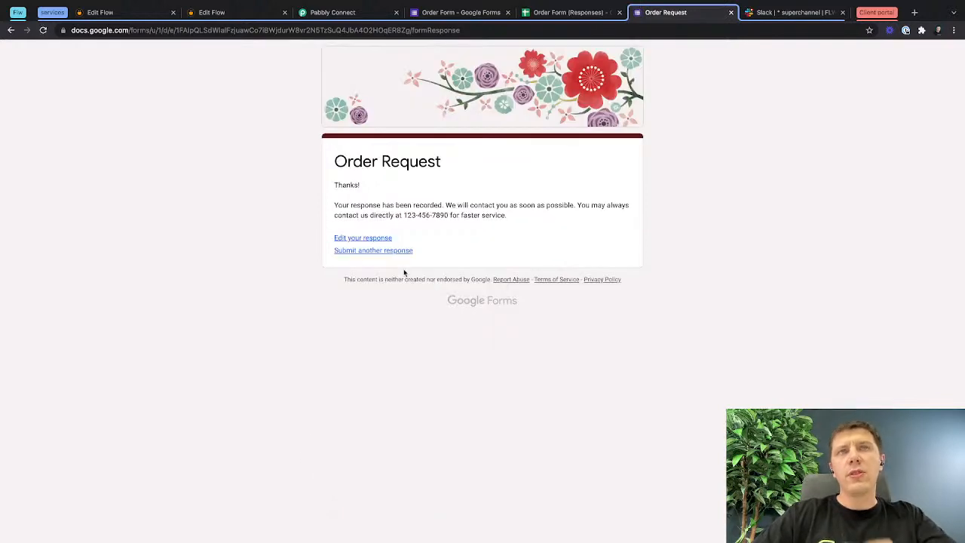
{"action": "left_click", "coordinate": [370, 251]}
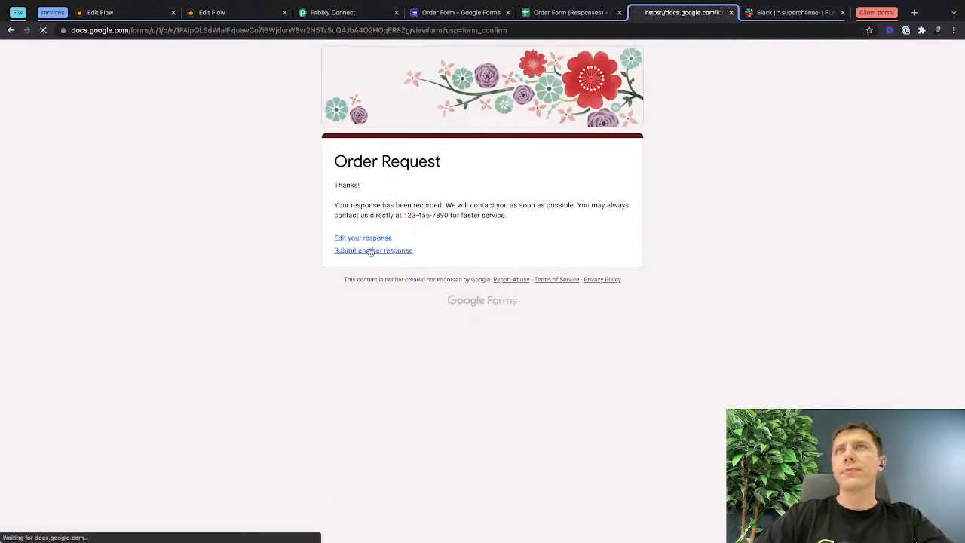
Check the new response row in the Order Form (Responses) spreadsheet and return to the Integrately flow.
{"action": "left_click", "coordinate": [548, 12]}
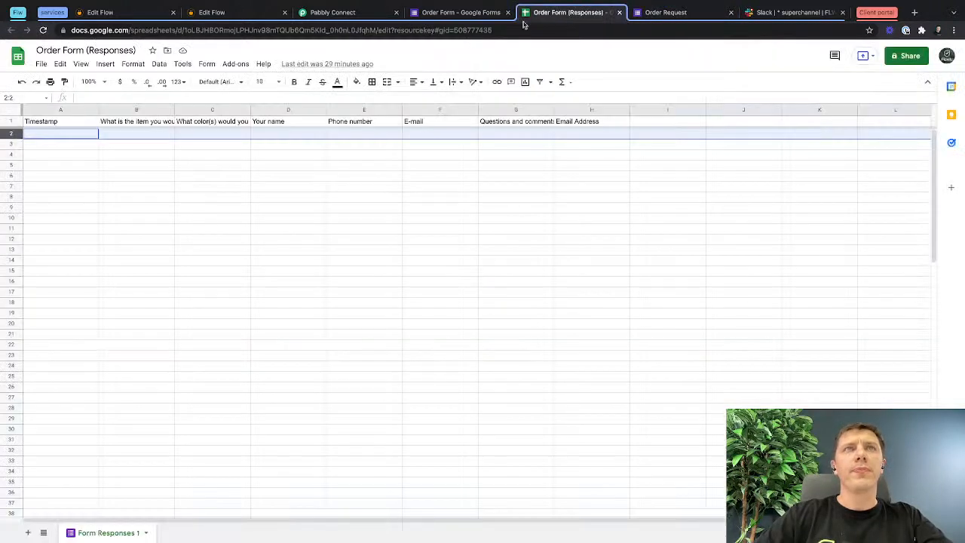
{"action": "left_click", "coordinate": [143, 190]}
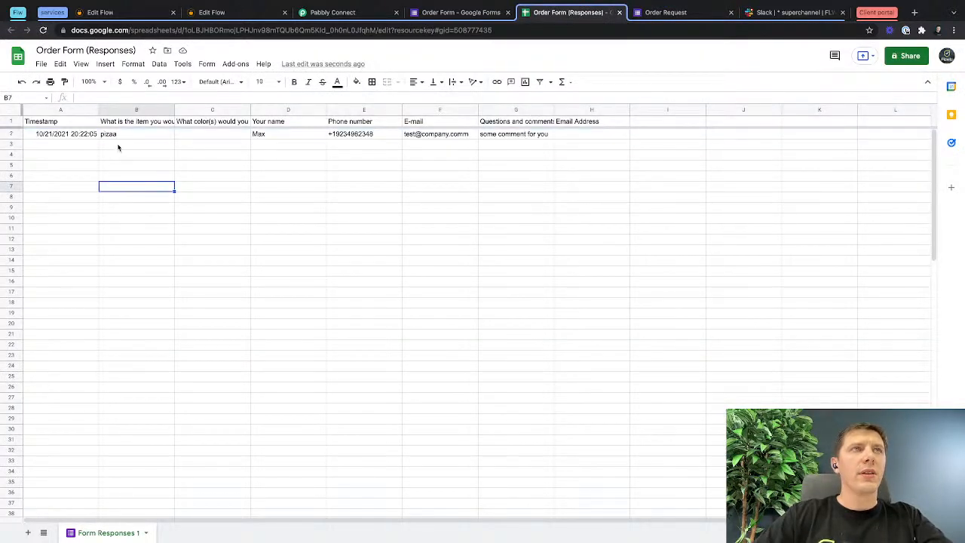
{"action": "left_click_drag", "start_coordinate": [74, 137], "coordinate": [528, 134]}
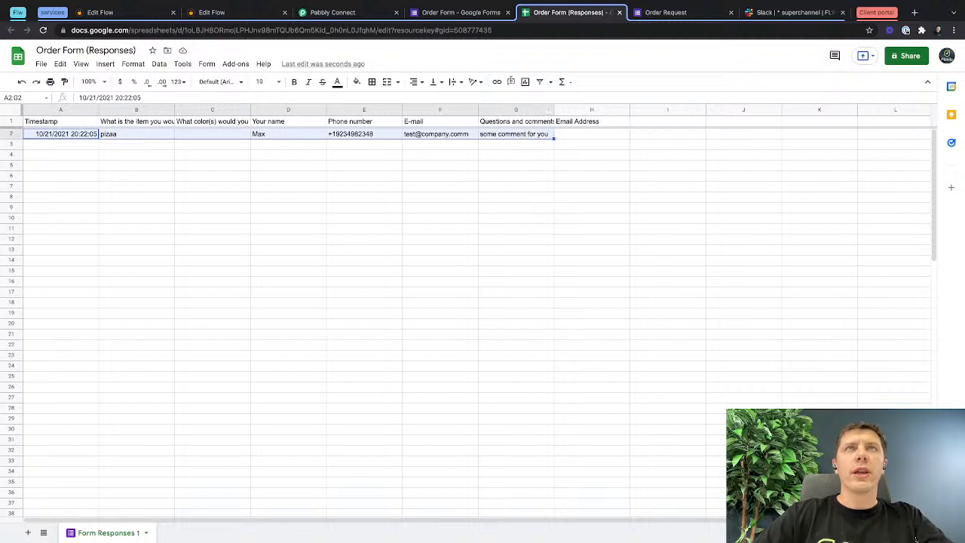
{"action": "left_click", "coordinate": [226, 12]}
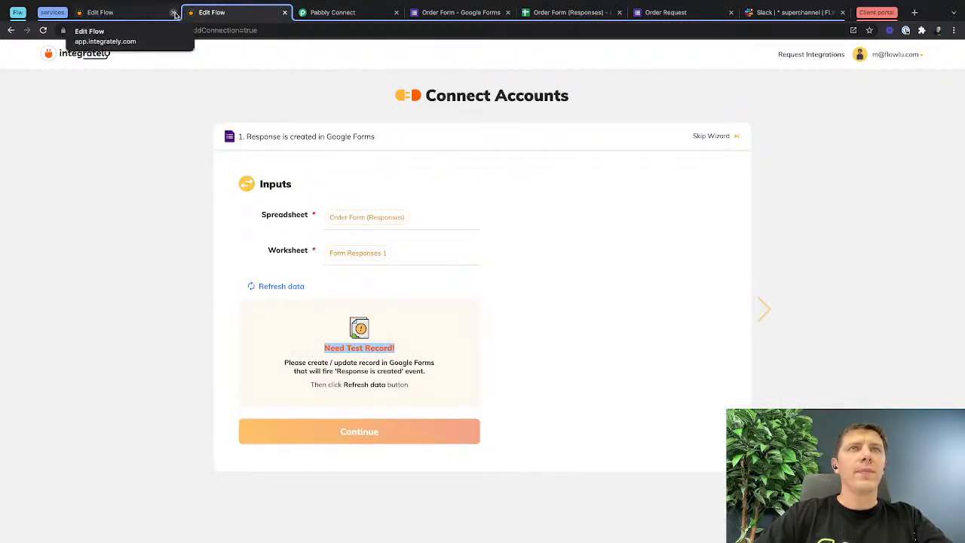
Refresh the Google Forms trigger data to fetch the test record, and start adding a new connection for the Flowlu contact action.
{"action": "left_click", "coordinate": [274, 287]}
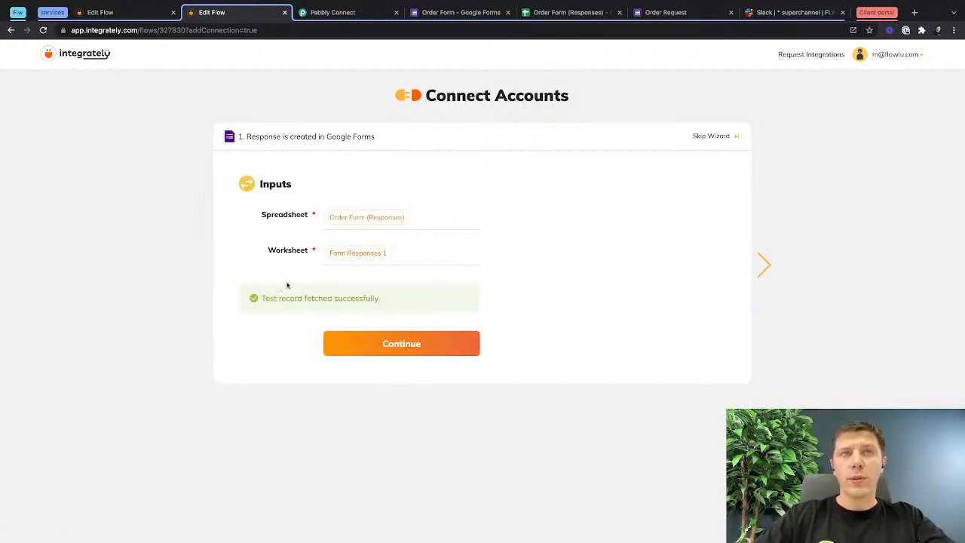
{"action": "left_click", "coordinate": [410, 341]}
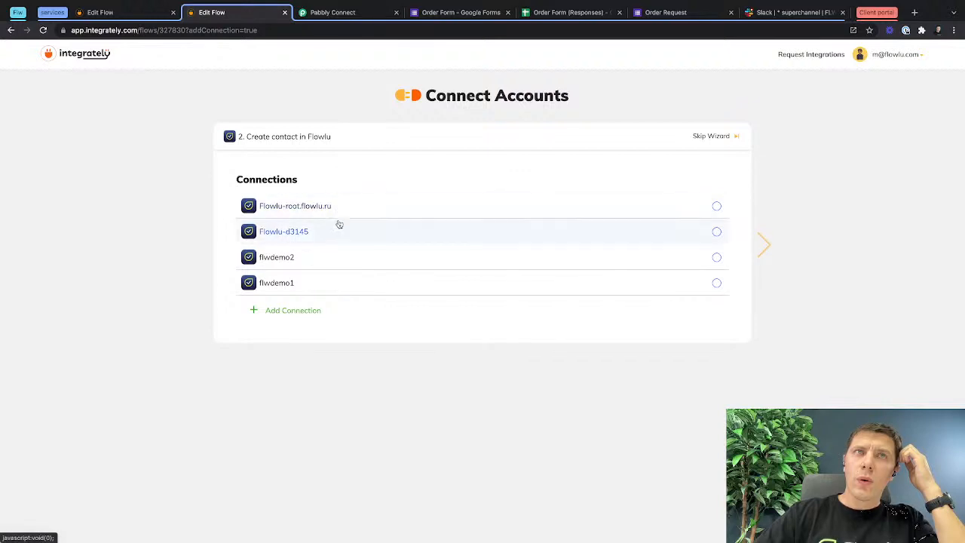
{"action": "left_click", "coordinate": [286, 312]}
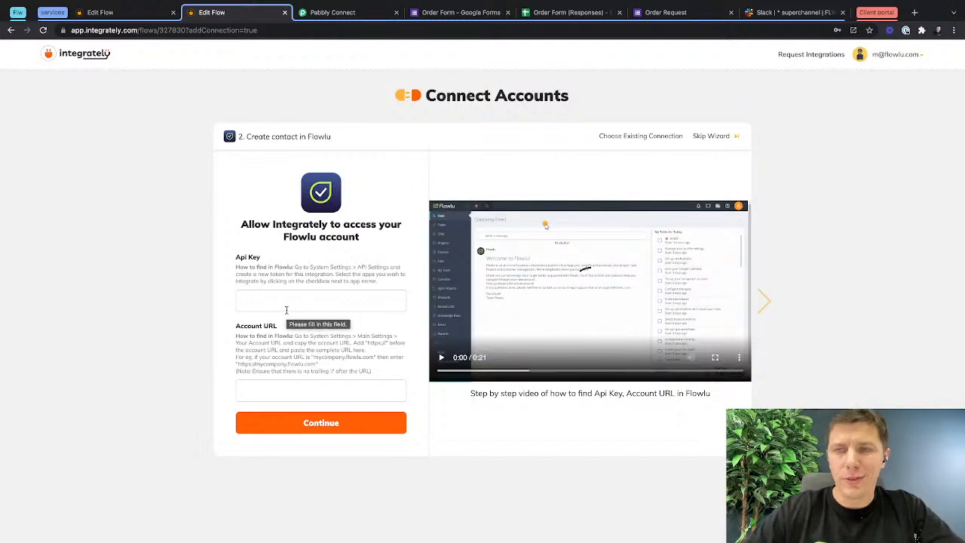
Copy the Full API key from the API settings of the Flowlu webinardemo account and paste it as the connection's Api Key in Integrately.
{"action": "left_click", "coordinate": [284, 302]}
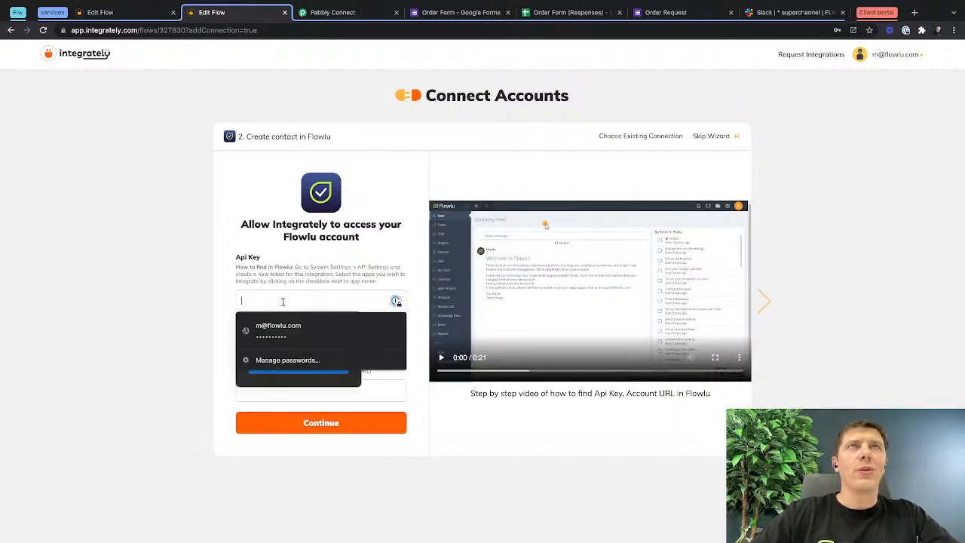
{"action": "left_click", "coordinate": [18, 12]}
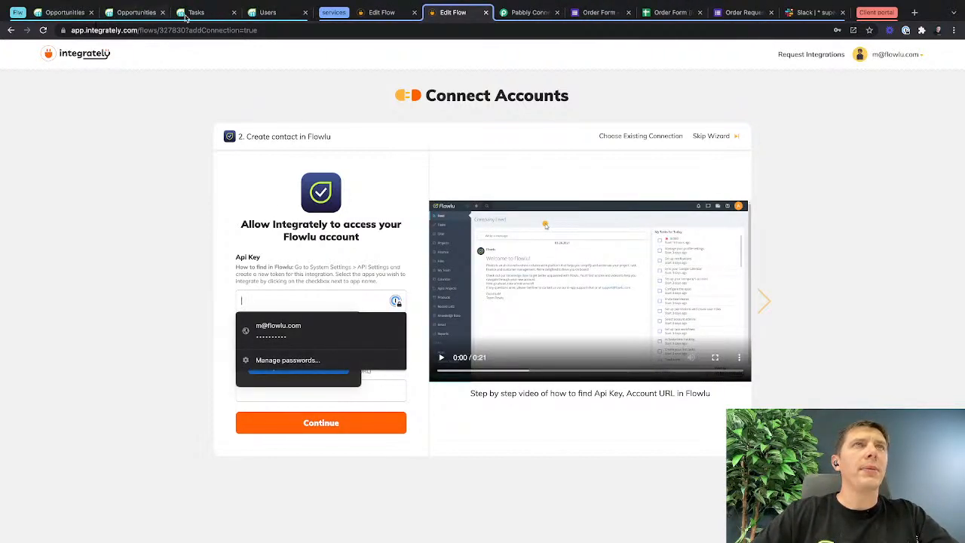
{"action": "left_click", "coordinate": [272, 15]}
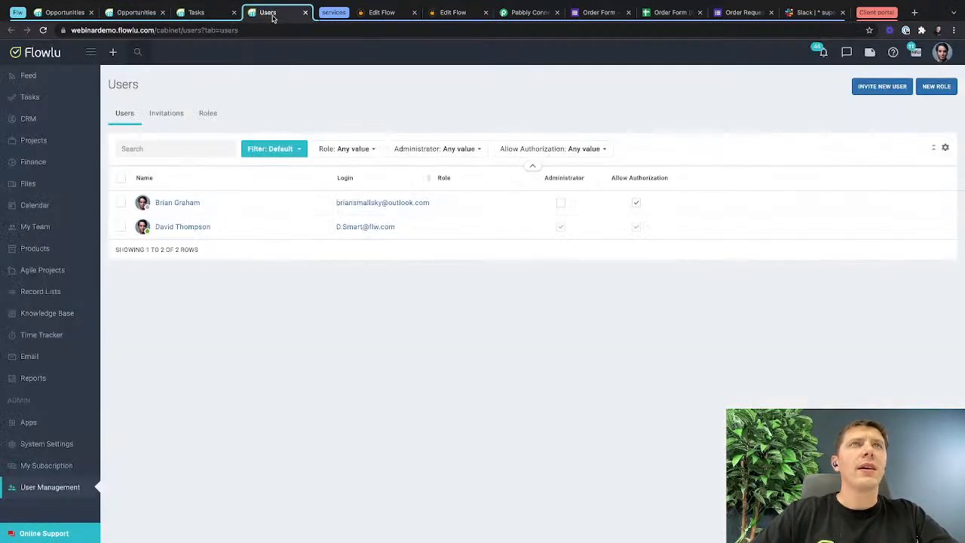
{"action": "left_click", "coordinate": [941, 52]}
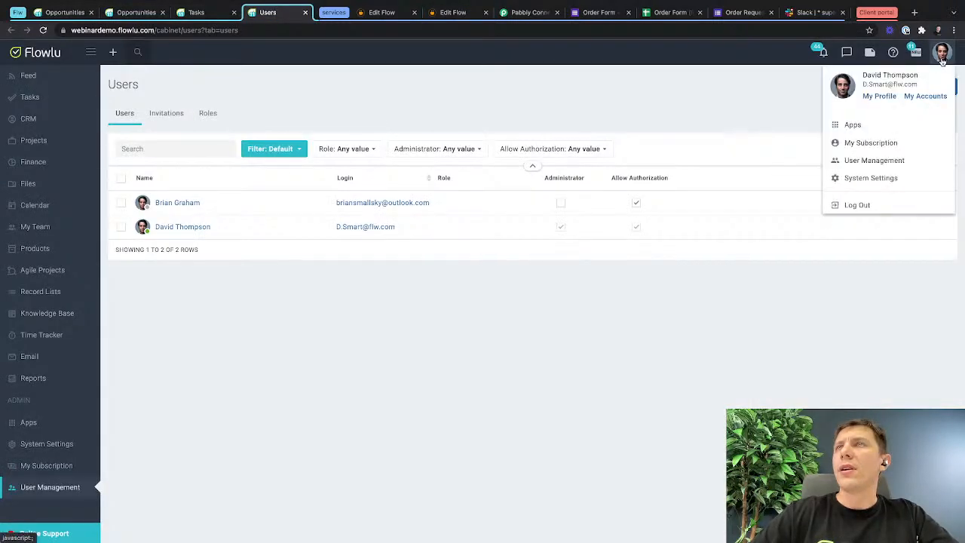
{"action": "left_click", "coordinate": [850, 174]}
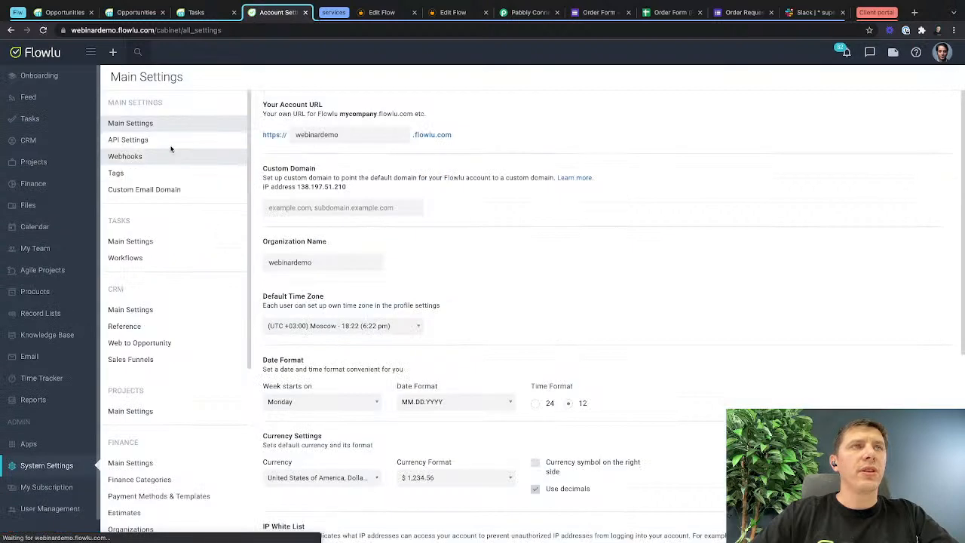
{"action": "left_click", "coordinate": [136, 140]}
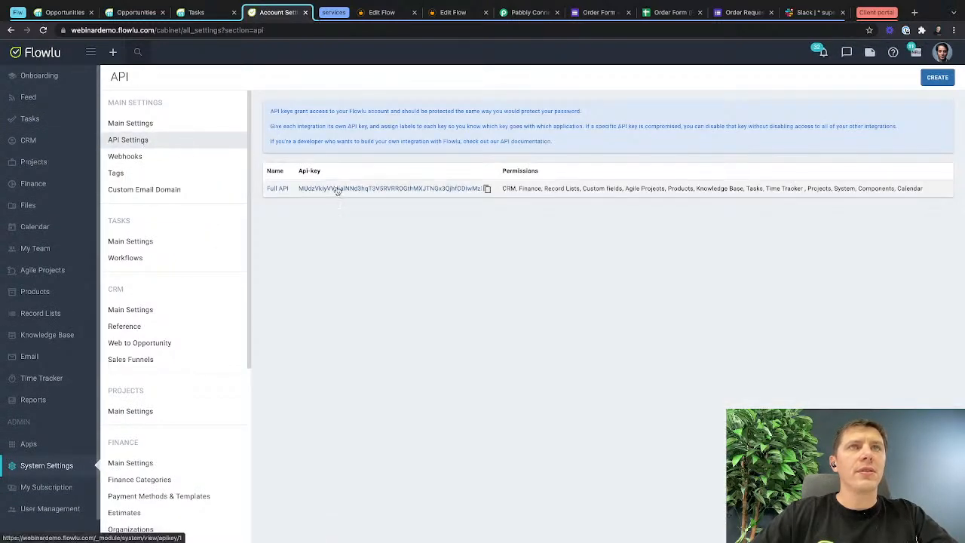
{"action": "left_click", "coordinate": [487, 189]}
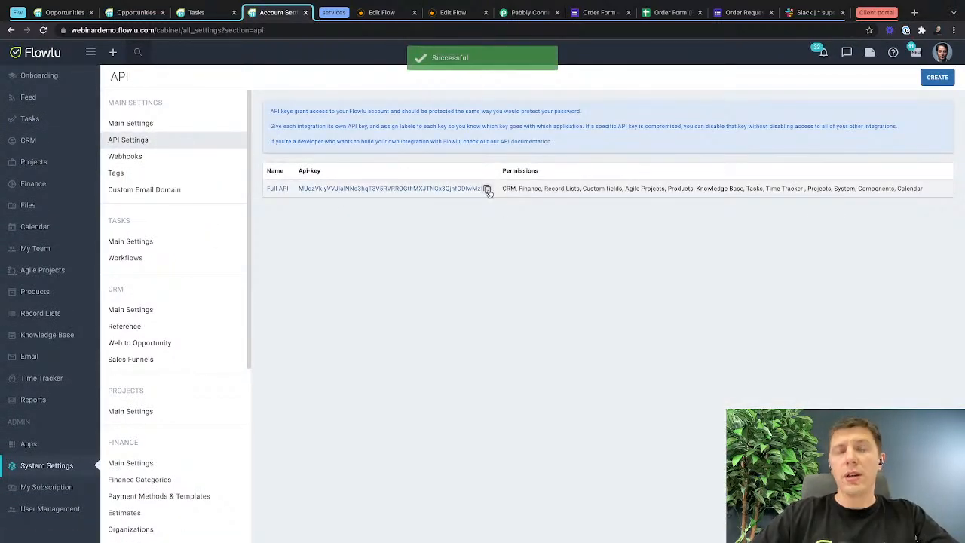
{"action": "left_click", "coordinate": [452, 13]}
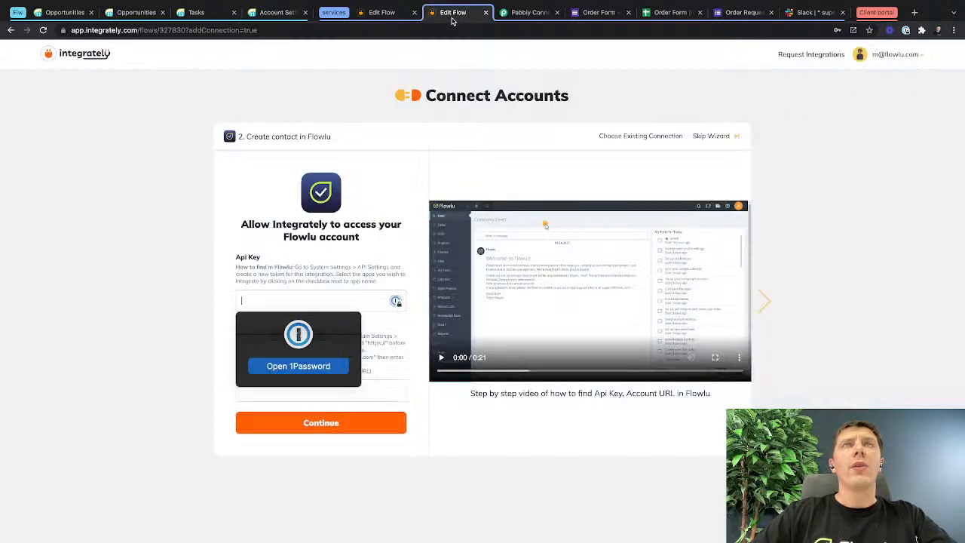
{"action": "key", "text": "super+v"}
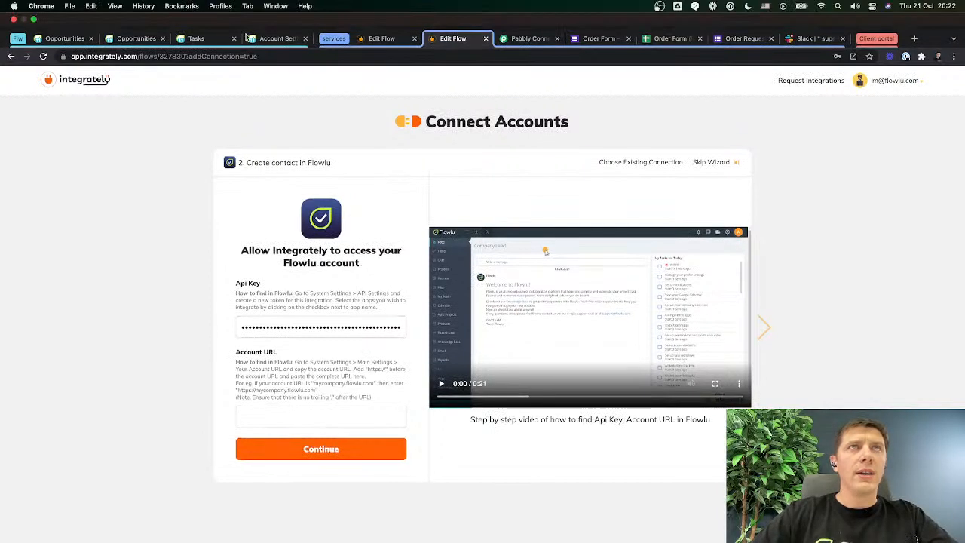
{"action": "left_click", "coordinate": [278, 38]}
{"action": "left_click", "coordinate": [152, 56]}
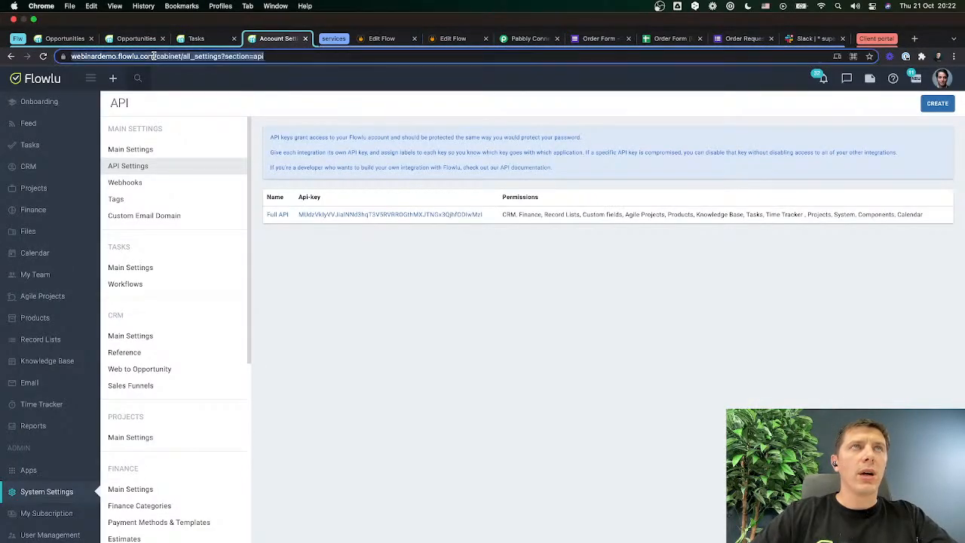
{"action": "left_click", "coordinate": [154, 56]}
{"action": "key", "text": "shift+super+Left"}
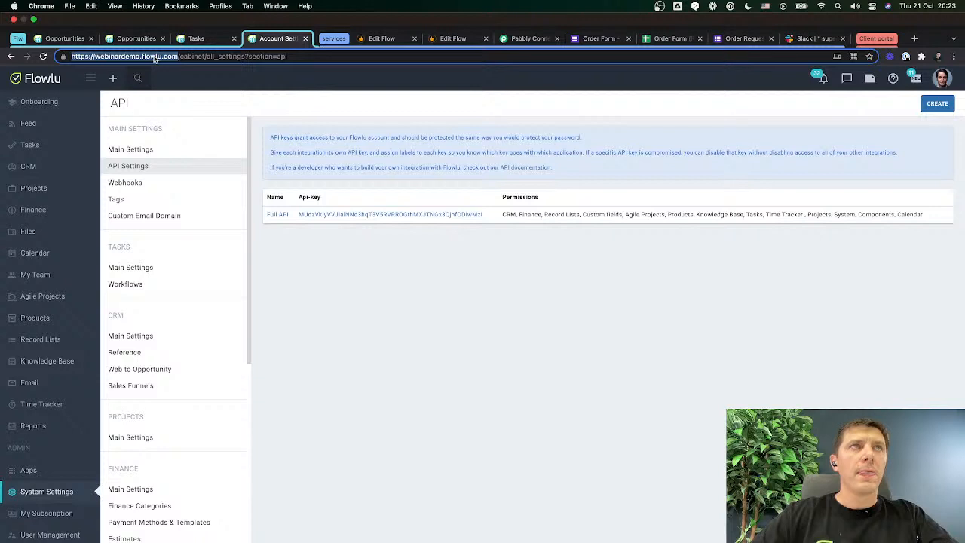
{"action": "left_click", "coordinate": [452, 38]}
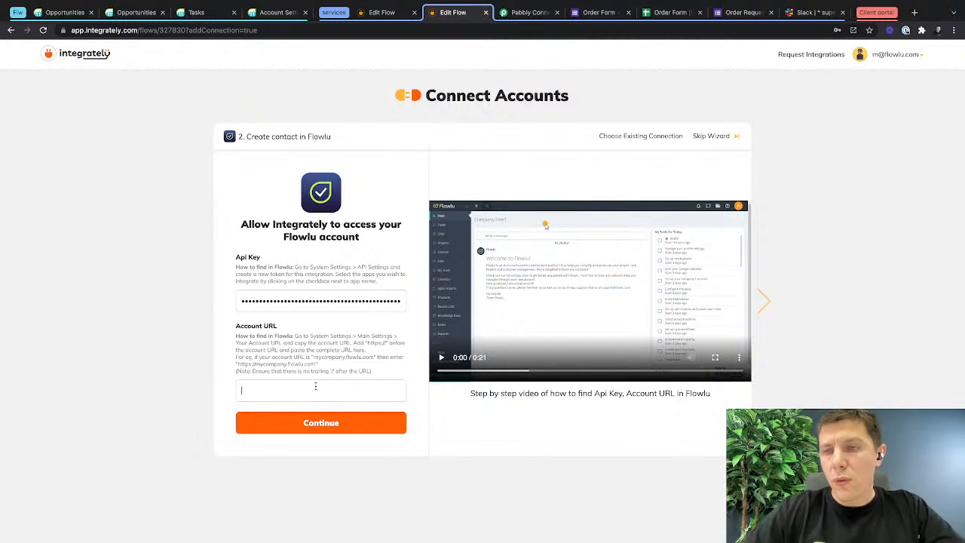
{"action": "key", "text": "super+v"}
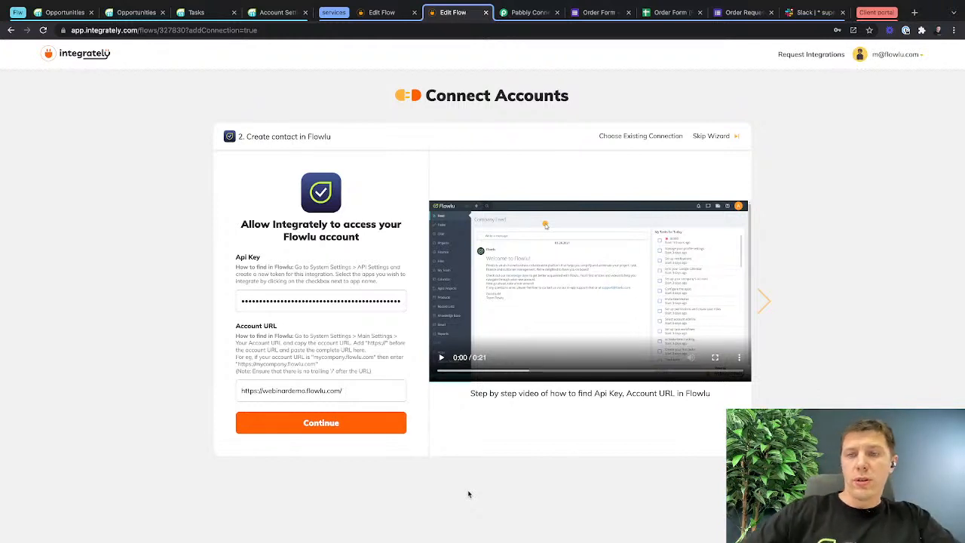
{"action": "left_click_drag", "start_coordinate": [365, 397], "coordinate": [245, 379]}
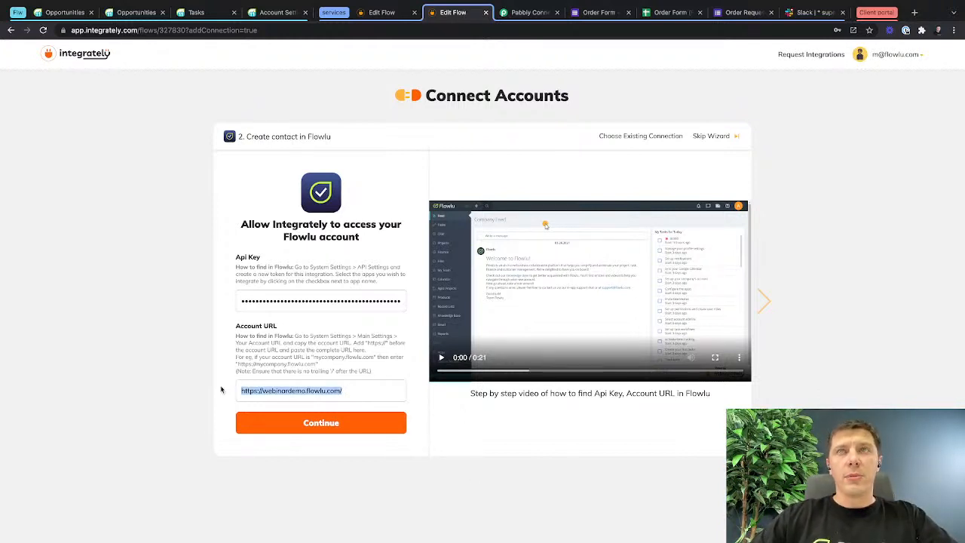
{"action": "left_click", "coordinate": [304, 428]}
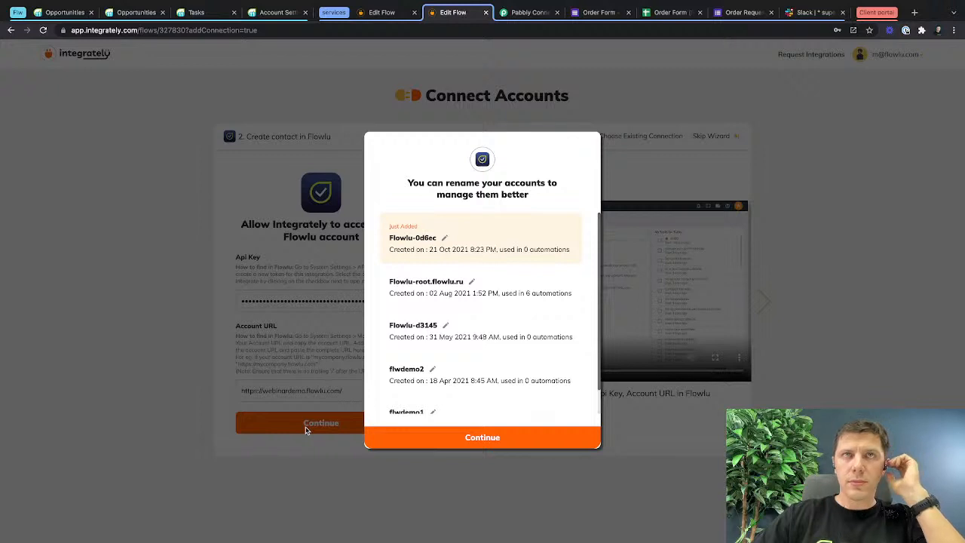
Rename the just-added Flowlu connection to "Flowlu-webinar-test-api" and save the name.
{"action": "left_click", "coordinate": [443, 235]}
{"action": "left_click_drag", "start_coordinate": [440, 239], "coordinate": [426, 240]}
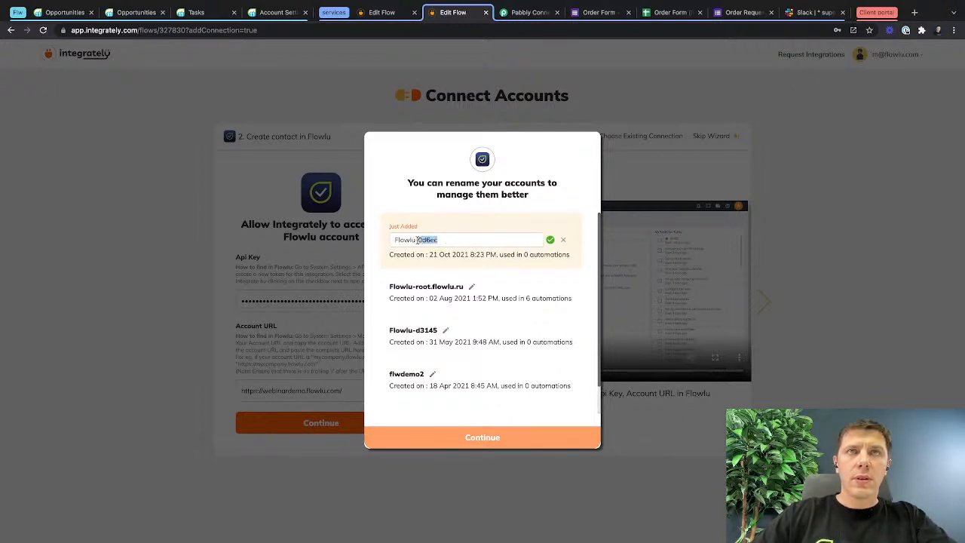
{"action": "type", "text": "webinar-te"}
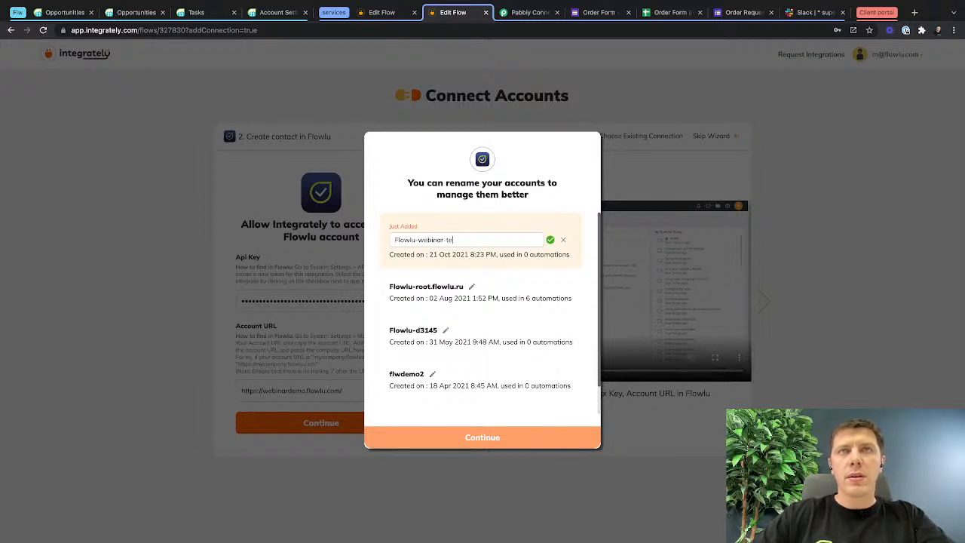
{"action": "type", "text": "st-api"}
{"action": "left_click", "coordinate": [551, 239]}
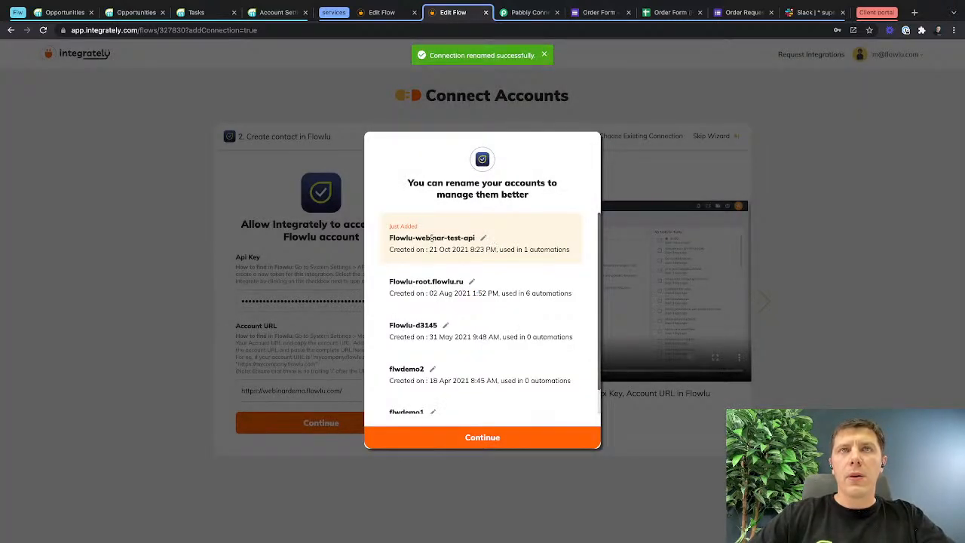
Finish the account connection wizard and choose to customize the automation with more apps, conditions or branching.
{"action": "left_click", "coordinate": [454, 438]}
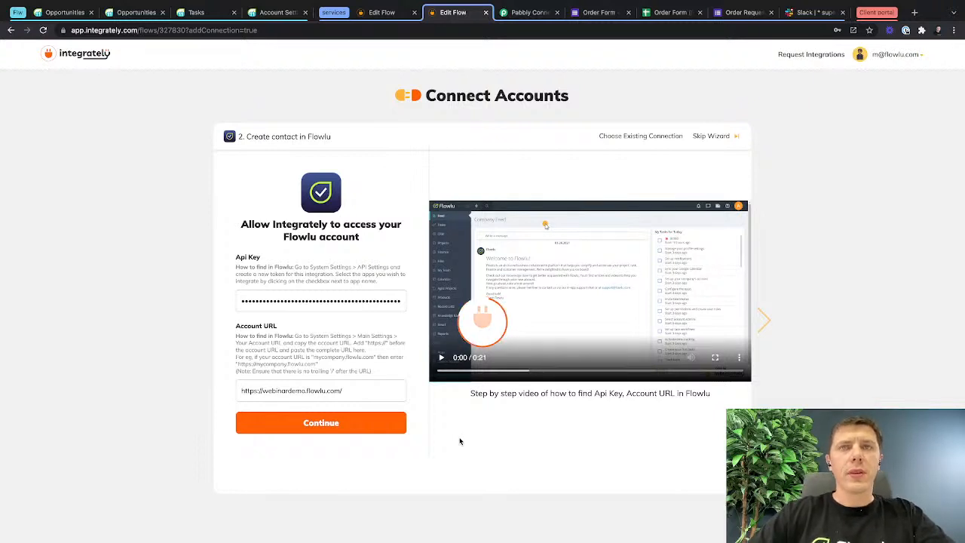
{"action": "left_click", "coordinate": [348, 424]}
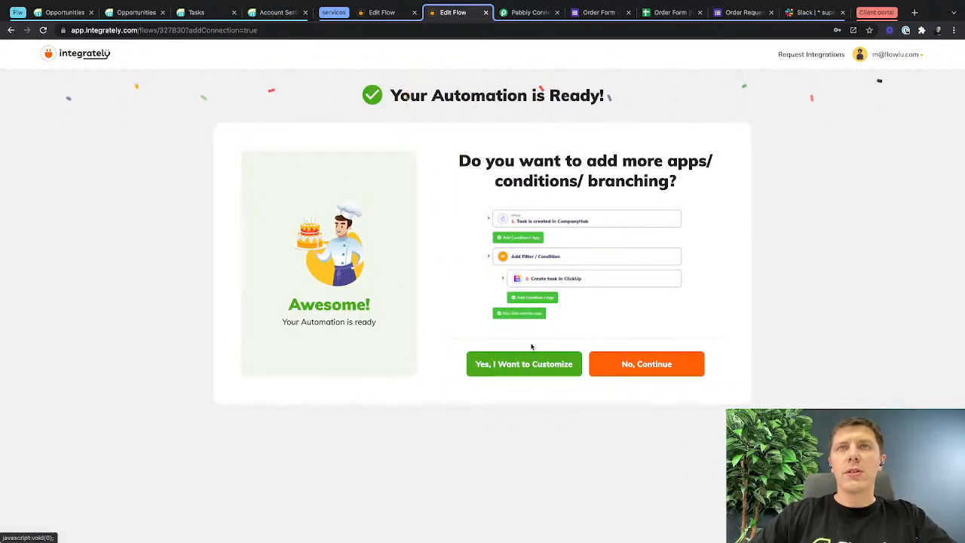
{"action": "left_click", "coordinate": [526, 364]}
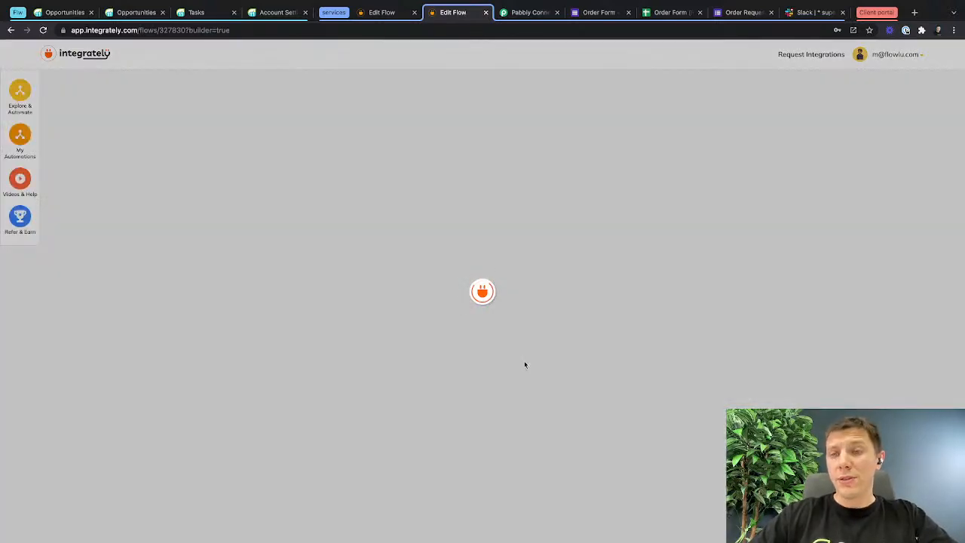
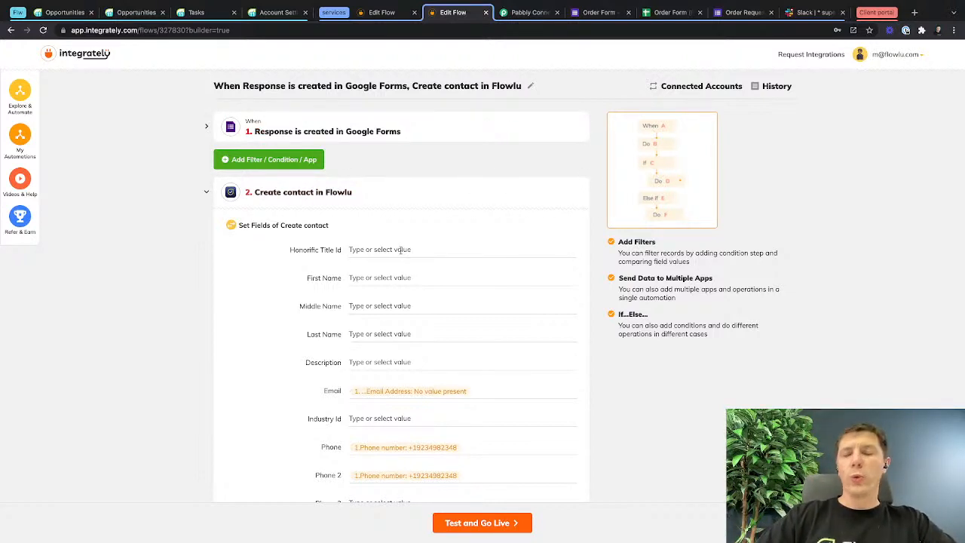
Expand the Google Forms response trigger and compare its sample response data with the Order Form (Responses) spreadsheet.
{"action": "left_click", "coordinate": [301, 131]}
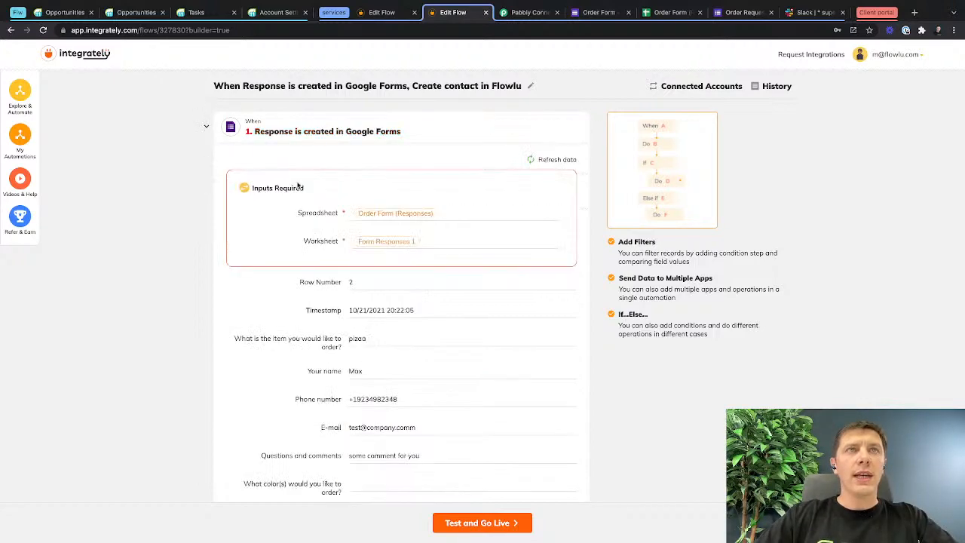
{"action": "scroll", "coordinate": [376, 334], "scroll_direction": "down", "scroll_amount": 5}
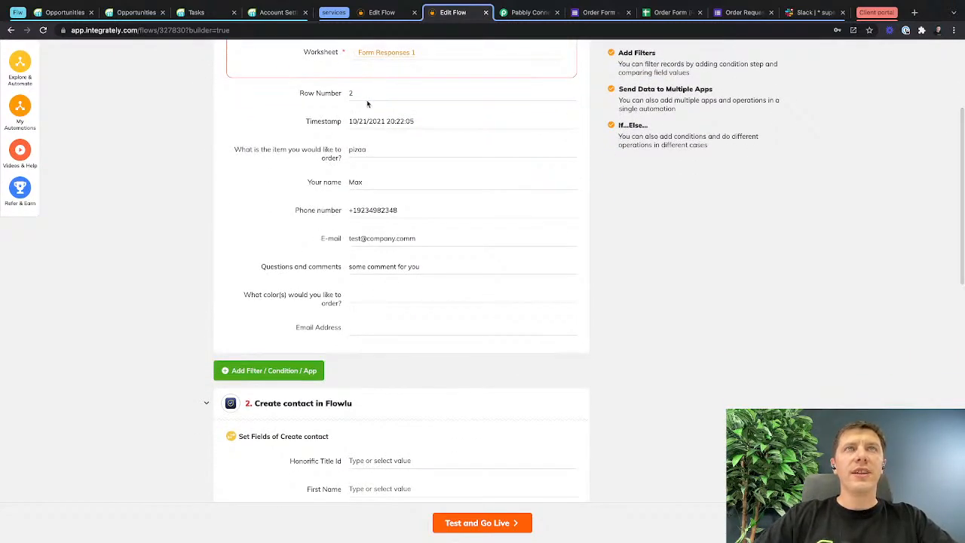
{"action": "left_click_drag", "start_coordinate": [348, 93], "coordinate": [460, 282]}
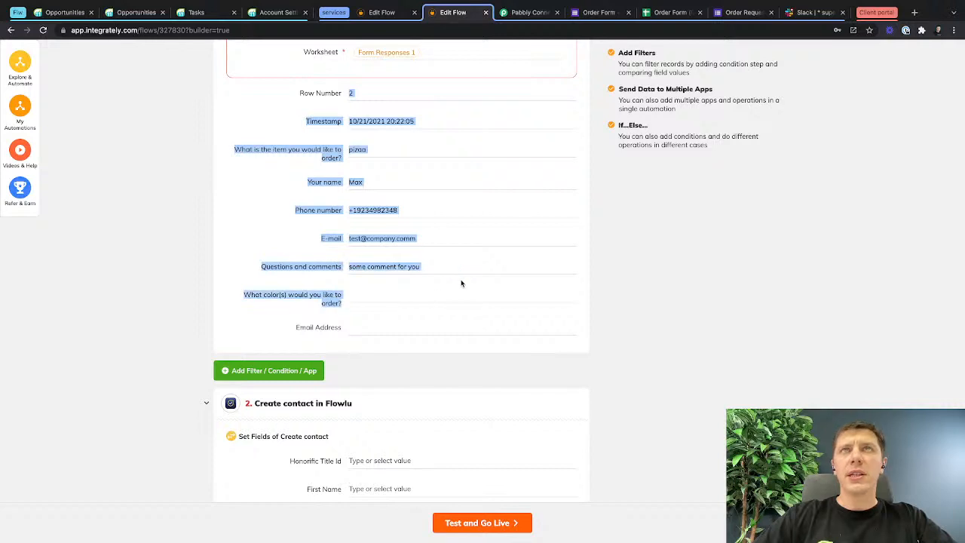
{"action": "left_click", "coordinate": [677, 11]}
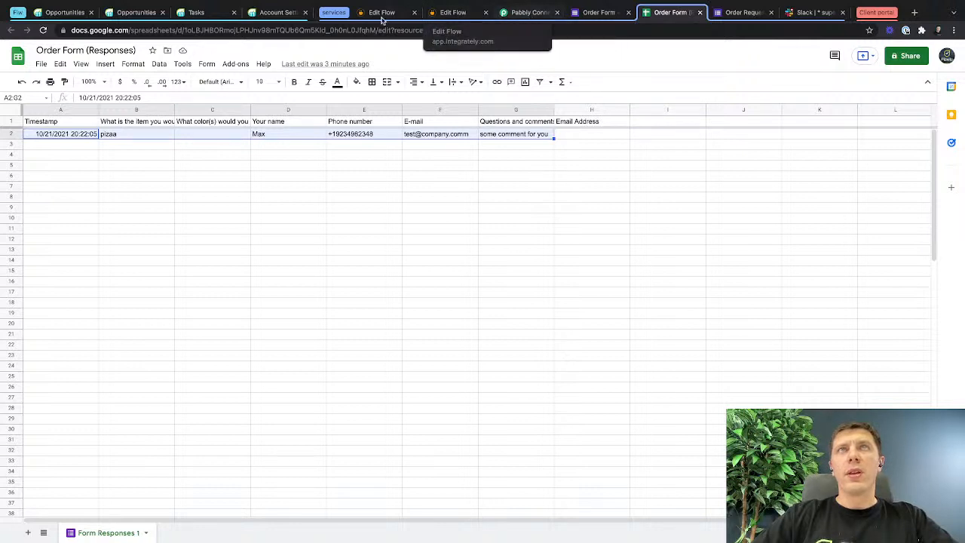
{"action": "left_click", "coordinate": [451, 12]}
{"action": "left_click", "coordinate": [430, 221]}
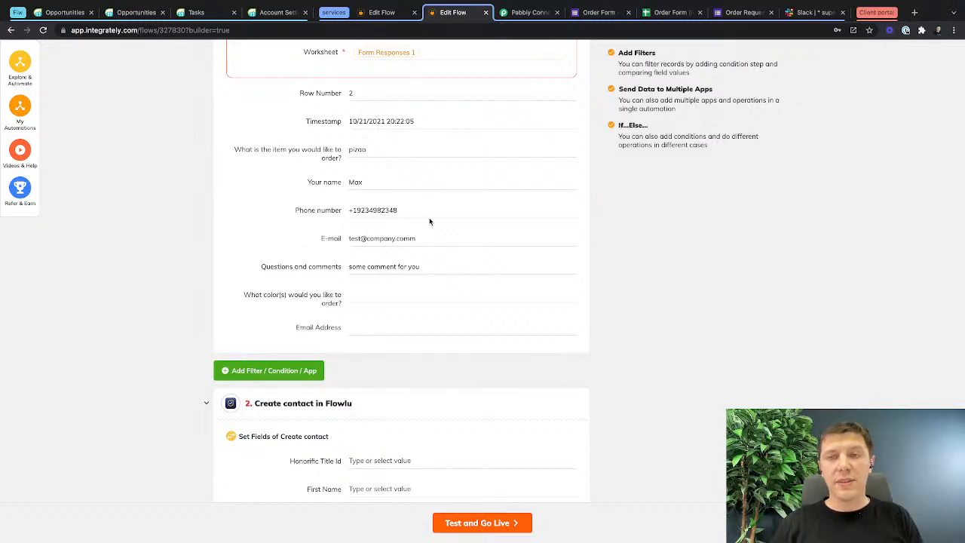
Map the First Name field of the Flowlu Create contact action to the form's "Your name" response.
{"action": "scroll", "coordinate": [419, 437], "scroll_direction": "down", "scroll_amount": 5}
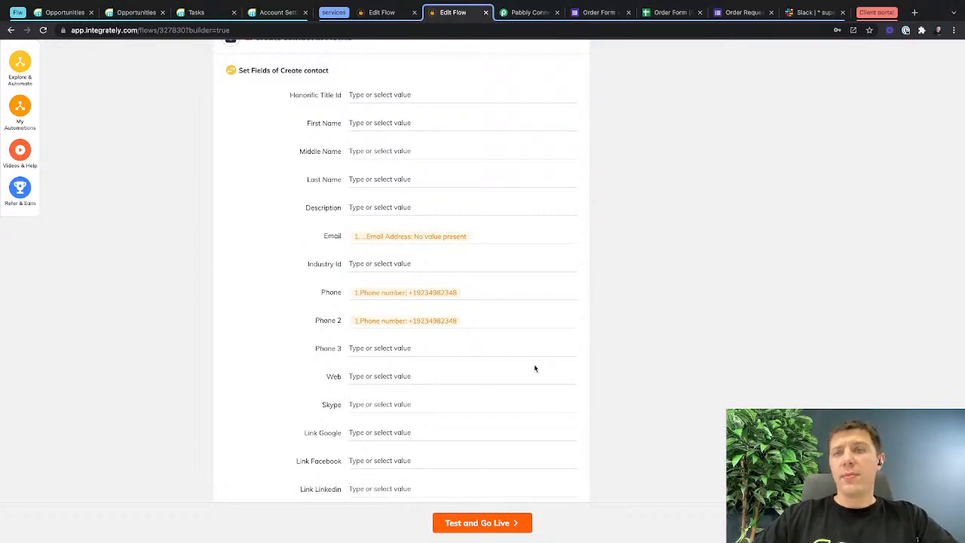
{"action": "scroll", "coordinate": [466, 315], "scroll_direction": "up", "scroll_amount": 7}
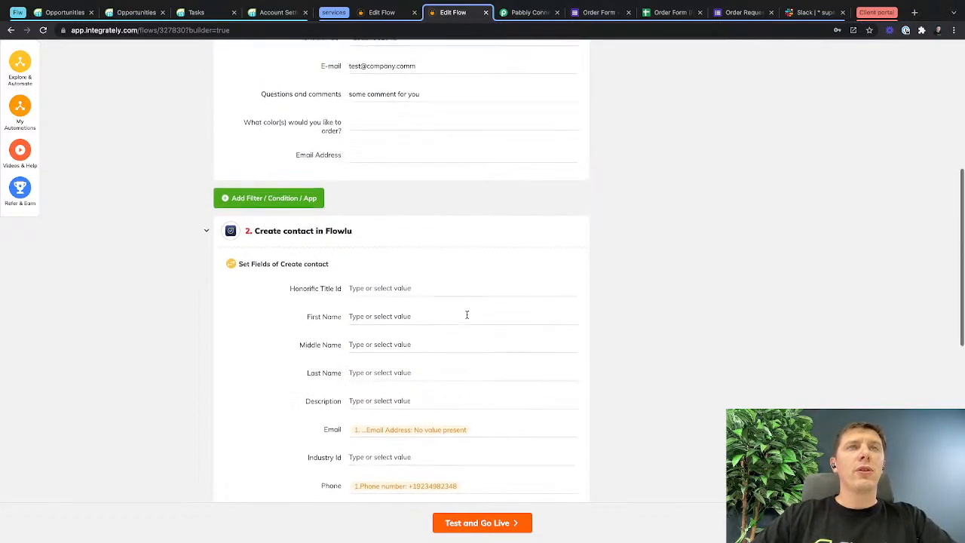
{"action": "scroll", "coordinate": [466, 314], "scroll_direction": "down", "scroll_amount": 3}
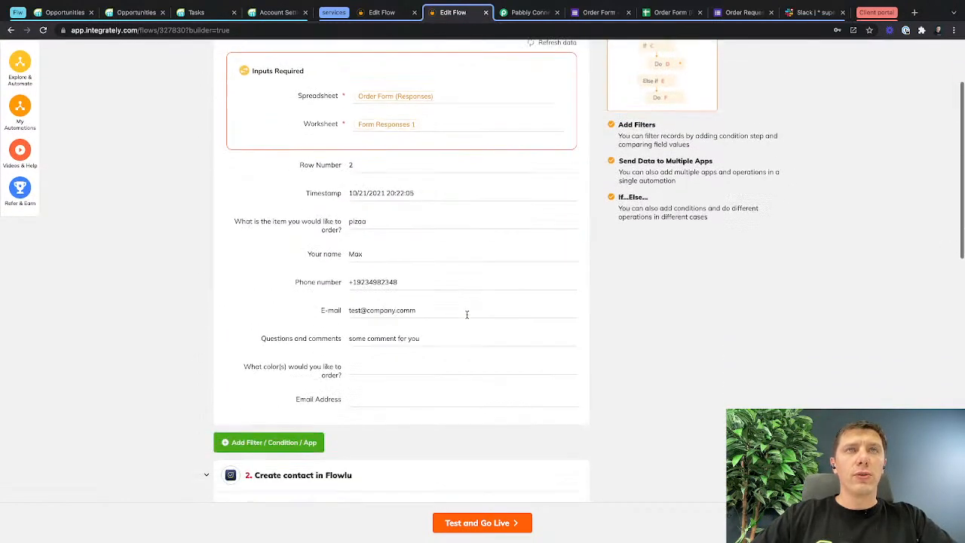
{"action": "scroll", "coordinate": [440, 415], "scroll_direction": "down", "scroll_amount": 3}
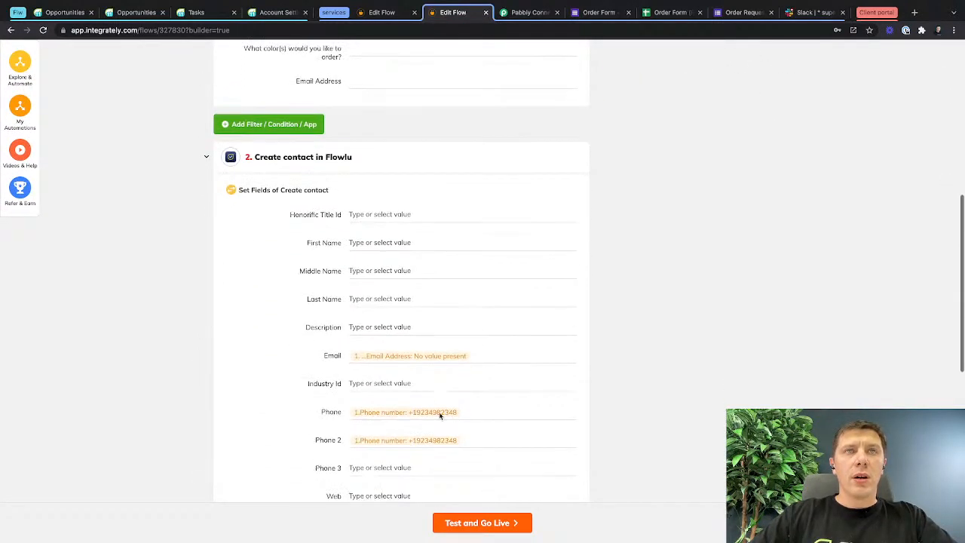
{"action": "scroll", "coordinate": [369, 214], "scroll_direction": "up", "scroll_amount": 3}
{"action": "scroll", "coordinate": [369, 215], "scroll_direction": "up", "scroll_amount": 1}
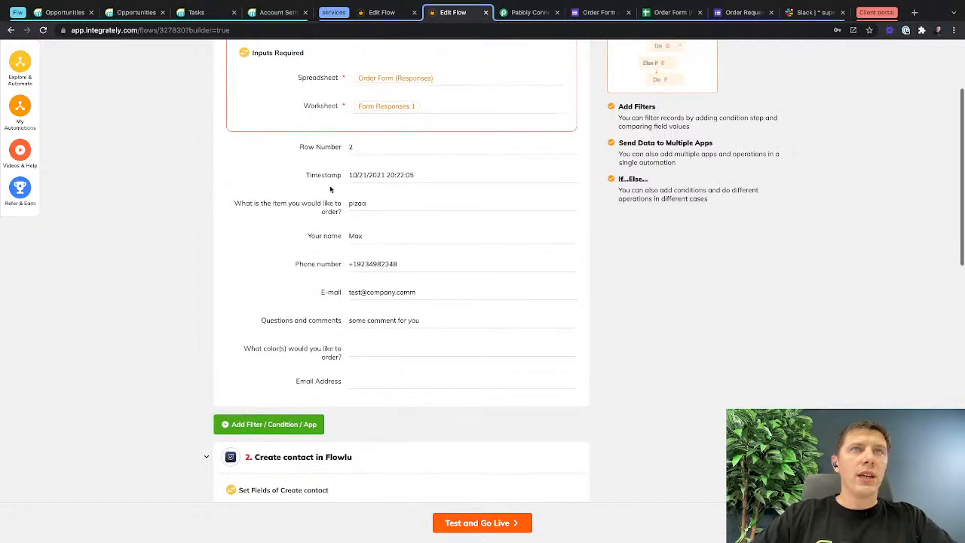
{"action": "left_click_drag", "start_coordinate": [306, 238], "coordinate": [389, 238]}
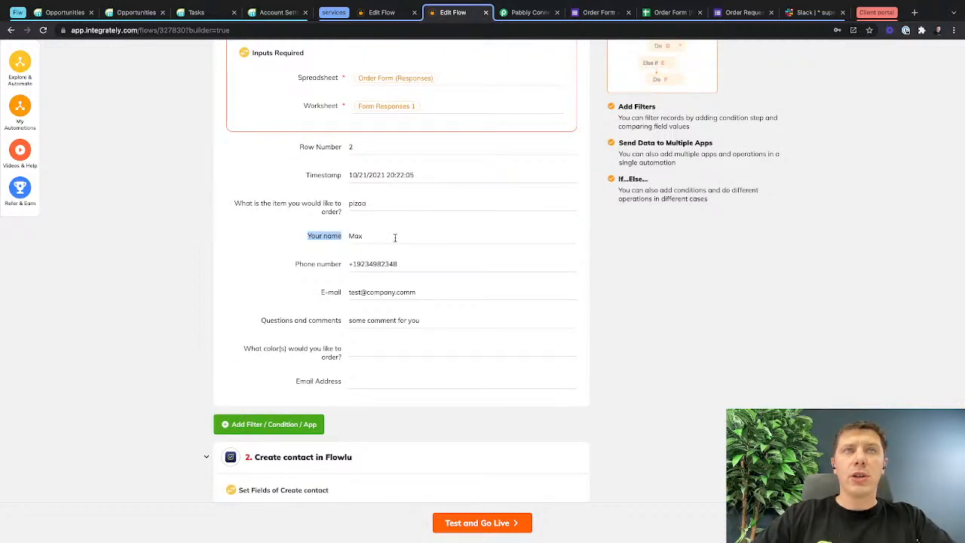
{"action": "scroll", "coordinate": [394, 237], "scroll_direction": "down", "scroll_amount": 3}
{"action": "left_click", "coordinate": [376, 338]}
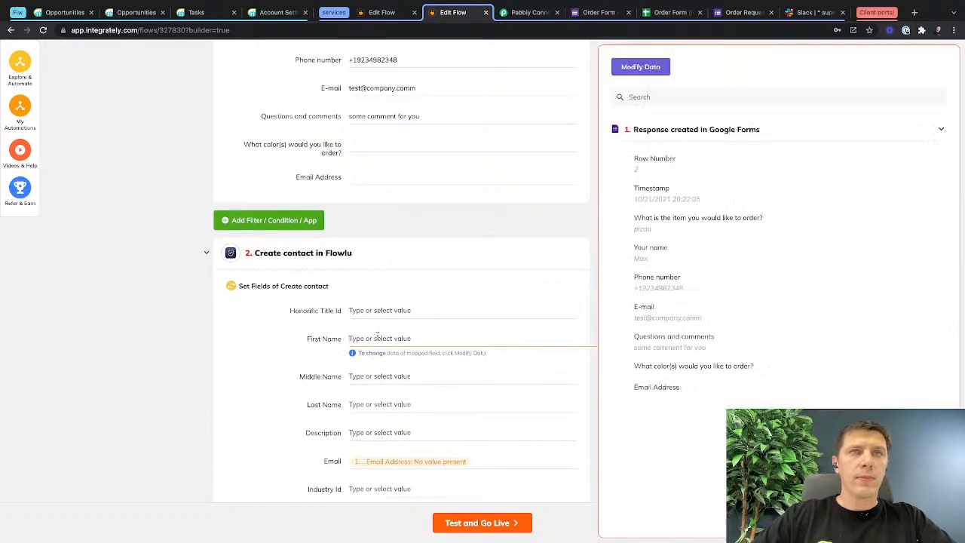
{"action": "left_click", "coordinate": [658, 256]}
{"action": "left_click_drag", "start_coordinate": [305, 338], "coordinate": [350, 341]}
Replace the mapping in the contact's Email field with the form's "E-mail" response.
{"action": "scroll", "coordinate": [334, 369], "scroll_direction": "down", "scroll_amount": 3}
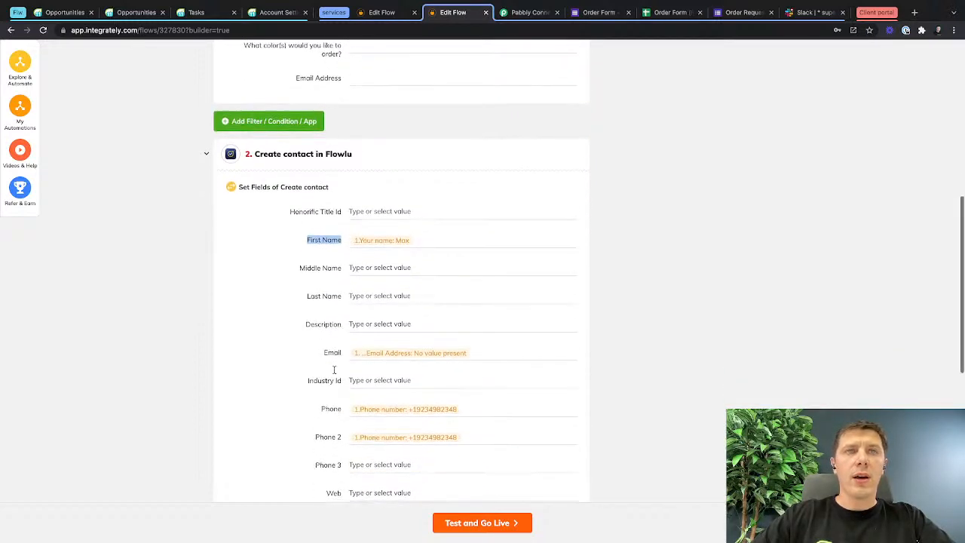
{"action": "left_click", "coordinate": [485, 337]}
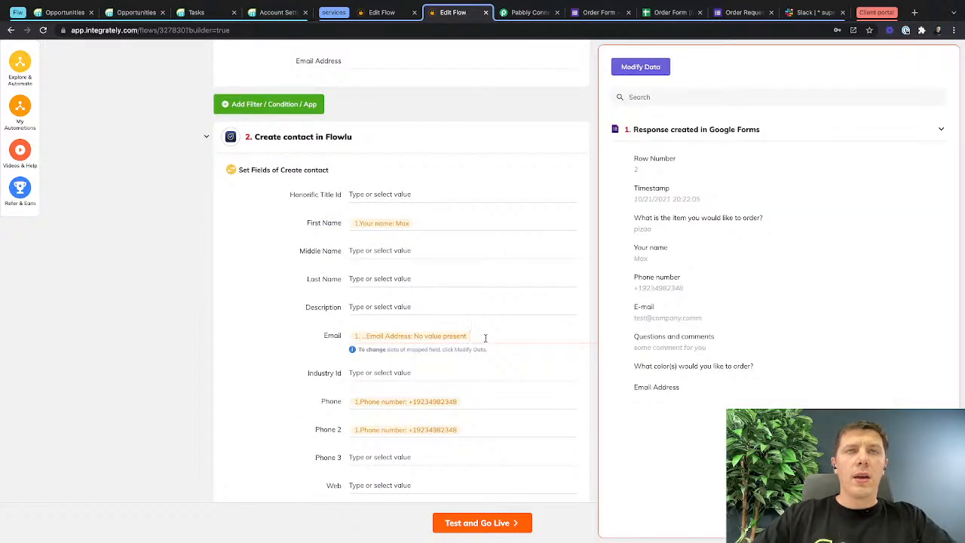
{"action": "key", "text": "BackSpace"}
{"action": "left_click", "coordinate": [322, 358]}
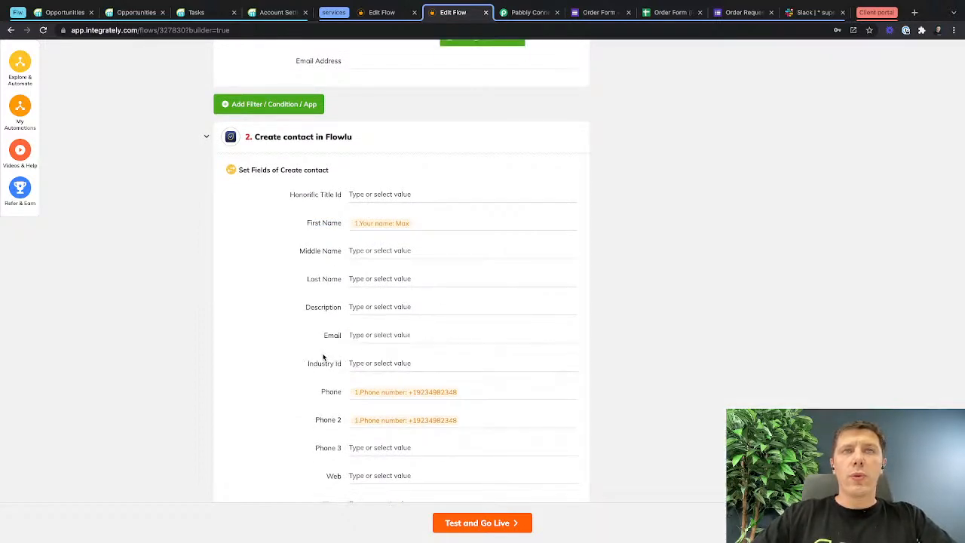
{"action": "scroll", "coordinate": [361, 336], "scroll_direction": "up", "scroll_amount": 4}
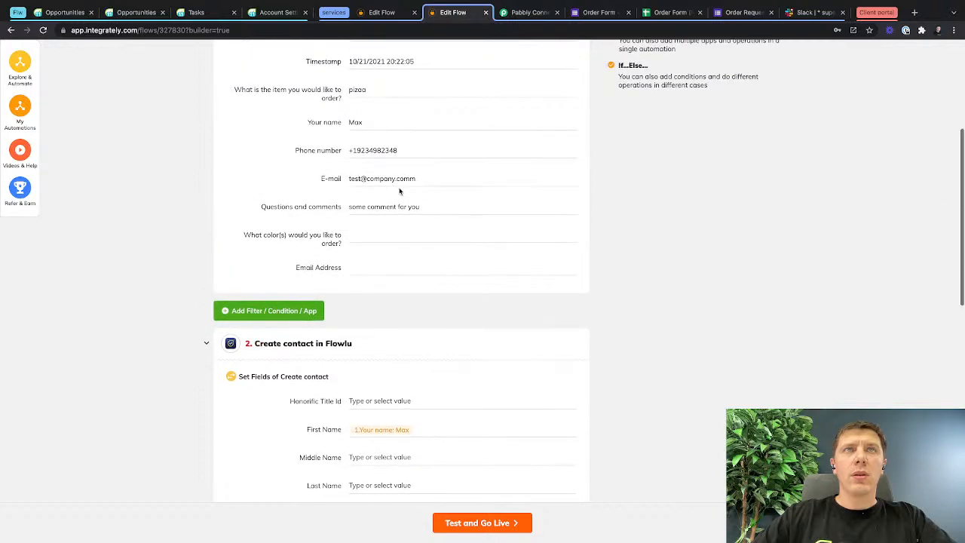
{"action": "scroll", "coordinate": [330, 377], "scroll_direction": "down", "scroll_amount": 5}
{"action": "left_click", "coordinate": [379, 260]}
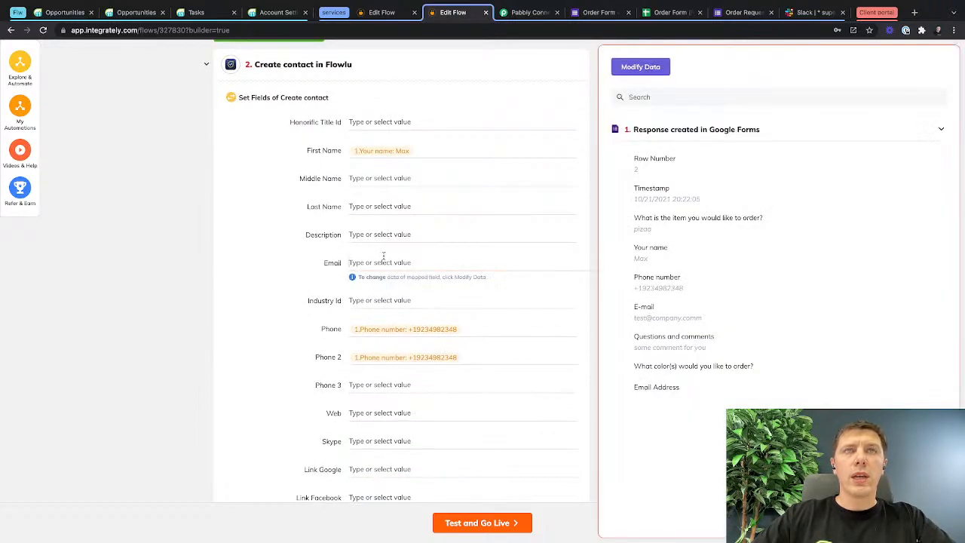
{"action": "left_click", "coordinate": [633, 97]}
{"action": "type", "text": "em"}
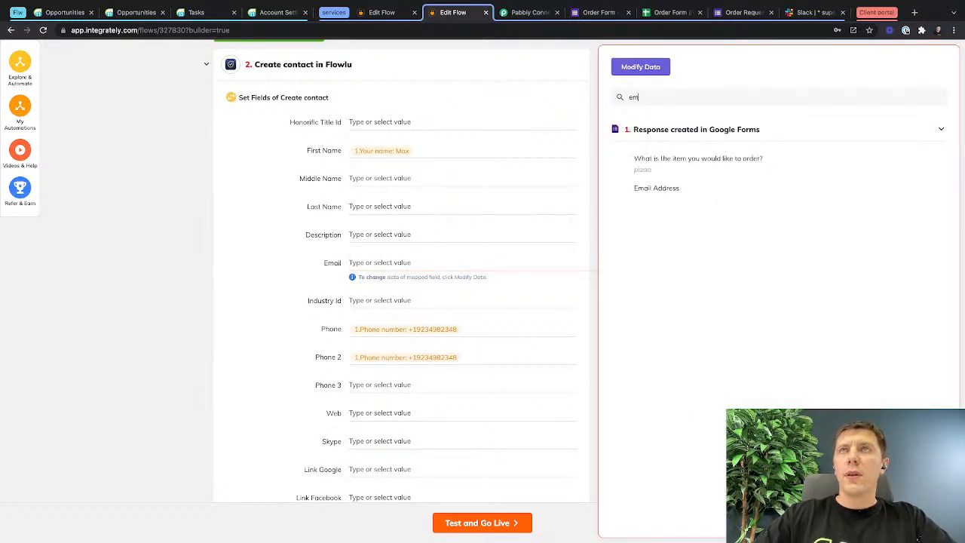
{"action": "key", "text": "BackSpace"}
{"action": "type", "text": "-"}
{"action": "left_click", "coordinate": [660, 167]}
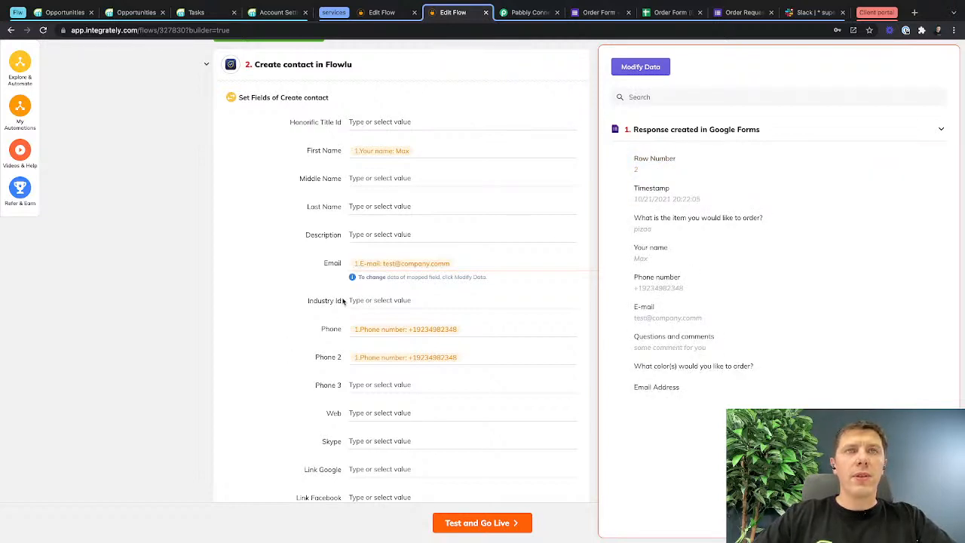
Clear the phone number mapping from the contact's Phone 2 field.
{"action": "scroll", "coordinate": [335, 307], "scroll_direction": "down", "scroll_amount": 1}
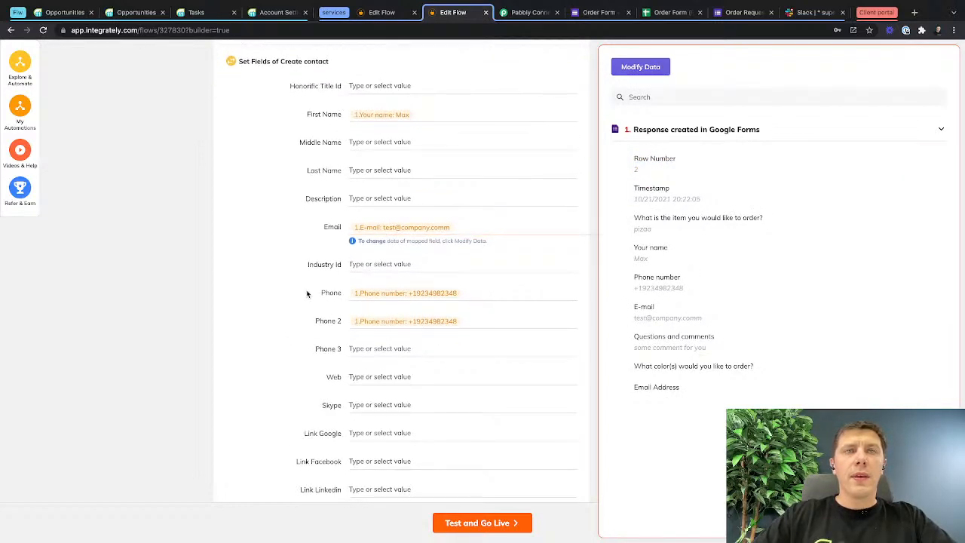
{"action": "left_click", "coordinate": [306, 293]}
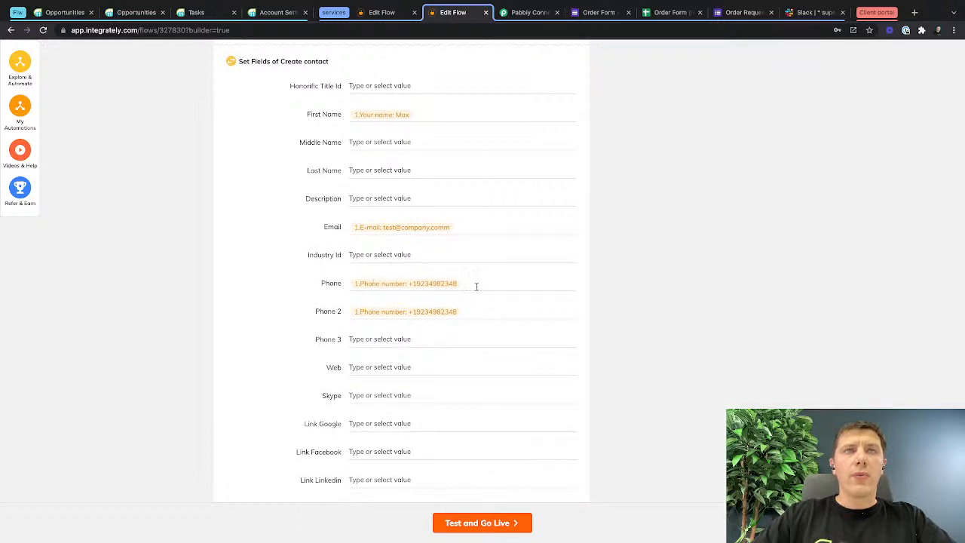
{"action": "left_click", "coordinate": [472, 312]}
{"action": "left_click", "coordinate": [281, 322]}
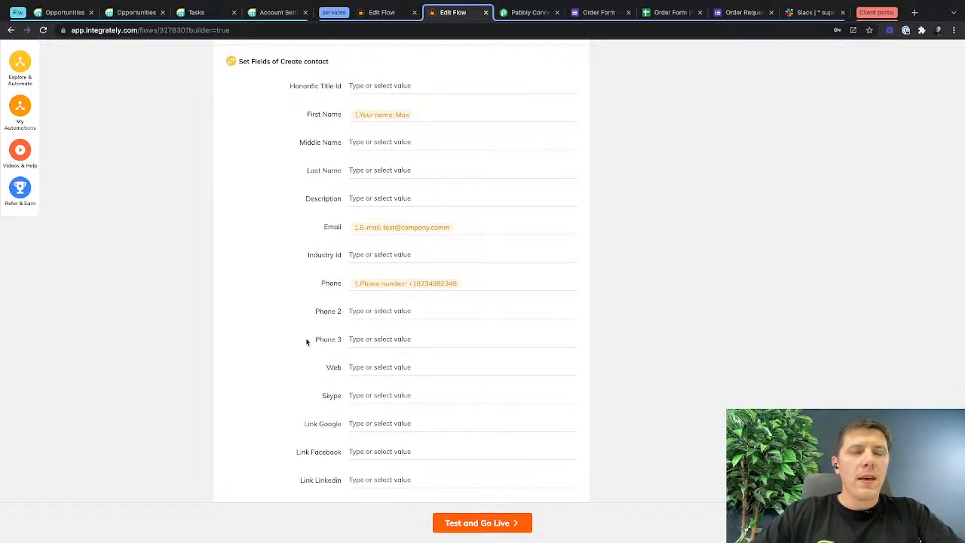
Review the field mappings of the Create contact action against the Google Forms response data.
{"action": "scroll", "coordinate": [306, 340], "scroll_direction": "down", "scroll_amount": 3}
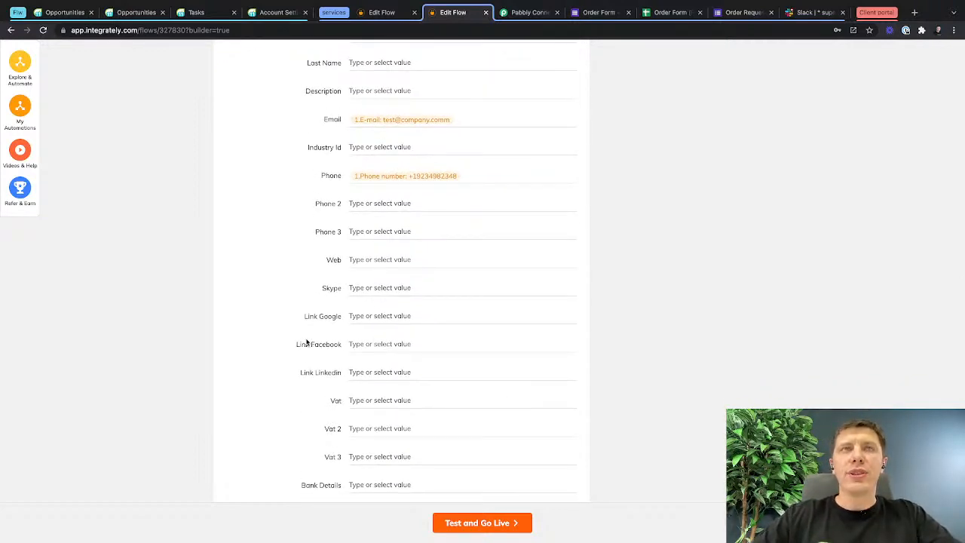
{"action": "scroll", "coordinate": [306, 343], "scroll_direction": "up", "scroll_amount": 3}
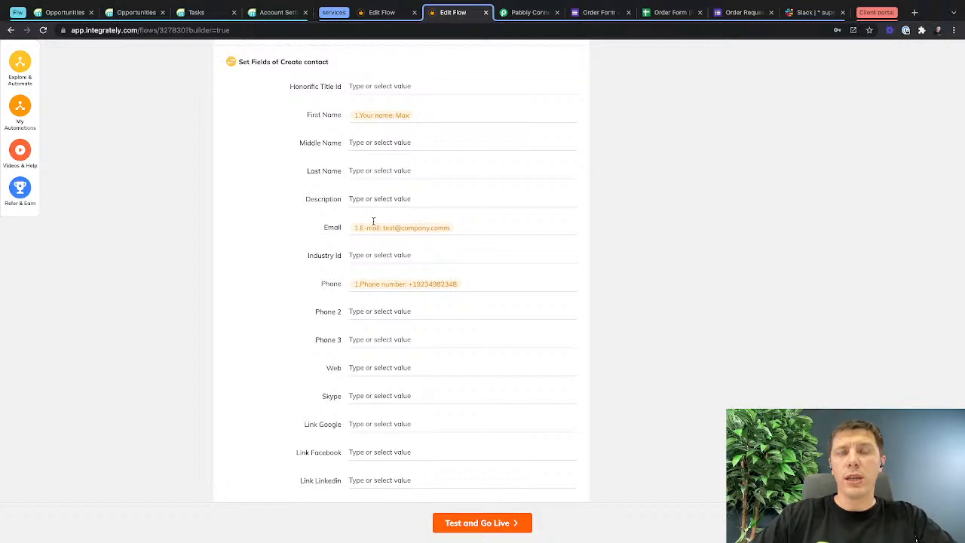
{"action": "scroll", "coordinate": [383, 375], "scroll_direction": "down", "scroll_amount": 5}
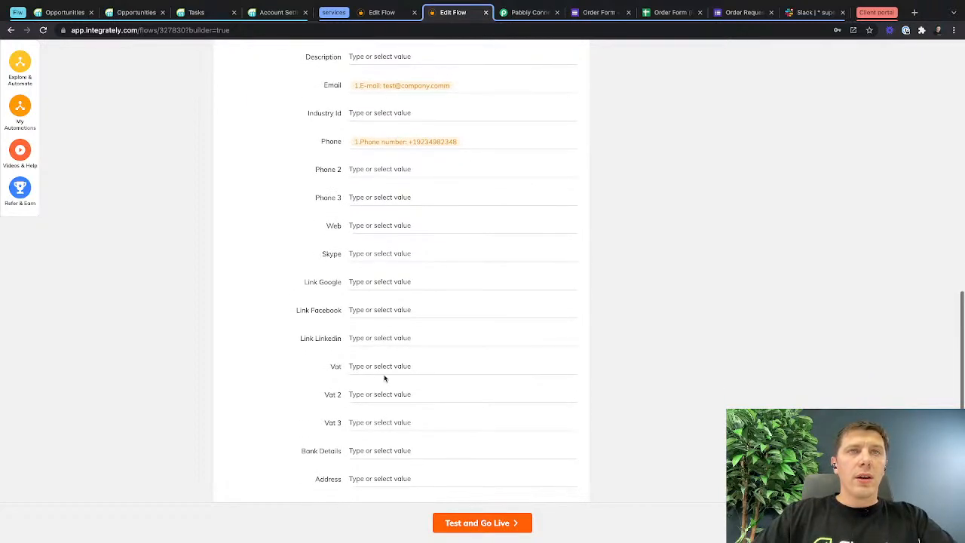
{"action": "scroll", "coordinate": [384, 378], "scroll_direction": "down", "scroll_amount": 4}
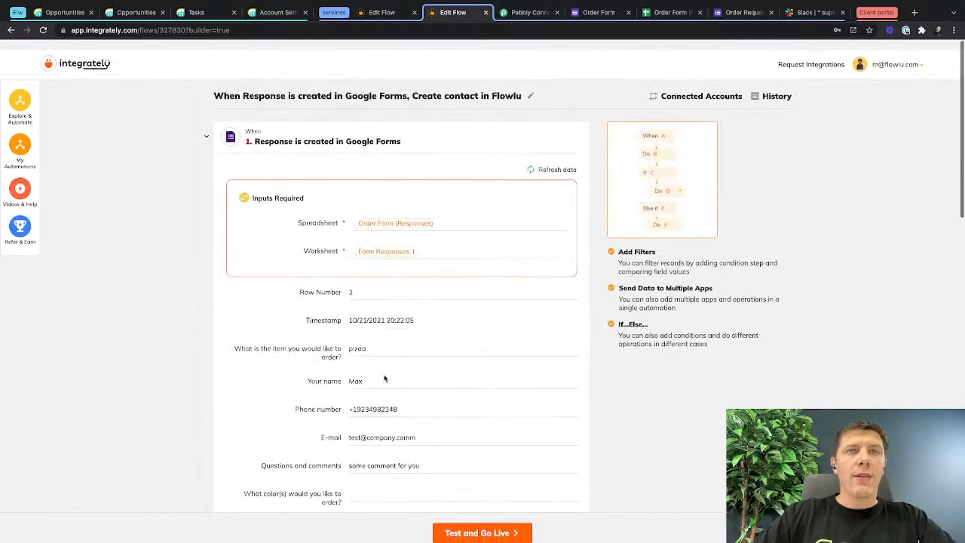
{"action": "scroll", "coordinate": [384, 375], "scroll_direction": "up", "scroll_amount": 10}
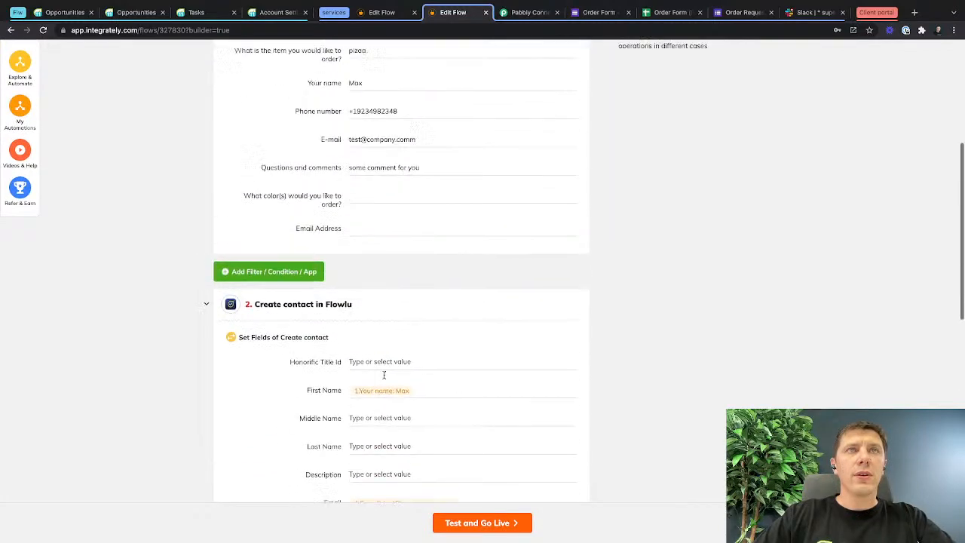
{"action": "scroll", "coordinate": [384, 375], "scroll_direction": "down", "scroll_amount": 5}
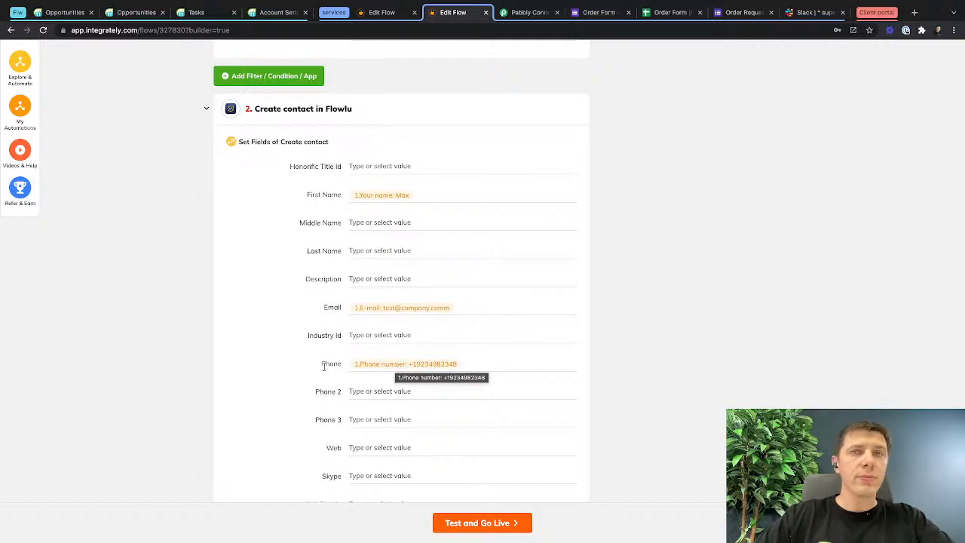
Add another app action after the Create contact step, with Flowlu as its destination app.
{"action": "scroll", "coordinate": [324, 366], "scroll_direction": "down", "scroll_amount": 10}
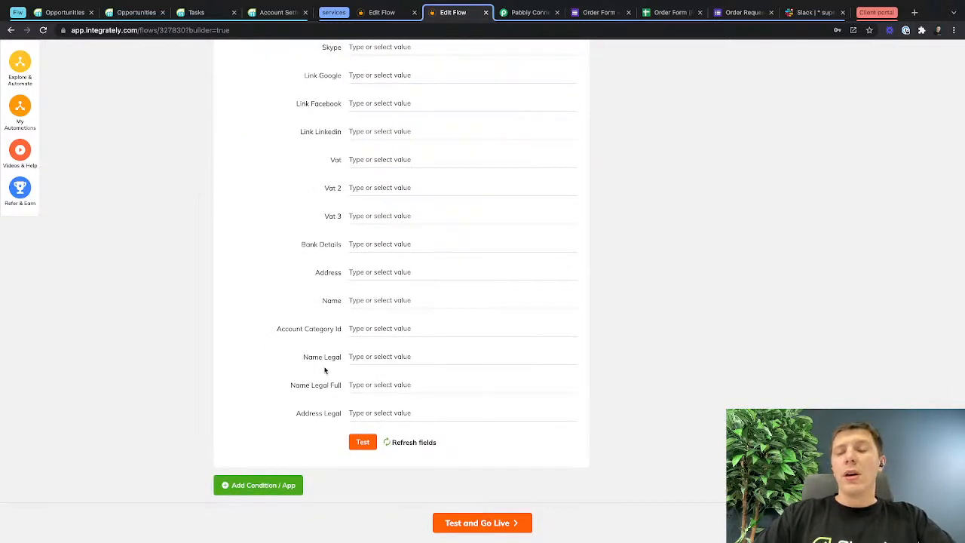
{"action": "left_click", "coordinate": [249, 490]}
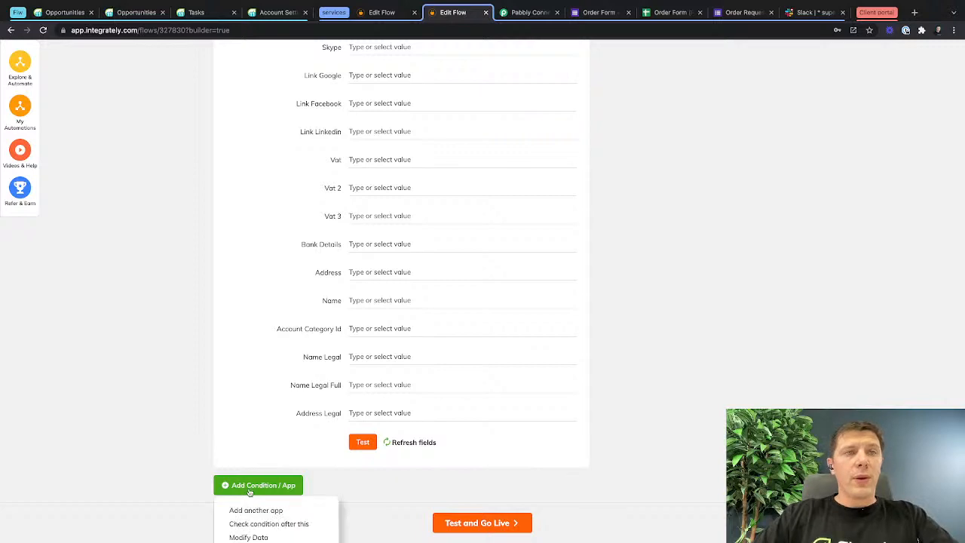
{"action": "scroll", "coordinate": [250, 491], "scroll_direction": "down", "scroll_amount": 1}
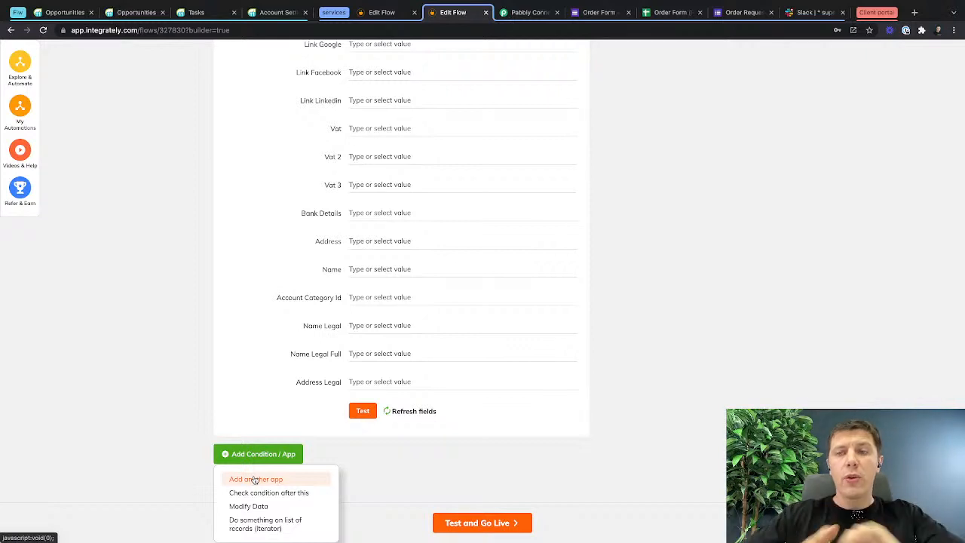
{"action": "left_click", "coordinate": [255, 479]}
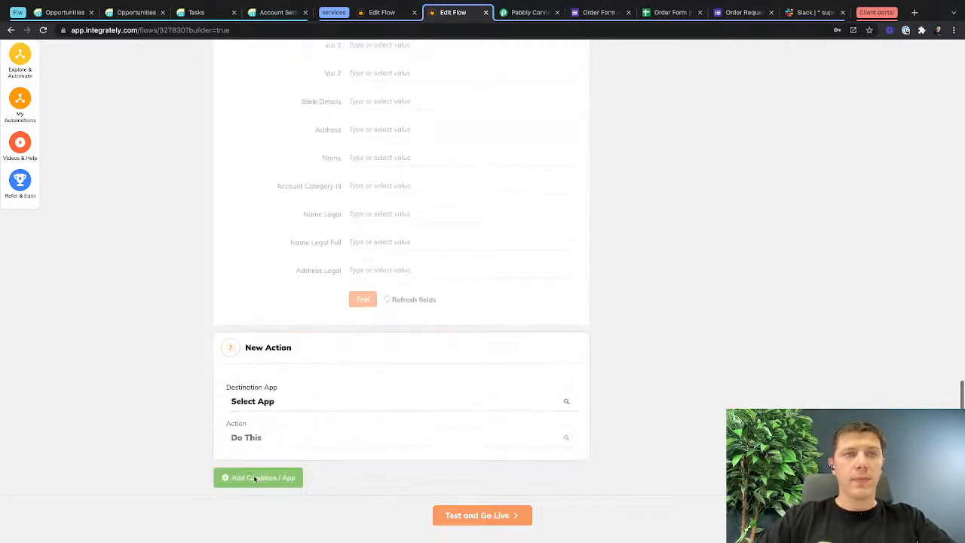
{"action": "left_click", "coordinate": [282, 413]}
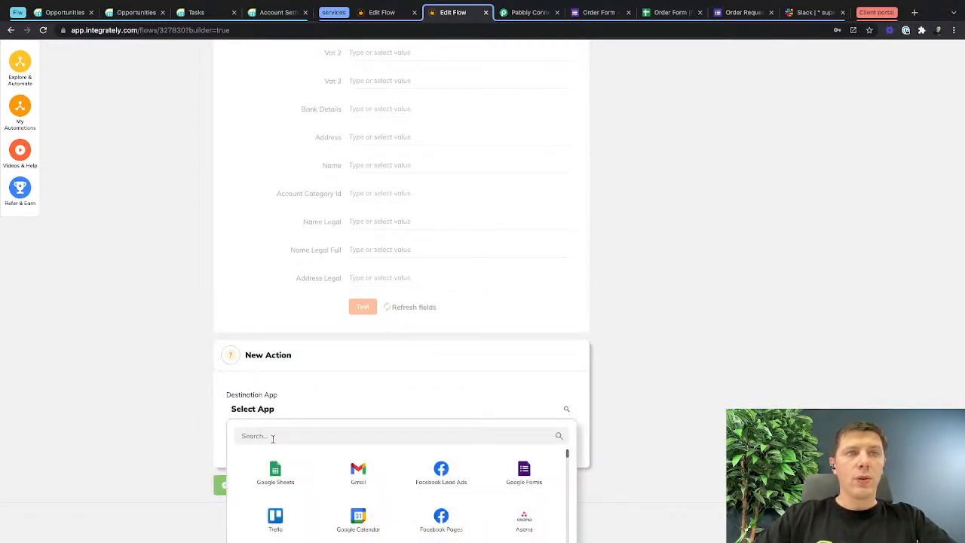
{"action": "left_click", "coordinate": [272, 438]}
{"action": "type", "text": "flow"}
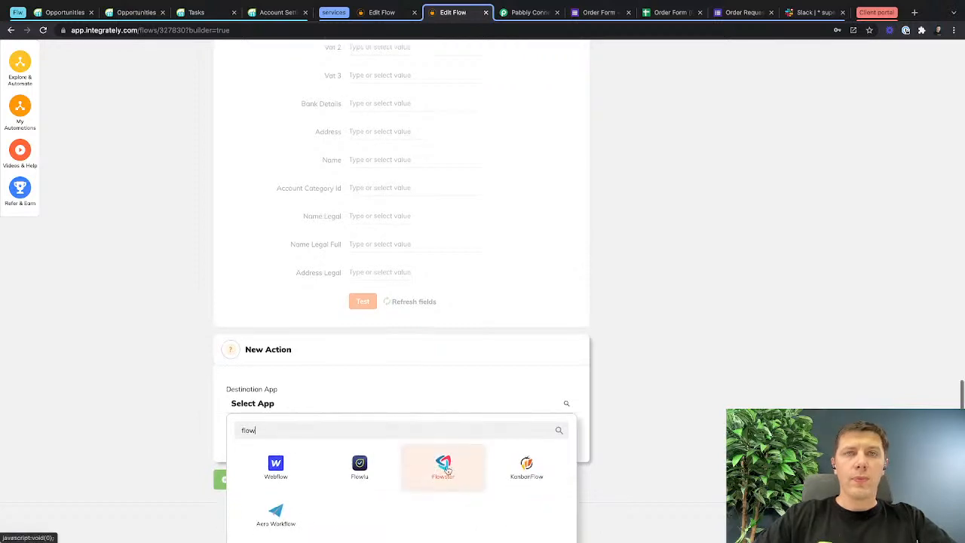
{"action": "left_click", "coordinate": [366, 462]}
Choose Create opportunity as the new Flowlu action and assign it the existing Flowlu webinar connection.
{"action": "left_click", "coordinate": [366, 454]}
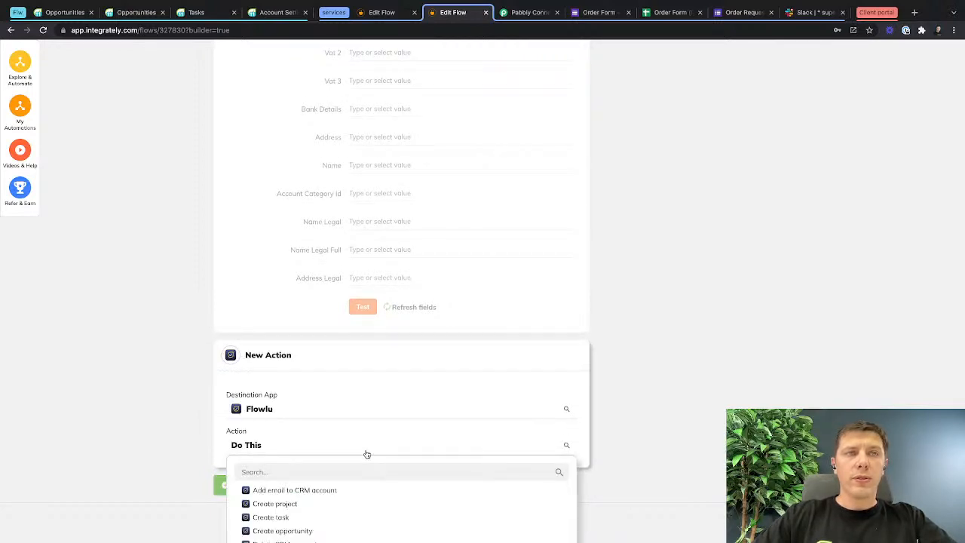
{"action": "scroll", "coordinate": [367, 455], "scroll_direction": "down", "scroll_amount": 1}
{"action": "left_click", "coordinate": [366, 396]}
{"action": "type", "text": "d"}
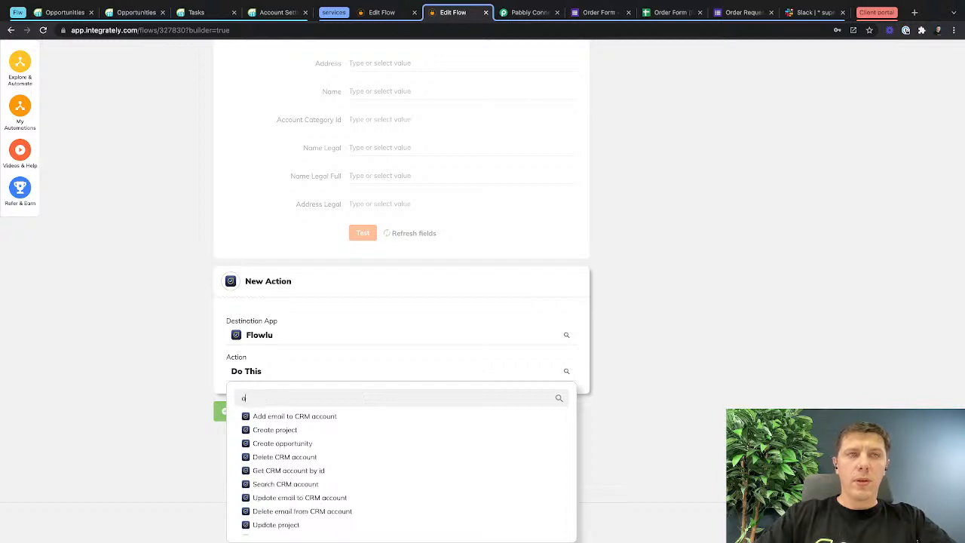
{"action": "type", "text": "ppo"}
{"action": "left_click", "coordinate": [300, 475]}
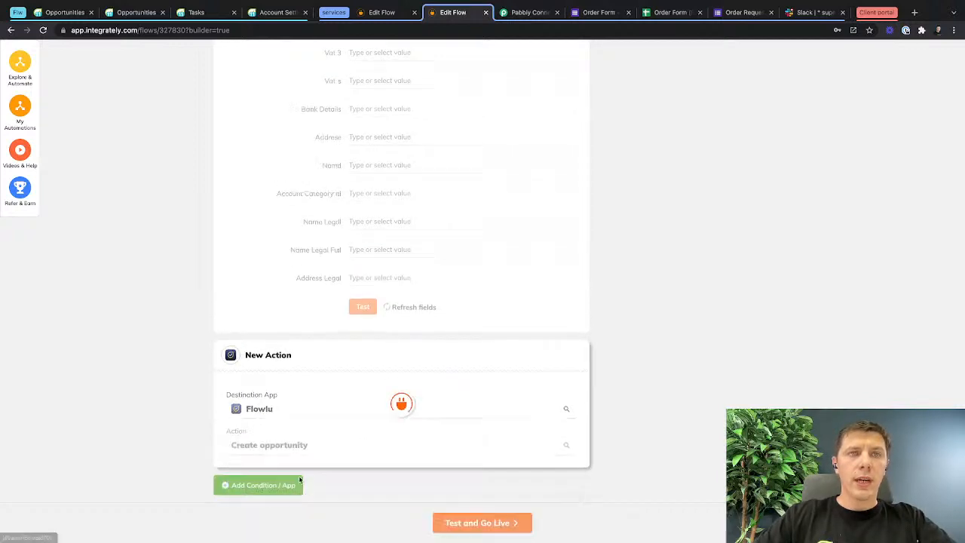
{"action": "mouse_move", "coordinate": [300, 480]}
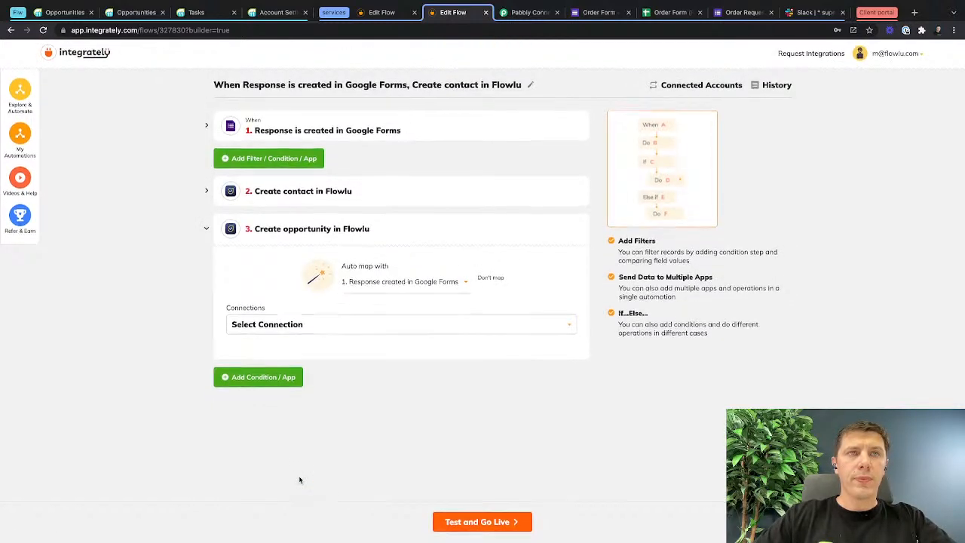
{"action": "left_click", "coordinate": [360, 324]}
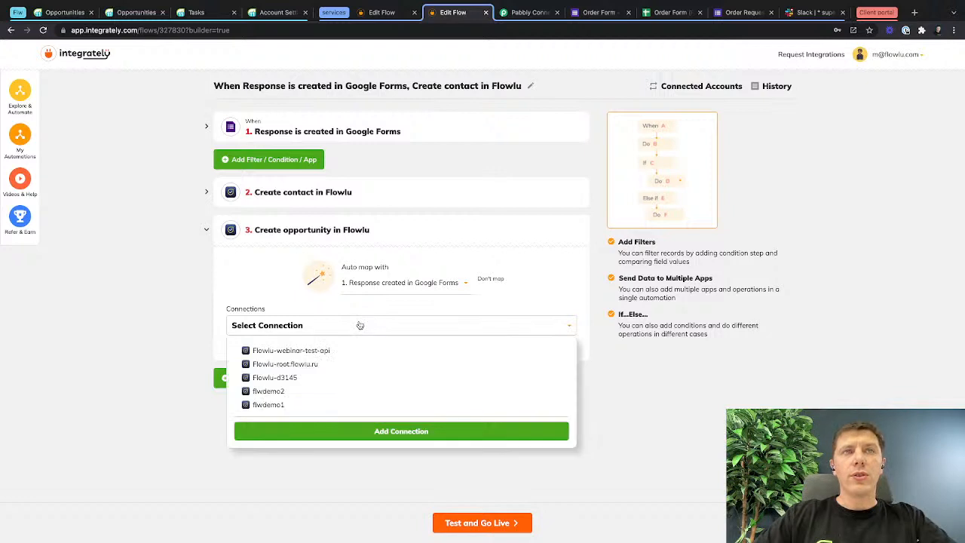
{"action": "left_click", "coordinate": [313, 350]}
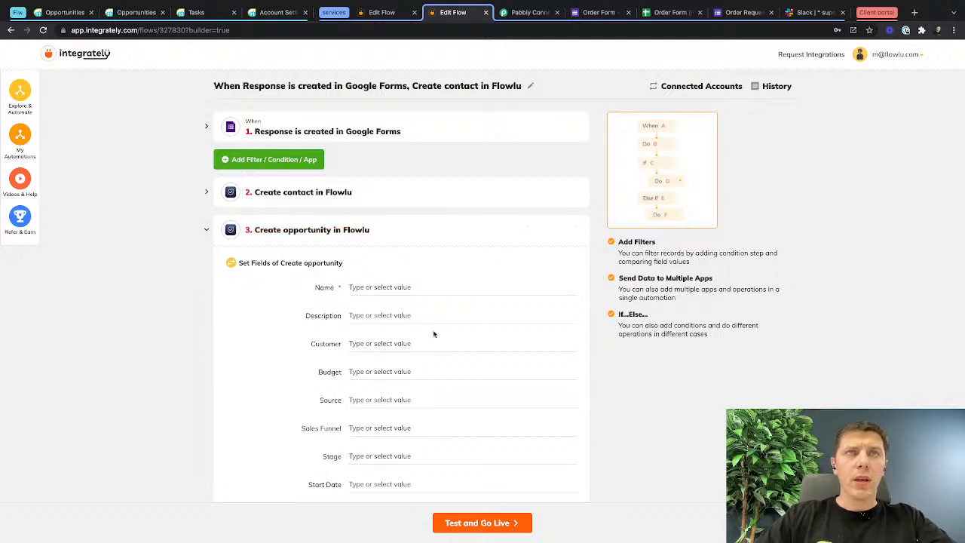
Compose the opportunity's Name from the "Your name" response, the text "wants to order" and the "What is the item you would like to order?" response.
{"action": "left_click", "coordinate": [386, 288]}
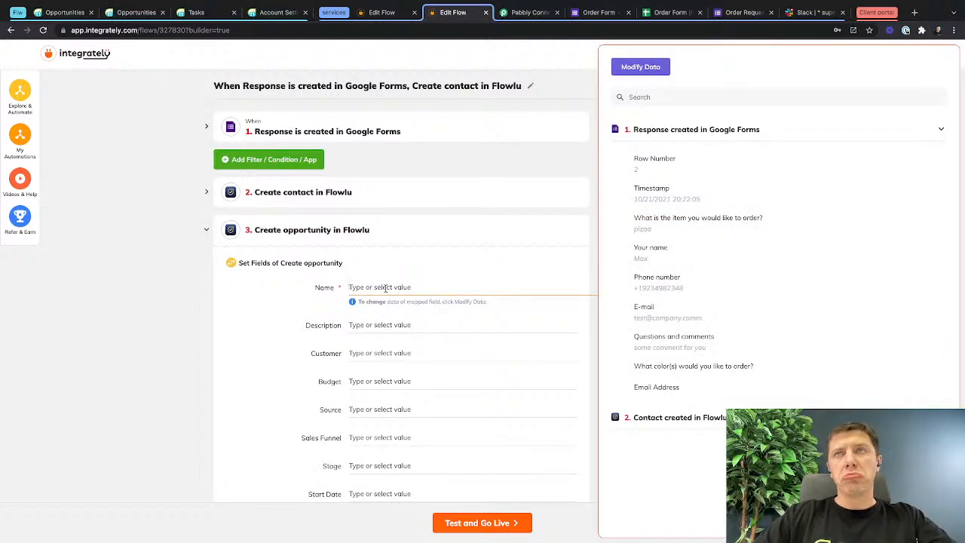
{"action": "left_click", "coordinate": [641, 256]}
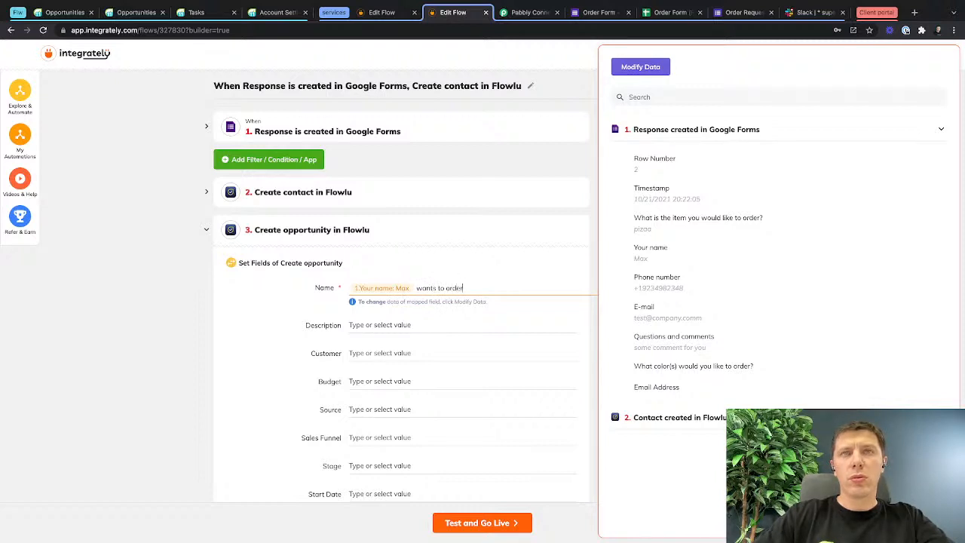
{"action": "left_click", "coordinate": [698, 218]}
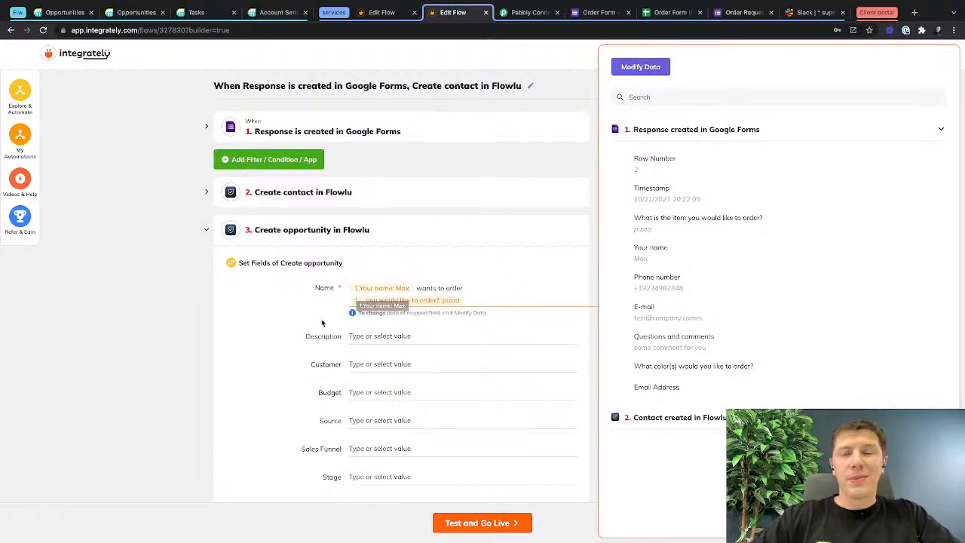
Map the opportunity's Customer field to the Id of the contact created in Flowlu in step 2.
{"action": "scroll", "coordinate": [350, 338], "scroll_direction": "down", "scroll_amount": 1}
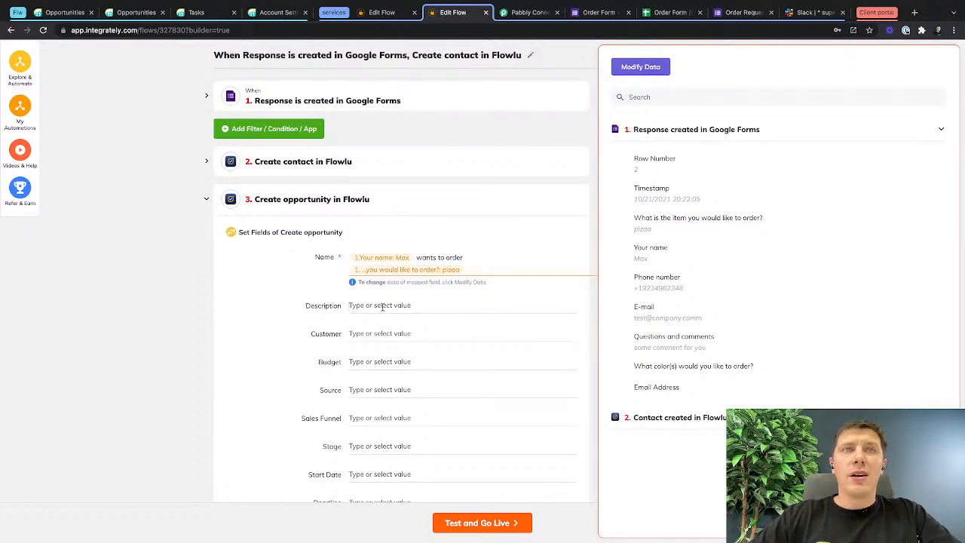
{"action": "left_click", "coordinate": [382, 306]}
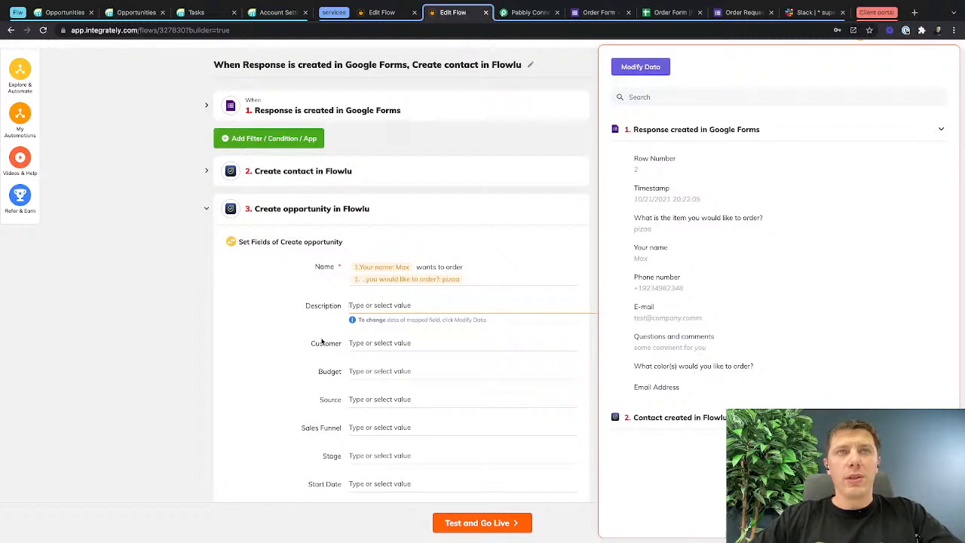
{"action": "scroll", "coordinate": [322, 341], "scroll_direction": "down", "scroll_amount": 1}
{"action": "left_click", "coordinate": [357, 291]}
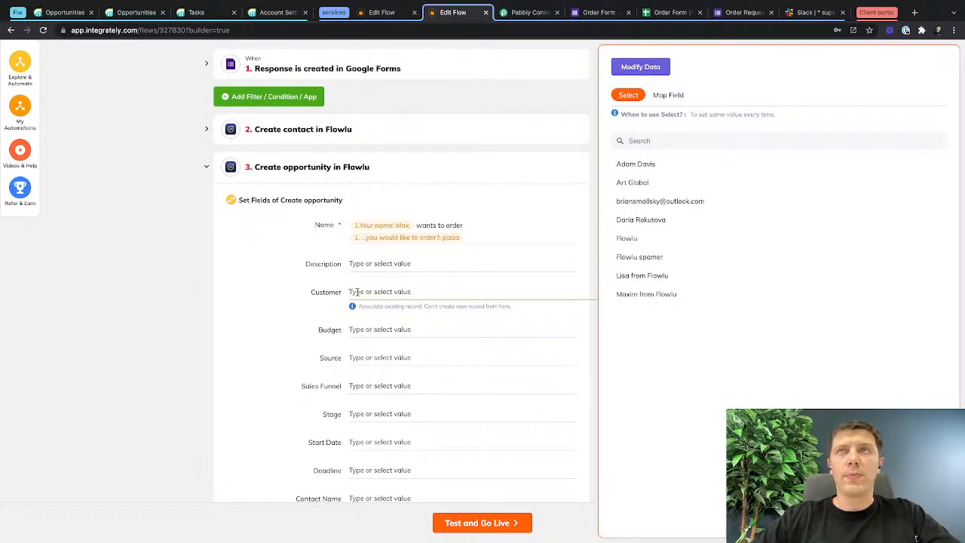
{"action": "left_click", "coordinate": [670, 95]}
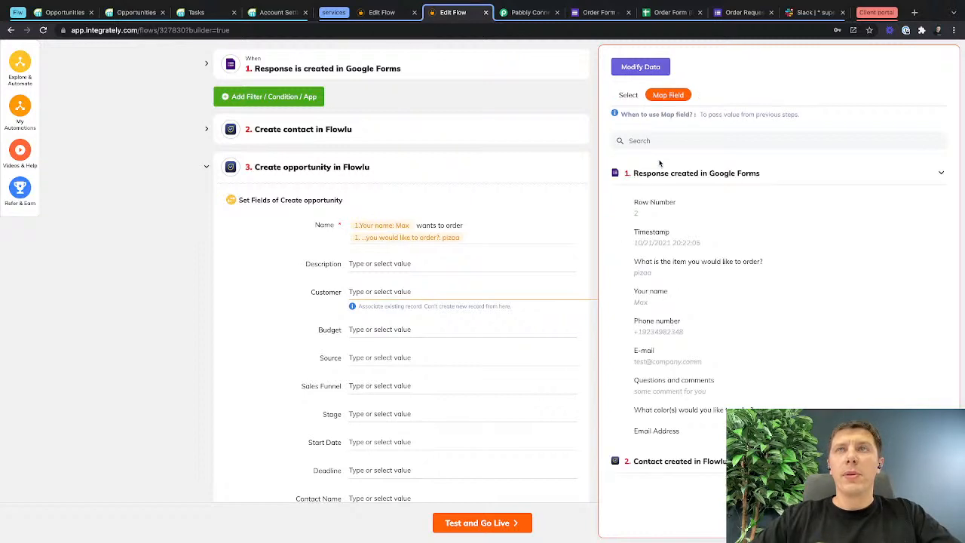
{"action": "left_click", "coordinate": [667, 461]}
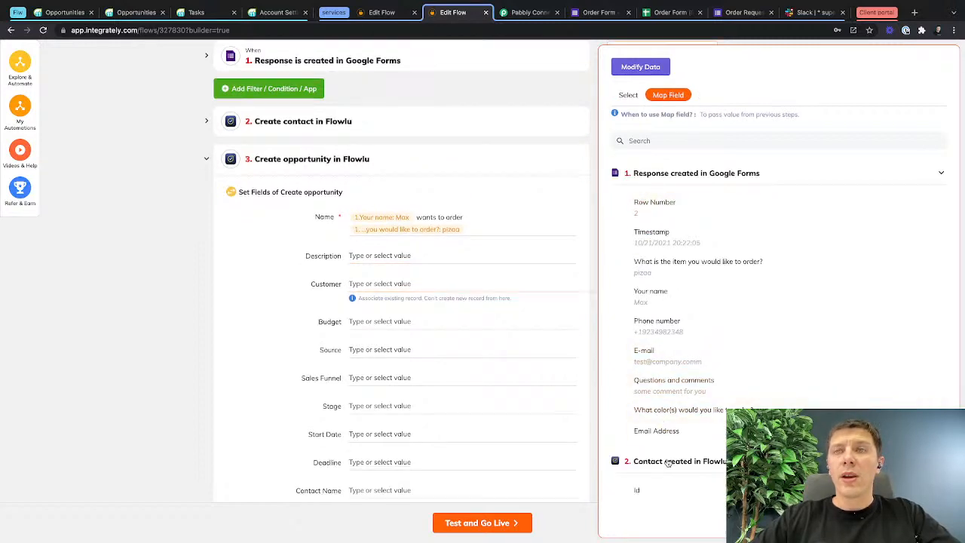
{"action": "left_click", "coordinate": [639, 493]}
Expand the Create contact in Flowlu step and run its test.
{"action": "scroll", "coordinate": [437, 219], "scroll_direction": "up", "scroll_amount": 5}
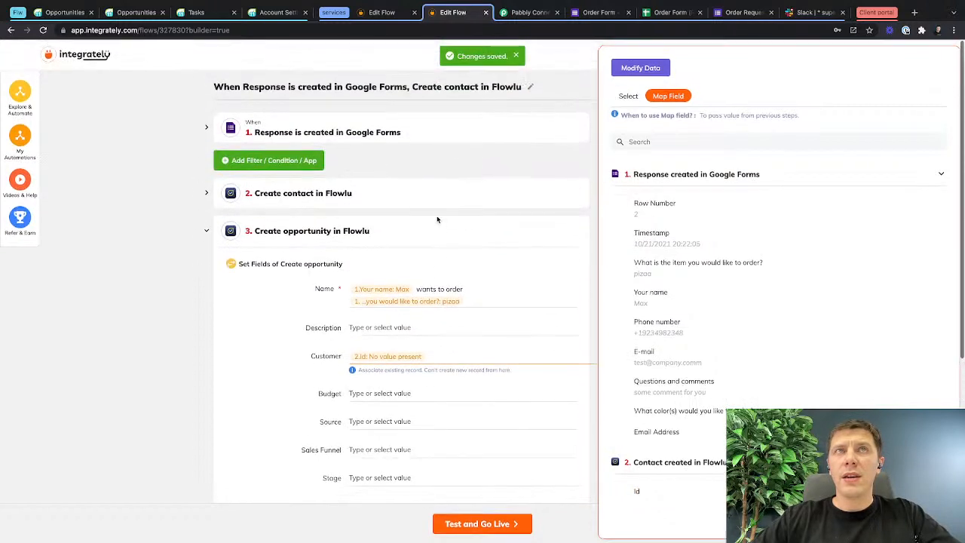
{"action": "left_click", "coordinate": [211, 191]}
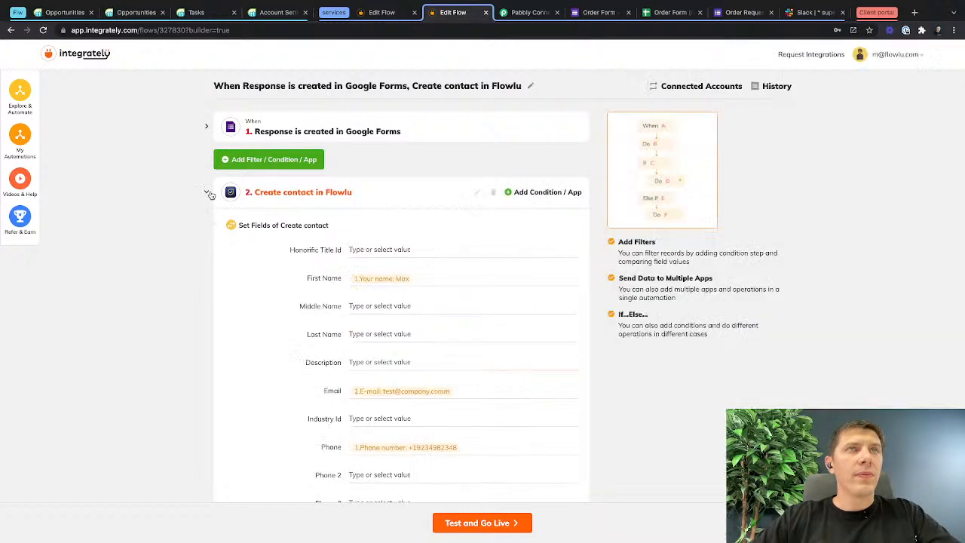
{"action": "scroll", "coordinate": [287, 289], "scroll_direction": "down", "scroll_amount": 4}
{"action": "scroll", "coordinate": [288, 289], "scroll_direction": "down", "scroll_amount": 4}
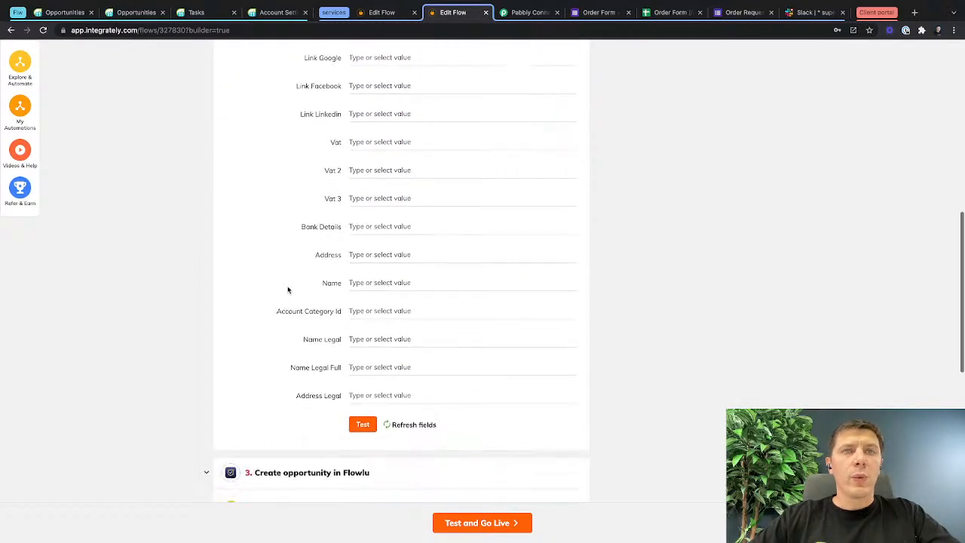
{"action": "left_click", "coordinate": [362, 382]}
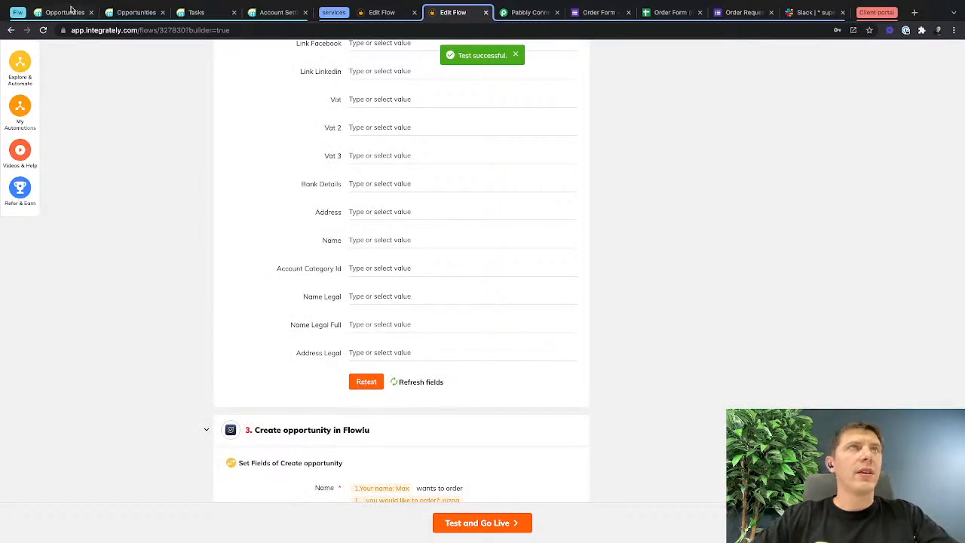
Switch to Flowlu and check the test contact in the CRM contacts list, widening the Phone column.
{"action": "left_click", "coordinate": [129, 12]}
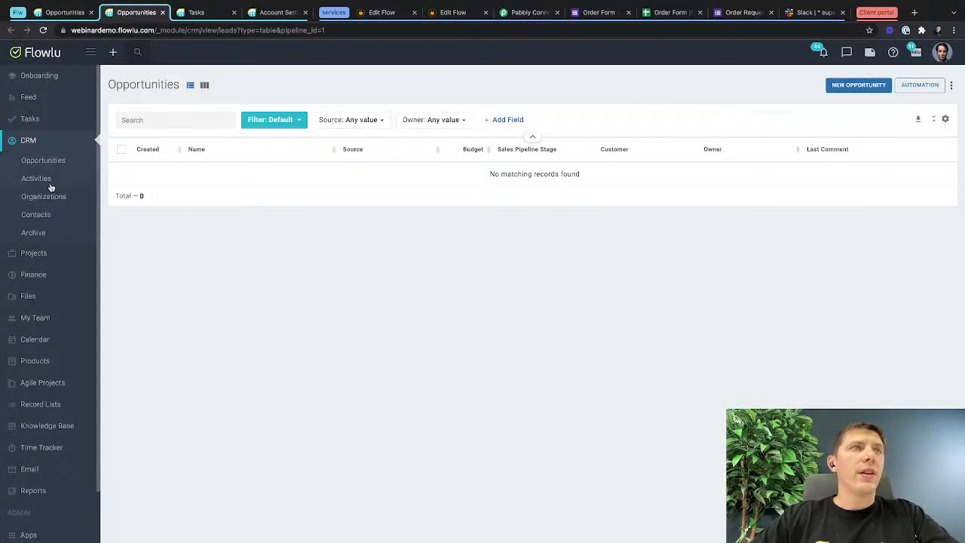
{"action": "left_click", "coordinate": [36, 214]}
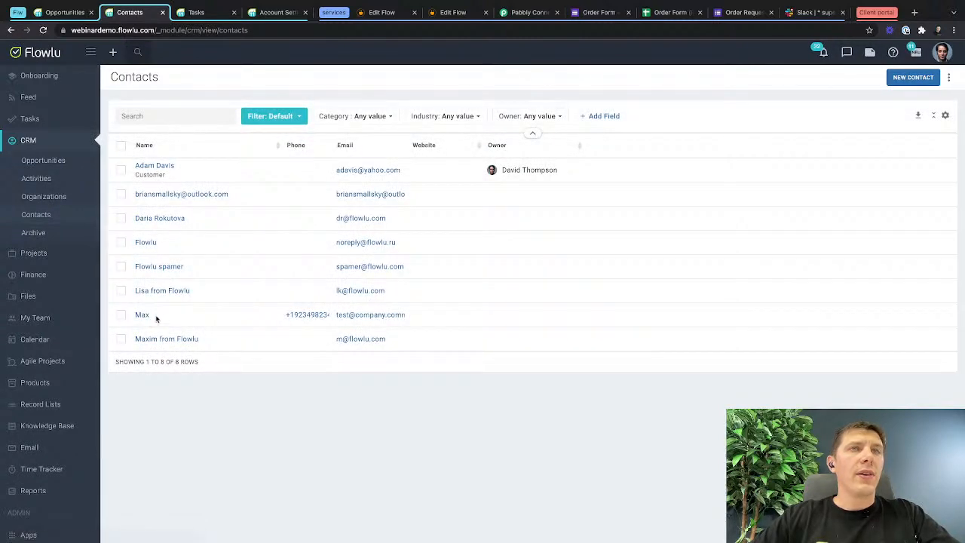
{"action": "left_click_drag", "start_coordinate": [331, 145], "coordinate": [359, 144]}
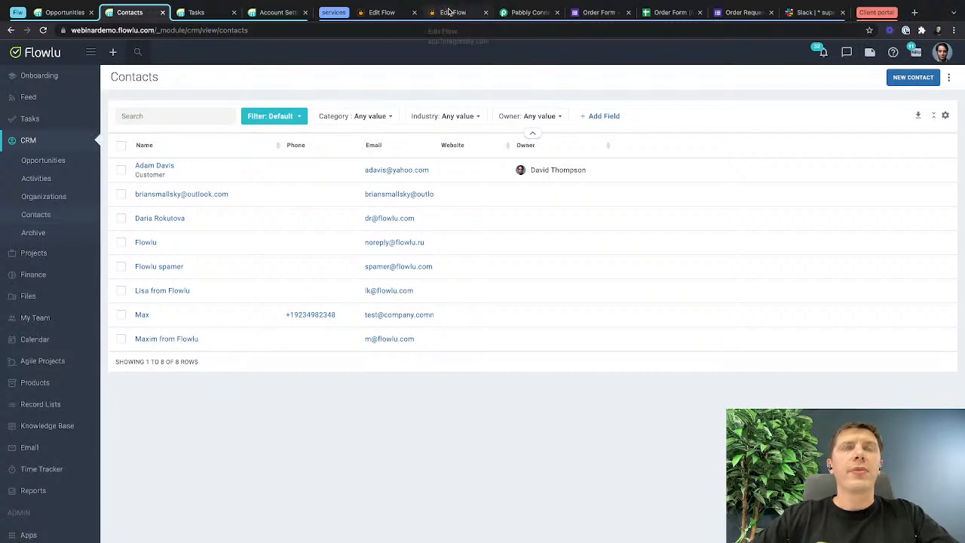
{"action": "left_click", "coordinate": [384, 13]}
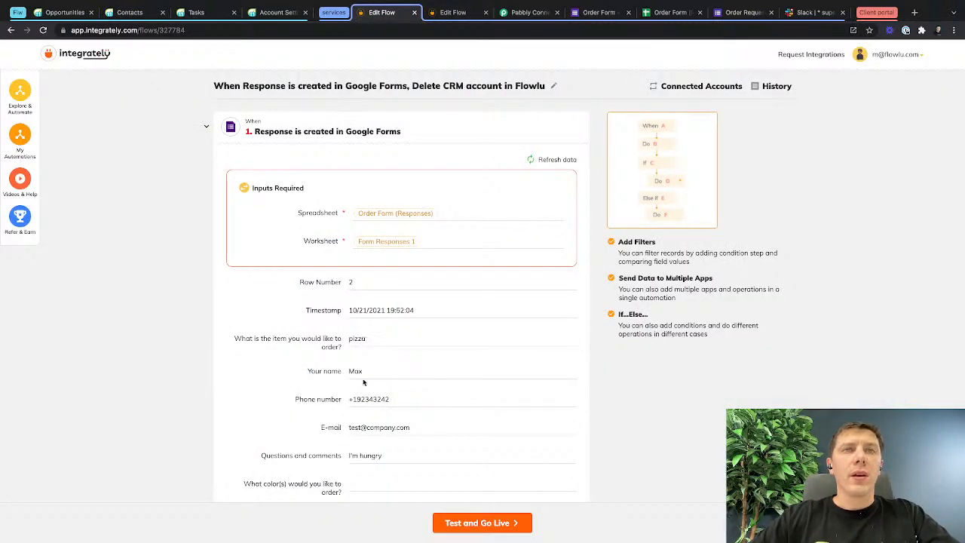
{"action": "scroll", "coordinate": [362, 381], "scroll_direction": "down", "scroll_amount": 3}
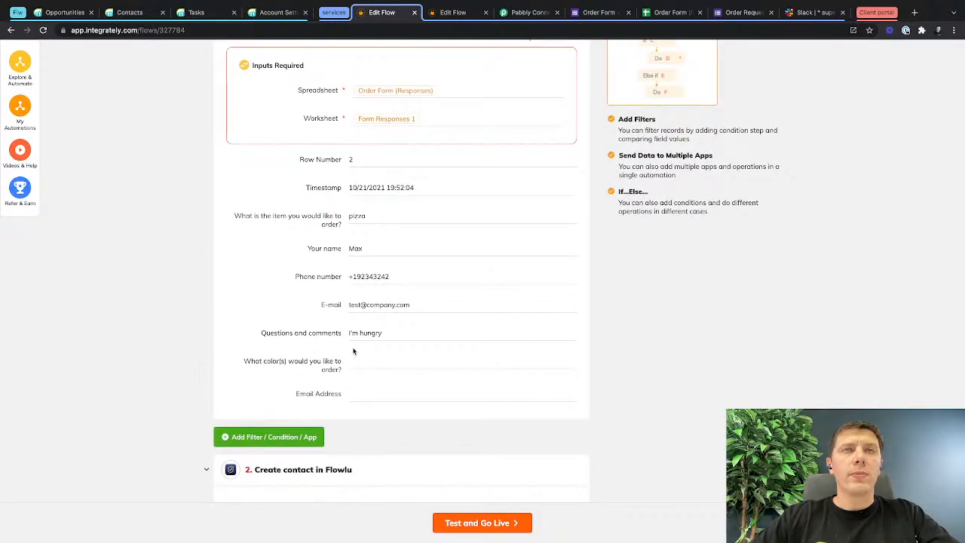
{"action": "scroll", "coordinate": [347, 338], "scroll_direction": "down", "scroll_amount": 3}
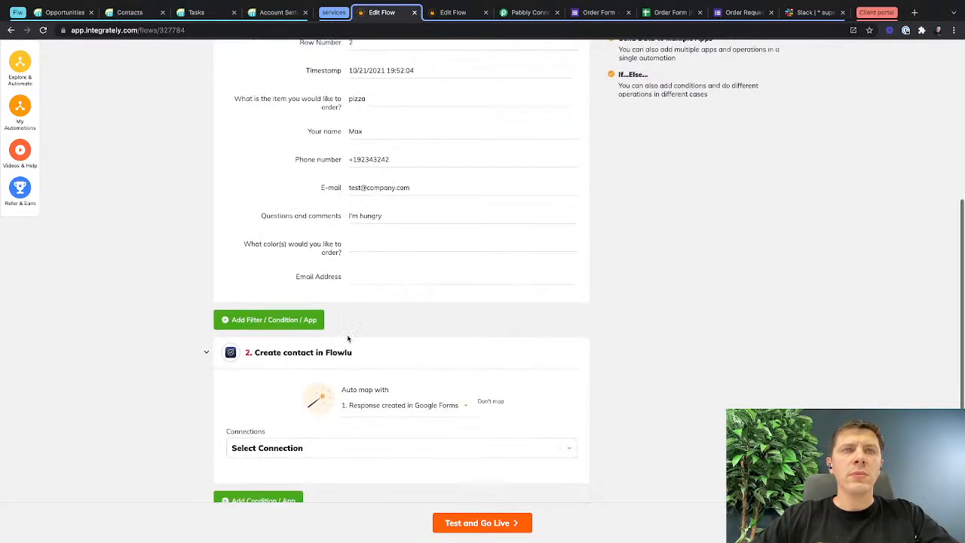
{"action": "scroll", "coordinate": [347, 337], "scroll_direction": "up", "scroll_amount": 1}
Return to the Integrately flow with the Create opportunity action and set the opportunity's Source to Website.
{"action": "left_click", "coordinate": [454, 13]}
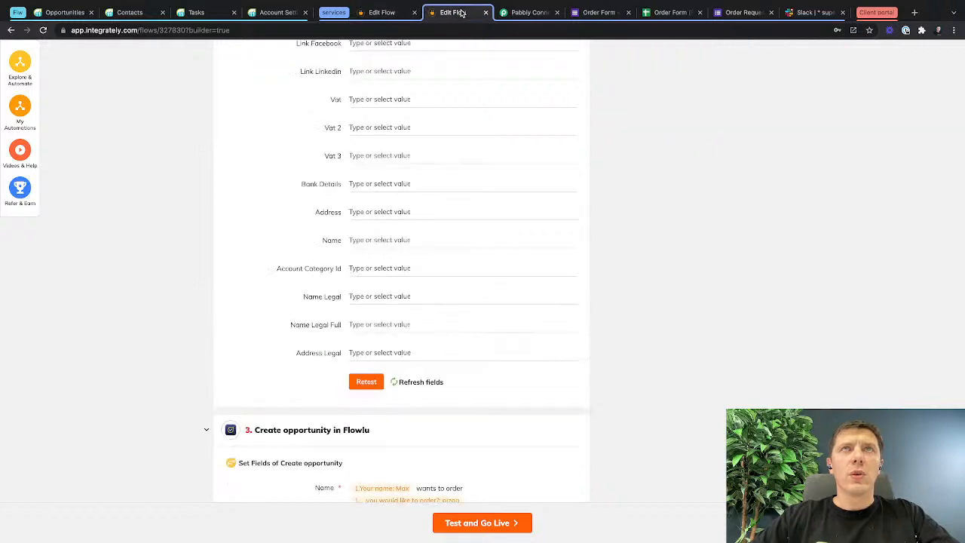
{"action": "scroll", "coordinate": [440, 317], "scroll_direction": "down", "scroll_amount": 9}
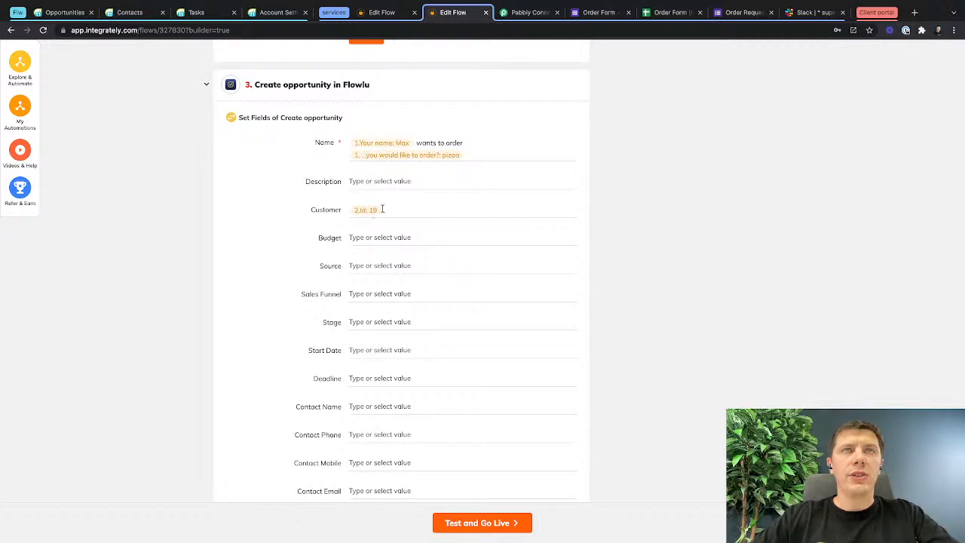
{"action": "left_click", "coordinate": [379, 237]}
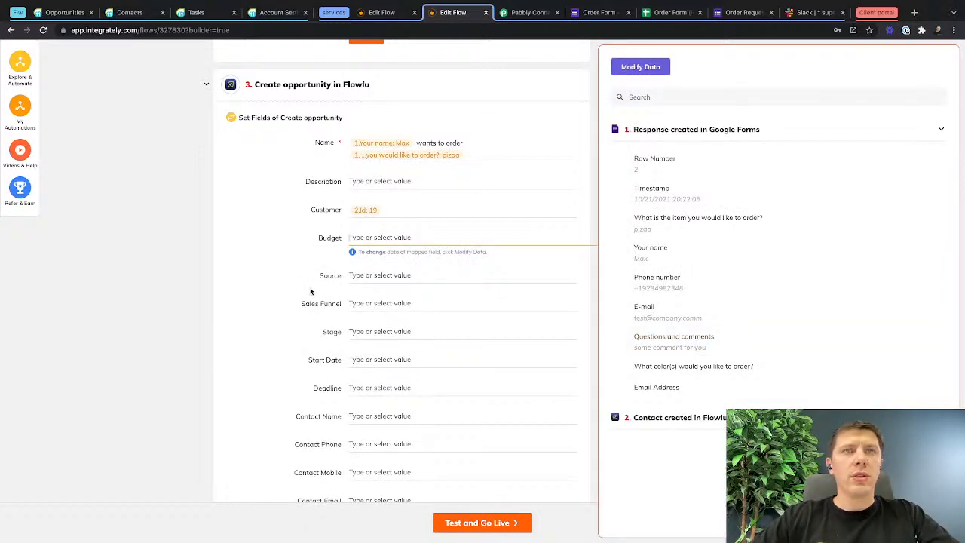
{"action": "scroll", "coordinate": [310, 290], "scroll_direction": "down", "scroll_amount": 2}
{"action": "left_click", "coordinate": [370, 198]}
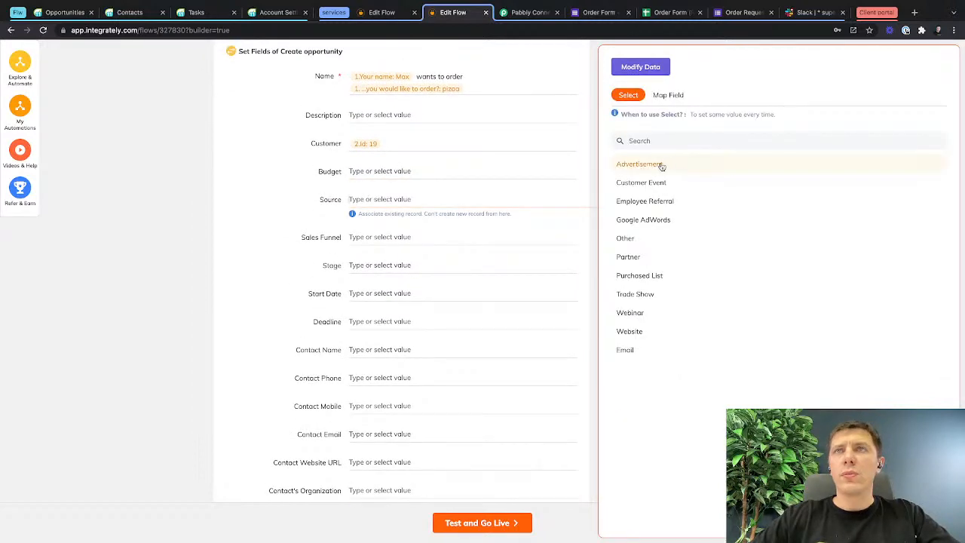
{"action": "left_click", "coordinate": [630, 331]}
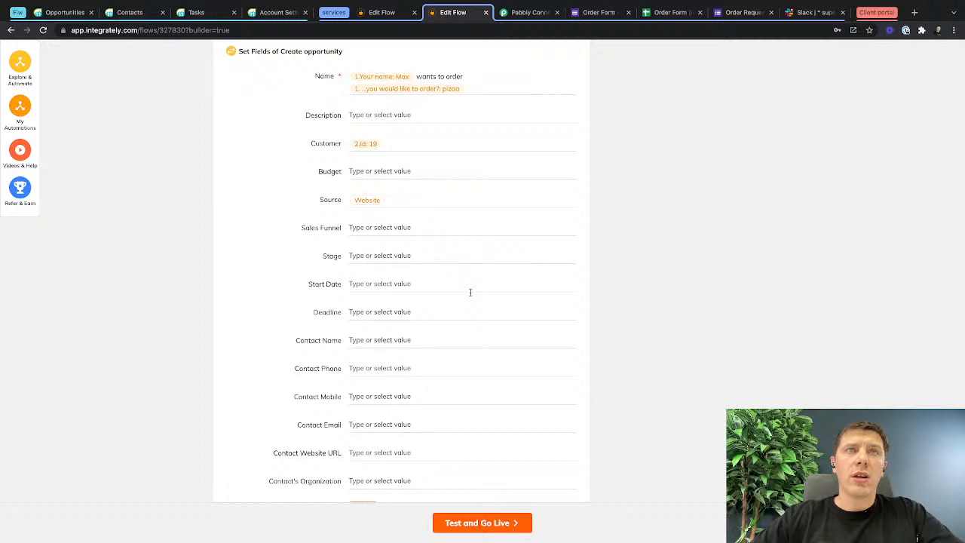
Set the opportunity's Sales Funnel to Sales Funnel and run the test of the Create opportunity action.
{"action": "left_click", "coordinate": [363, 226]}
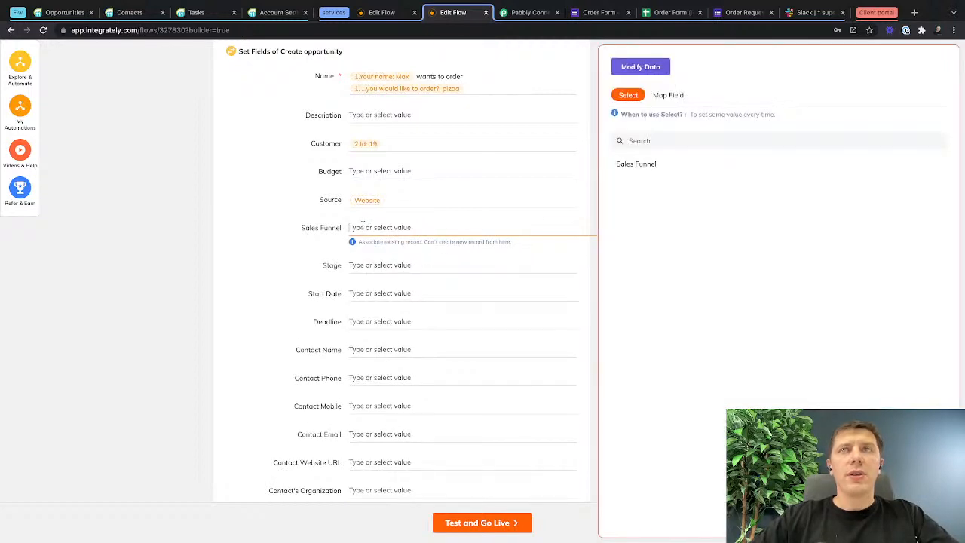
{"action": "left_click", "coordinate": [668, 164]}
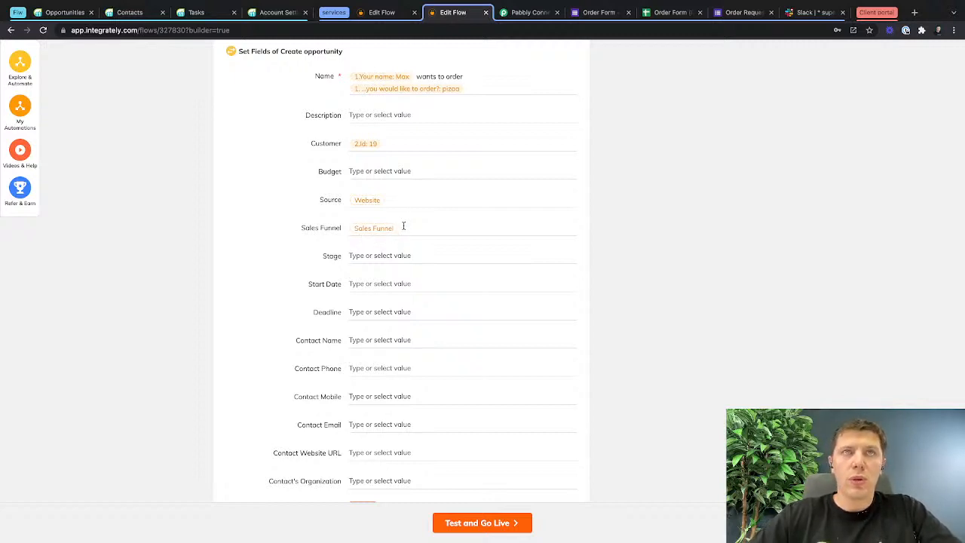
{"action": "scroll", "coordinate": [376, 314], "scroll_direction": "down", "scroll_amount": 2}
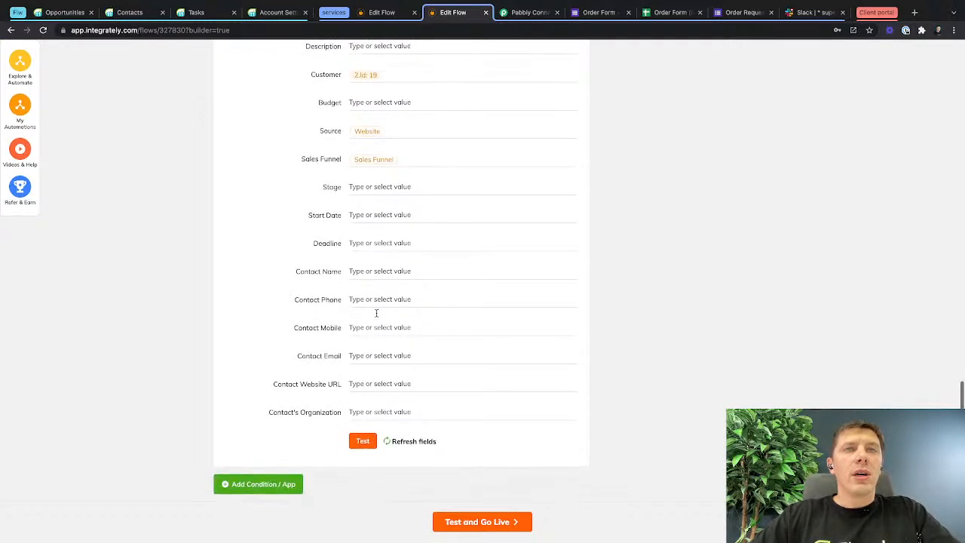
{"action": "scroll", "coordinate": [368, 360], "scroll_direction": "up", "scroll_amount": 7}
{"action": "scroll", "coordinate": [369, 361], "scroll_direction": "down", "scroll_amount": 7}
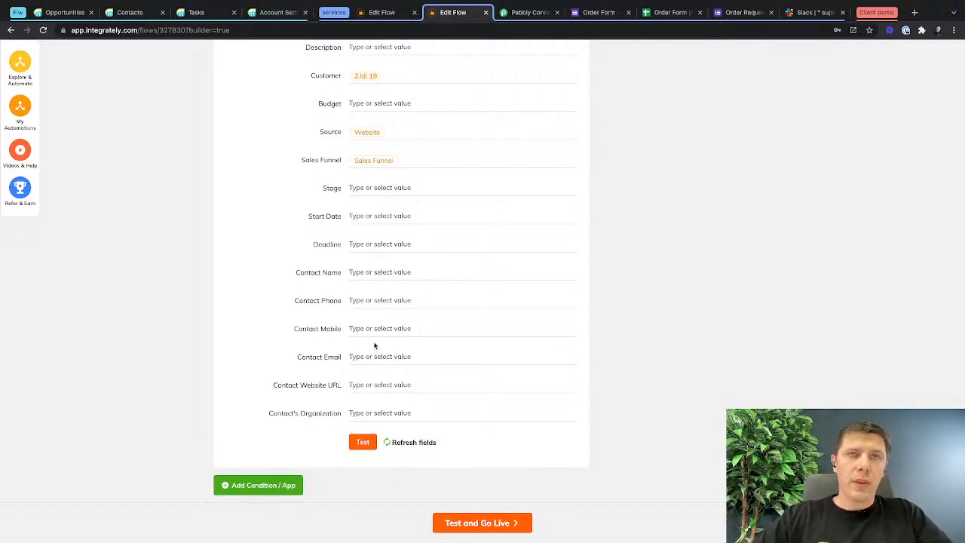
{"action": "left_click", "coordinate": [360, 442]}
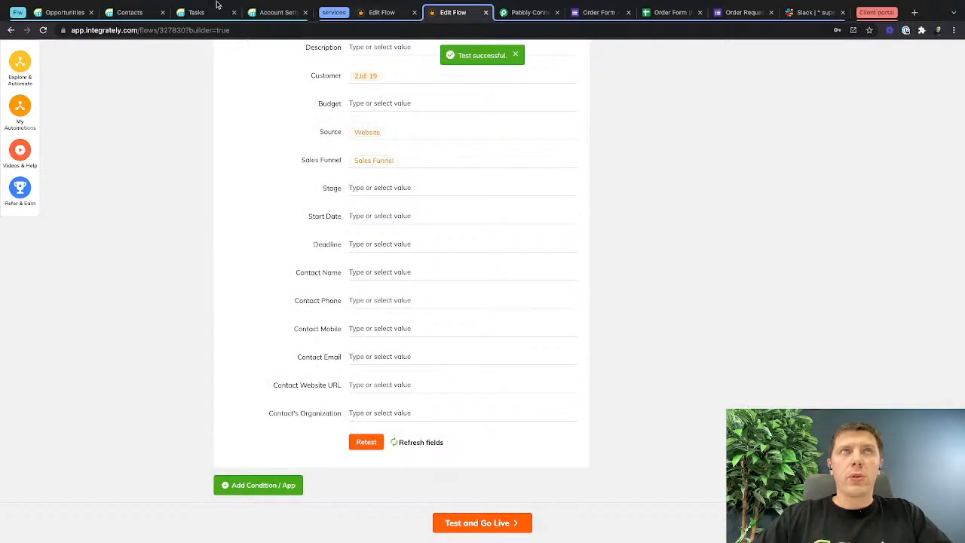
Switch to the Flowlu opportunities board and mark all notifications as read.
{"action": "left_click", "coordinate": [70, 12]}
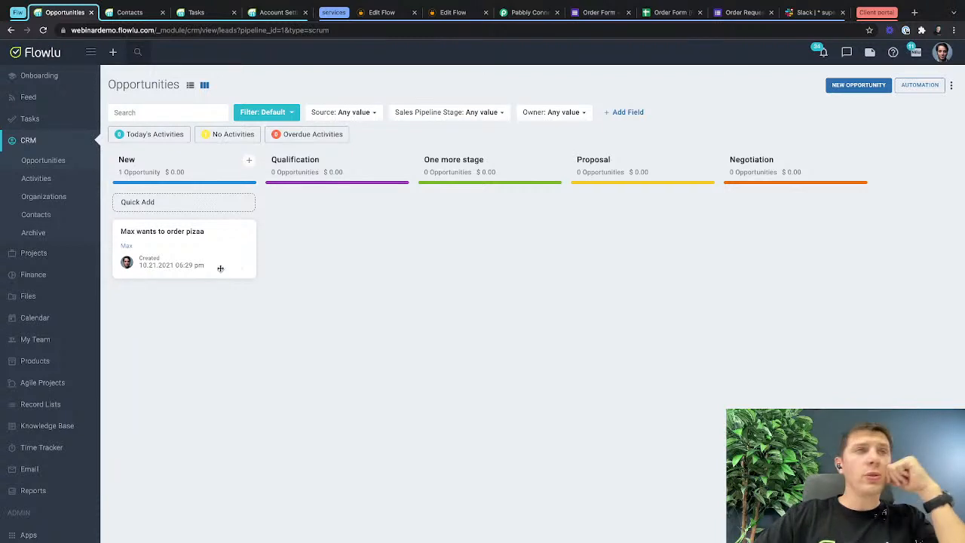
{"action": "left_click", "coordinate": [823, 52]}
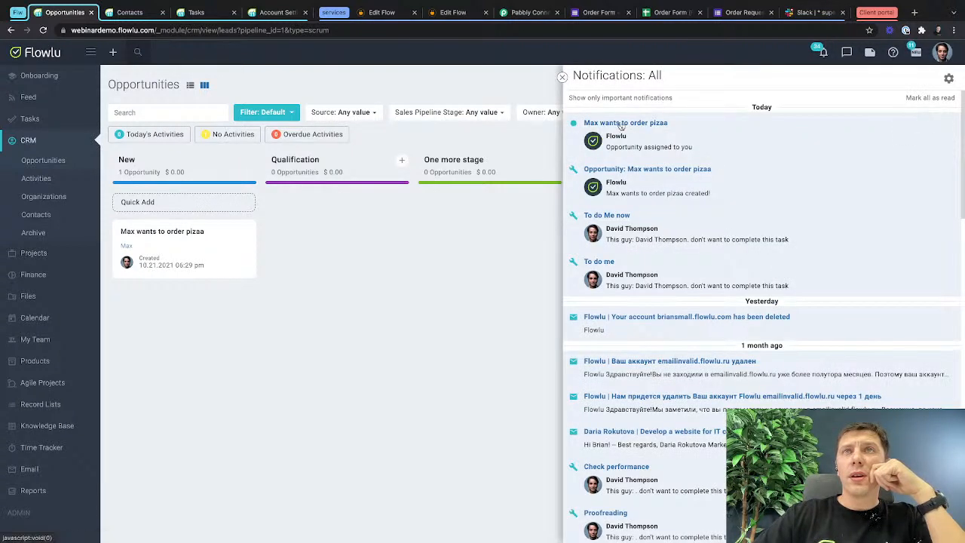
{"action": "left_click", "coordinate": [938, 98]}
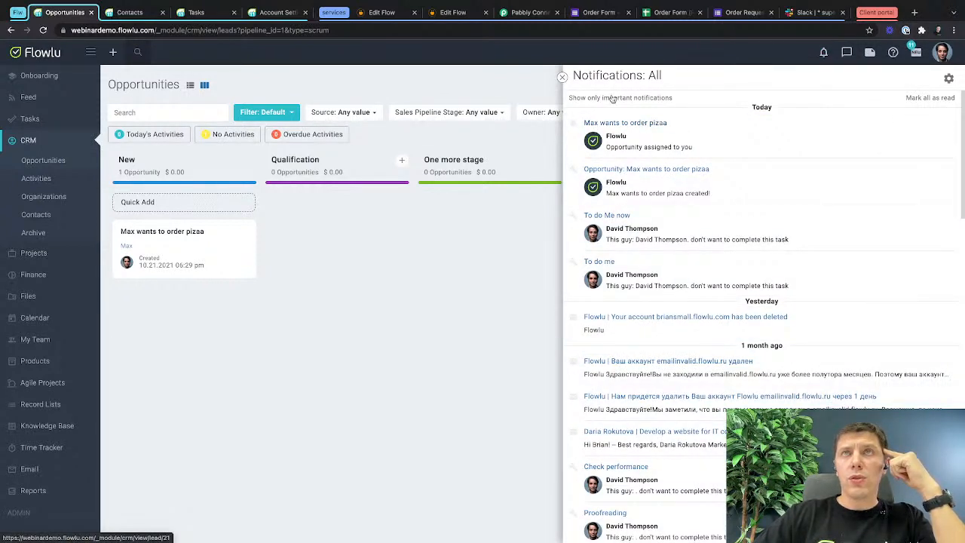
{"action": "left_click", "coordinate": [561, 77]}
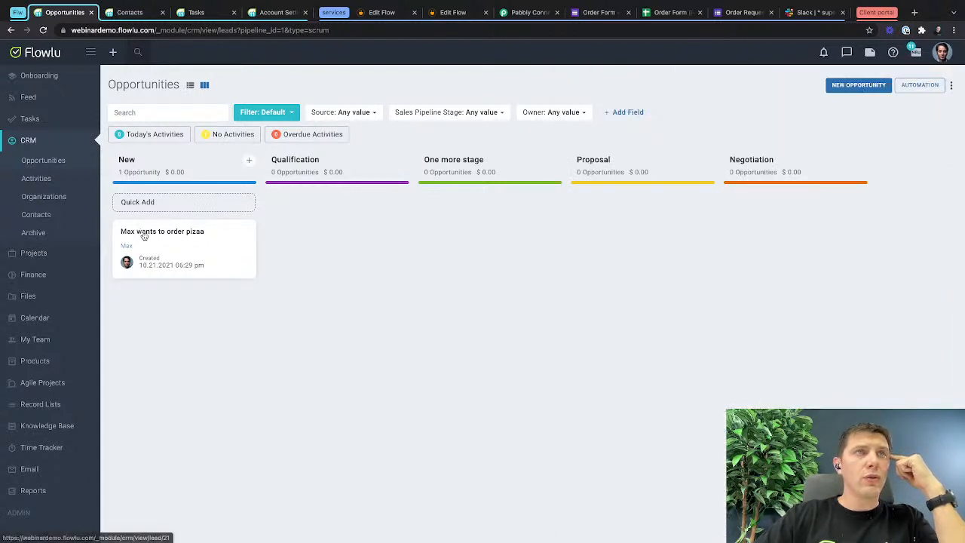
Open the test opportunity in the New stage and check its linked customer contact and that contact's opportunities.
{"action": "left_click", "coordinate": [173, 232]}
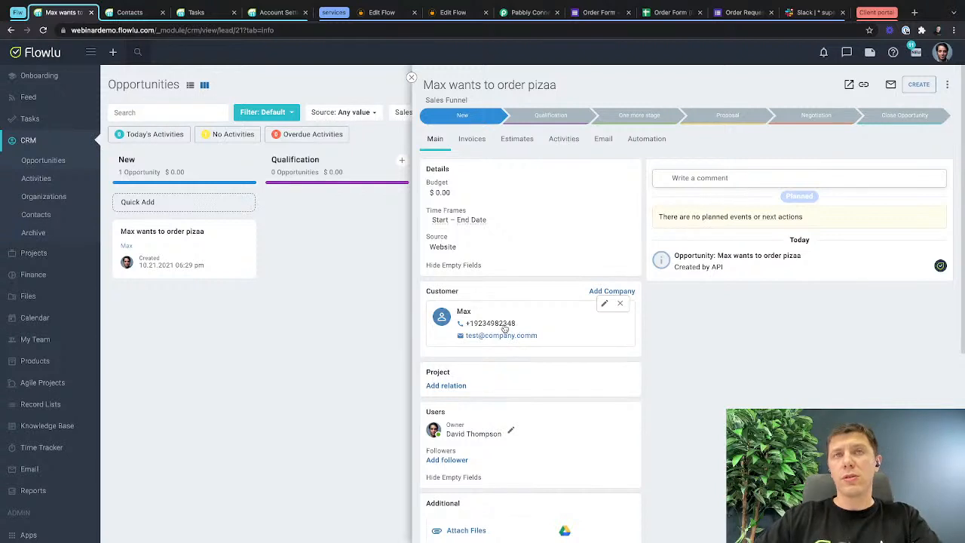
{"action": "left_click", "coordinate": [465, 313]}
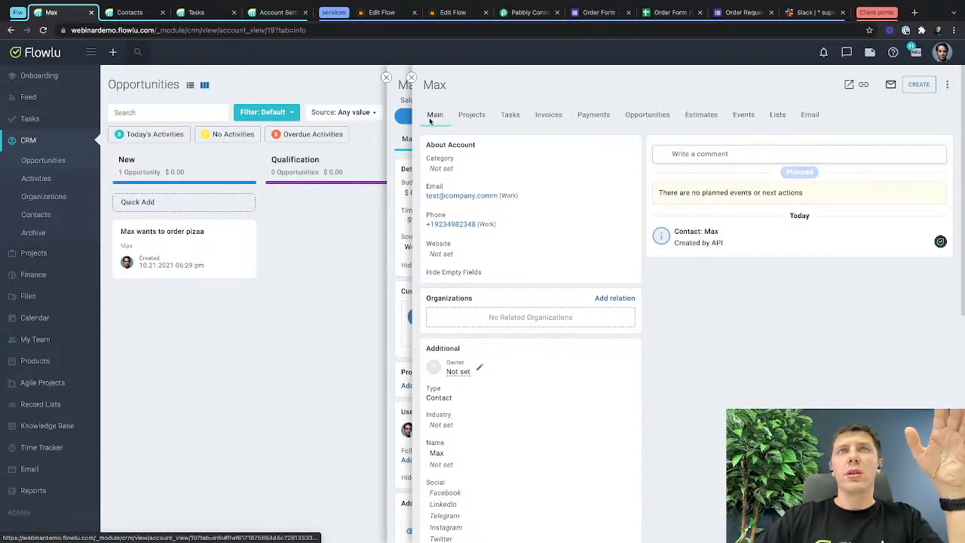
{"action": "left_click_drag", "start_coordinate": [646, 113], "coordinate": [479, 117]}
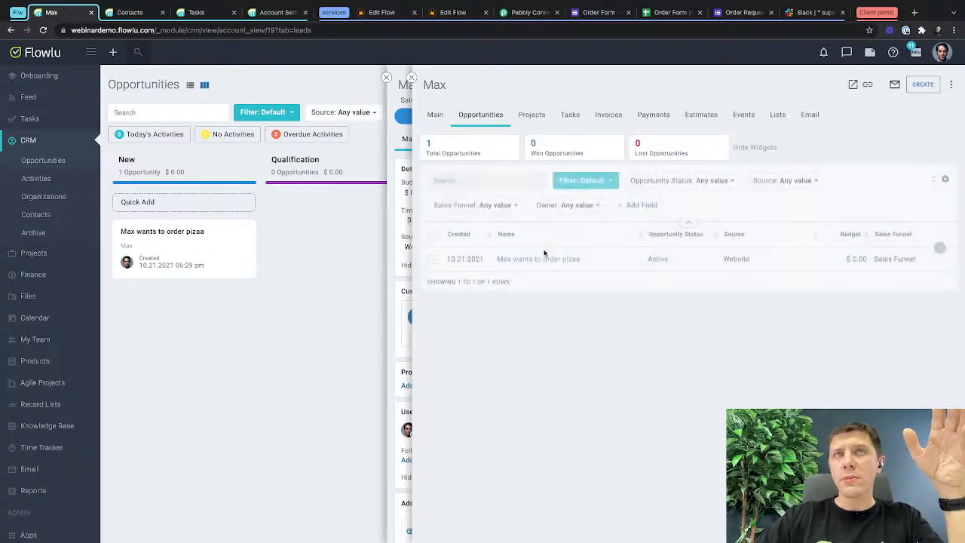
{"action": "left_click", "coordinate": [411, 78]}
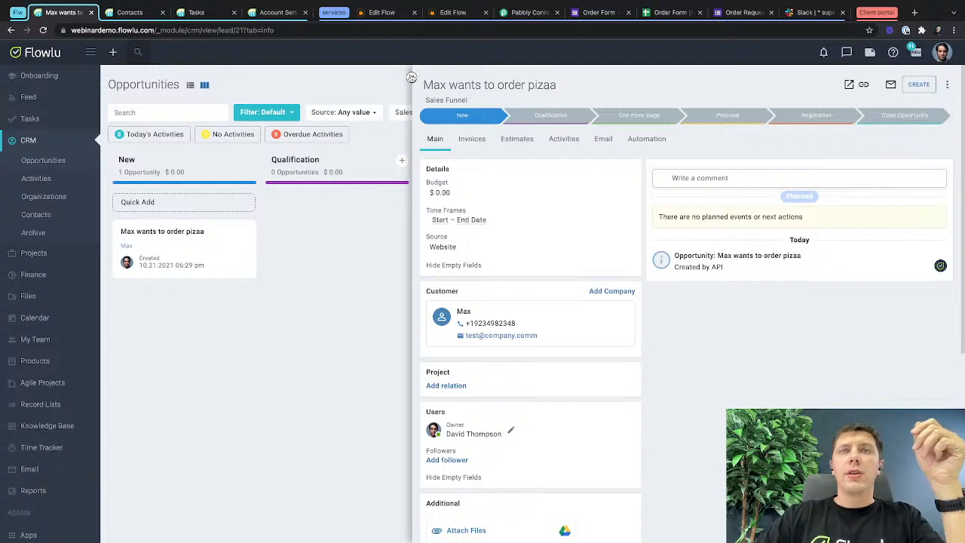
Review the automation rules set for the test opportunity's pipeline stages, then close the opportunity.
{"action": "left_click", "coordinate": [654, 140]}
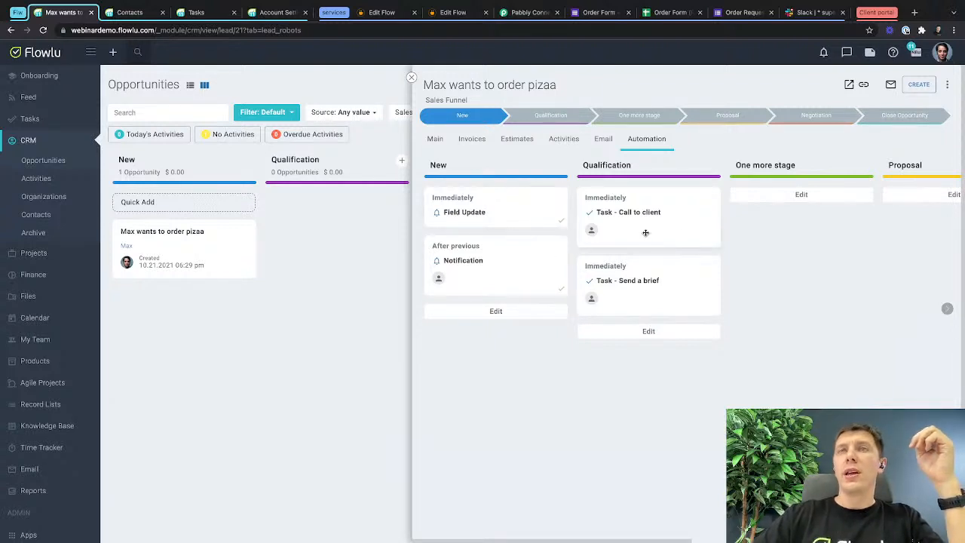
{"action": "scroll", "coordinate": [680, 224], "scroll_direction": "right", "scroll_amount": 3}
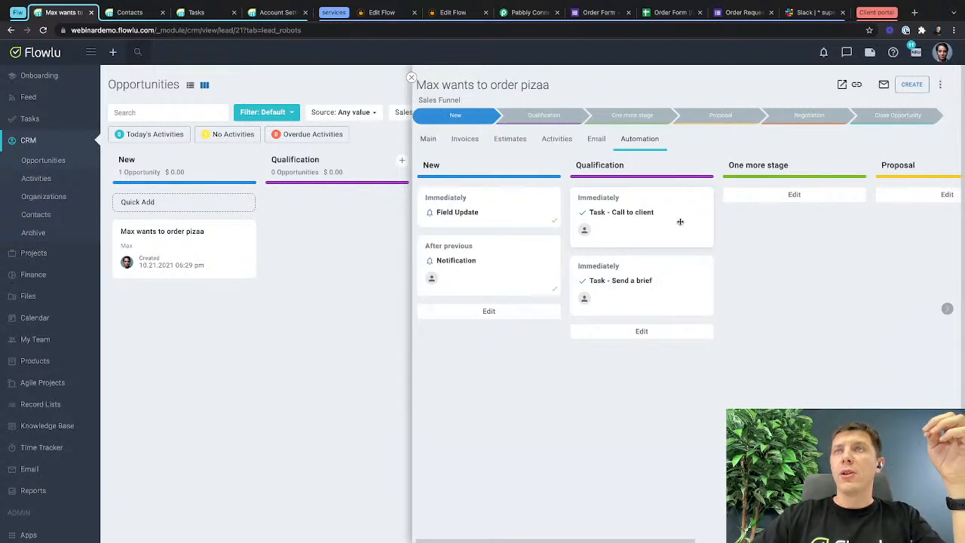
{"action": "scroll", "coordinate": [680, 224], "scroll_direction": "left", "scroll_amount": 3}
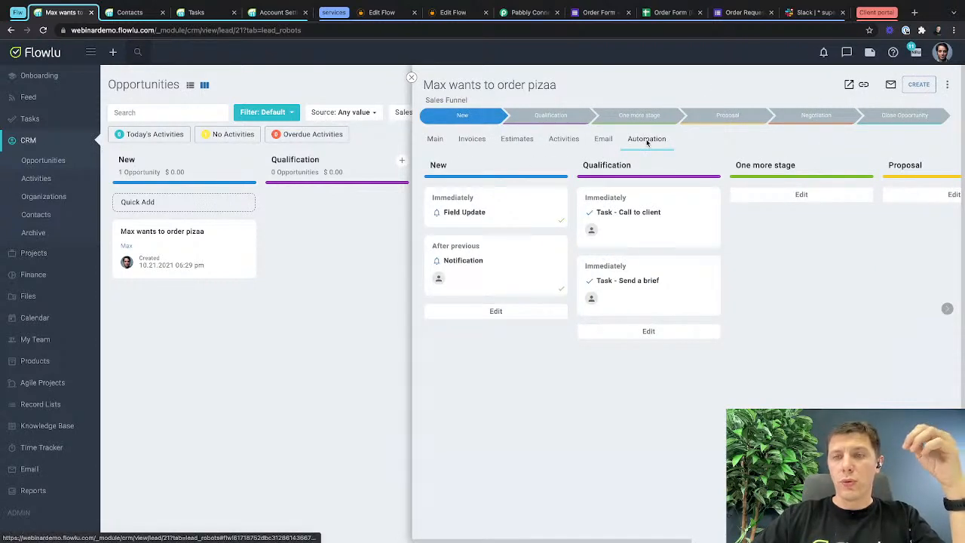
{"action": "left_click", "coordinate": [430, 141]}
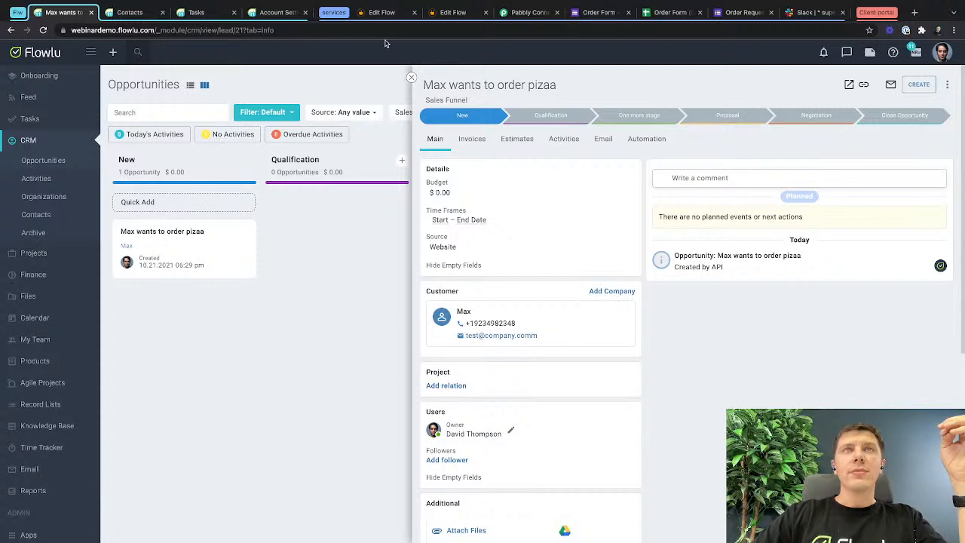
{"action": "left_click", "coordinate": [412, 78]}
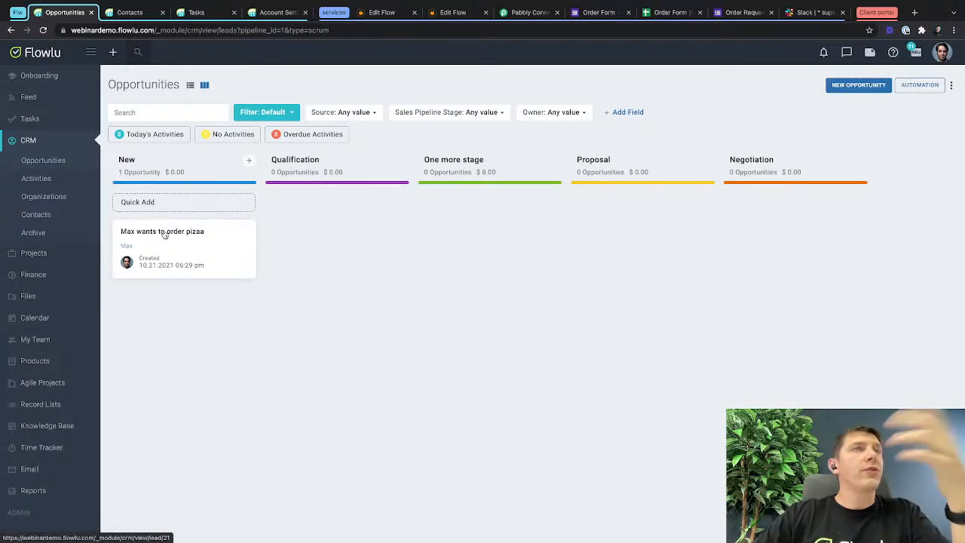
Return to the Integrately flow, run the live tests of the contact and opportunity steps, and activate the automation.
{"action": "left_click", "coordinate": [451, 13]}
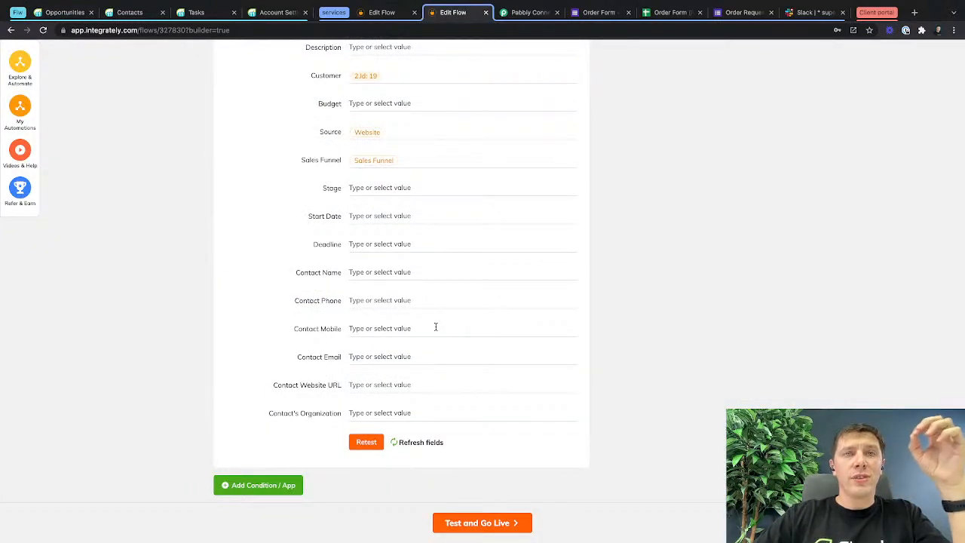
{"action": "left_click", "coordinate": [475, 522]}
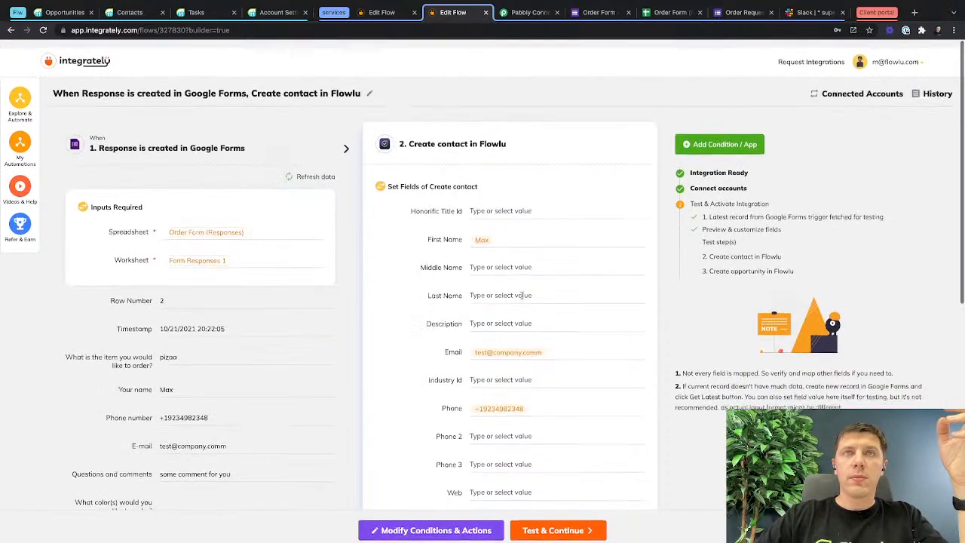
{"action": "left_click", "coordinate": [561, 520]}
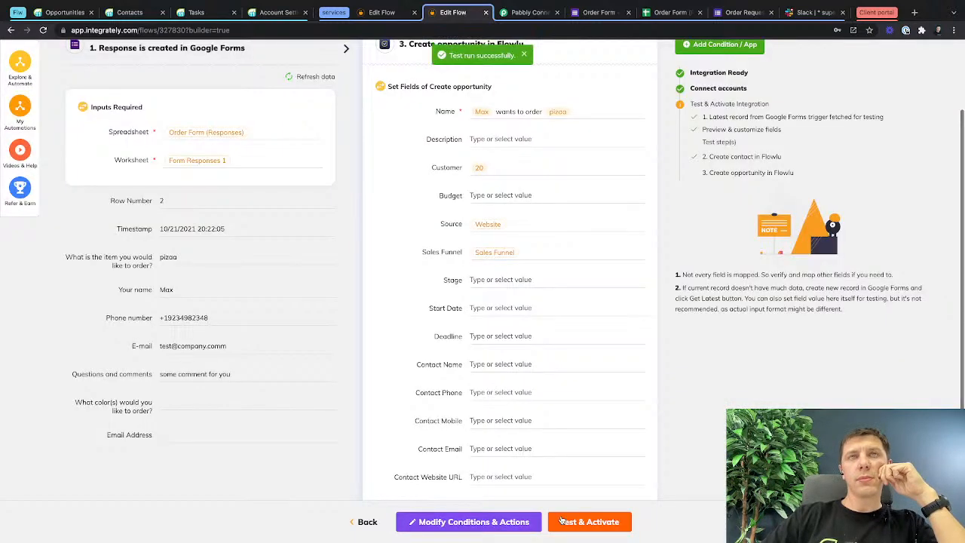
{"action": "left_click", "coordinate": [592, 522]}
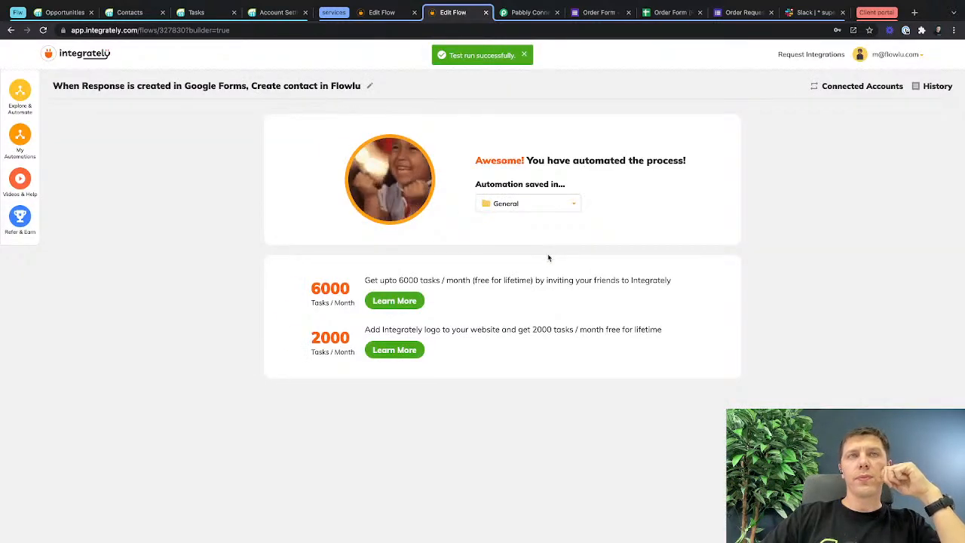
Reload the opportunities in Flowlu, show them as a list, and delete both test opportunities.
{"action": "left_click", "coordinate": [75, 15]}
{"action": "left_click", "coordinate": [43, 31]}
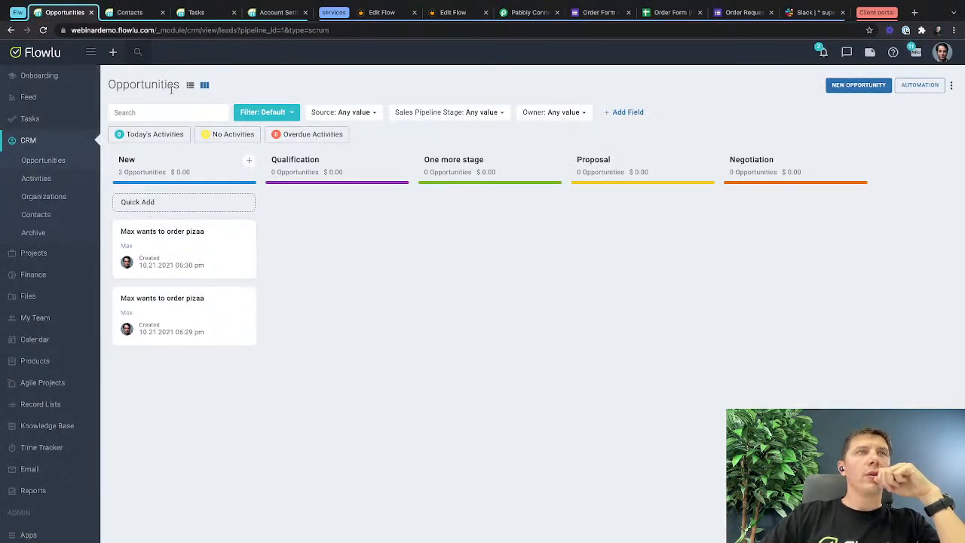
{"action": "left_click", "coordinate": [190, 86]}
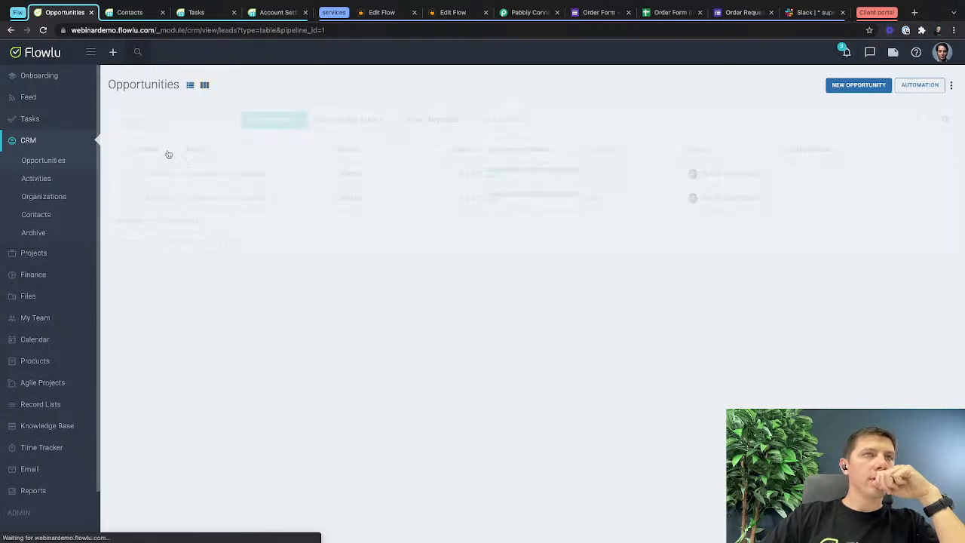
{"action": "left_click", "coordinate": [121, 149]}
{"action": "left_click", "coordinate": [121, 262]}
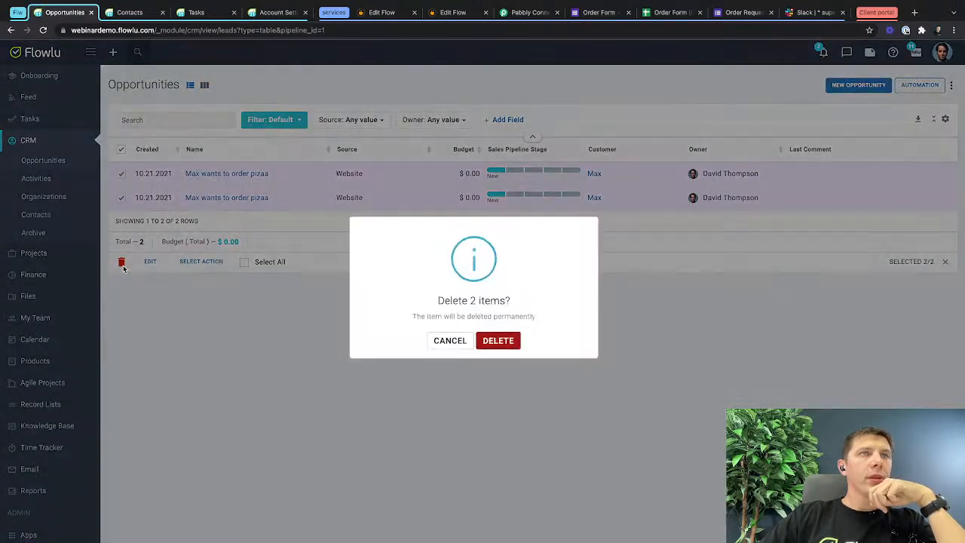
{"action": "left_click", "coordinate": [501, 340]}
Merge the duplicate test contacts matched by email in the CRM contacts and check the merged contact's details.
{"action": "left_click", "coordinate": [61, 215]}
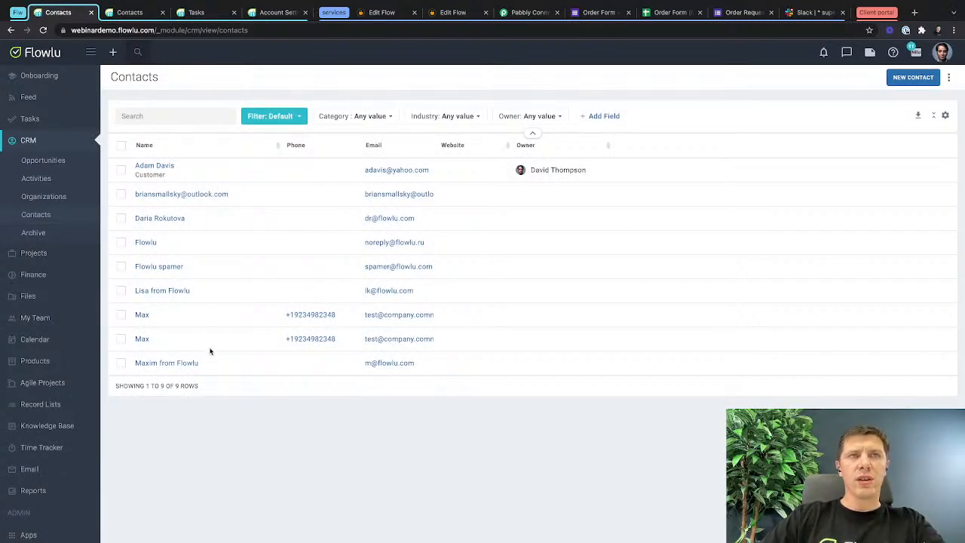
{"action": "left_click", "coordinate": [947, 81]}
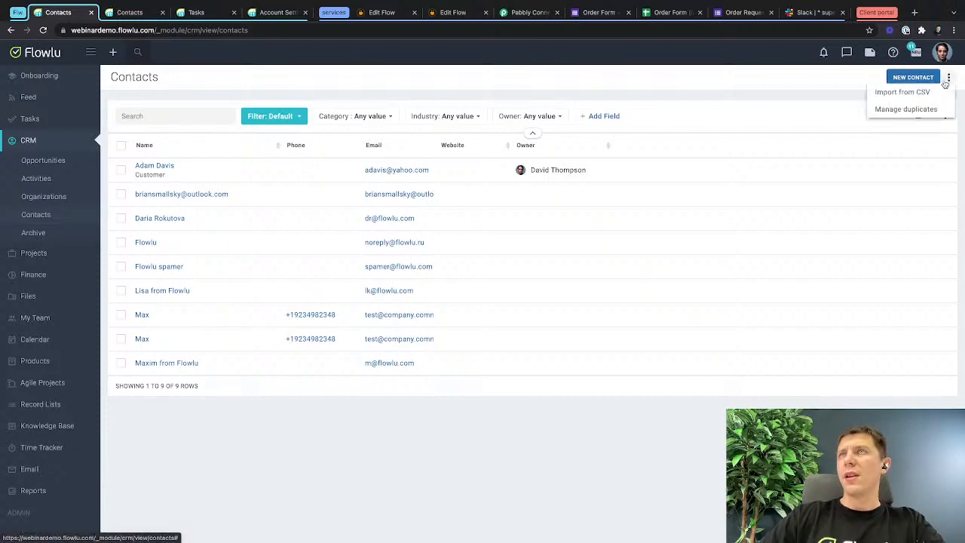
{"action": "left_click", "coordinate": [925, 111]}
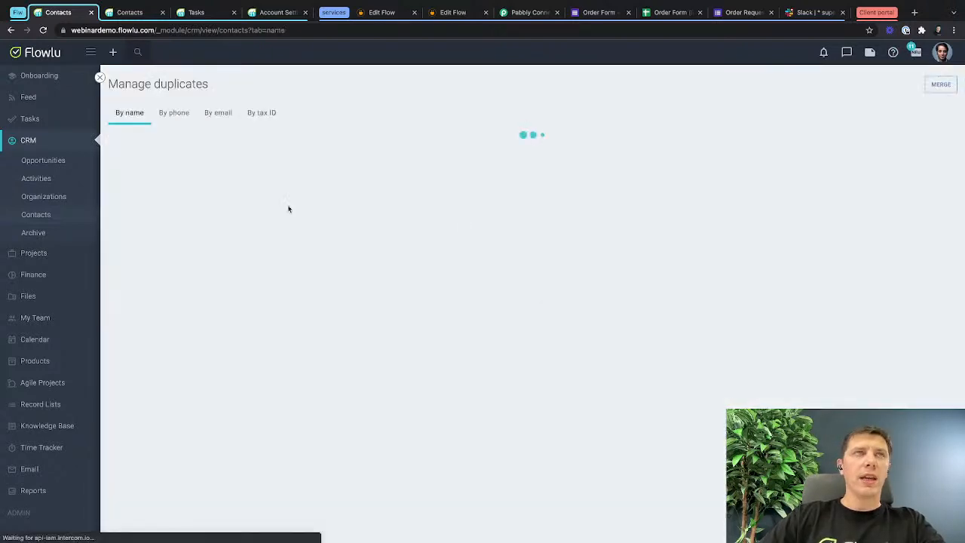
{"action": "left_click", "coordinate": [168, 113]}
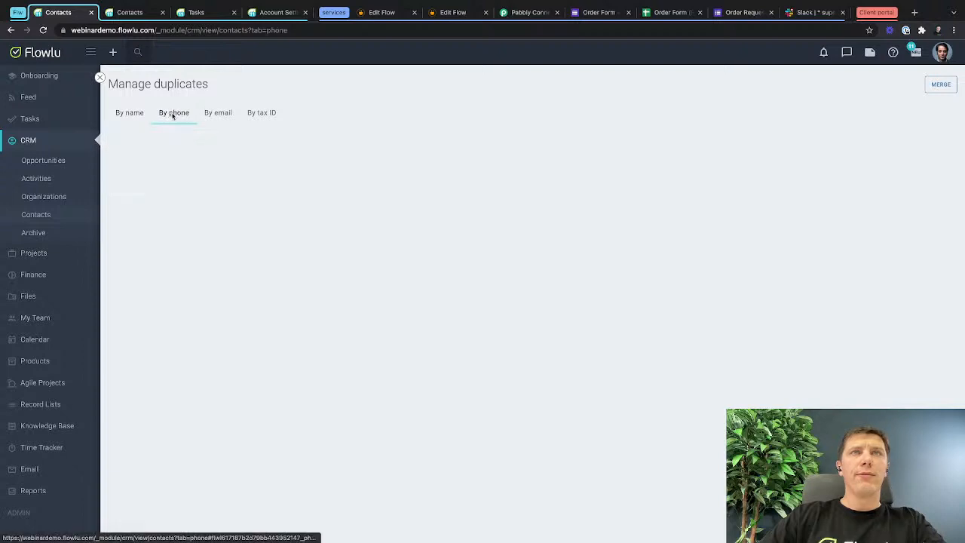
{"action": "left_click", "coordinate": [216, 113]}
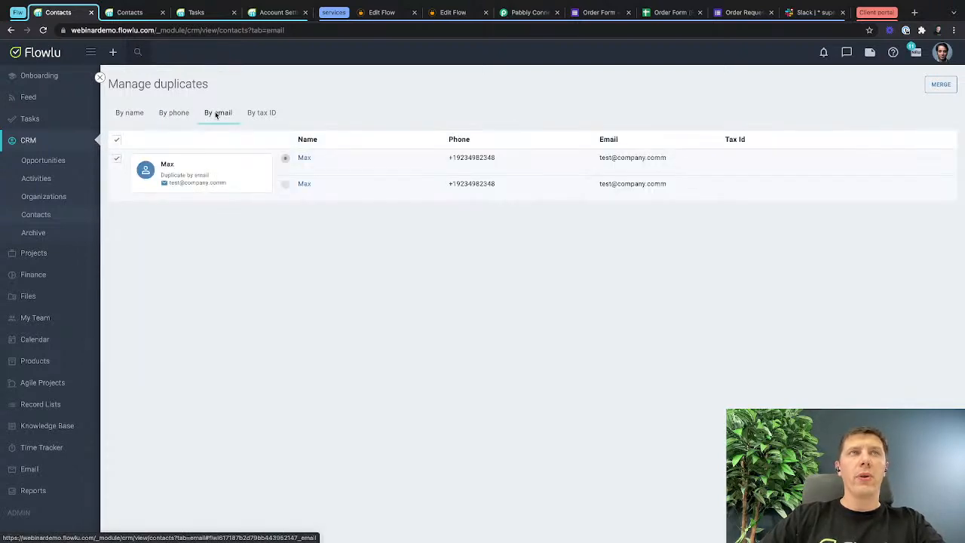
{"action": "left_click", "coordinate": [942, 84]}
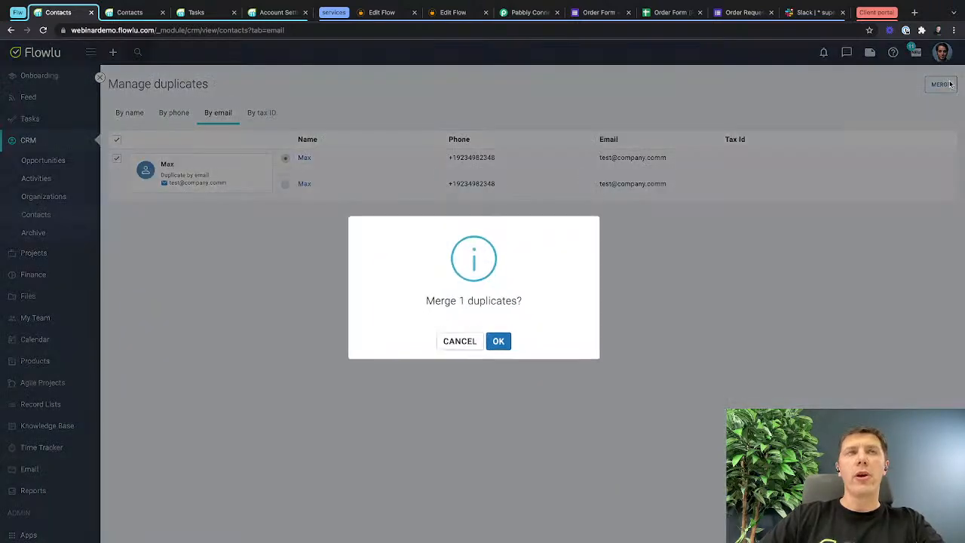
{"action": "left_click", "coordinate": [498, 340]}
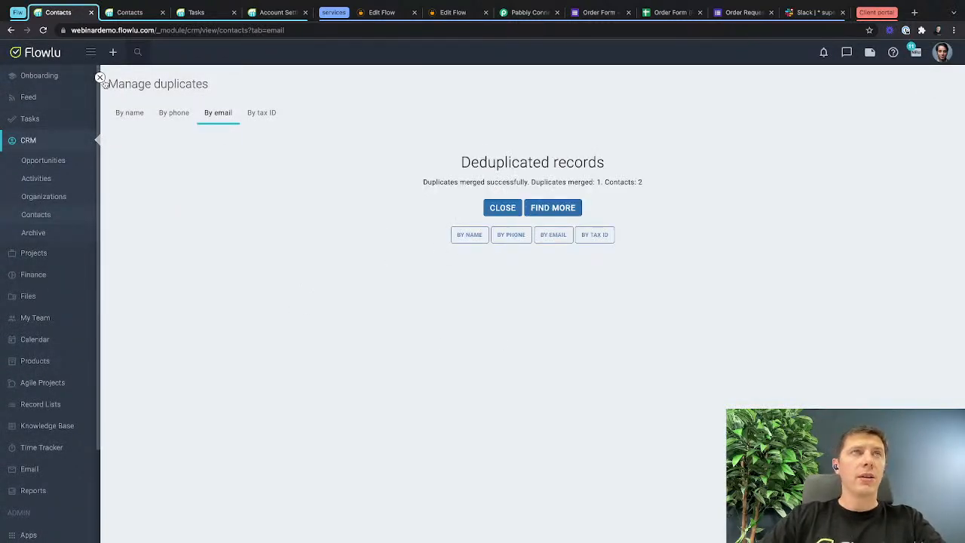
{"action": "left_click", "coordinate": [100, 77]}
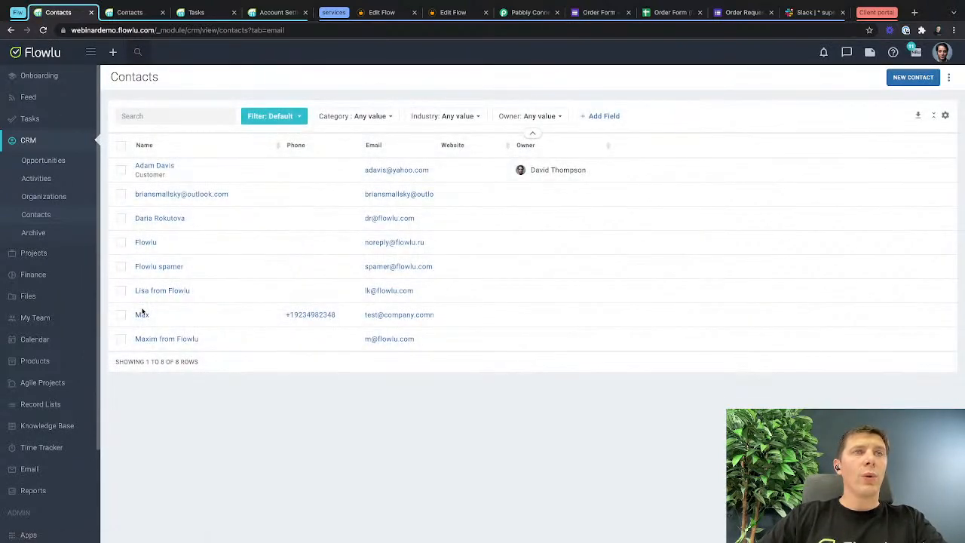
{"action": "left_click", "coordinate": [142, 314]}
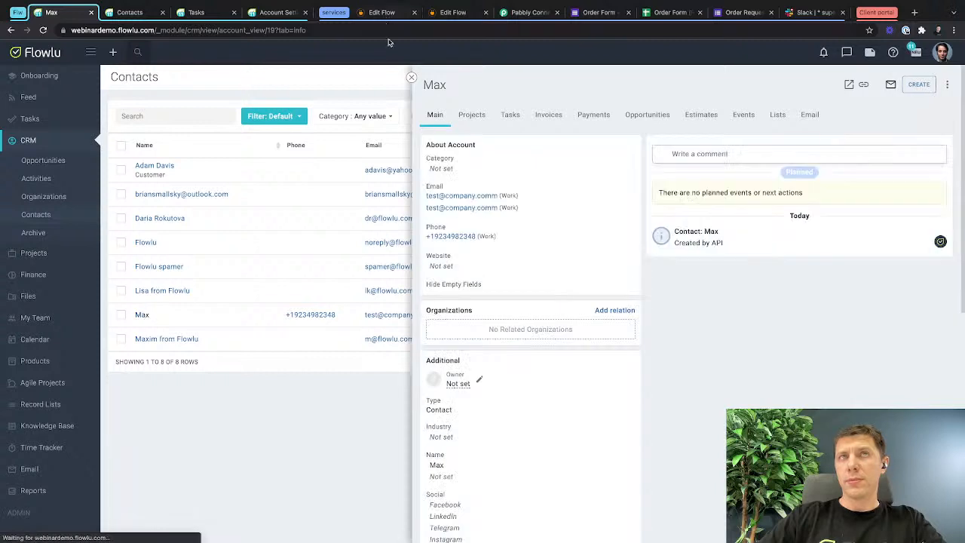
{"action": "left_click", "coordinate": [411, 77]}
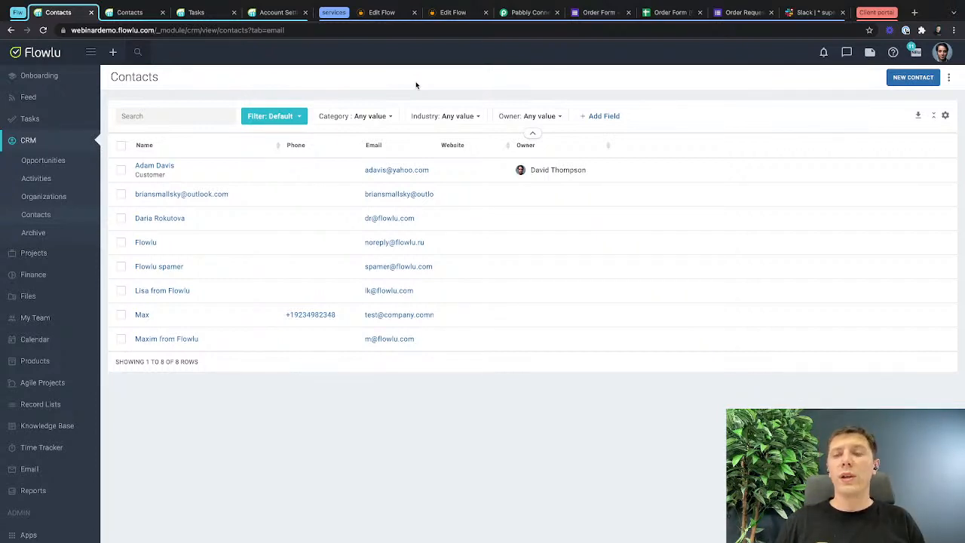
Return to Integrately and show the list of saved automations.
{"action": "left_click", "coordinate": [450, 13]}
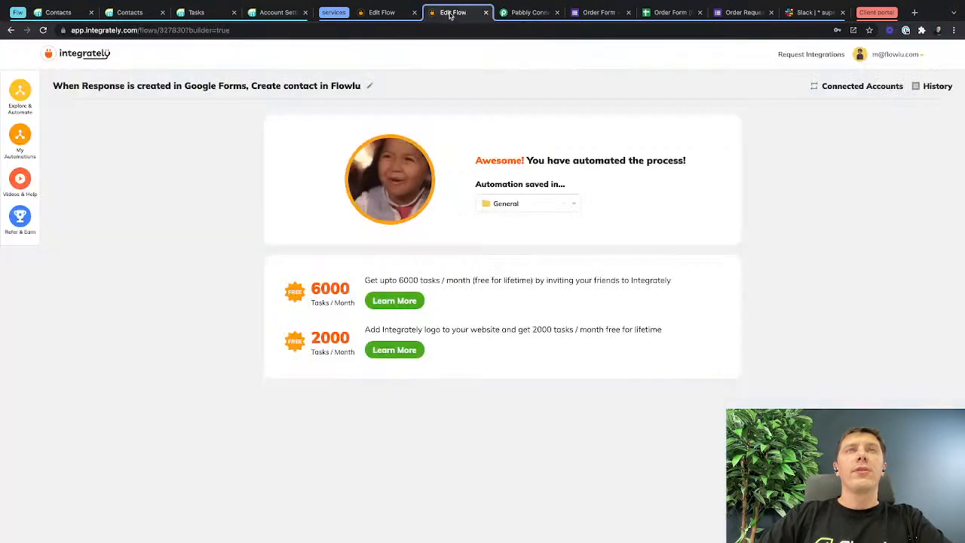
{"action": "left_click", "coordinate": [21, 137]}
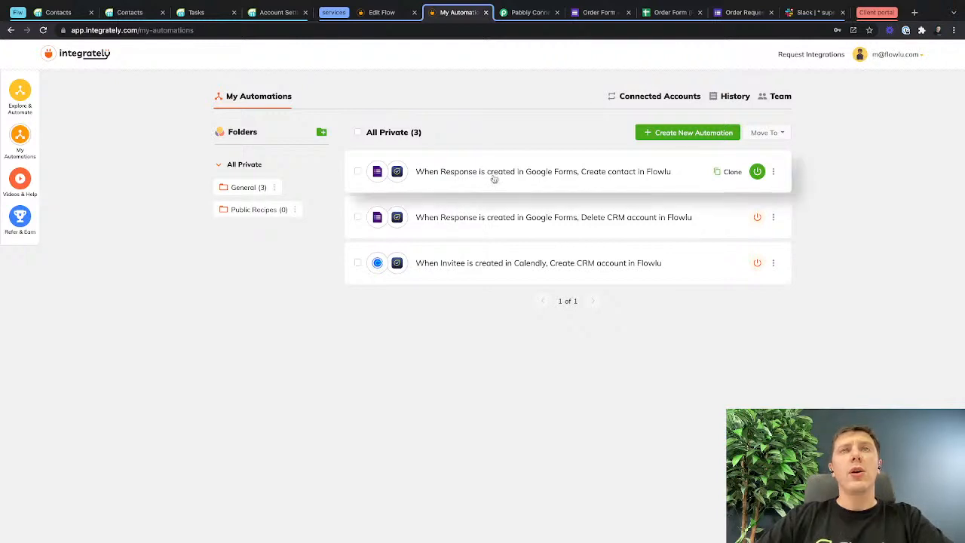
In the Google Forms order request, enter MacBook as the item to order and fill in the customer's name.
{"action": "left_click", "coordinate": [739, 13]}
{"action": "left_click", "coordinate": [367, 322]}
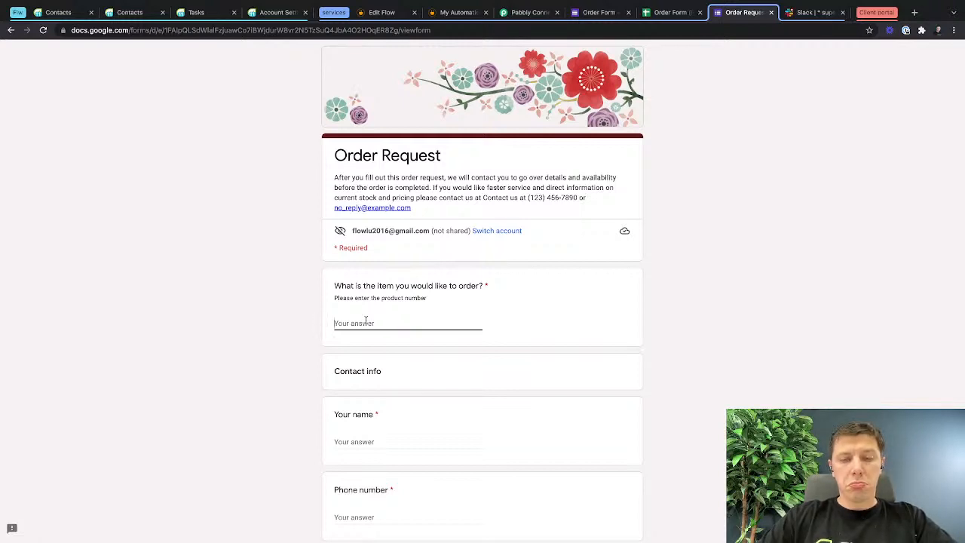
{"action": "type", "text": "MacBook"}
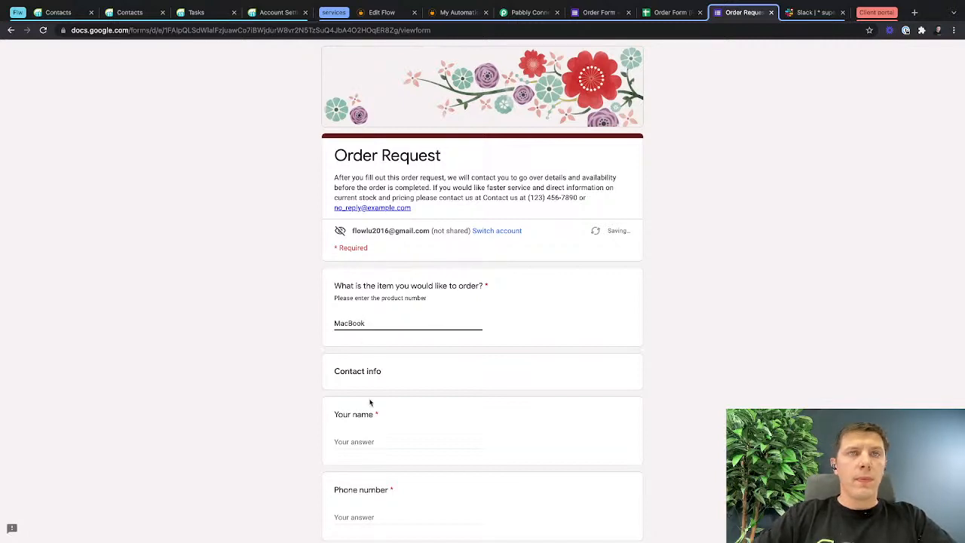
{"action": "left_click", "coordinate": [359, 441]}
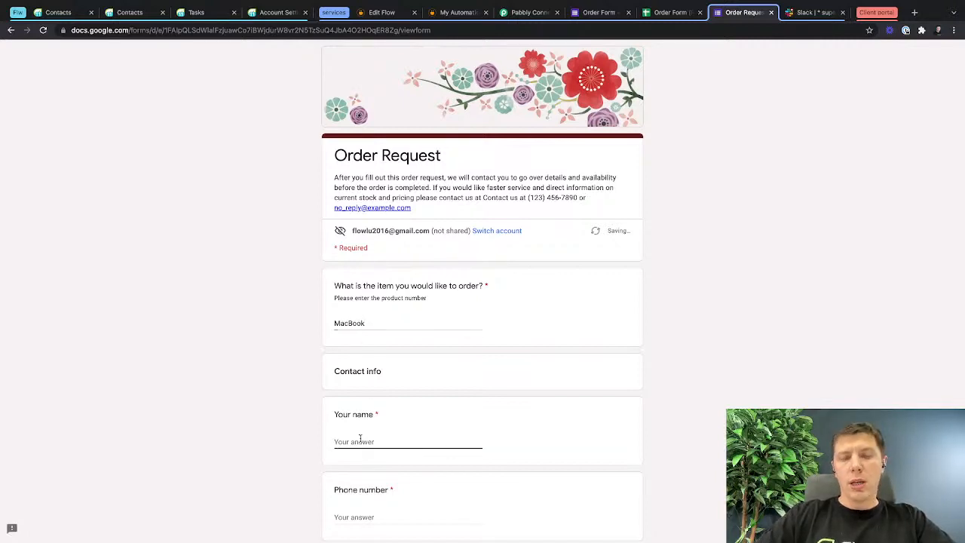
{"action": "scroll", "coordinate": [360, 442], "scroll_direction": "down", "scroll_amount": 1}
{"action": "type", "text": "J"}
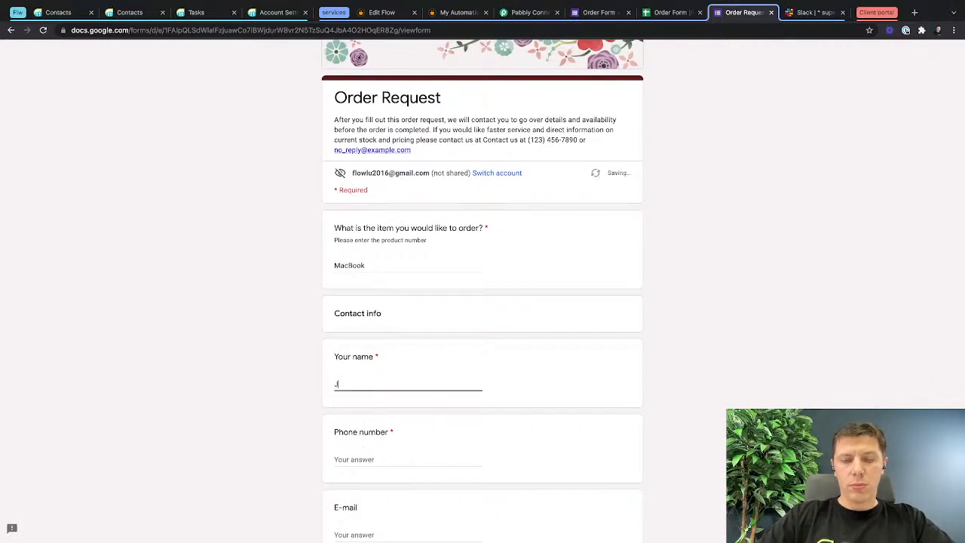
{"action": "type", "text": "ohn"}
Fill in the customer's phone number and e-mail in the order request's contact info.
{"action": "scroll", "coordinate": [366, 402], "scroll_direction": "down", "scroll_amount": 1}
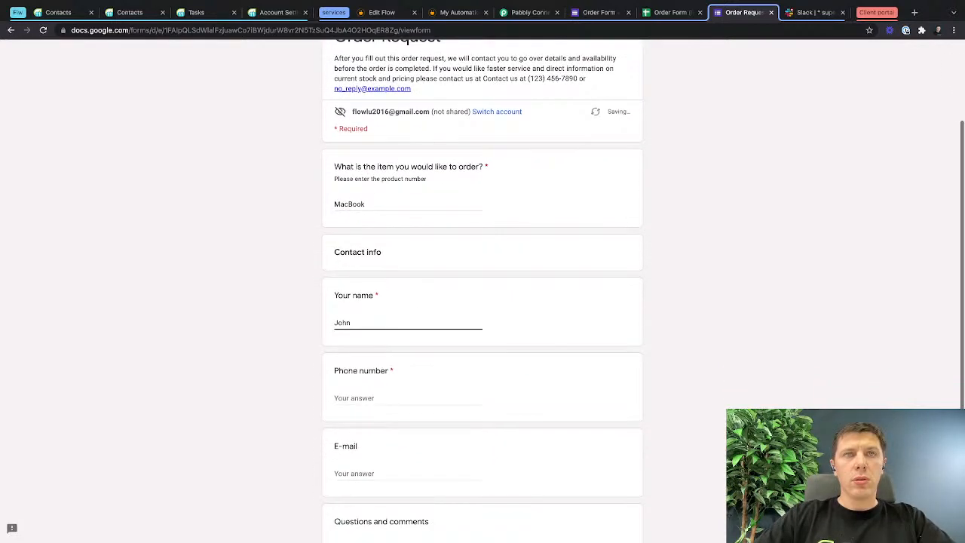
{"action": "left_click", "coordinate": [366, 403]}
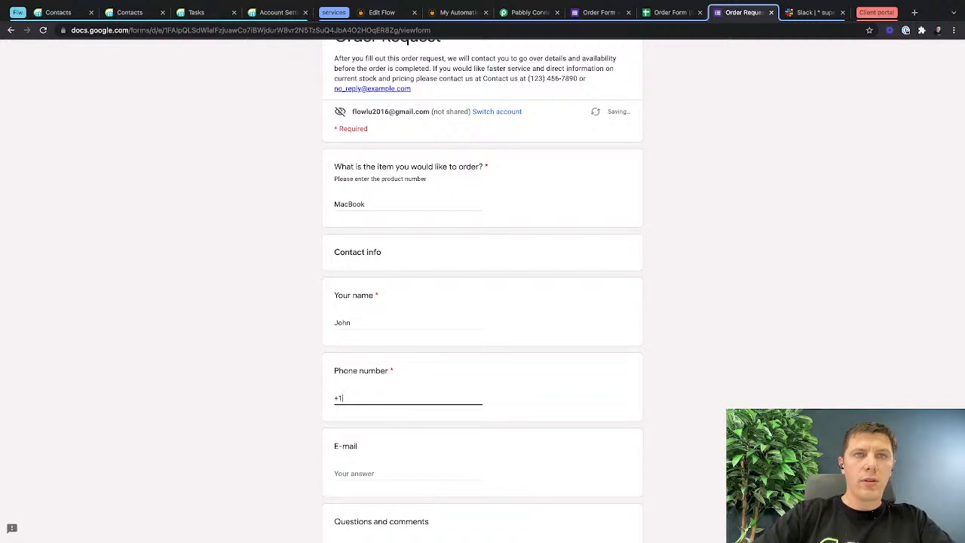
{"action": "scroll", "coordinate": [366, 407], "scroll_direction": "down", "scroll_amount": 1}
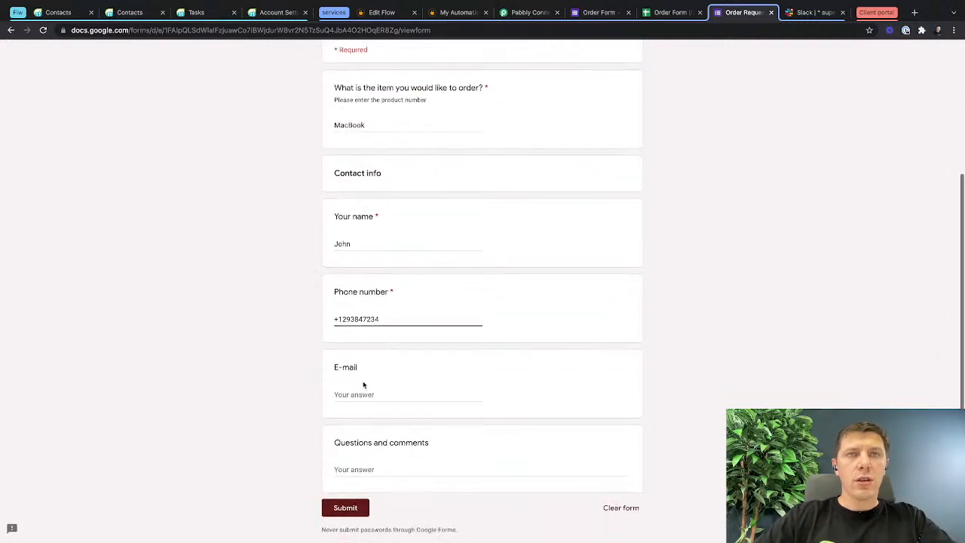
{"action": "left_click", "coordinate": [362, 390]}
{"action": "type", "text": "test@test"}
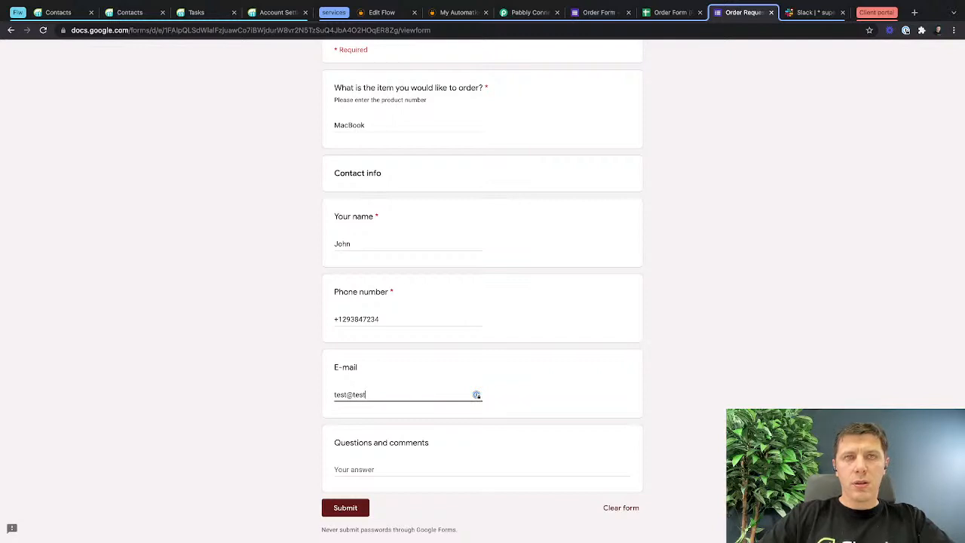
{"action": "type", "text": ".comm"}
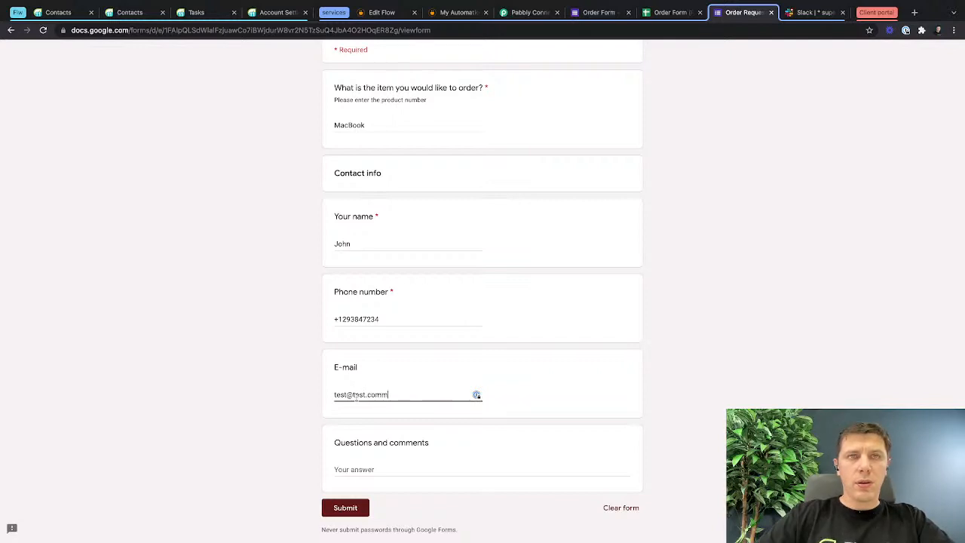
Add the comment "could you send it to me ASAP" and submit the order request.
{"action": "left_click", "coordinate": [358, 468]}
{"action": "scroll", "coordinate": [358, 466], "scroll_direction": "down", "scroll_amount": 1}
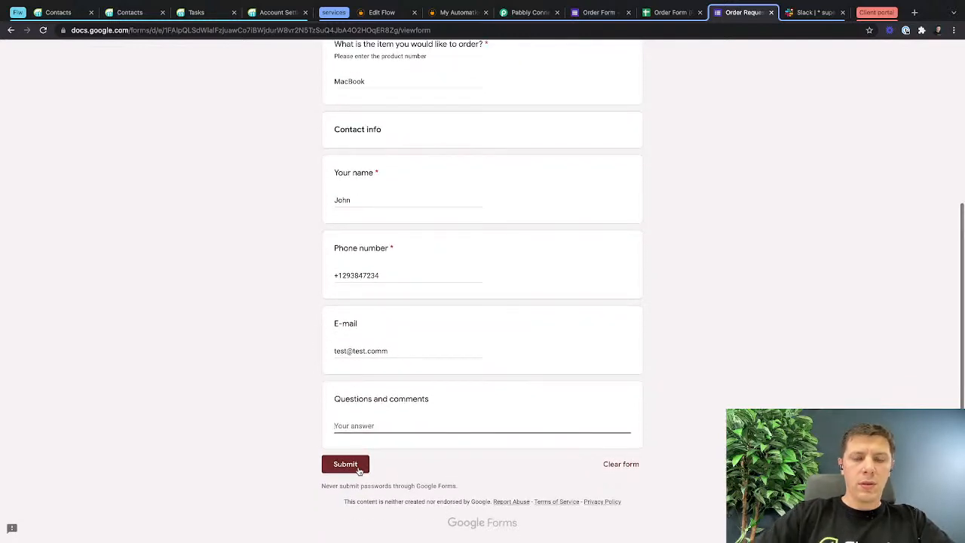
{"action": "type", "text": "q"}
{"action": "key", "text": "BackSpace"}
{"action": "type", "text": "could you send it to me ASAP"}
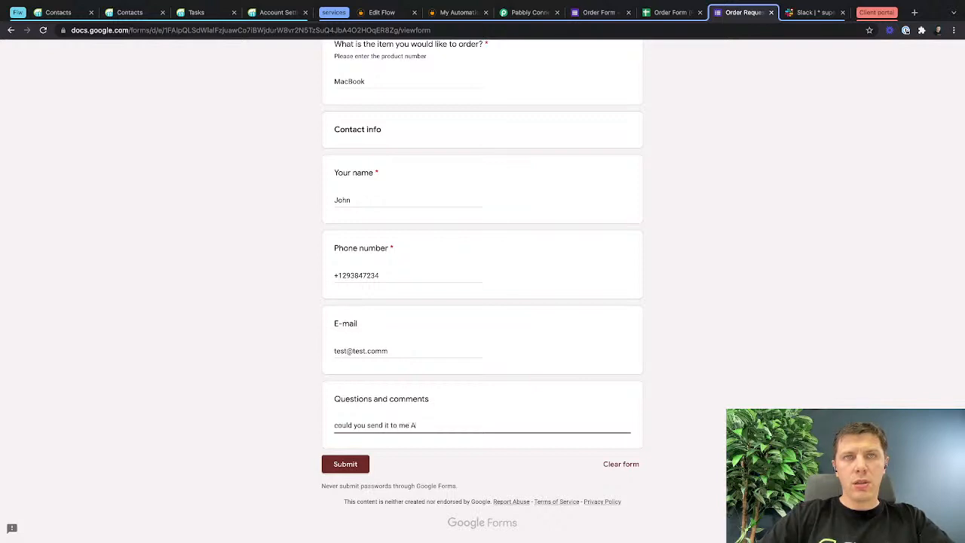
{"action": "left_click", "coordinate": [346, 465]}
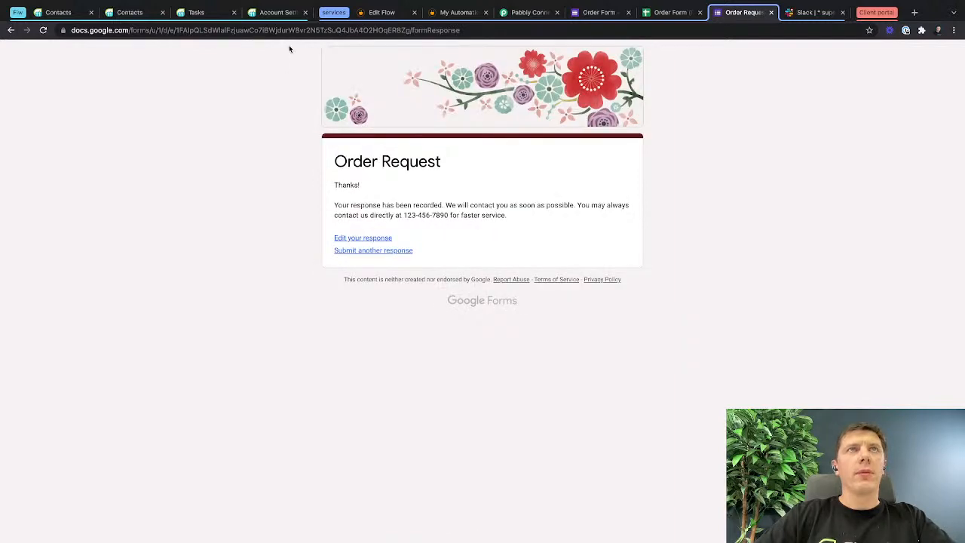
Show the Flowlu CRM opportunities as a pipeline board and reload it to look for the new order's opportunity.
{"action": "left_click", "coordinate": [48, 14]}
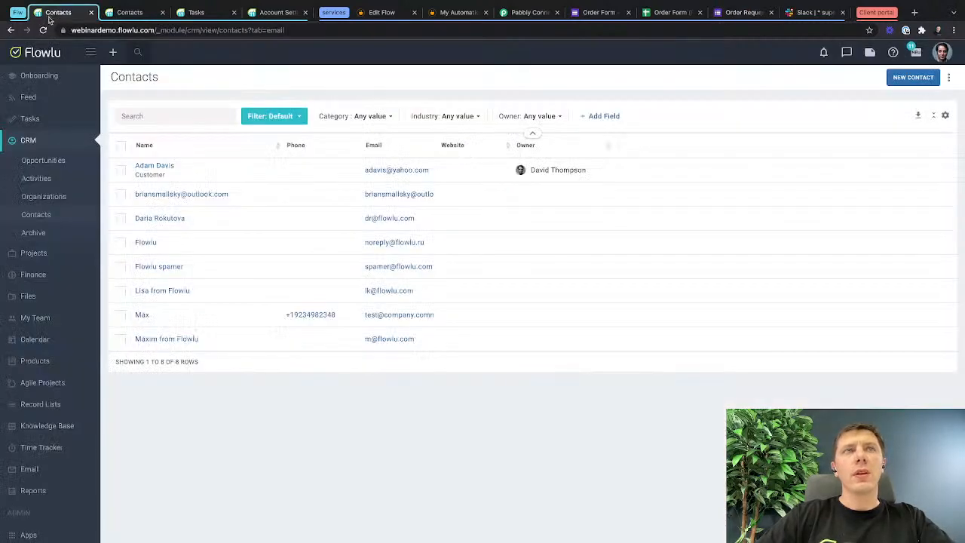
{"action": "left_click", "coordinate": [47, 161]}
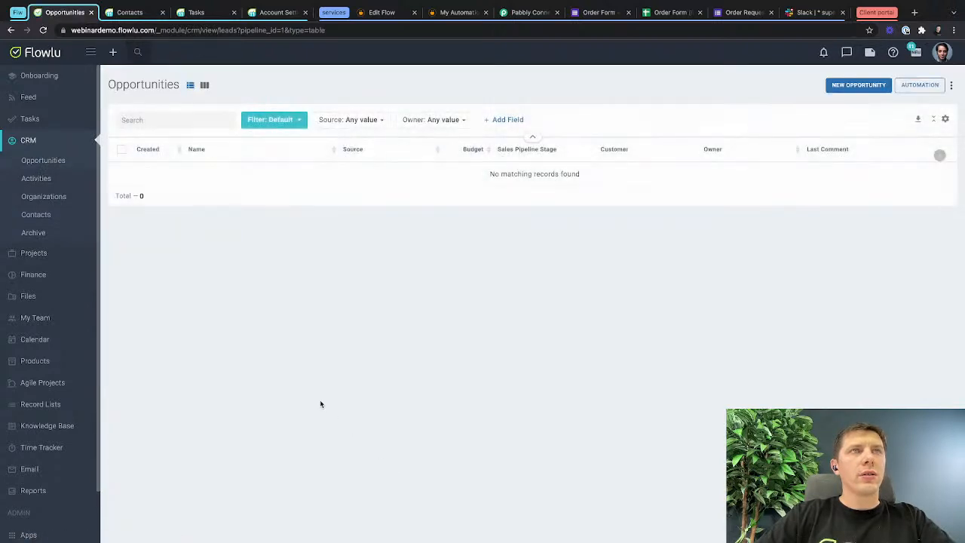
{"action": "left_click", "coordinate": [205, 86]}
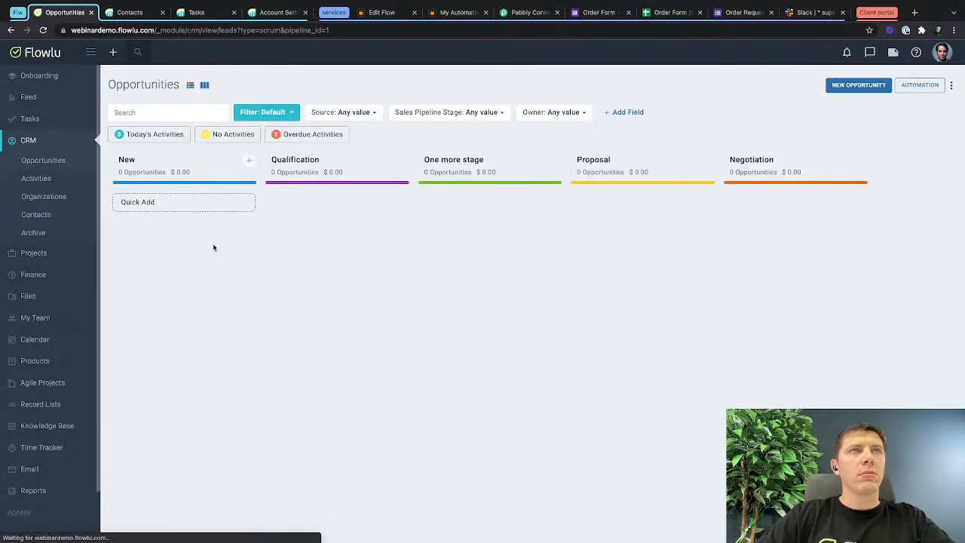
{"action": "left_click", "coordinate": [459, 14]}
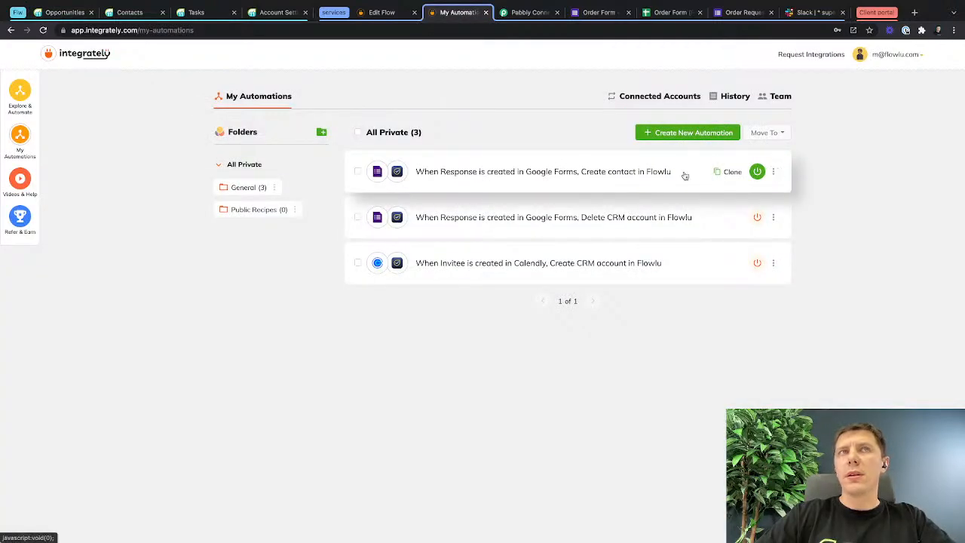
{"action": "left_click", "coordinate": [61, 14]}
{"action": "key", "text": "super+r"}
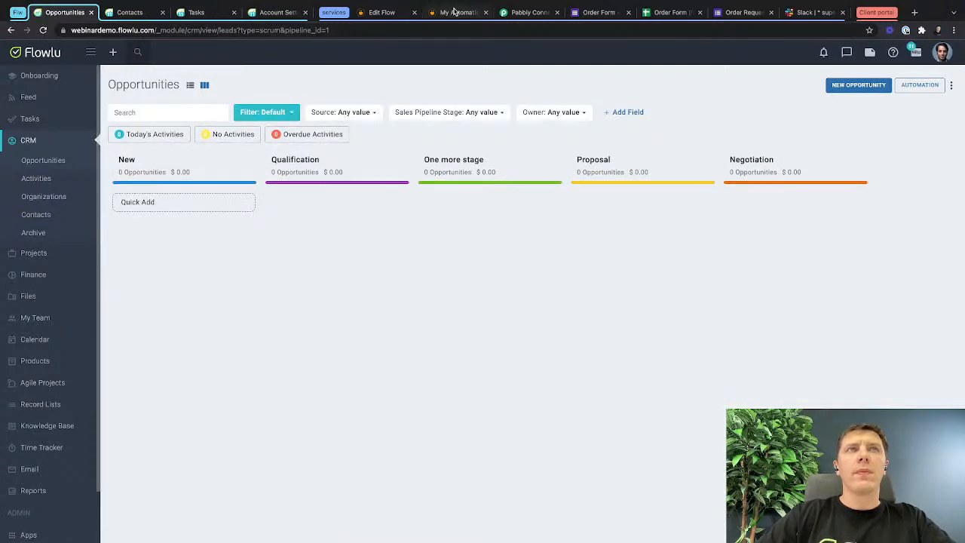
Open the automation execution history in Integrately, filter it by Success, and try to switch back to all statuses.
{"action": "left_click", "coordinate": [454, 11]}
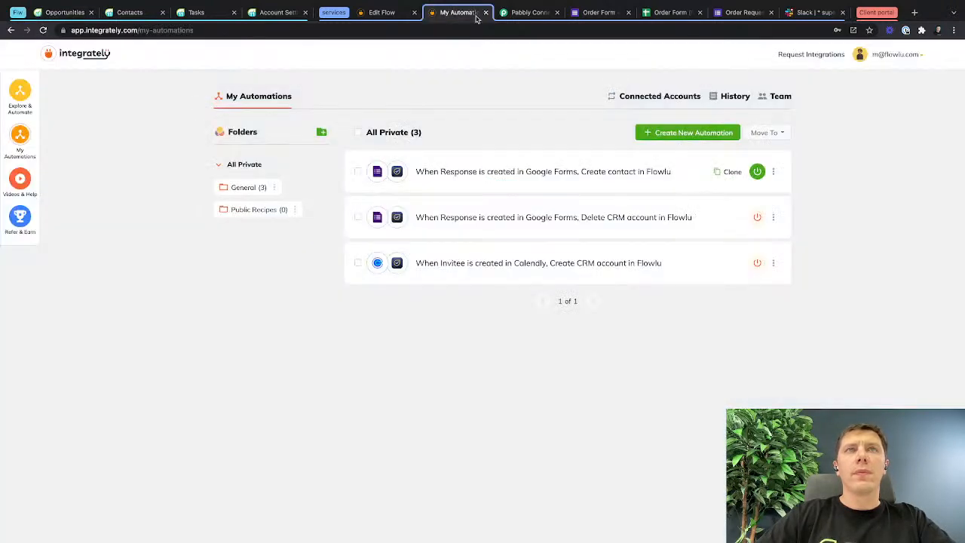
{"action": "left_click", "coordinate": [773, 171]}
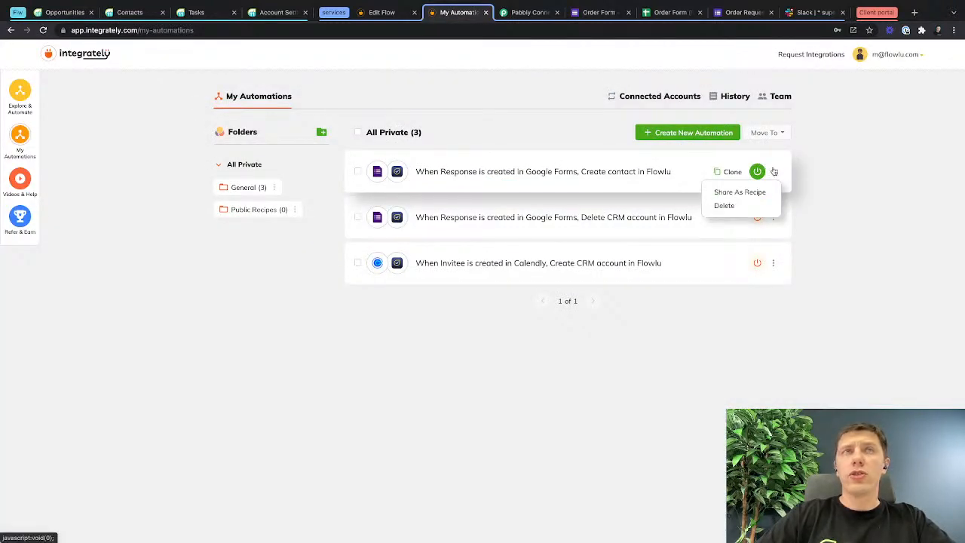
{"action": "left_click", "coordinate": [188, 192]}
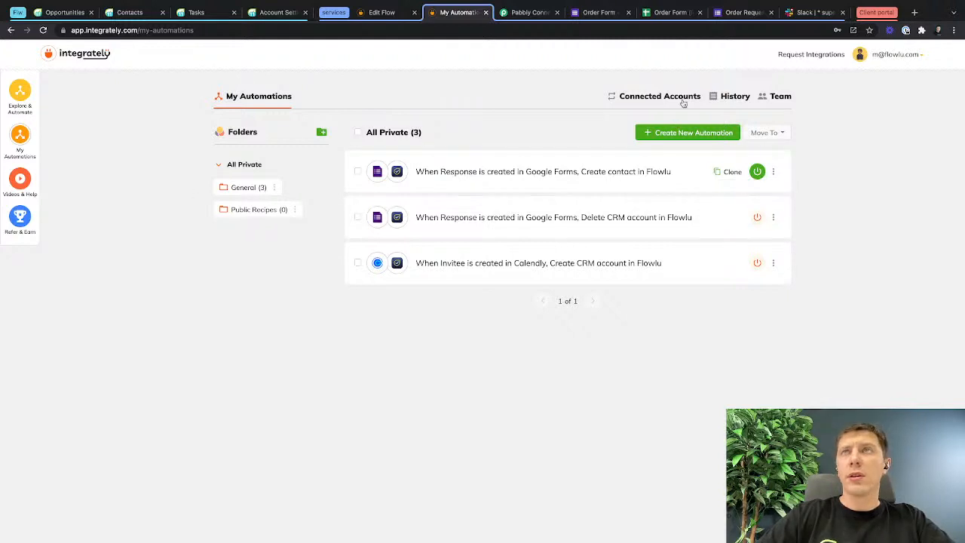
{"action": "left_click", "coordinate": [736, 100]}
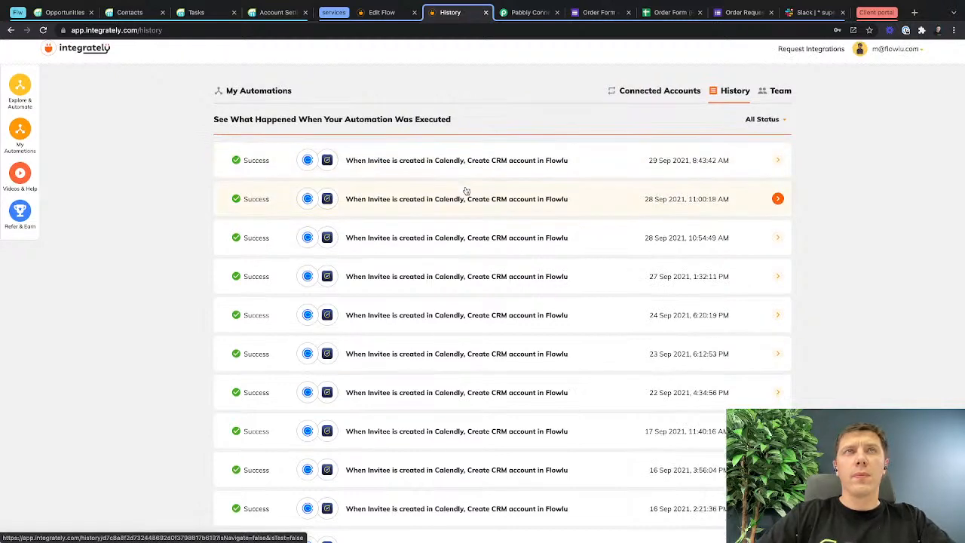
{"action": "left_click", "coordinate": [765, 124]}
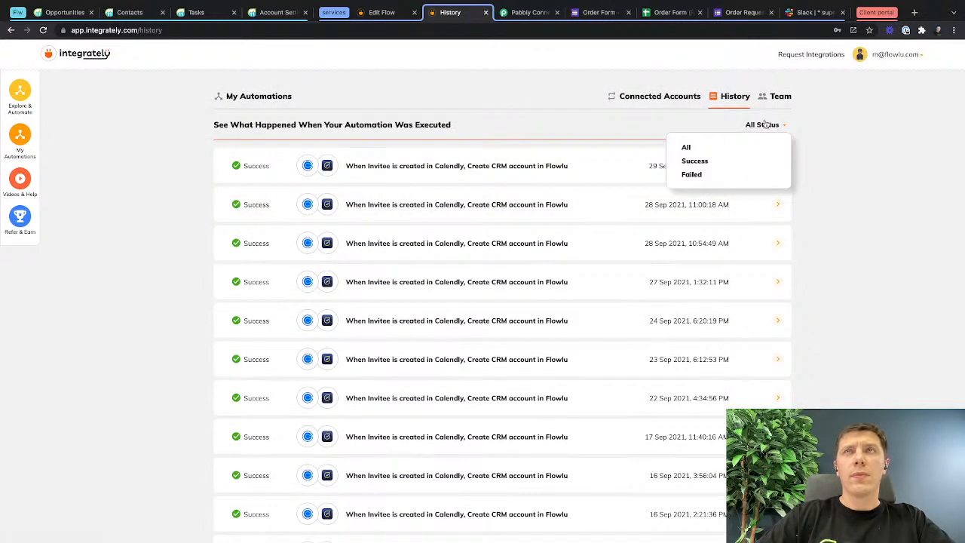
{"action": "left_click", "coordinate": [761, 125]}
{"action": "left_click", "coordinate": [763, 126]}
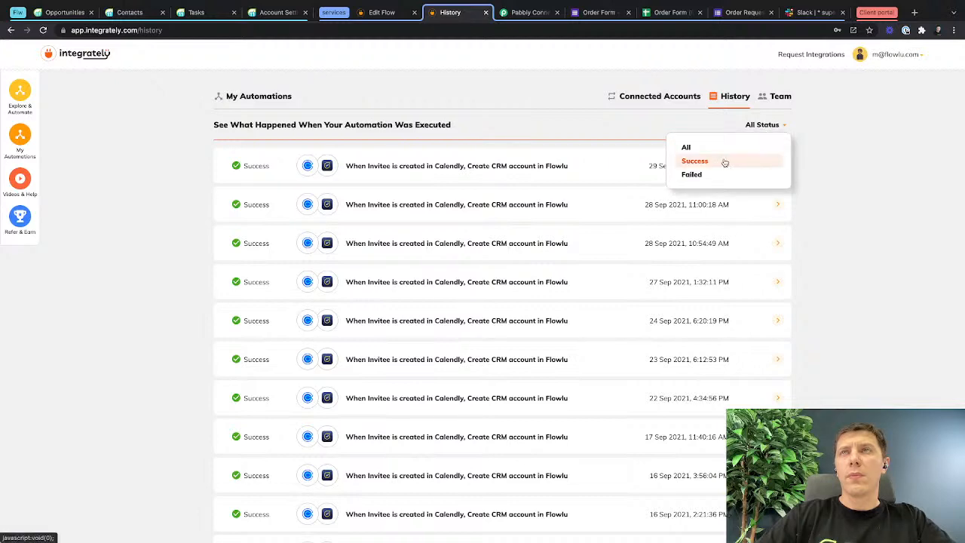
{"action": "left_click", "coordinate": [724, 161]}
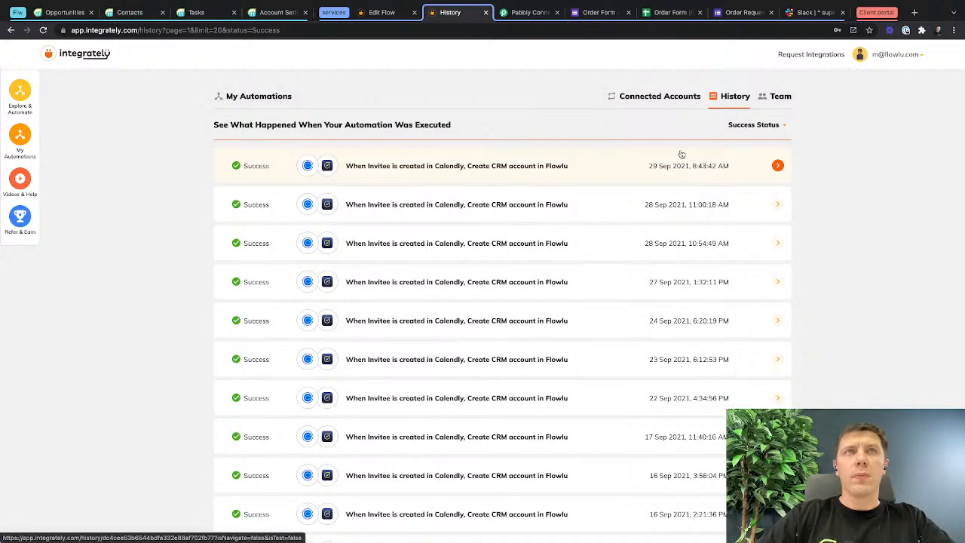
{"action": "left_click", "coordinate": [732, 125]}
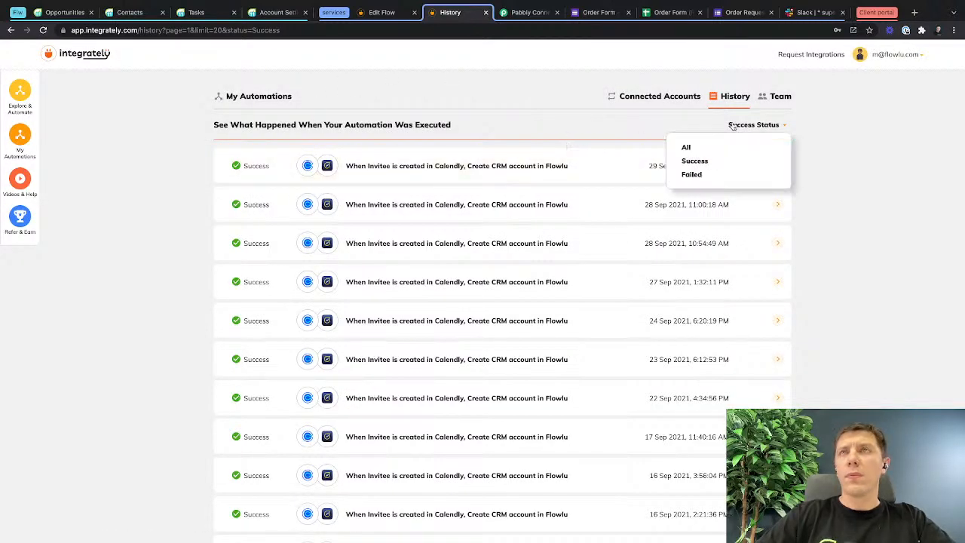
{"action": "left_click", "coordinate": [702, 147]}
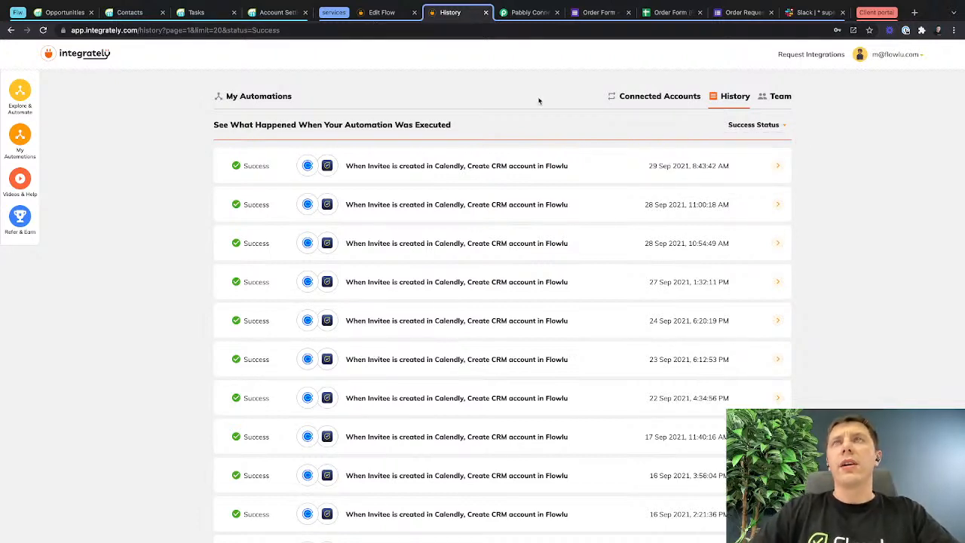
Check the MacBook order's row in the Order Form (Responses) spreadsheet, then return to the form's confirmation page.
{"action": "left_click", "coordinate": [663, 18]}
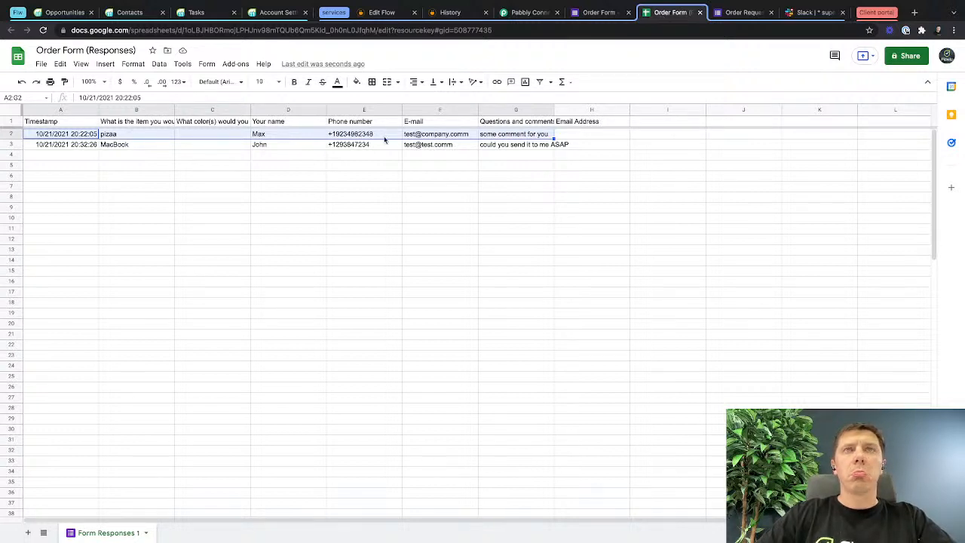
{"action": "left_click", "coordinate": [404, 147]}
{"action": "left_click_drag", "start_coordinate": [526, 144], "coordinate": [66, 146]}
{"action": "left_click", "coordinate": [735, 13]}
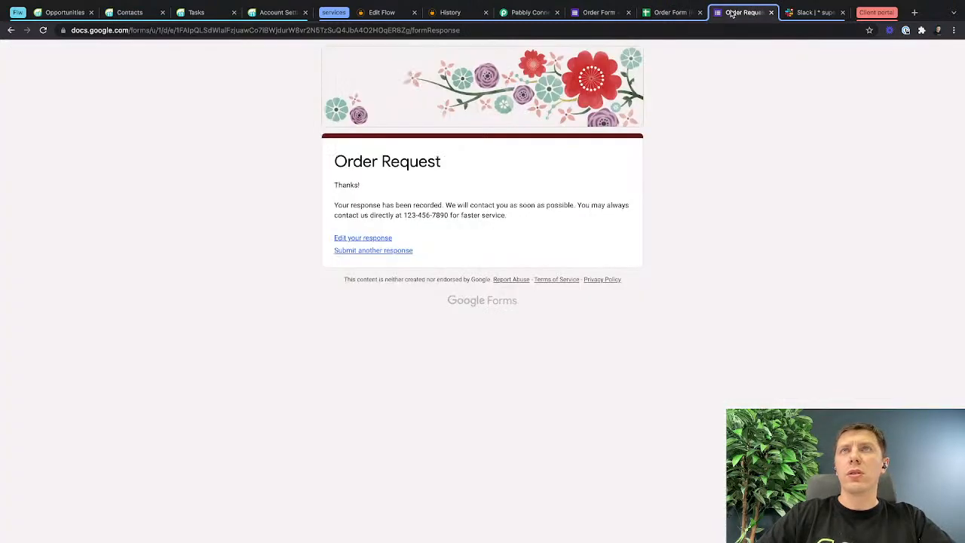
Delete the "When Response is created in Google Forms, Delete CRM account in Flowlu" automation from the Integrately automations.
{"action": "left_click", "coordinate": [455, 13]}
{"action": "left_click", "coordinate": [22, 138]}
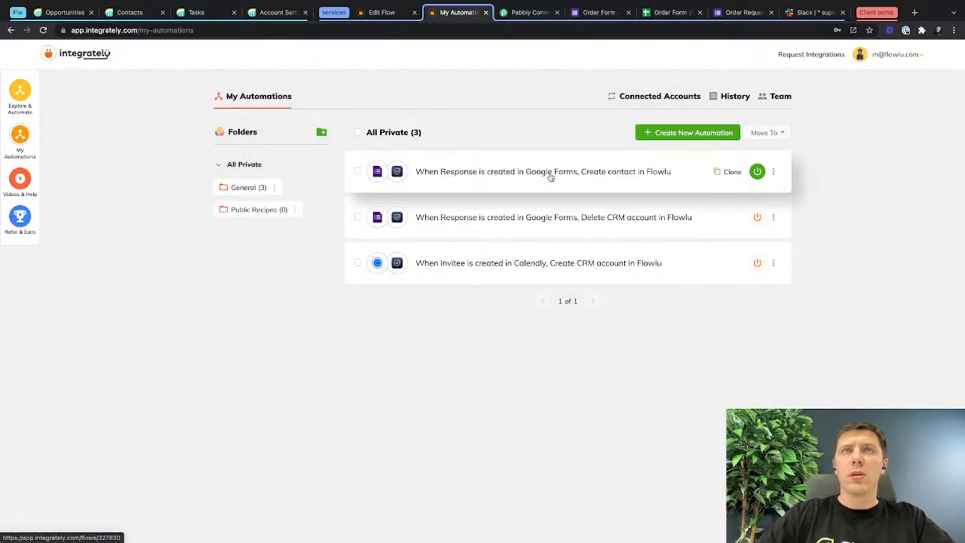
{"action": "left_click", "coordinate": [773, 217]}
{"action": "left_click", "coordinate": [725, 251]}
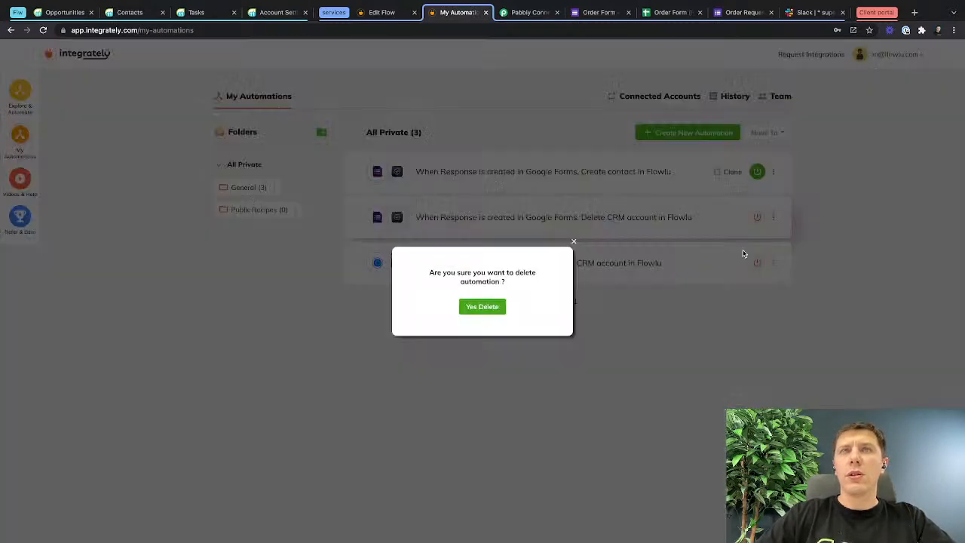
{"action": "left_click", "coordinate": [486, 306]}
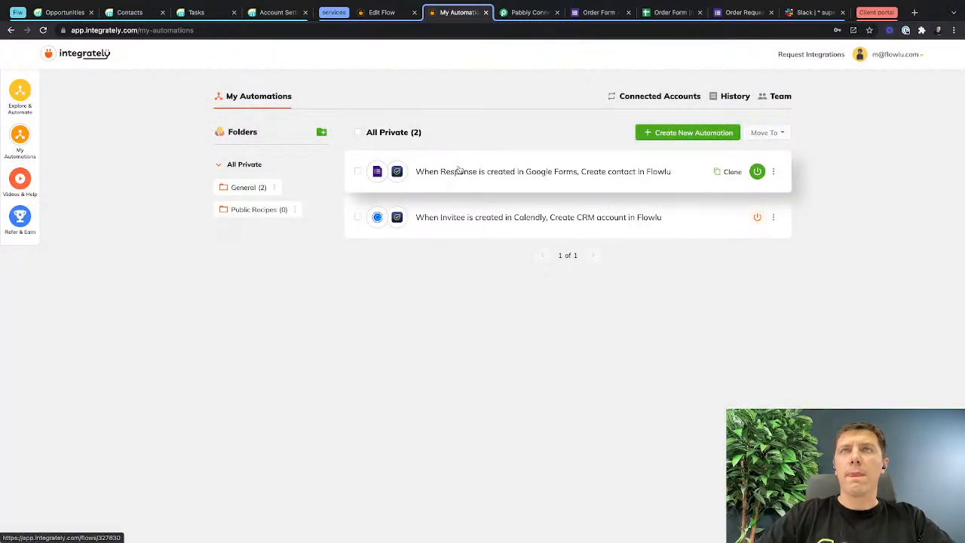
Review the steps of the automation that creates Flowlu contacts from Google Forms, then return to the automations list.
{"action": "left_click", "coordinate": [458, 171]}
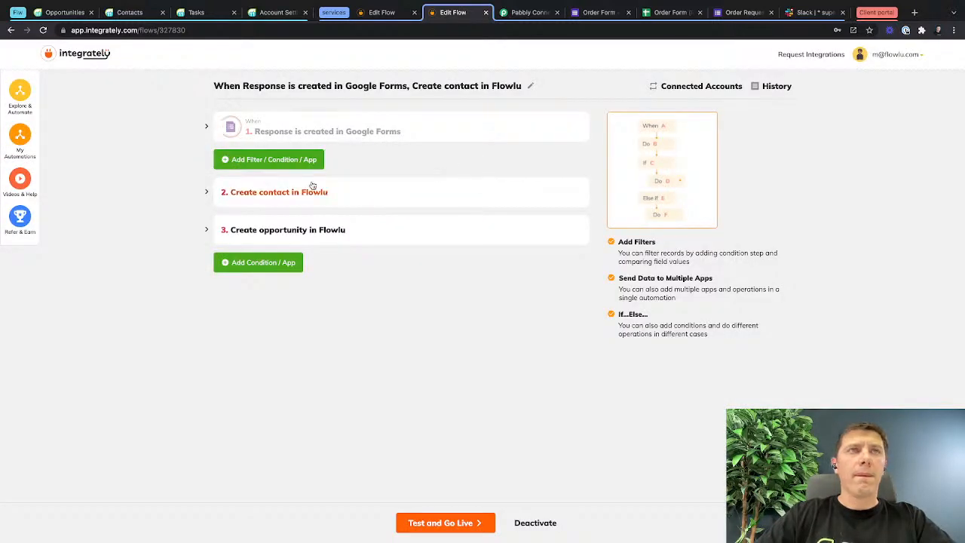
{"action": "left_click", "coordinate": [18, 138]}
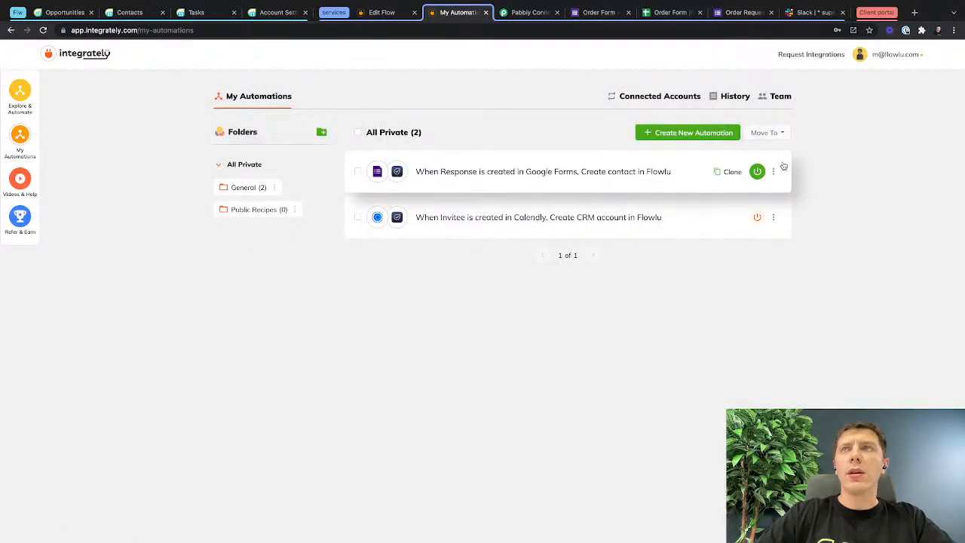
Check the Integrately execution history for runs of the Google Forms automation, then close the history and return to the automations list.
{"action": "left_click", "coordinate": [733, 96], "text": "super"}
{"action": "left_click", "coordinate": [486, 12]}
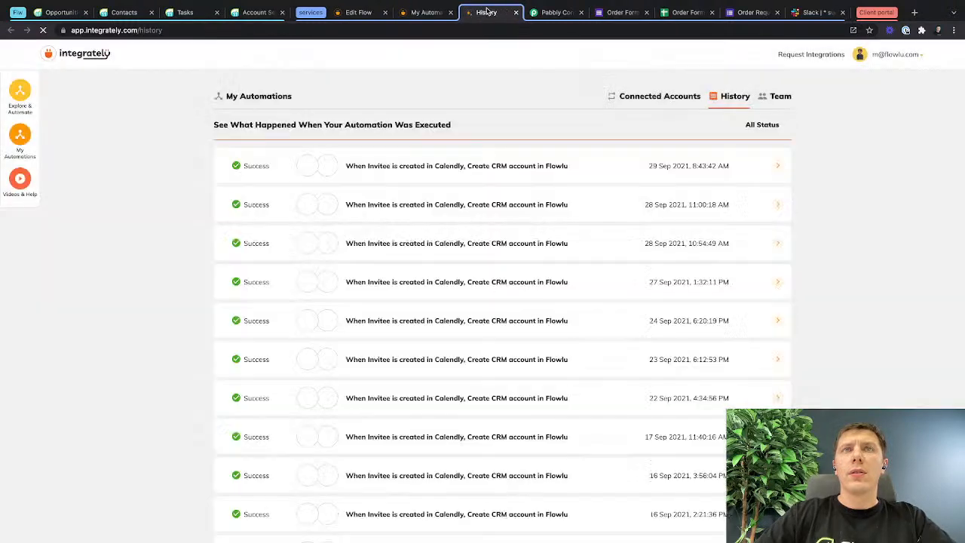
{"action": "scroll", "coordinate": [504, 214], "scroll_direction": "down", "scroll_amount": 10}
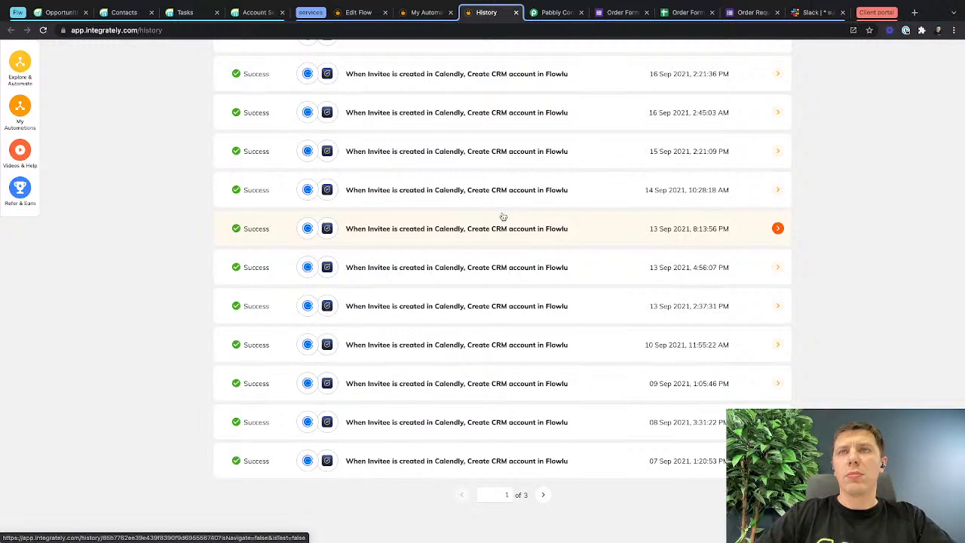
{"action": "scroll", "coordinate": [503, 217], "scroll_direction": "up", "scroll_amount": 10}
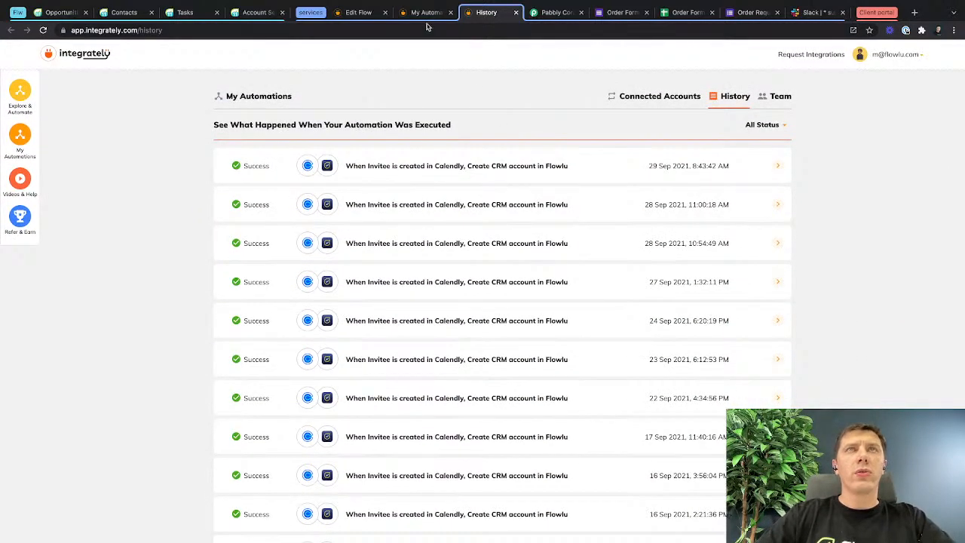
{"action": "left_click", "coordinate": [425, 13]}
{"action": "left_click", "coordinate": [516, 13]}
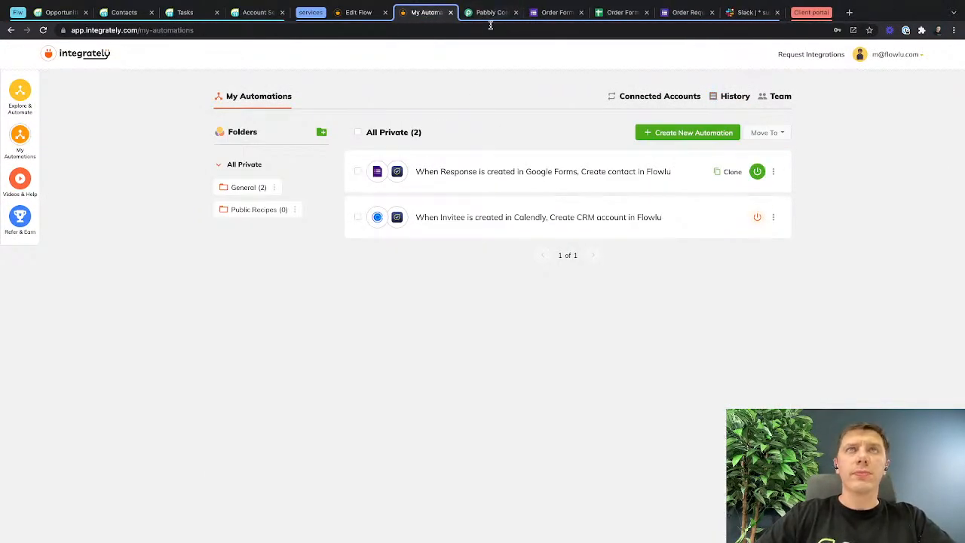
Review the trigger data and the contact and opportunity field mappings of the "When Response is created in Google Forms, Create contact in Flowlu" automation.
{"action": "left_click", "coordinate": [483, 174]}
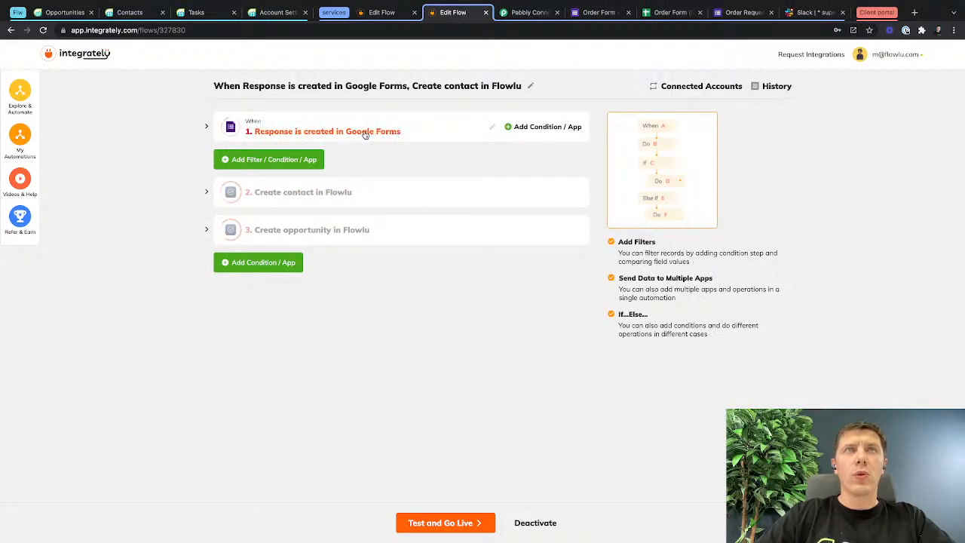
{"action": "left_click", "coordinate": [340, 132]}
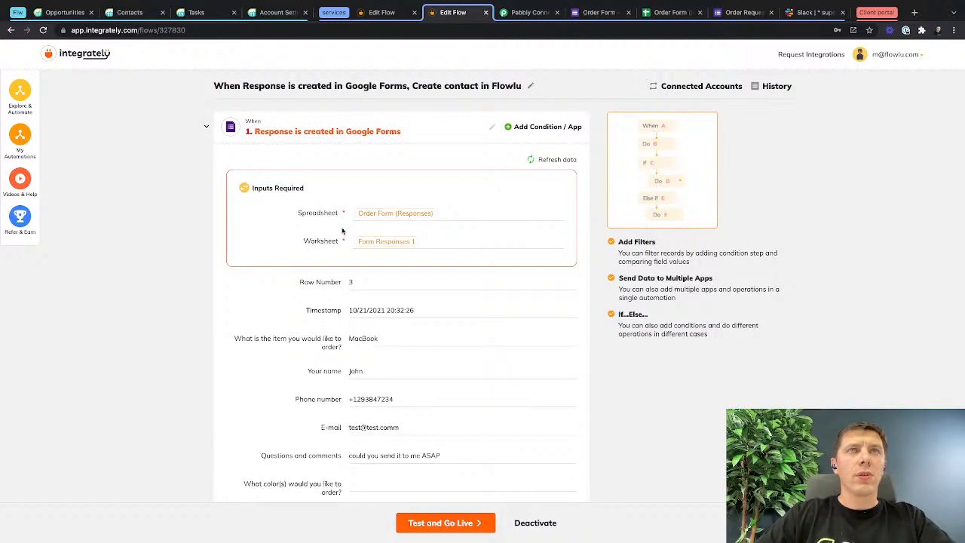
{"action": "scroll", "coordinate": [347, 222], "scroll_direction": "down", "scroll_amount": 5}
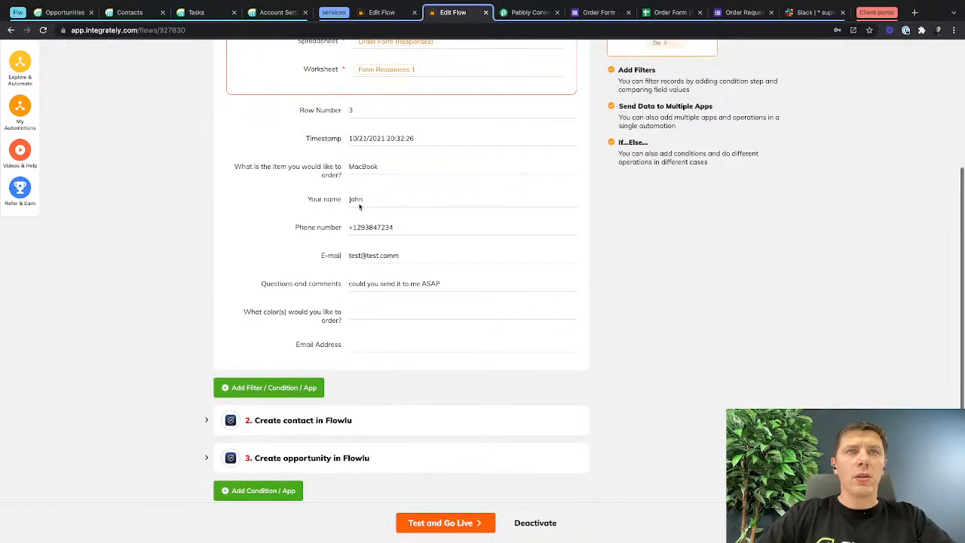
{"action": "left_click", "coordinate": [206, 416]}
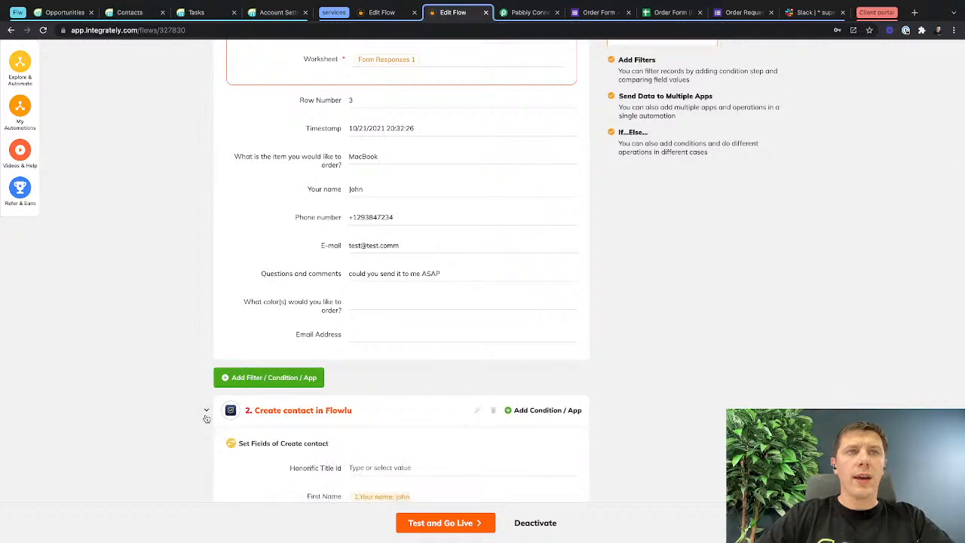
{"action": "scroll", "coordinate": [208, 411], "scroll_direction": "down", "scroll_amount": 8}
{"action": "scroll", "coordinate": [355, 359], "scroll_direction": "down", "scroll_amount": 10}
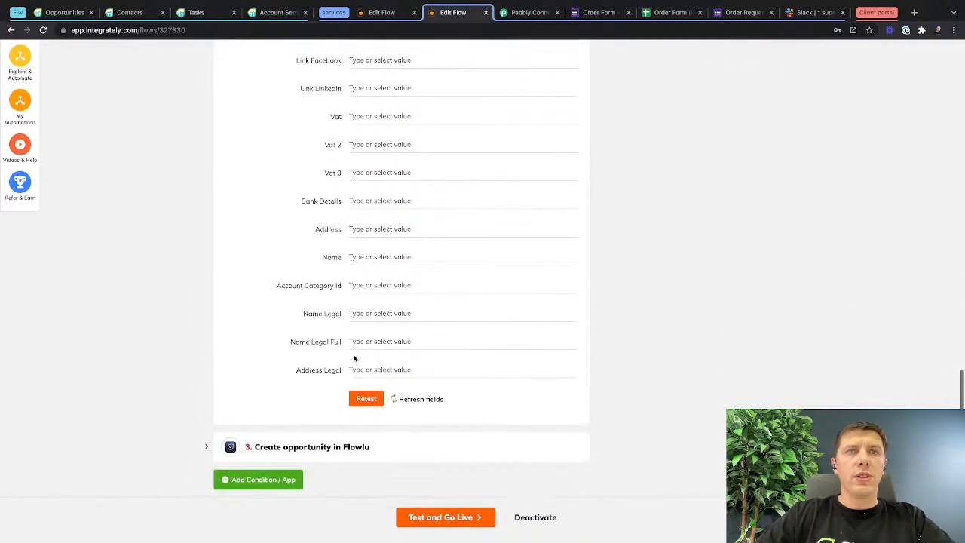
{"action": "left_click", "coordinate": [207, 447]}
{"action": "scroll", "coordinate": [211, 438], "scroll_direction": "down", "scroll_amount": 10}
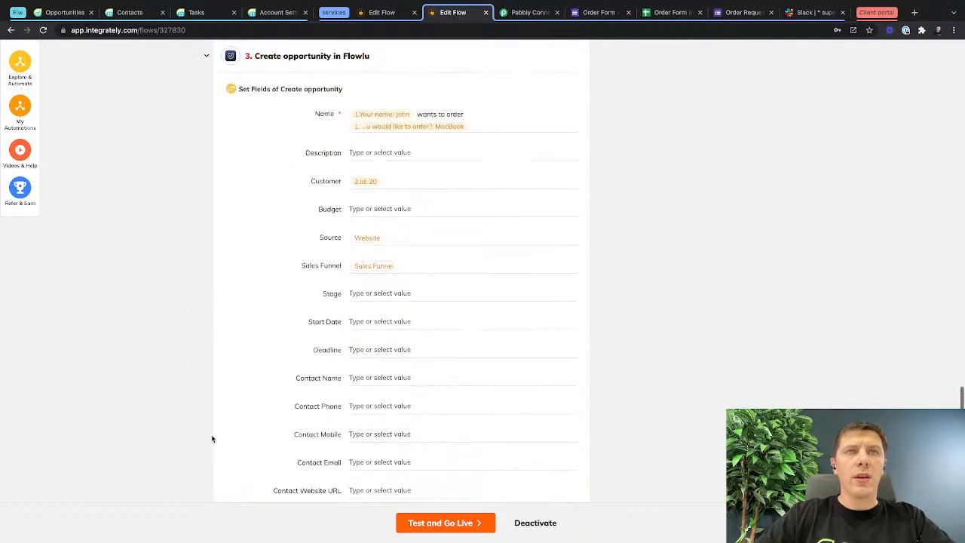
Check Flowlu's Opportunities board, then start a retest of the automation's Create opportunity step in Integrately and accept deactivating the active flow.
{"action": "left_click", "coordinate": [62, 13]}
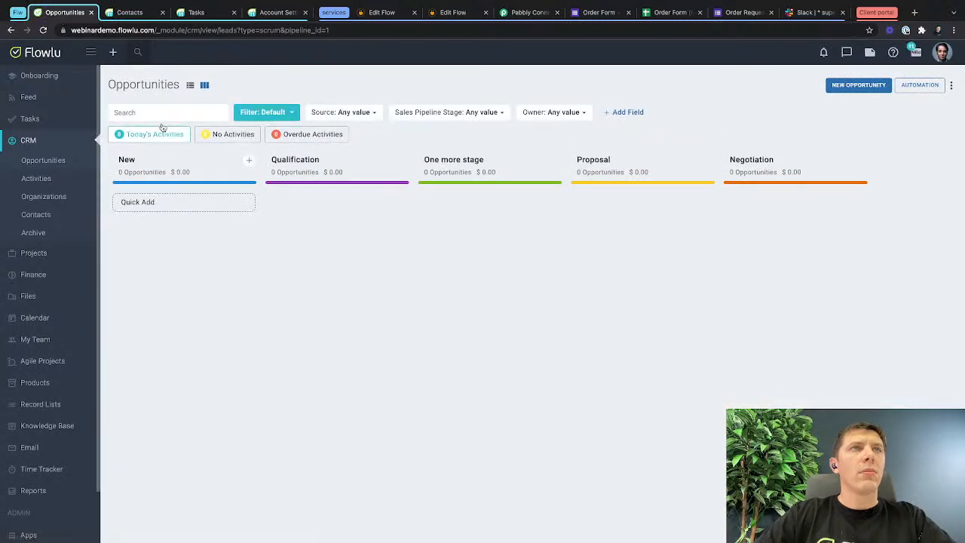
{"action": "left_click", "coordinate": [465, 15]}
{"action": "scroll", "coordinate": [409, 258], "scroll_direction": "down", "scroll_amount": 3}
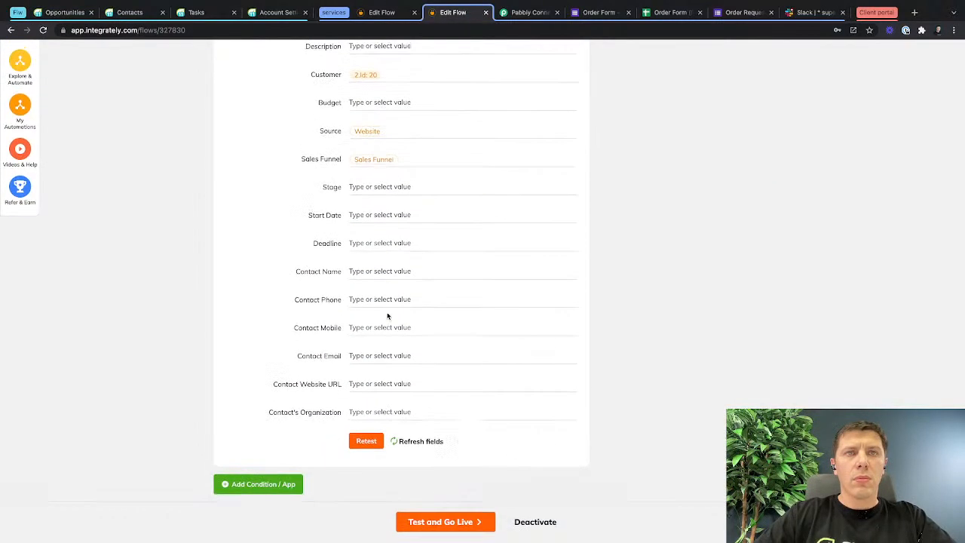
{"action": "left_click", "coordinate": [368, 442]}
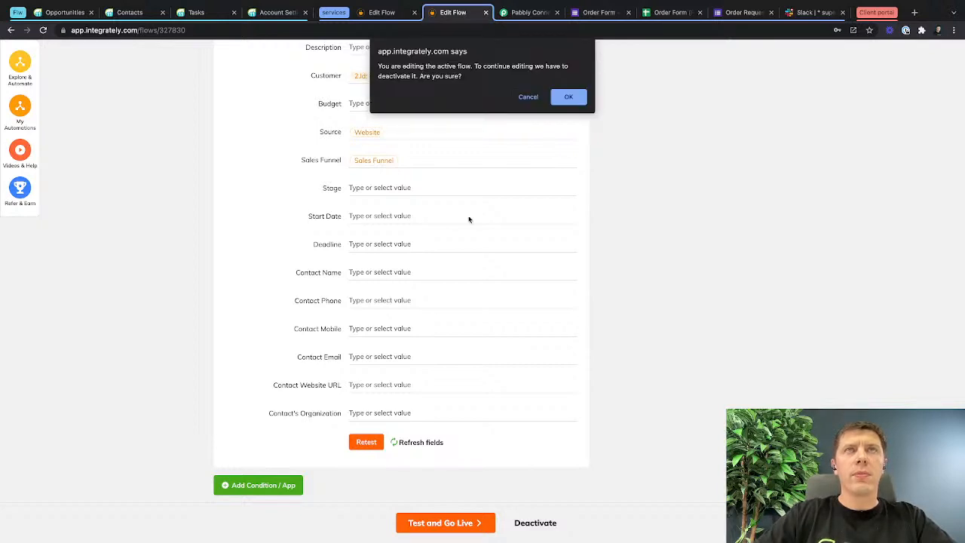
{"action": "left_click", "coordinate": [569, 96]}
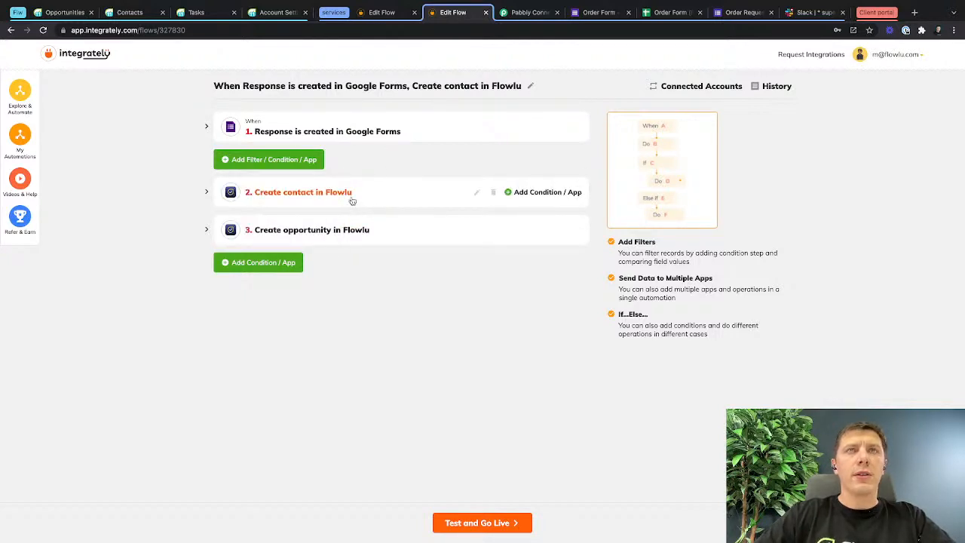
Test the automation's Create contact and Create opportunity steps and activate it again, then reload Flowlu's Opportunities board to check for the test order.
{"action": "left_click", "coordinate": [329, 193]}
{"action": "scroll", "coordinate": [355, 293], "scroll_direction": "down", "scroll_amount": 7}
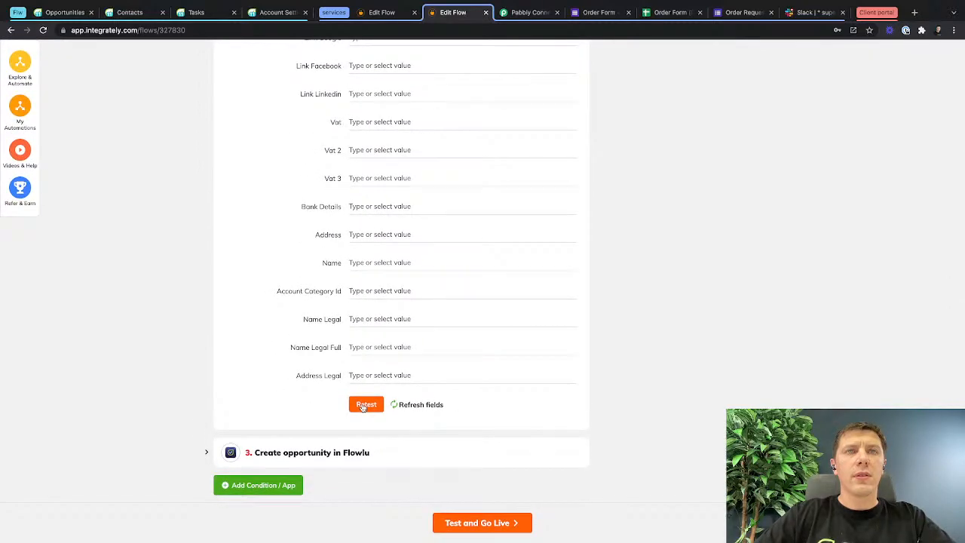
{"action": "left_click", "coordinate": [315, 451]}
{"action": "scroll", "coordinate": [312, 452], "scroll_direction": "down", "scroll_amount": 8}
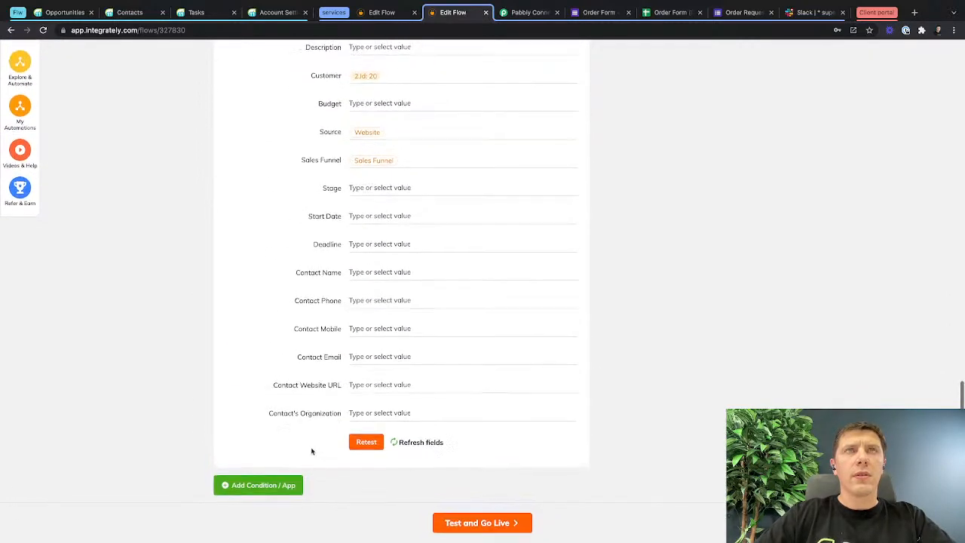
{"action": "left_click", "coordinate": [495, 526]}
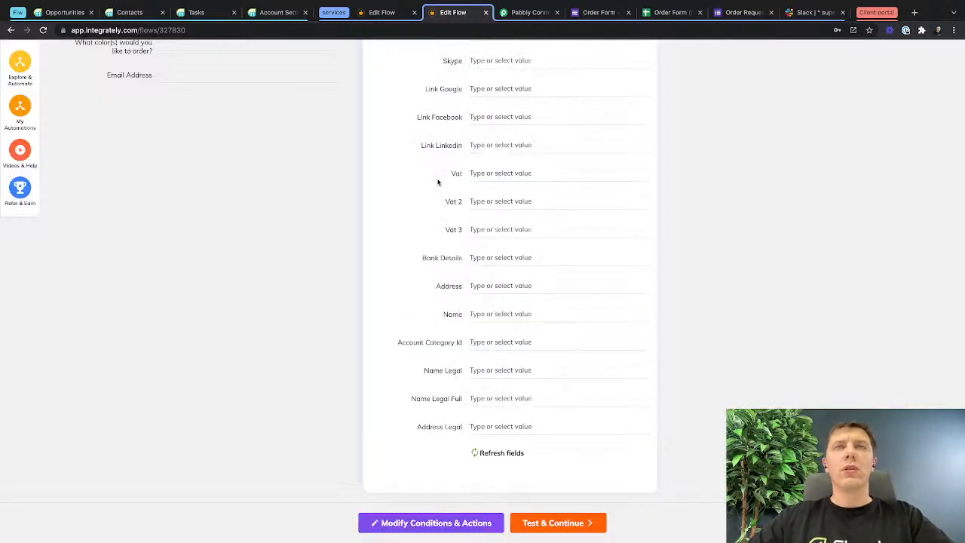
{"action": "scroll", "coordinate": [437, 182], "scroll_direction": "up", "scroll_amount": 10}
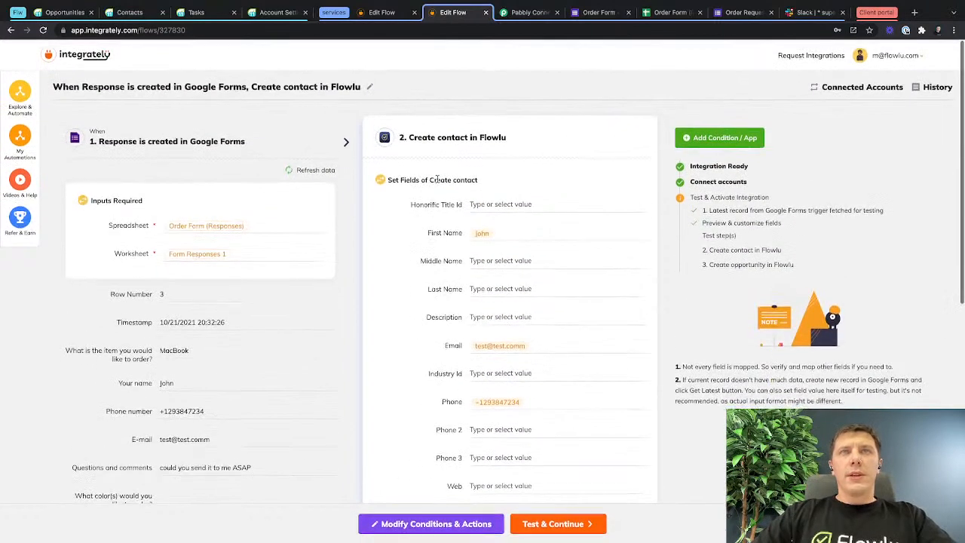
{"action": "left_click", "coordinate": [553, 523]}
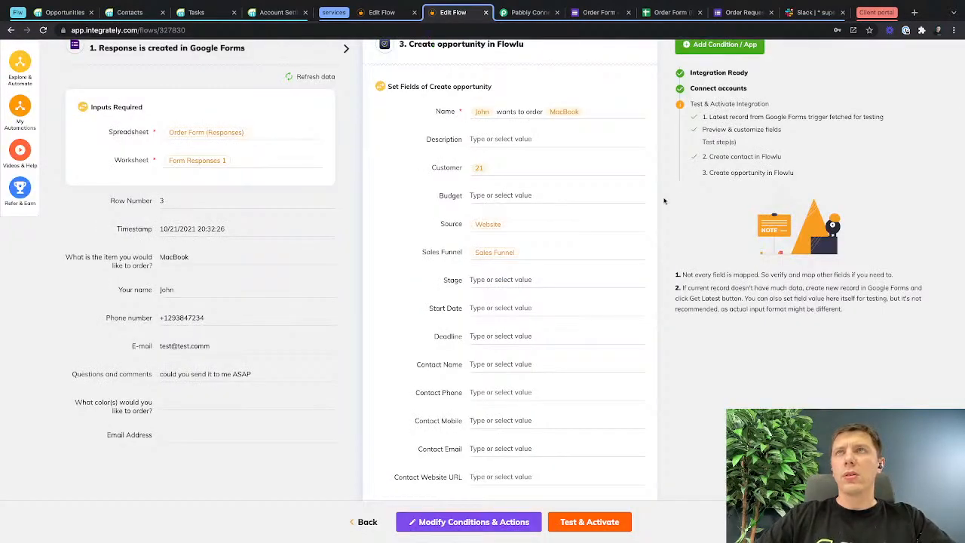
{"action": "left_click", "coordinate": [588, 521]}
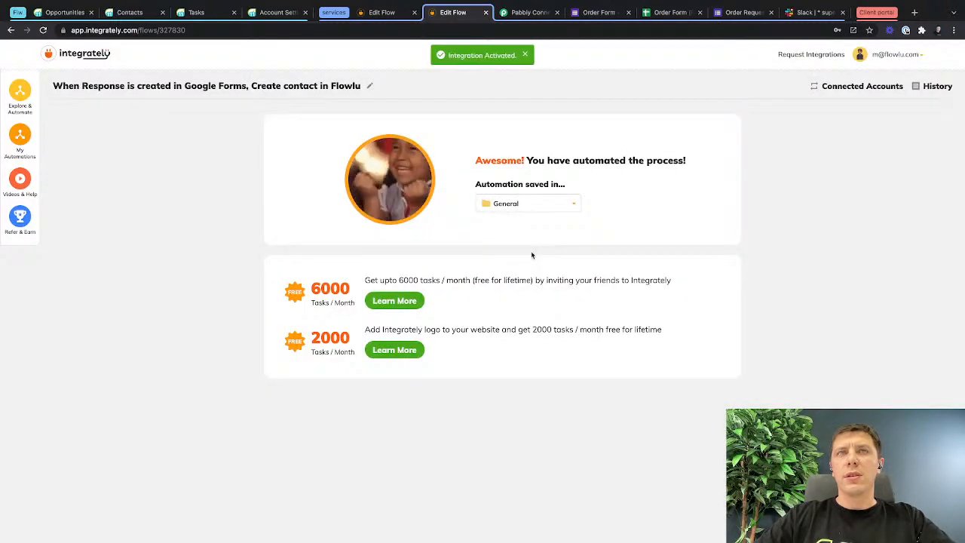
{"action": "left_click", "coordinate": [63, 12]}
{"action": "key", "text": "super+r"}
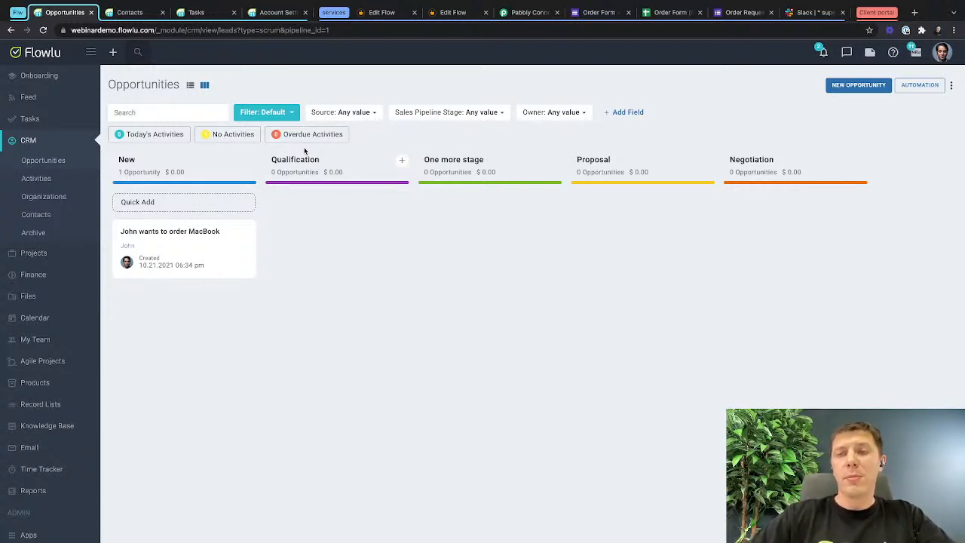
Look over the open Delete CRM account flow, then close the activated contact flow's page and switch to the Pabbly Connect workflow "Flw Task to Slack".
{"action": "left_click", "coordinate": [382, 13]}
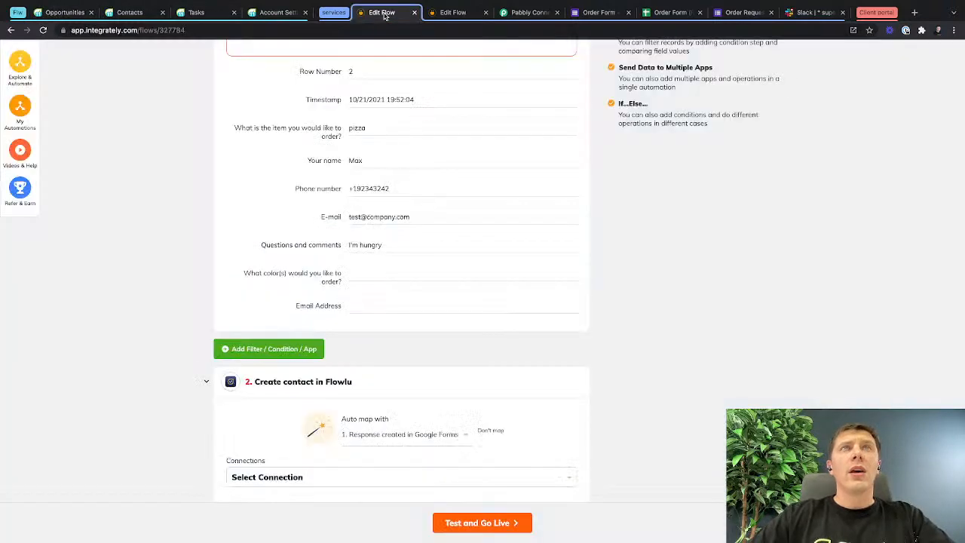
{"action": "scroll", "coordinate": [356, 278], "scroll_direction": "up", "scroll_amount": 4}
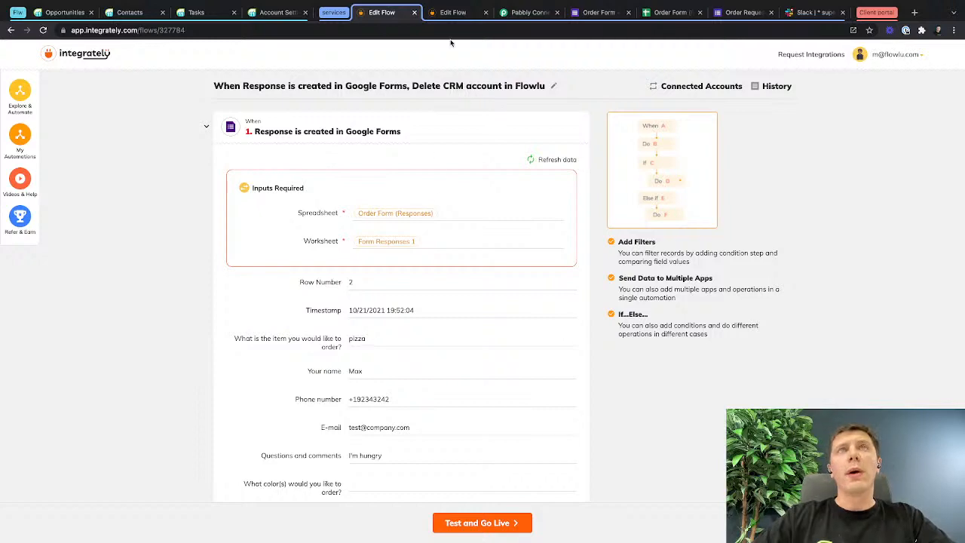
{"action": "left_click", "coordinate": [485, 13]}
{"action": "left_click", "coordinate": [452, 14]}
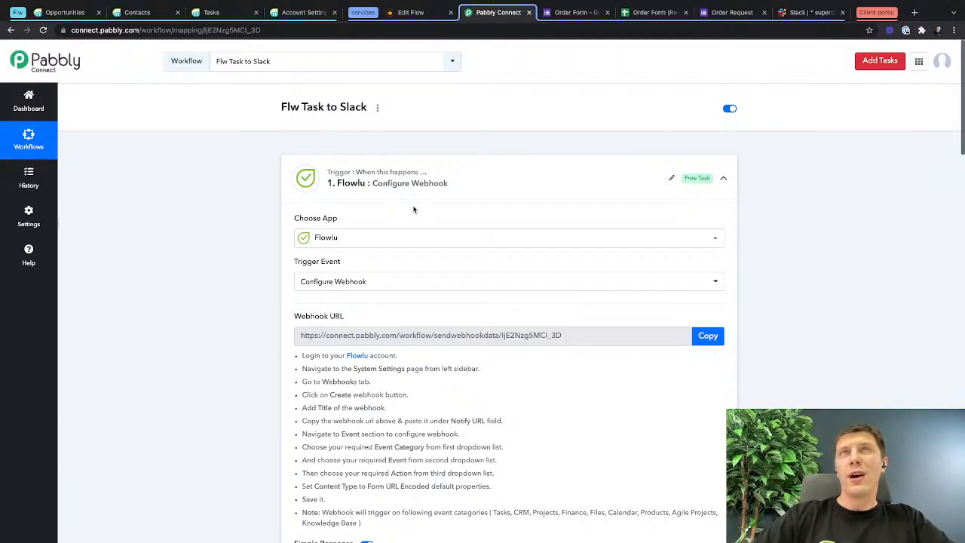
Switch to Slack and delete all the Flowlu "New task created" messages from the #superchannel channel.
{"action": "left_click", "coordinate": [803, 12]}
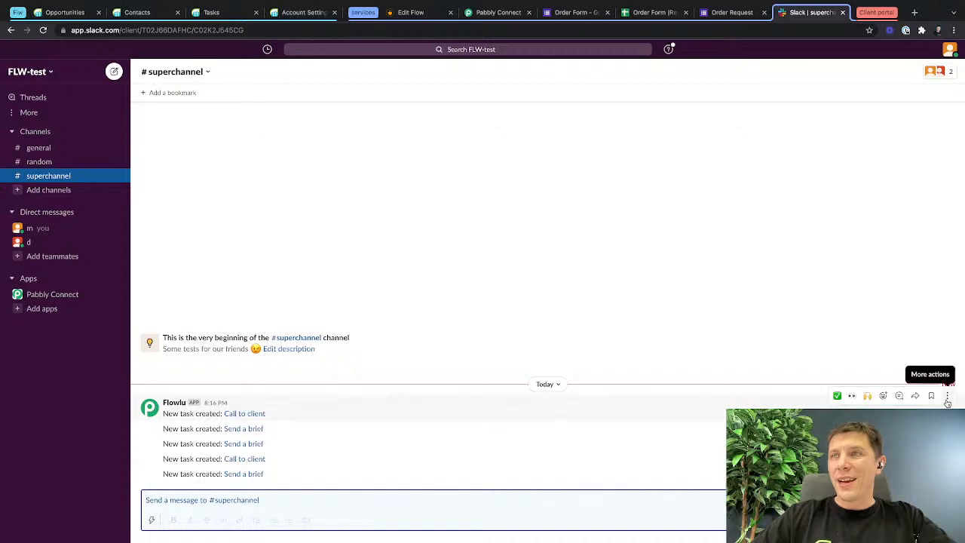
{"action": "left_click", "coordinate": [948, 401]}
{"action": "left_click", "coordinate": [784, 490]}
{"action": "left_click", "coordinate": [582, 337]}
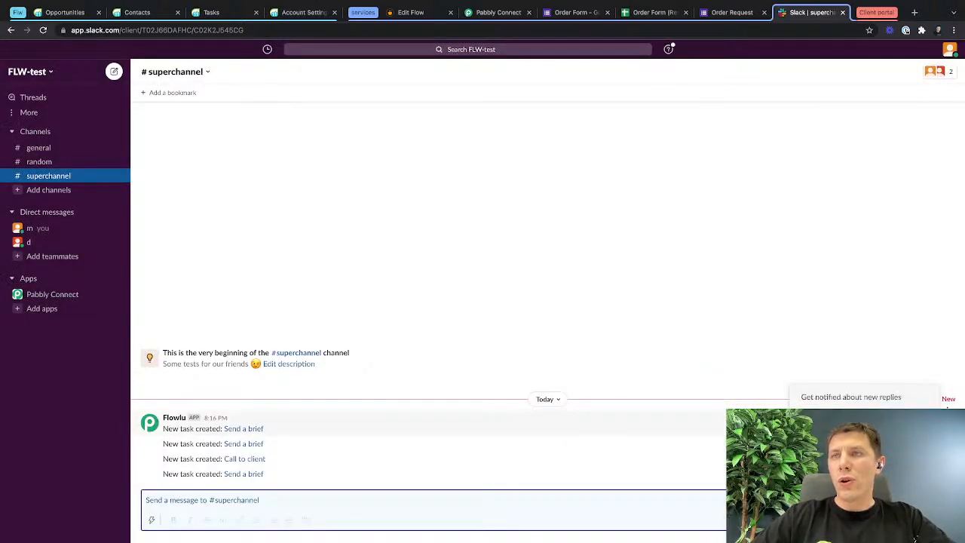
{"action": "left_click", "coordinate": [783, 490]}
{"action": "left_click", "coordinate": [582, 336]}
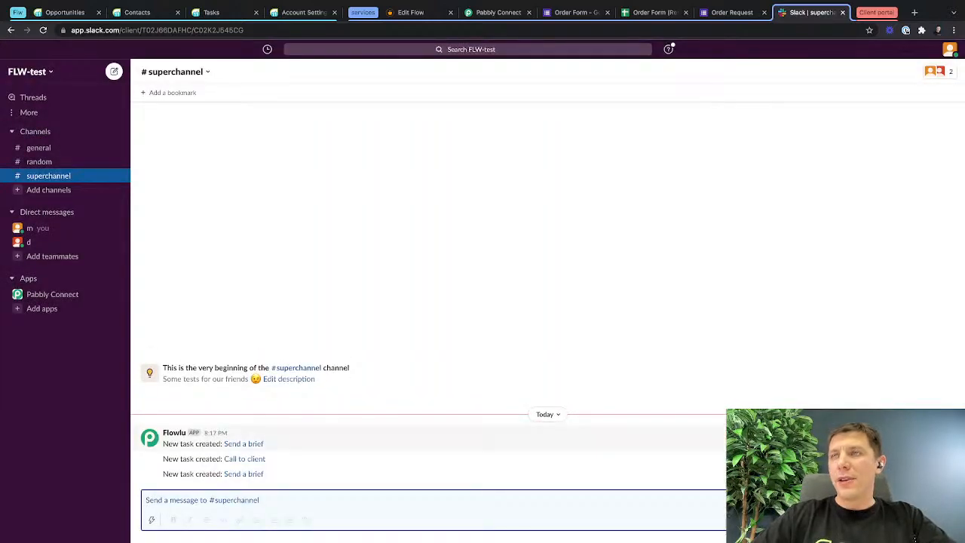
{"action": "left_click", "coordinate": [947, 426]}
{"action": "left_click", "coordinate": [837, 516]}
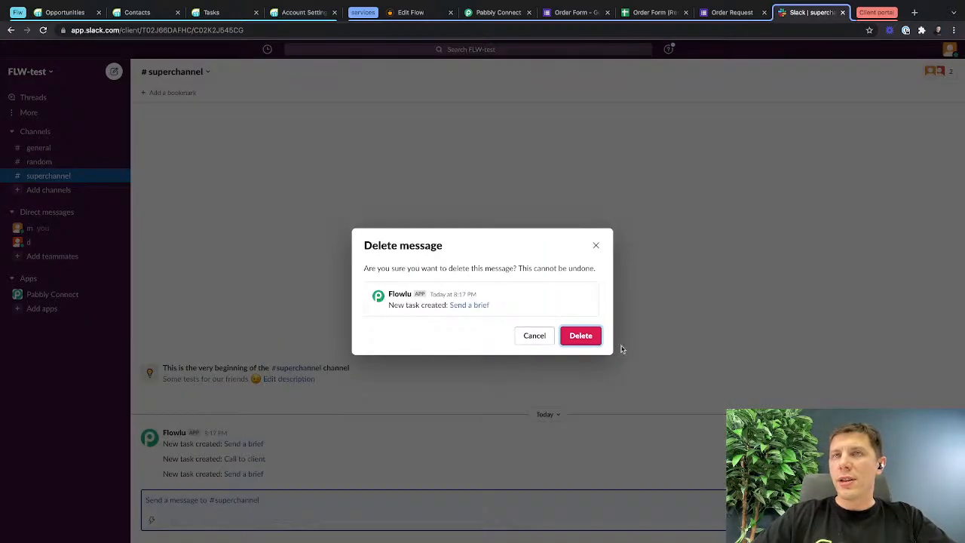
{"action": "left_click", "coordinate": [580, 336]}
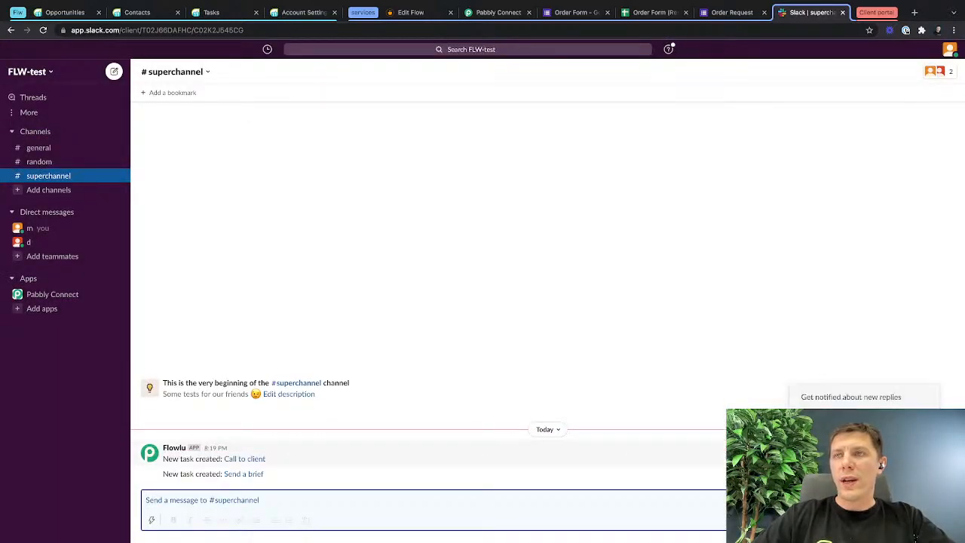
{"action": "left_click", "coordinate": [837, 516]}
{"action": "left_click", "coordinate": [580, 337]}
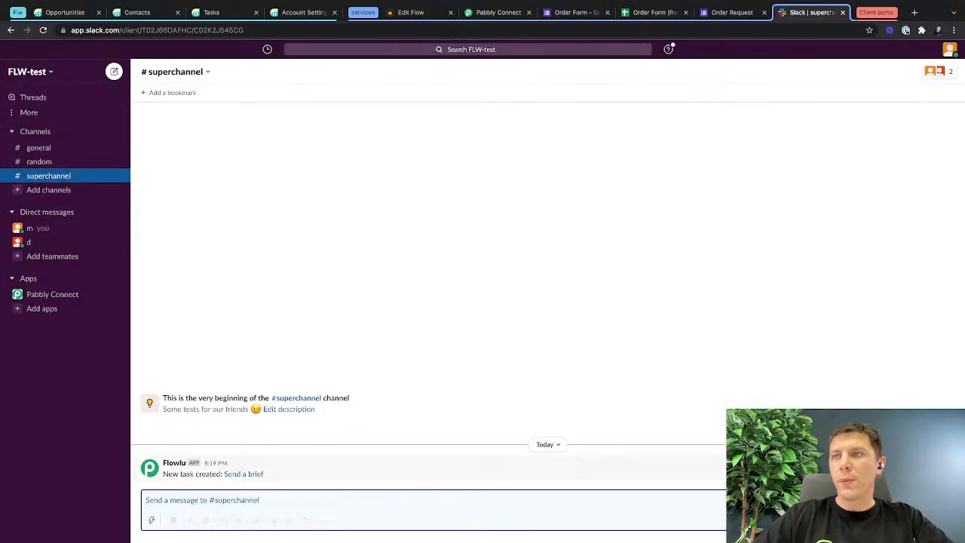
{"action": "left_click", "coordinate": [946, 455]}
{"action": "left_click", "coordinate": [836, 516]}
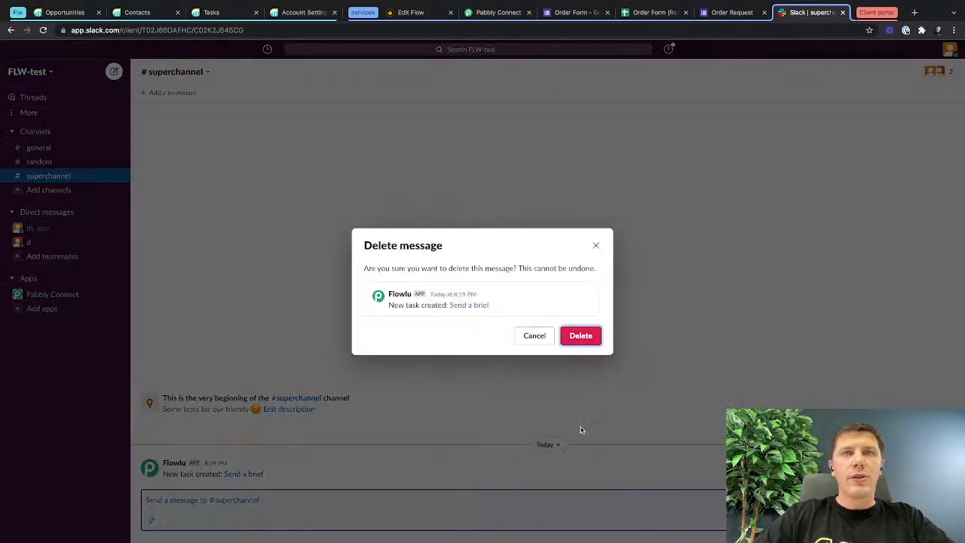
{"action": "left_click", "coordinate": [579, 336]}
Return to the "Flw Task to Slack" workflow in Pabbly Connect and select the Flowlu trigger's entire webhook URL.
{"action": "left_click", "coordinate": [497, 12]}
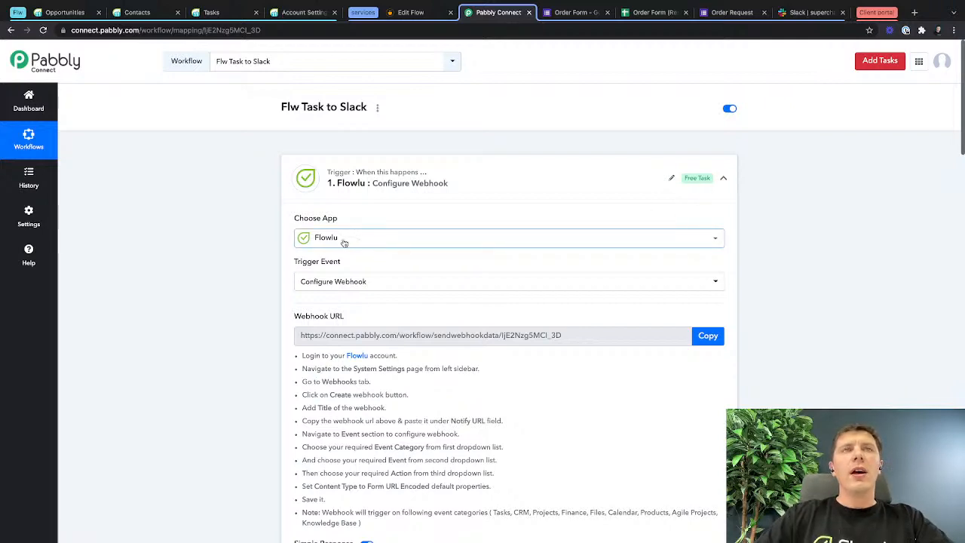
{"action": "scroll", "coordinate": [343, 243], "scroll_direction": "down", "scroll_amount": 2}
{"action": "scroll", "coordinate": [341, 240], "scroll_direction": "up", "scroll_amount": 2}
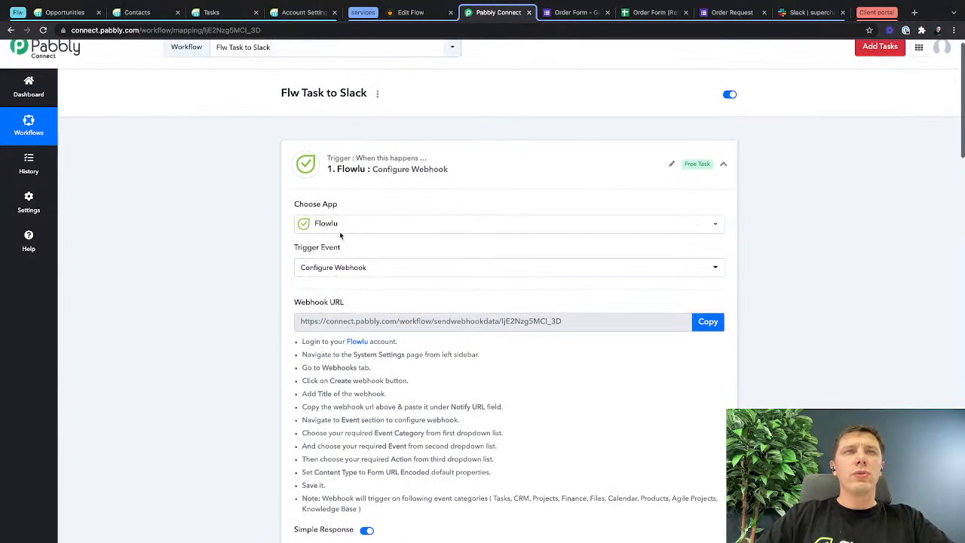
{"action": "left_click", "coordinate": [313, 323]}
{"action": "left_click_drag", "start_coordinate": [312, 322], "coordinate": [587, 320]}
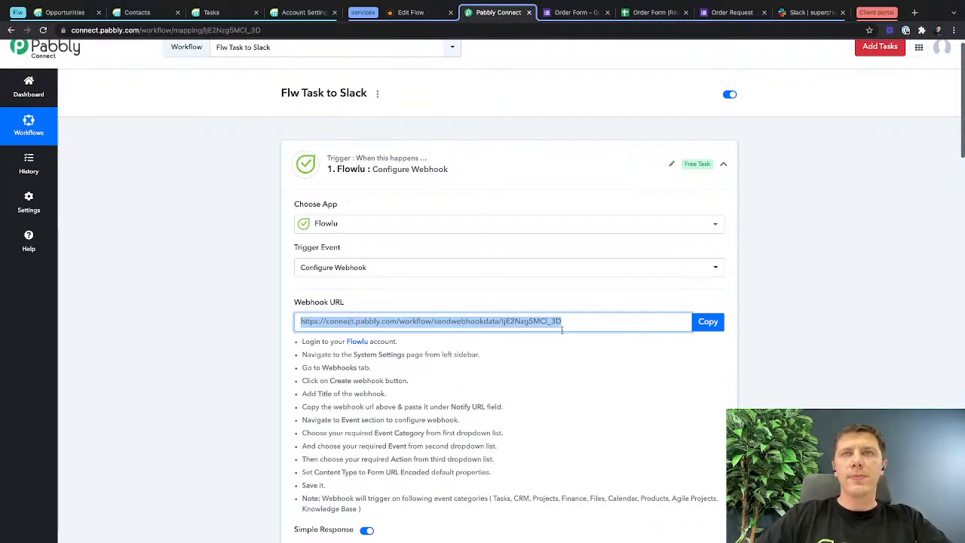
{"action": "left_click", "coordinate": [568, 322]}
{"action": "key", "text": "ctrl+a"}
{"action": "left_click", "coordinate": [567, 322]}
{"action": "key", "text": "ctrl+a"}
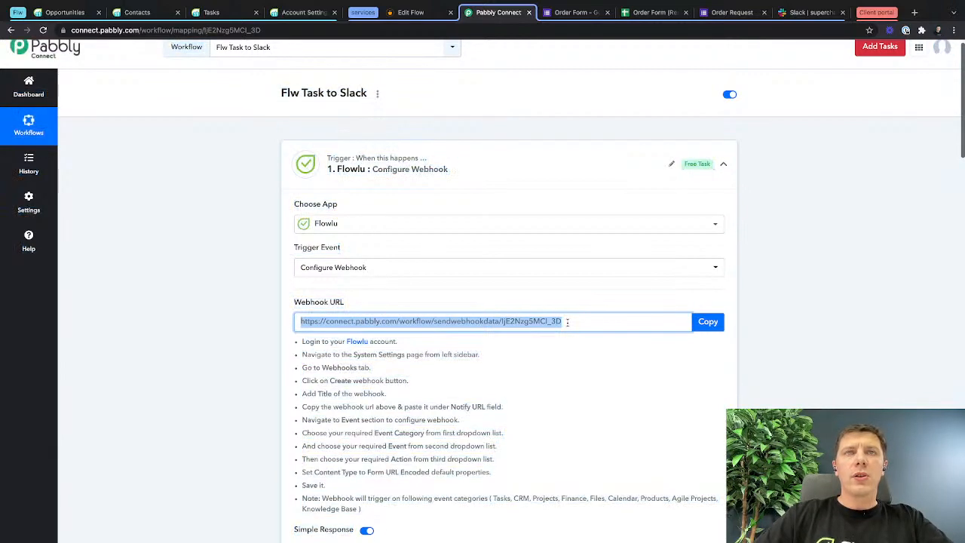
Review the "Flw Task to Slack" workflow and delete its Flowlu Custom API Request (Get) step.
{"action": "scroll", "coordinate": [567, 322], "scroll_direction": "down", "scroll_amount": 10}
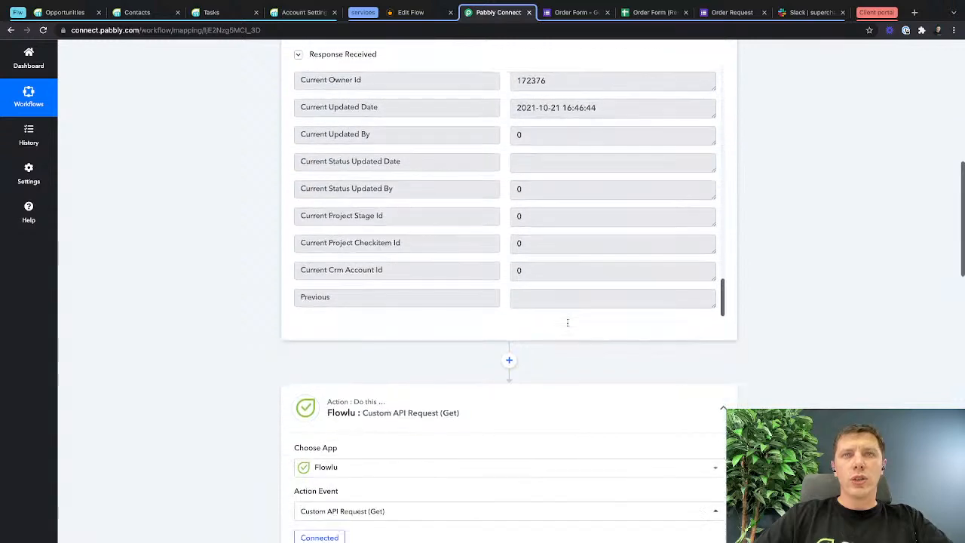
{"action": "scroll", "coordinate": [569, 326], "scroll_direction": "up", "scroll_amount": 10}
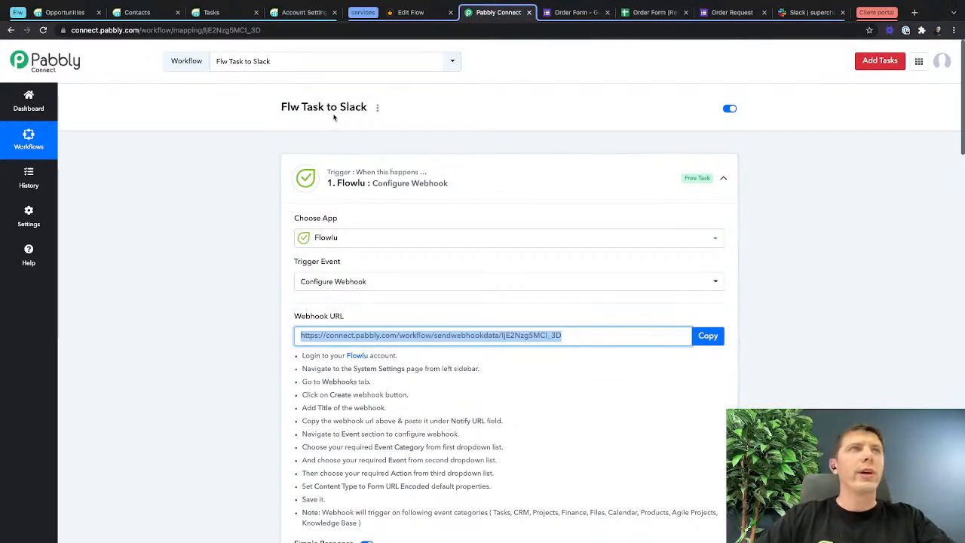
{"action": "scroll", "coordinate": [467, 369], "scroll_direction": "down", "scroll_amount": 12}
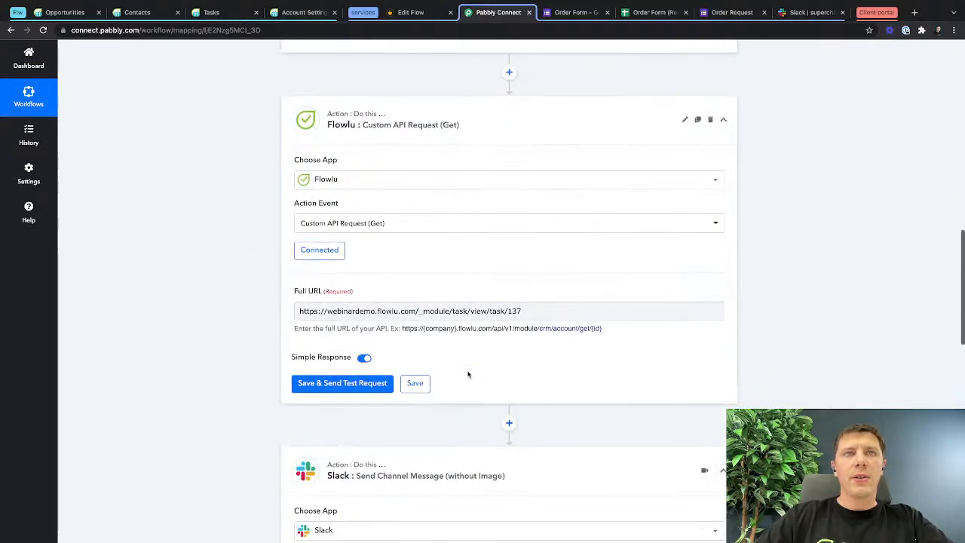
{"action": "scroll", "coordinate": [464, 354], "scroll_direction": "down", "scroll_amount": 3}
{"action": "scroll", "coordinate": [461, 327], "scroll_direction": "up", "scroll_amount": 5}
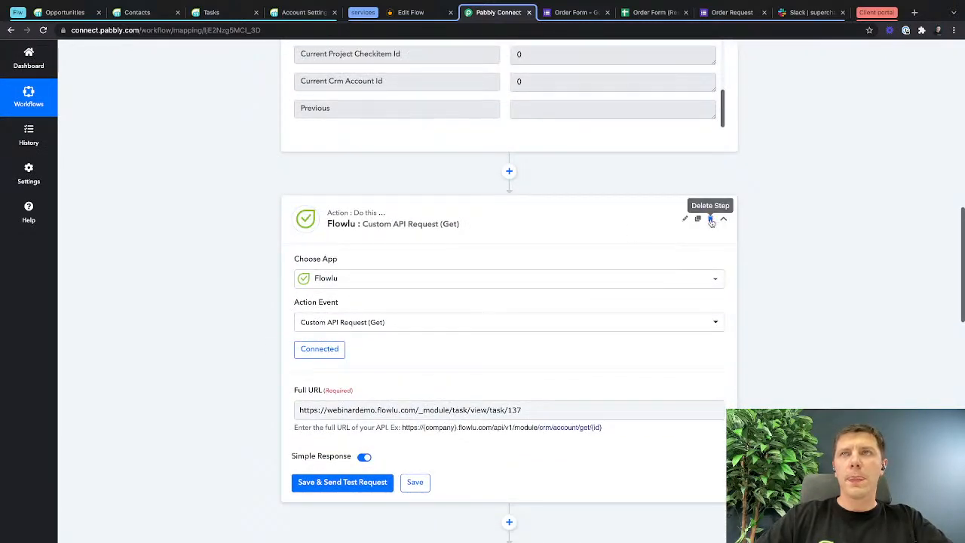
{"action": "left_click", "coordinate": [710, 218]}
{"action": "left_click", "coordinate": [465, 349]}
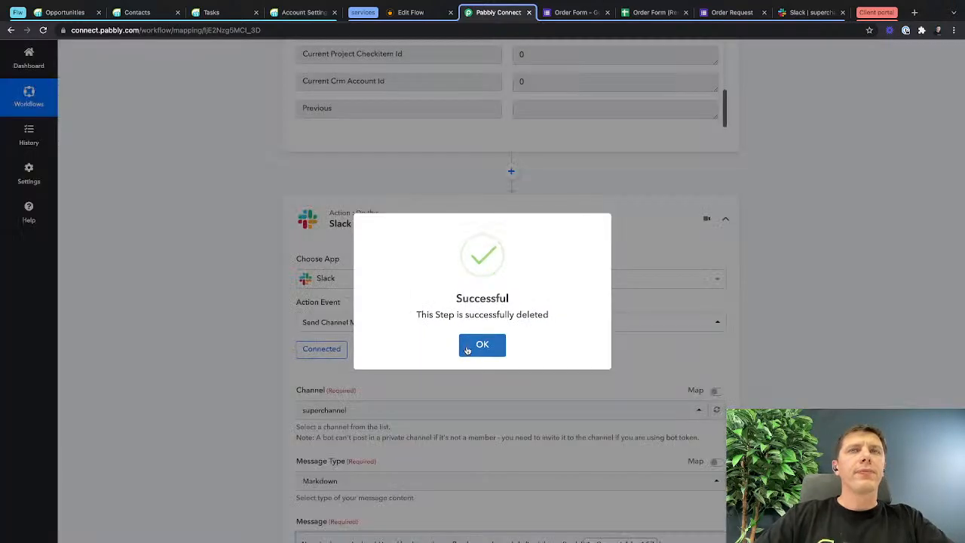
{"action": "left_click", "coordinate": [478, 344]}
{"action": "scroll", "coordinate": [479, 344], "scroll_direction": "up", "scroll_amount": 10}
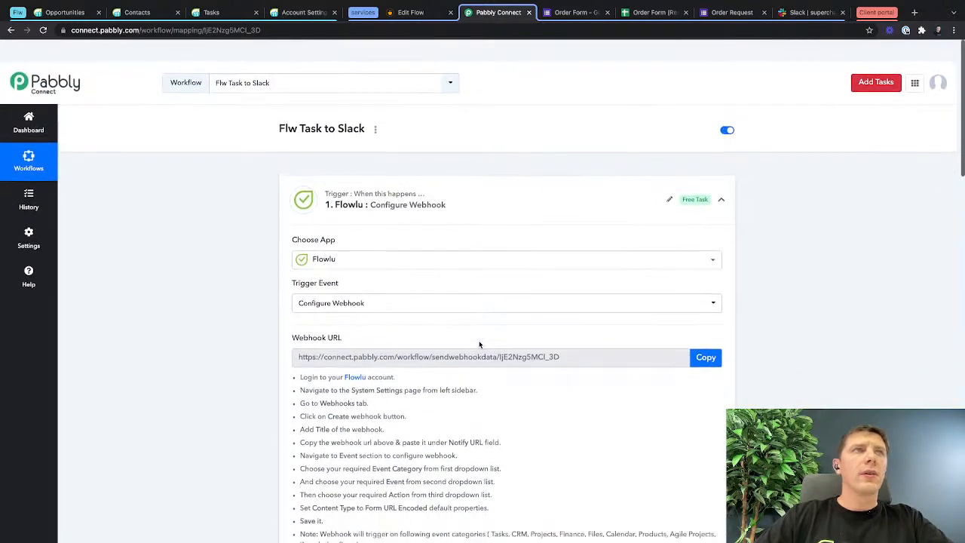
Open Pabbly Connect in a second browser tab and go to its dashboard.
{"action": "left_click", "coordinate": [28, 143], "text": "super"}
{"action": "left_click", "coordinate": [525, 12]}
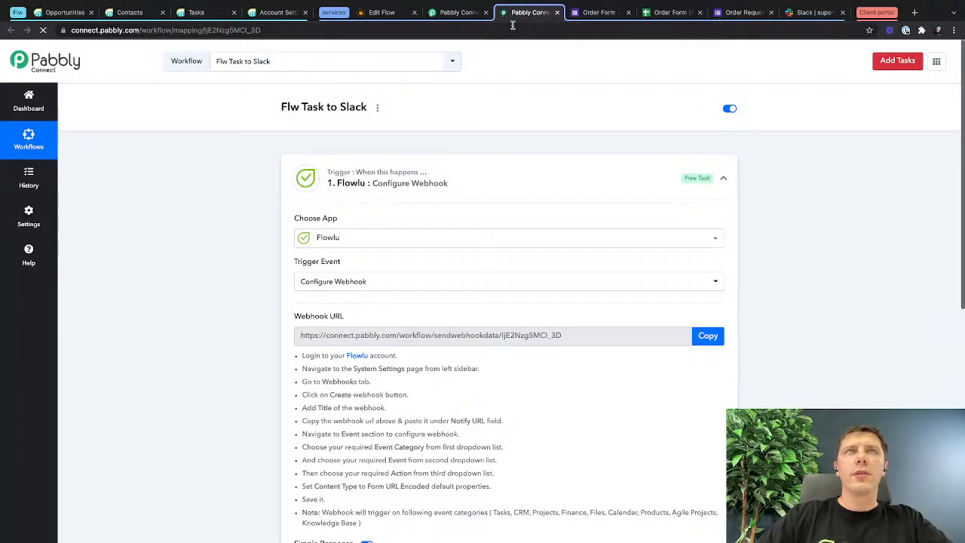
{"action": "left_click", "coordinate": [377, 107]}
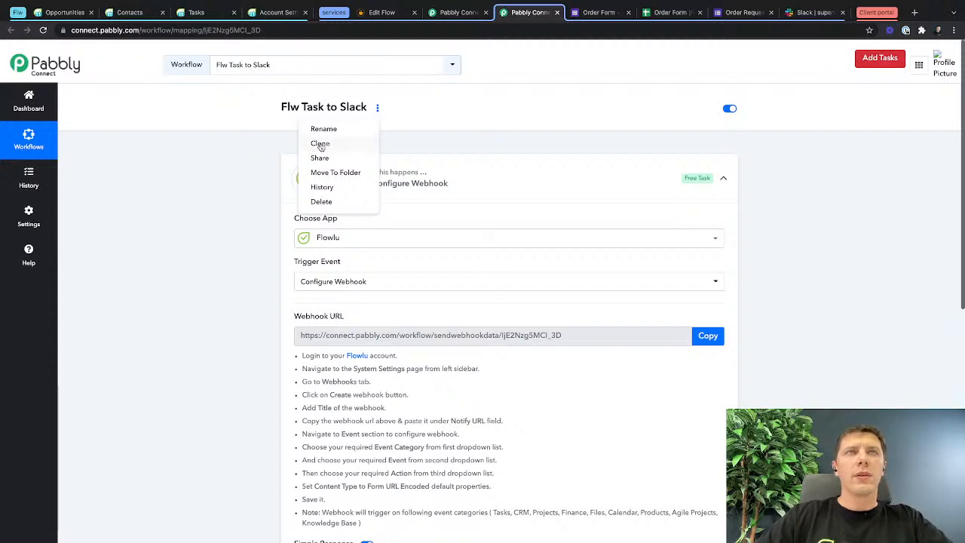
{"action": "left_click", "coordinate": [27, 135]}
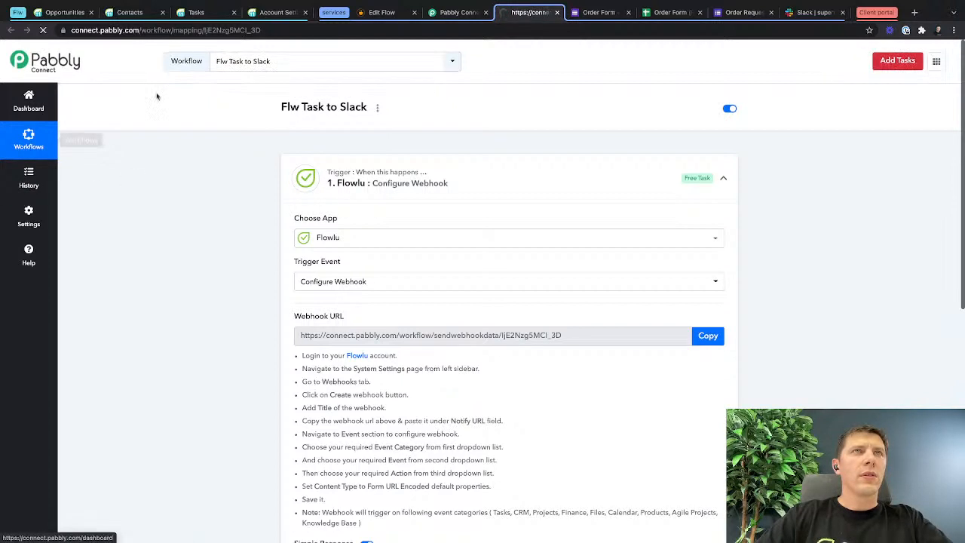
{"action": "left_click", "coordinate": [255, 67]}
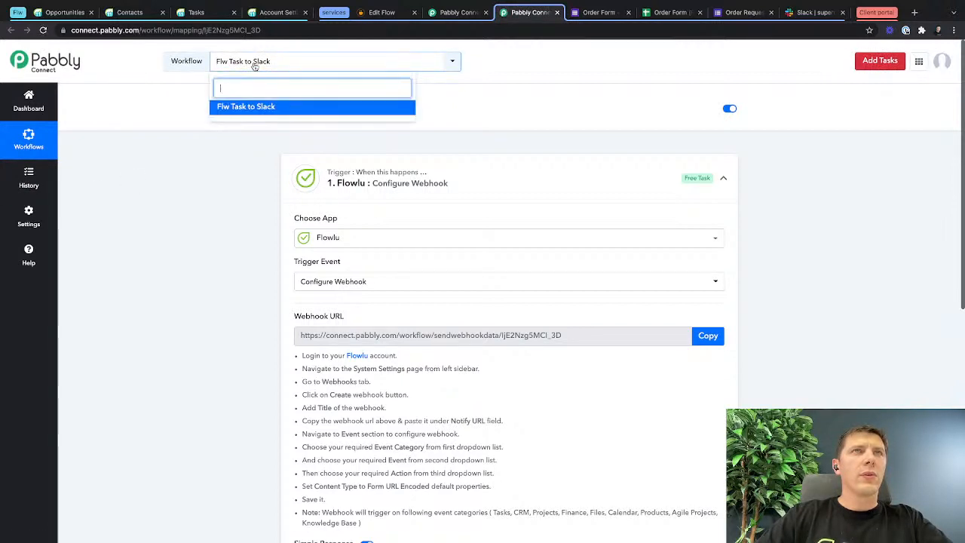
{"action": "left_click", "coordinate": [453, 63]}
{"action": "left_click", "coordinate": [453, 64]}
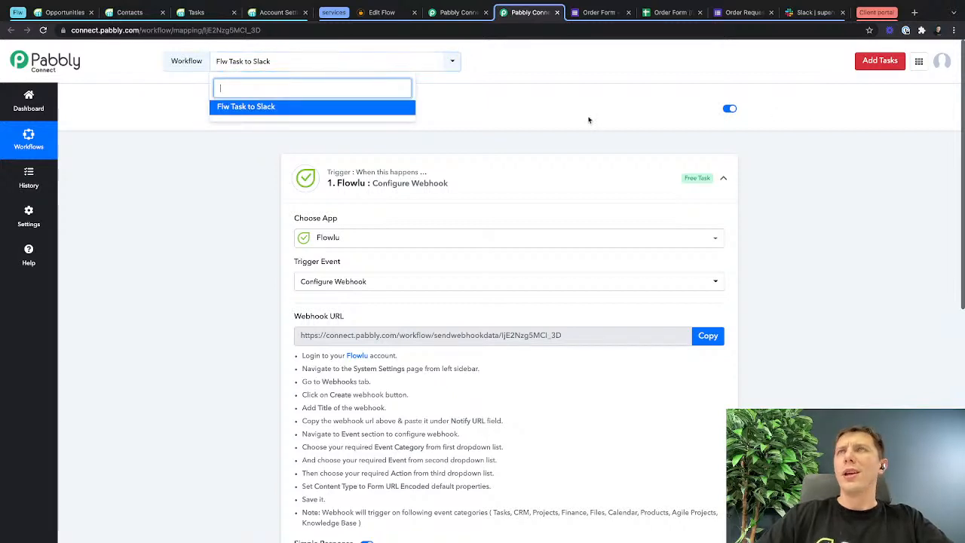
{"action": "left_click", "coordinate": [562, 171]}
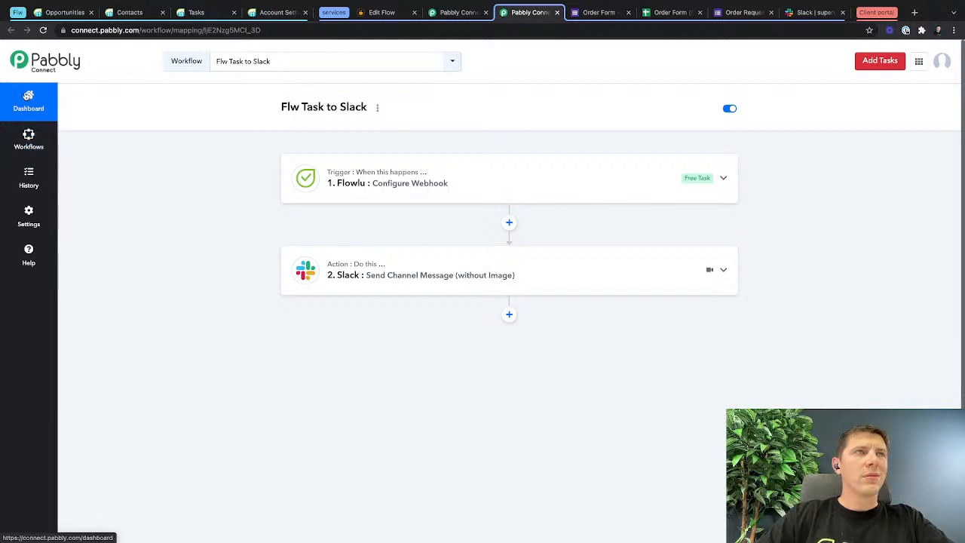
{"action": "left_click", "coordinate": [27, 100]}
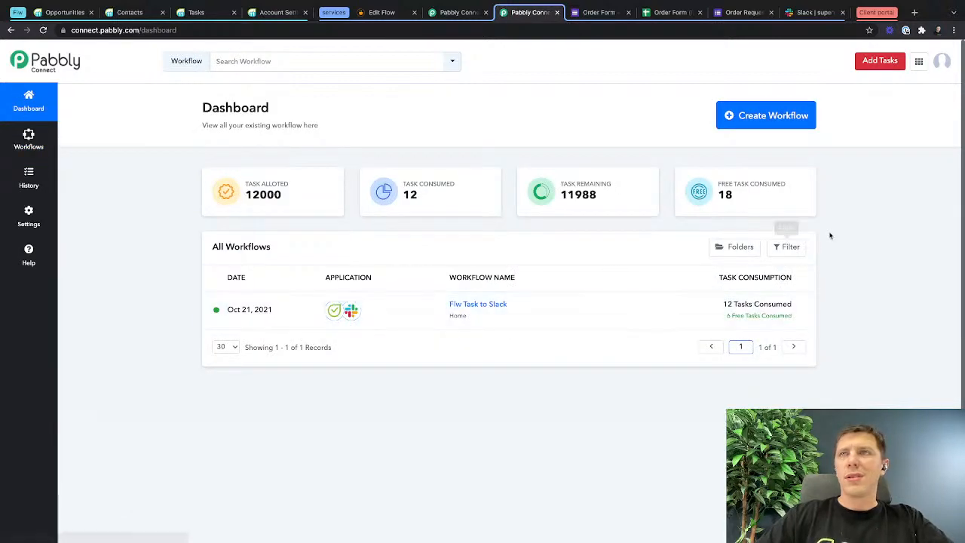
Create a new workflow named "Flowlu to Slack".
{"action": "left_click", "coordinate": [766, 121]}
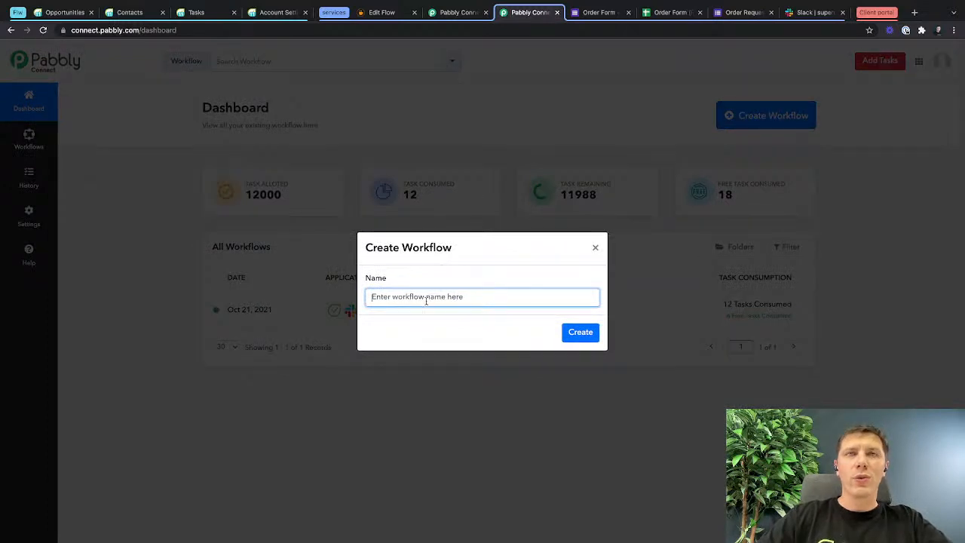
{"action": "type", "text": "F"}
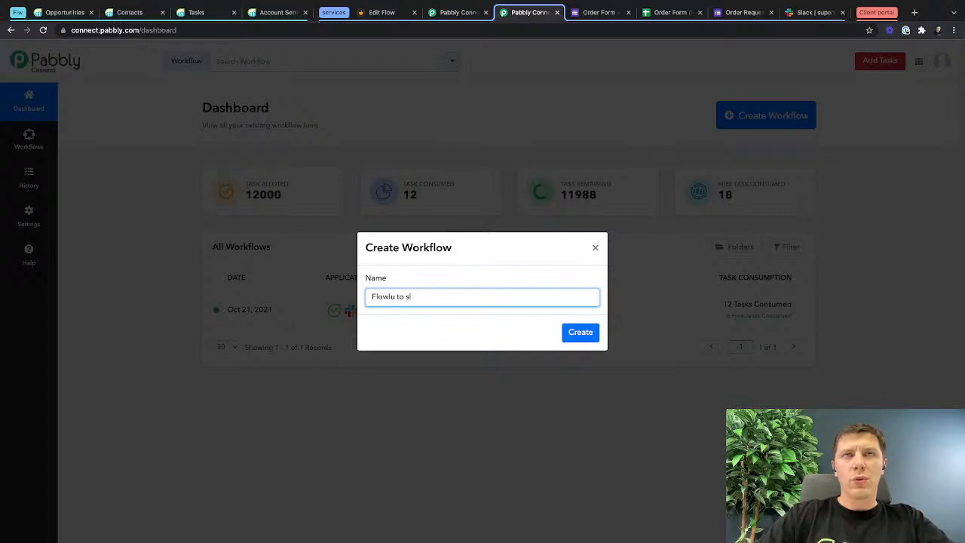
{"action": "type", "text": "lowlu to Slack"}
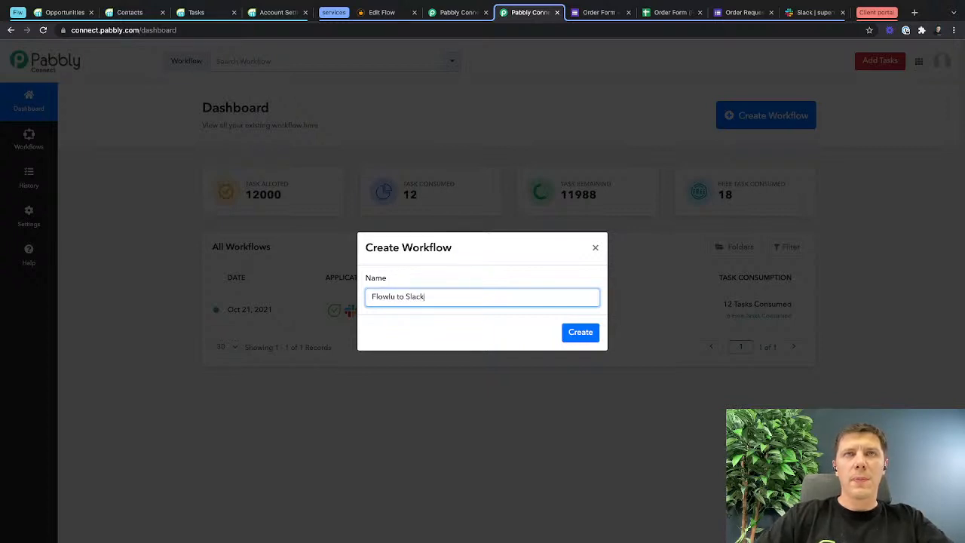
{"action": "left_click", "coordinate": [580, 332]}
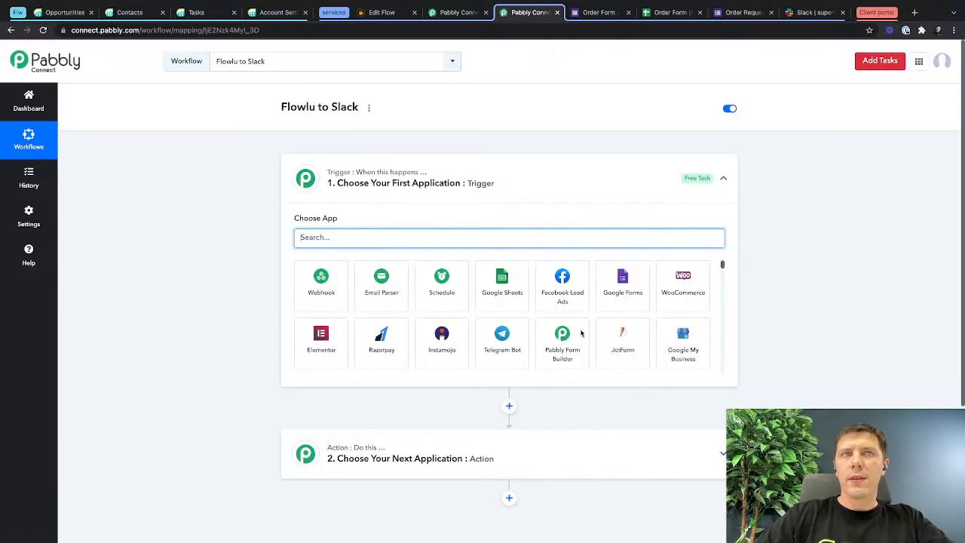
Set the workflow's trigger to Flowlu with the Configure Webhook event and copy its webhook URL.
{"action": "type", "text": "flow"}
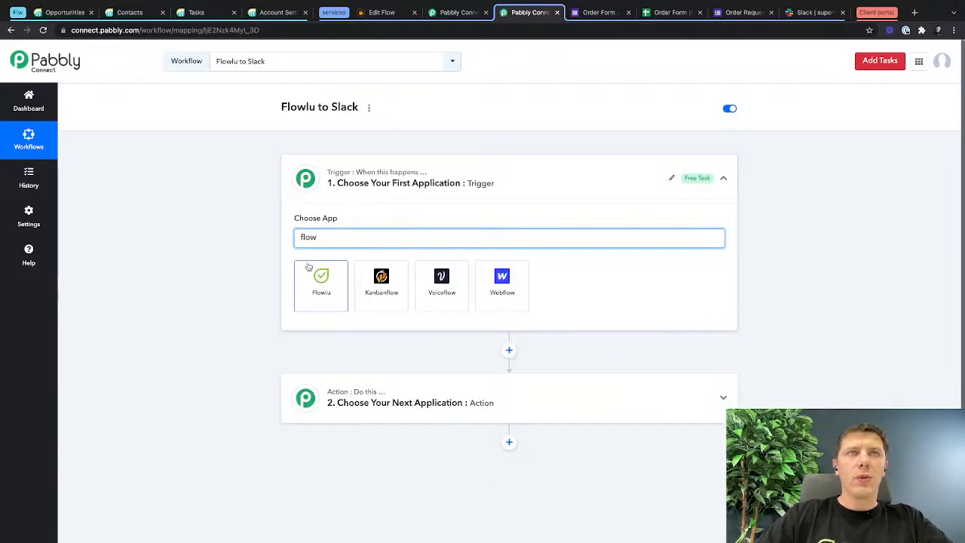
{"action": "left_click", "coordinate": [322, 285]}
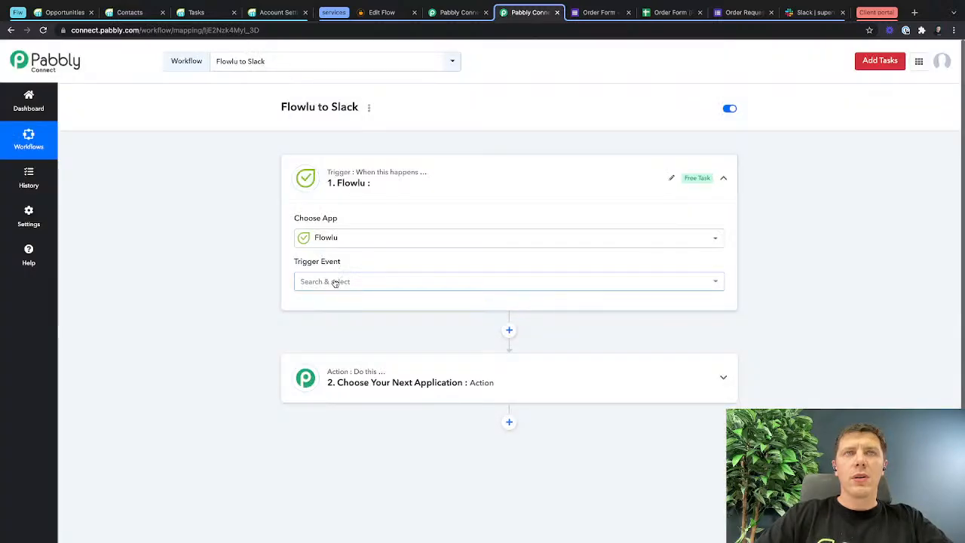
{"action": "left_click", "coordinate": [336, 282]}
{"action": "left_click", "coordinate": [338, 337]}
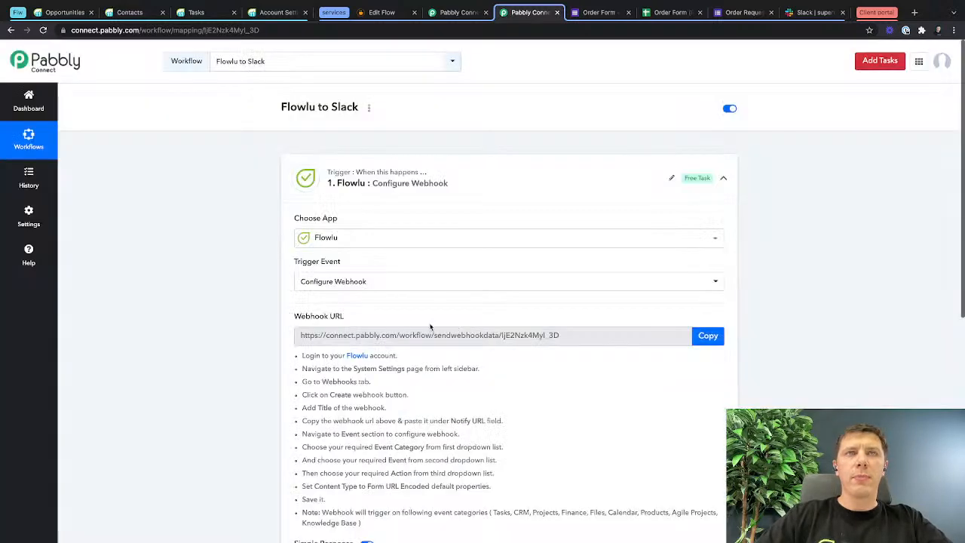
{"action": "left_click", "coordinate": [706, 335]}
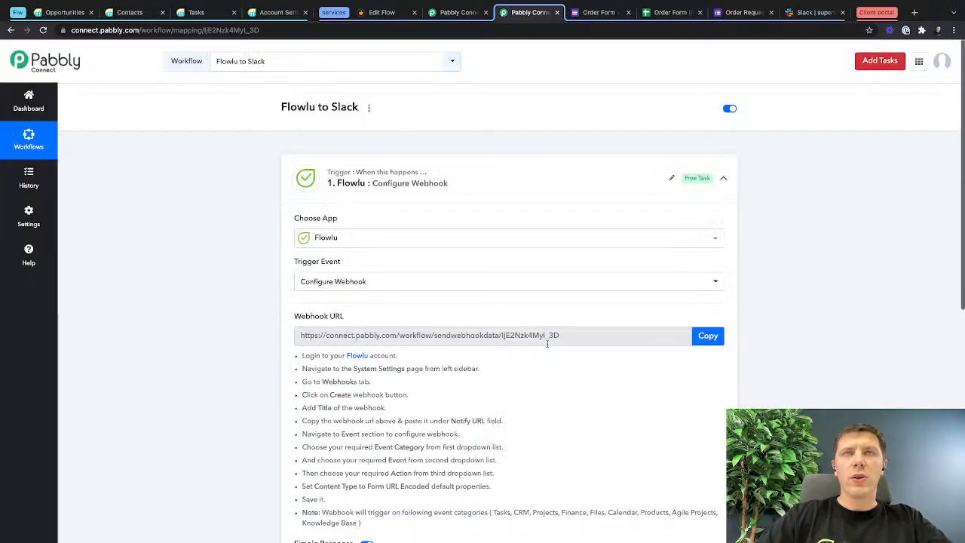
{"action": "left_click", "coordinate": [712, 336]}
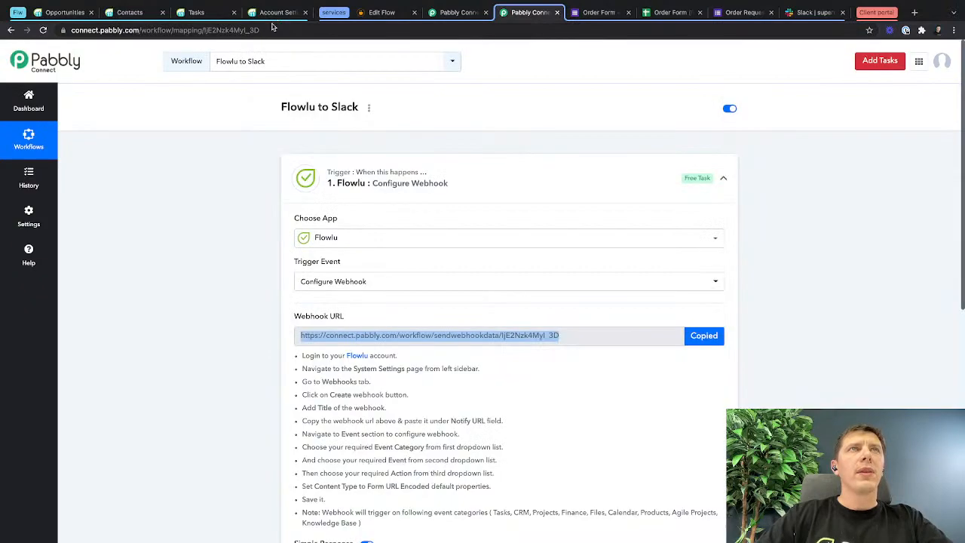
In Flowlu's webhook settings, replace the endpoint URL of "Task created to Pabbly" with the copied webhook URL and save the webhook.
{"action": "left_click", "coordinate": [276, 12]}
{"action": "left_click", "coordinate": [136, 157]}
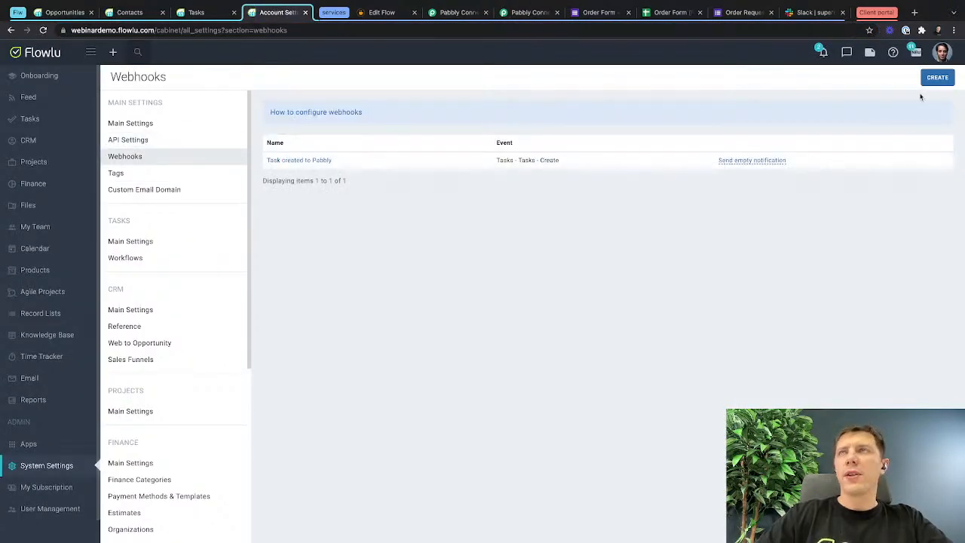
{"action": "left_click", "coordinate": [939, 78]}
{"action": "left_click", "coordinate": [558, 77]}
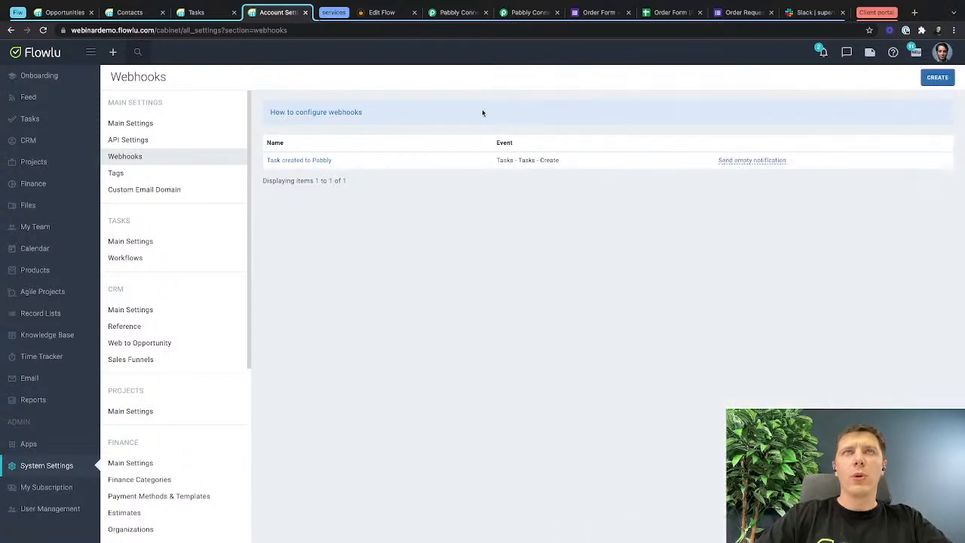
{"action": "left_click", "coordinate": [280, 160]}
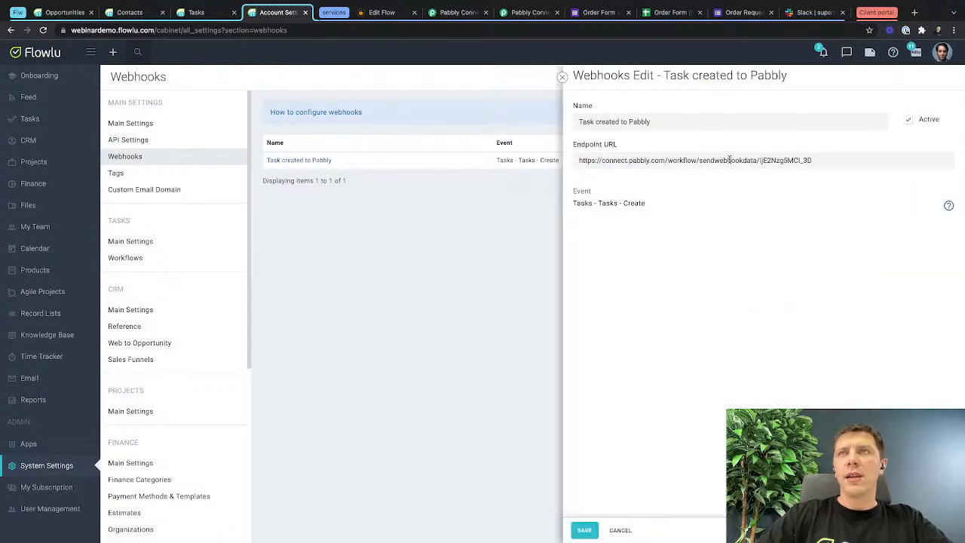
{"action": "triple_click", "coordinate": [730, 160]}
{"action": "key", "text": "ctrl+v"}
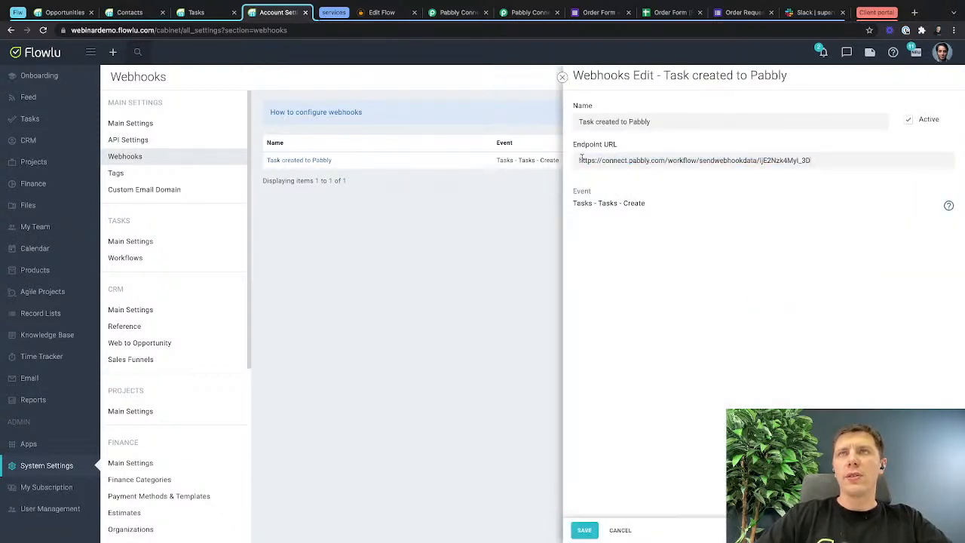
{"action": "left_click_drag", "start_coordinate": [577, 161], "coordinate": [814, 183]}
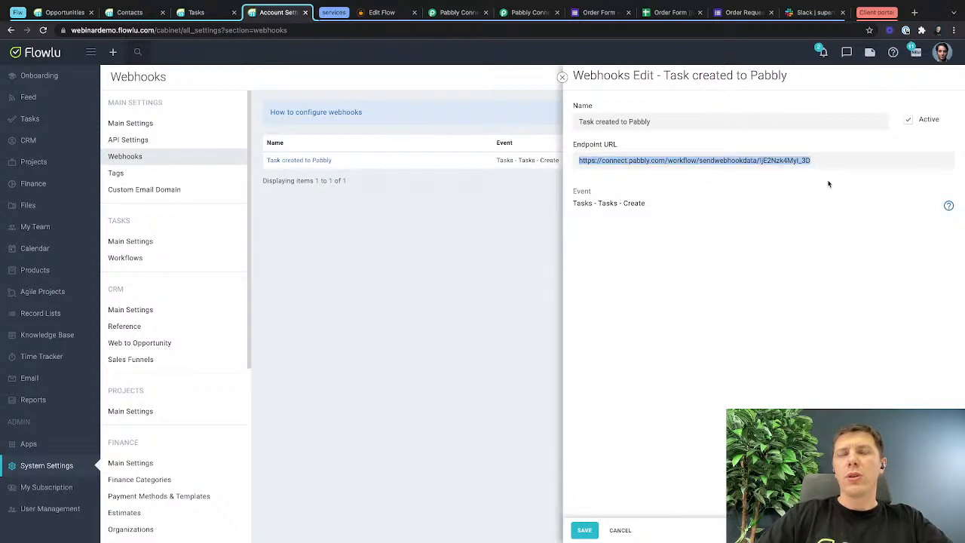
{"action": "left_click", "coordinate": [584, 530]}
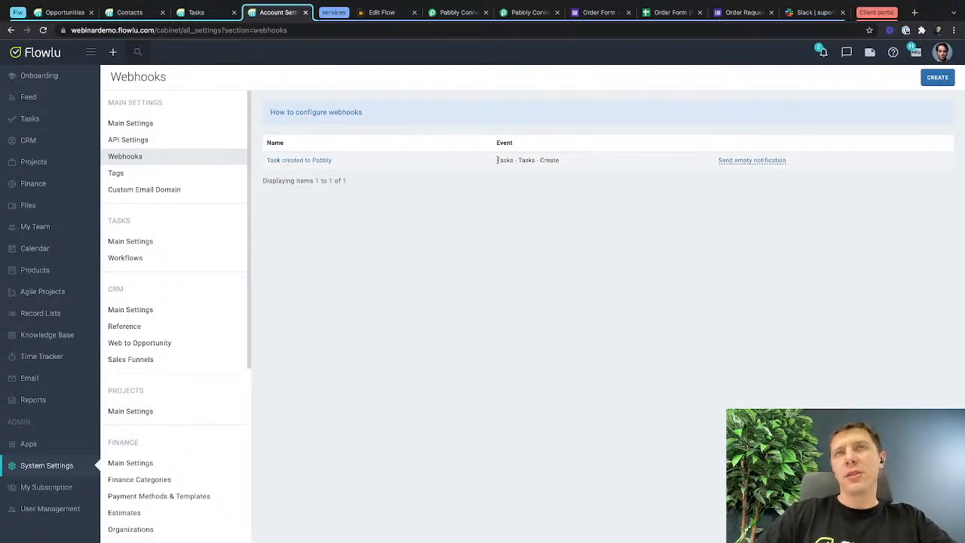
{"action": "left_click_drag", "start_coordinate": [496, 159], "coordinate": [621, 162]}
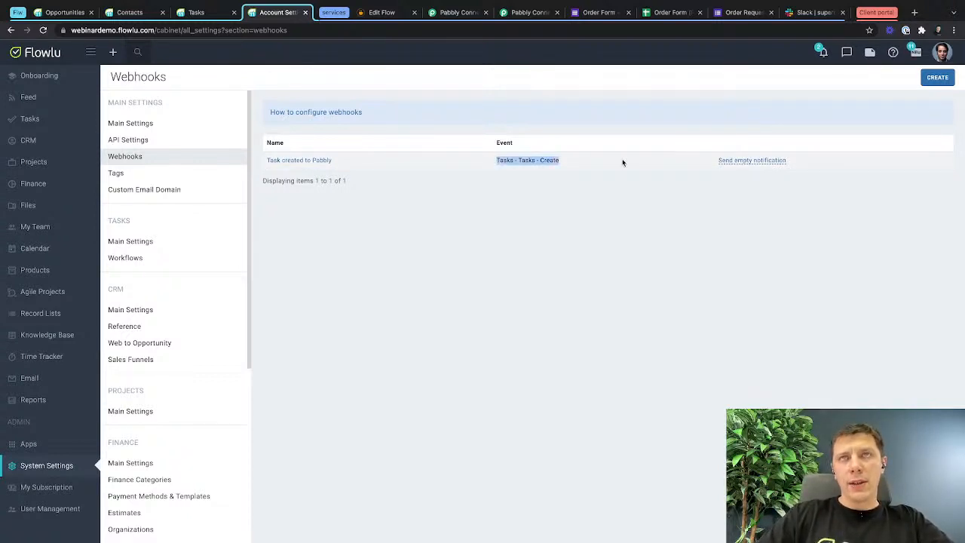
{"action": "left_click", "coordinate": [558, 222]}
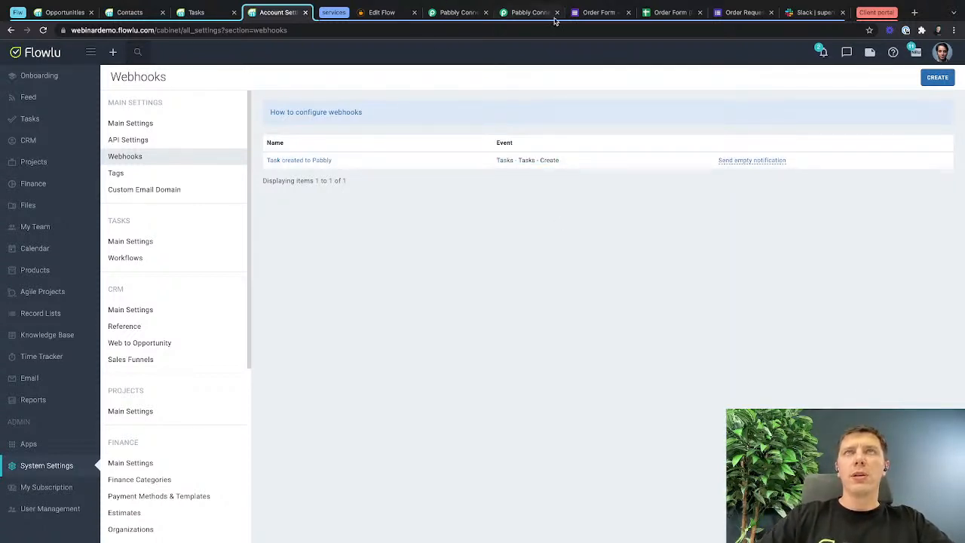
Check the Flowlu trigger's webhook capture in Pabbly Connect, then add the task "test task for pabbly" in Flowlu's to-do list.
{"action": "left_click", "coordinate": [525, 13]}
{"action": "scroll", "coordinate": [482, 226], "scroll_direction": "down", "scroll_amount": 2}
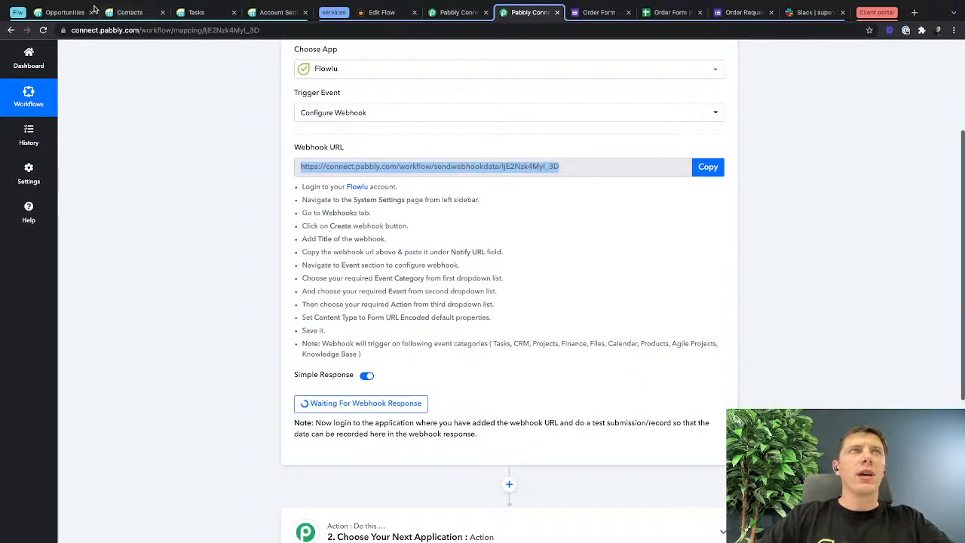
{"action": "left_click", "coordinate": [197, 12]}
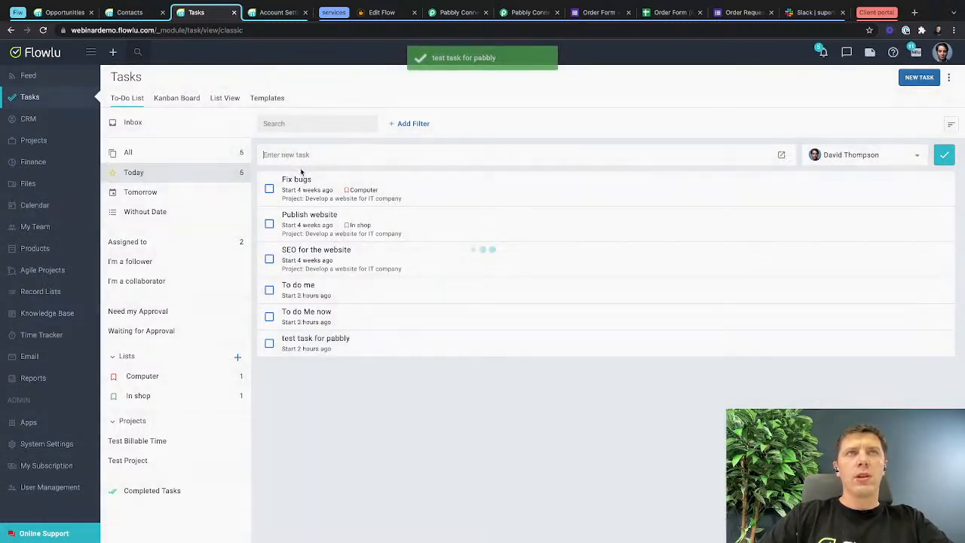
Return to the "Flowlu to Slack" workflow in Pabbly Connect and examine the fields of the trigger's received webhook response.
{"action": "left_click", "coordinate": [525, 14]}
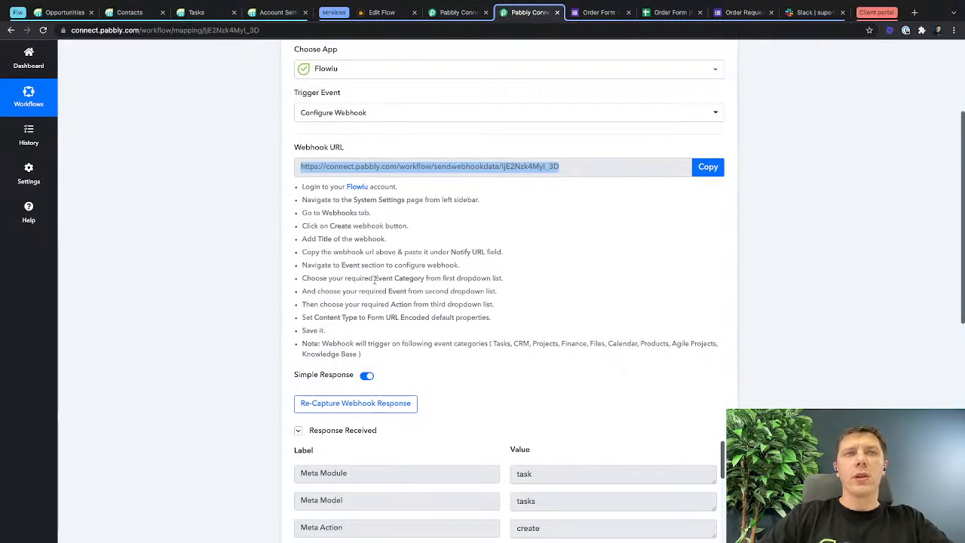
{"action": "scroll", "coordinate": [357, 295], "scroll_direction": "down", "scroll_amount": 5}
{"action": "scroll", "coordinate": [512, 215], "scroll_direction": "down", "scroll_amount": 2}
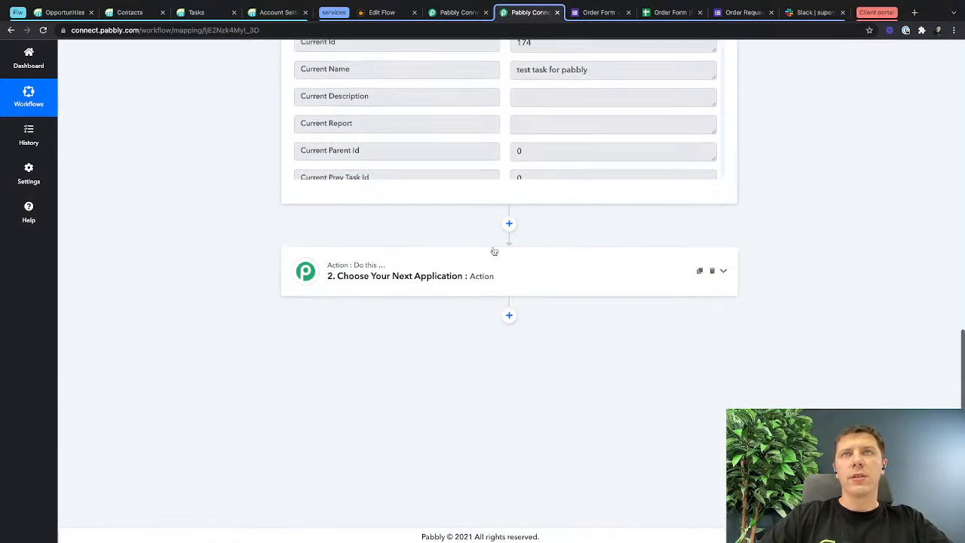
{"action": "scroll", "coordinate": [547, 295], "scroll_direction": "up", "scroll_amount": 3}
{"action": "scroll", "coordinate": [547, 294], "scroll_direction": "down", "scroll_amount": 1}
{"action": "scroll", "coordinate": [547, 295], "scroll_direction": "down", "scroll_amount": 20}
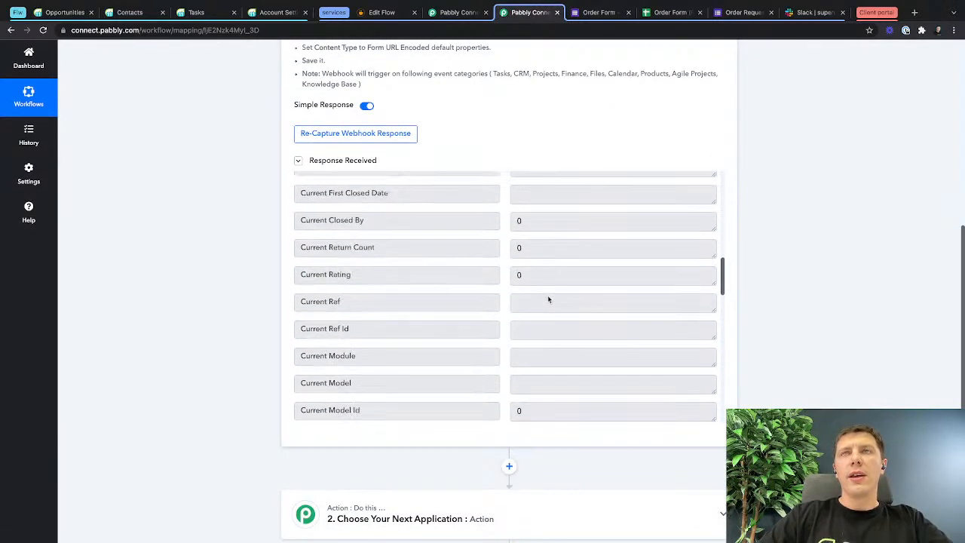
Set the workflow's second step to Slack with the action event Send Channel Message (without Image).
{"action": "scroll", "coordinate": [563, 306], "scroll_direction": "up", "scroll_amount": 15}
{"action": "scroll", "coordinate": [671, 409], "scroll_direction": "down", "scroll_amount": 12}
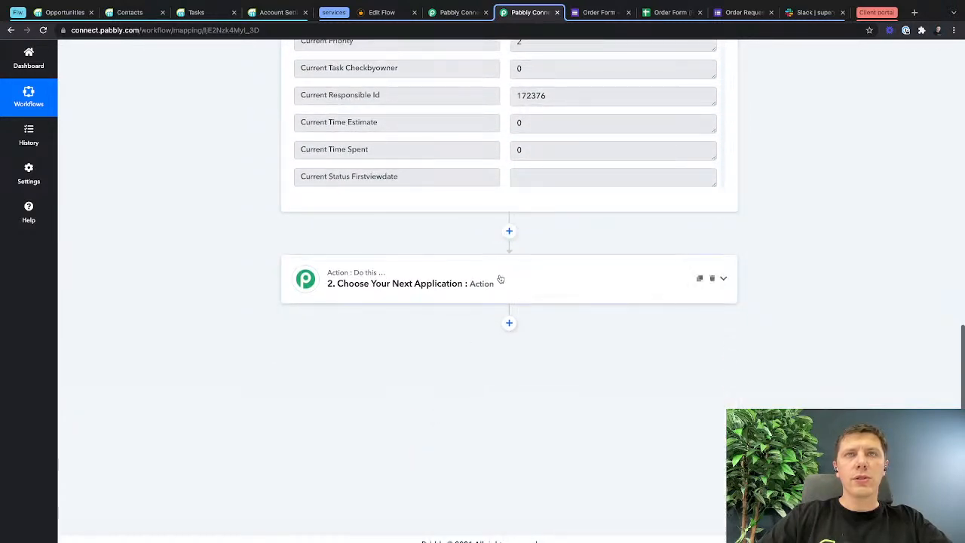
{"action": "left_click", "coordinate": [483, 285]}
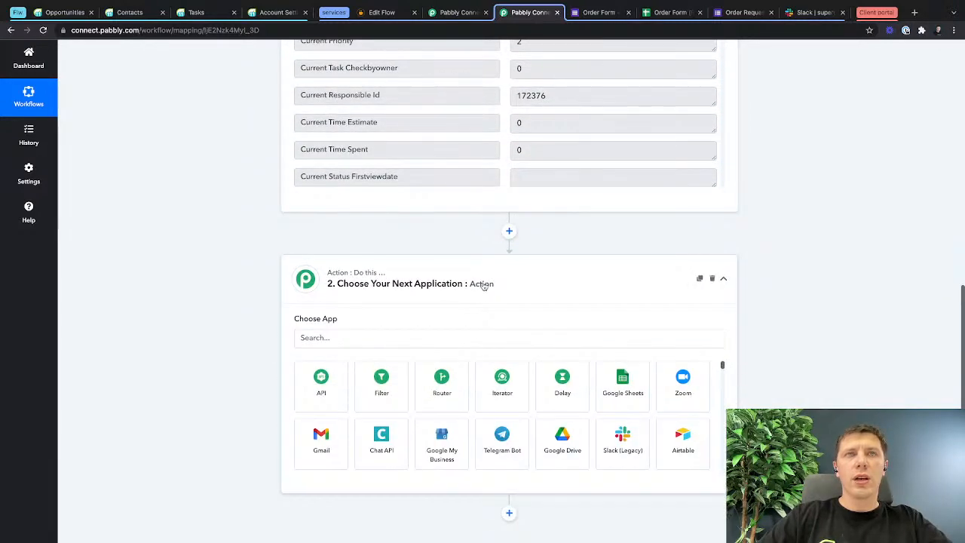
{"action": "left_click", "coordinate": [369, 332]}
{"action": "type", "text": "sla"}
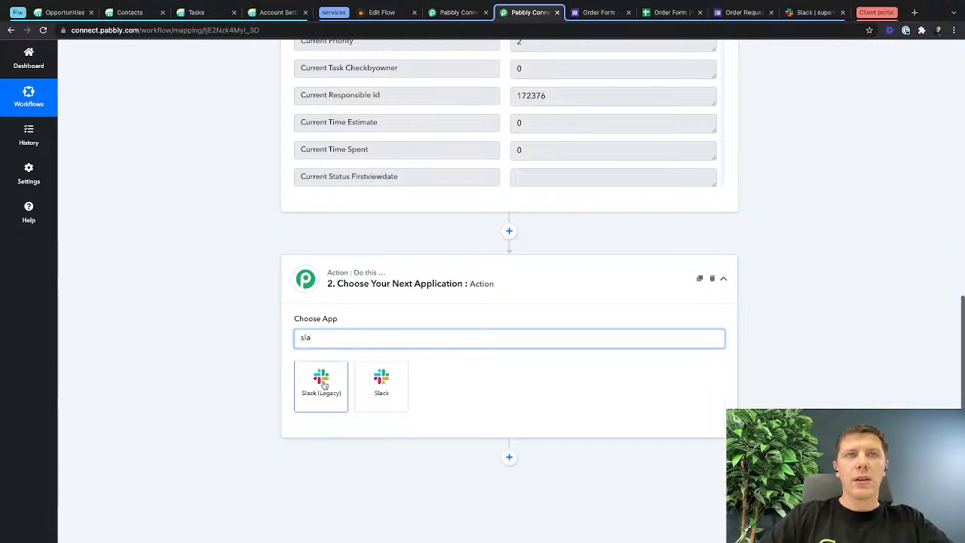
{"action": "left_click", "coordinate": [373, 386]}
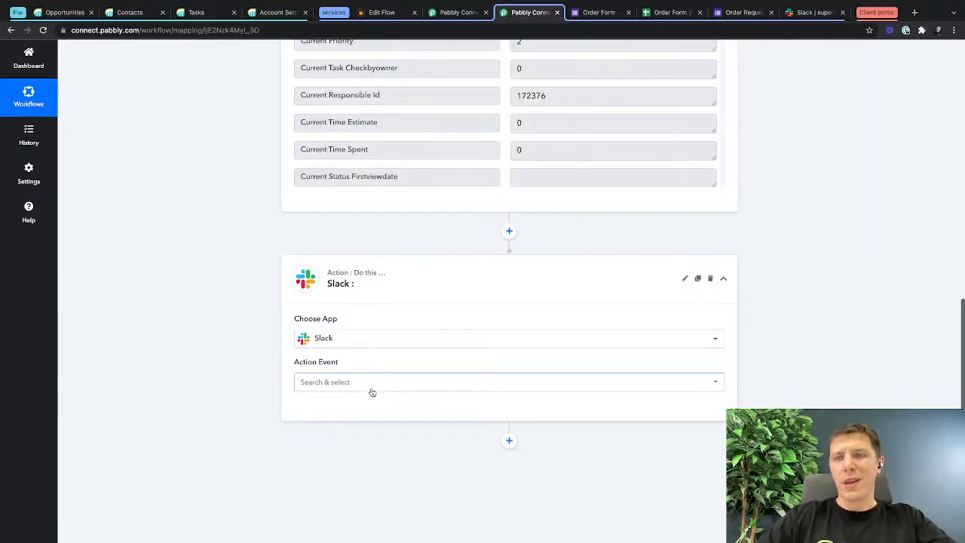
{"action": "left_click", "coordinate": [340, 380]}
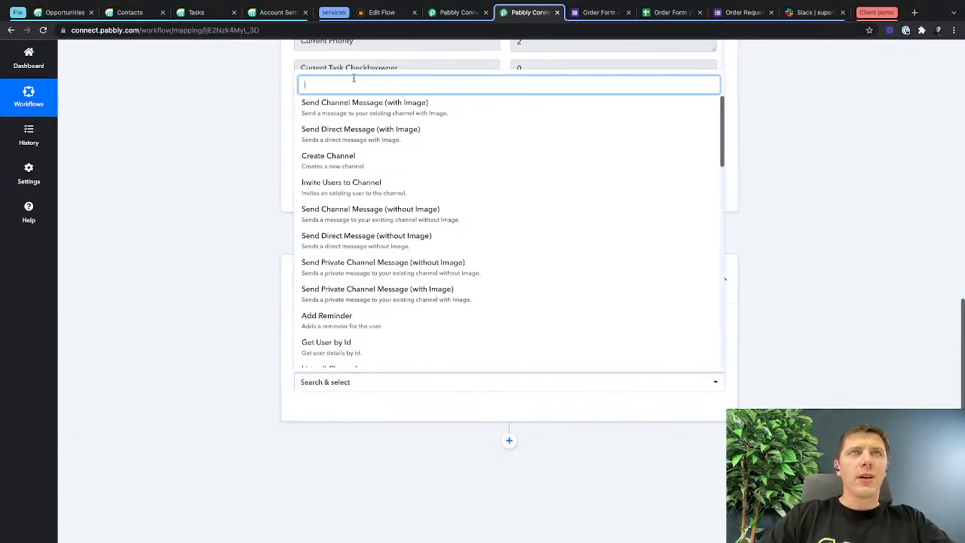
{"action": "type", "text": "send"}
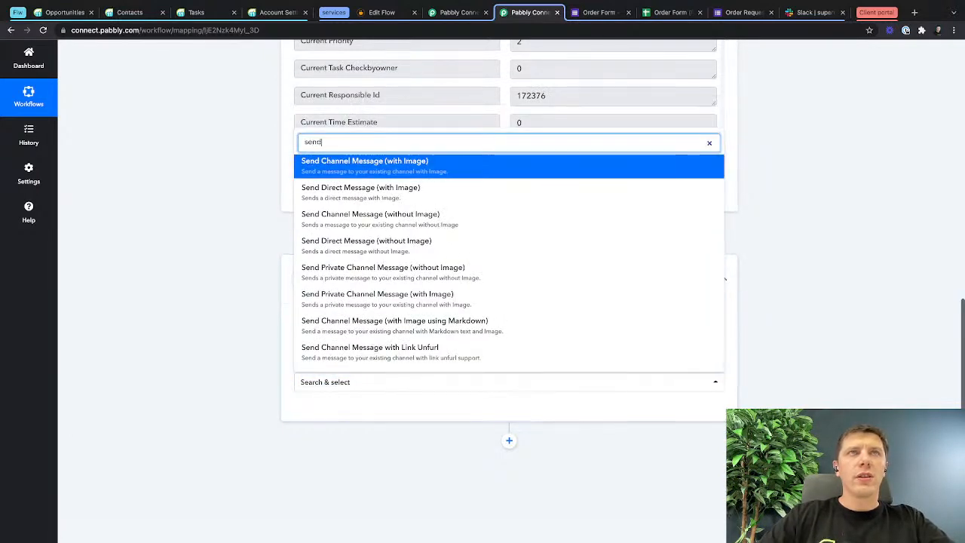
{"action": "left_click", "coordinate": [413, 215]}
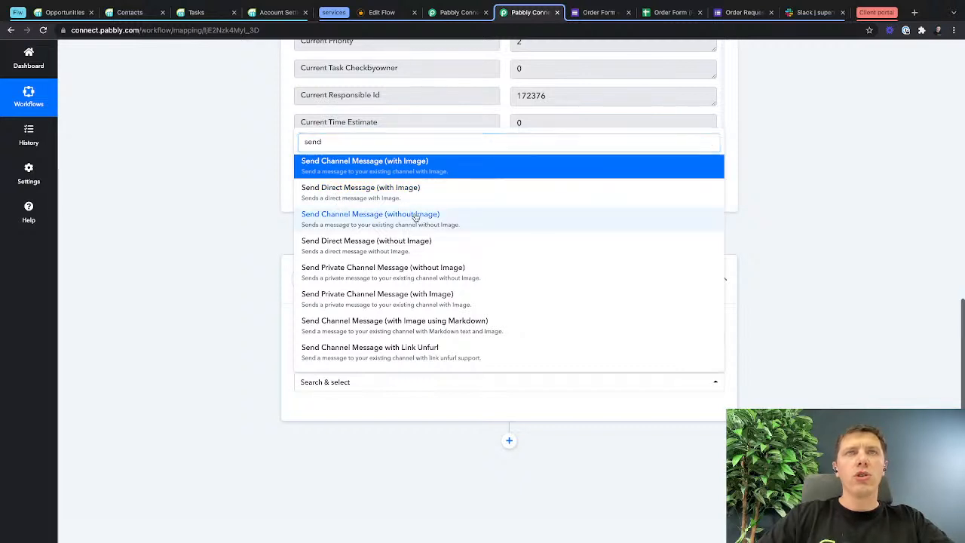
Connect the Slack action through the existing connection "FlwTest Slack" and save the connection.
{"action": "scroll", "coordinate": [388, 369], "scroll_direction": "down", "scroll_amount": 1}
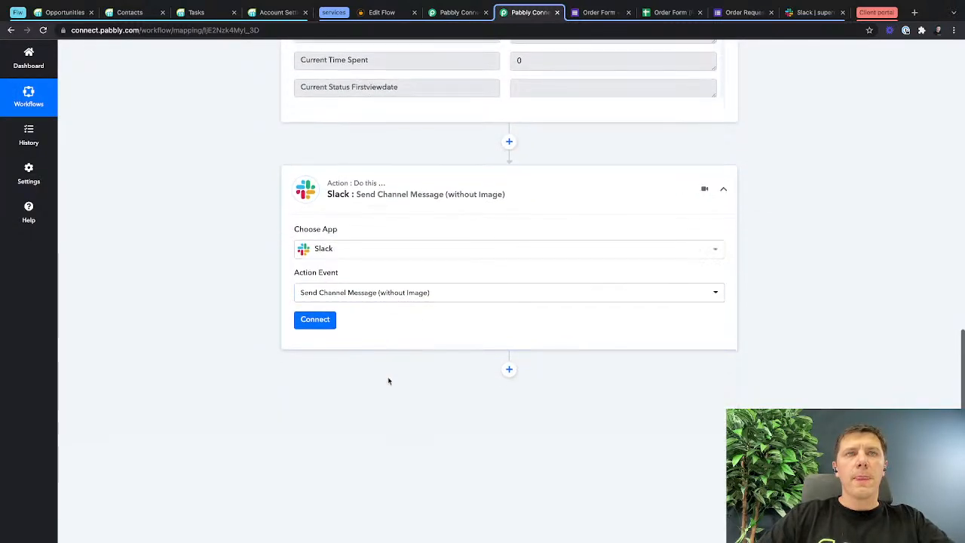
{"action": "left_click", "coordinate": [313, 323]}
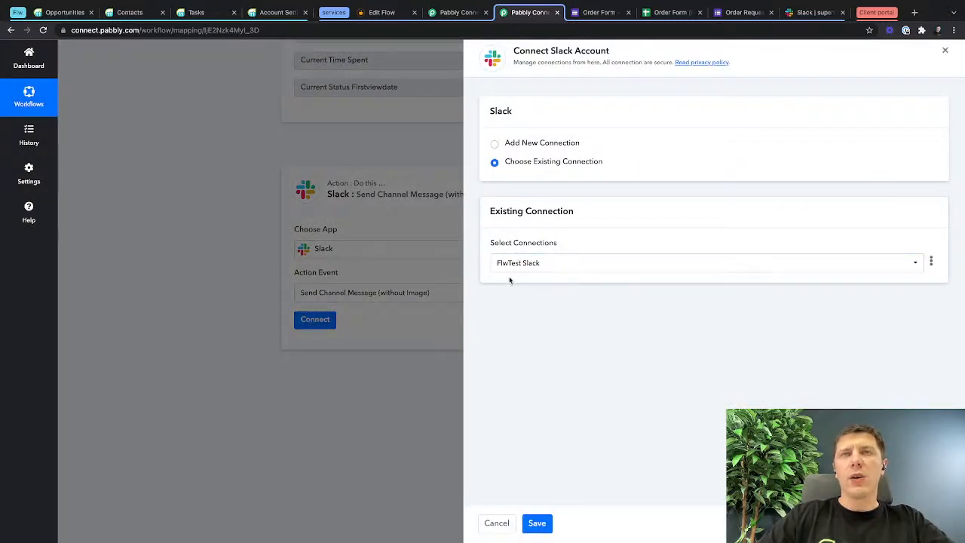
{"action": "left_click", "coordinate": [537, 523]}
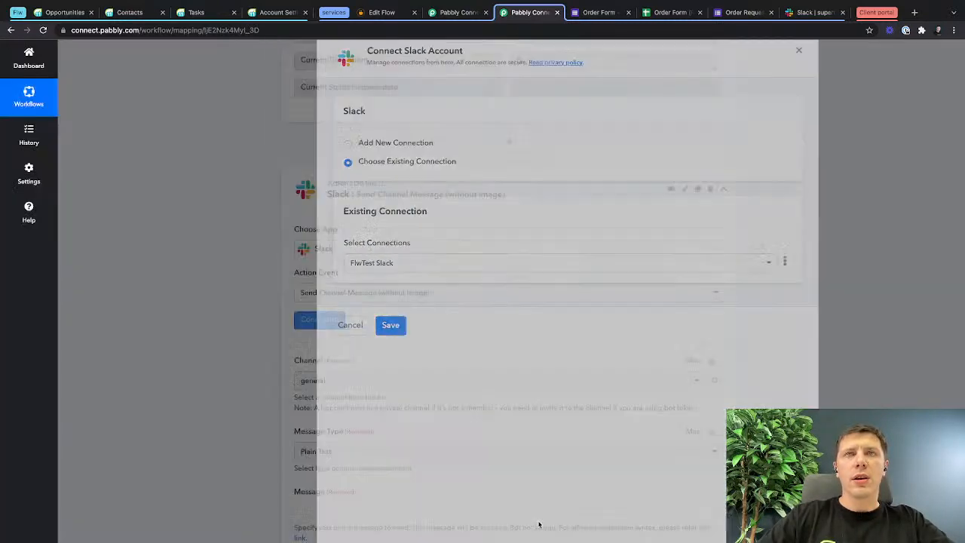
Set the Slack action's channel to superchannel and its message type to Markdown.
{"action": "scroll", "coordinate": [367, 322], "scroll_direction": "down", "scroll_amount": 2}
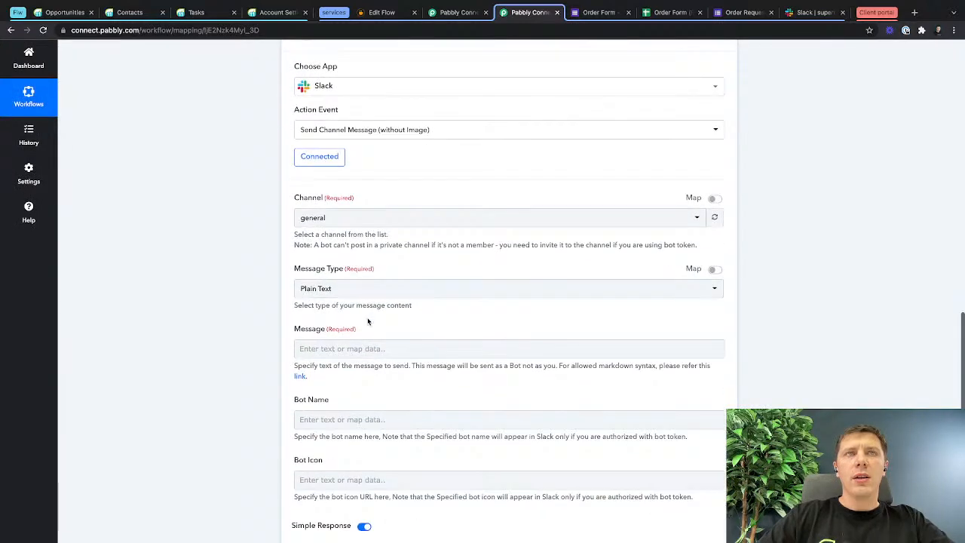
{"action": "left_click", "coordinate": [340, 218]}
{"action": "left_click", "coordinate": [330, 296]}
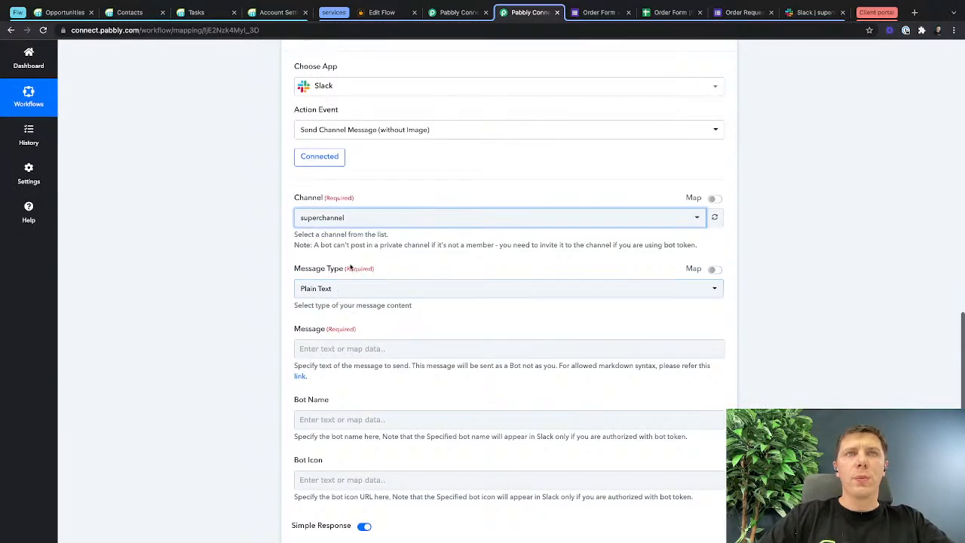
{"action": "scroll", "coordinate": [349, 266], "scroll_direction": "down", "scroll_amount": 1}
{"action": "scroll", "coordinate": [349, 266], "scroll_direction": "down", "scroll_amount": 1}
{"action": "left_click", "coordinate": [400, 205]}
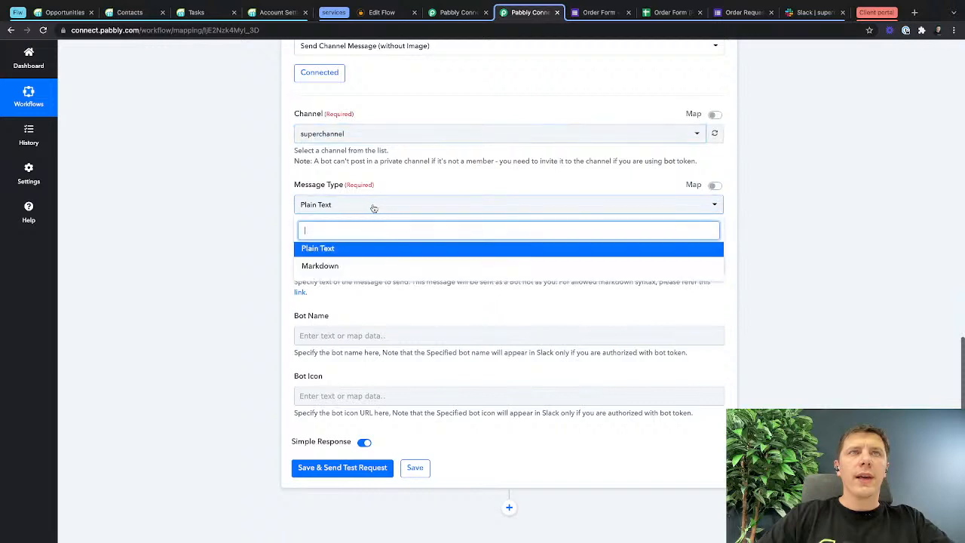
{"action": "left_click", "coordinate": [351, 265]}
Copy the bracketed task link from the Slack message in the "Flw Task to Slack" workflow into this Slack action's message.
{"action": "left_click", "coordinate": [349, 265]}
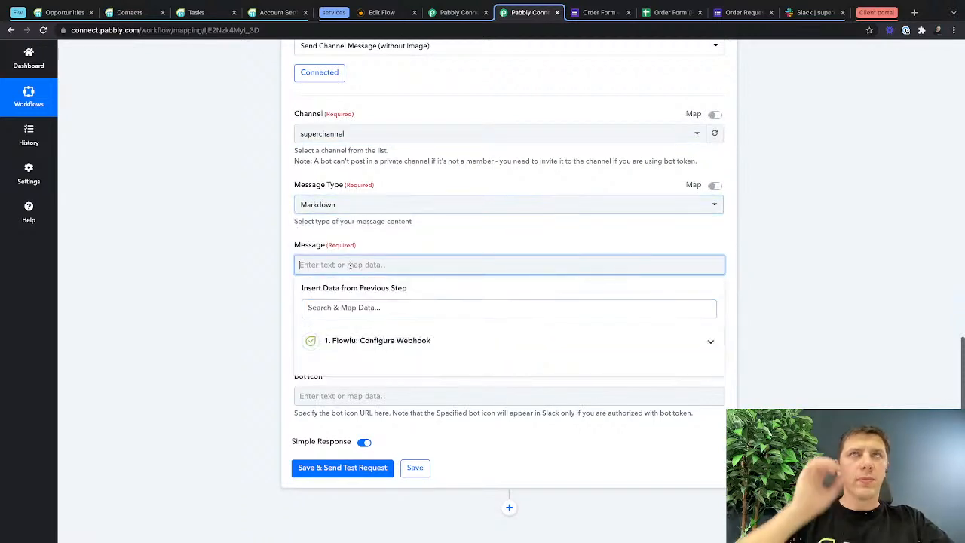
{"action": "left_click", "coordinate": [462, 13]}
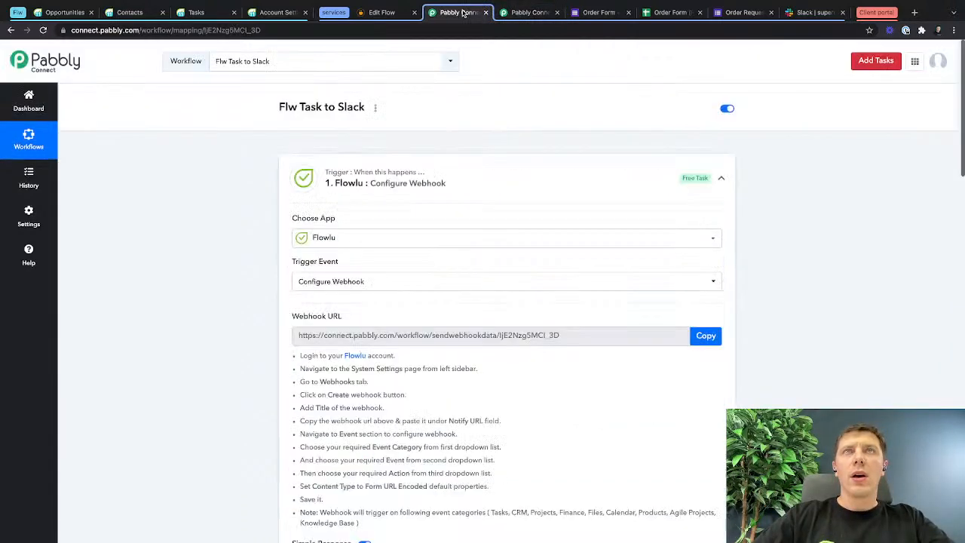
{"action": "scroll", "coordinate": [403, 294], "scroll_direction": "down", "scroll_amount": 15}
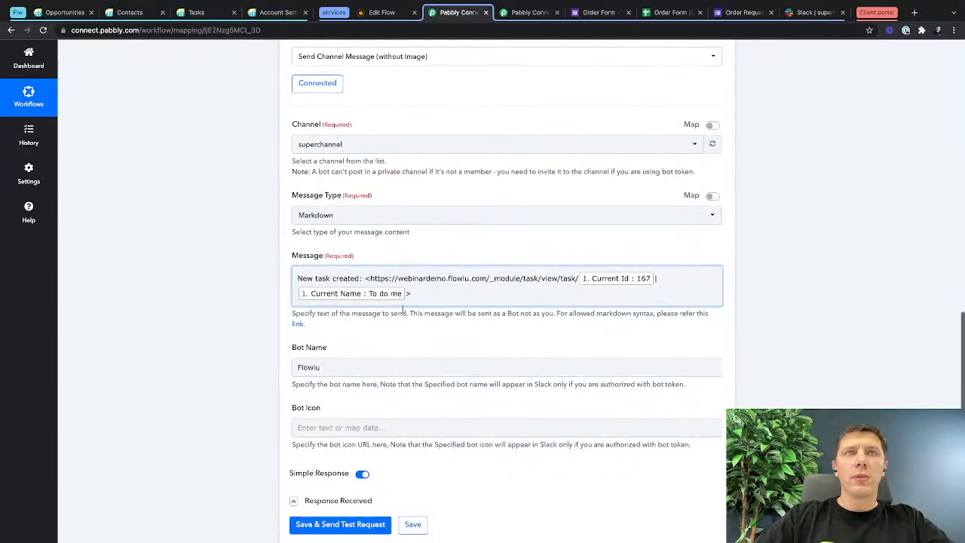
{"action": "left_click", "coordinate": [431, 329]}
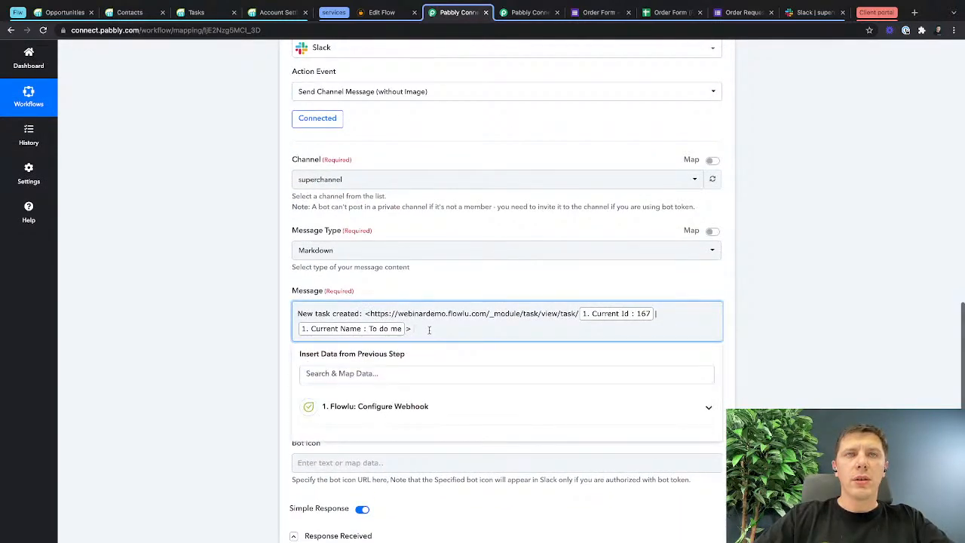
{"action": "left_click_drag", "start_coordinate": [364, 313], "coordinate": [431, 329]}
{"action": "key", "text": "ctrl+c"}
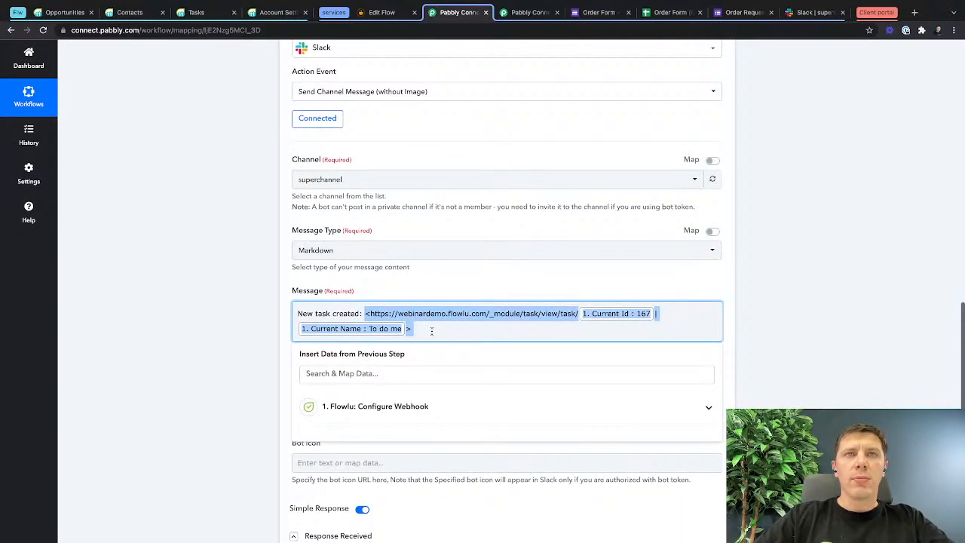
{"action": "left_click", "coordinate": [520, 13]}
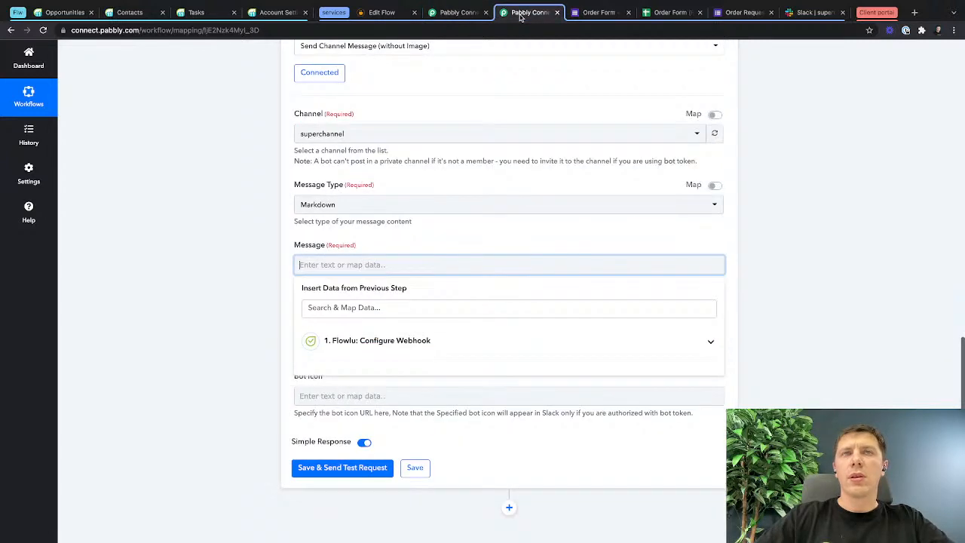
{"action": "left_click", "coordinate": [421, 262]}
{"action": "key", "text": "ctrl+v"}
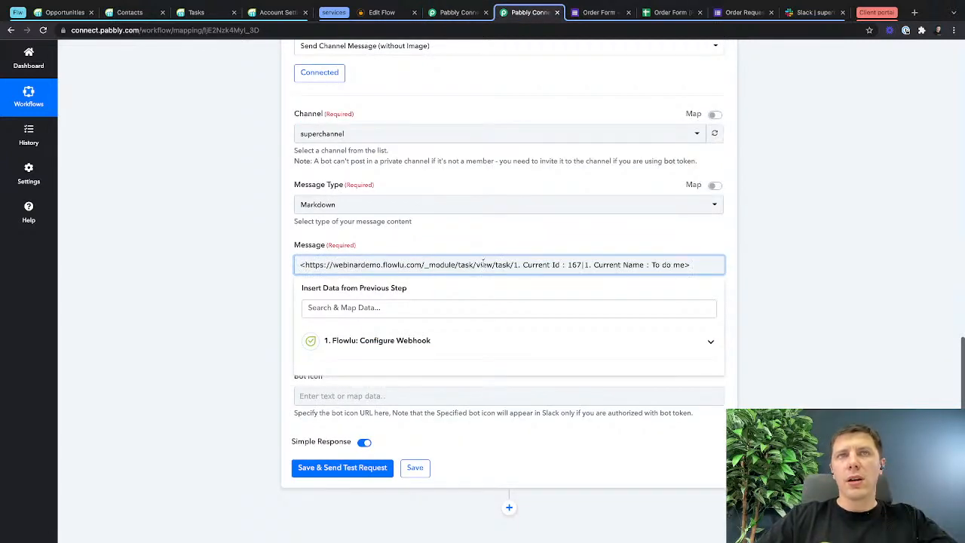
Delete the plain-text Current Id and Current Name placeholders from the pasted link, keeping the "|" separator and closing bracket.
{"action": "left_click", "coordinate": [516, 265]}
{"action": "key", "text": "BackSpace"}
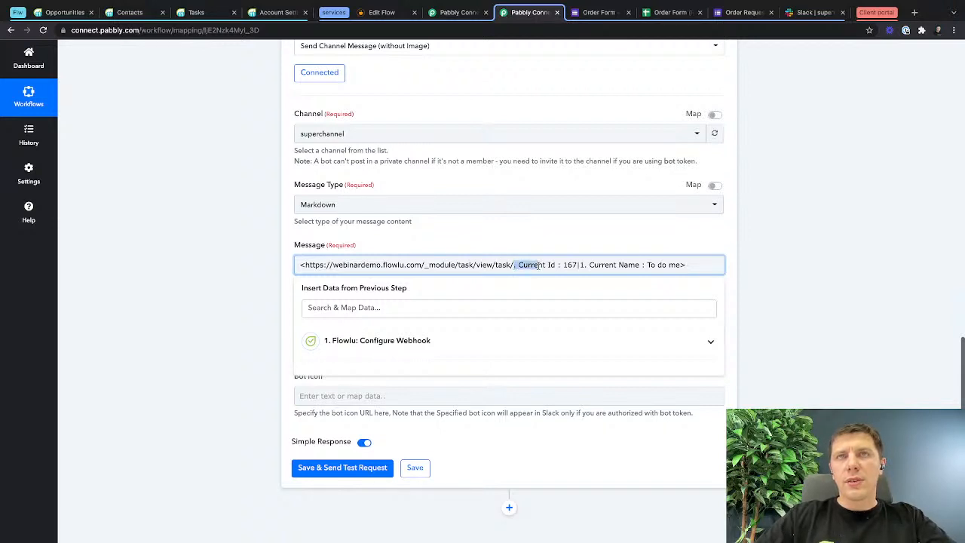
{"action": "key", "text": "BackSpace"}
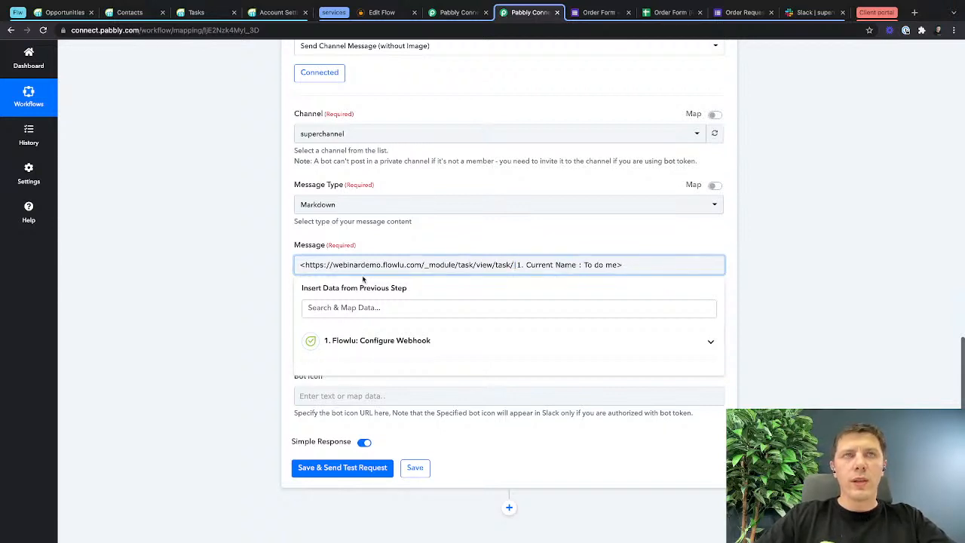
{"action": "left_click", "coordinate": [522, 264]}
{"action": "key", "text": "BackSpace"}
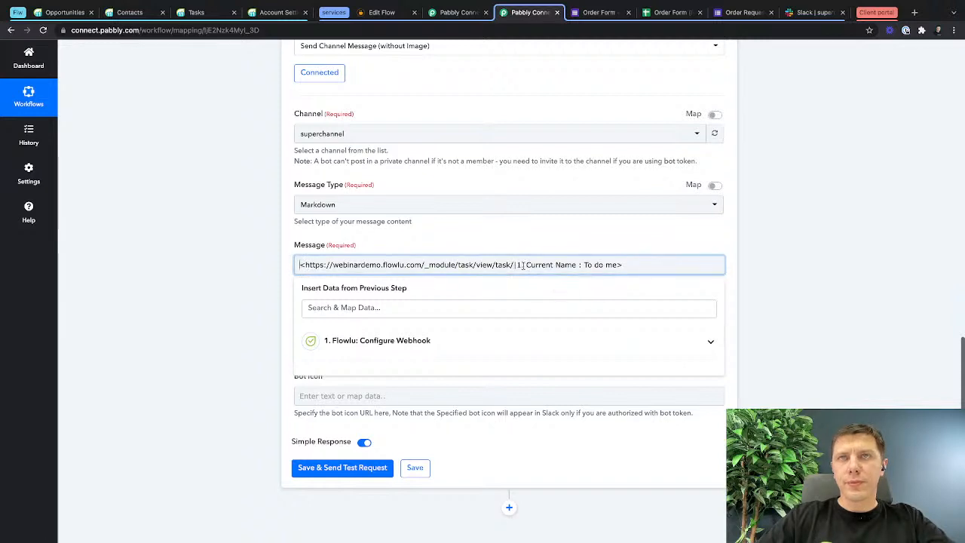
{"action": "left_click_drag", "start_coordinate": [516, 265], "coordinate": [570, 265]}
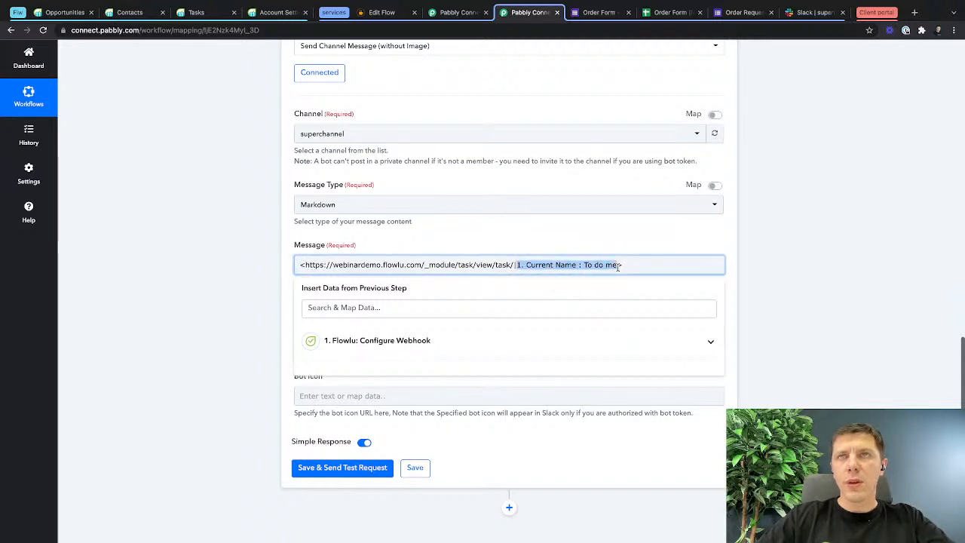
{"action": "key", "text": "BackSpace"}
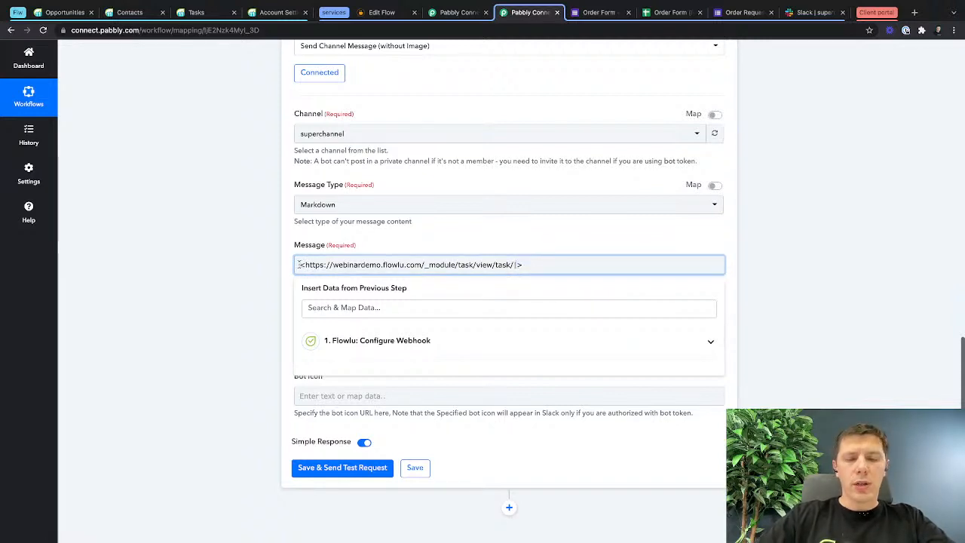
Insert the text "New task created: " before the task link in the Slack message.
{"action": "left_click", "coordinate": [300, 264]}
{"action": "type", "text": "New task c"}
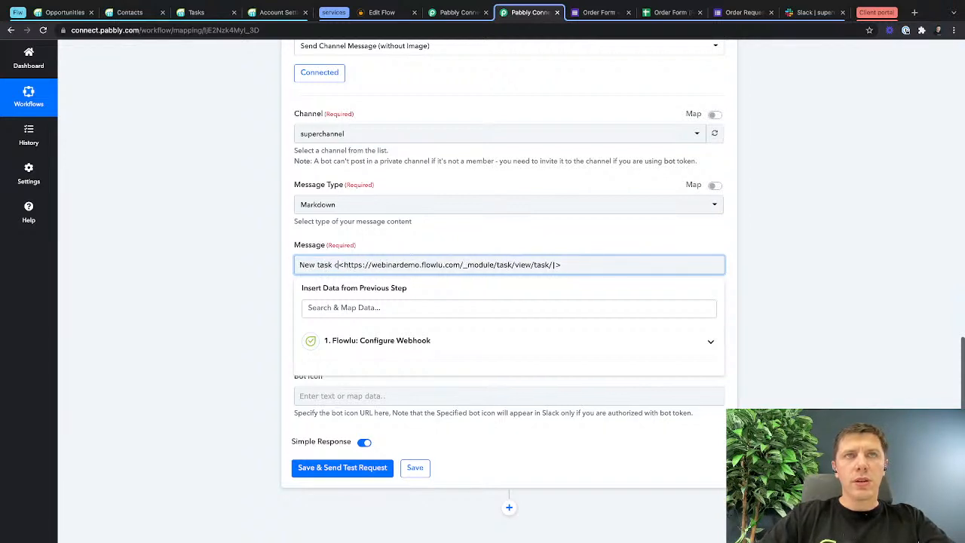
{"action": "type", "text": "rate"}
{"action": "key", "text": "BackSpace"}
{"action": "key", "text": "BackSpace"}
{"action": "key", "text": "BackSpace"}
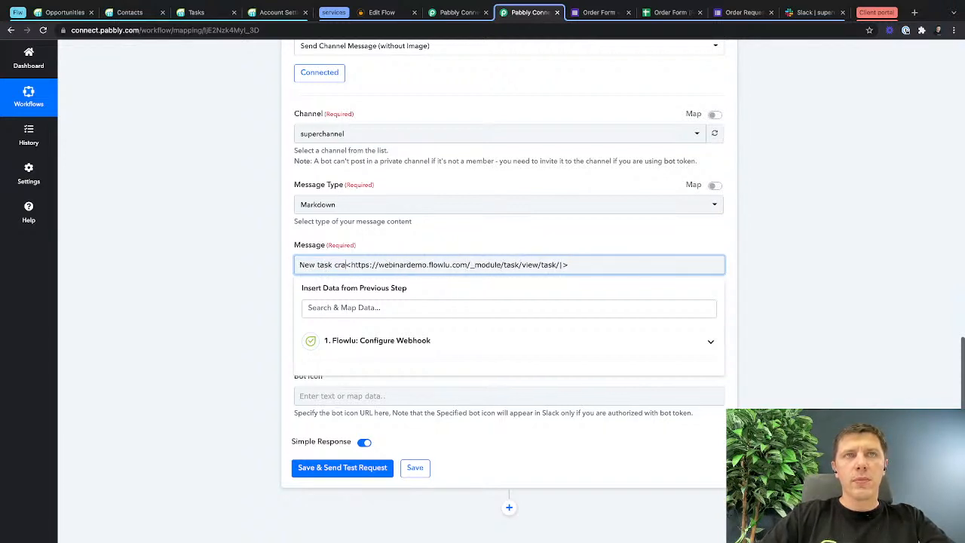
{"action": "type", "text": "eated:"}
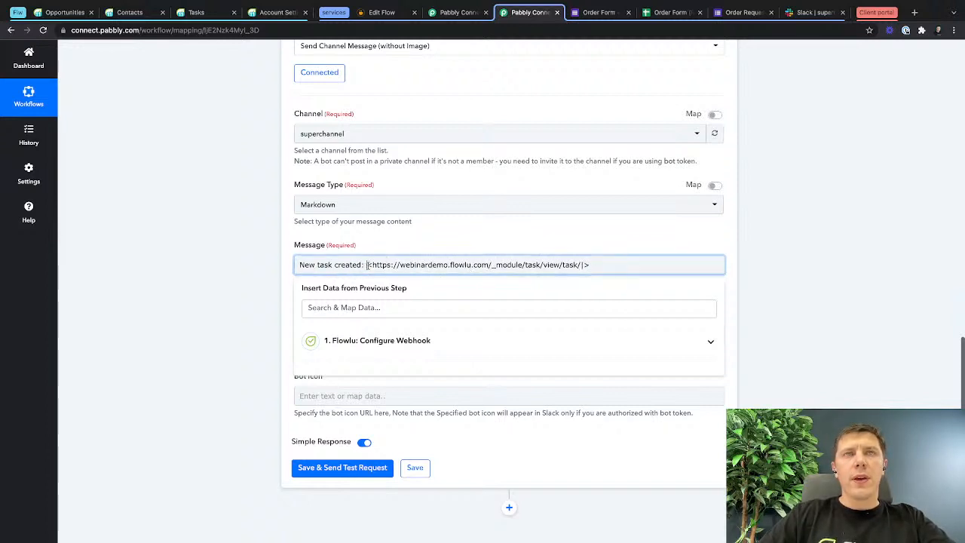
Map the Flowlu webhook's Current Id into the message link, directly after "/view/task/" and before the "|" separator.
{"action": "left_click_drag", "start_coordinate": [366, 264], "coordinate": [579, 267]}
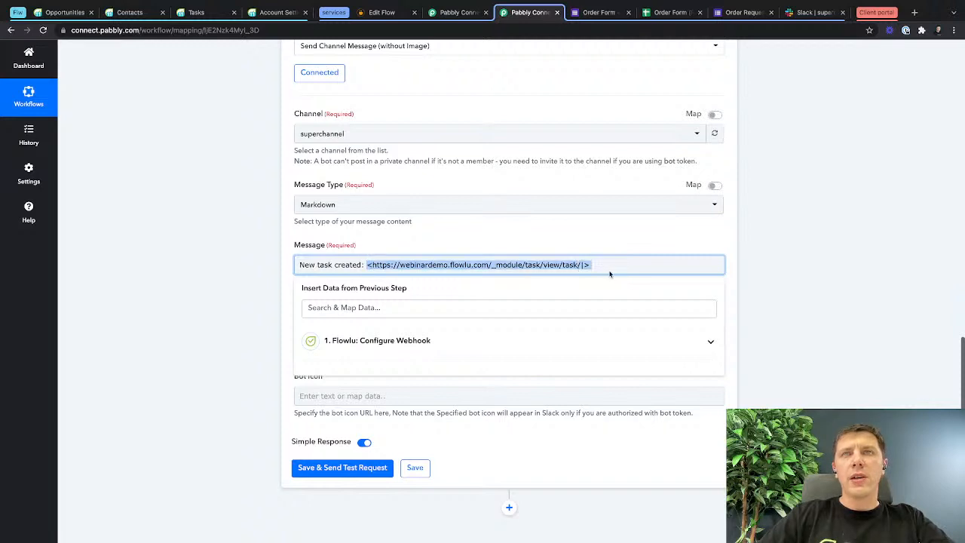
{"action": "left_click", "coordinate": [580, 267]}
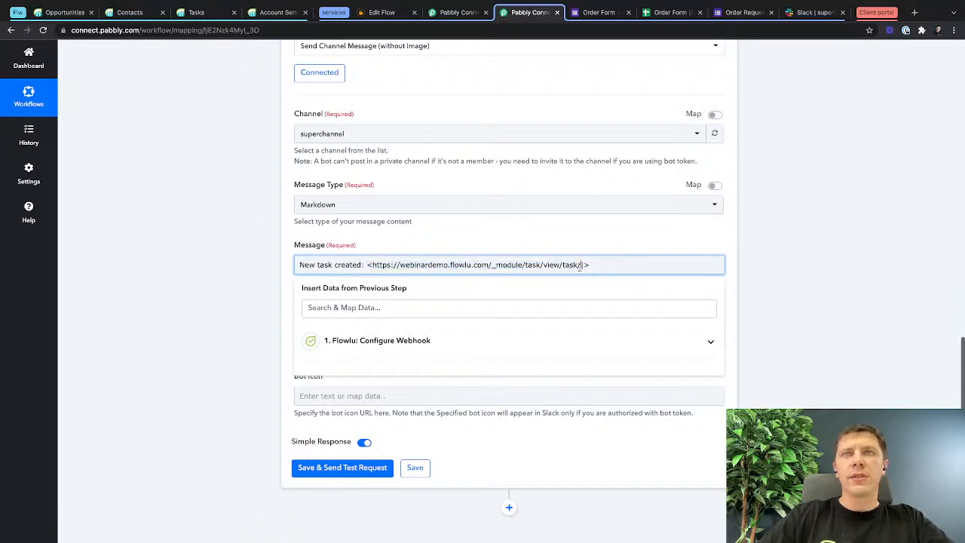
{"action": "scroll", "coordinate": [543, 201], "scroll_direction": "up", "scroll_amount": 3}
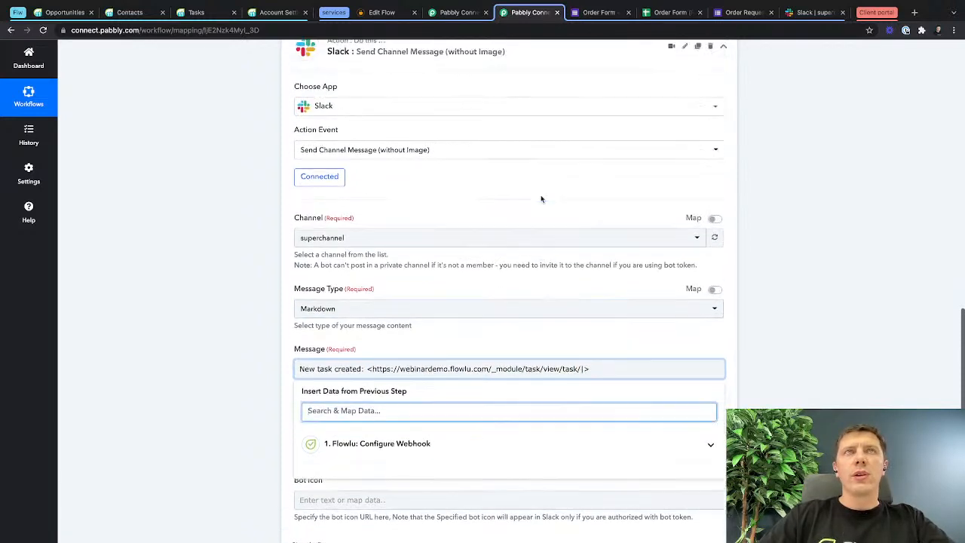
{"action": "scroll", "coordinate": [544, 205], "scroll_direction": "down", "scroll_amount": 2}
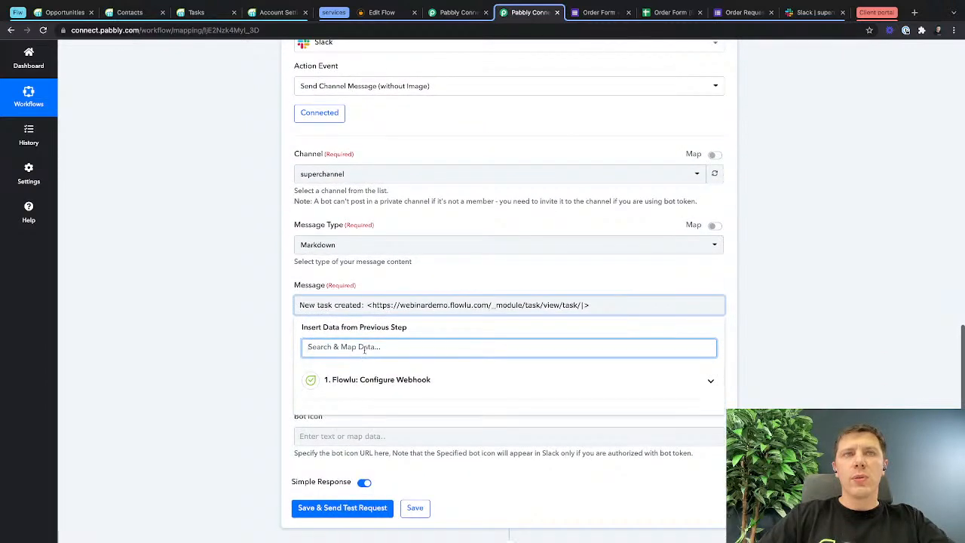
{"action": "type", "text": "id"}
{"action": "left_click", "coordinate": [322, 404]}
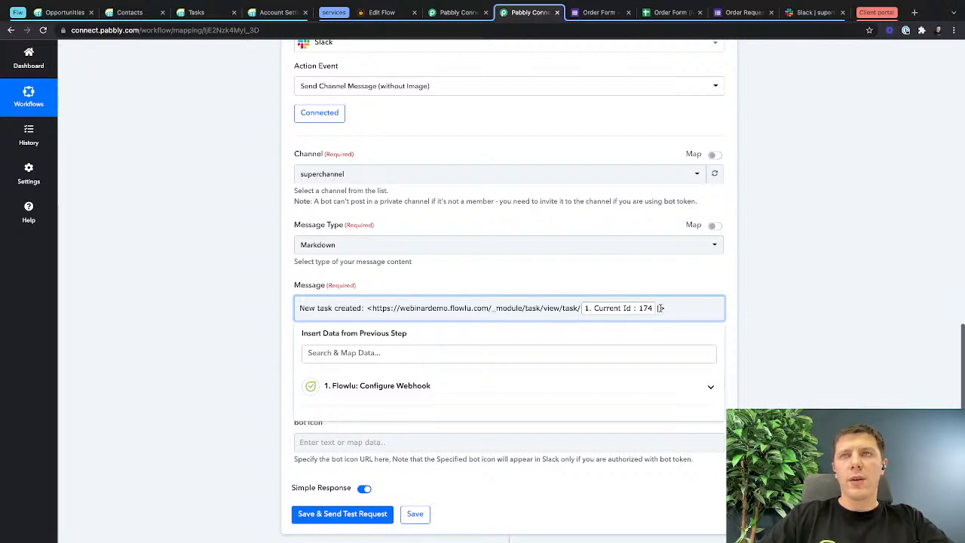
Map the Flowlu webhook's Current Name into the Slack message link, between the "|" separator and the closing bracket.
{"action": "left_click", "coordinate": [527, 351]}
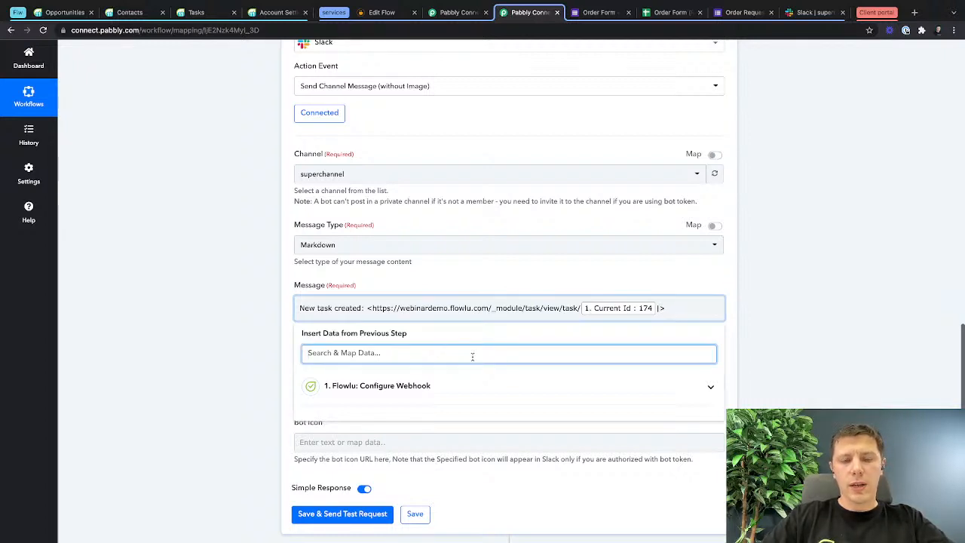
{"action": "type", "text": "nam"}
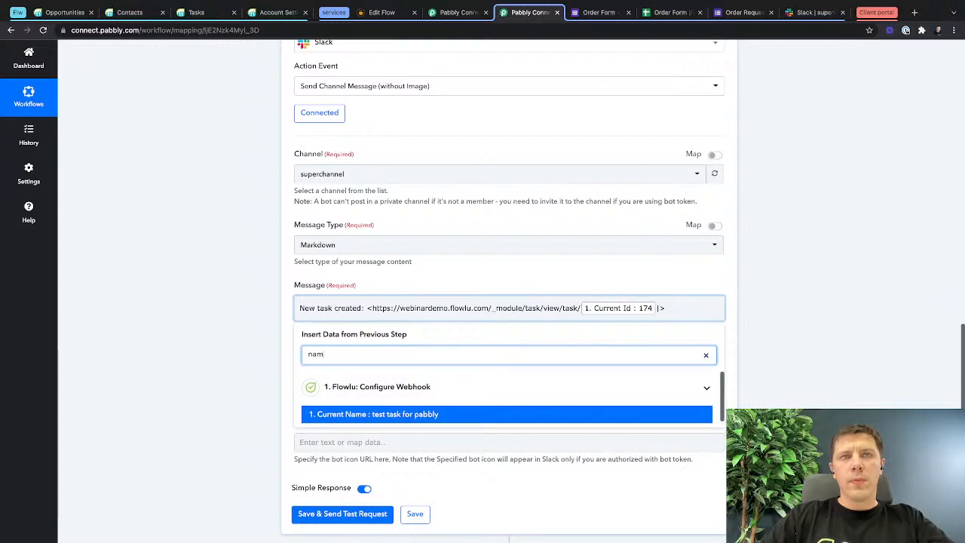
{"action": "left_click", "coordinate": [410, 414]}
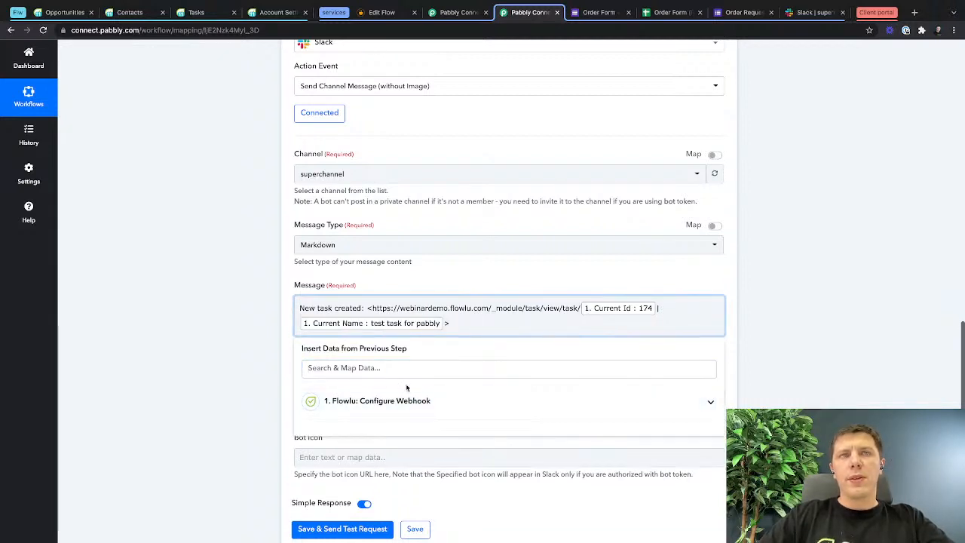
{"action": "left_click", "coordinate": [509, 391]}
Set the Slack action's bot name to "Flowlu Task Bot" and save the action without sending a test request.
{"action": "scroll", "coordinate": [507, 389], "scroll_direction": "down", "scroll_amount": 2}
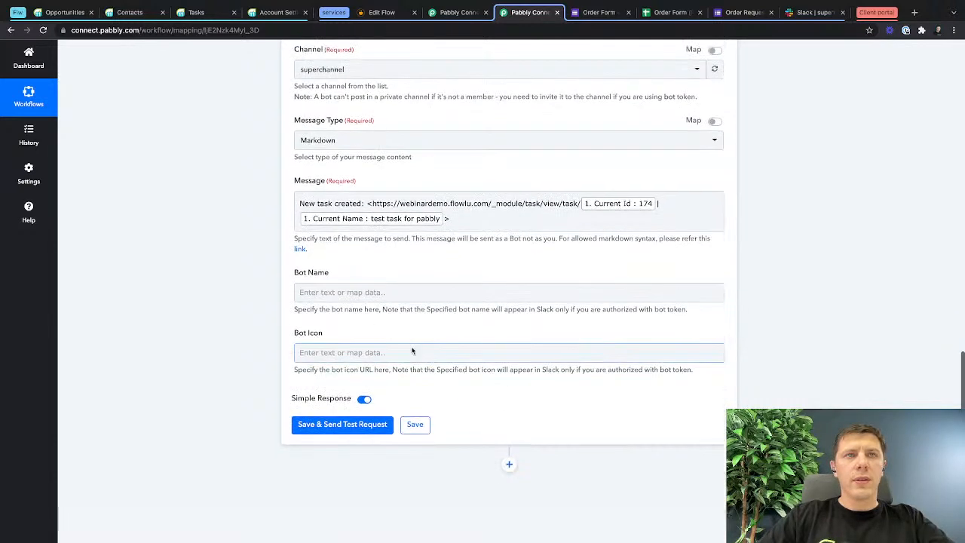
{"action": "left_click", "coordinate": [370, 289]}
{"action": "type", "text": "Flowlu"}
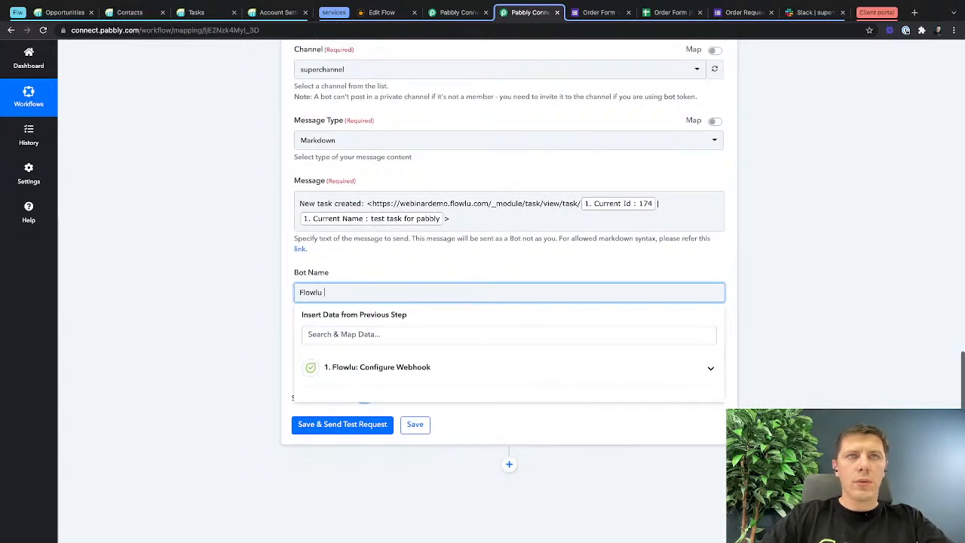
{"action": "type", "text": " Task Botr"}
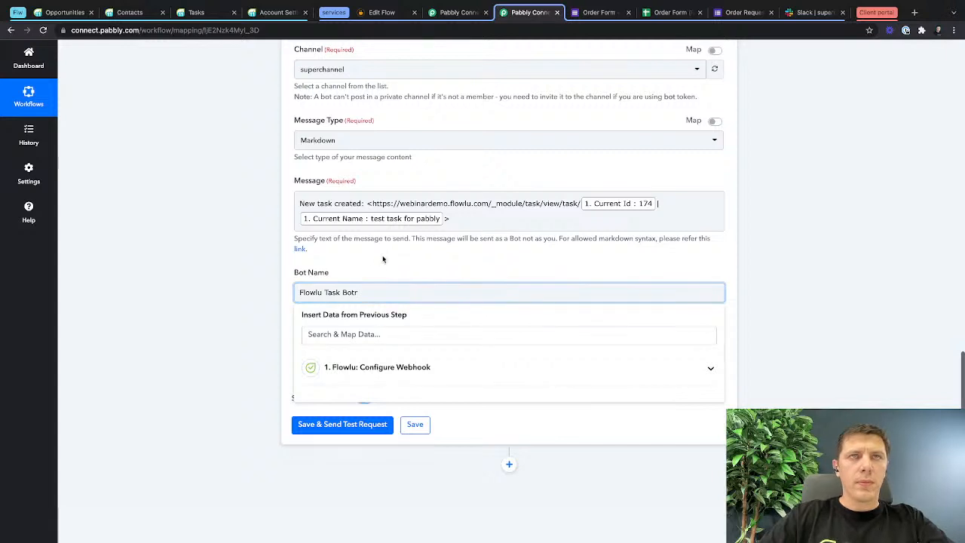
{"action": "left_click", "coordinate": [382, 274]}
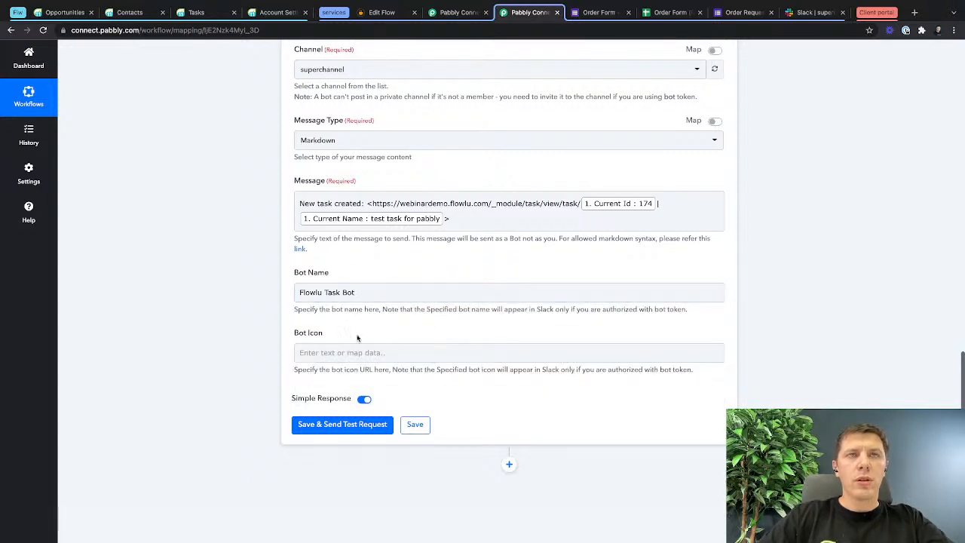
{"action": "left_click", "coordinate": [500, 346]}
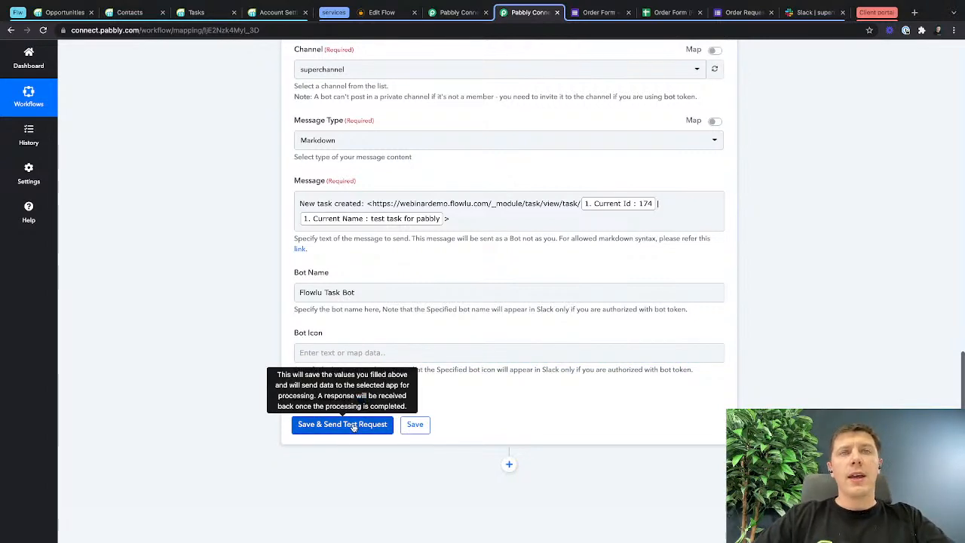
{"action": "left_click", "coordinate": [414, 424]}
{"action": "left_click", "coordinate": [476, 343]}
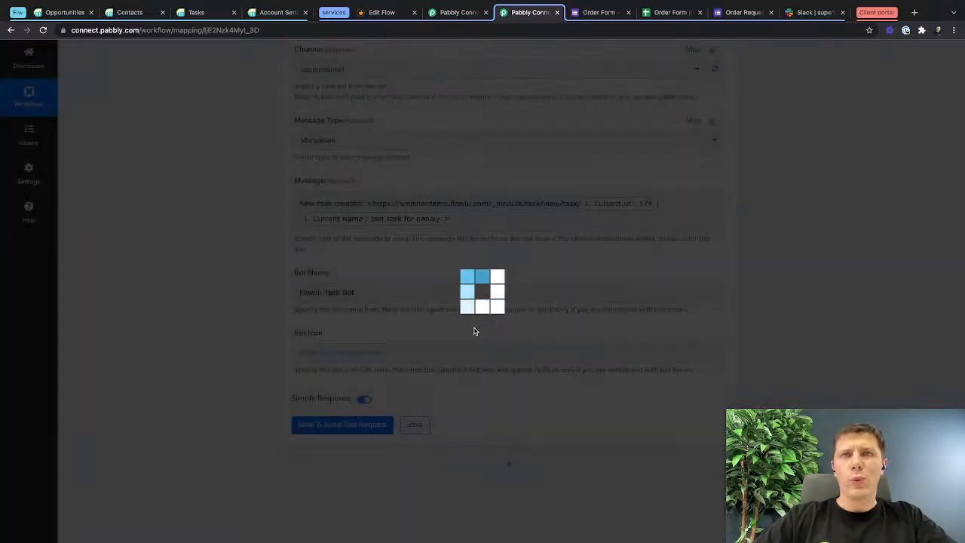
Review the whole "Flowlu to Slack" workflow, from the webhook trigger to the Slack message action.
{"action": "scroll", "coordinate": [475, 355], "scroll_direction": "up", "scroll_amount": 20}
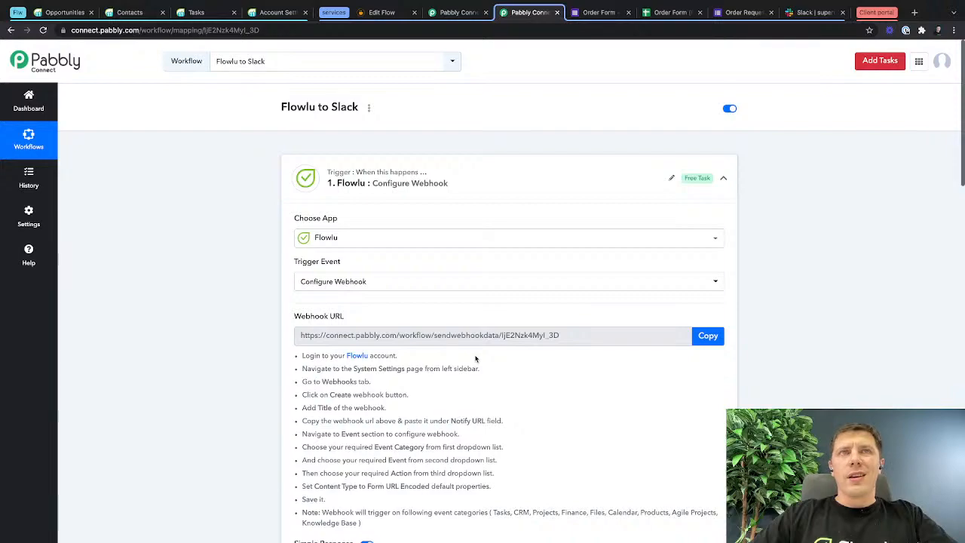
{"action": "scroll", "coordinate": [475, 358], "scroll_direction": "down", "scroll_amount": 15}
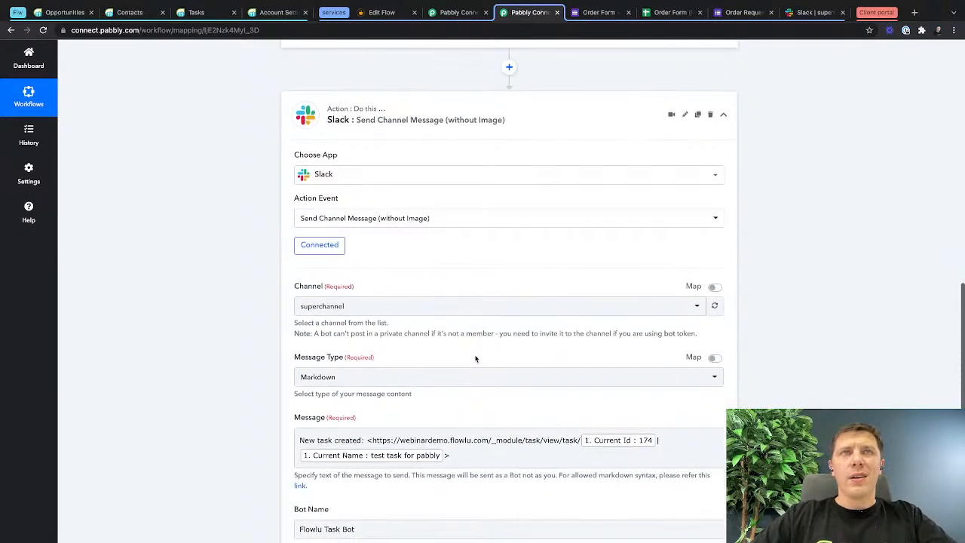
{"action": "scroll", "coordinate": [474, 358], "scroll_direction": "down", "scroll_amount": 5}
{"action": "scroll", "coordinate": [475, 355], "scroll_direction": "up", "scroll_amount": 15}
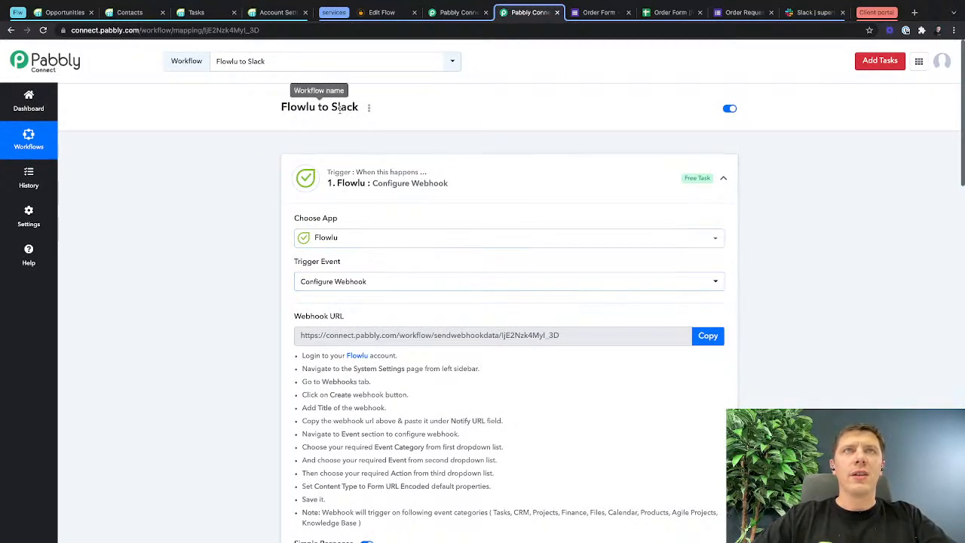
{"action": "scroll", "coordinate": [443, 282], "scroll_direction": "down", "scroll_amount": 10}
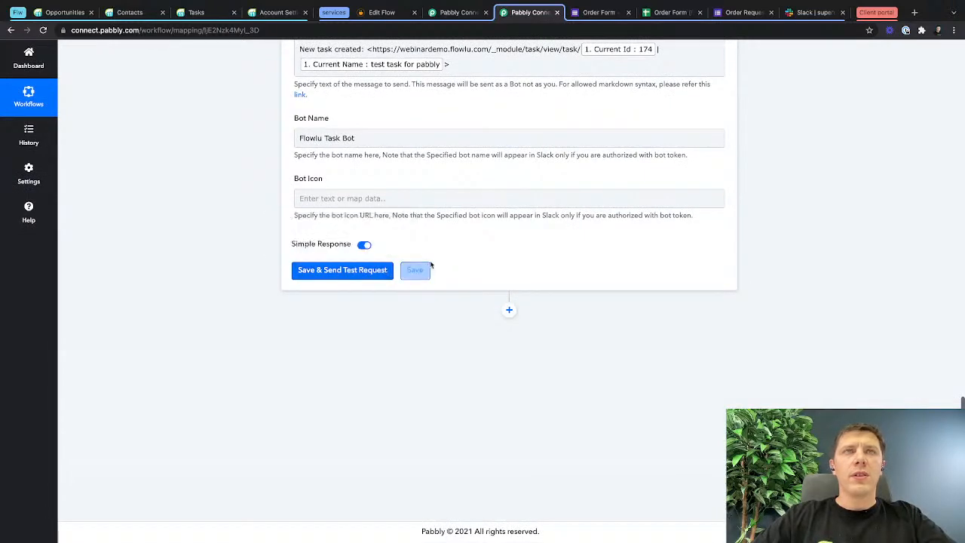
{"action": "scroll", "coordinate": [430, 264], "scroll_direction": "up", "scroll_amount": 15}
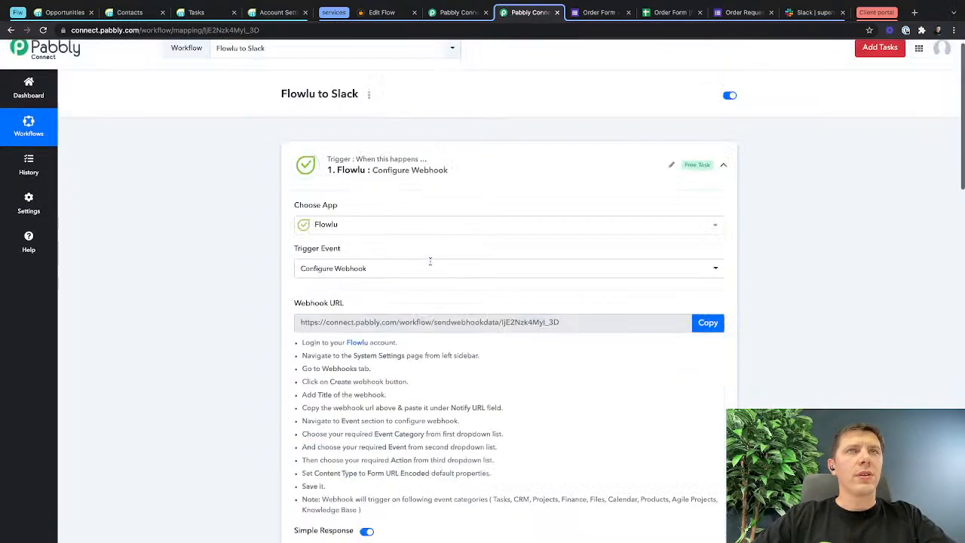
{"action": "scroll", "coordinate": [430, 260], "scroll_direction": "up", "scroll_amount": 1}
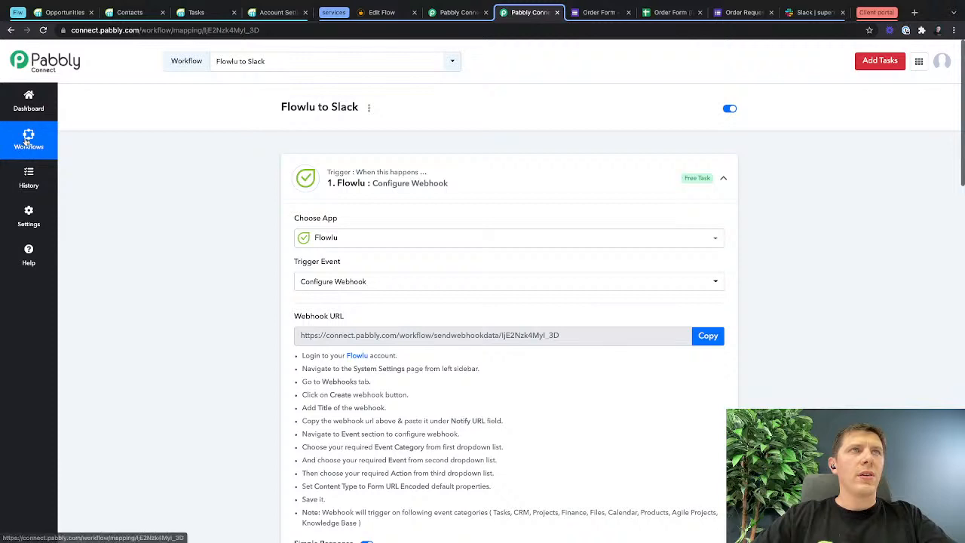
Delete the old "Flw Task to Slack" workflow from the Pabbly Connect dashboard.
{"action": "left_click", "coordinate": [29, 105]}
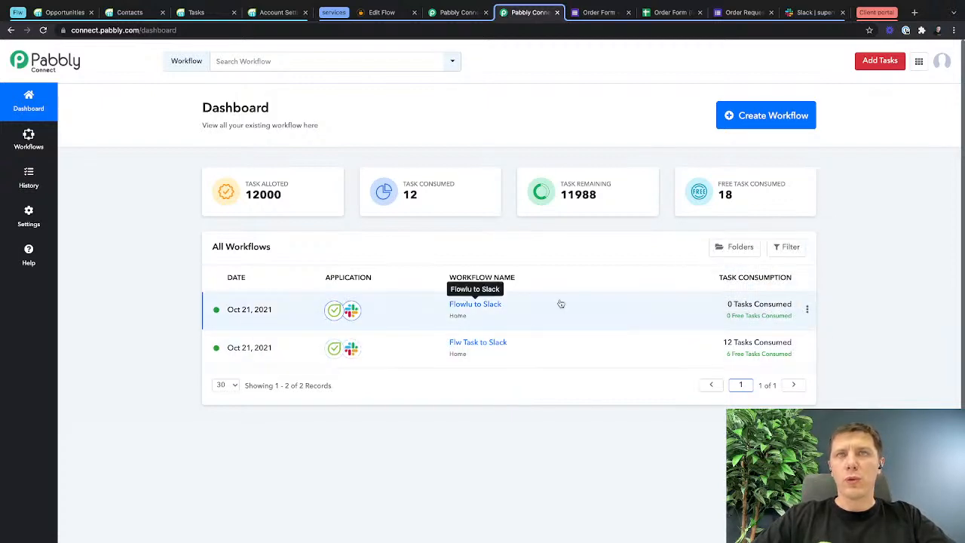
{"action": "left_click", "coordinate": [809, 348]}
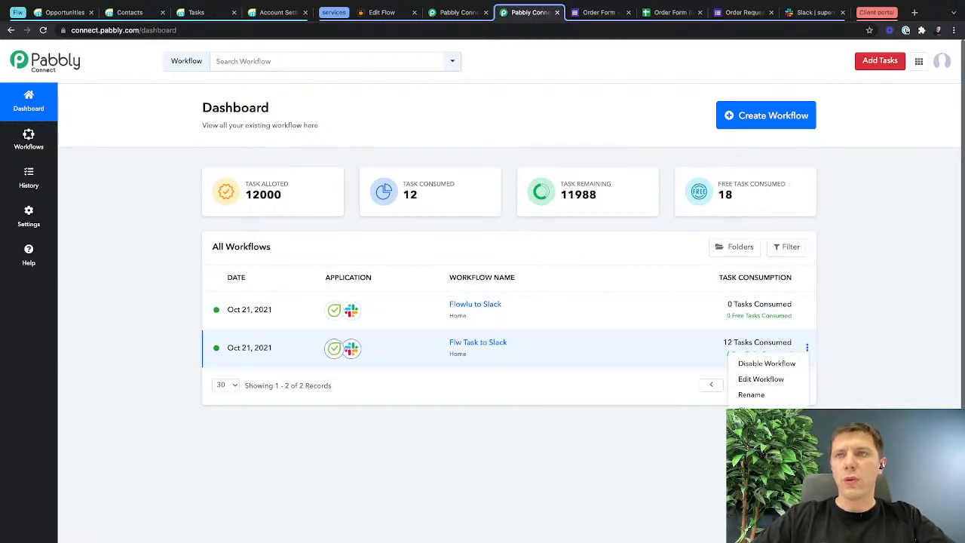
{"action": "left_click", "coordinate": [751, 410]}
{"action": "left_click", "coordinate": [442, 344]}
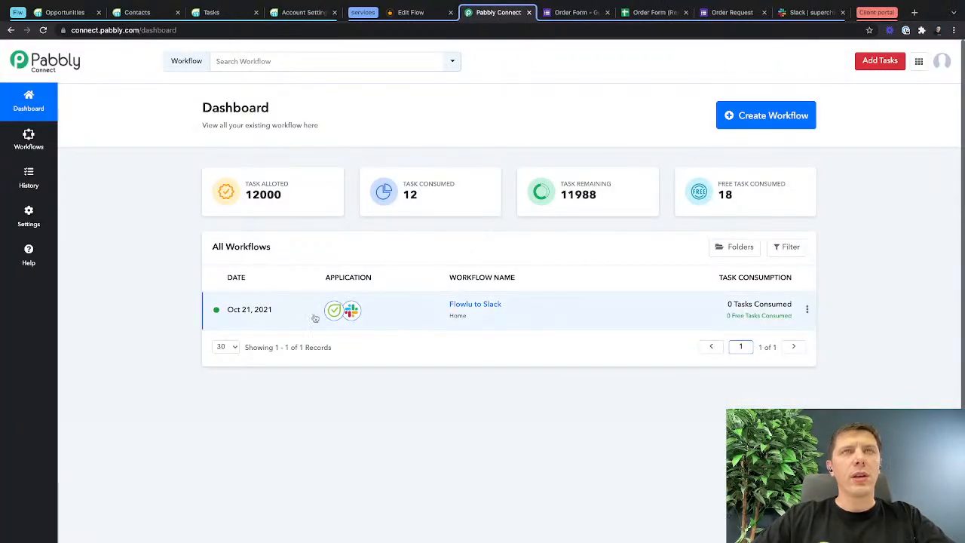
Switch to Flowlu's task list and create a task named "another task to get slack notification" for today.
{"action": "left_click", "coordinate": [212, 14]}
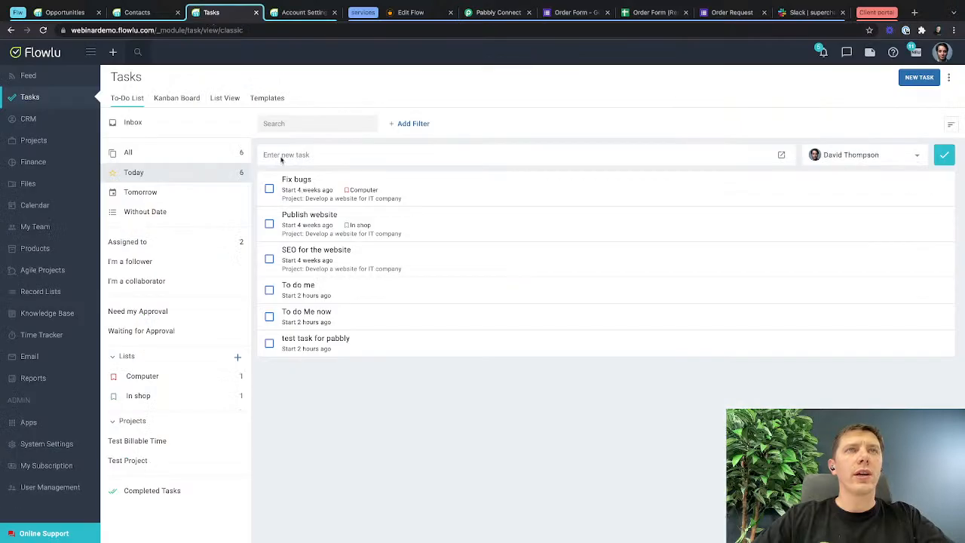
{"action": "mouse_move", "coordinate": [361, 341]}
{"action": "left_mouse_down"}
{"action": "mouse_move", "coordinate": [291, 334]}
{"action": "mouse_move", "coordinate": [355, 340]}
{"action": "left_mouse_up"}
{"action": "left_click", "coordinate": [328, 146]}
{"action": "type", "text": "an"}
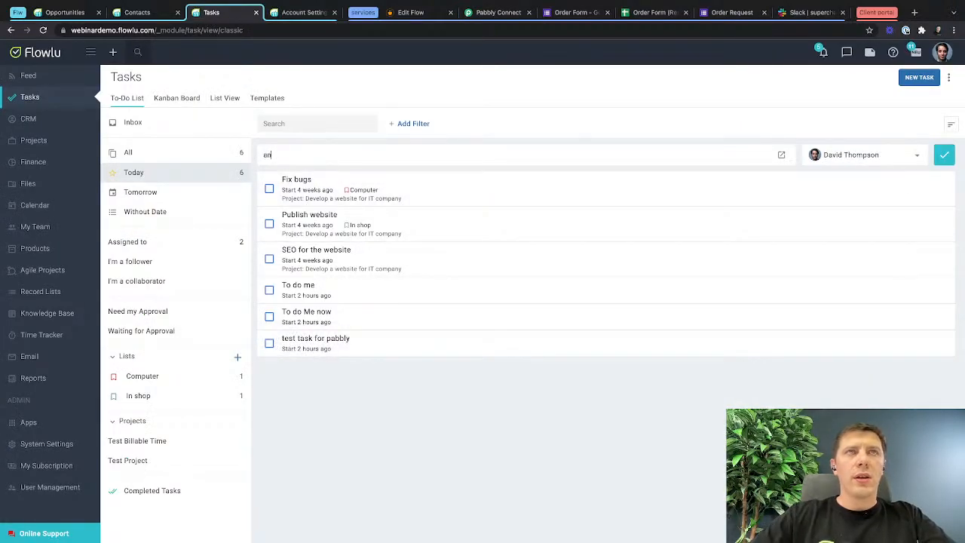
{"action": "type", "text": "other task "}
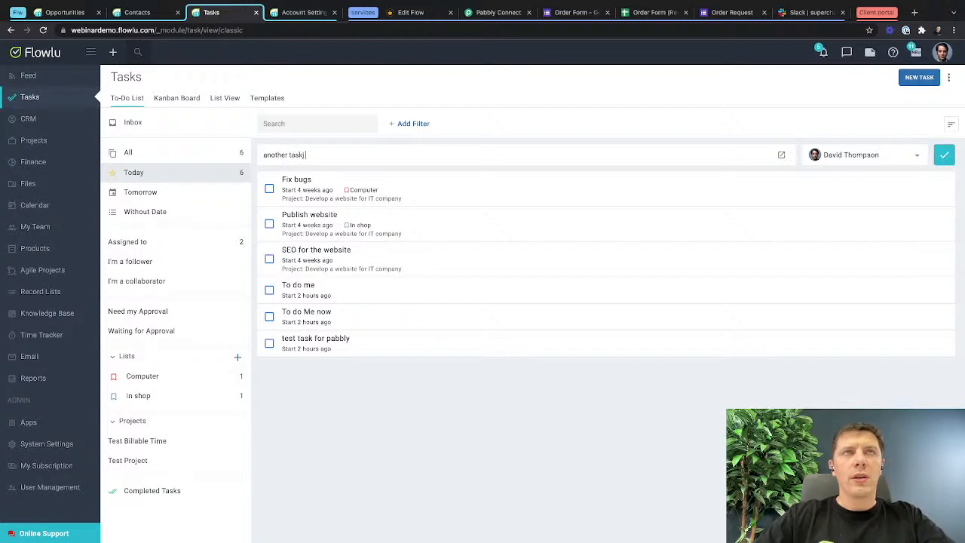
{"action": "type", "text": "to get slk"}
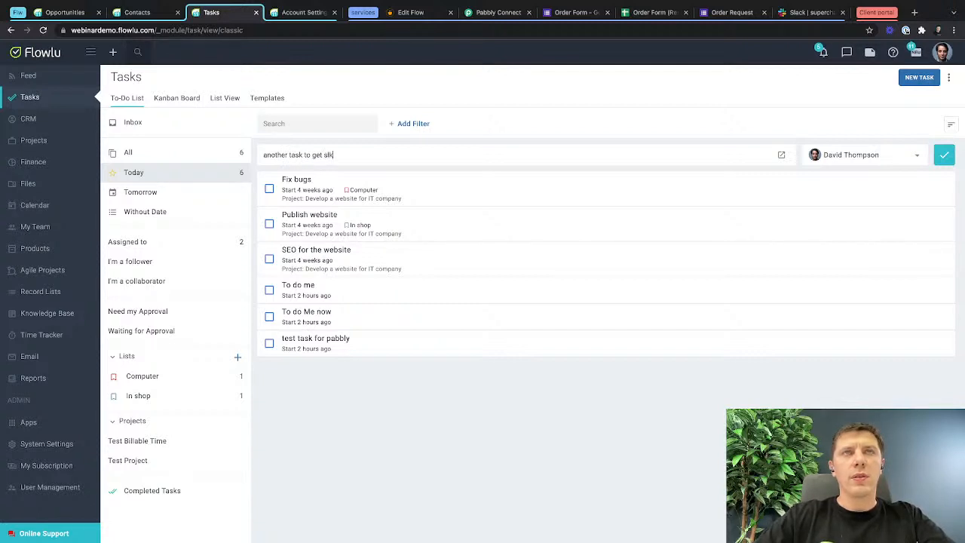
{"action": "type", "text": "aack n"}
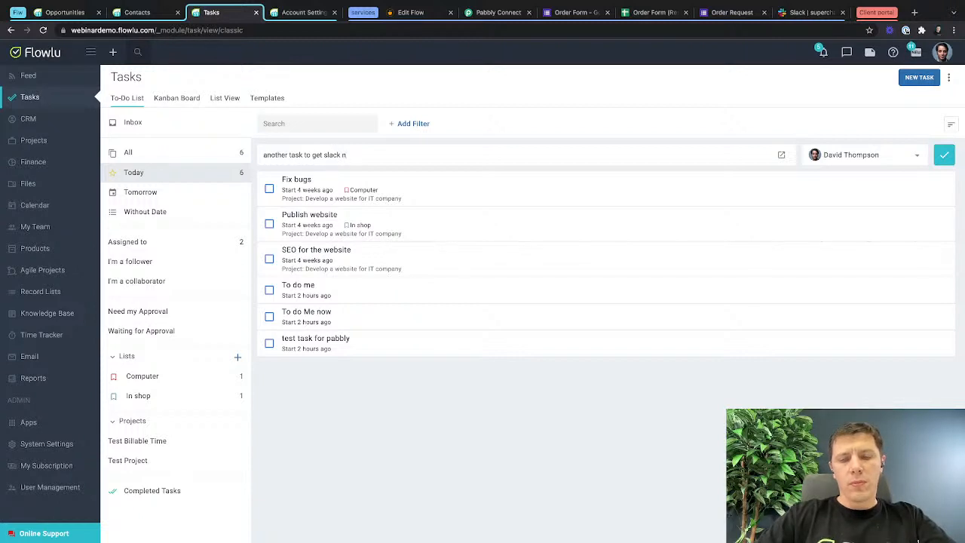
{"action": "type", "text": "oti"}
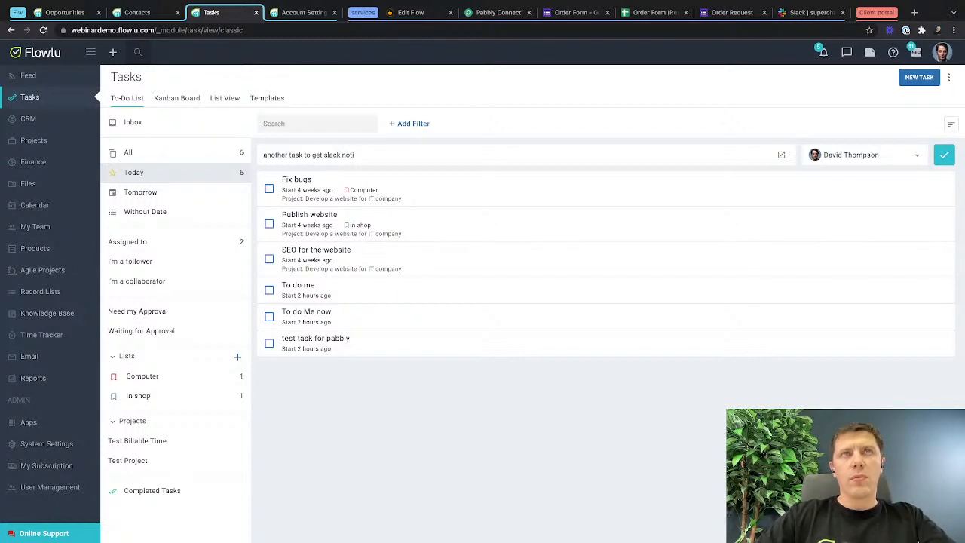
{"action": "type", "text": "fication"}
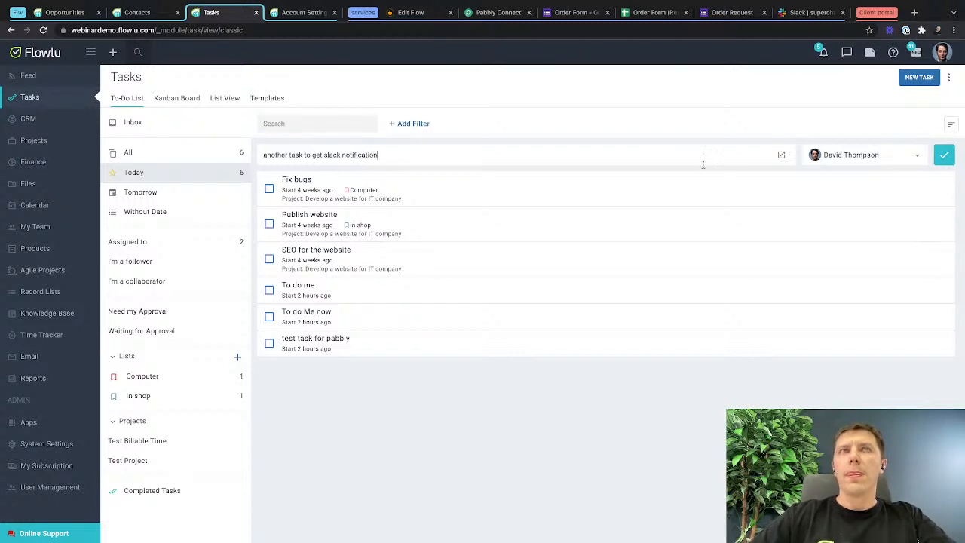
{"action": "key", "text": "Return"}
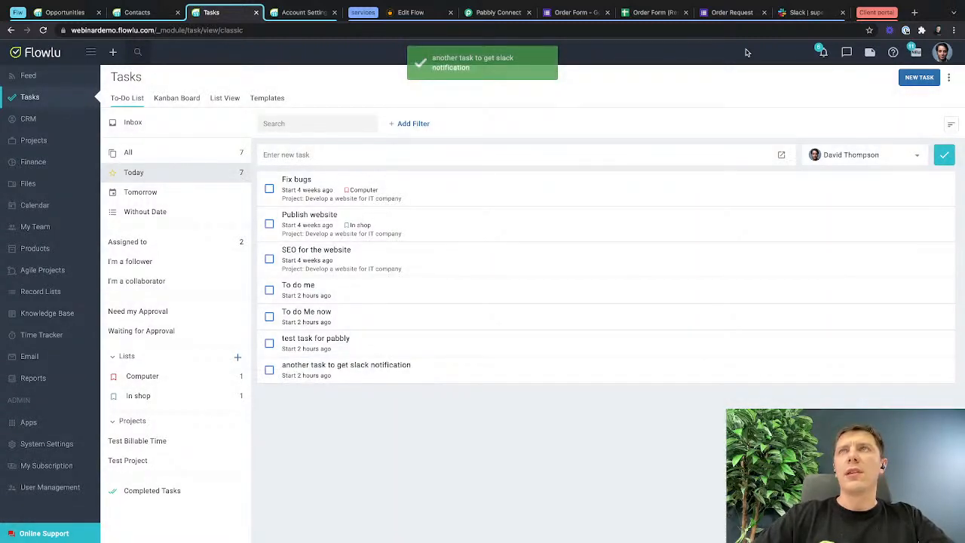
Switch to Slack, check the bot's message in superchannel, and open its task link to view the task in Flowlu.
{"action": "left_click", "coordinate": [804, 11]}
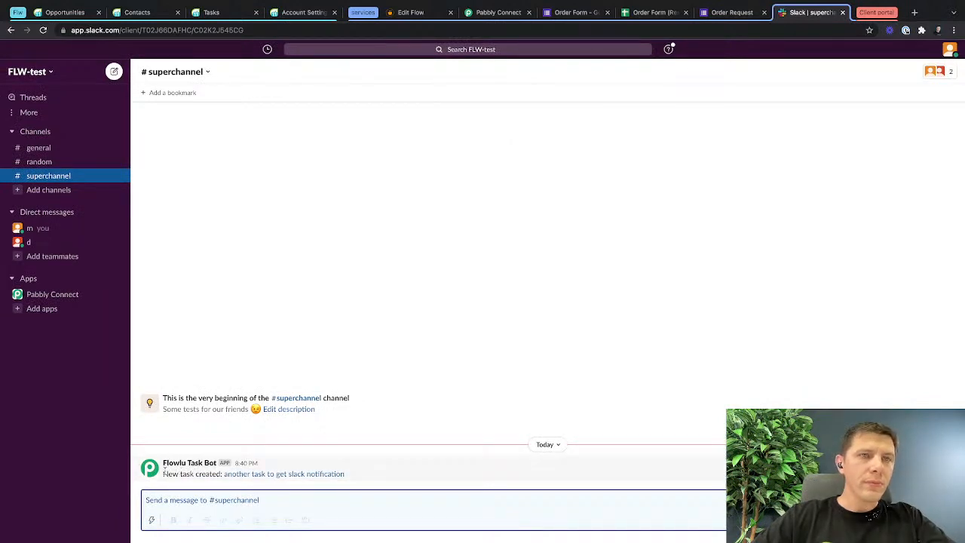
{"action": "left_click_drag", "start_coordinate": [163, 463], "coordinate": [410, 491]}
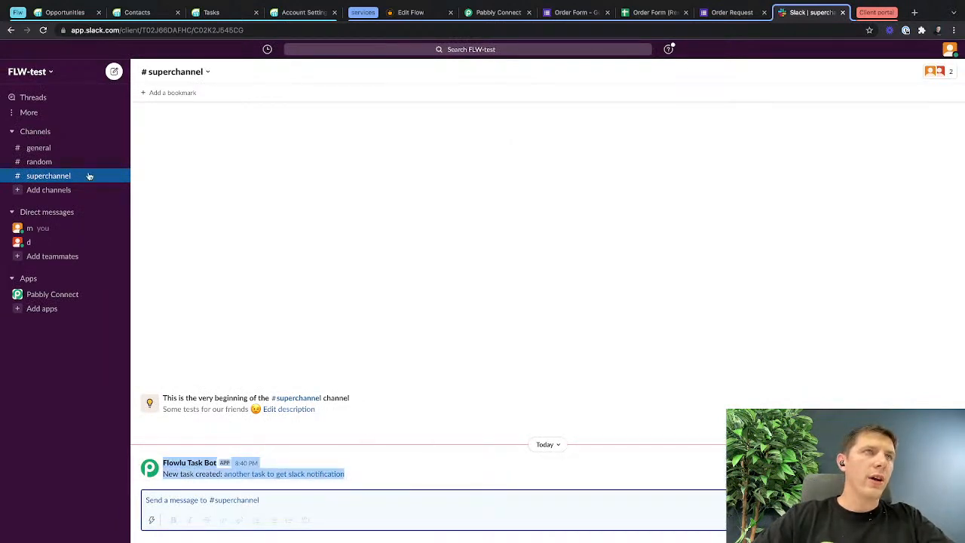
{"action": "left_click", "coordinate": [395, 474]}
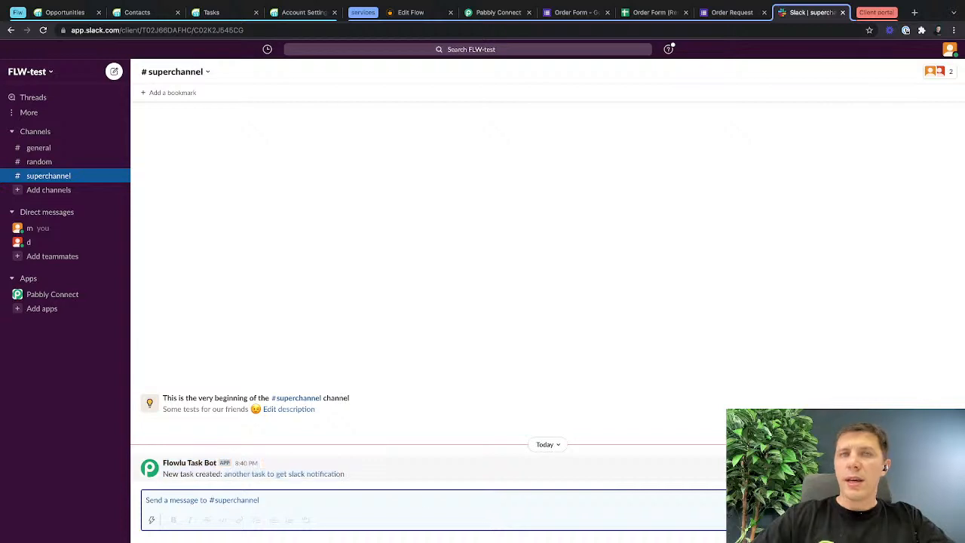
{"action": "left_click", "coordinate": [311, 475]}
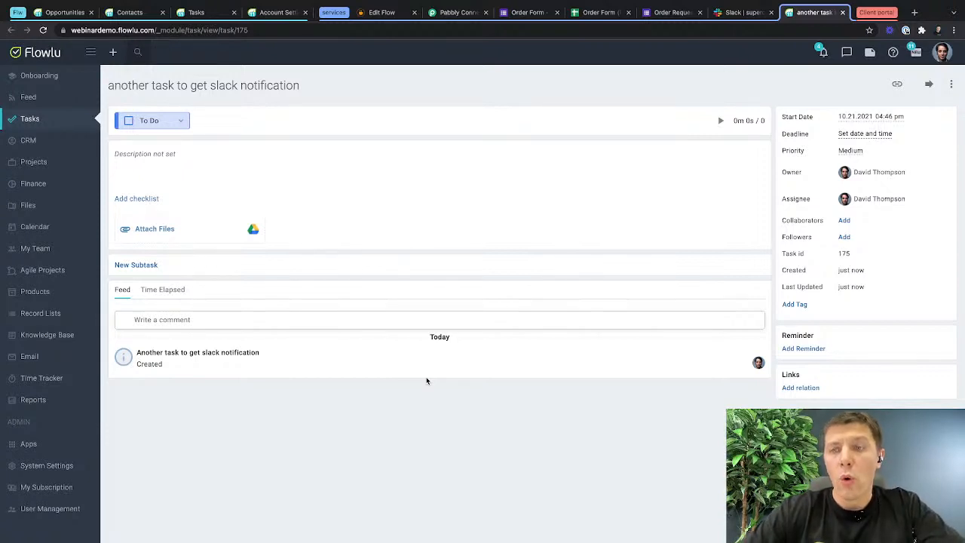
{"action": "left_click", "coordinate": [842, 13]}
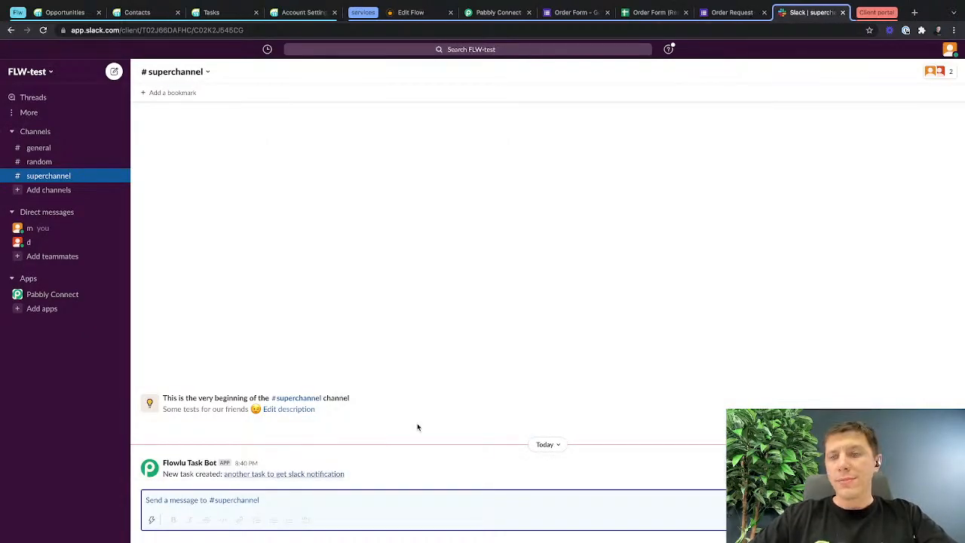
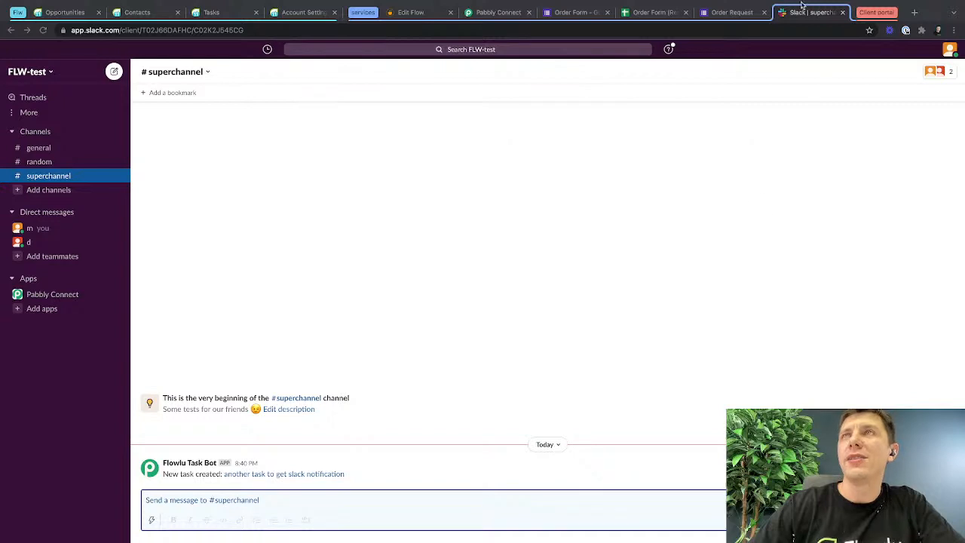
Collapse the services and Flw tab groups and open Flowlu's Onboarding page with the full side menu in the Client portal group.
{"action": "left_click", "coordinate": [364, 12]}
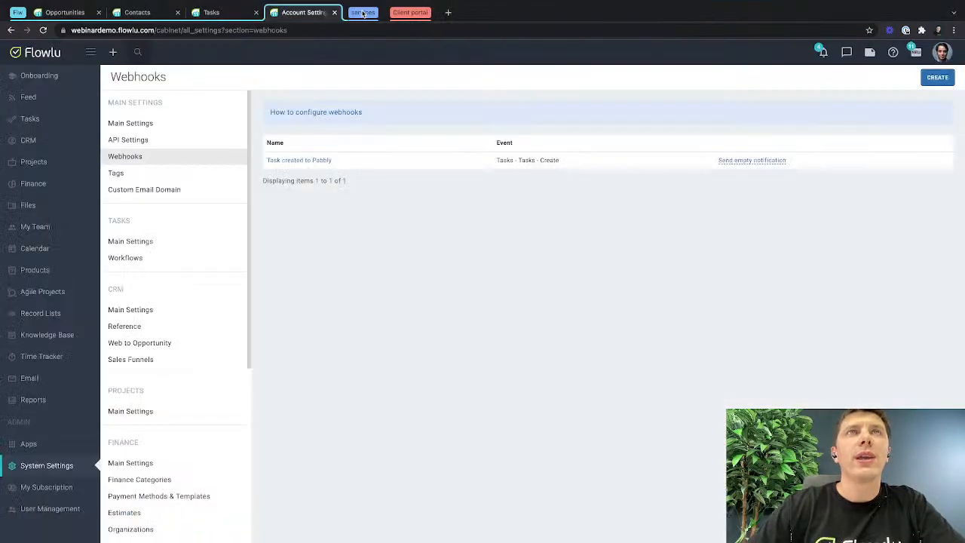
{"action": "right_click", "coordinate": [363, 13]}
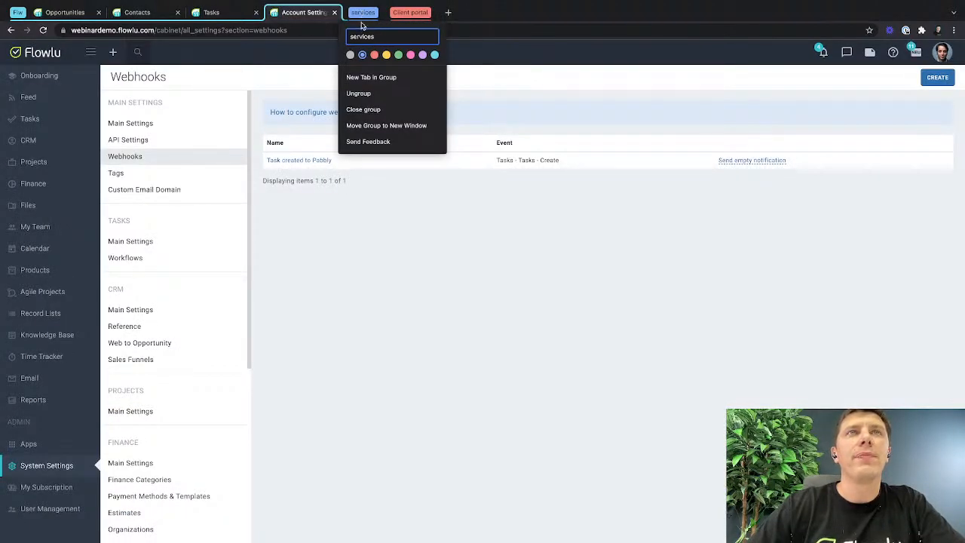
{"action": "left_click", "coordinate": [558, 112]}
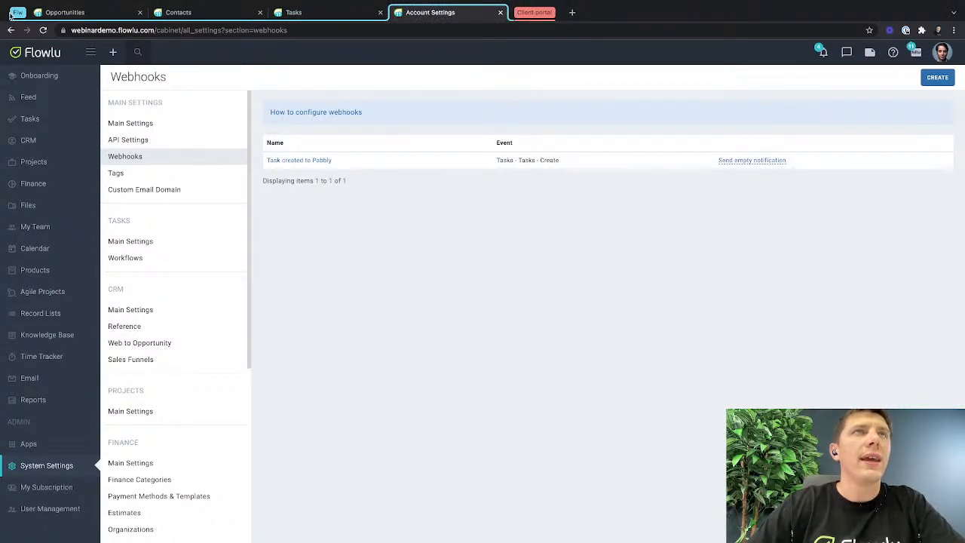
{"action": "left_click", "coordinate": [522, 13]}
{"action": "left_click", "coordinate": [19, 14]}
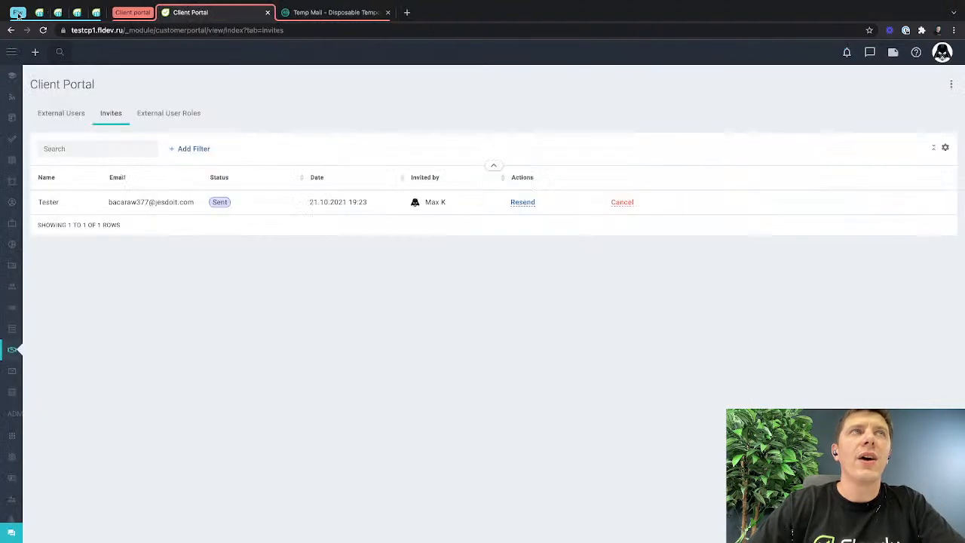
{"action": "left_click", "coordinate": [16, 76]}
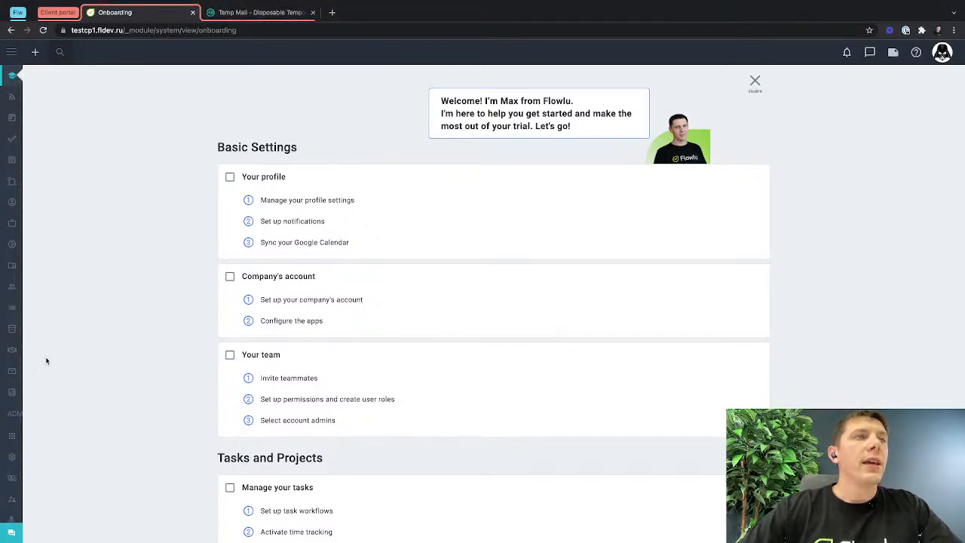
{"action": "left_click", "coordinate": [12, 52]}
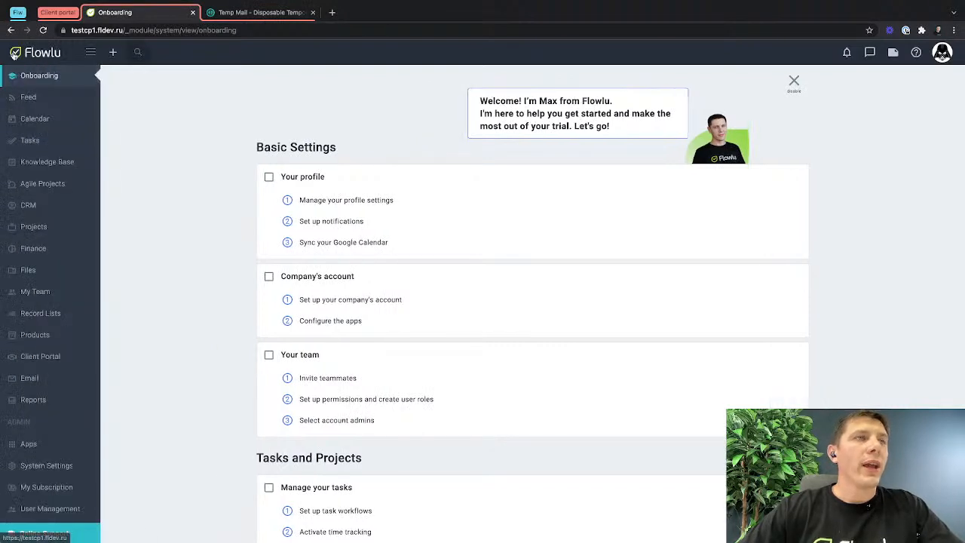
Open Flowlu's Apps page in a new tab and view the settings of the Client Portal app.
{"action": "middle_click", "coordinate": [35, 445]}
{"action": "left_click", "coordinate": [231, 13]}
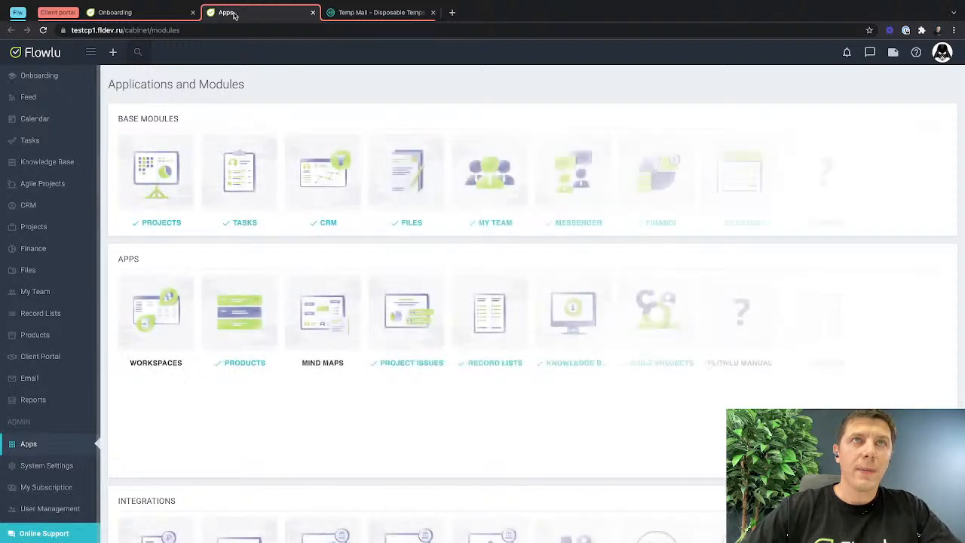
{"action": "mouse_move", "coordinate": [242, 421]}
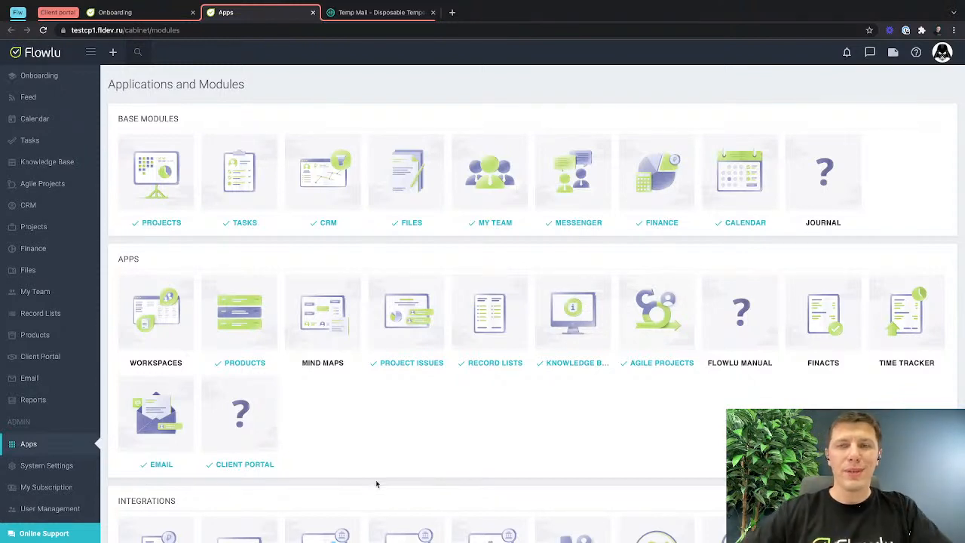
{"action": "mouse_move", "coordinate": [254, 443]}
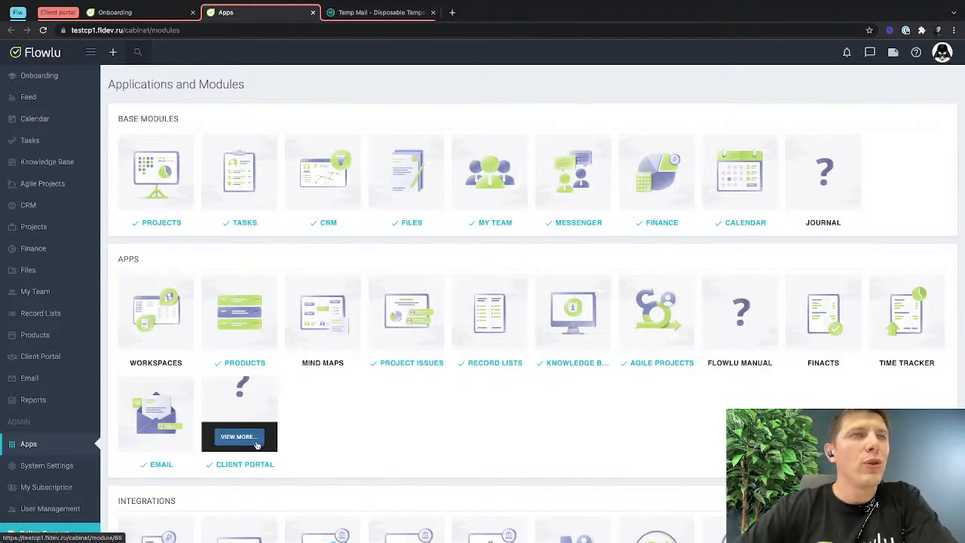
{"action": "left_click", "coordinate": [254, 443]}
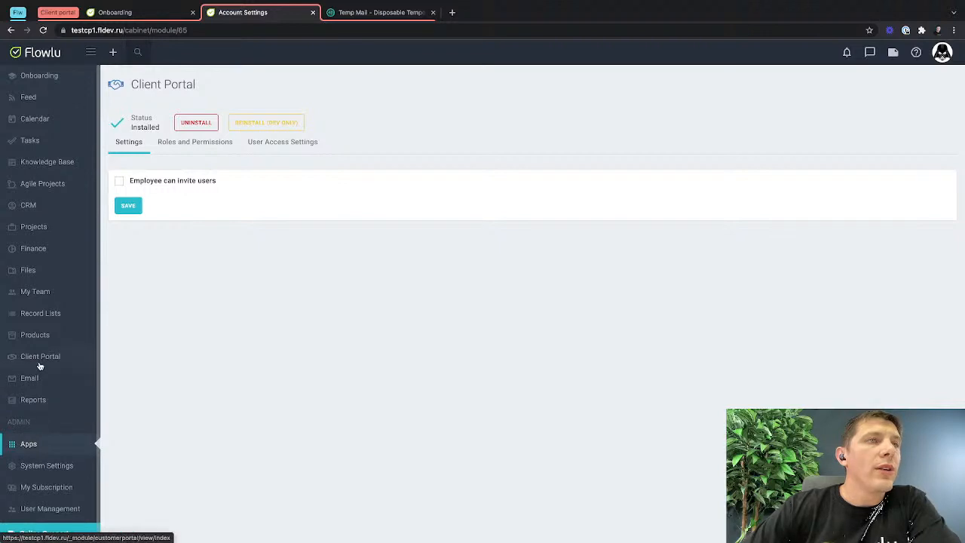
Go to the Client Portal section and check the details of the listed external user.
{"action": "scroll", "coordinate": [18, 359], "scroll_direction": "up", "scroll_amount": 5}
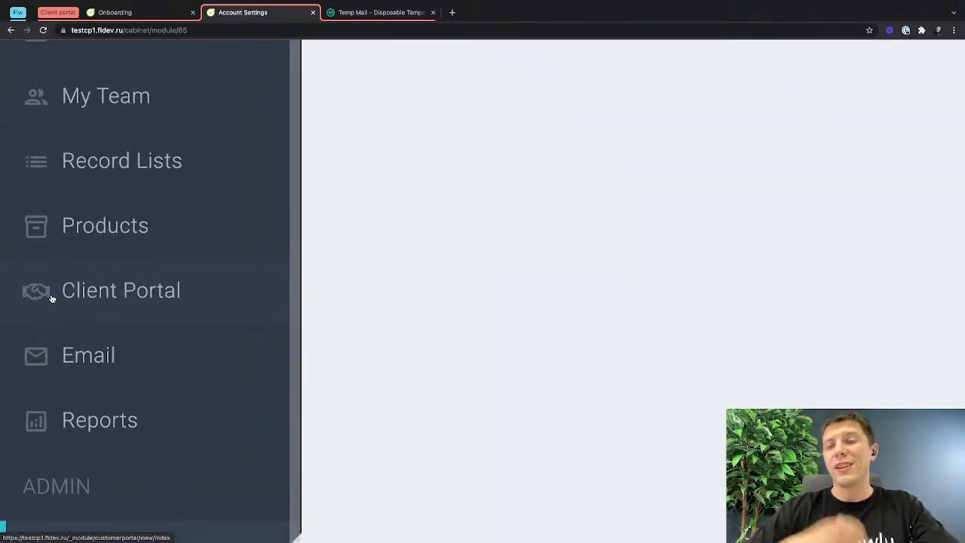
{"action": "left_click", "coordinate": [65, 294]}
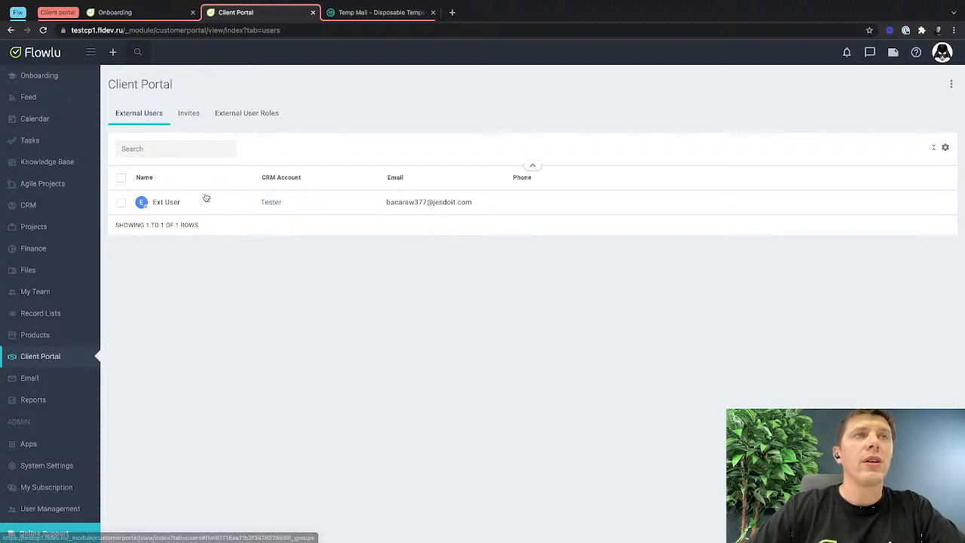
{"action": "left_click", "coordinate": [172, 204]}
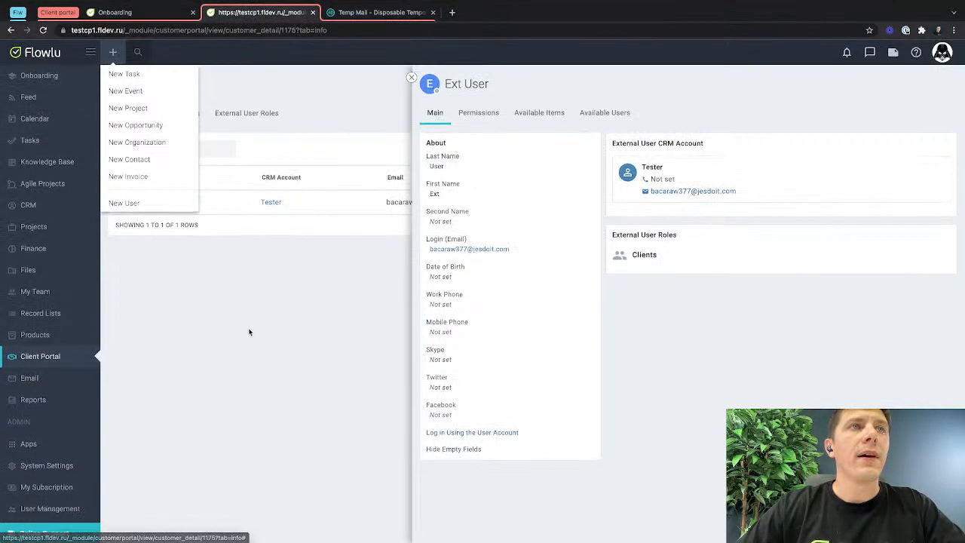
{"action": "left_click", "coordinate": [411, 77]}
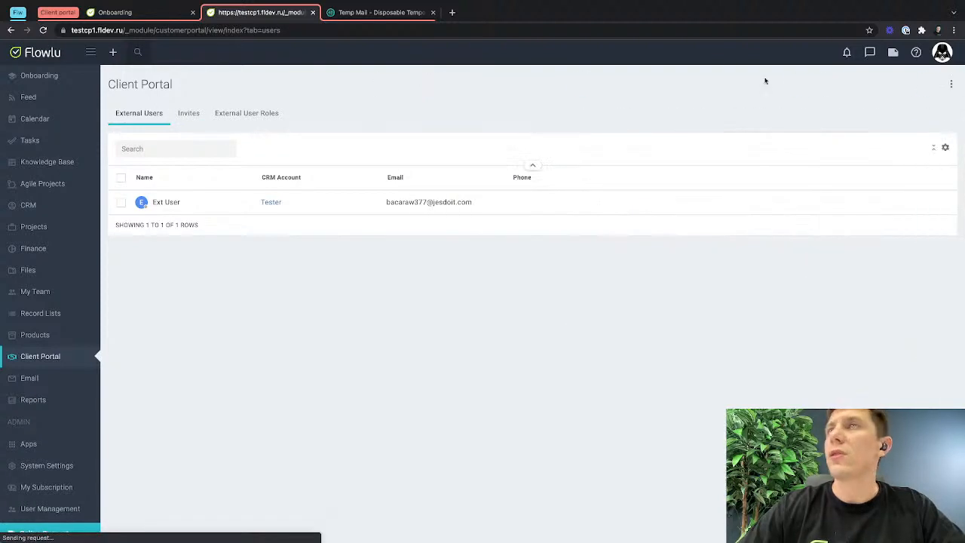
Start an external user invitation in the Client Portal and choose to create a new contact for it.
{"action": "left_click", "coordinate": [951, 84]}
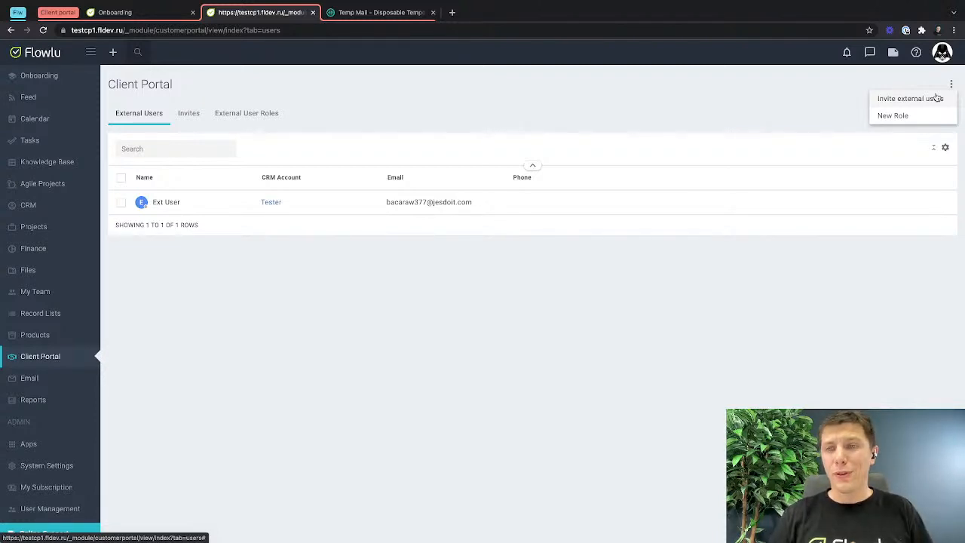
{"action": "left_click", "coordinate": [937, 98]}
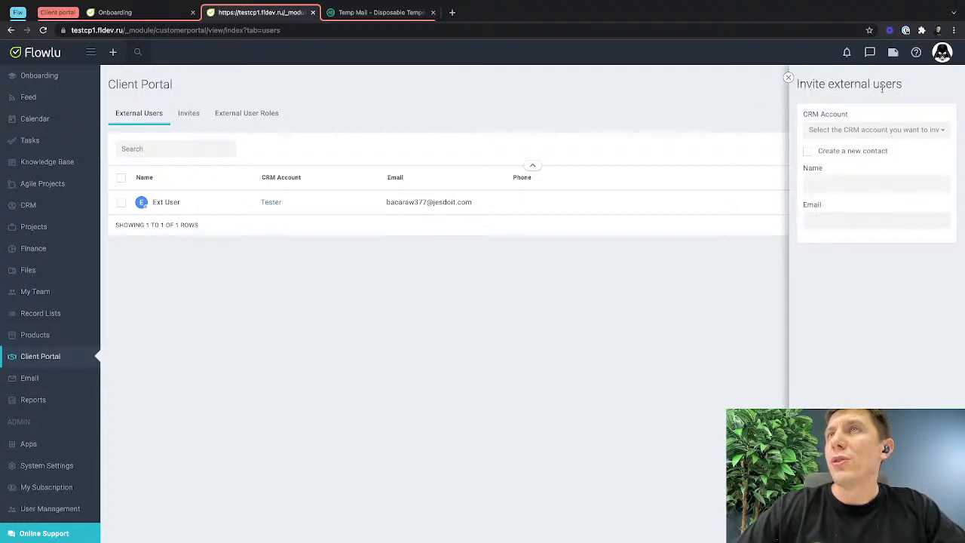
{"action": "left_click", "coordinate": [835, 134]}
{"action": "left_click", "coordinate": [835, 134]}
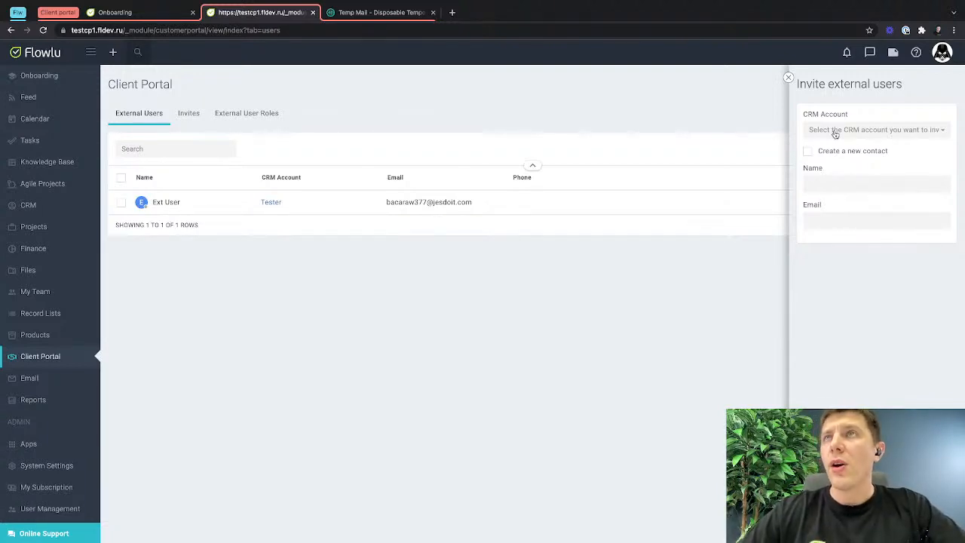
{"action": "left_click", "coordinate": [808, 151]}
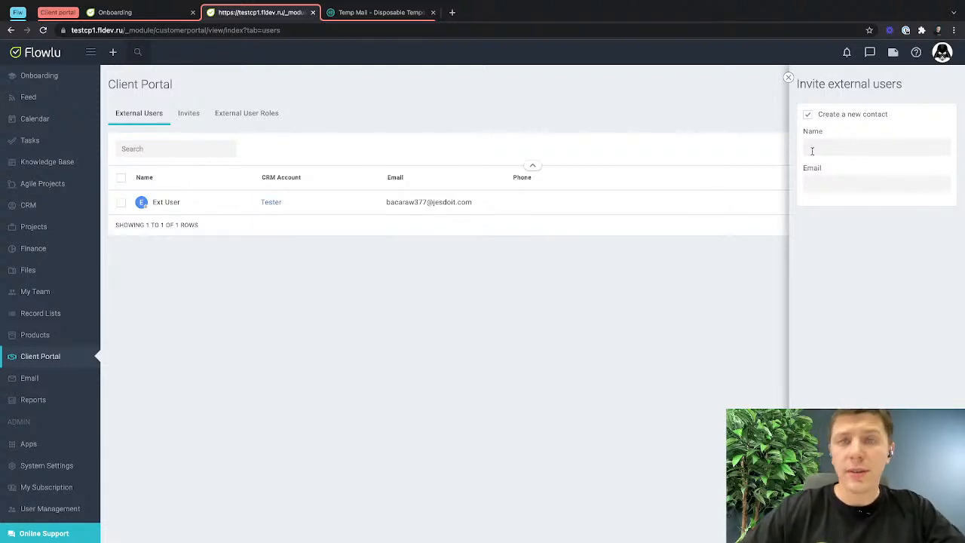
Open the CRM contacts in a new tab and create a new contact with only the first name filled in.
{"action": "mouse_move", "coordinate": [42, 206]}
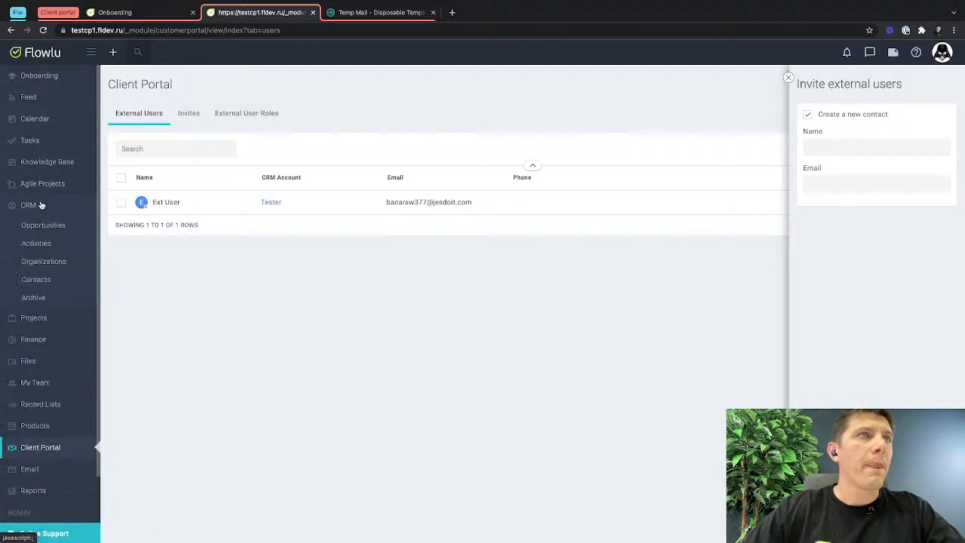
{"action": "middle_click", "coordinate": [38, 280]}
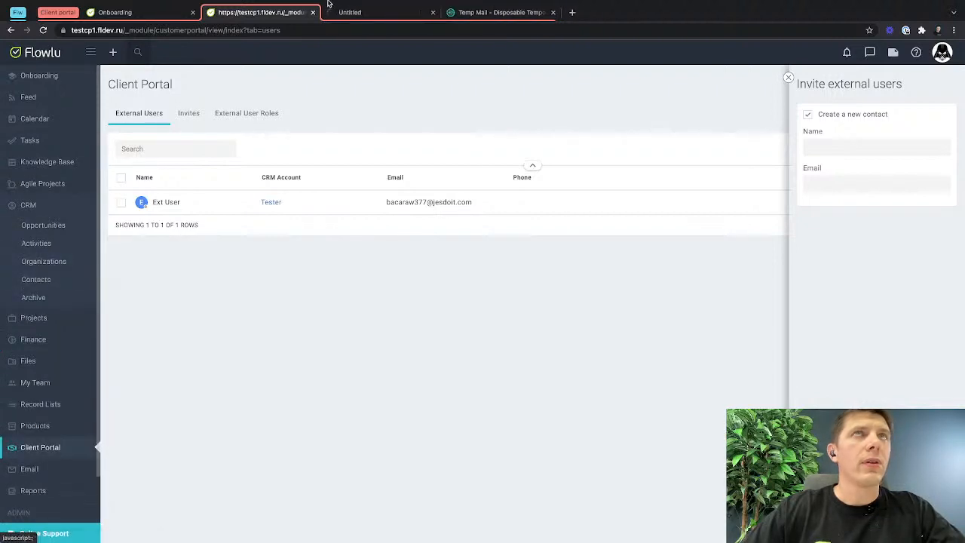
{"action": "left_click", "coordinate": [351, 12]}
{"action": "left_click", "coordinate": [910, 77]}
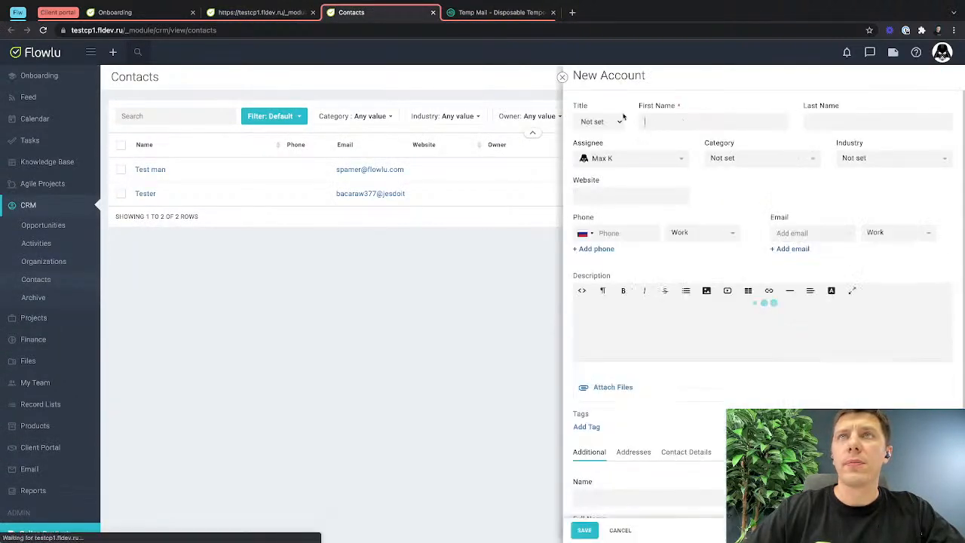
{"action": "left_click", "coordinate": [661, 123]}
{"action": "type", "text": "Maxim"}
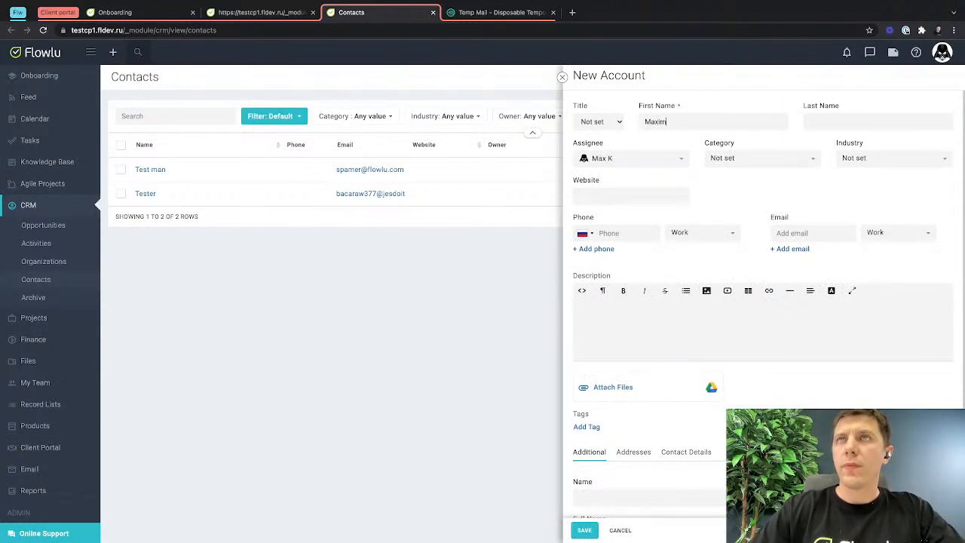
{"action": "left_click", "coordinate": [585, 532]}
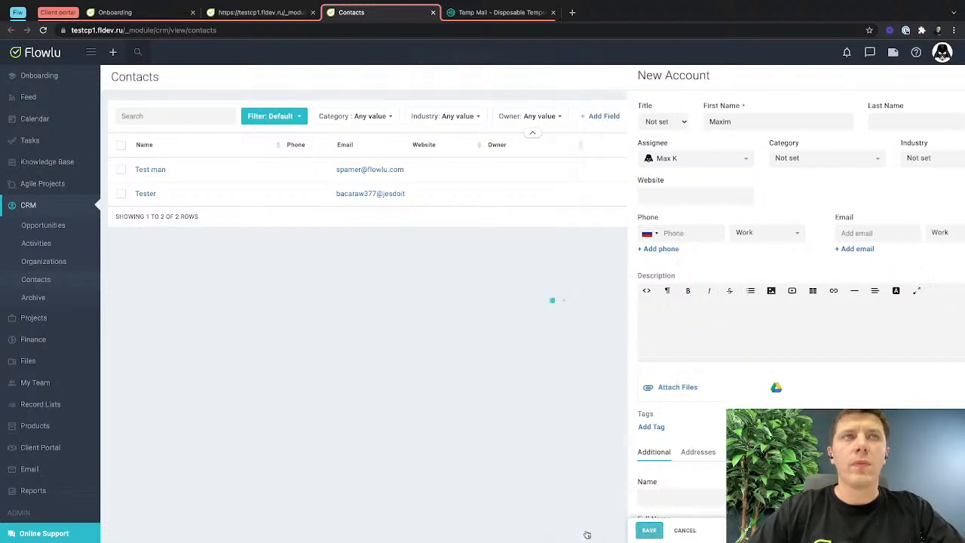
Open the newly created contact's card and start an external user invitation from it.
{"action": "left_click", "coordinate": [147, 170]}
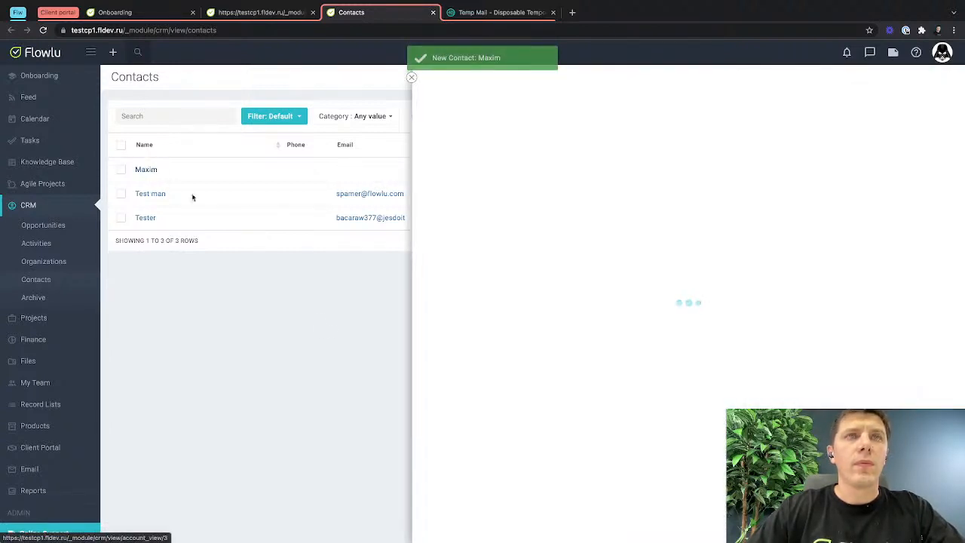
{"action": "scroll", "coordinate": [478, 369], "scroll_direction": "down", "scroll_amount": 1}
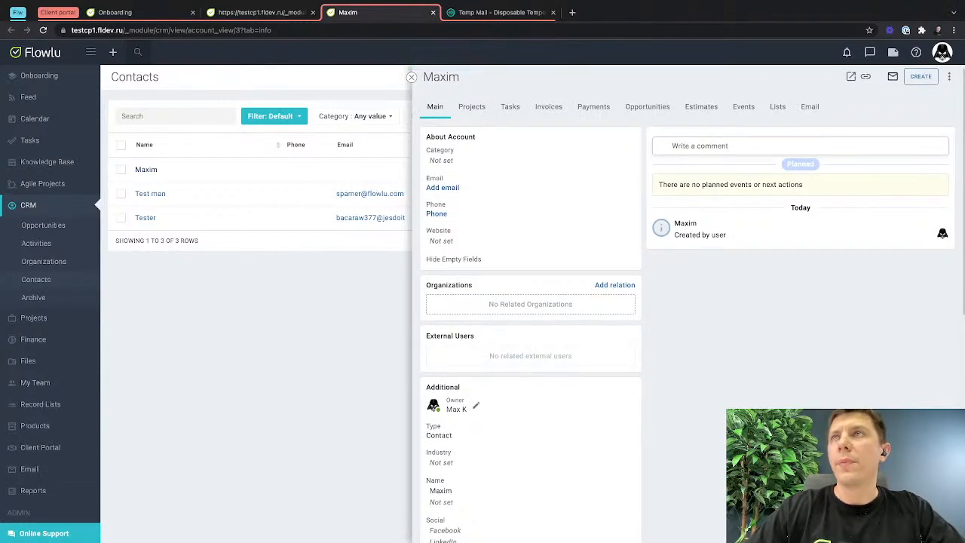
{"action": "left_click", "coordinate": [948, 76]}
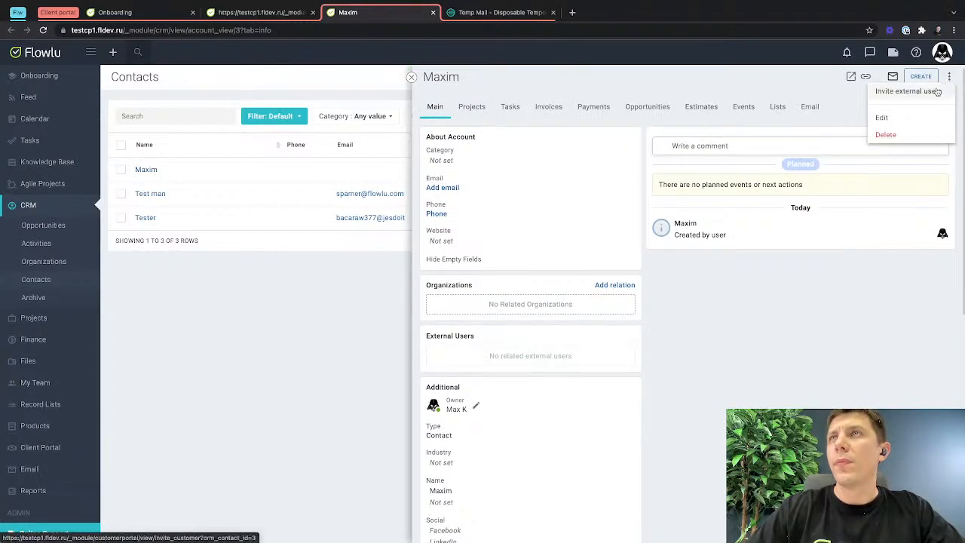
{"action": "left_click", "coordinate": [932, 92]}
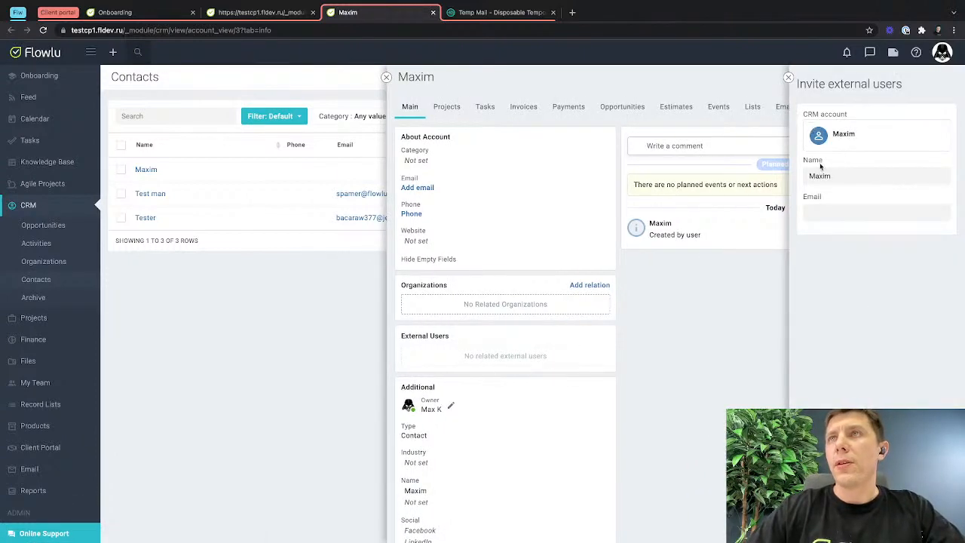
{"action": "left_click", "coordinate": [820, 211]}
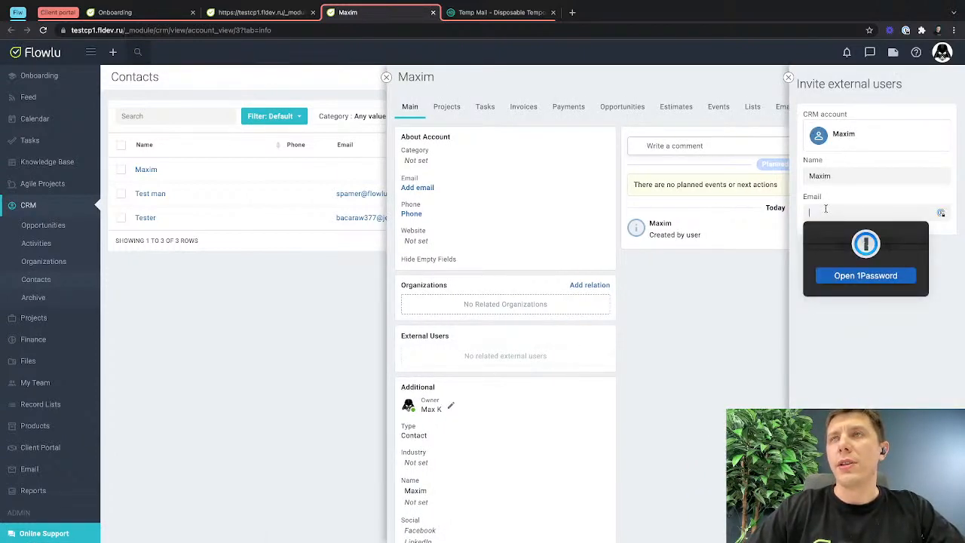
{"action": "left_click", "coordinate": [897, 355]}
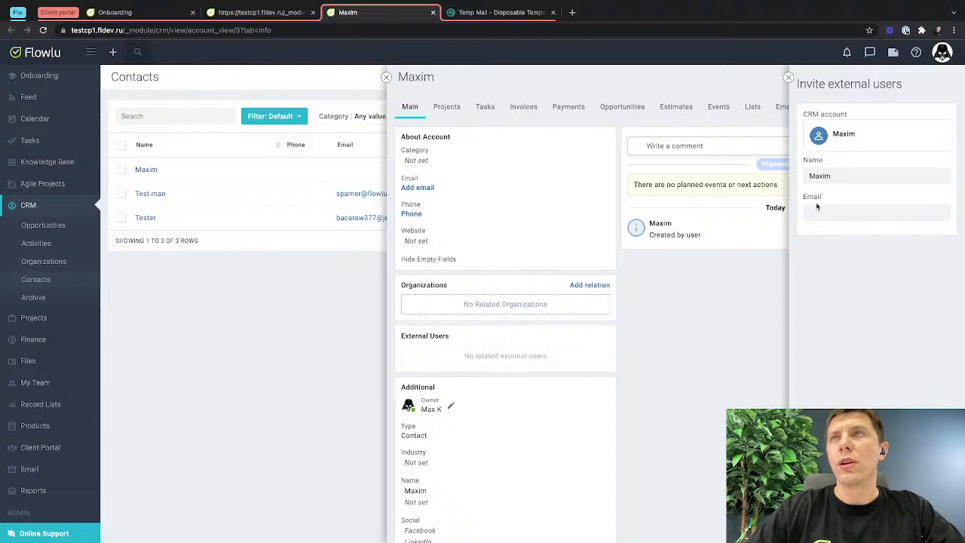
Switch to Temp Mail, open the page for changing the e-mail address, and copy the temporary address.
{"action": "left_click", "coordinate": [501, 12]}
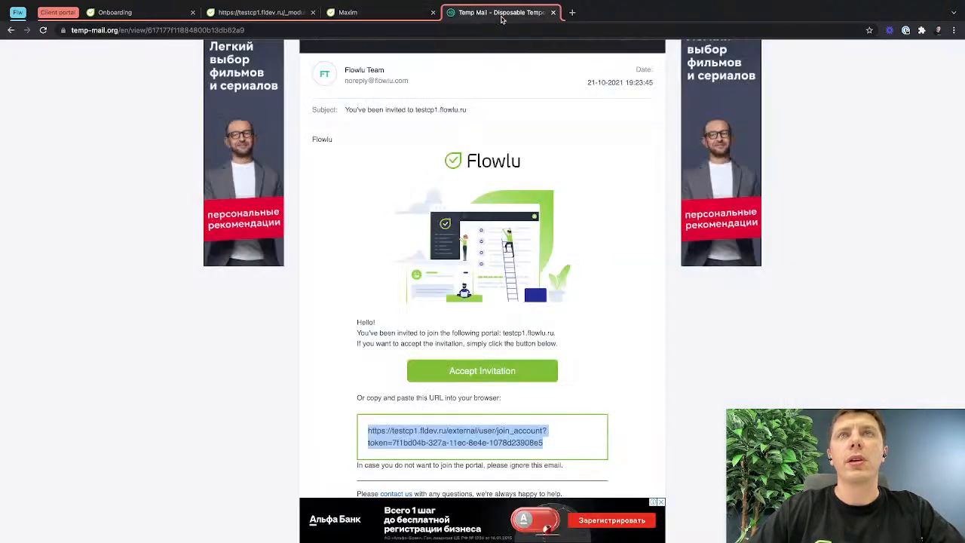
{"action": "scroll", "coordinate": [471, 150], "scroll_direction": "up", "scroll_amount": 5}
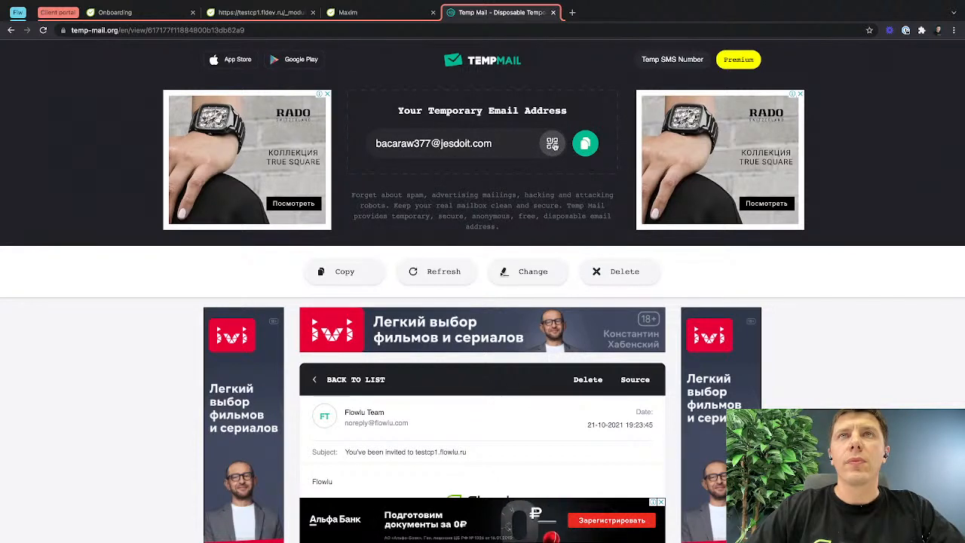
{"action": "left_click", "coordinate": [553, 144]}
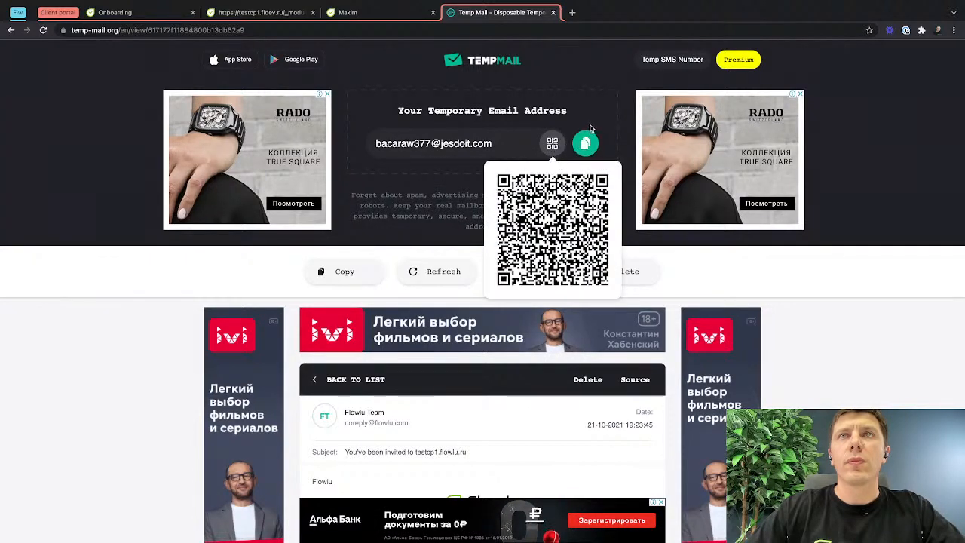
{"action": "left_click", "coordinate": [590, 125]}
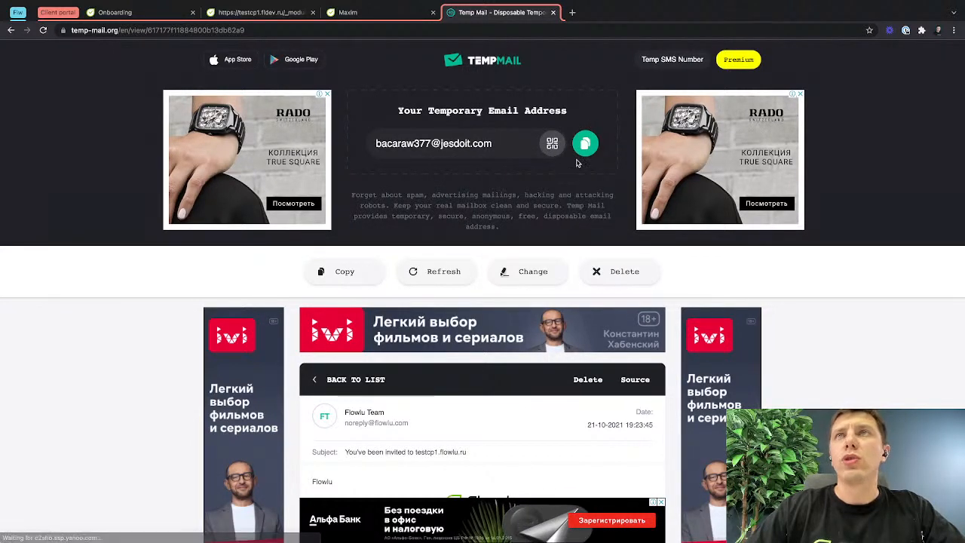
{"action": "left_click", "coordinate": [524, 270]}
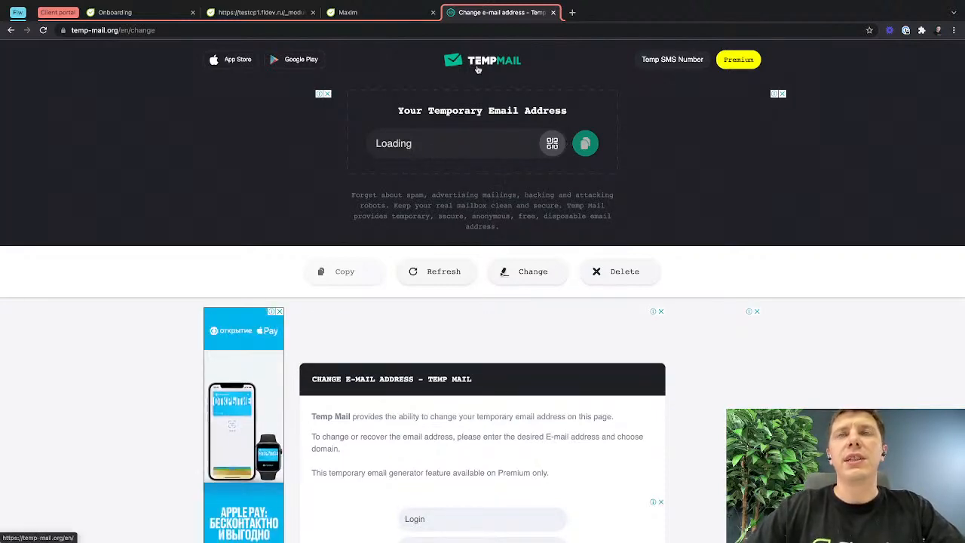
{"action": "left_click", "coordinate": [584, 143]}
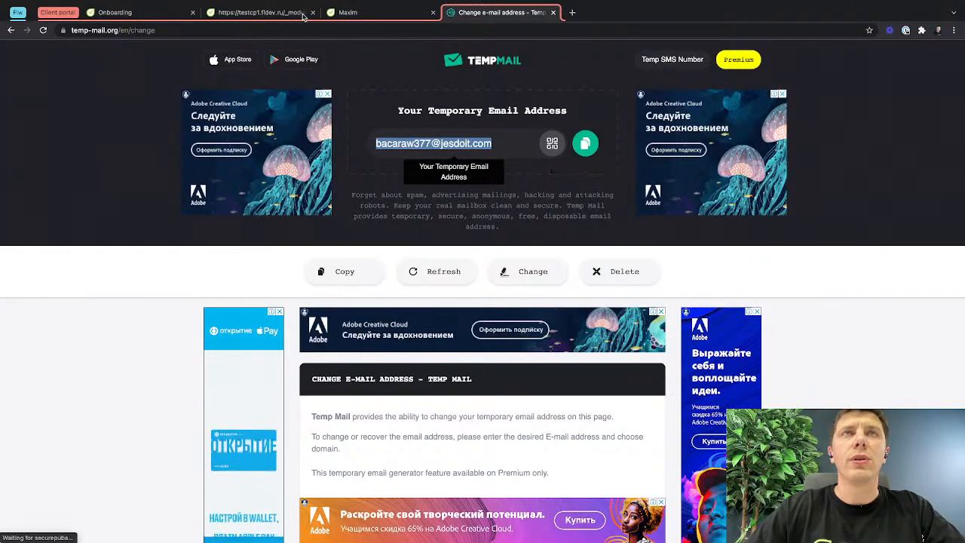
Return to the new contact's invitation and fill its email field with the copied temporary address.
{"action": "left_click", "coordinate": [262, 13]}
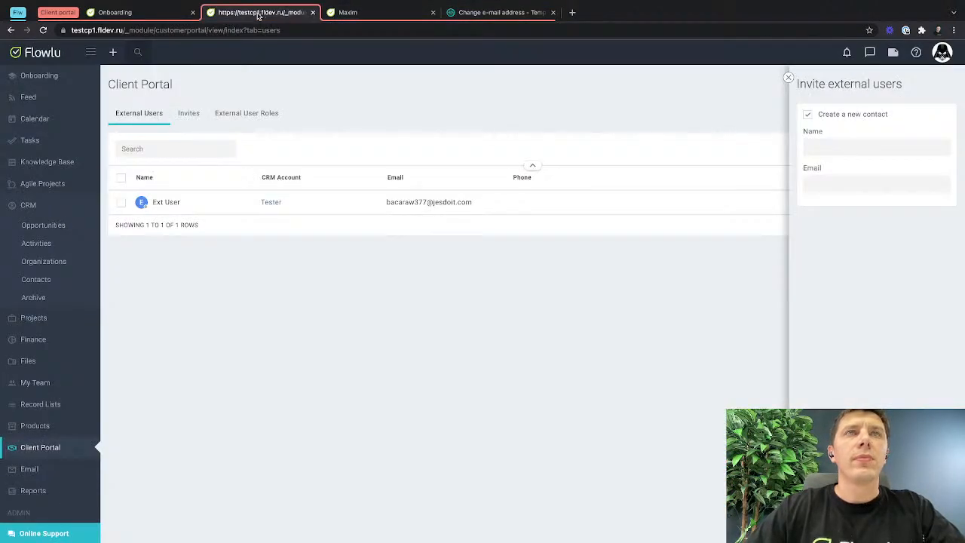
{"action": "left_click", "coordinate": [369, 13]}
{"action": "left_click", "coordinate": [859, 211]}
{"action": "key", "text": "ctrl+v"}
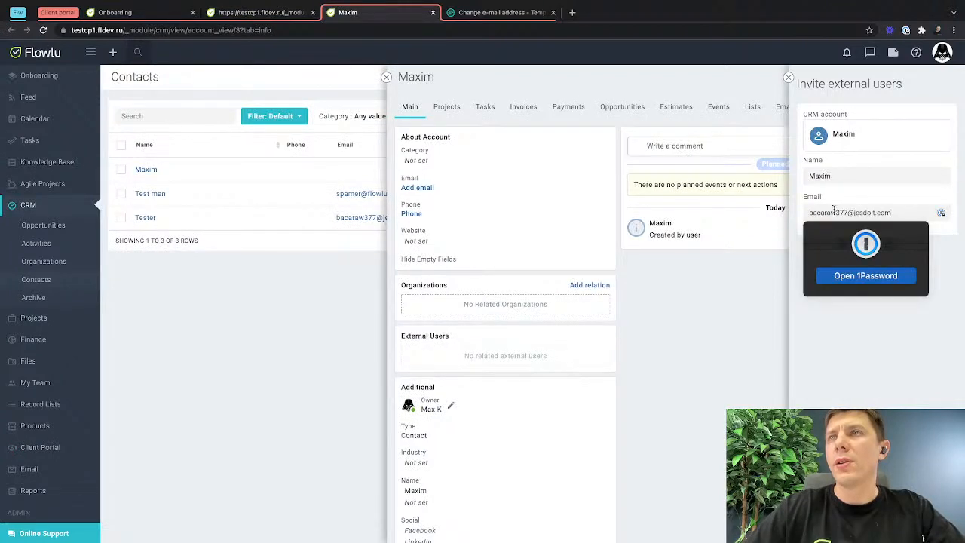
{"action": "left_click", "coordinate": [240, 38]}
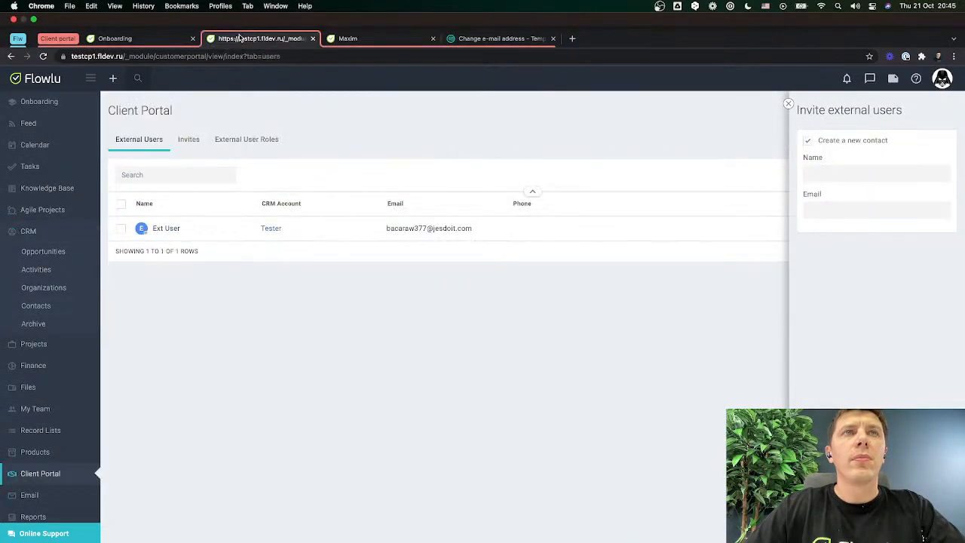
{"action": "left_click", "coordinate": [358, 41]}
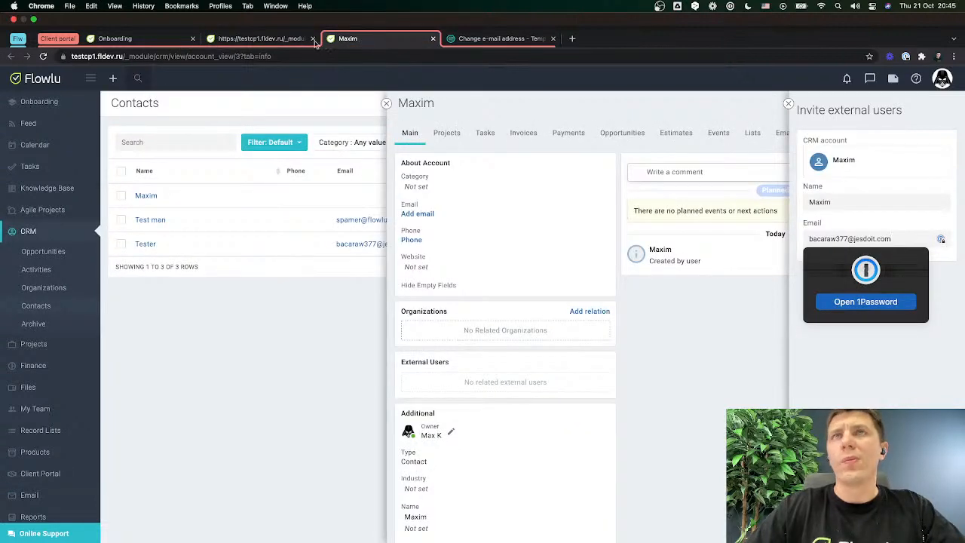
{"action": "left_click", "coordinate": [248, 42]}
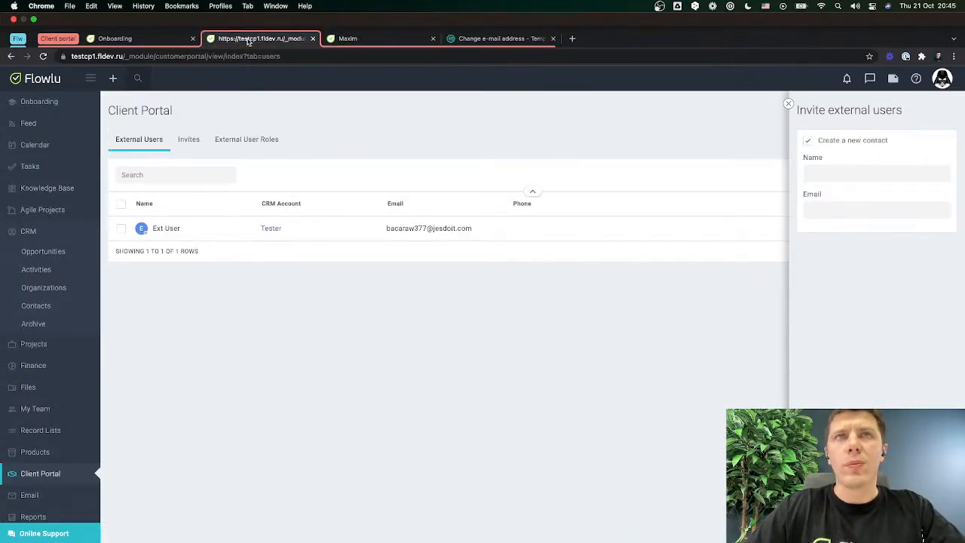
{"action": "left_click", "coordinate": [493, 39]}
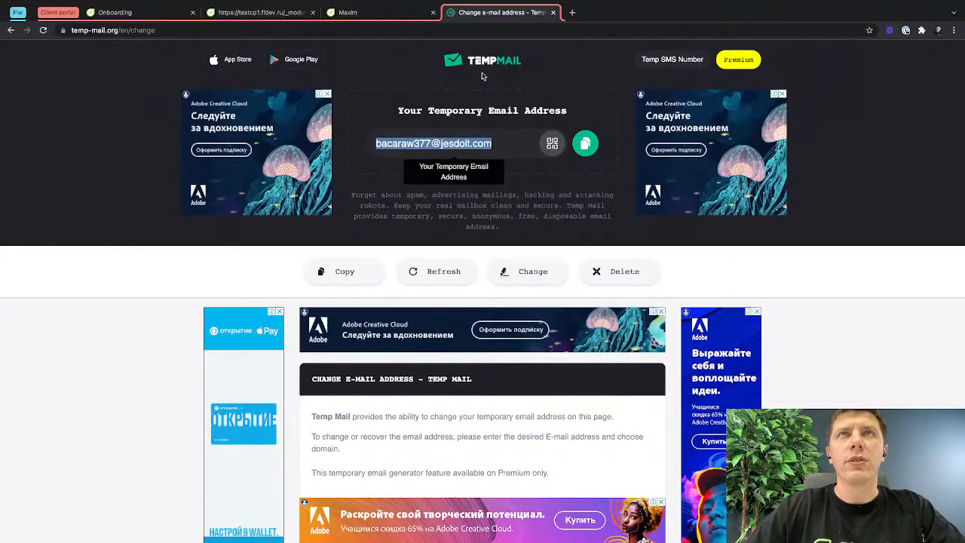
{"action": "left_click", "coordinate": [504, 143]}
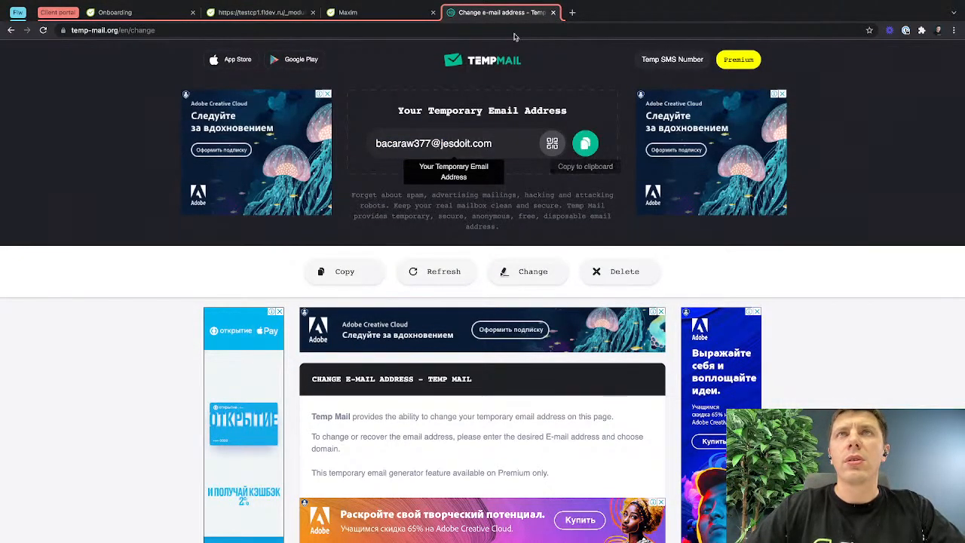
Open temp-mail.org/en in a new incognito window and copy the temporary e-mail address generated there.
{"action": "left_click", "coordinate": [214, 30]}
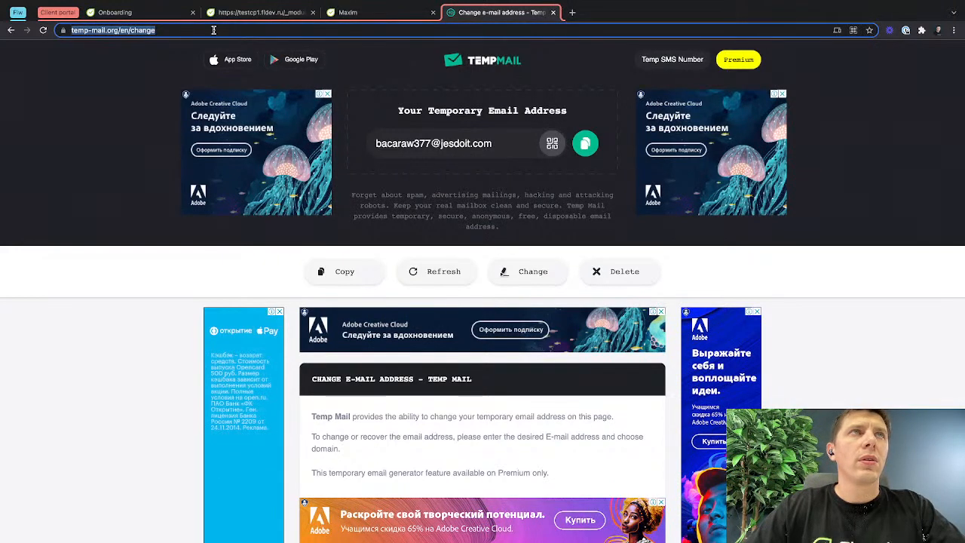
{"action": "left_click", "coordinate": [170, 31]}
{"action": "key", "text": "BackSpace"}
{"action": "key", "text": "BackSpace"}
{"action": "key", "text": "BackSpace"}
{"action": "key", "text": "BackSpace"}
{"action": "key", "text": "BackSpace"}
{"action": "key", "text": "BackSpace"}
{"action": "key", "text": "BackSpace"}
{"action": "key", "text": "BackSpace"}
{"action": "key", "text": "BackSpace"}
{"action": "key", "text": "BackSpace"}
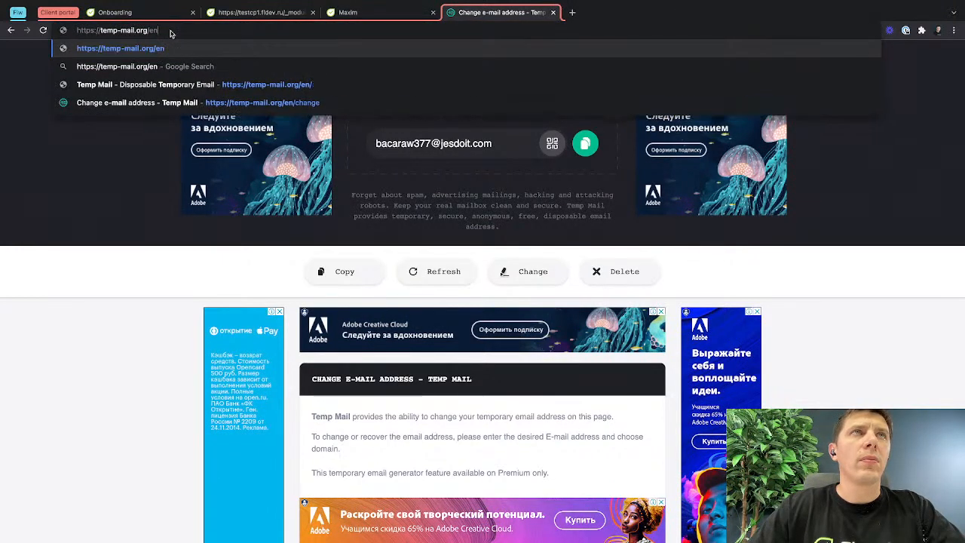
{"action": "type", "text": "/en"}
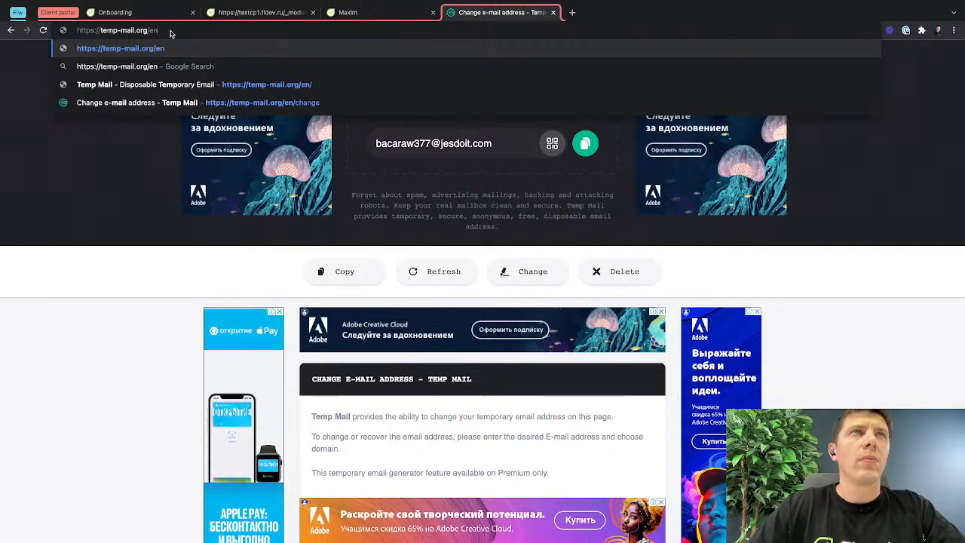
{"action": "key", "text": "Return"}
{"action": "key", "text": "ctrl+shift+n"}
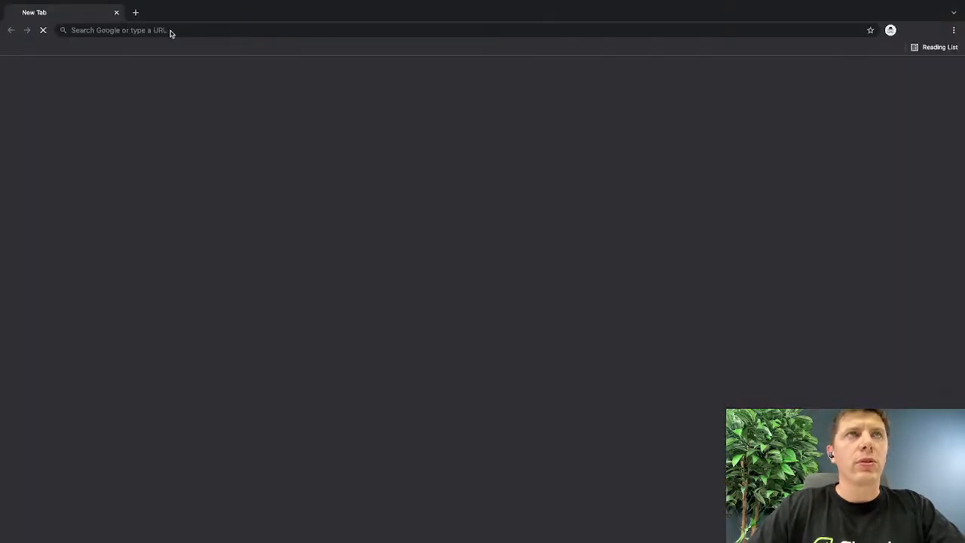
{"action": "key", "text": "ctrl+v"}
{"action": "key", "text": "Return"}
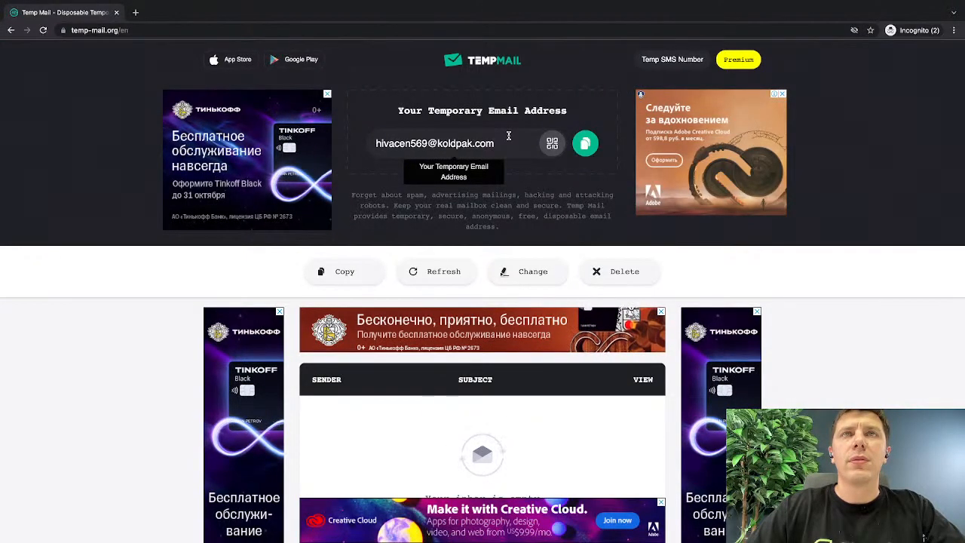
{"action": "left_click", "coordinate": [584, 143]}
Send the contact's external user invitation to the newly copied address and open the Client Portal's list of invites.
{"action": "key", "text": "ctrl+Left"}
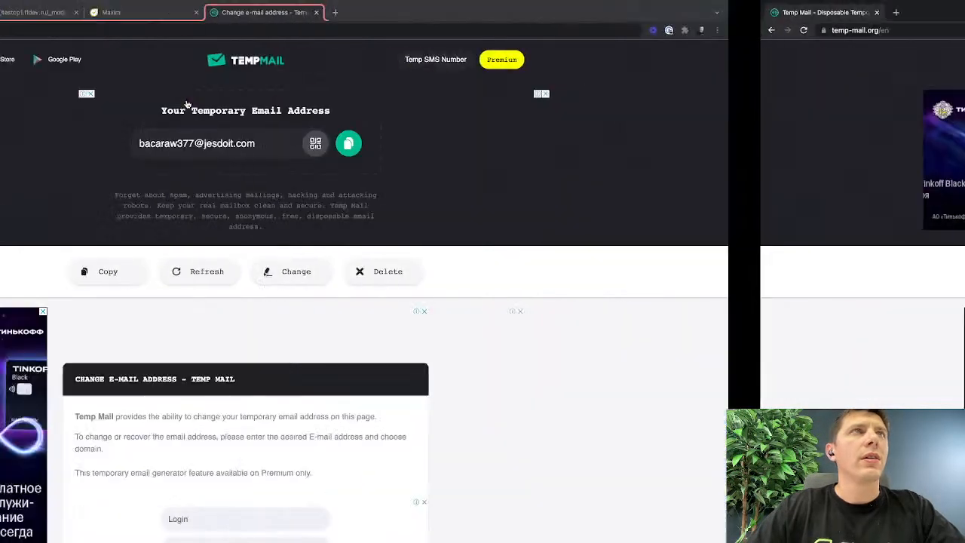
{"action": "left_click", "coordinate": [384, 9]}
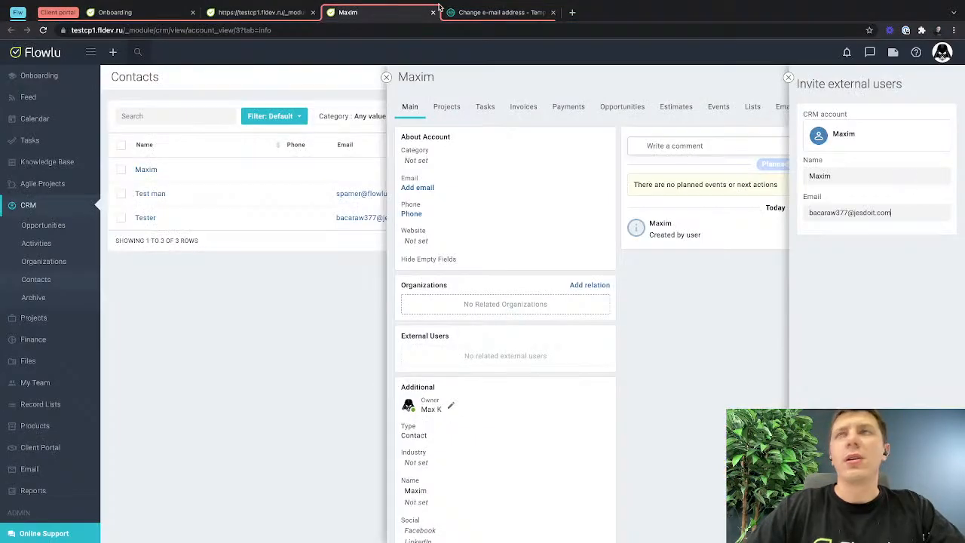
{"action": "triple_click", "coordinate": [887, 213]}
{"action": "key", "text": "ctrl+v"}
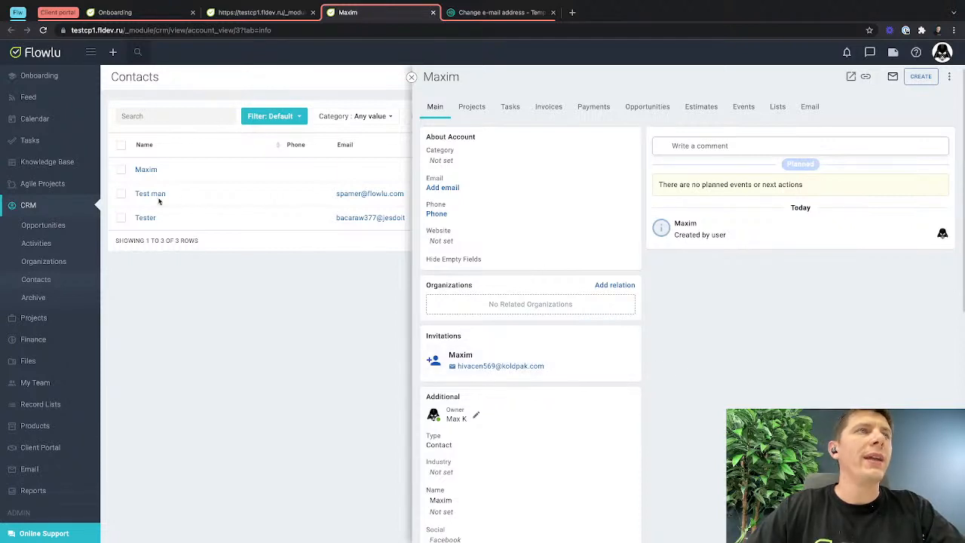
{"action": "left_click", "coordinate": [236, 14]}
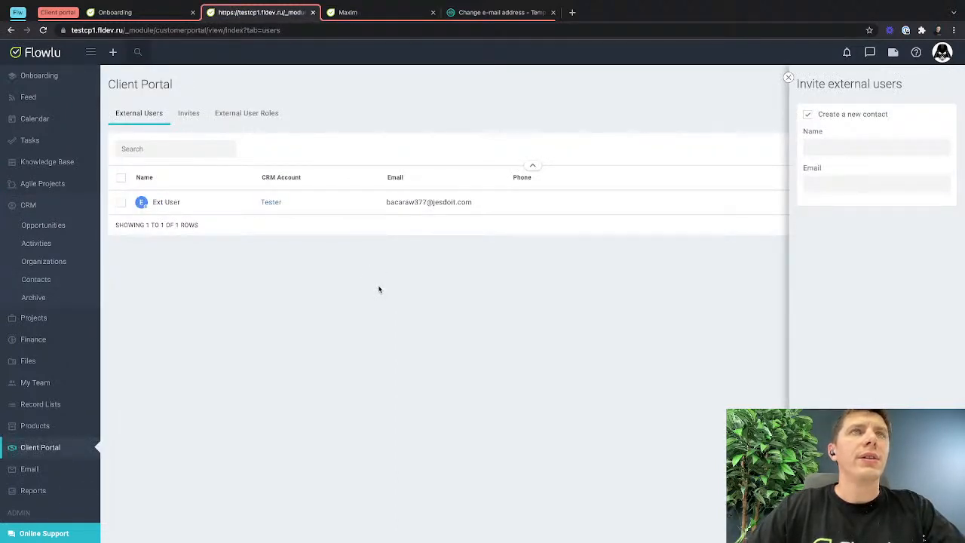
{"action": "left_click", "coordinate": [191, 116]}
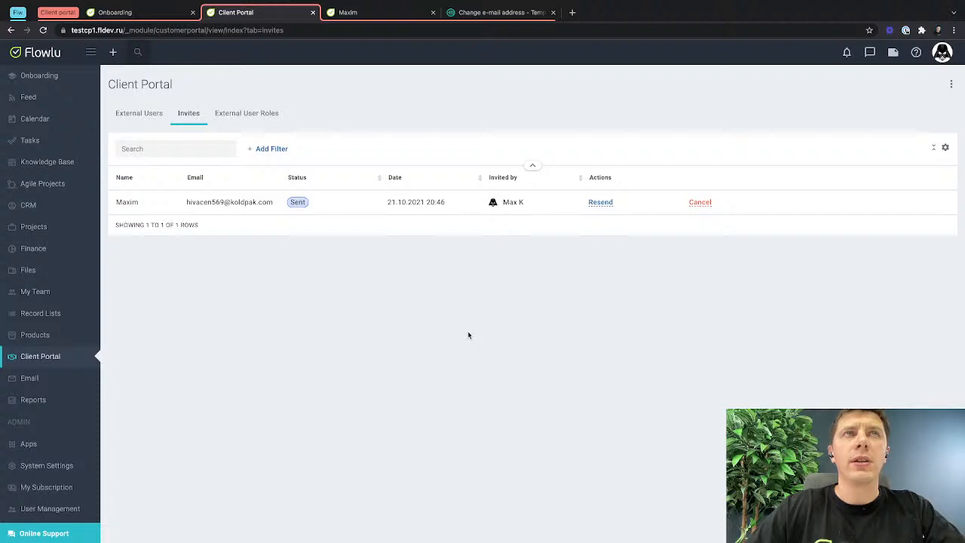
Switch to the incognito Temp Mail inbox, open the Flowlu Team invitation e-mail, and select its join link.
{"action": "key", "text": "alt+Tab"}
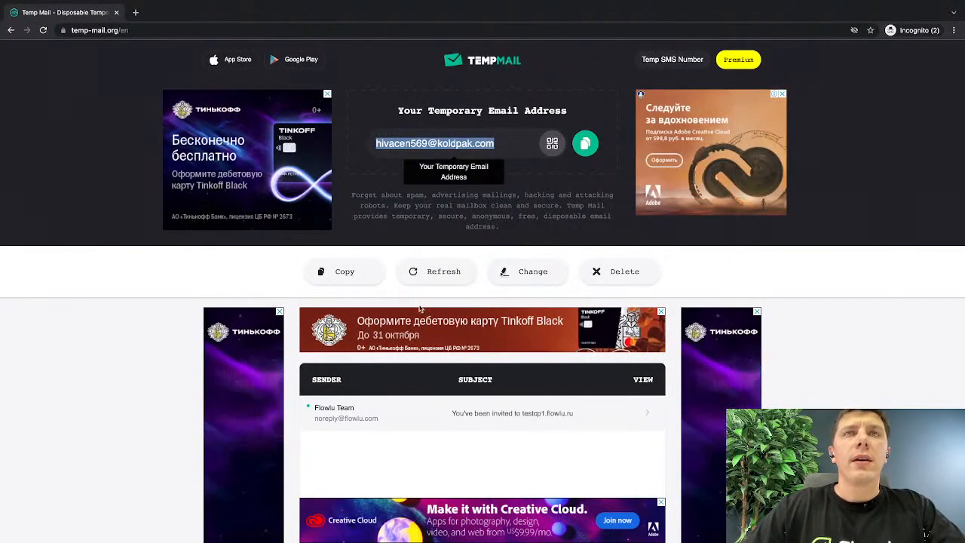
{"action": "left_click", "coordinate": [430, 280]}
{"action": "left_click", "coordinate": [404, 410]}
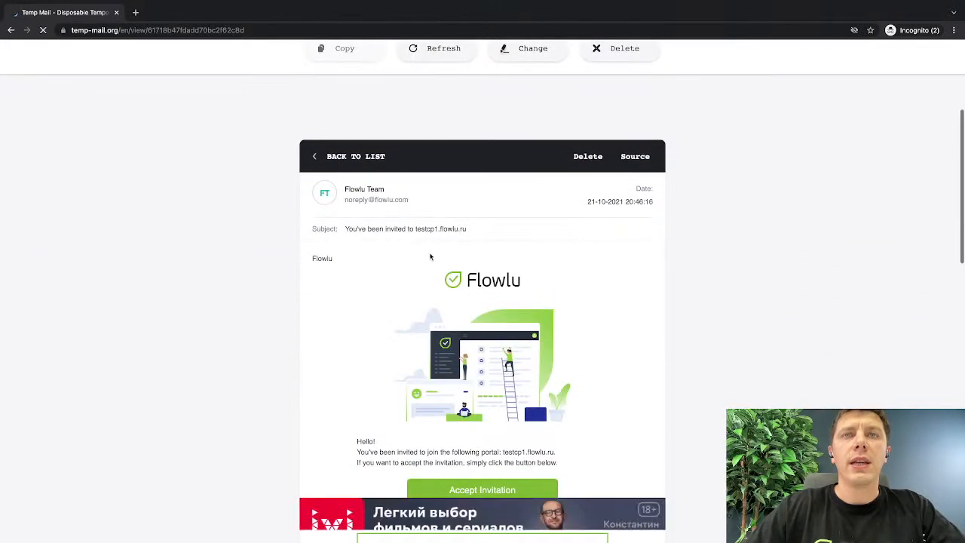
{"action": "scroll", "coordinate": [430, 257], "scroll_direction": "down", "scroll_amount": 4}
{"action": "triple_click", "coordinate": [375, 243]}
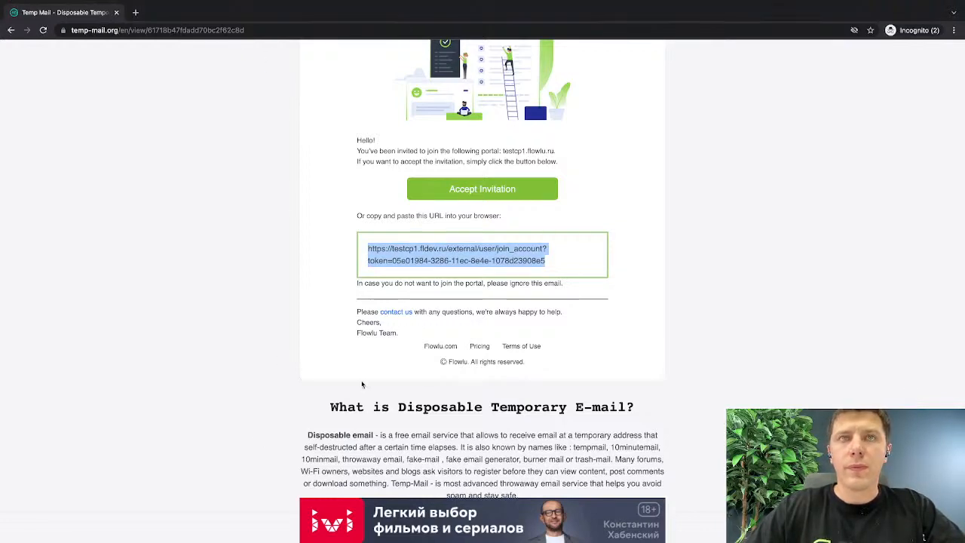
Switch to the incognito window where the external user is logged in to Flowlu and open My Account.
{"action": "key", "text": "ctrl+Up"}
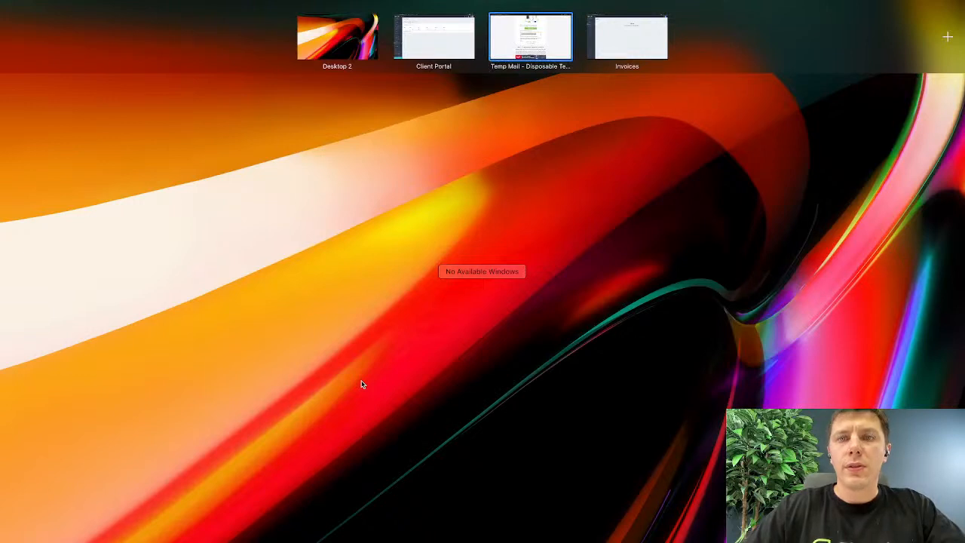
{"action": "key", "text": "super+n"}
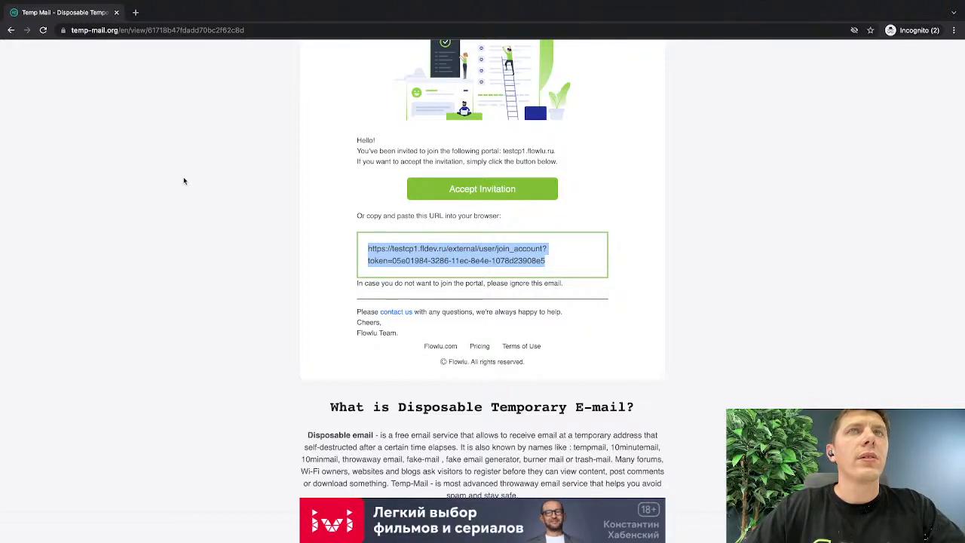
{"action": "key", "text": "ctrl+Left"}
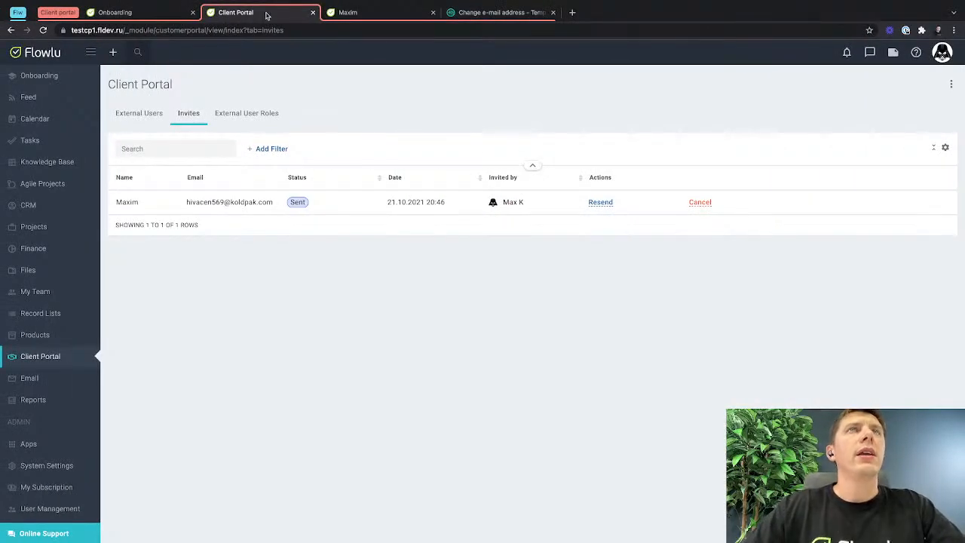
{"action": "key", "text": "ctrl+Right"}
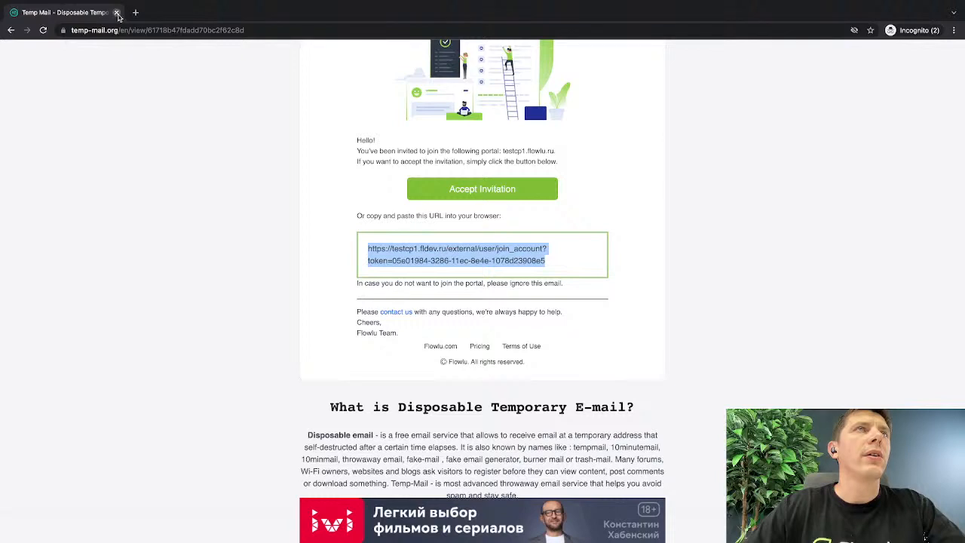
{"action": "key", "text": "ctrl+Left"}
{"action": "key", "text": "ctrl+Right"}
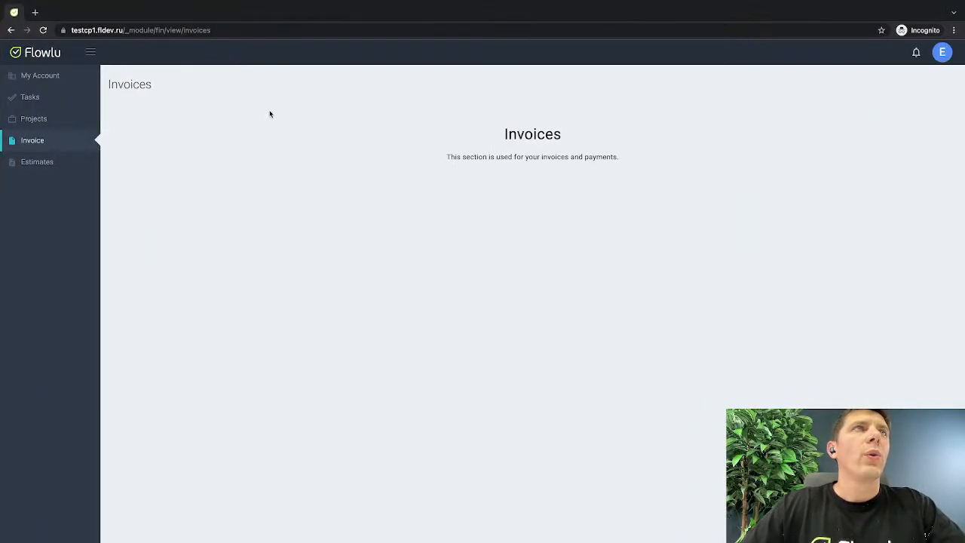
{"action": "left_click", "coordinate": [50, 79]}
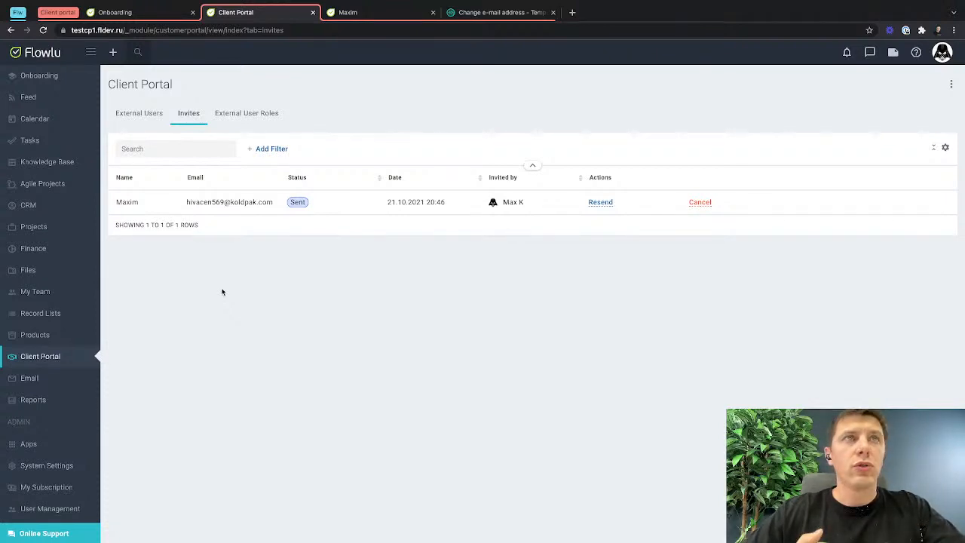
Return to the Client Portal, open Ext User from the external users list, and review the profile's main details and contact permissions.
{"action": "left_click", "coordinate": [140, 115]}
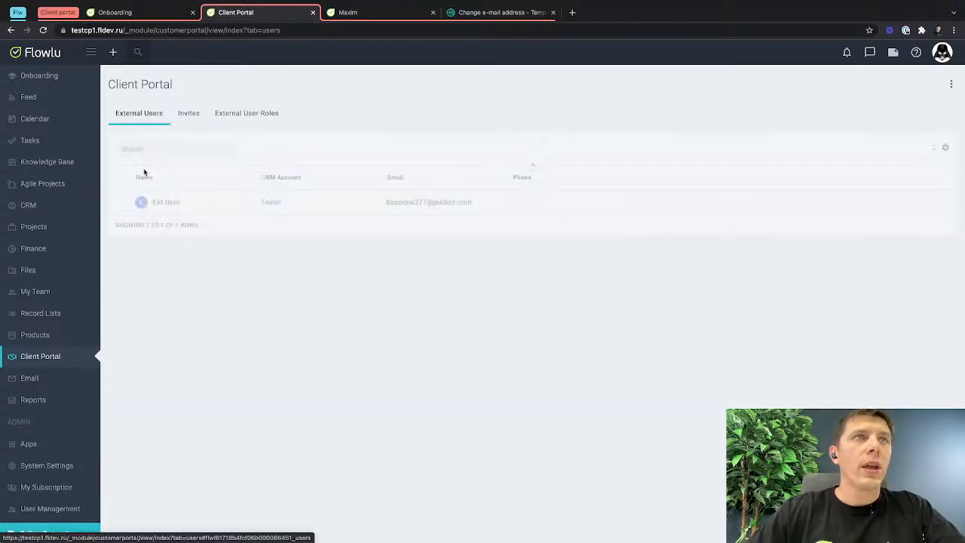
{"action": "left_click", "coordinate": [168, 204]}
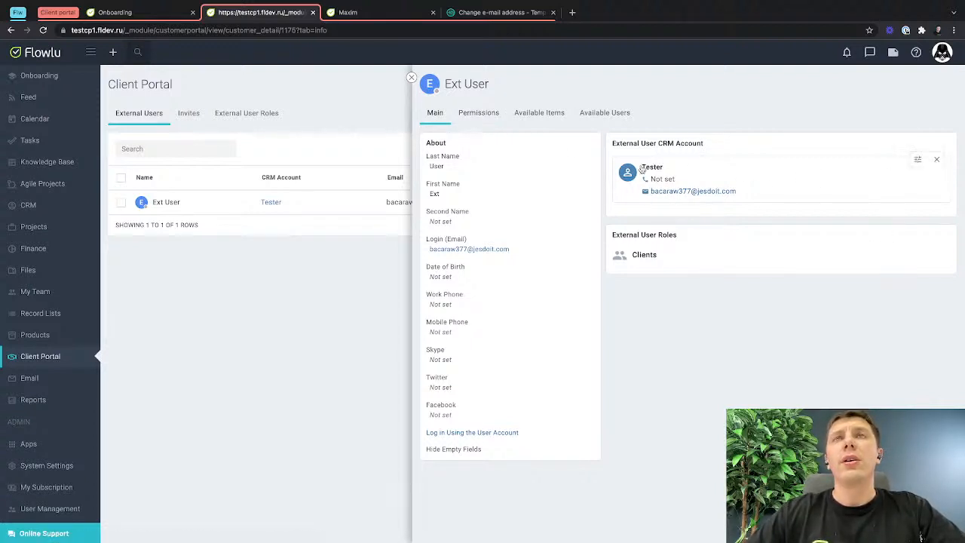
{"action": "left_click", "coordinate": [486, 114]}
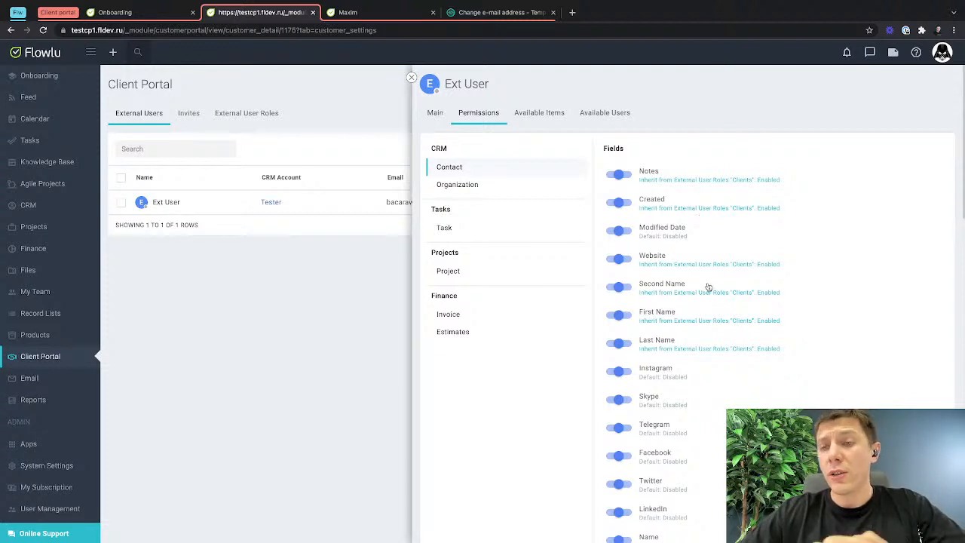
{"action": "left_click", "coordinate": [434, 112]}
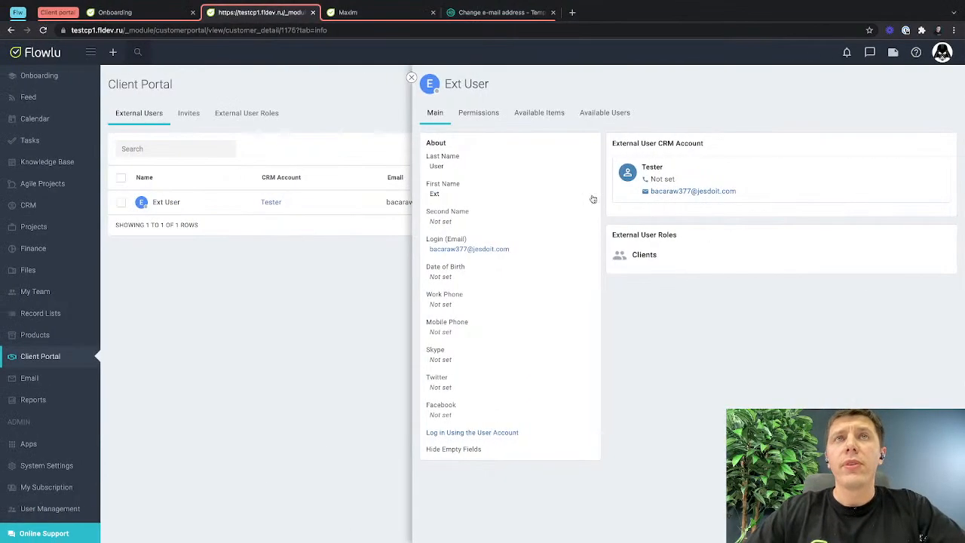
Examine Ext User's permissions for CRM organizations, including fields, relations and available actions, and for tasks.
{"action": "left_click", "coordinate": [481, 111]}
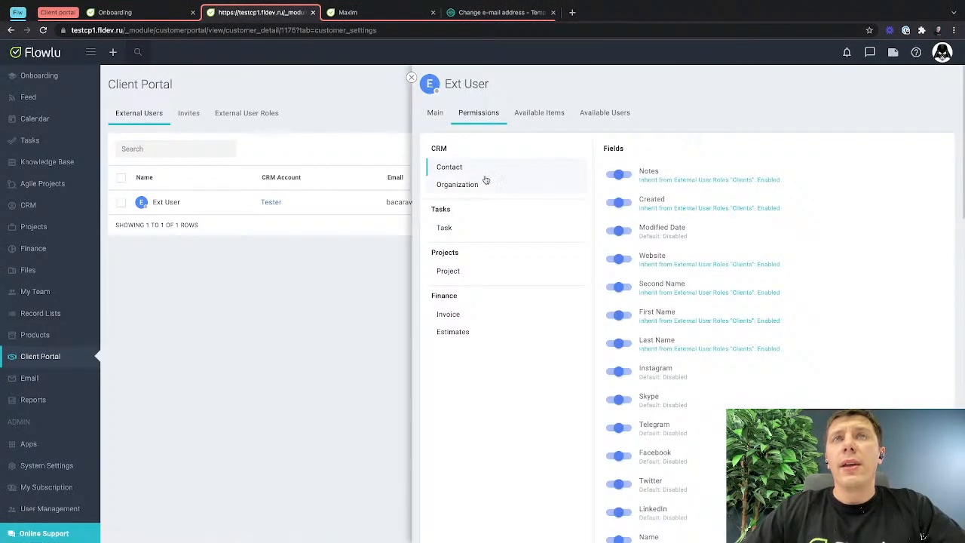
{"action": "left_click", "coordinate": [472, 185]}
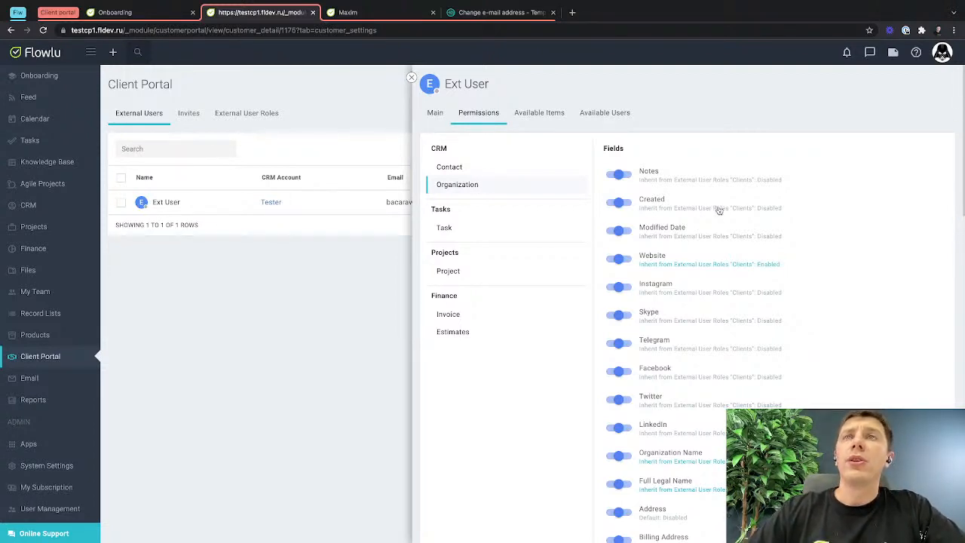
{"action": "scroll", "coordinate": [664, 367], "scroll_direction": "down", "scroll_amount": 15}
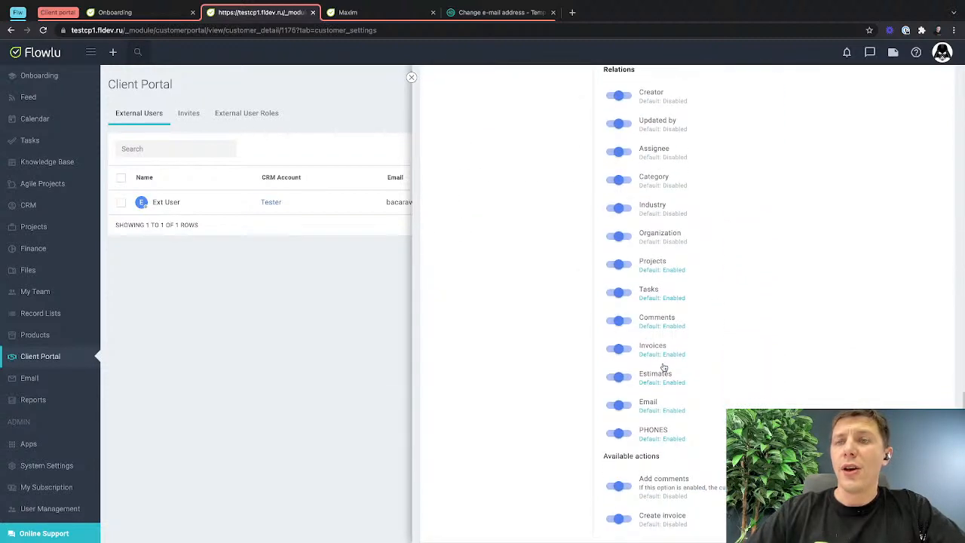
{"action": "scroll", "coordinate": [663, 367], "scroll_direction": "up", "scroll_amount": 15}
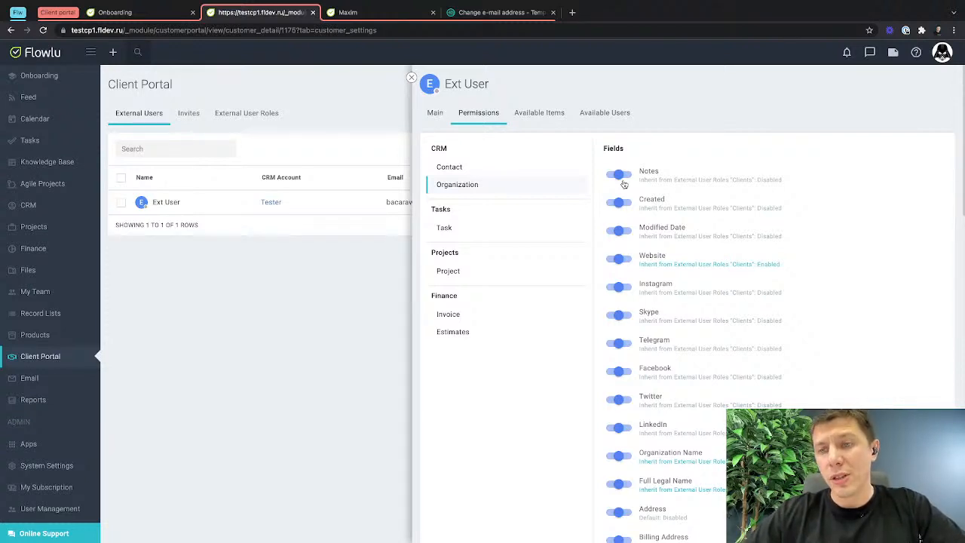
{"action": "left_click", "coordinate": [504, 226]}
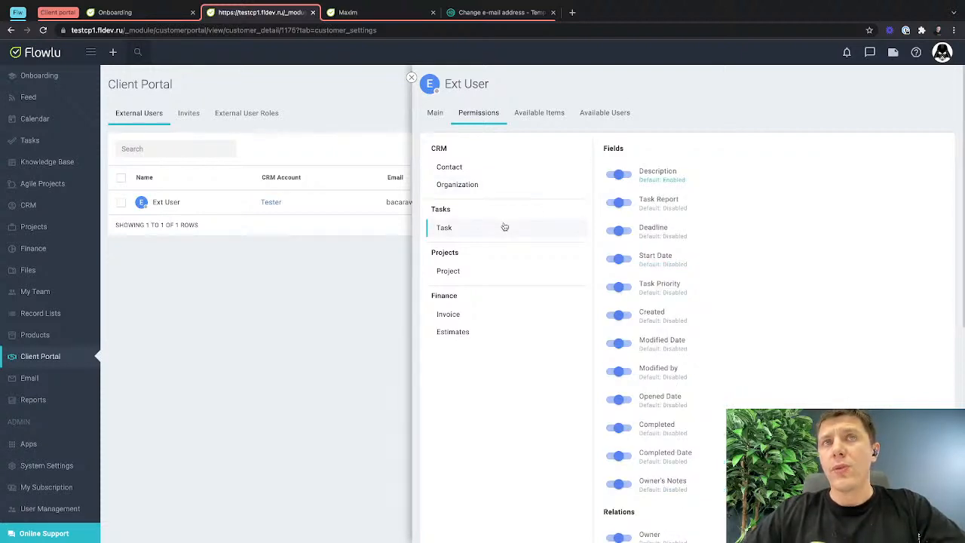
Review Ext User's permissions for projects and invoices.
{"action": "left_click", "coordinate": [485, 273]}
{"action": "left_click", "coordinate": [473, 317]}
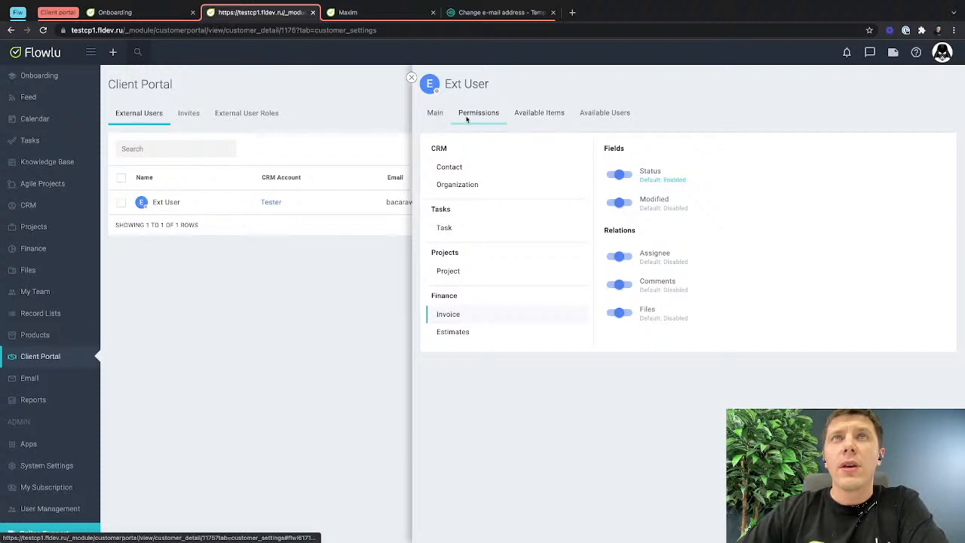
Cycle Ext User's task permission for the Description field through enabled and disabled, and back to its default setting.
{"action": "left_click", "coordinate": [449, 230]}
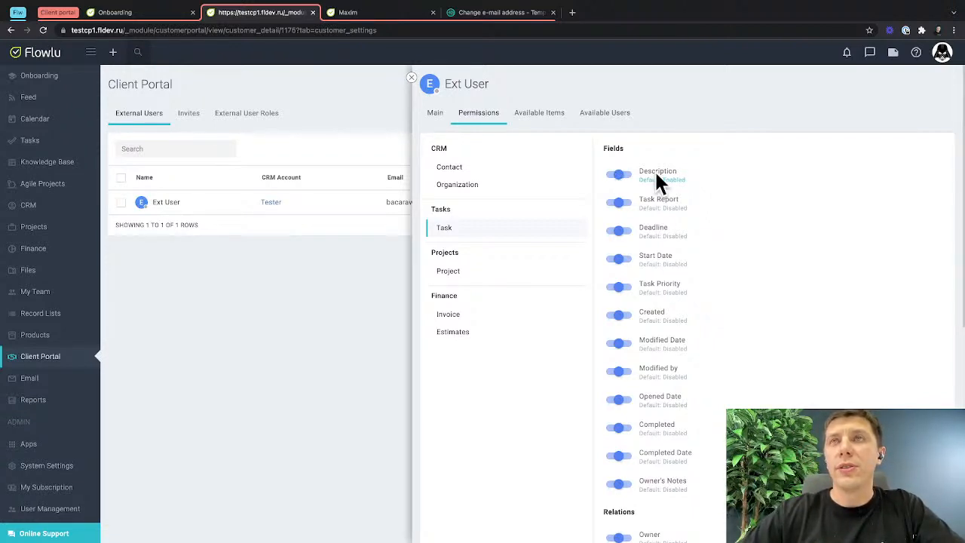
{"action": "left_click", "coordinate": [620, 177]}
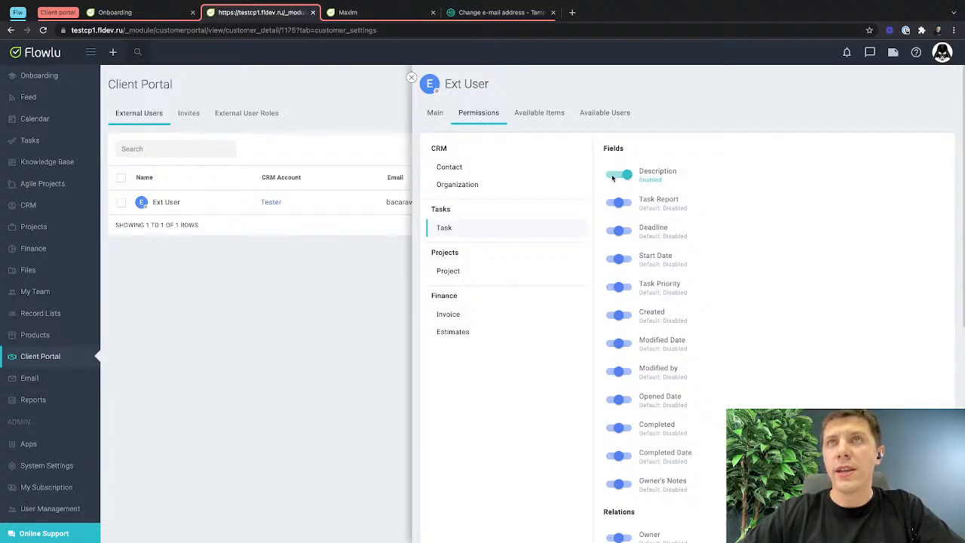
{"action": "left_click", "coordinate": [612, 176]}
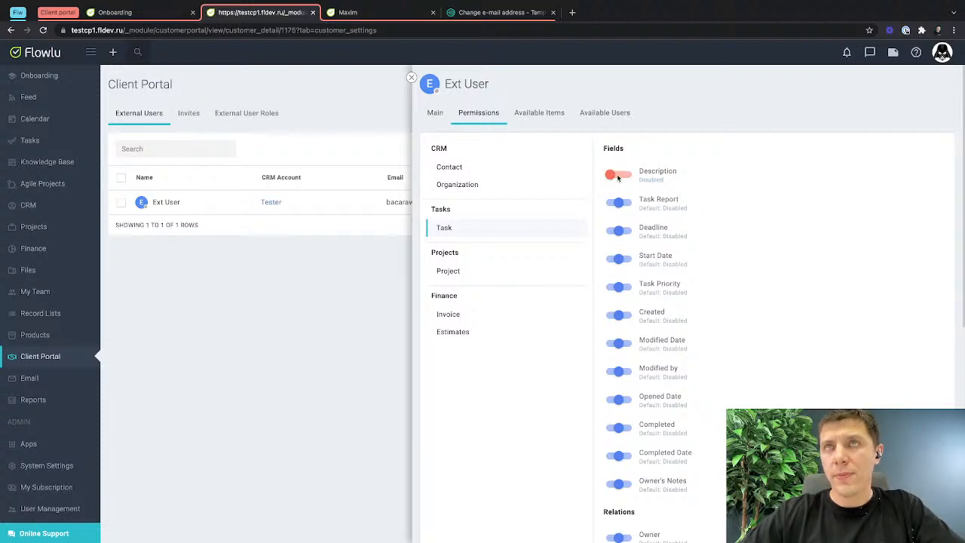
{"action": "left_click", "coordinate": [619, 176]}
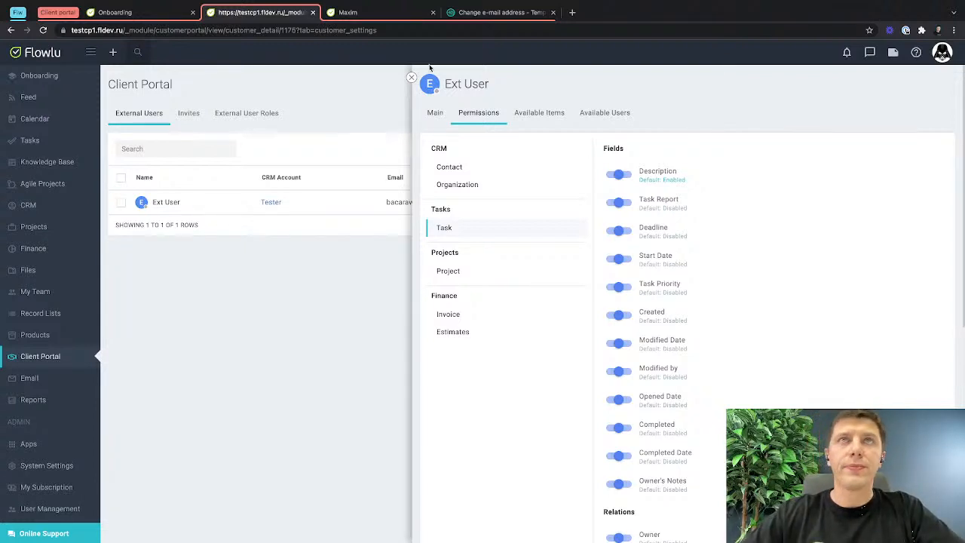
Check Ext User's assigned external user role, and examine the invoice and estimate permissions.
{"action": "left_click", "coordinate": [435, 114]}
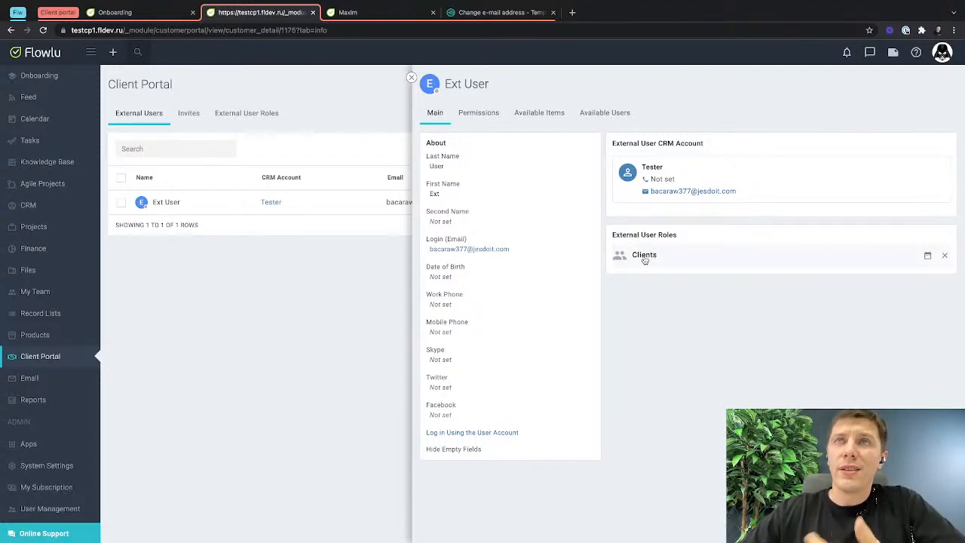
{"action": "left_click", "coordinate": [480, 114]}
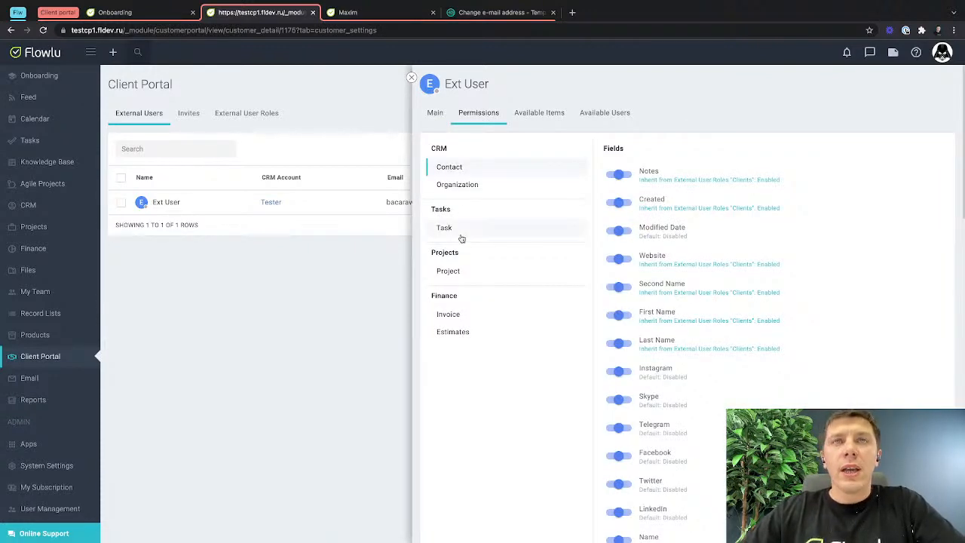
{"action": "left_click", "coordinate": [452, 314]}
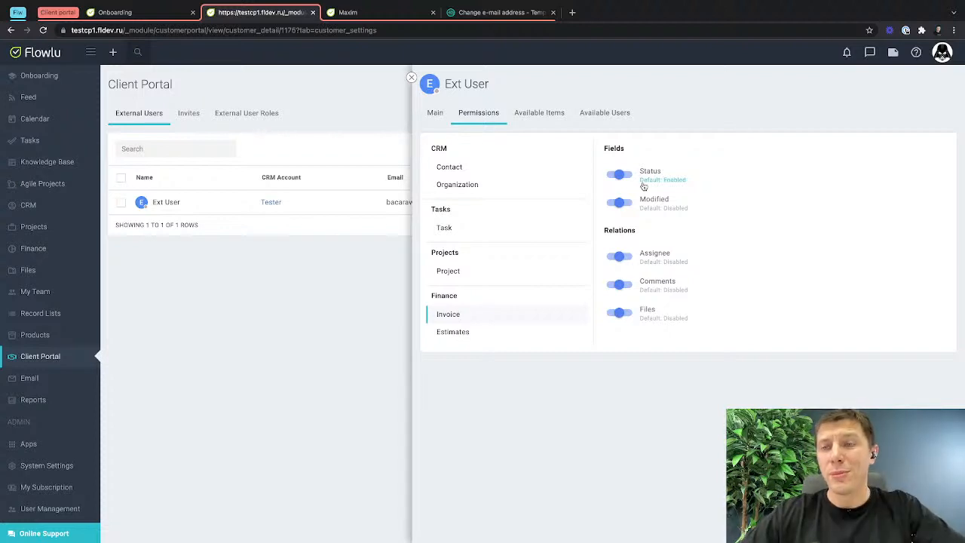
{"action": "left_click", "coordinate": [474, 333]}
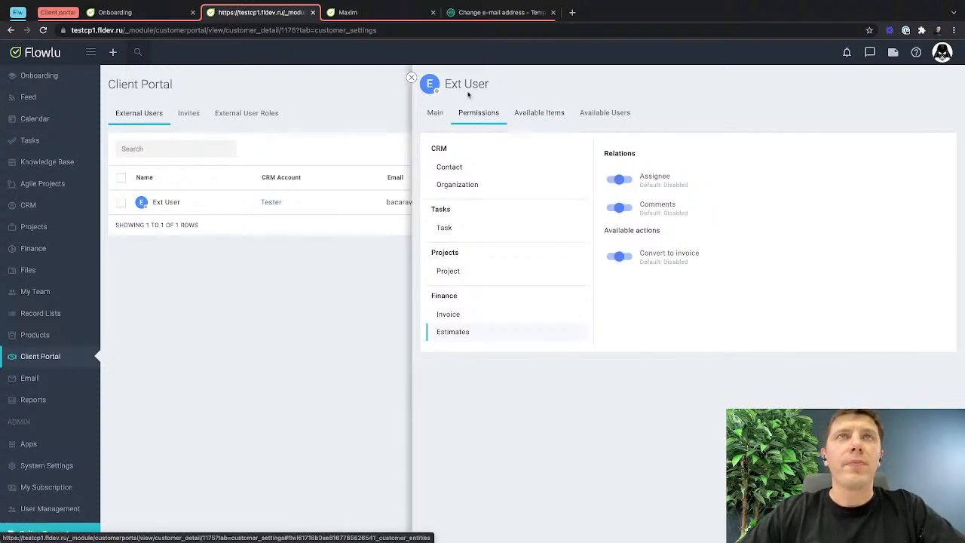
Start a new estimate for the Tester CRM account with "website design" as the first line item.
{"action": "left_click", "coordinate": [271, 203]}
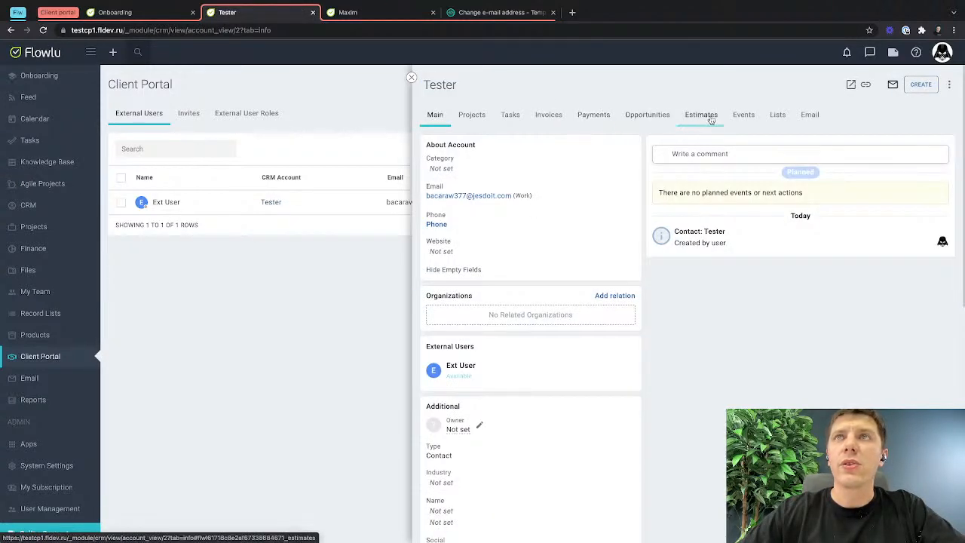
{"action": "left_click", "coordinate": [710, 118]}
{"action": "left_click", "coordinate": [658, 215]}
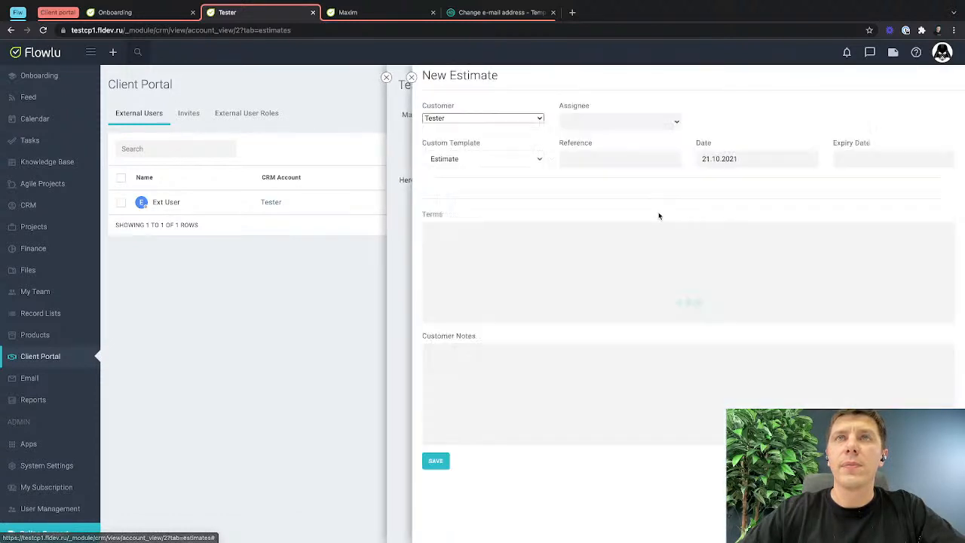
{"action": "left_click", "coordinate": [531, 244]}
{"action": "type", "text": "we"}
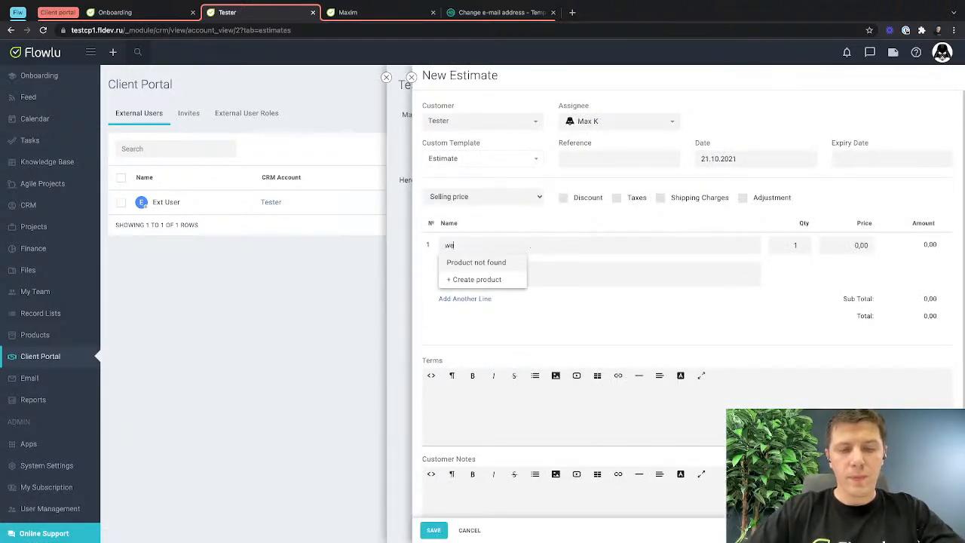
{"action": "type", "text": "bsite"}
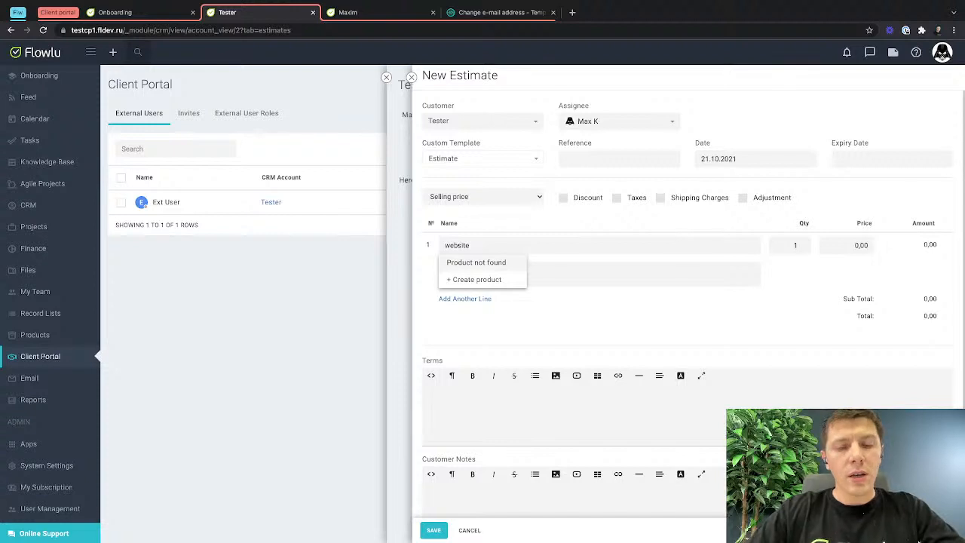
{"action": "type", "text": " design"}
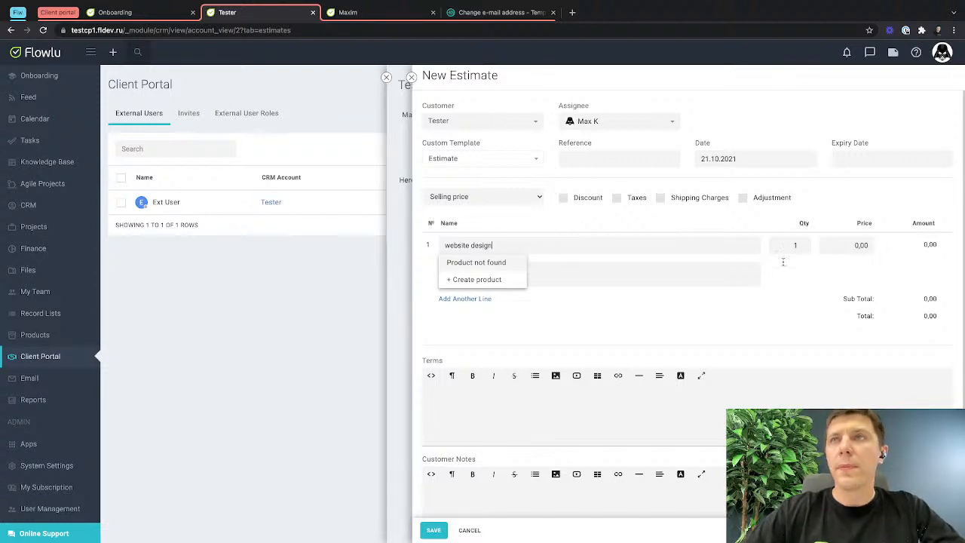
Set the website design item's price to 1 000,00 and save the estimate.
{"action": "left_click", "coordinate": [853, 245]}
{"action": "type", "text": "10"}
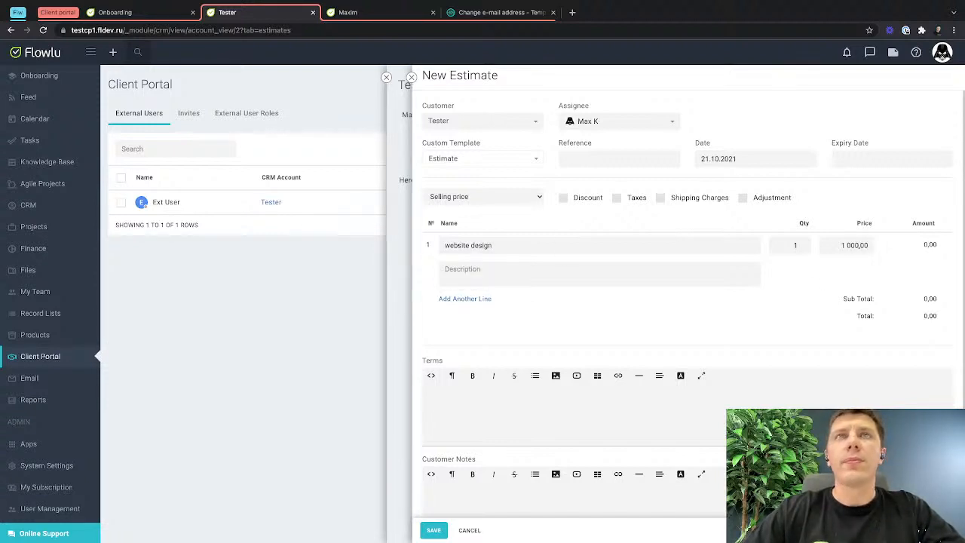
{"action": "left_click", "coordinate": [513, 402]}
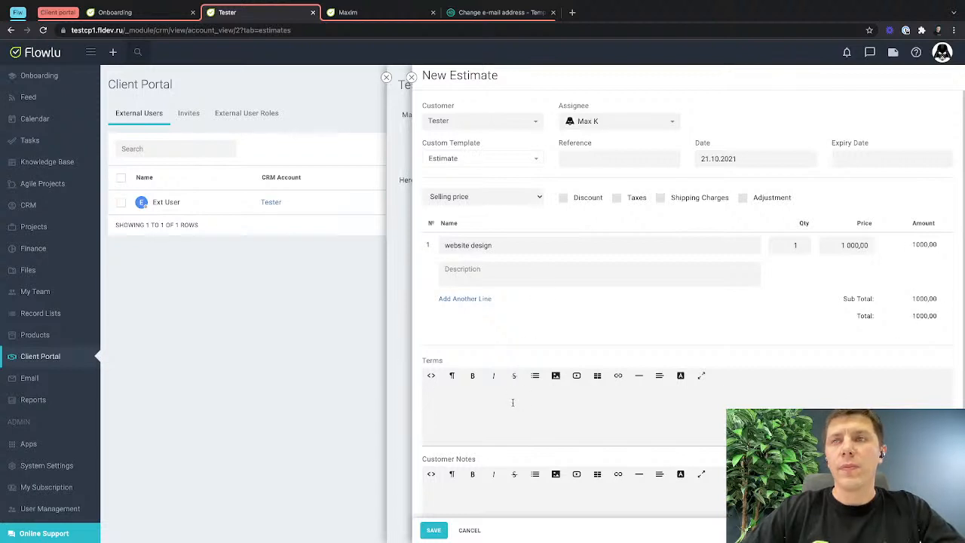
{"action": "scroll", "coordinate": [513, 402], "scroll_direction": "down", "scroll_amount": 1}
{"action": "left_click", "coordinate": [432, 531]}
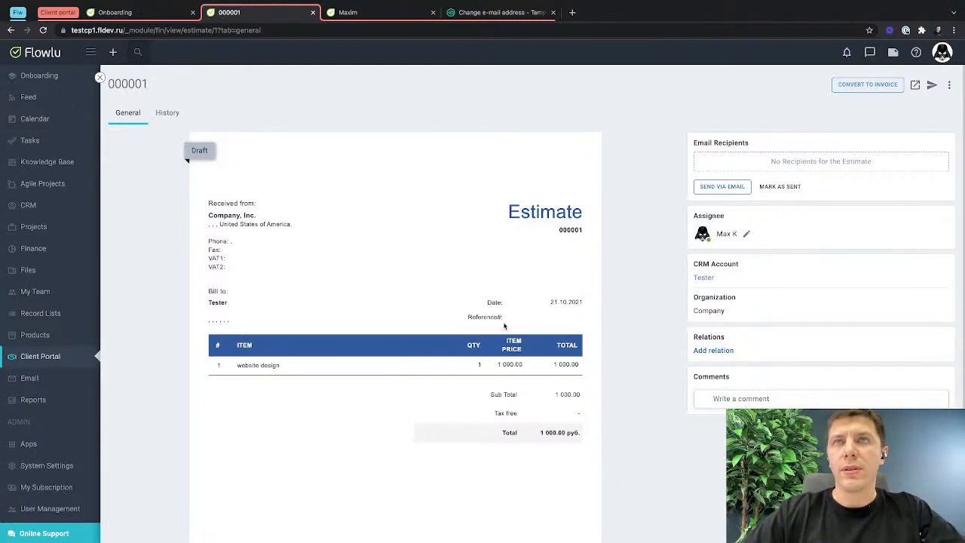
Switch to the external user's incognito window, reload the portal, and open Estimates.
{"action": "key", "text": "ctrl+Right"}
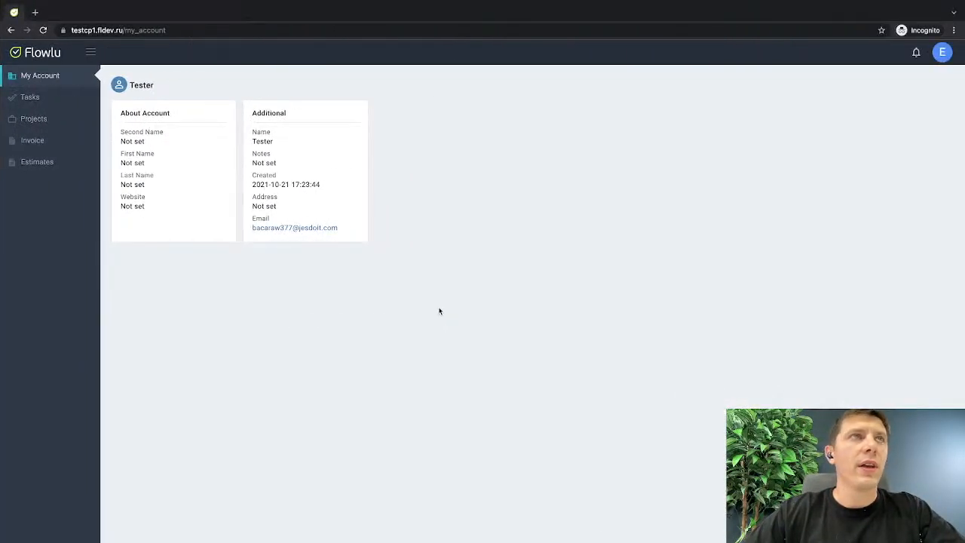
{"action": "key", "text": "super+r"}
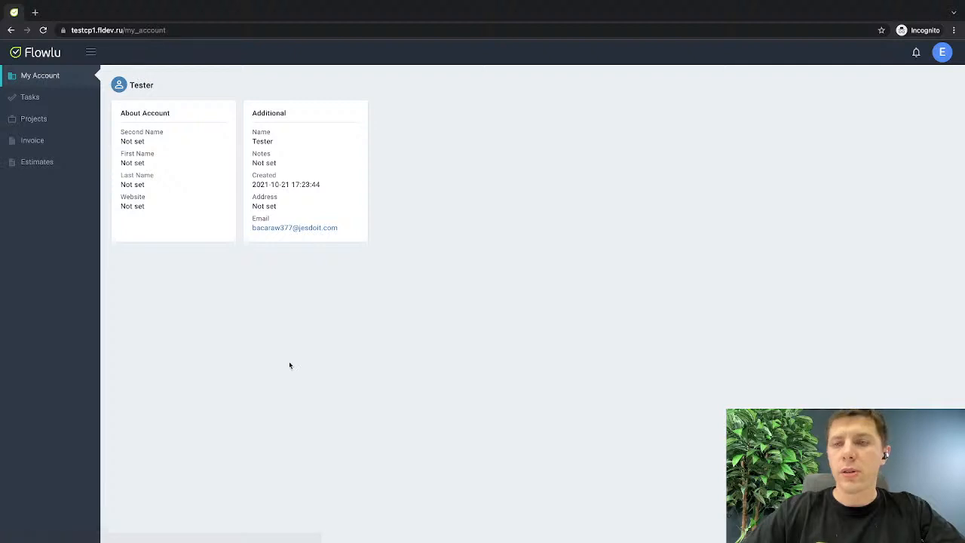
{"action": "left_click", "coordinate": [65, 162]}
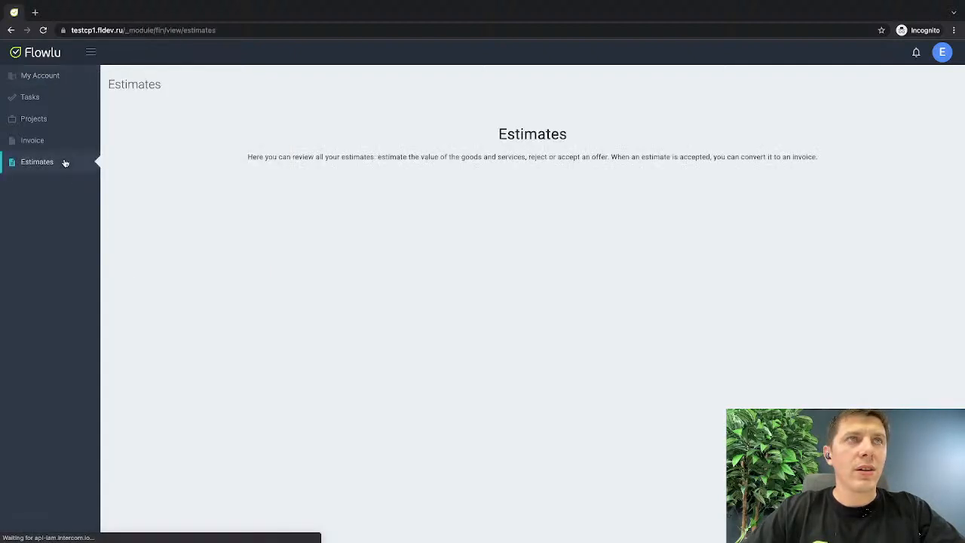
Return to the Client Portal in the main window, open the Tester account, and review its estimates.
{"action": "key", "text": "ctrl+Left"}
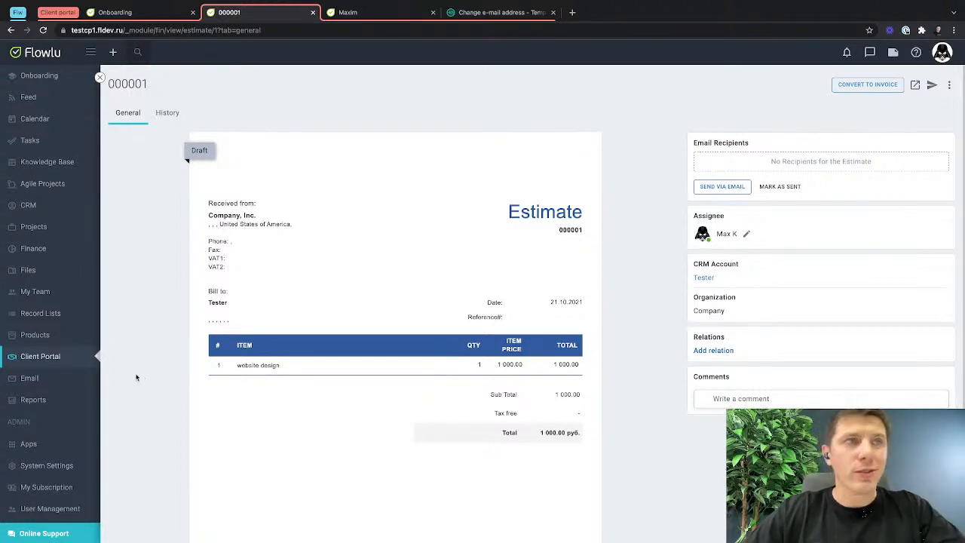
{"action": "left_click", "coordinate": [52, 362]}
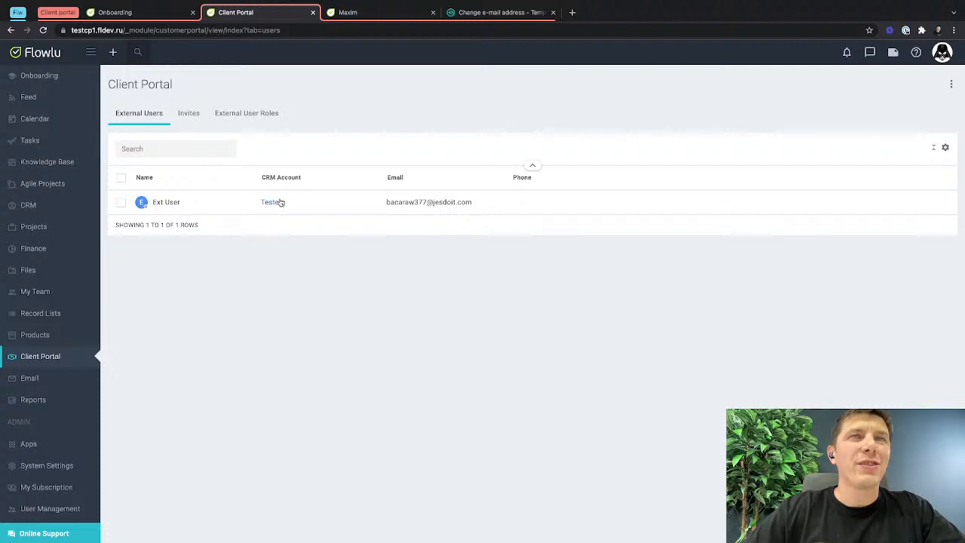
{"action": "left_click", "coordinate": [271, 202]}
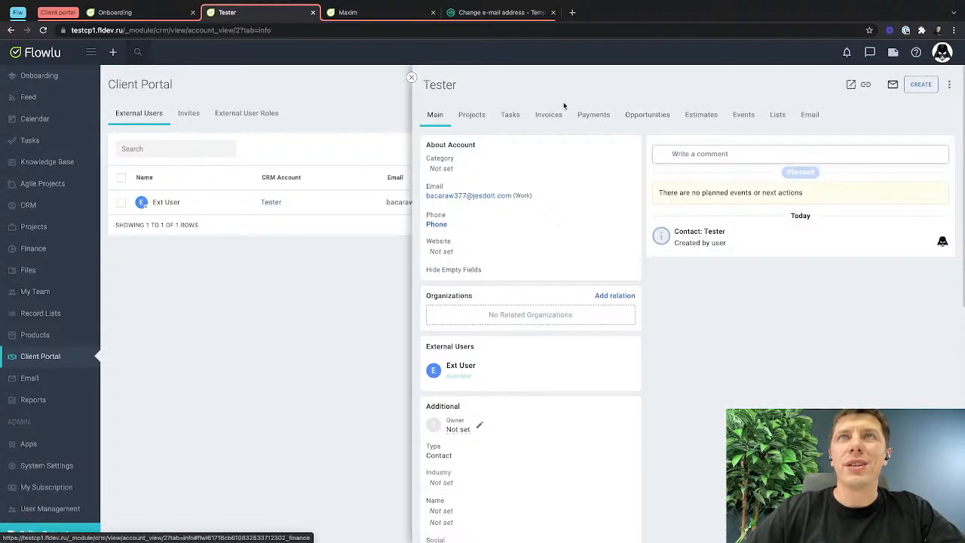
{"action": "left_click", "coordinate": [699, 115]}
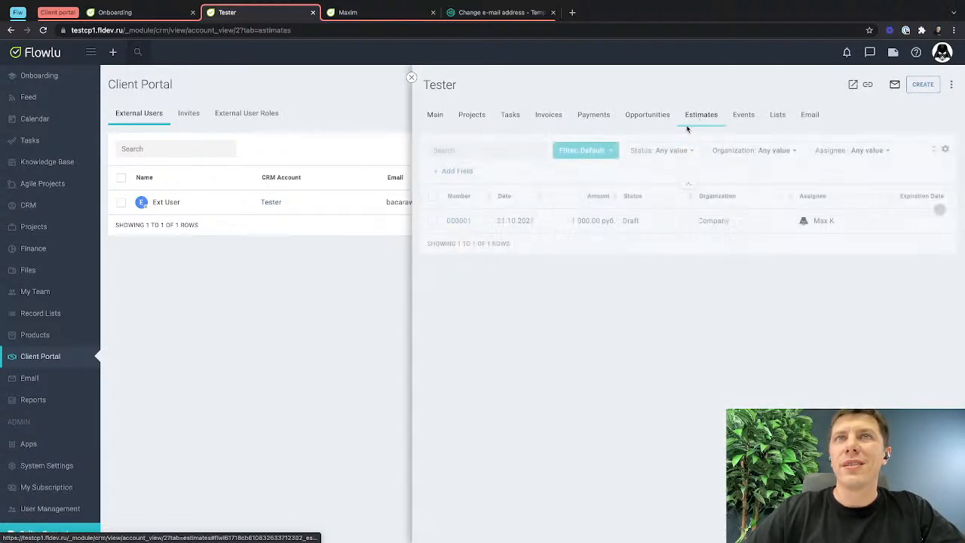
{"action": "left_click", "coordinate": [411, 78]}
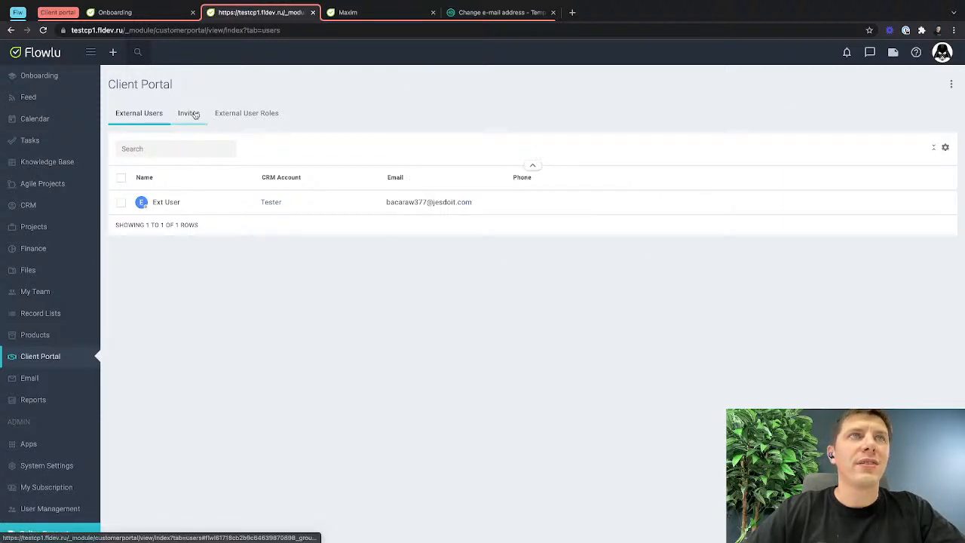
Enable the Estimates relation in Ext User's access settings for the Tester account, and reload the Estimates page in the incognito window.
{"action": "left_click", "coordinate": [168, 202]}
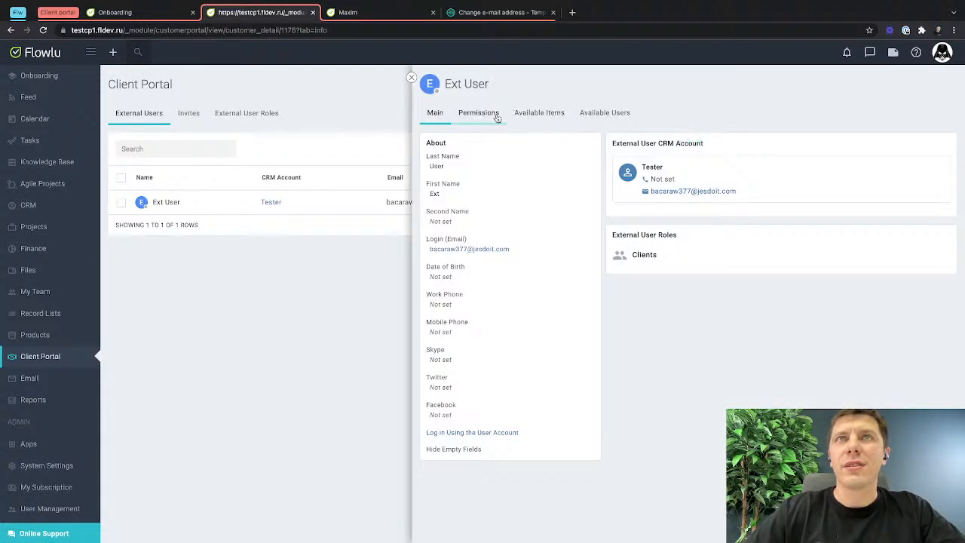
{"action": "left_click", "coordinate": [539, 113]}
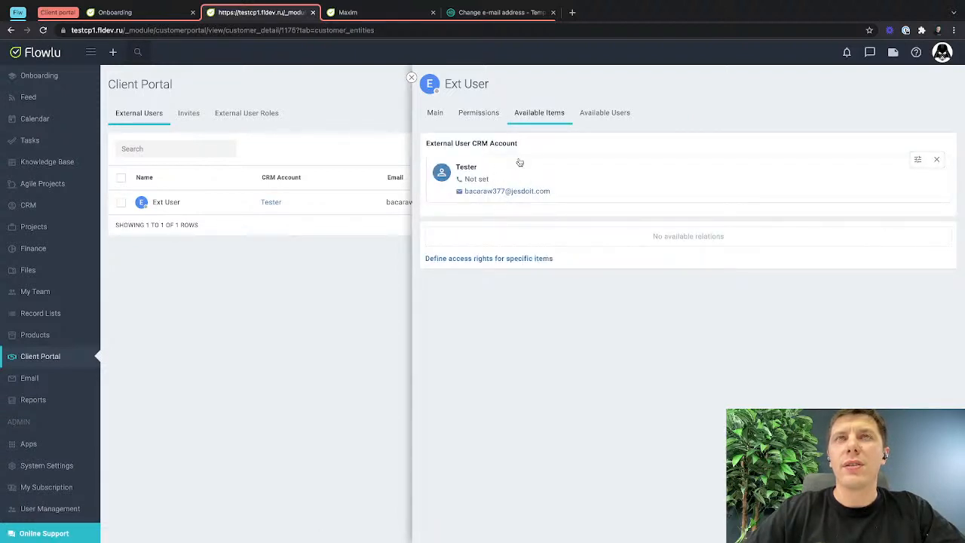
{"action": "left_click", "coordinate": [918, 159]}
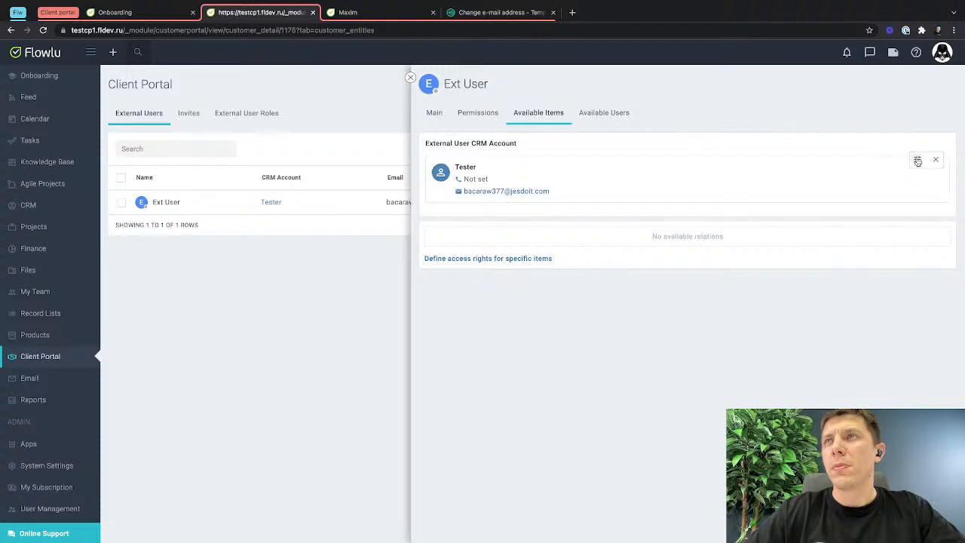
{"action": "scroll", "coordinate": [610, 253], "scroll_direction": "down", "scroll_amount": 10}
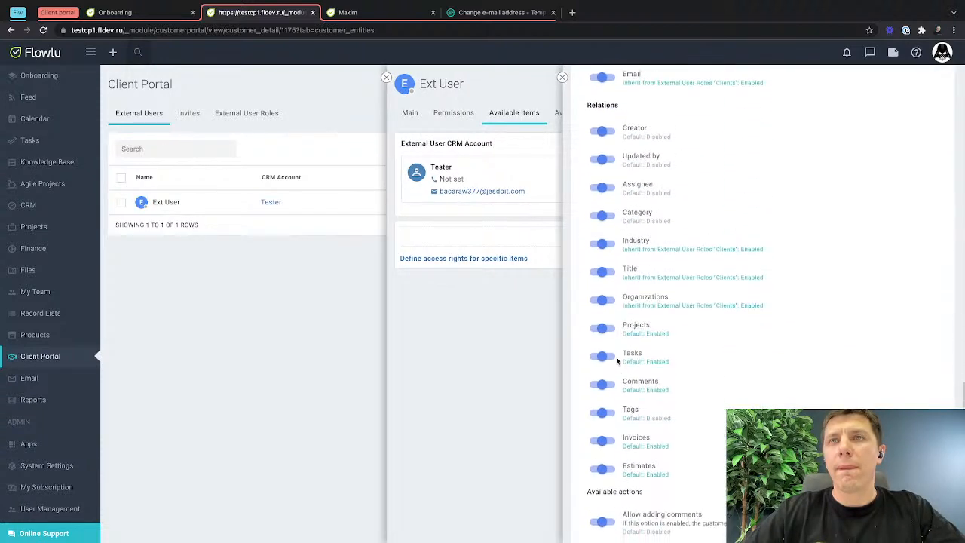
{"action": "scroll", "coordinate": [616, 360], "scroll_direction": "down", "scroll_amount": 2}
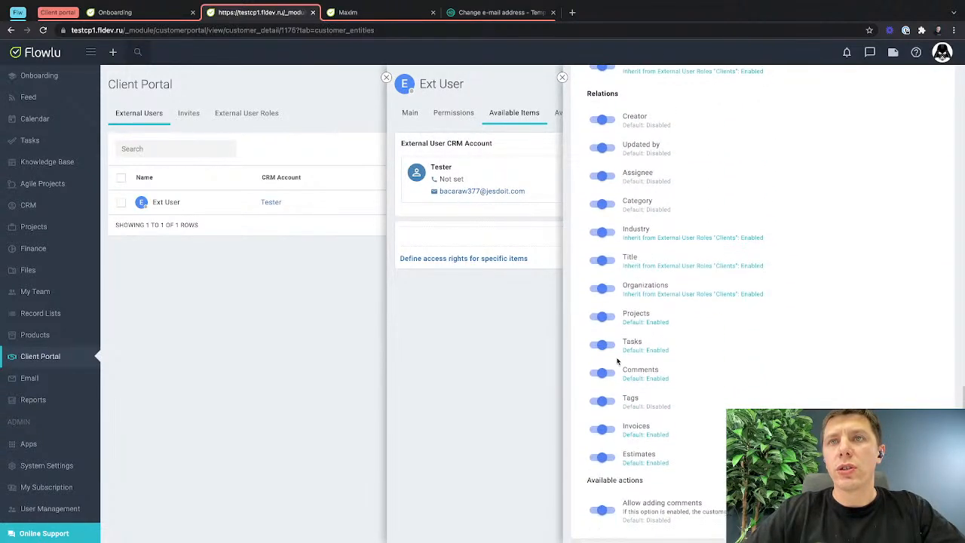
{"action": "left_click", "coordinate": [607, 457]}
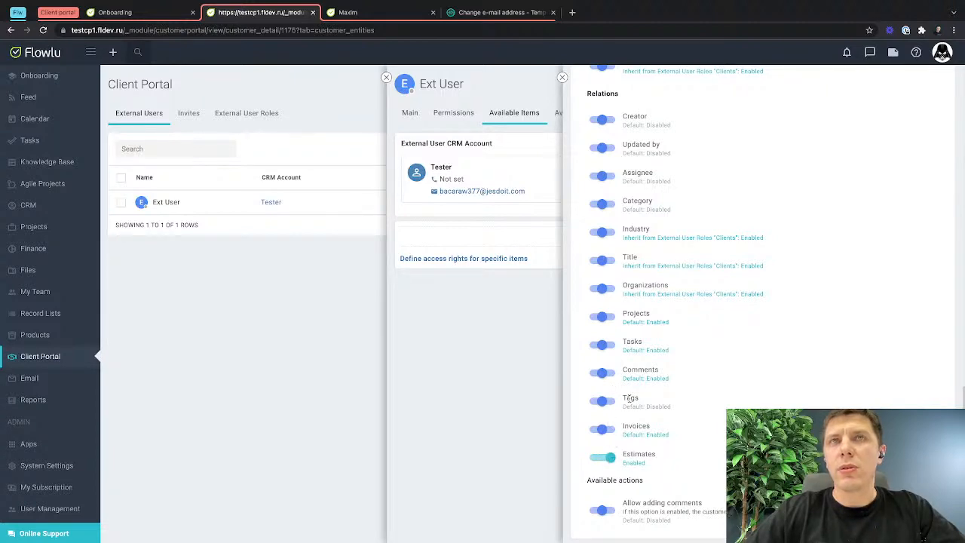
{"action": "key", "text": "ctrl+Right"}
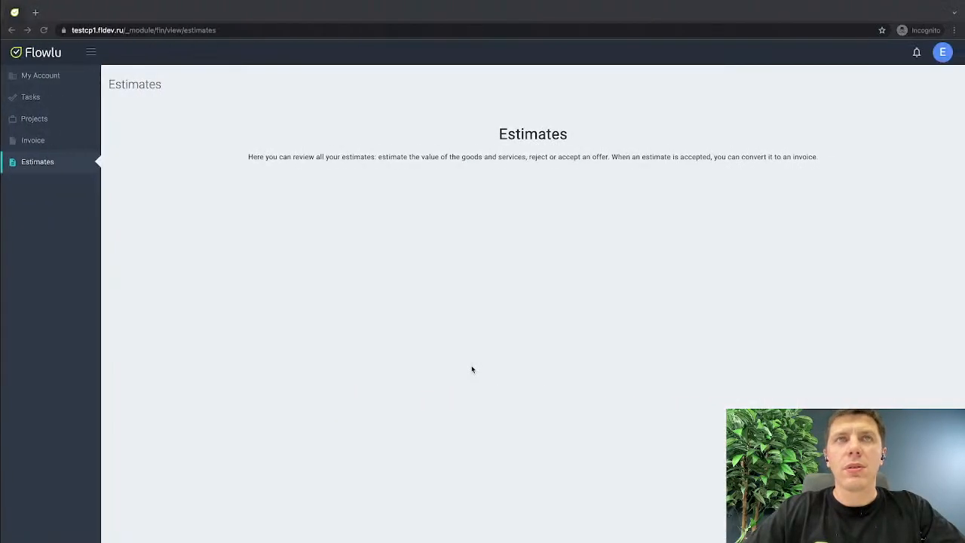
{"action": "key", "text": "super+r"}
Return to the Tester account's access settings in the main window, enable the Invoices relation, and close the settings.
{"action": "key", "text": "ctrl+Left"}
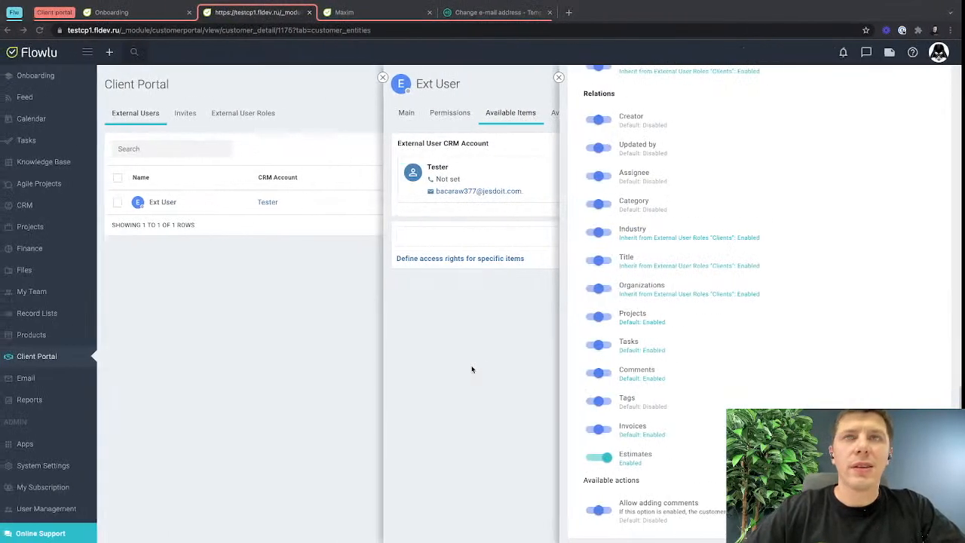
{"action": "left_click", "coordinate": [606, 429]}
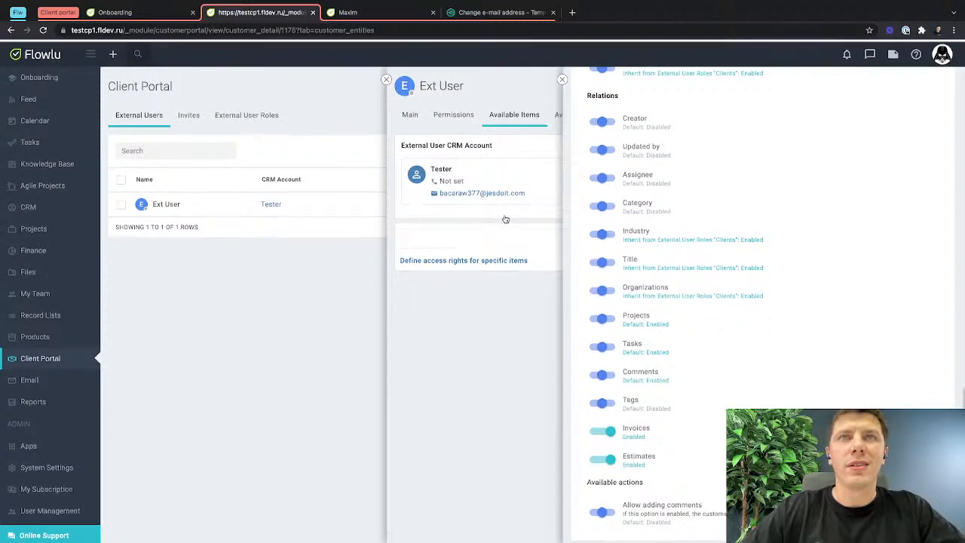
{"action": "left_click", "coordinate": [562, 79]}
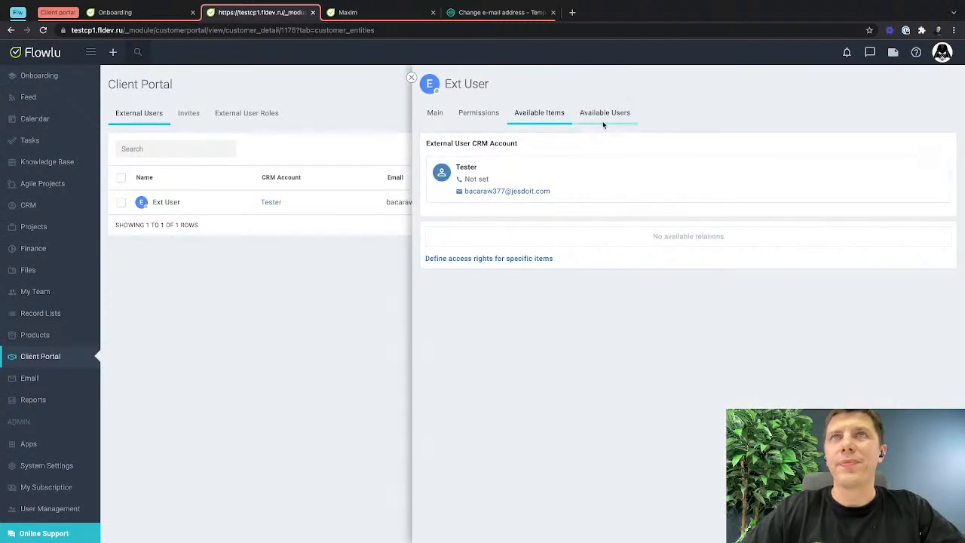
Define access for Ext User to a specific item, choosing Estimate as the type and #000001 from 21.10.2021 as the relation.
{"action": "left_click", "coordinate": [542, 258]}
{"action": "left_click", "coordinate": [535, 261]}
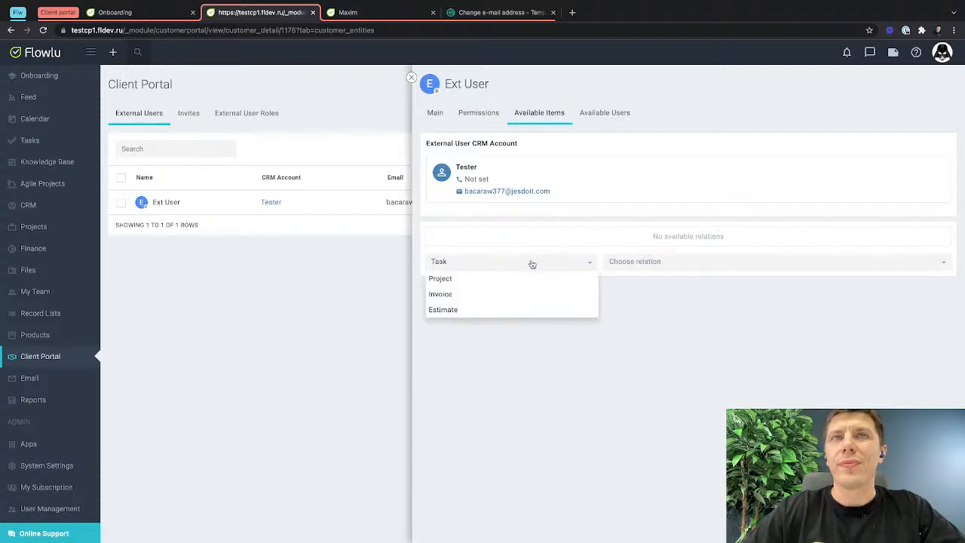
{"action": "left_click", "coordinate": [478, 309]}
{"action": "left_click", "coordinate": [678, 260]}
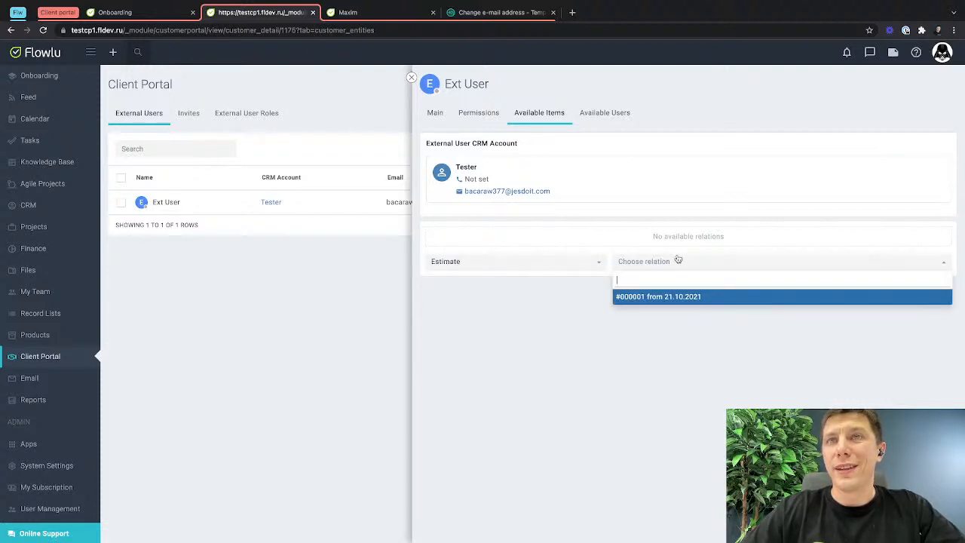
{"action": "left_click", "coordinate": [661, 295]}
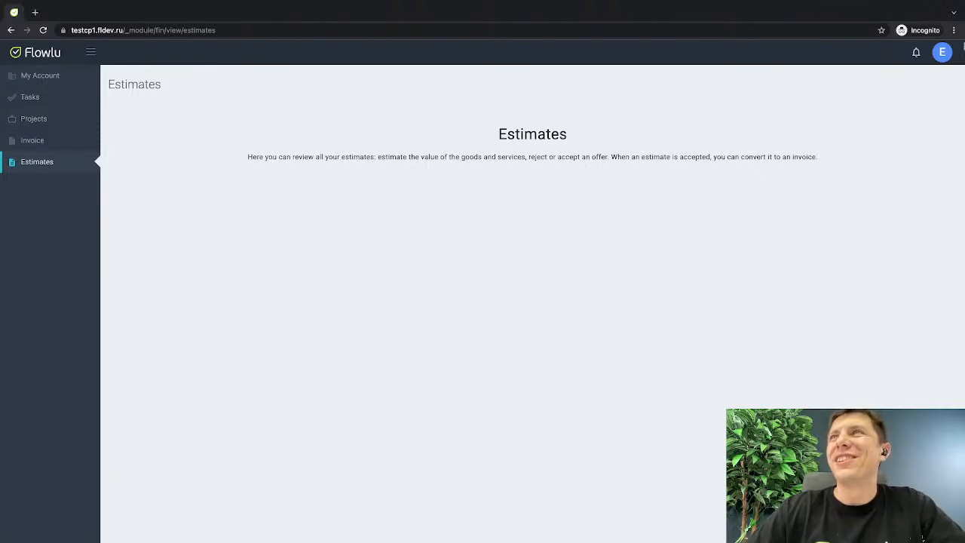
Check the signed-in external user's account details in the incognito window, and return to the main window.
{"action": "left_click", "coordinate": [940, 57]}
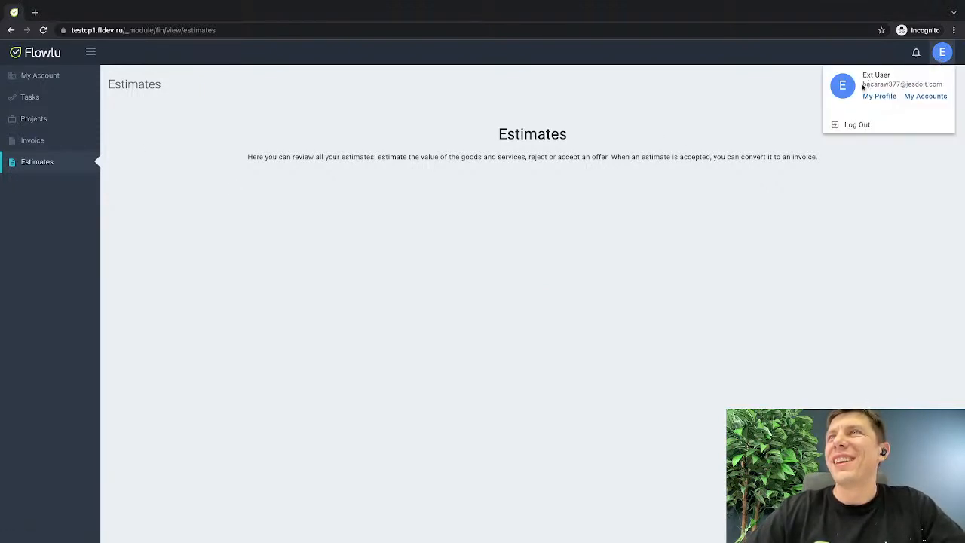
{"action": "left_click_drag", "start_coordinate": [863, 86], "coordinate": [956, 89]}
{"action": "key", "text": "ctrl+Left"}
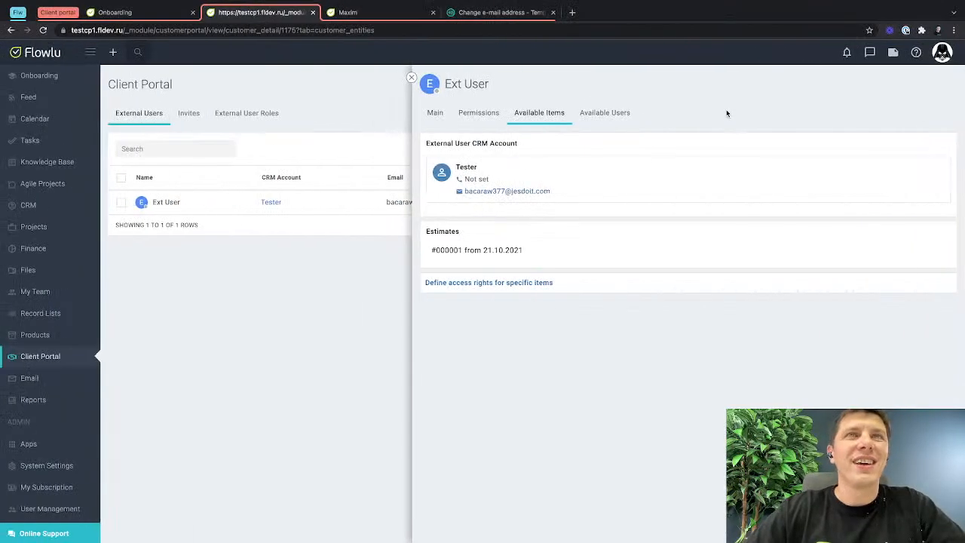
Review Ext User's available users and the contact permissions, including the fields, relations and available actions.
{"action": "left_click", "coordinate": [608, 113]}
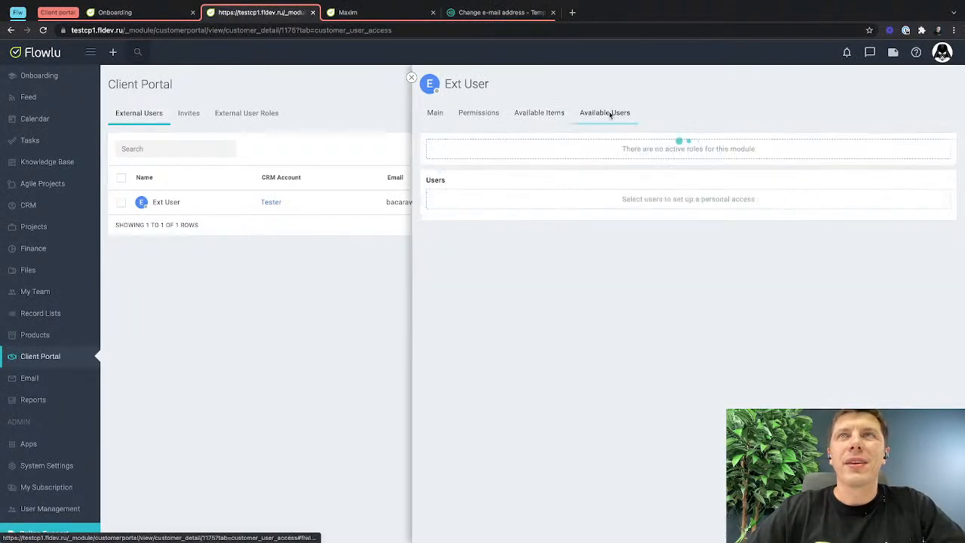
{"action": "left_click", "coordinate": [479, 113]}
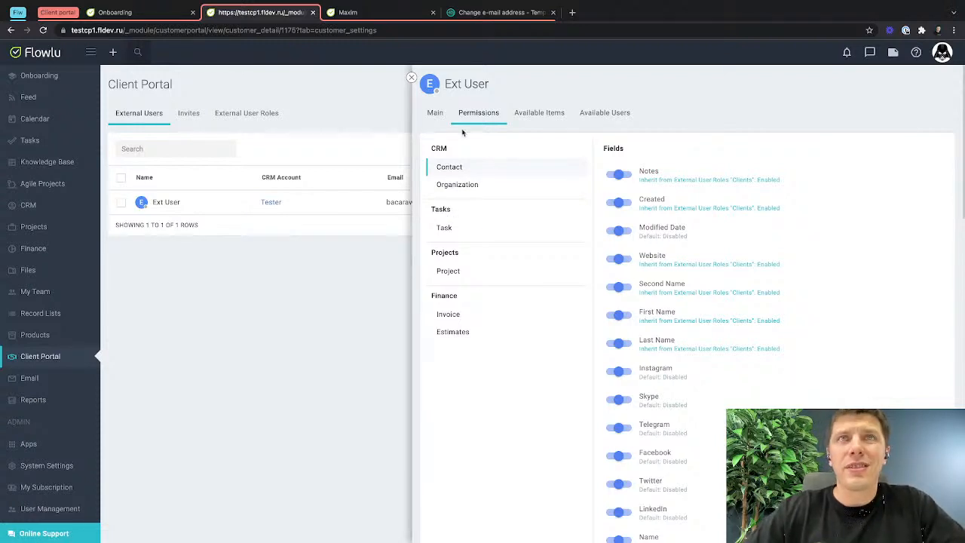
{"action": "scroll", "coordinate": [716, 316], "scroll_direction": "down", "scroll_amount": 6}
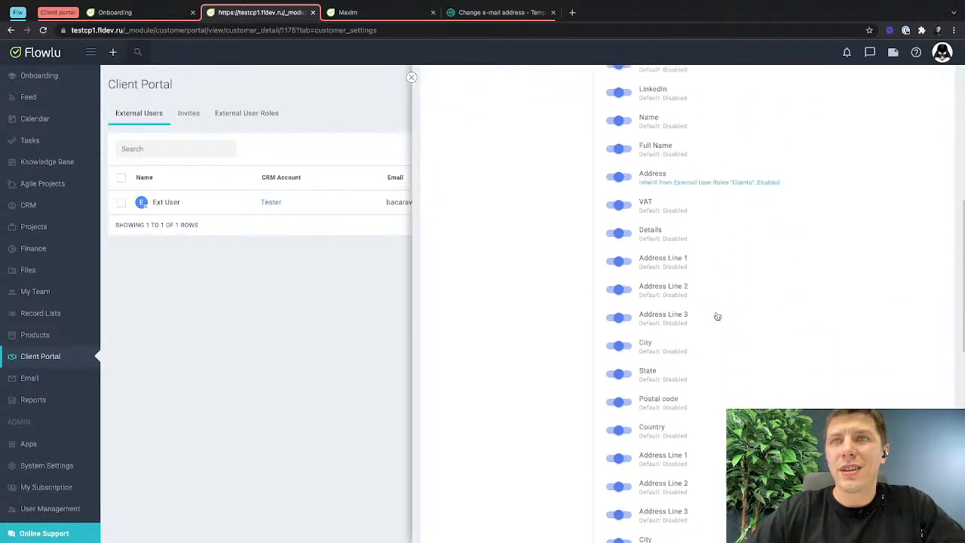
{"action": "scroll", "coordinate": [717, 316], "scroll_direction": "down", "scroll_amount": 6}
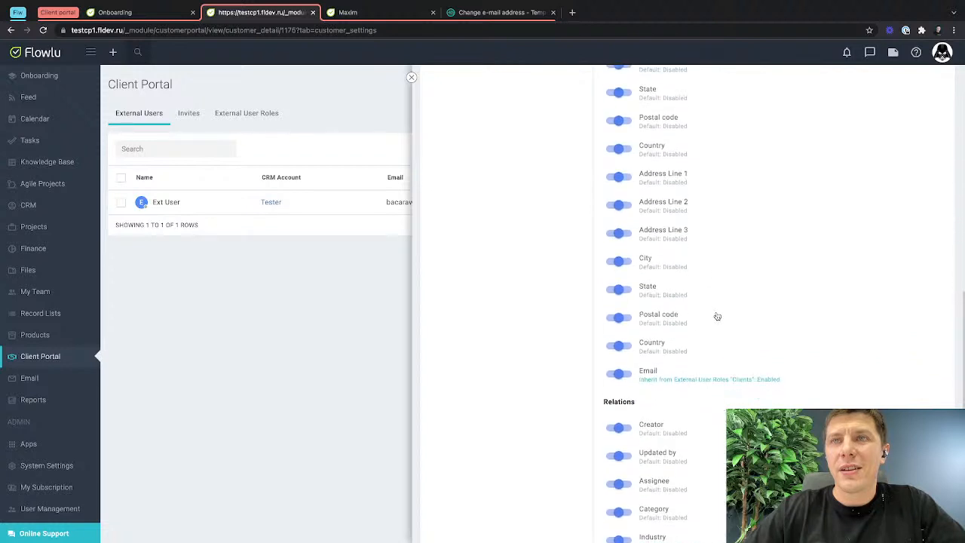
{"action": "scroll", "coordinate": [717, 315], "scroll_direction": "down", "scroll_amount": 1}
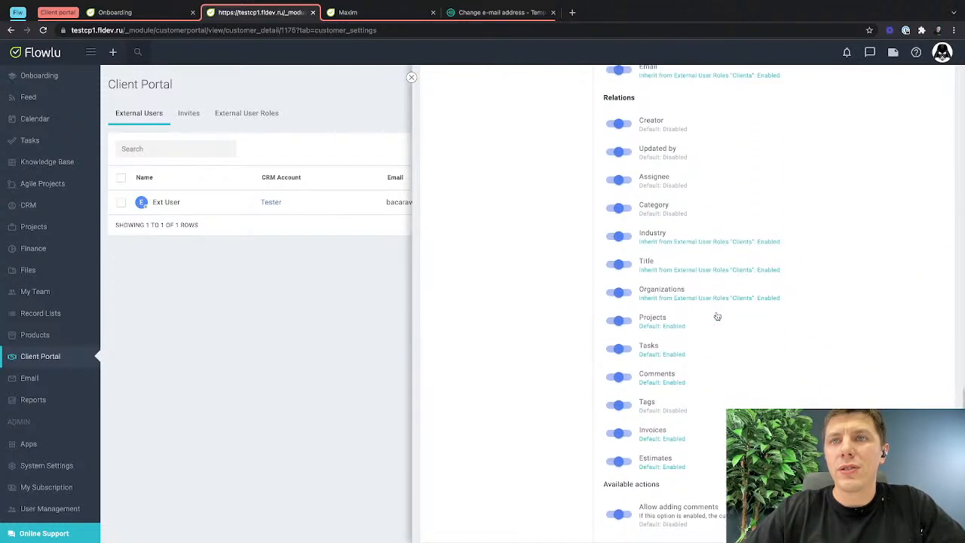
{"action": "scroll", "coordinate": [699, 322], "scroll_direction": "up", "scroll_amount": 5}
{"action": "scroll", "coordinate": [700, 324], "scroll_direction": "up", "scroll_amount": 3}
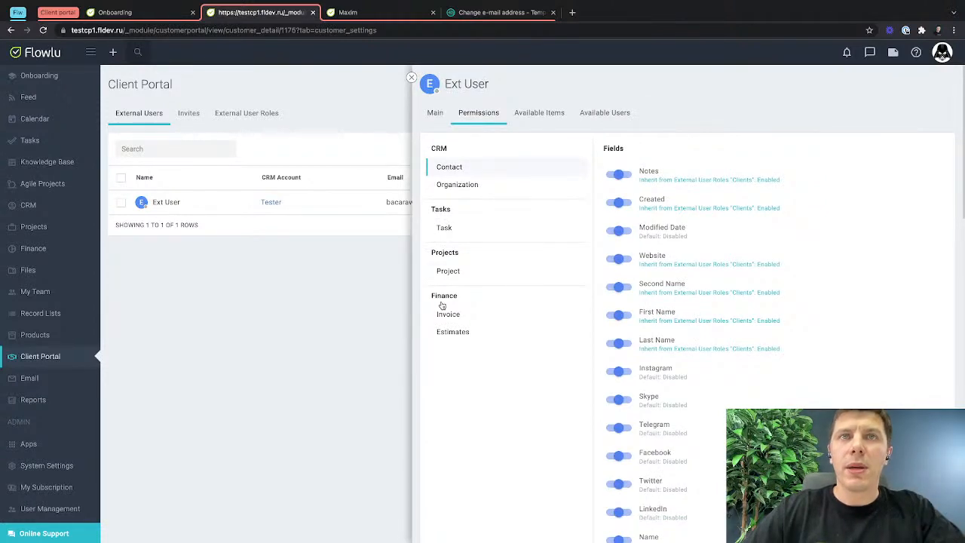
Start a new invoice in Finance with Tester as the customer.
{"action": "left_click", "coordinate": [49, 248]}
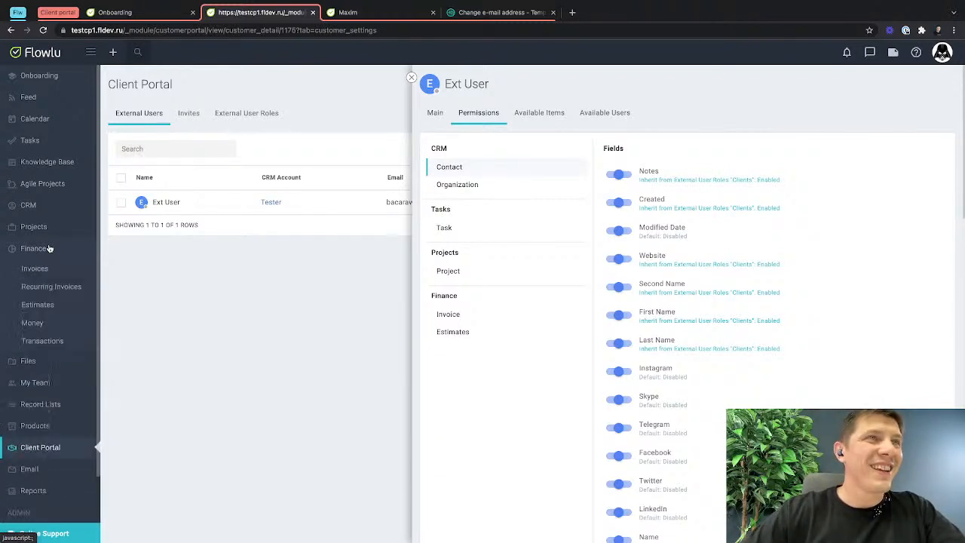
{"action": "left_click", "coordinate": [45, 268]}
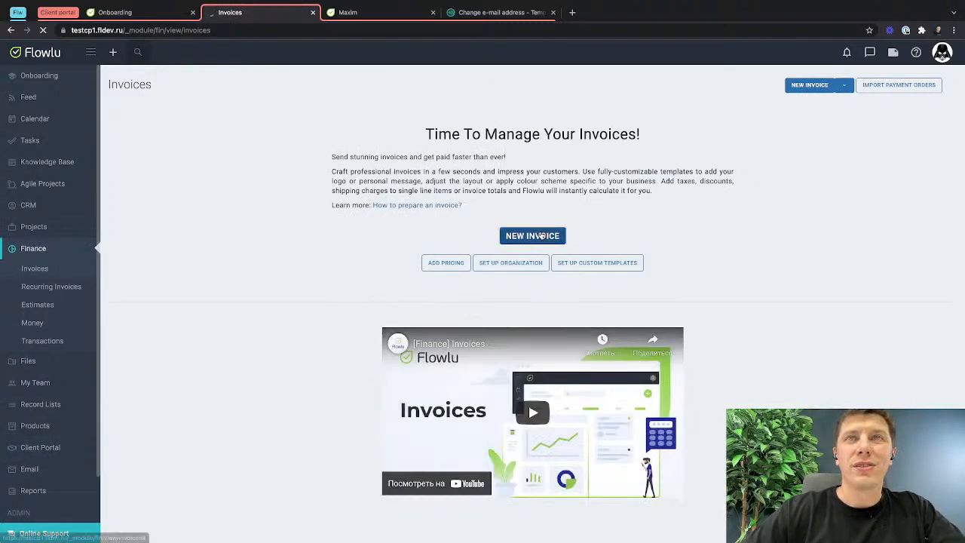
{"action": "left_click", "coordinate": [532, 235]}
{"action": "left_click", "coordinate": [473, 125]}
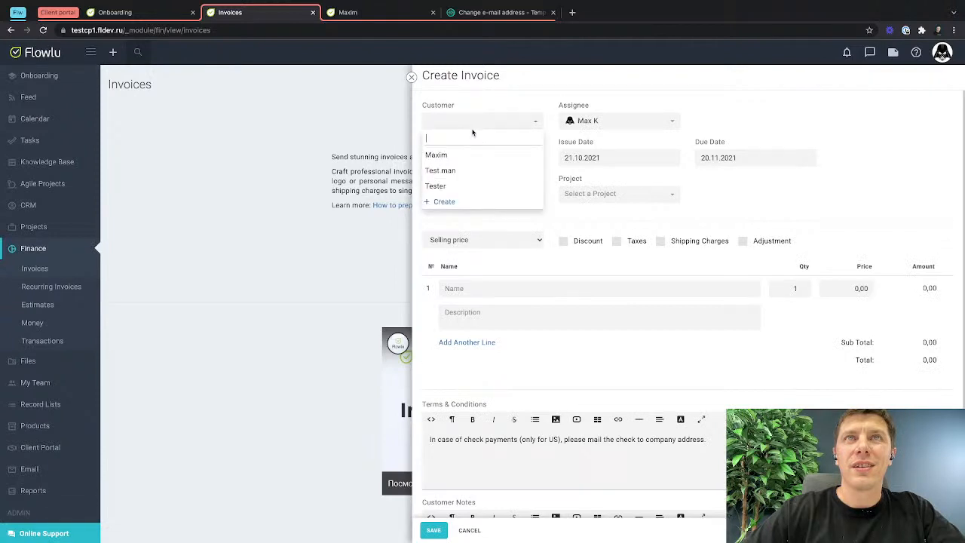
{"action": "left_click", "coordinate": [467, 185]}
Add a "website design" line item priced at 1 000.00 to the invoice and save it.
{"action": "left_click", "coordinate": [464, 291]}
{"action": "type", "text": "we"}
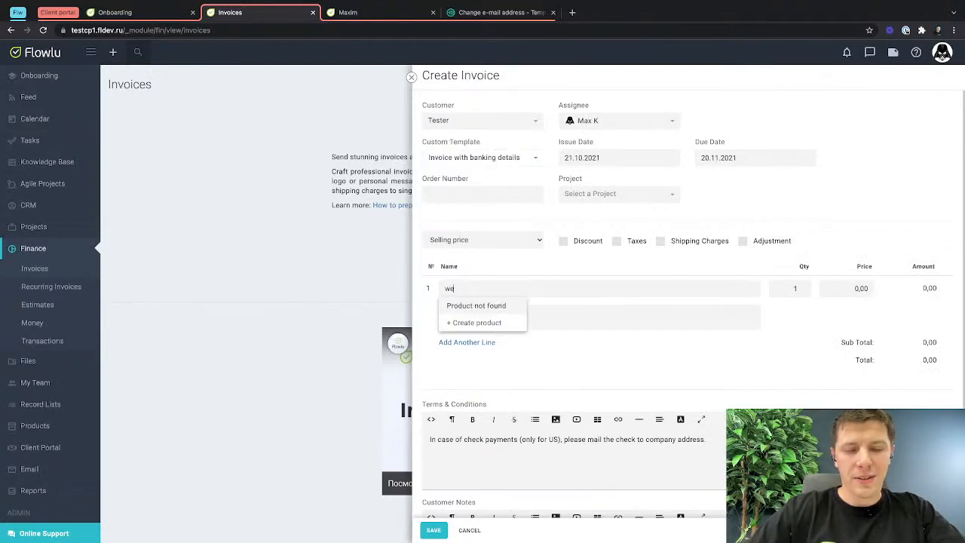
{"action": "type", "text": "bsite"}
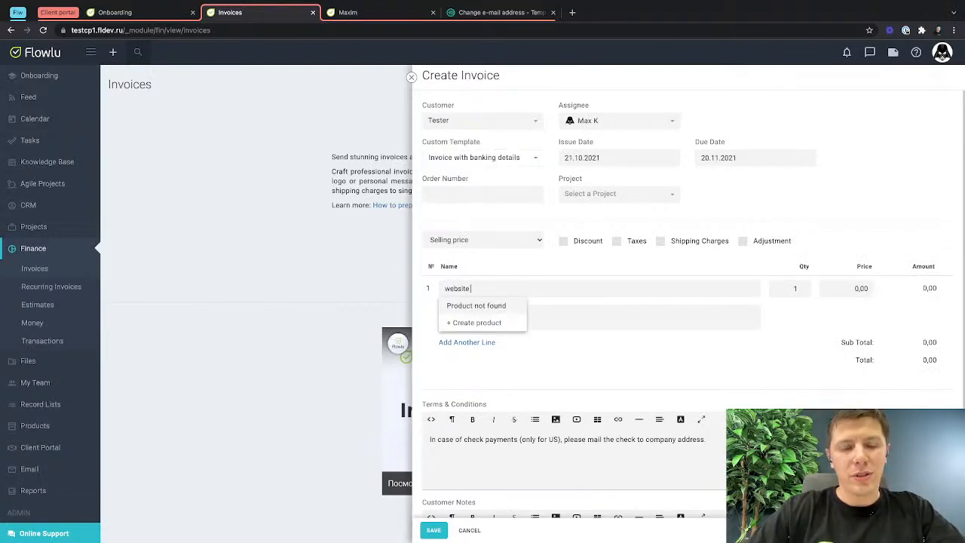
{"action": "type", "text": " designs"}
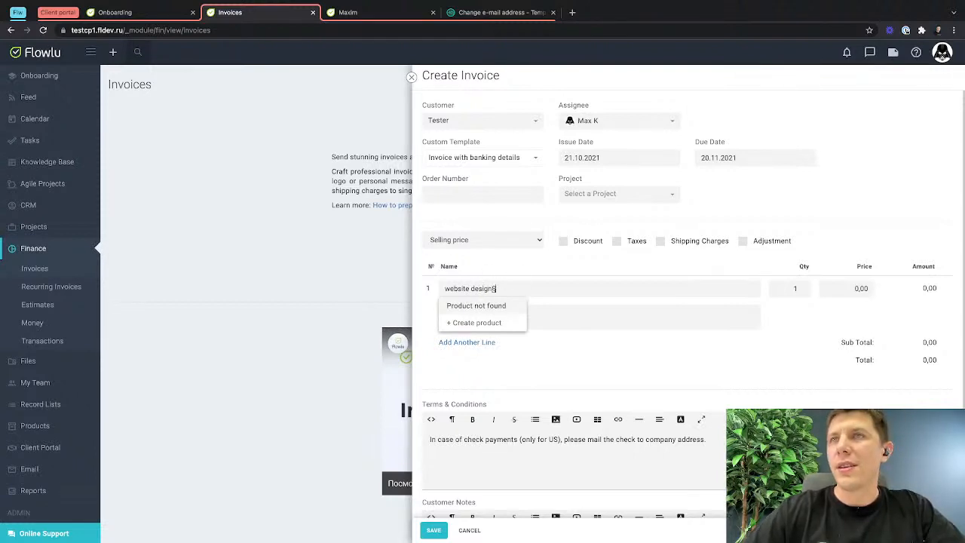
{"action": "key", "text": "BackSpace"}
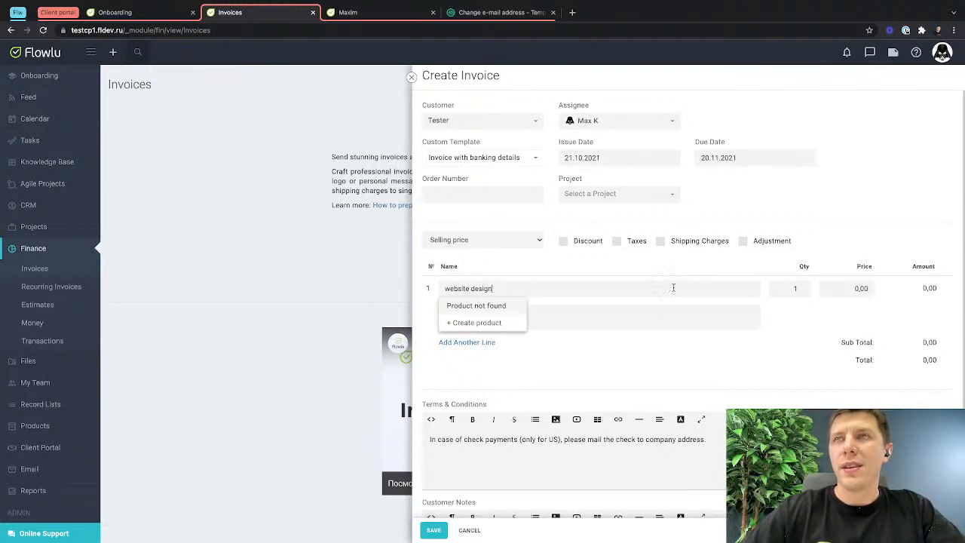
{"action": "left_click", "coordinate": [840, 293]}
{"action": "type", "text": "10 000"}
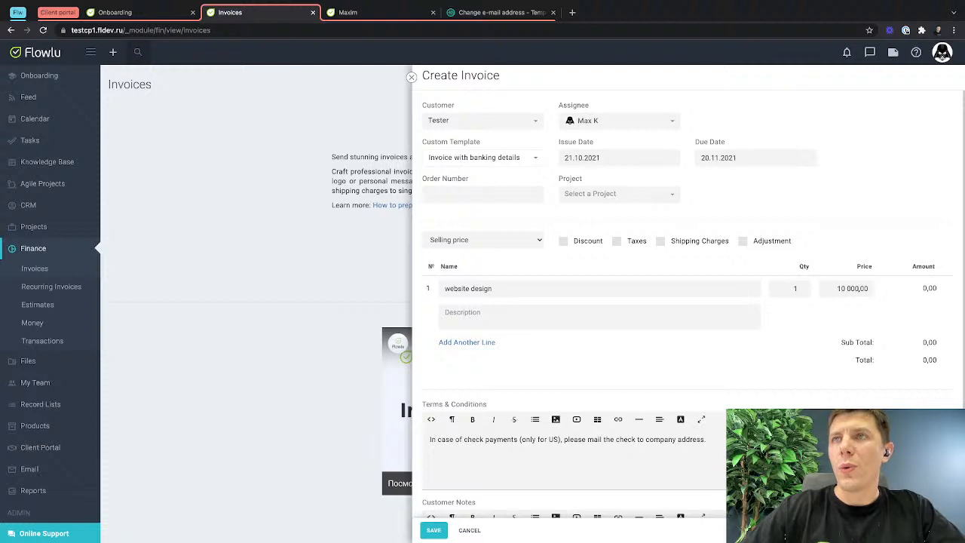
{"action": "left_click", "coordinate": [433, 530]}
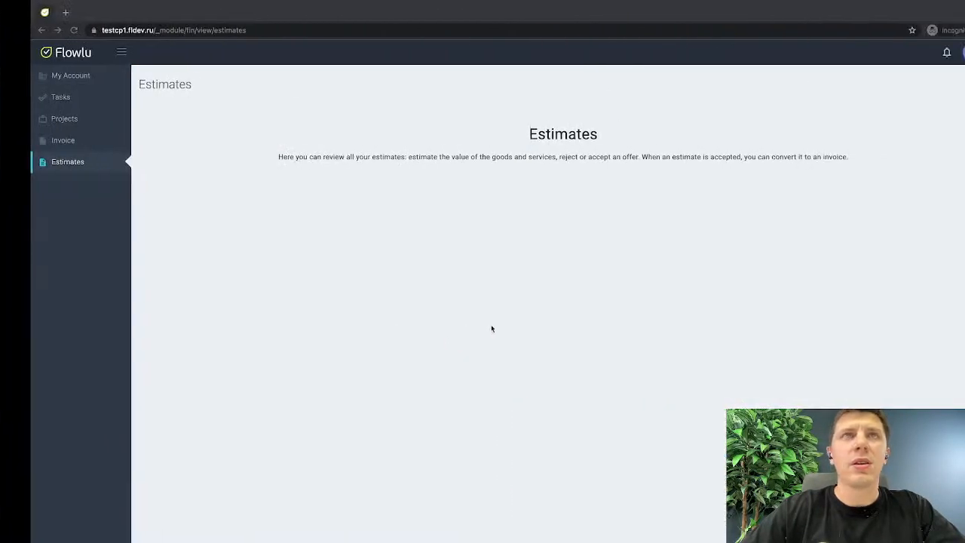
Open the Tester invoice in the incognito portal, try to view its salesperson's profile, and close the profile pane.
{"action": "left_click", "coordinate": [30, 140]}
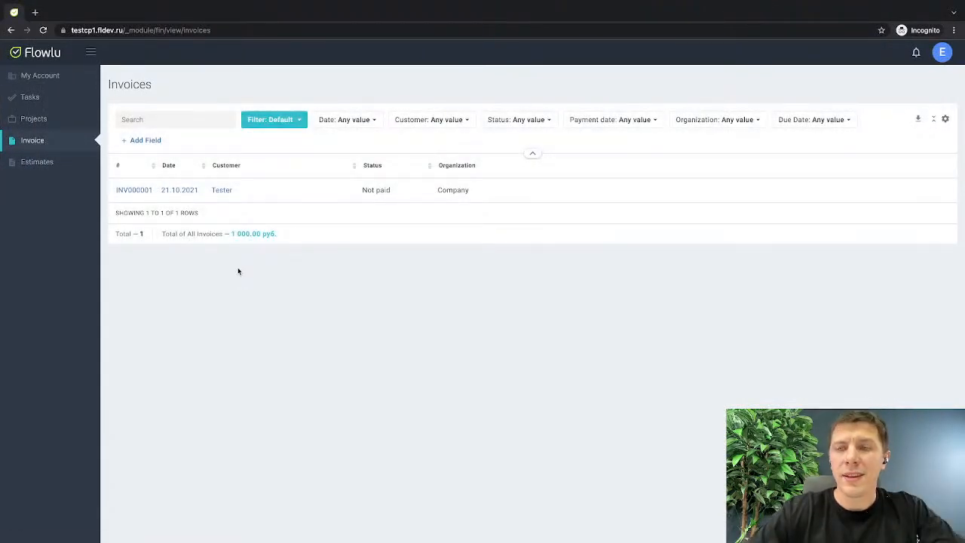
{"action": "left_click", "coordinate": [174, 190]}
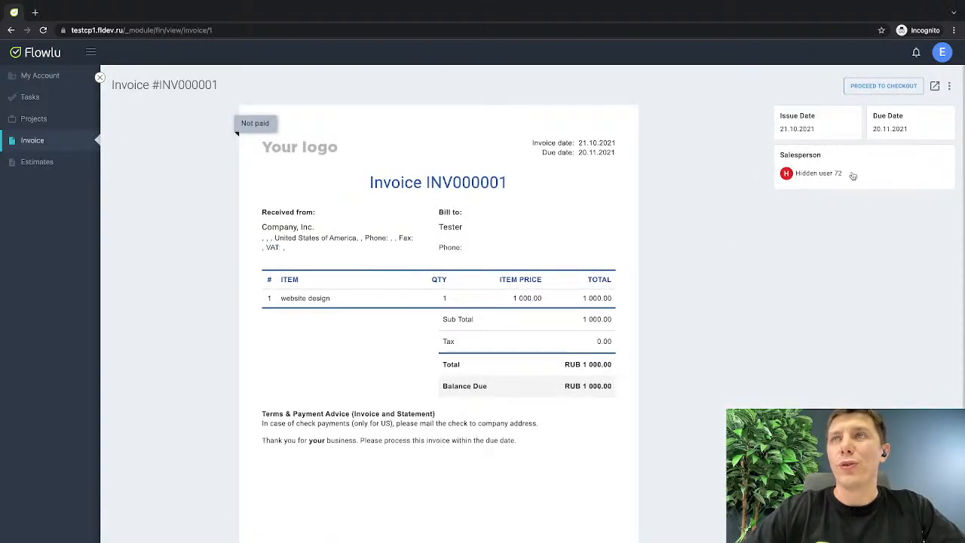
{"action": "left_click_drag", "start_coordinate": [852, 176], "coordinate": [780, 175]}
{"action": "left_click", "coordinate": [780, 174]}
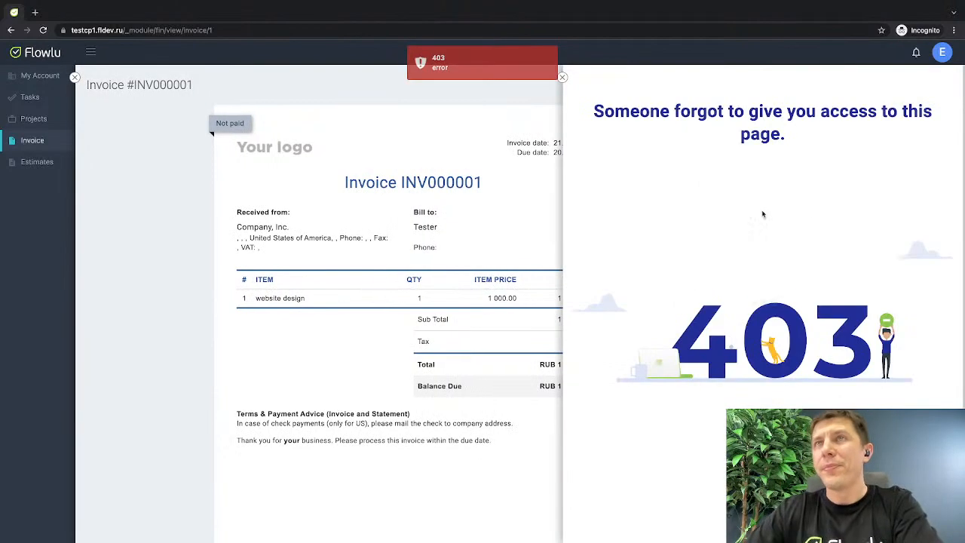
{"action": "left_click", "coordinate": [562, 79]}
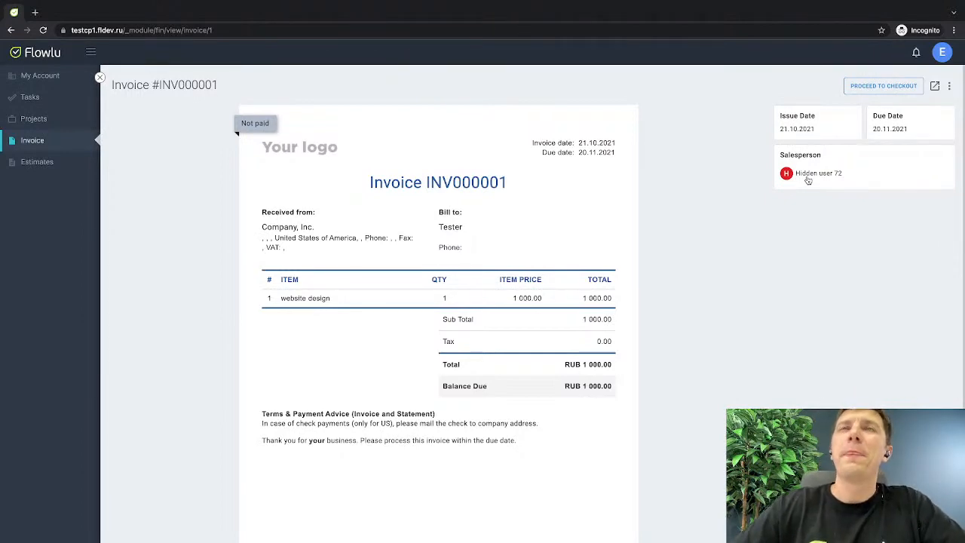
Return to the main window and add the invoice's salesperson to Ext User's available users in the Client Portal.
{"action": "key", "text": "ctrl+Left"}
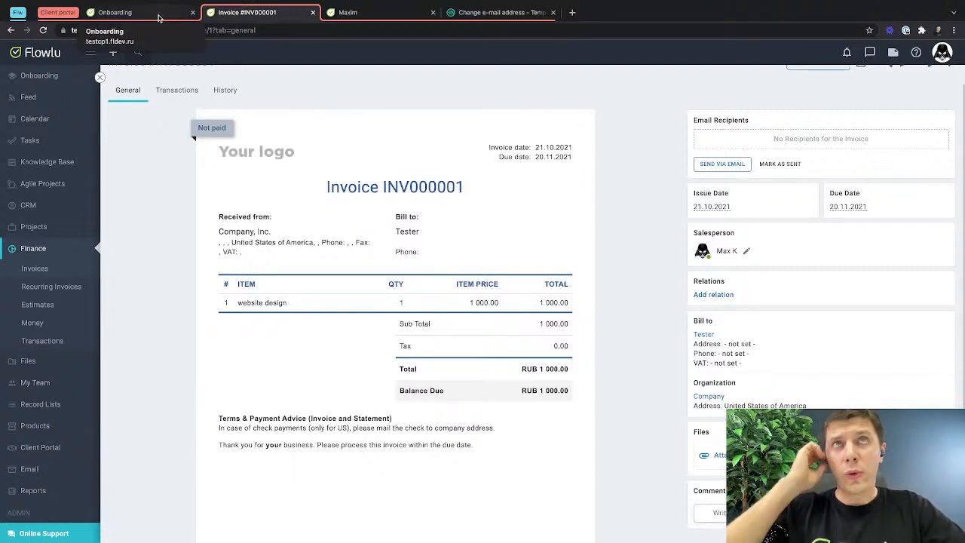
{"action": "left_click", "coordinate": [341, 13]}
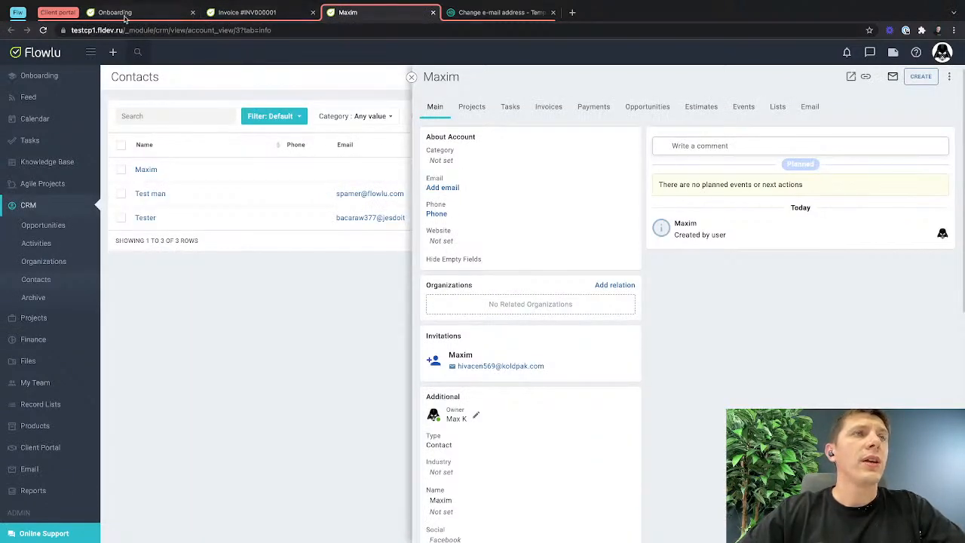
{"action": "left_click", "coordinate": [34, 447]}
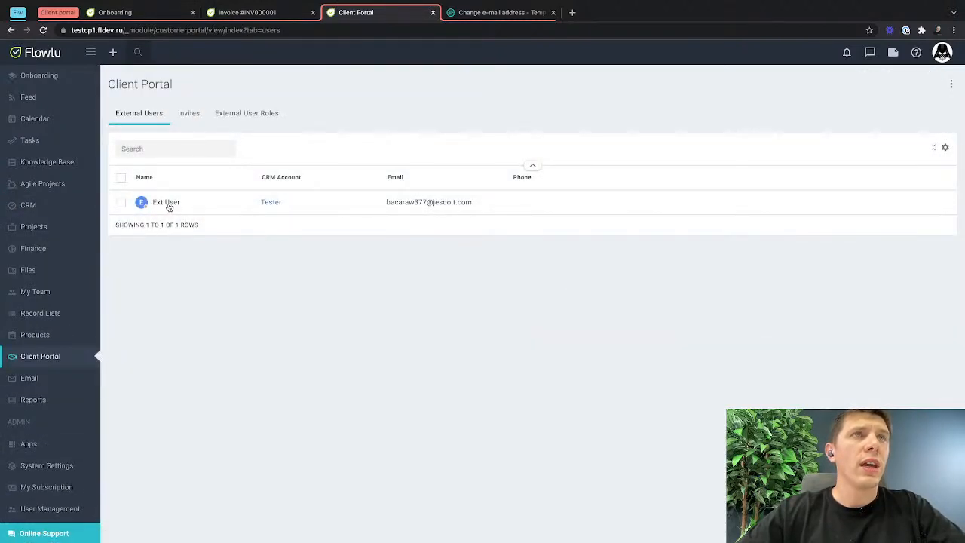
{"action": "left_click", "coordinate": [167, 205]}
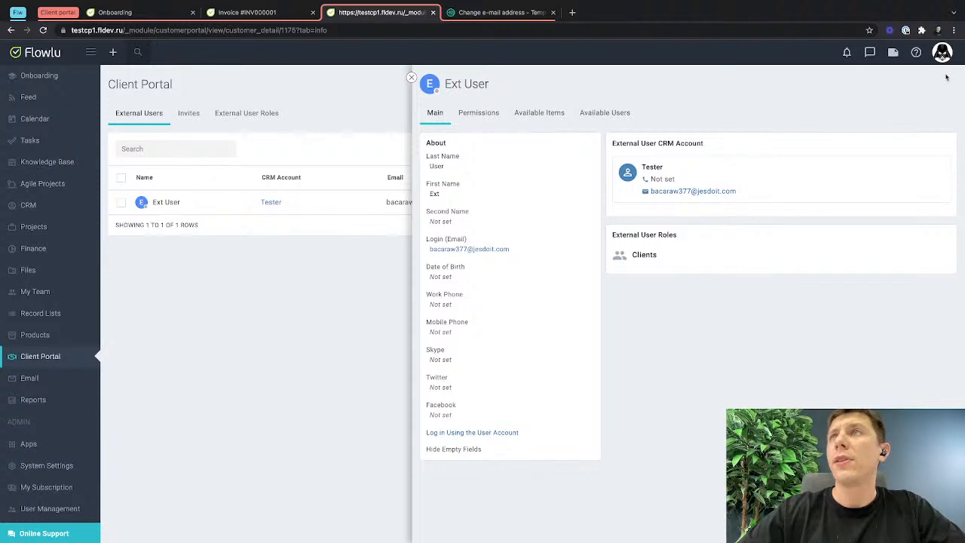
{"action": "left_click", "coordinate": [943, 67]}
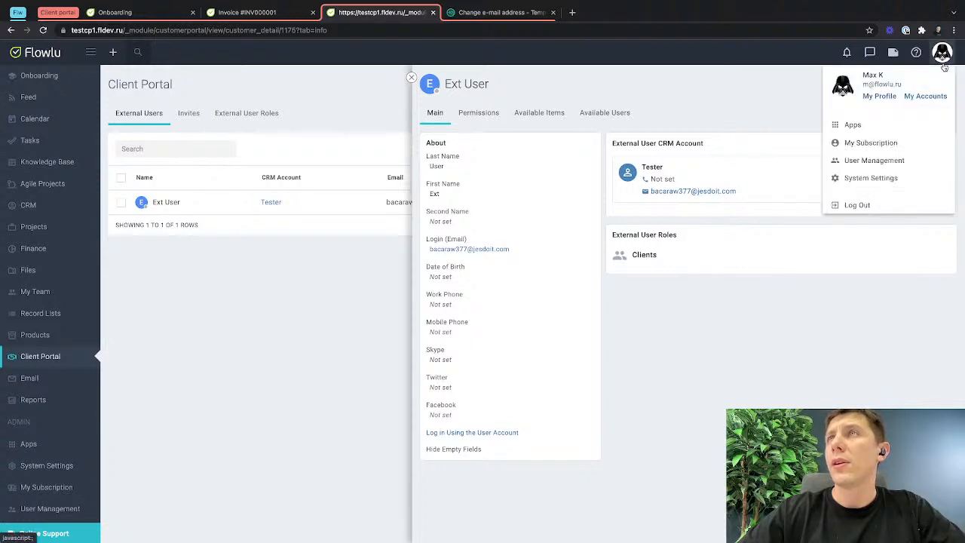
{"action": "left_click", "coordinate": [590, 115]}
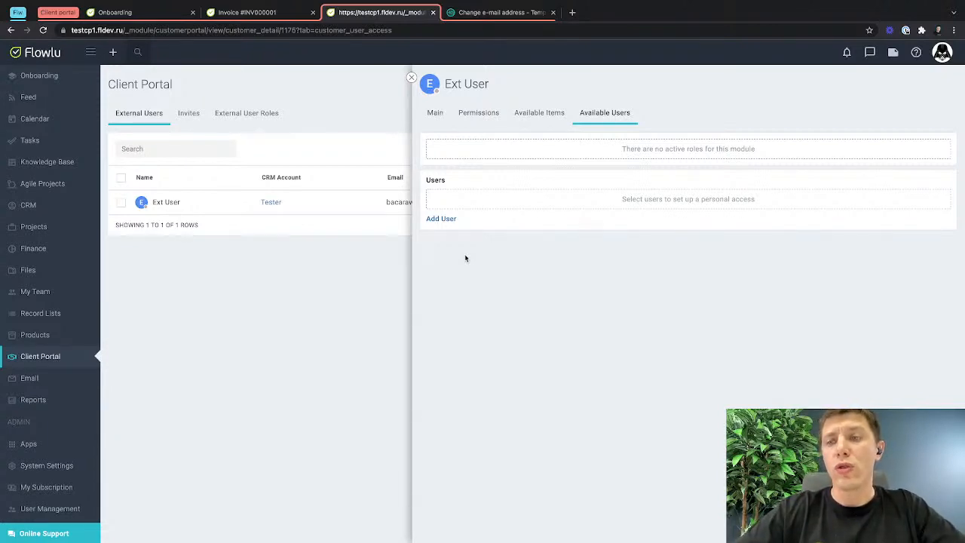
{"action": "left_click", "coordinate": [441, 218]}
{"action": "left_click", "coordinate": [462, 197]}
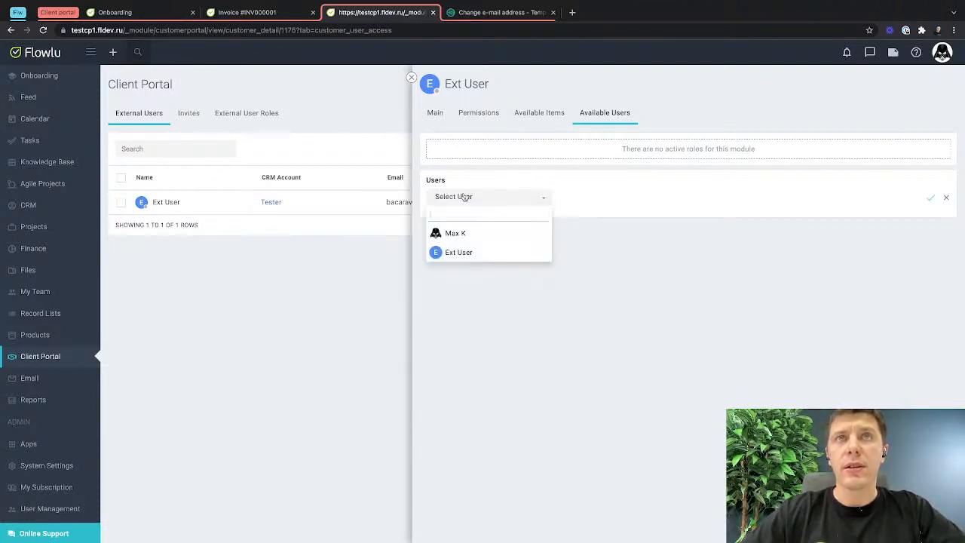
{"action": "left_click", "coordinate": [482, 232]}
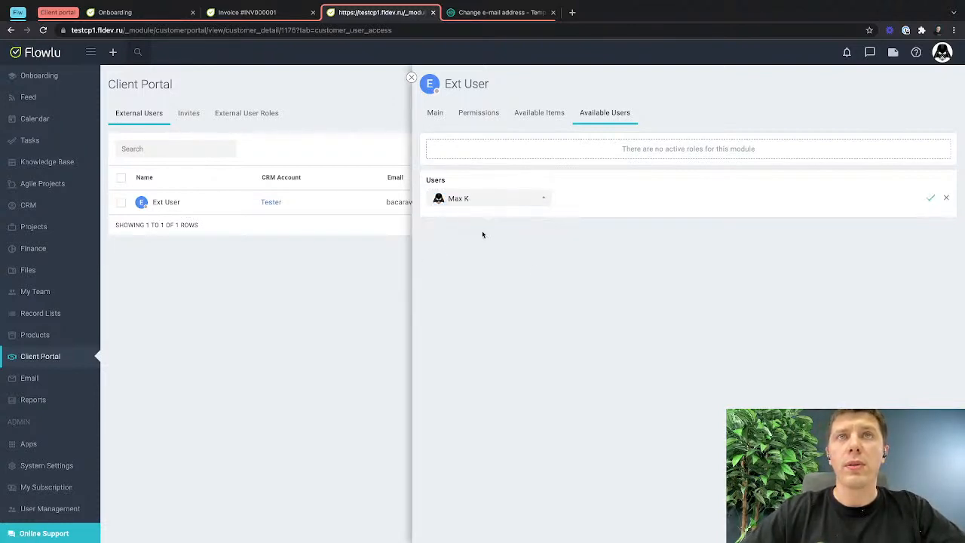
{"action": "left_click", "coordinate": [930, 197]}
Reload the invoice in the incognito window to check its salesperson, and return to Ext User's available users.
{"action": "key", "text": "ctrl+Right"}
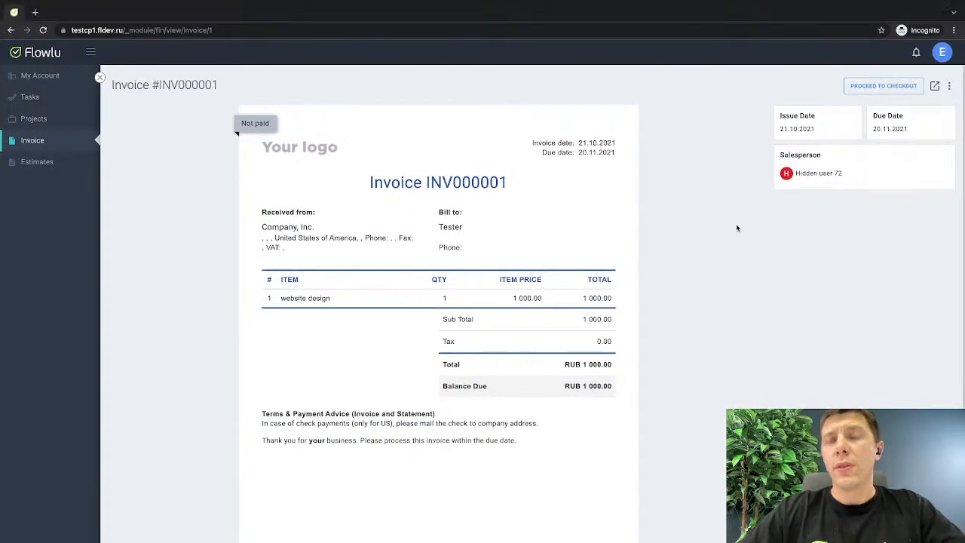
{"action": "key", "text": "super+r"}
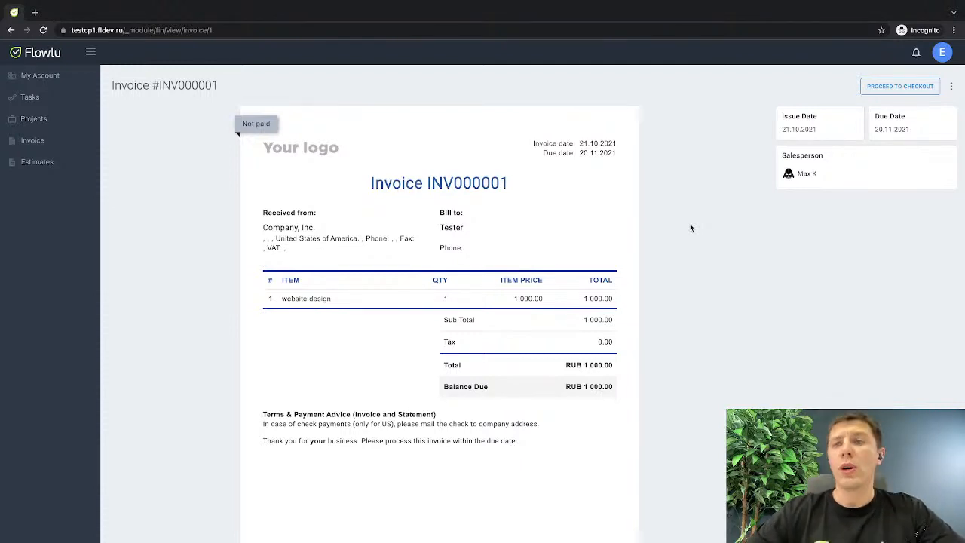
{"action": "key", "text": "ctrl+Left"}
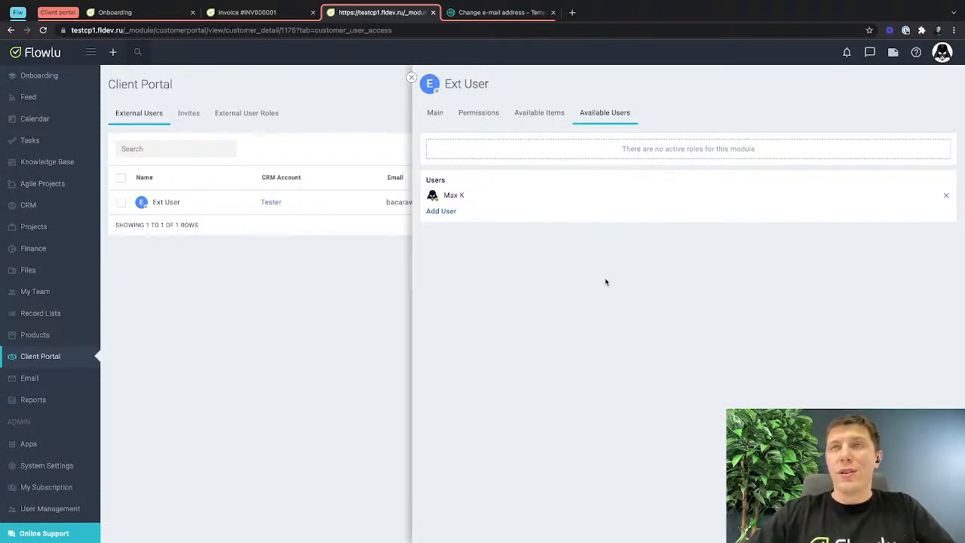
Enable the Comments relation and the Create comment action in Ext User's Invoice permissions.
{"action": "key", "text": "ctrl+Right"}
{"action": "key", "text": "ctrl+Left"}
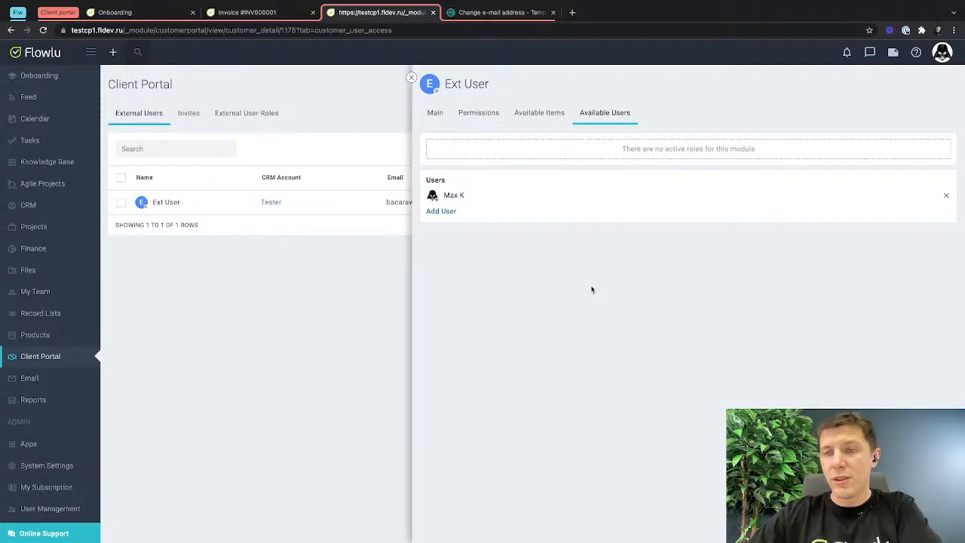
{"action": "left_click", "coordinate": [532, 114]}
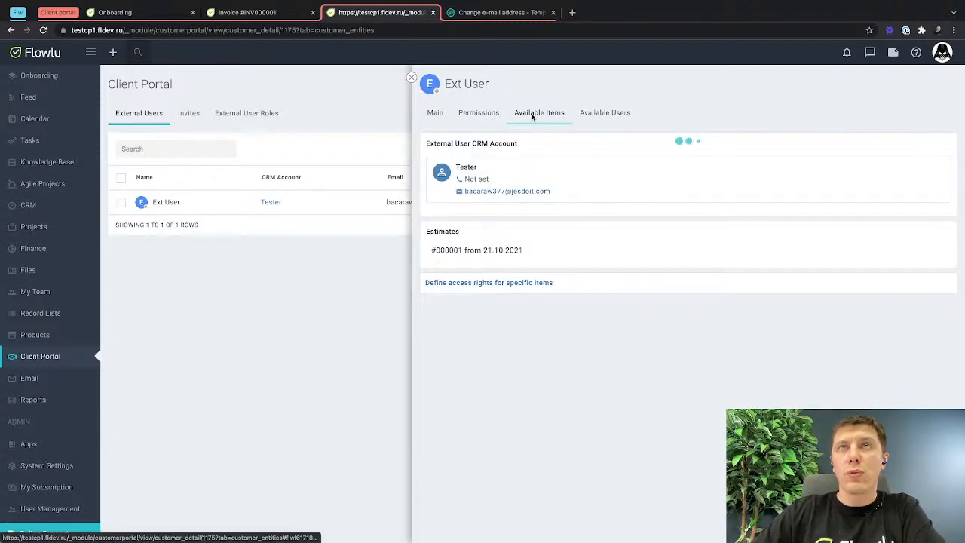
{"action": "left_click", "coordinate": [482, 116]}
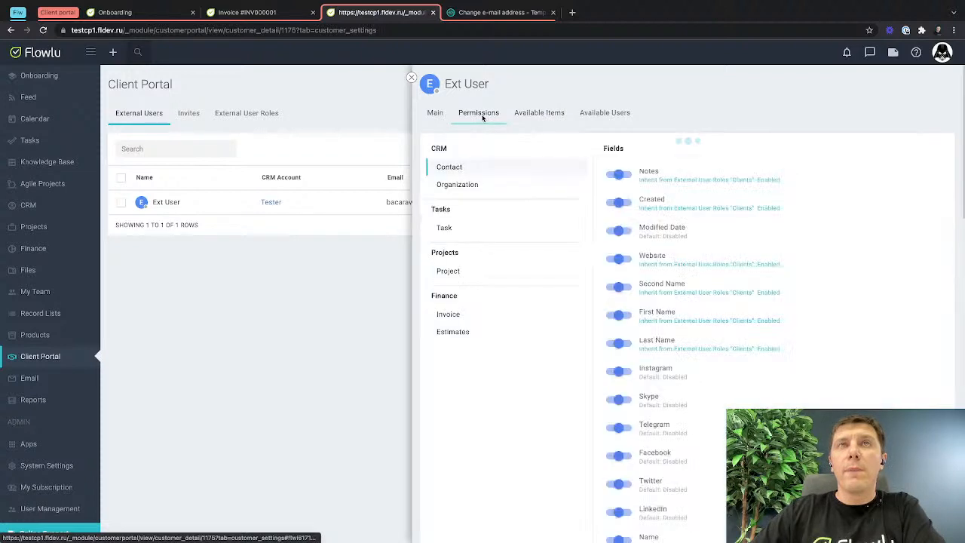
{"action": "left_click", "coordinate": [459, 313]}
{"action": "left_click", "coordinate": [627, 284]}
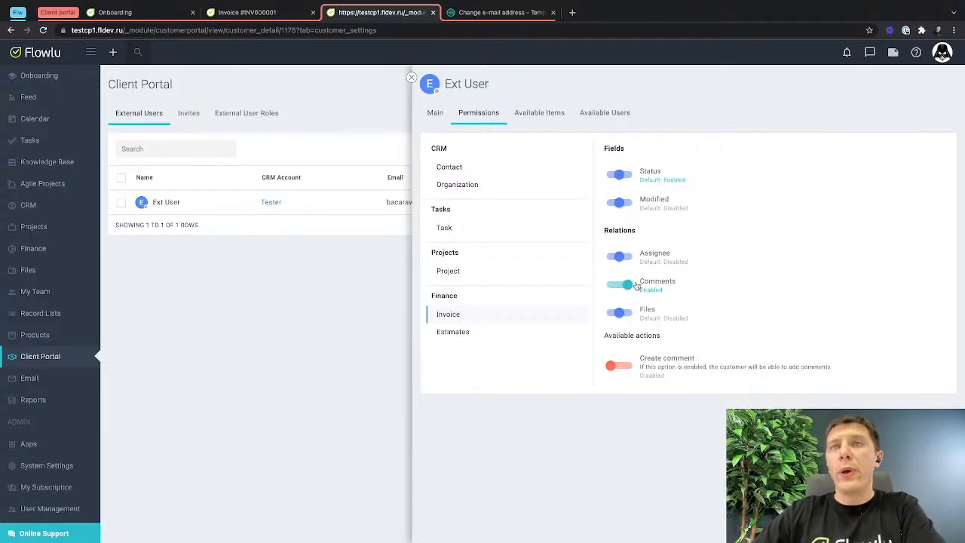
{"action": "left_click", "coordinate": [620, 367]}
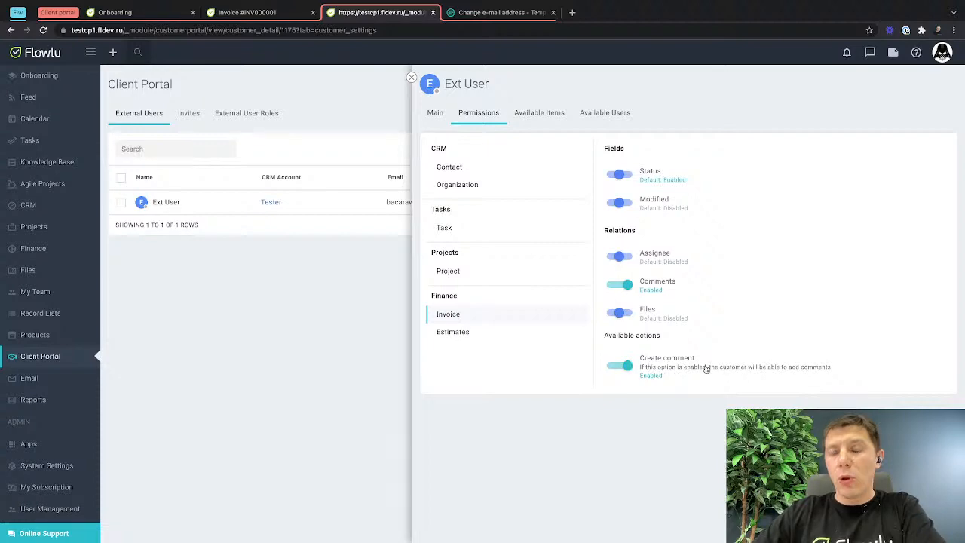
Reload the invoice in the incognito portal and post the comment "look this too expensive for me(" on it.
{"action": "key", "text": "ctrl+Right"}
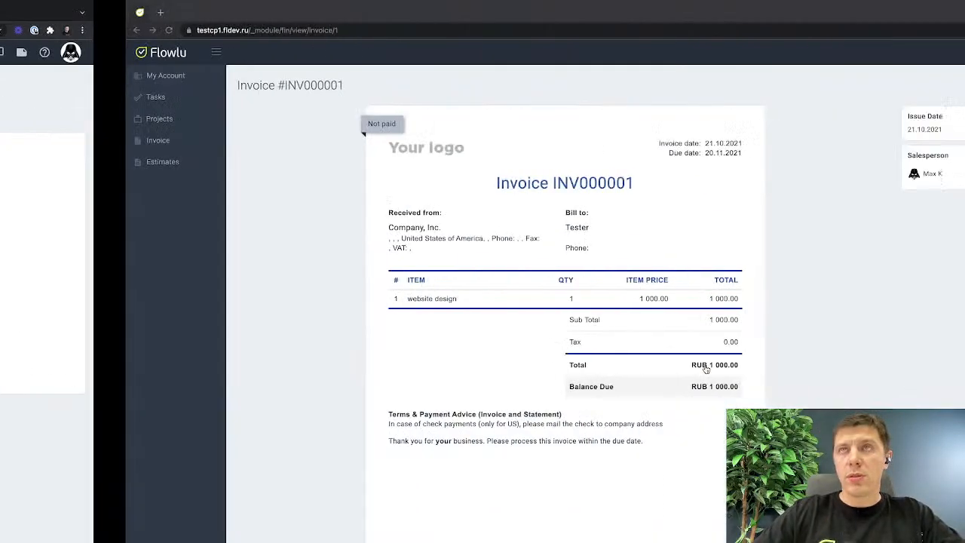
{"action": "key", "text": "super+r"}
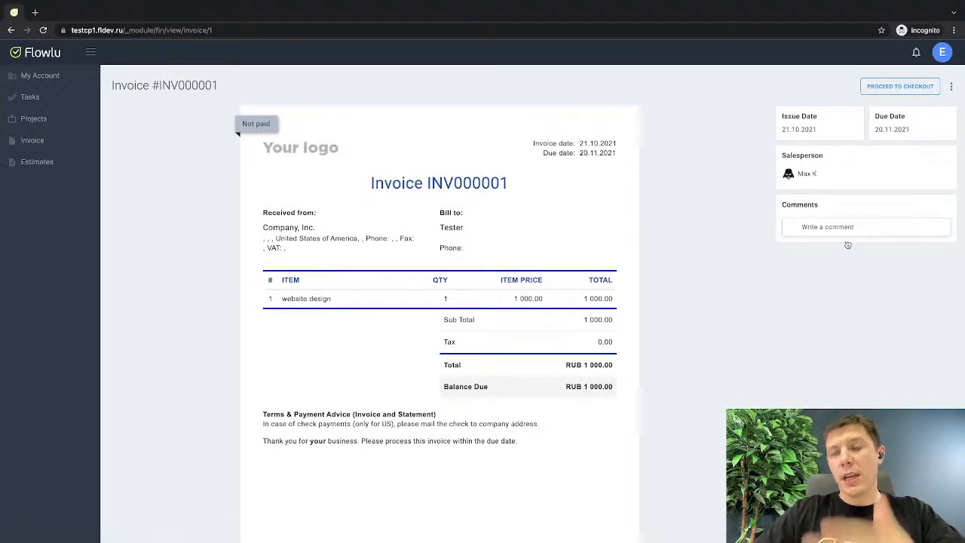
{"action": "left_click", "coordinate": [827, 227]}
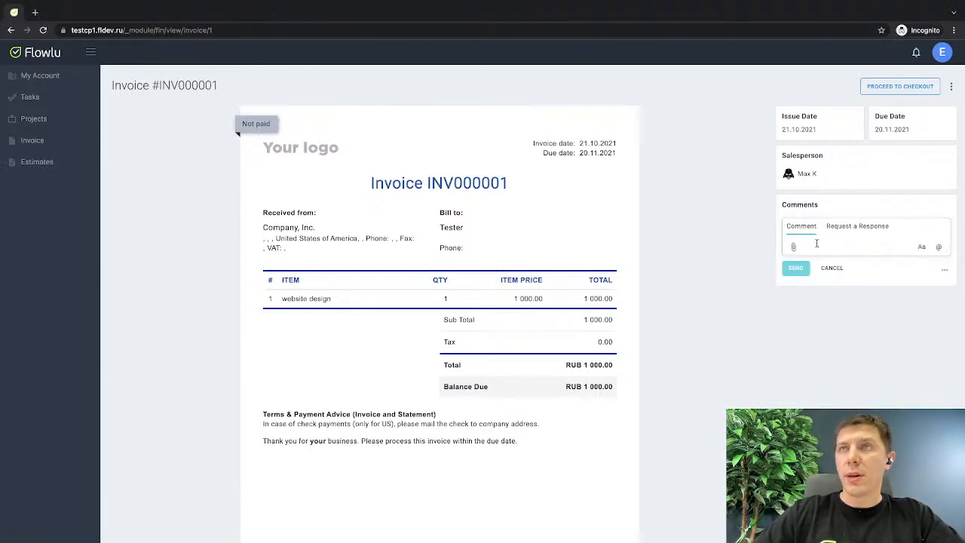
{"action": "type", "text": "lco"}
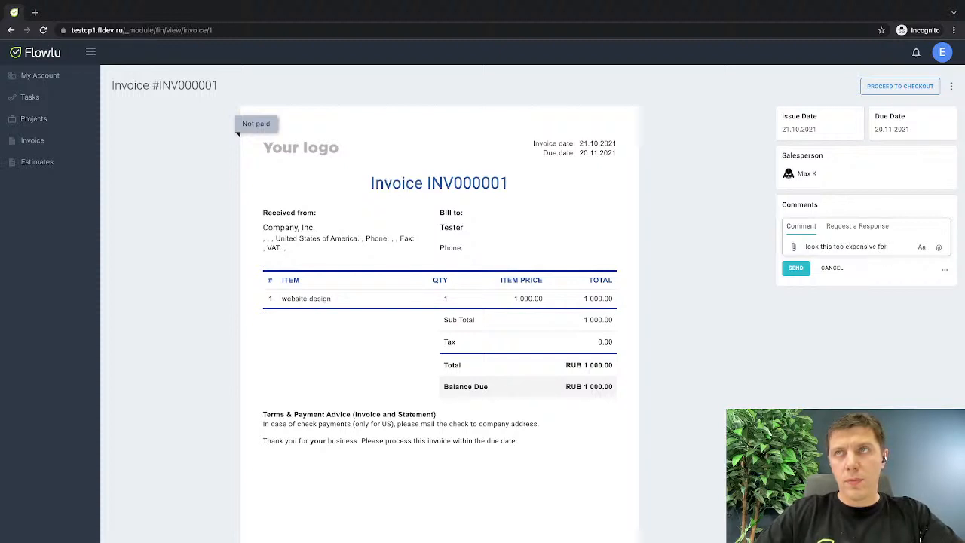
{"action": "type", "text": "me("}
{"action": "left_click", "coordinate": [796, 277]}
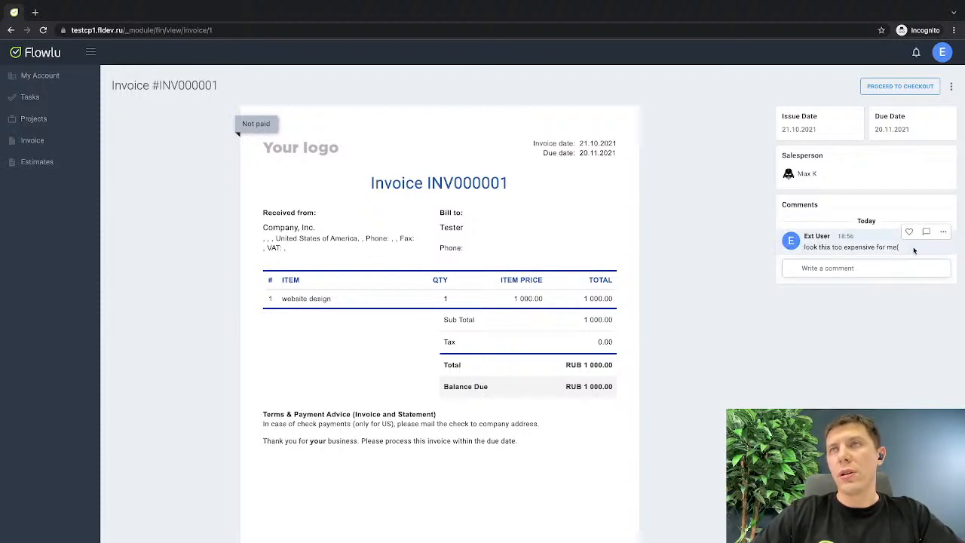
Return to the main window, check the client's comment on the invoice and in the notifications, and close the notifications.
{"action": "key", "text": "ctrl+Left"}
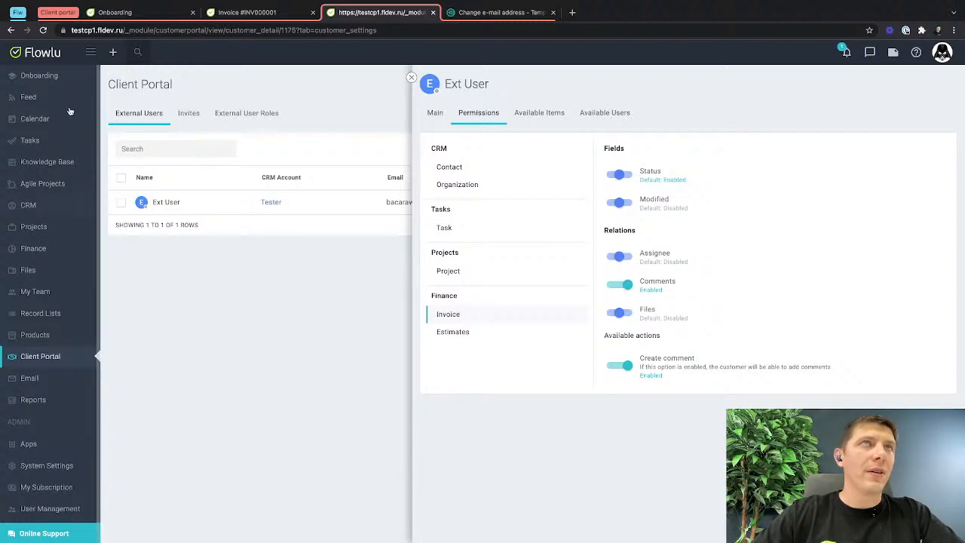
{"action": "left_click", "coordinate": [241, 28]}
{"action": "left_click", "coordinate": [254, 13]}
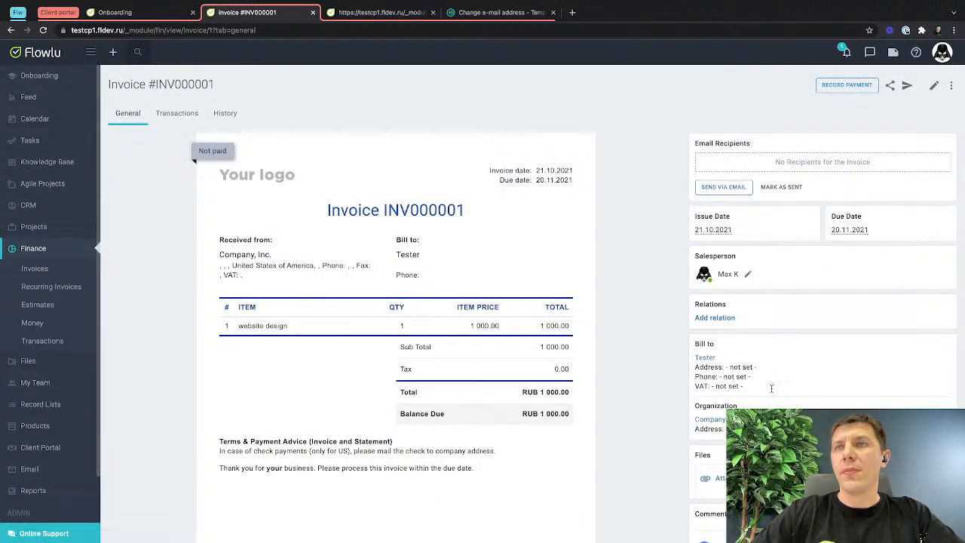
{"action": "scroll", "coordinate": [771, 388], "scroll_direction": "down", "scroll_amount": 1}
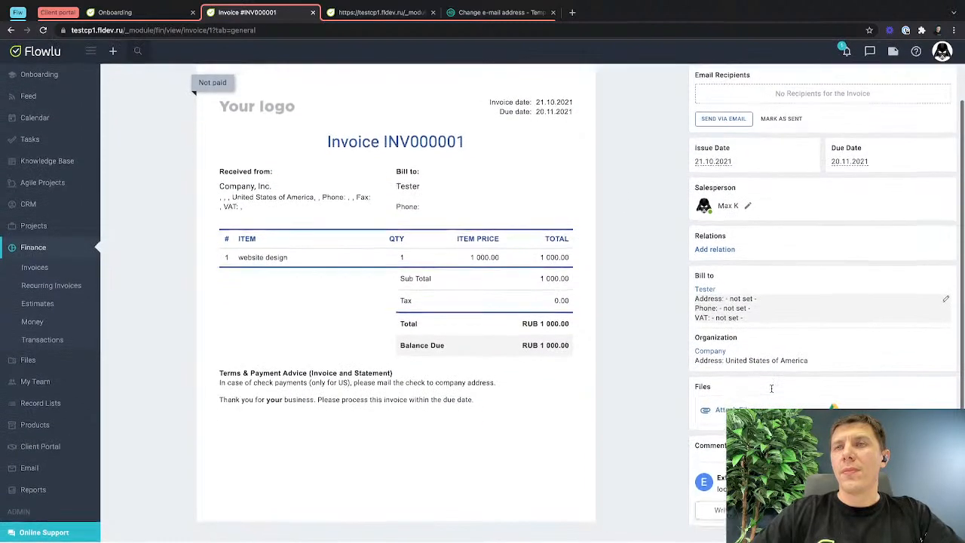
{"action": "left_click", "coordinate": [846, 55]}
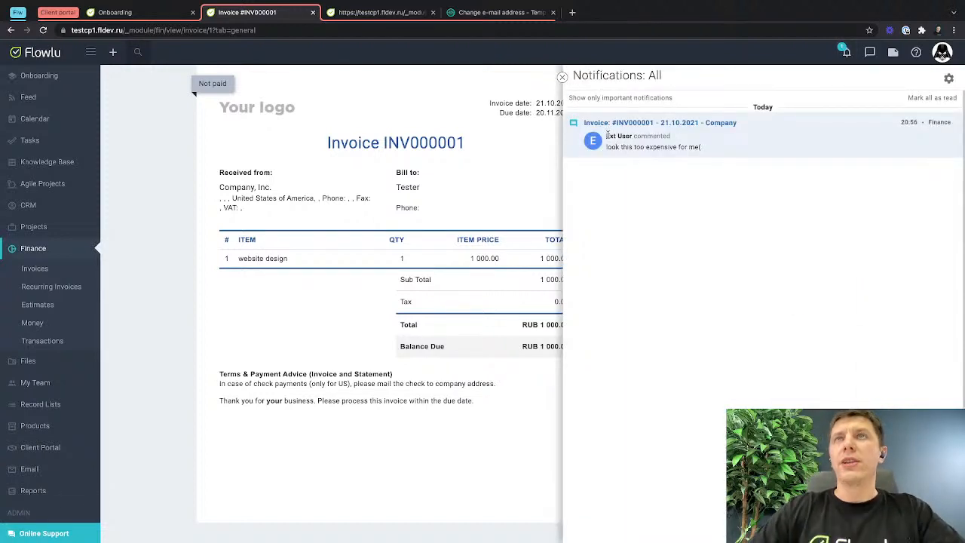
{"action": "left_click_drag", "start_coordinate": [605, 138], "coordinate": [721, 145]}
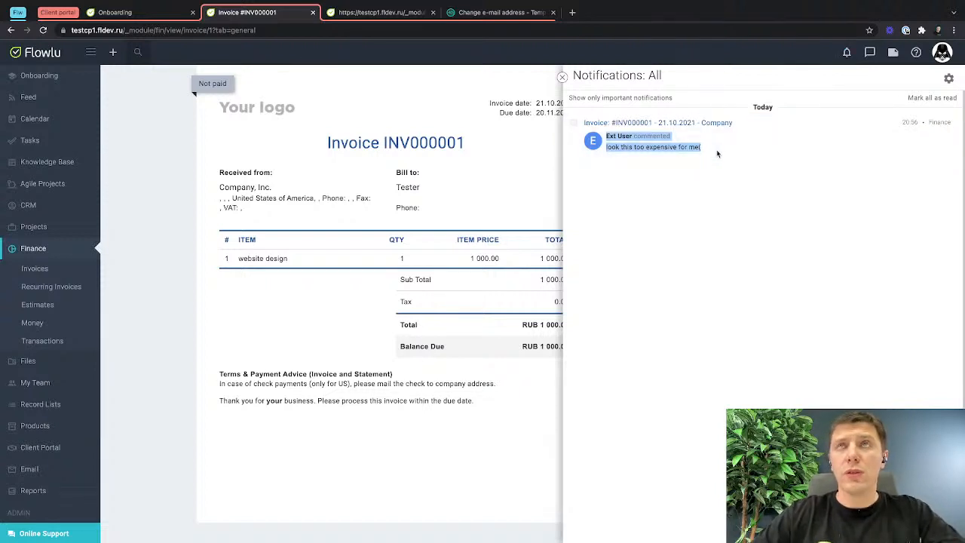
{"action": "left_click", "coordinate": [562, 77]}
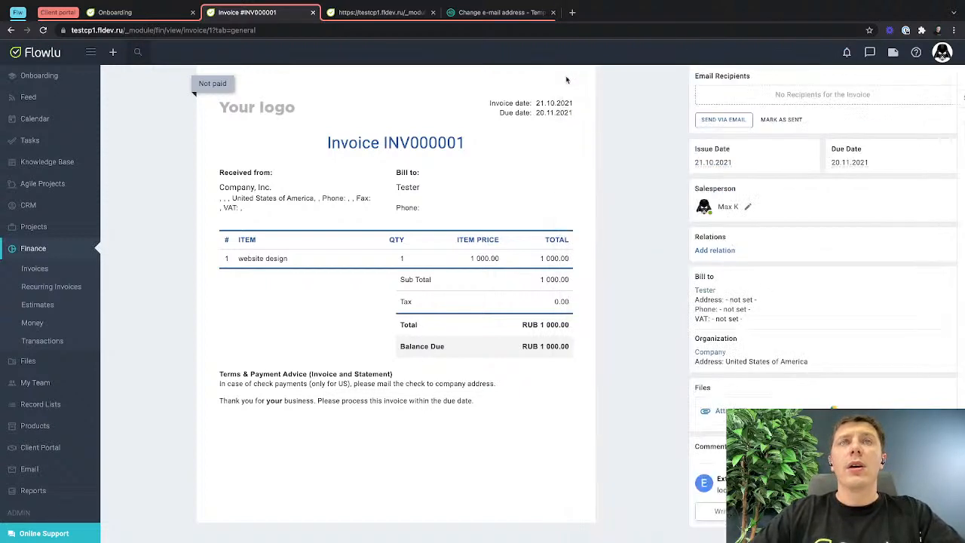
{"action": "left_click", "coordinate": [115, 61]}
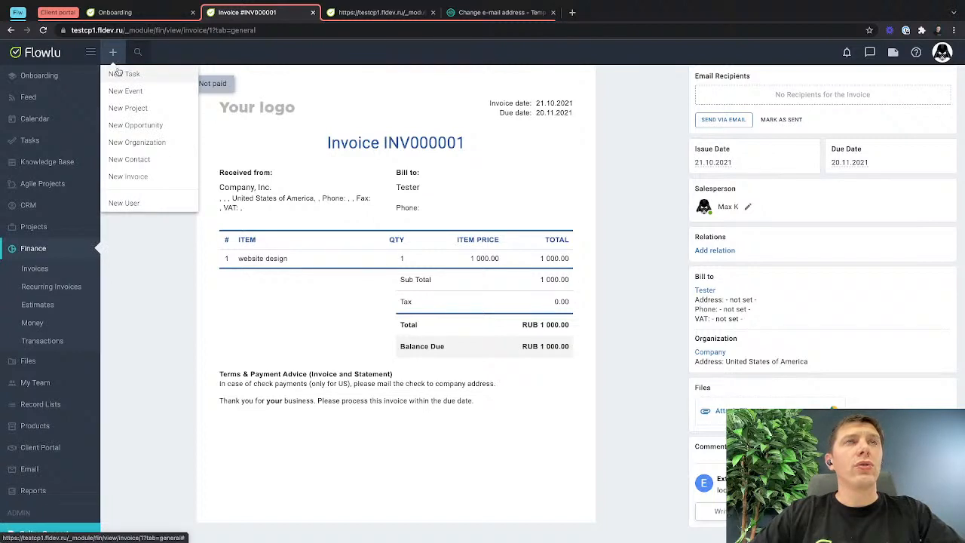
{"action": "left_click", "coordinate": [120, 73]}
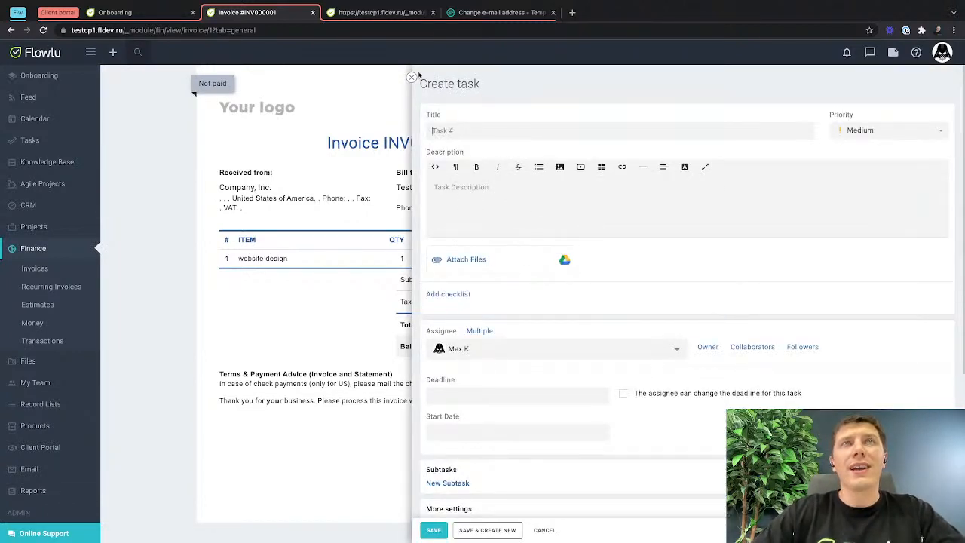
{"action": "left_click", "coordinate": [411, 77]}
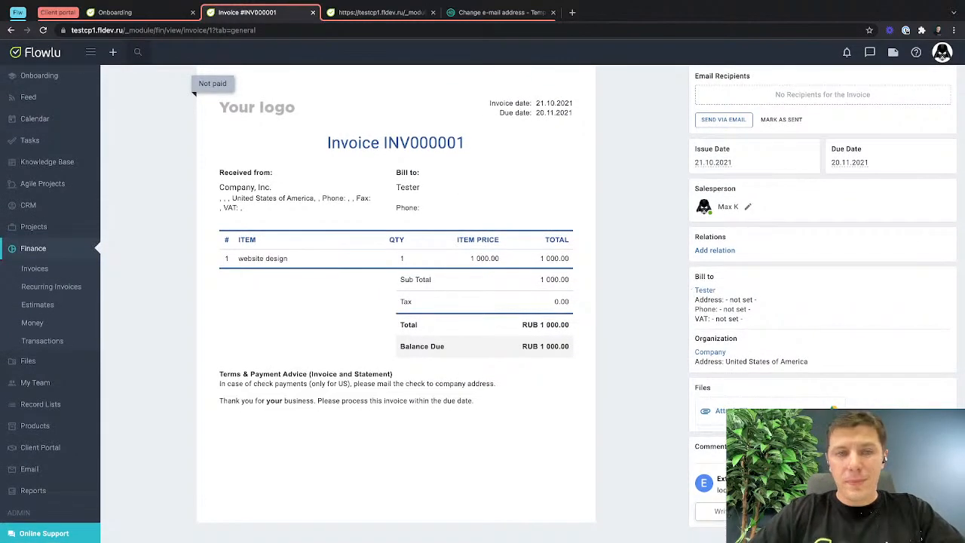
{"action": "key", "text": "super+Tab"}
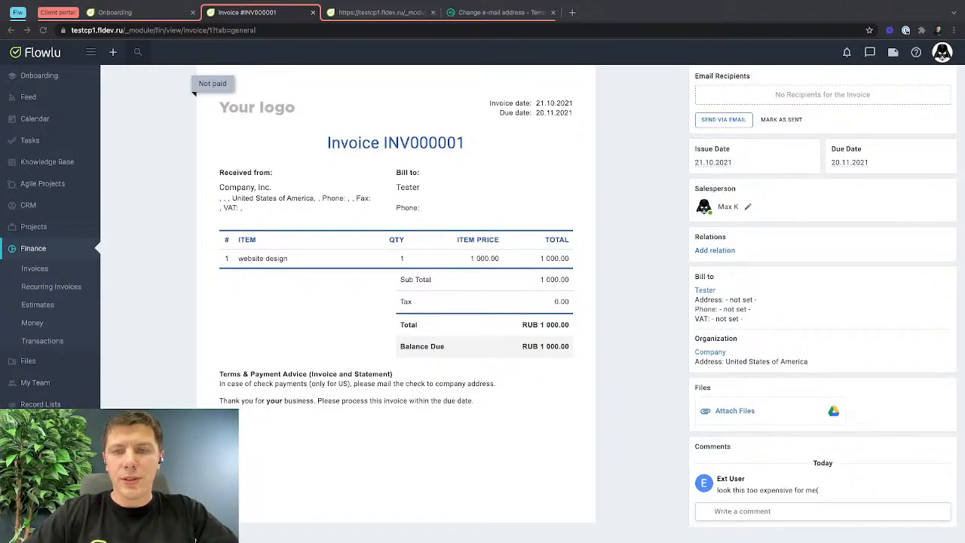
Open the Getting Started With Flowlu project and assign Tester as its customer.
{"action": "left_click", "coordinate": [39, 228]}
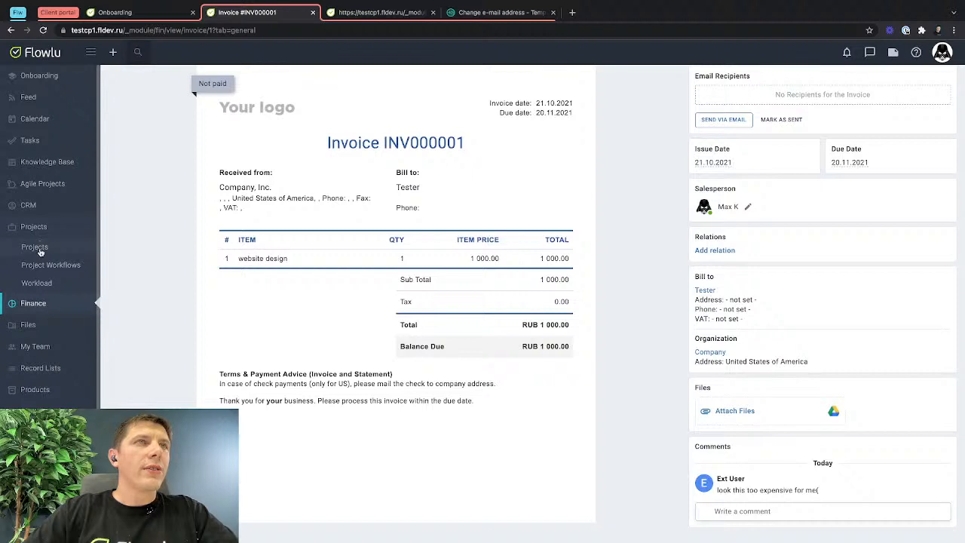
{"action": "left_click", "coordinate": [40, 248]}
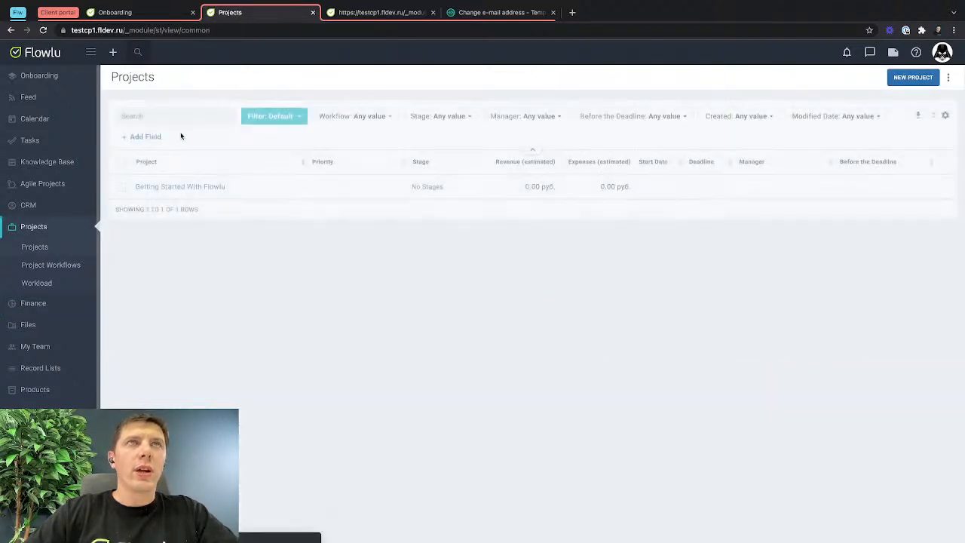
{"action": "left_click", "coordinate": [181, 187]}
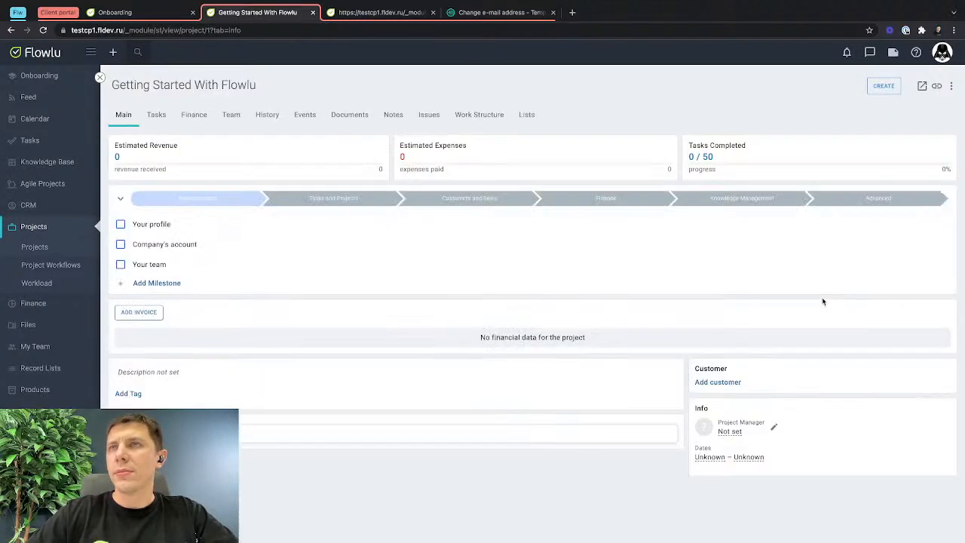
{"action": "left_click", "coordinate": [716, 383]}
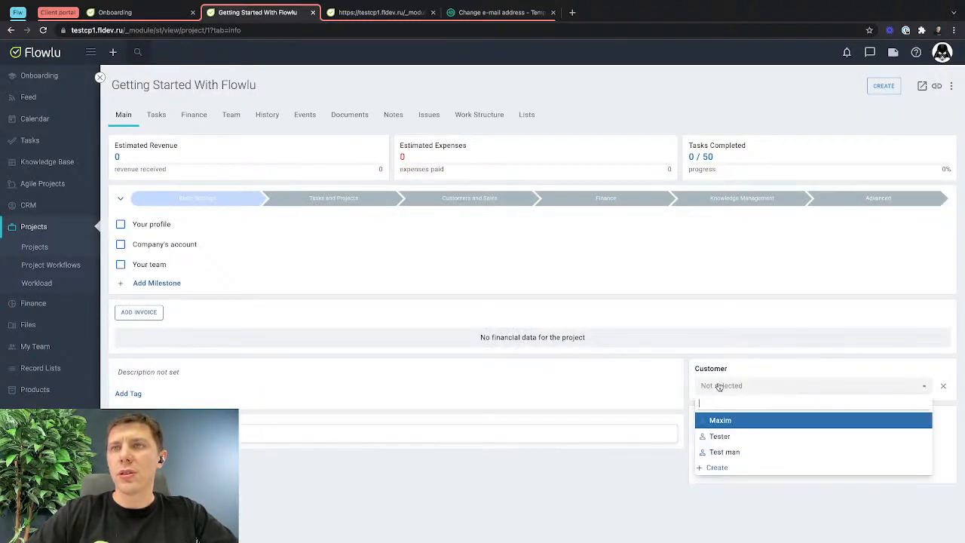
{"action": "left_click", "coordinate": [719, 437]}
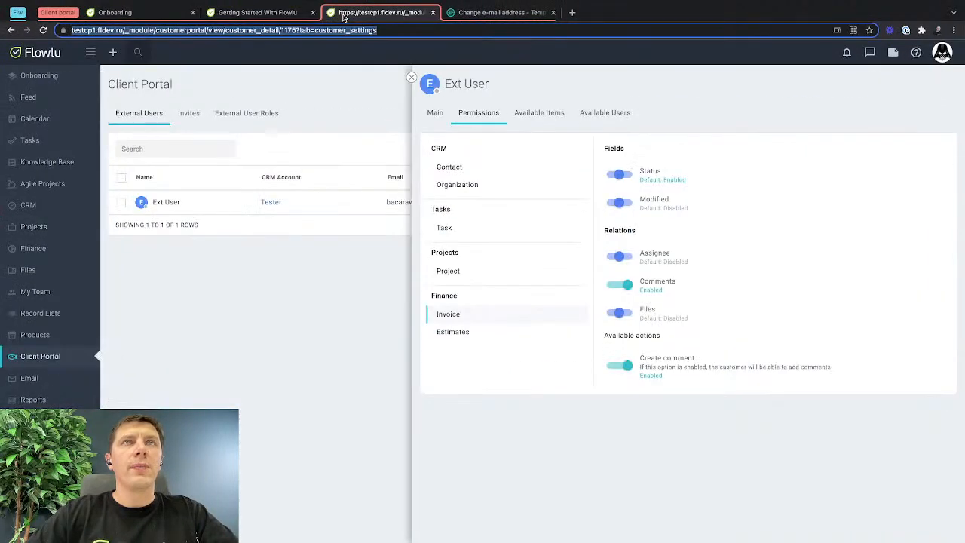
Return to Ext User's permissions in the Client Portal and explicitly enable the Projects relation for Contact.
{"action": "left_click", "coordinate": [447, 272]}
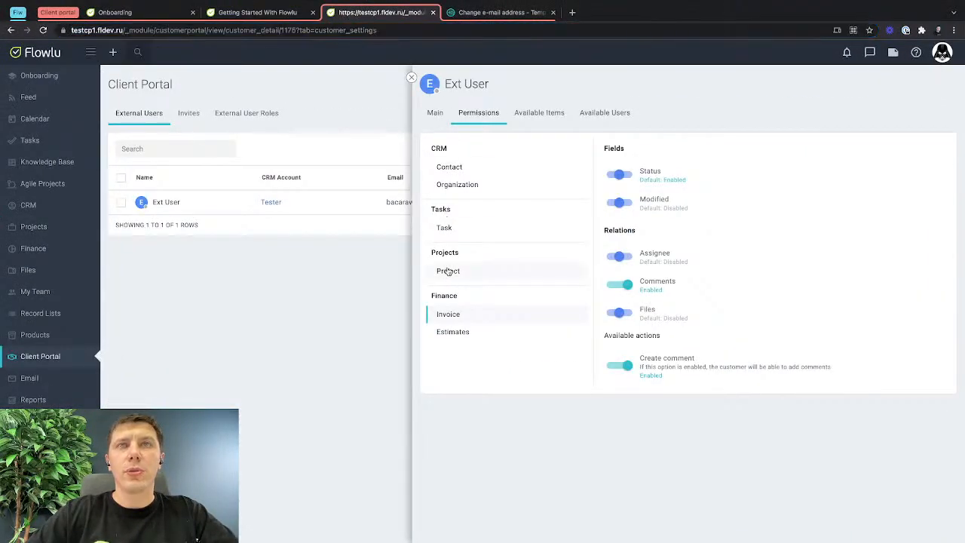
{"action": "left_click", "coordinate": [449, 169]}
{"action": "scroll", "coordinate": [750, 320], "scroll_direction": "down", "scroll_amount": 10}
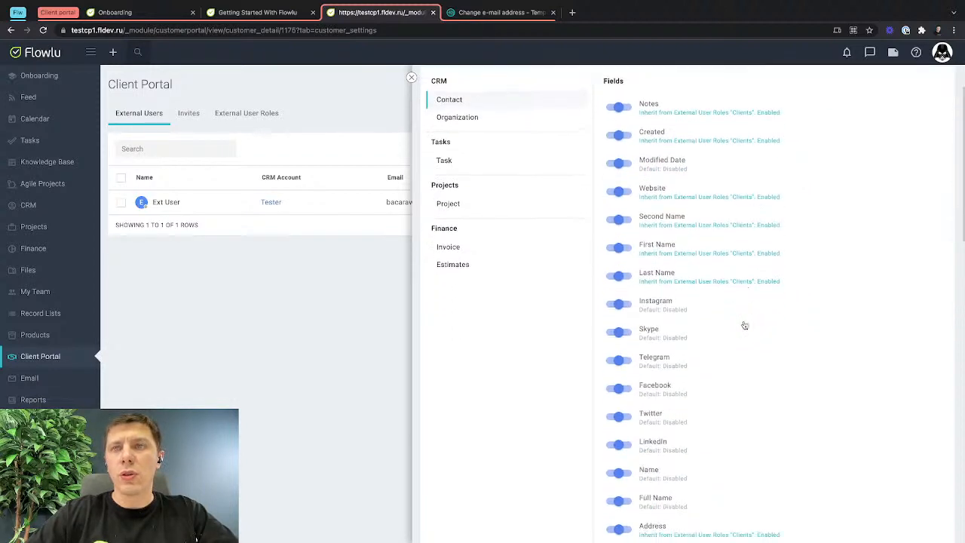
{"action": "scroll", "coordinate": [744, 324], "scroll_direction": "down", "scroll_amount": 3}
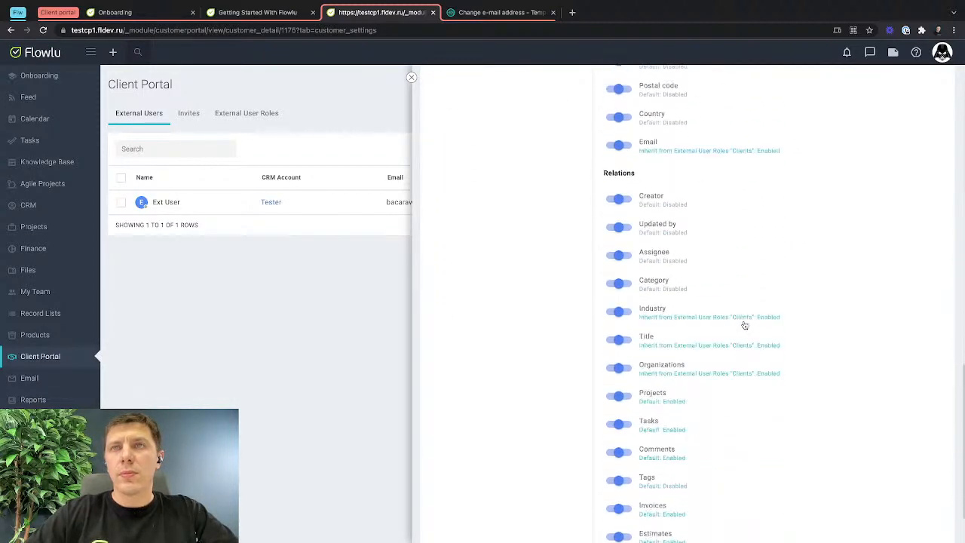
{"action": "scroll", "coordinate": [629, 325], "scroll_direction": "down", "scroll_amount": 1}
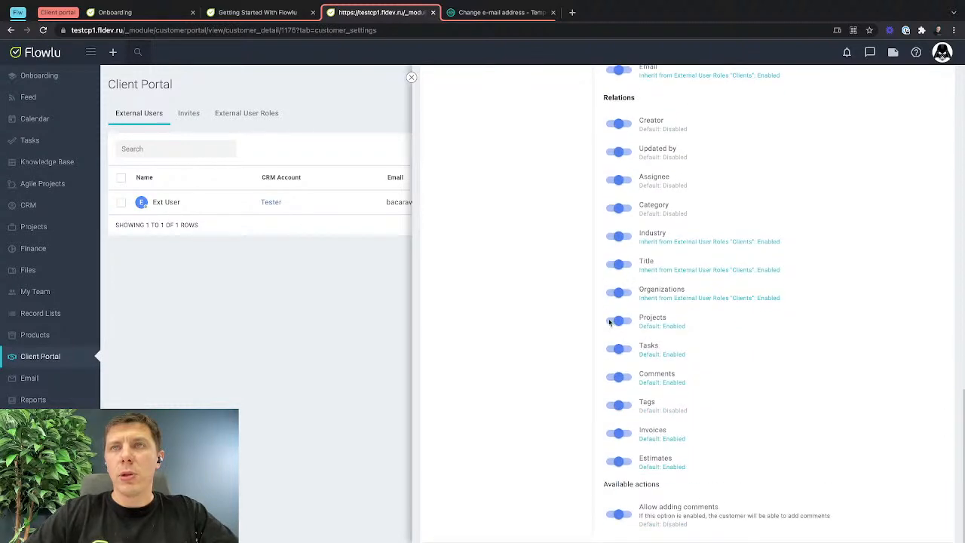
{"action": "left_click", "coordinate": [625, 322]}
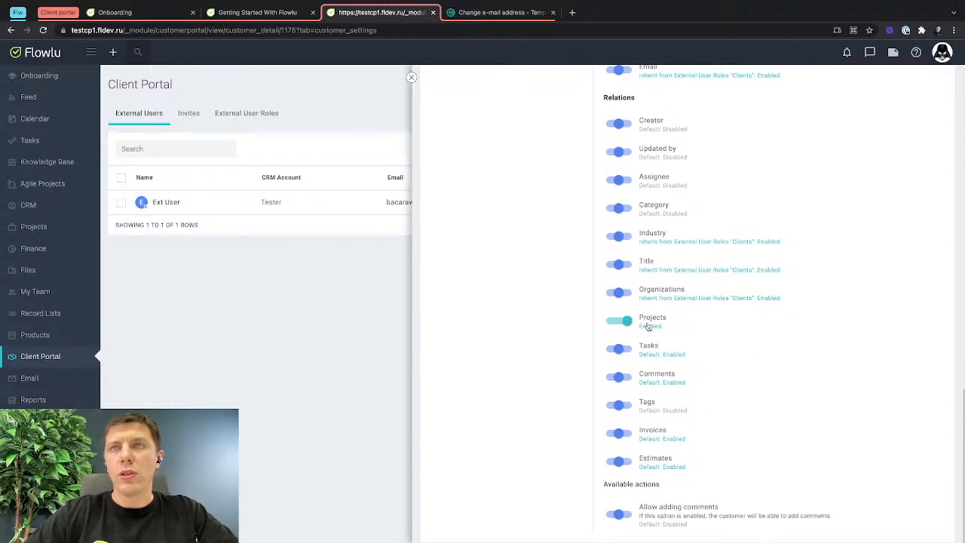
{"action": "left_click", "coordinate": [610, 322]}
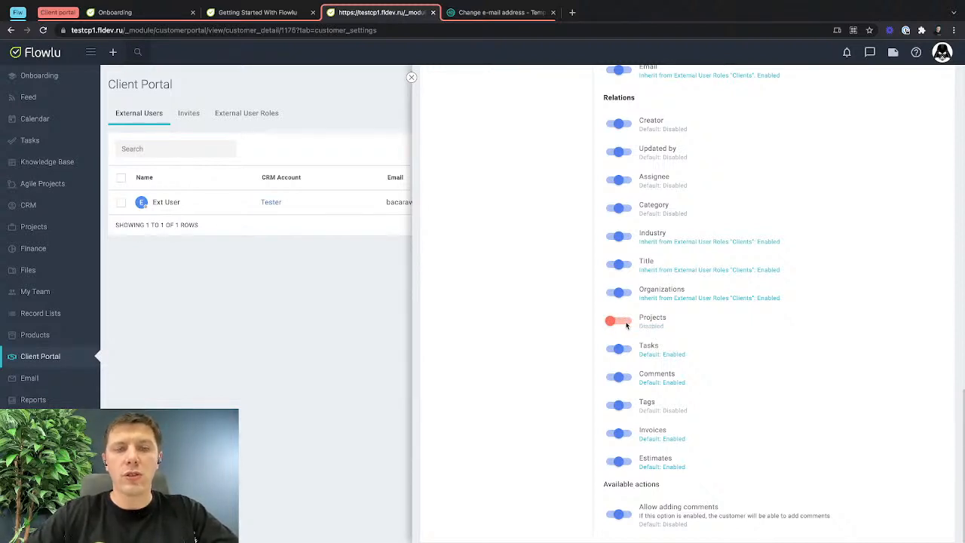
{"action": "left_click", "coordinate": [618, 321]}
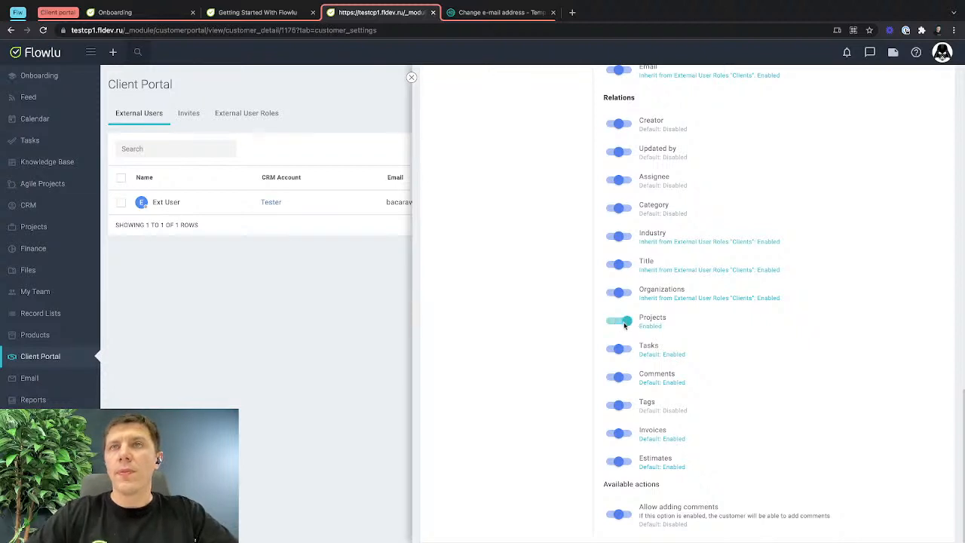
Remove the individually shared estimate from Ext User's available items.
{"action": "scroll", "coordinate": [717, 216], "scroll_direction": "up", "scroll_amount": 15}
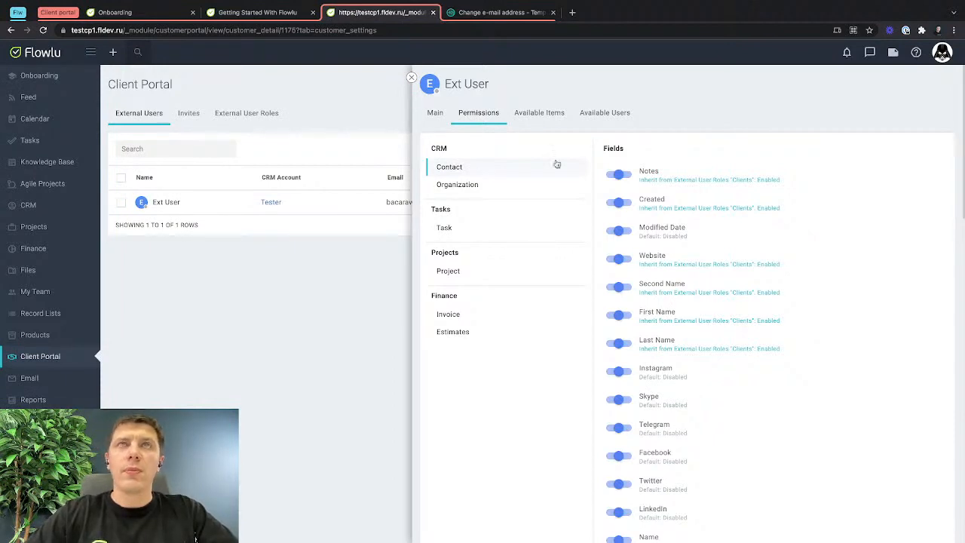
{"action": "left_click", "coordinate": [545, 122]}
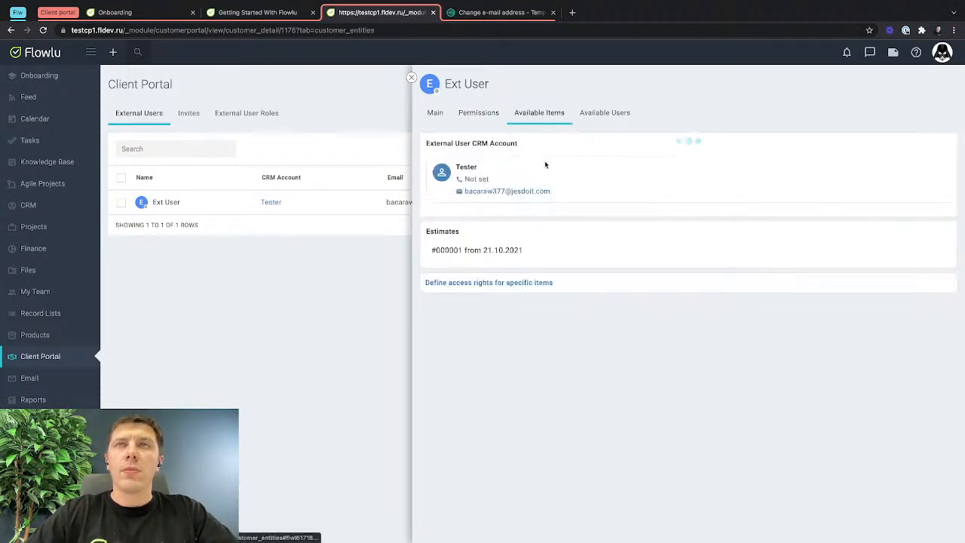
{"action": "left_click", "coordinate": [944, 252]}
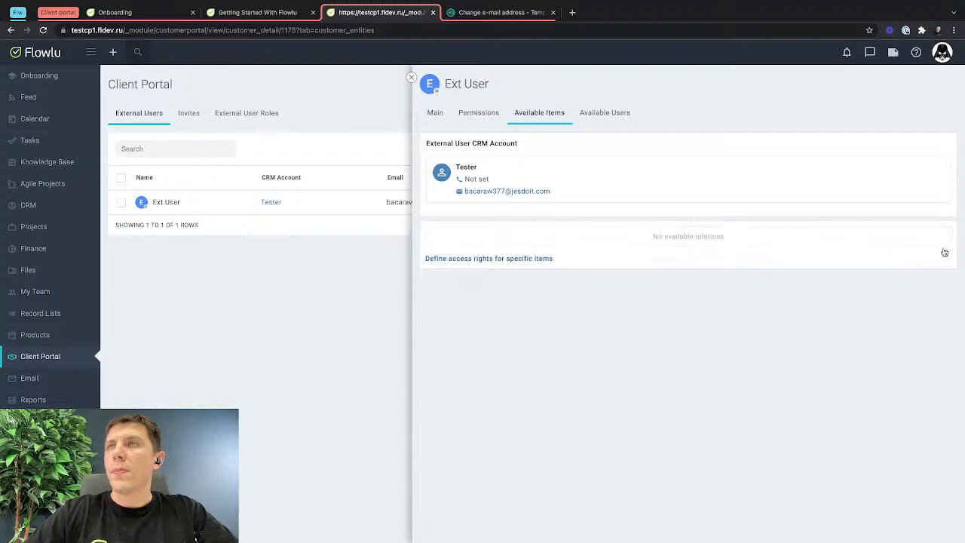
View Ext User's main details, then open the Getting Started With Flowlu project in the client's window.
{"action": "left_click", "coordinate": [445, 115]}
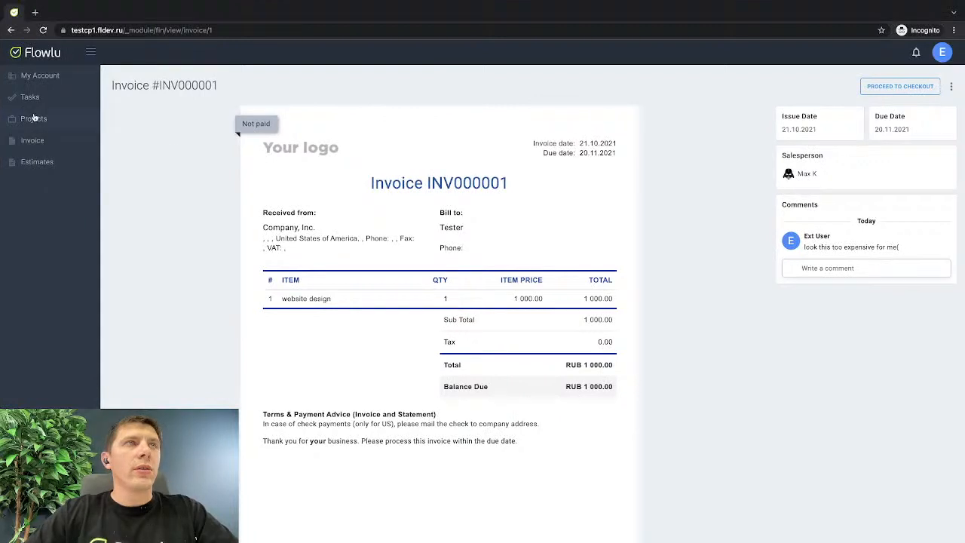
{"action": "left_click", "coordinate": [34, 118]}
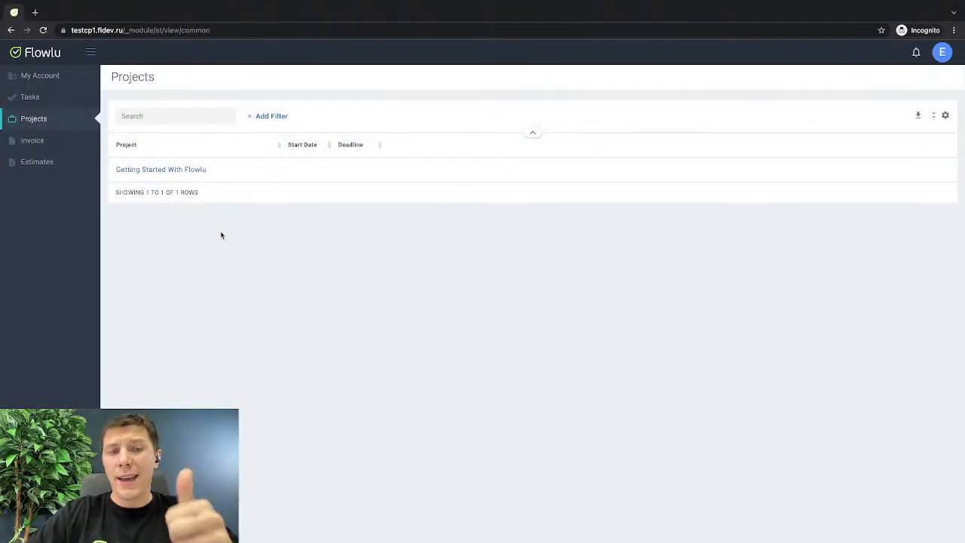
{"action": "left_click", "coordinate": [179, 170]}
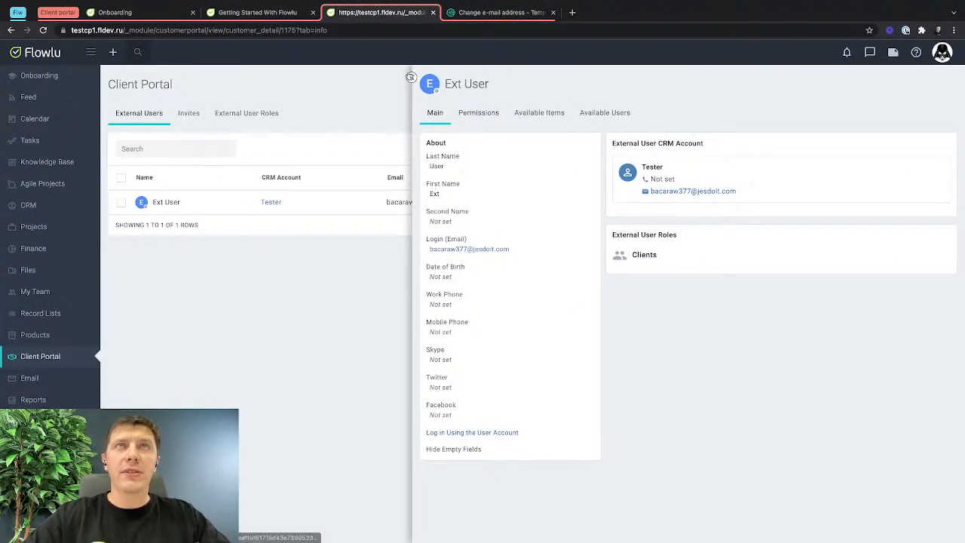
Back in the main window, close Ext User and open the Project permissions of the Clients external user role.
{"action": "left_click", "coordinate": [411, 77]}
{"action": "left_click", "coordinate": [240, 118]}
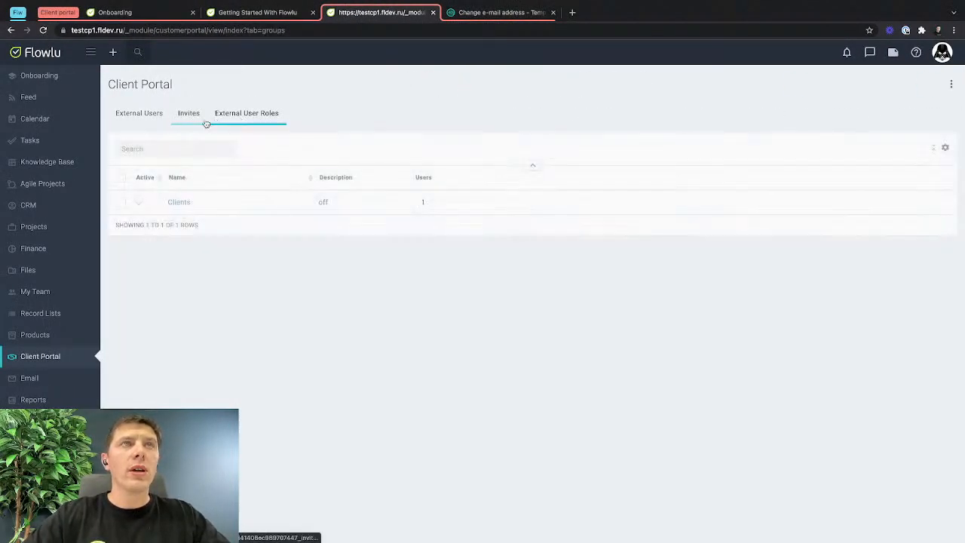
{"action": "left_click", "coordinate": [185, 205]}
{"action": "left_click", "coordinate": [476, 114]}
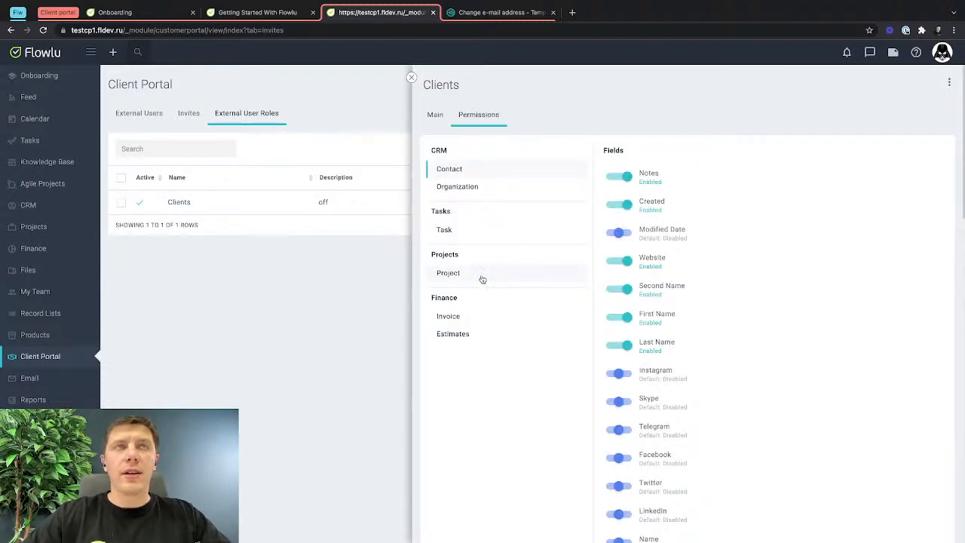
{"action": "left_click", "coordinate": [535, 277]}
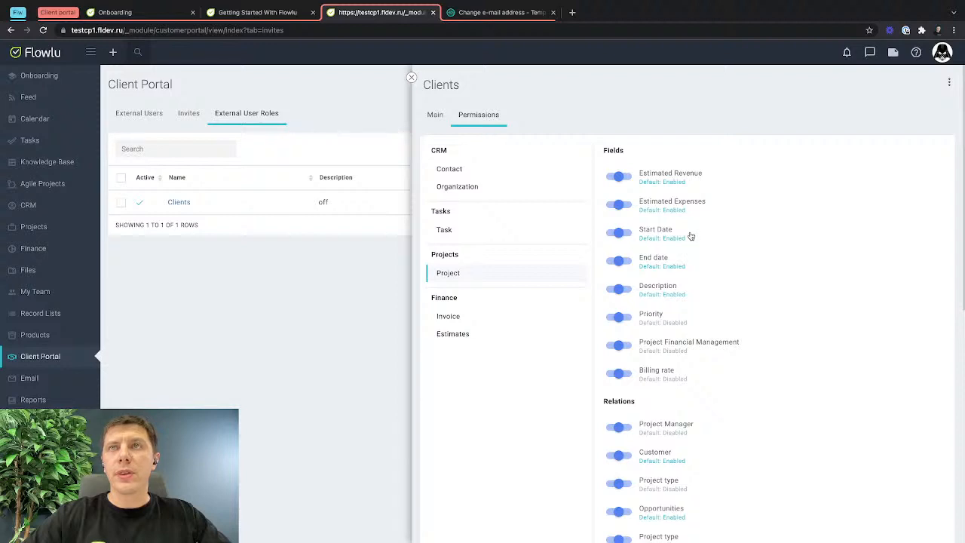
Examine the project's dates in the client's window and return to the main window.
{"action": "key", "text": "ctrl+Right"}
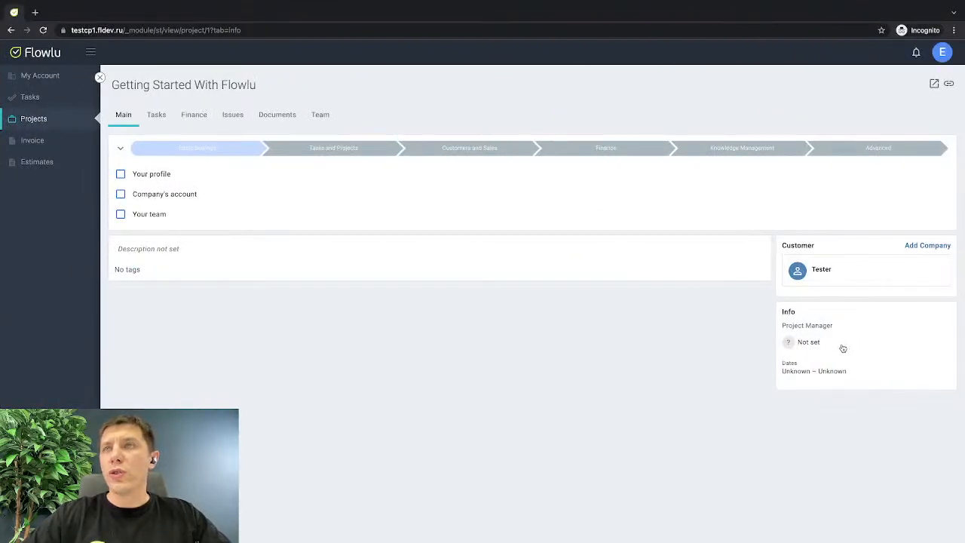
{"action": "left_click_drag", "start_coordinate": [774, 362], "coordinate": [857, 373]}
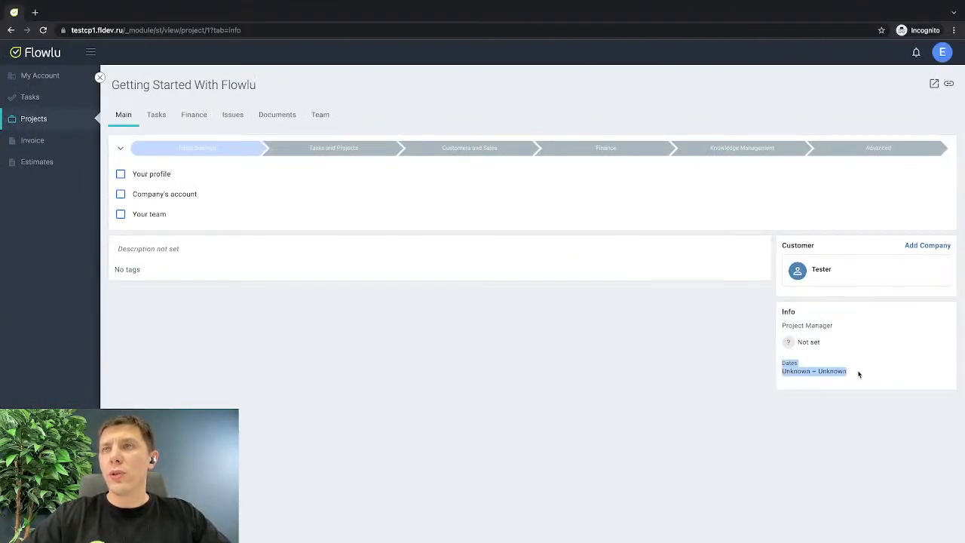
{"action": "key", "text": "ctrl+Left"}
Set the Getting Started With Flowlu project's start date to 18.10.2021 and its end date to 31.10.2021.
{"action": "left_click", "coordinate": [259, 15]}
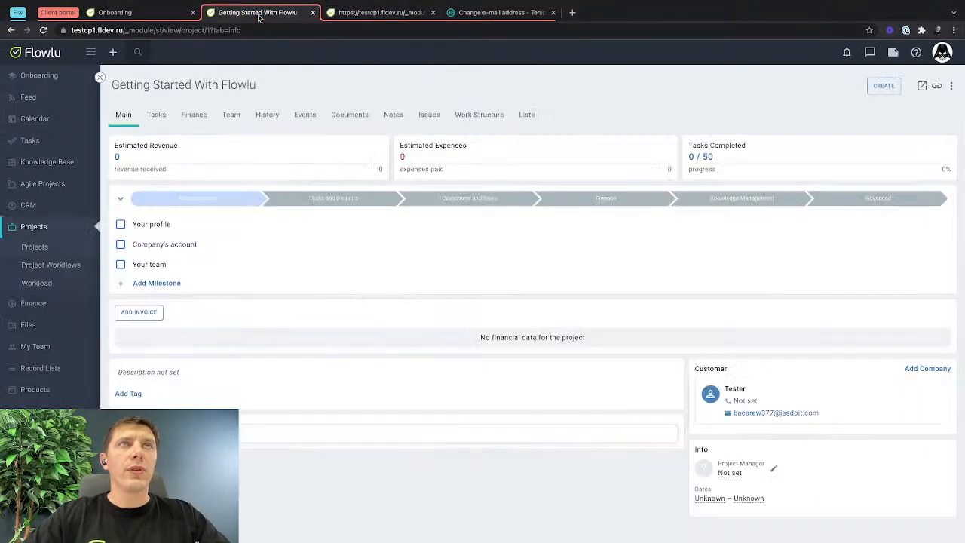
{"action": "left_click", "coordinate": [744, 503]}
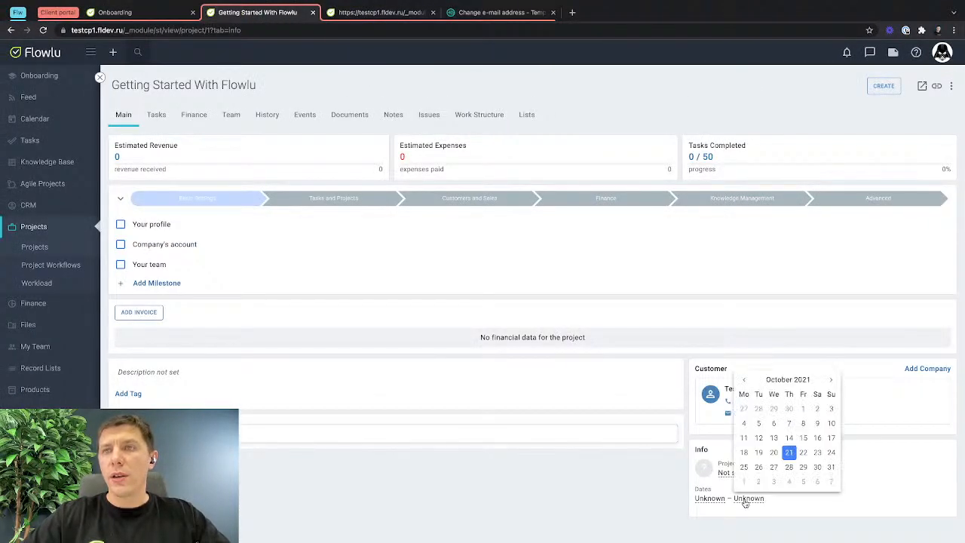
{"action": "left_click", "coordinate": [831, 467]}
{"action": "left_click", "coordinate": [714, 506]}
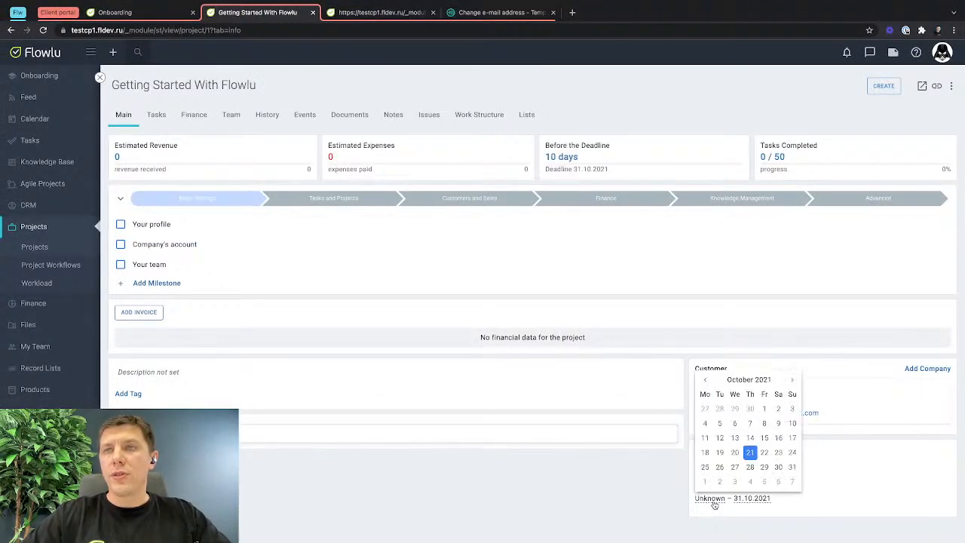
{"action": "left_click", "coordinate": [704, 453]}
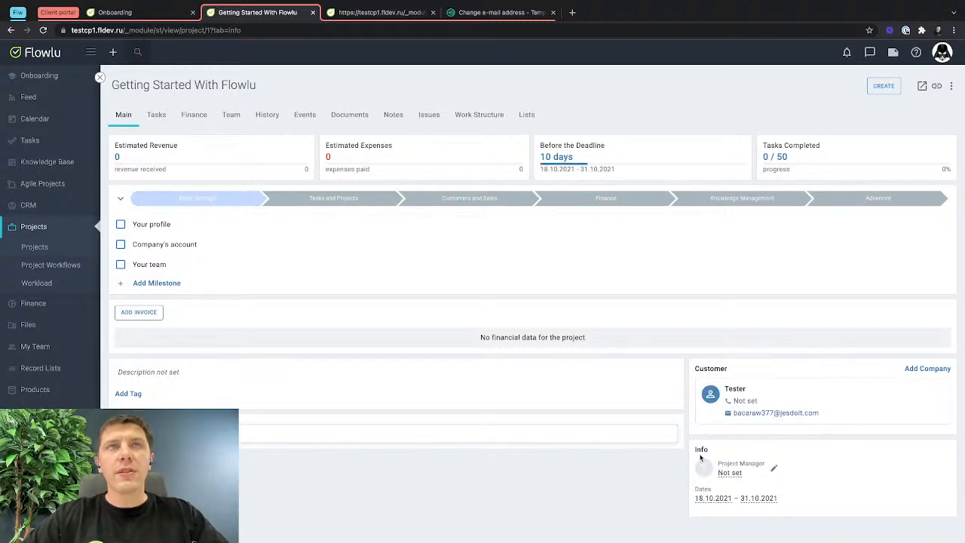
Reload the project in the client's window and check its start and end dates there.
{"action": "key", "text": "ctrl+Right"}
{"action": "key", "text": "super+r"}
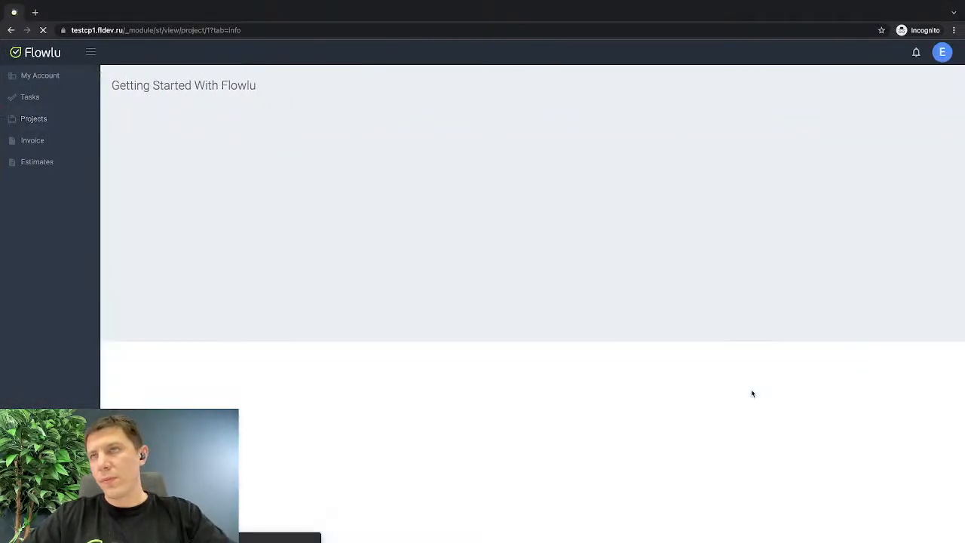
{"action": "key", "text": "ctrl+Left"}
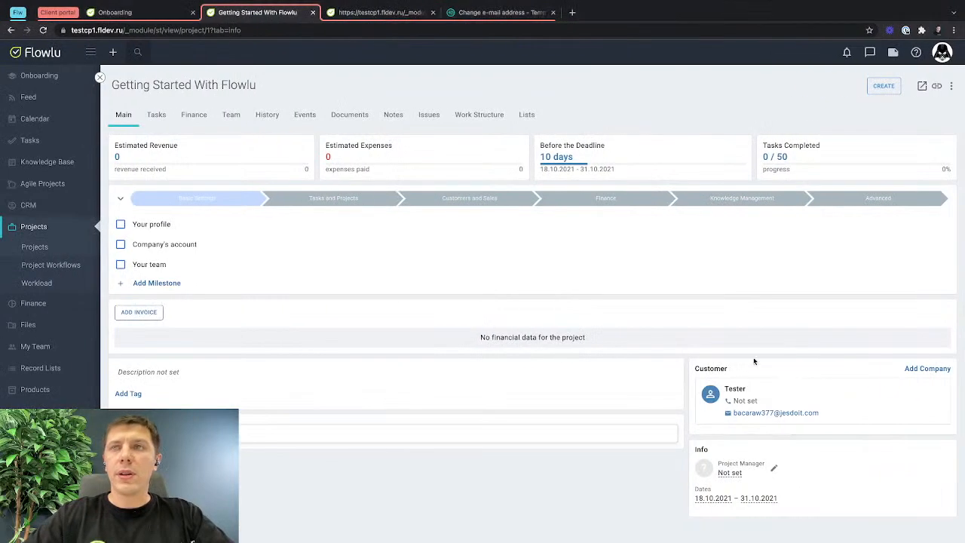
{"action": "key", "text": "ctrl+Right"}
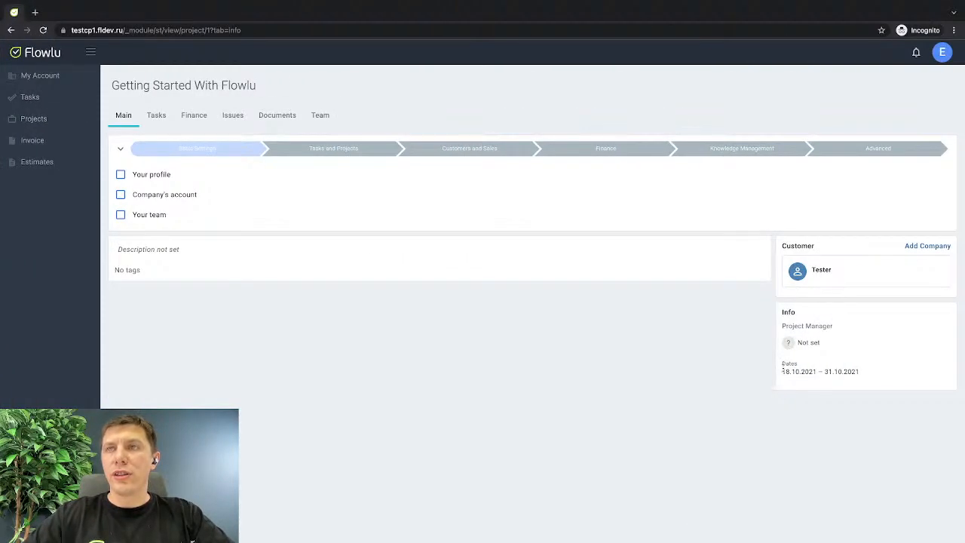
{"action": "left_click_drag", "start_coordinate": [782, 369], "coordinate": [874, 375]}
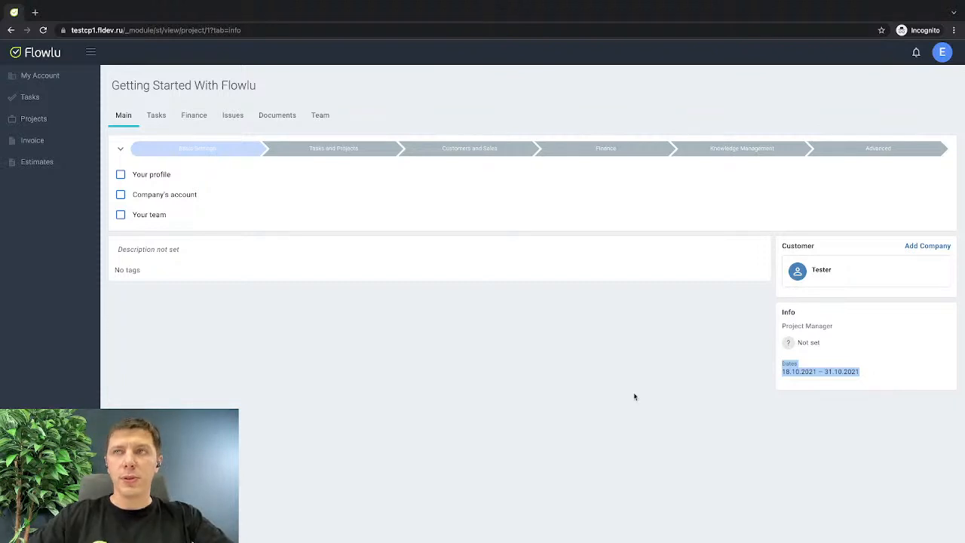
Return to the Clients role's permissions and disable the Start Date and End date fields for Project.
{"action": "key", "text": "ctrl+Left"}
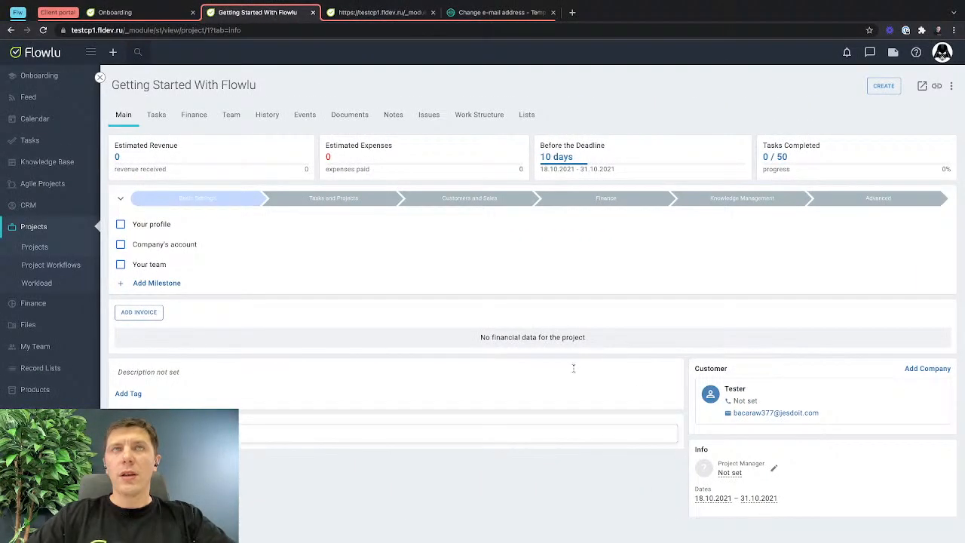
{"action": "left_click", "coordinate": [385, 12]}
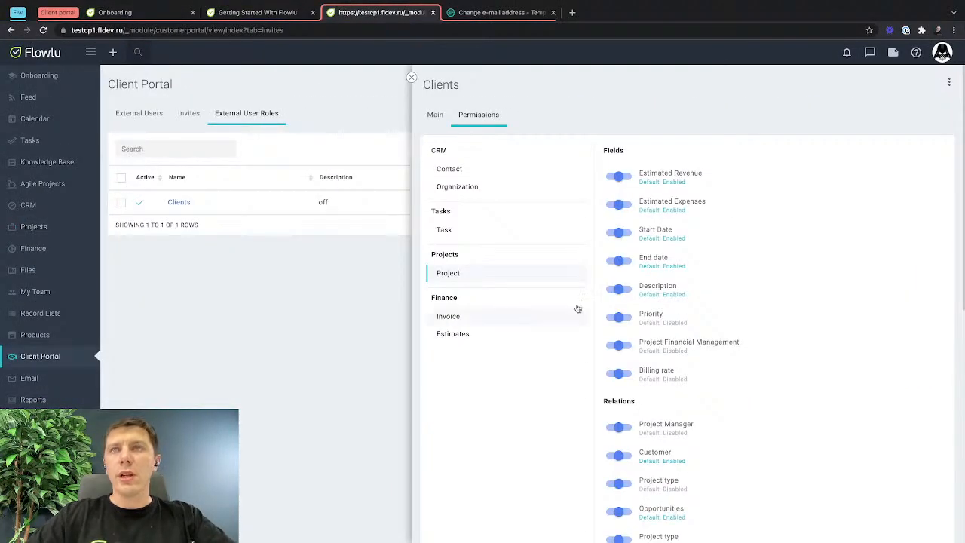
{"action": "left_click", "coordinate": [616, 233]}
{"action": "left_click", "coordinate": [615, 261]}
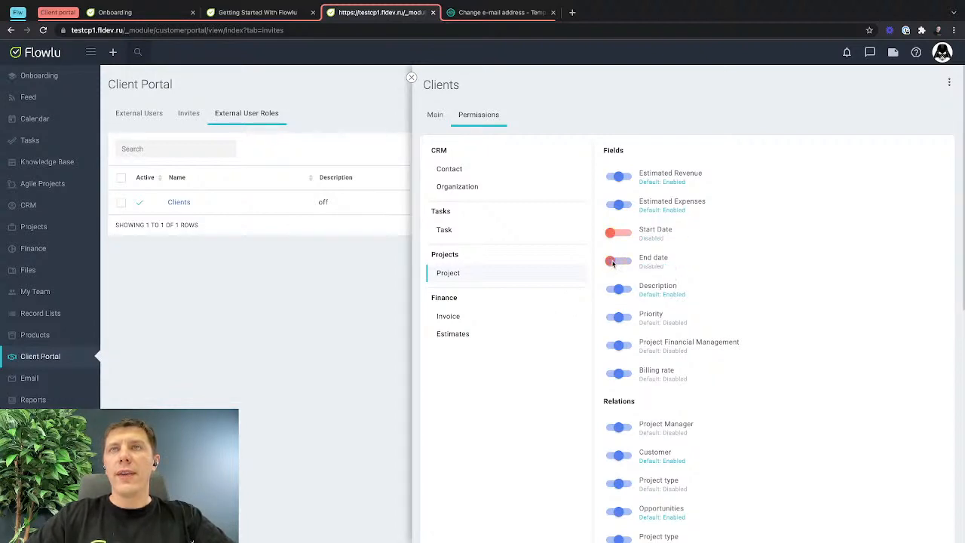
Reload the client's project page to check which date information it shows, and return to the role's permissions.
{"action": "key", "text": "ctrl+Right"}
{"action": "left_click", "coordinate": [773, 469]}
{"action": "key", "text": "super+r"}
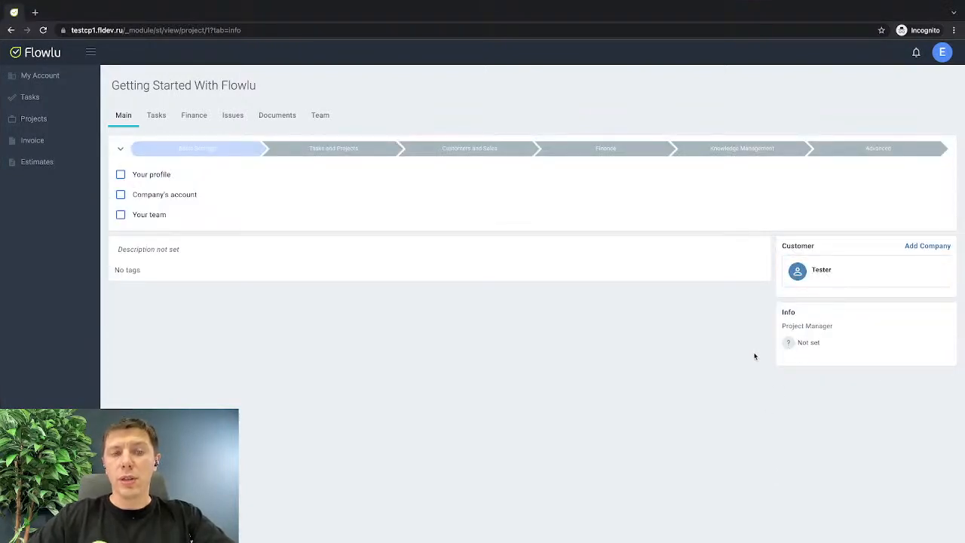
{"action": "key", "text": "ctrl+Left"}
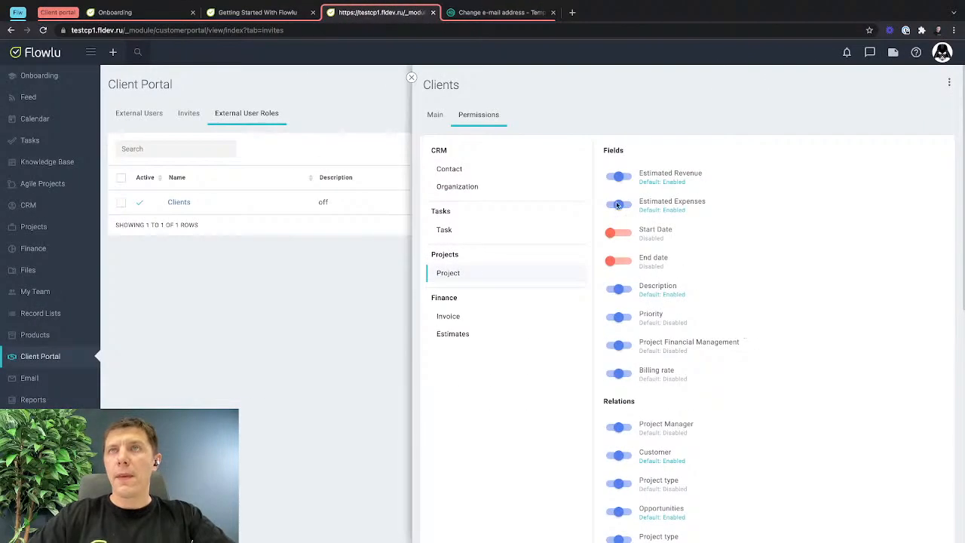
Disable the Project Manager and Customer relations for Project in the Clients role, comparing with the client's project page.
{"action": "scroll", "coordinate": [630, 365], "scroll_direction": "down", "scroll_amount": 3}
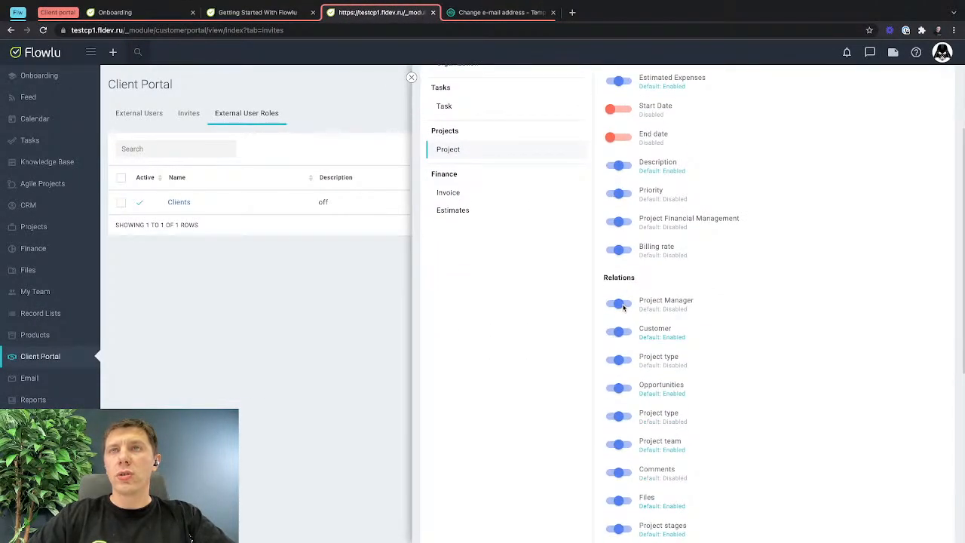
{"action": "key", "text": "ctrl+Right"}
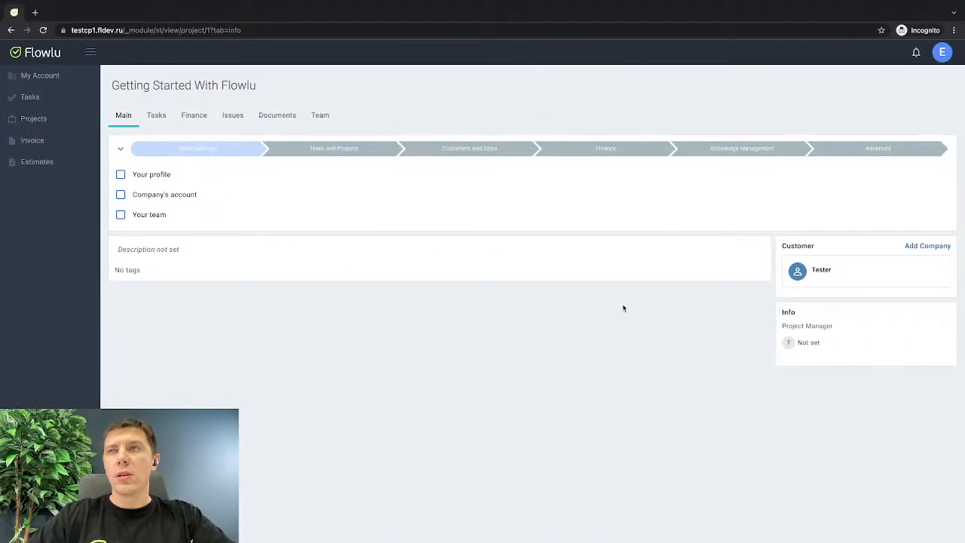
{"action": "key", "text": "ctrl+Left"}
{"action": "left_click", "coordinate": [617, 304]}
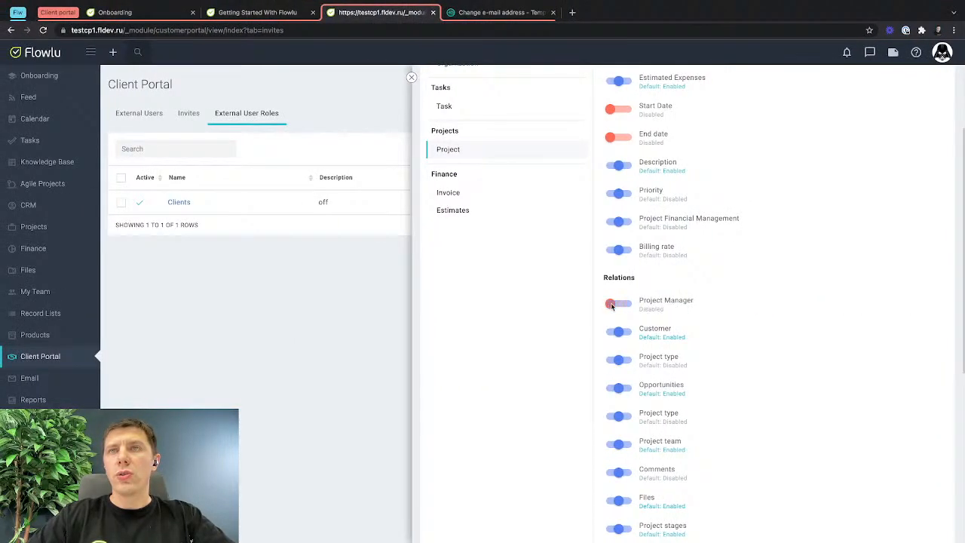
{"action": "key", "text": "ctrl+Right"}
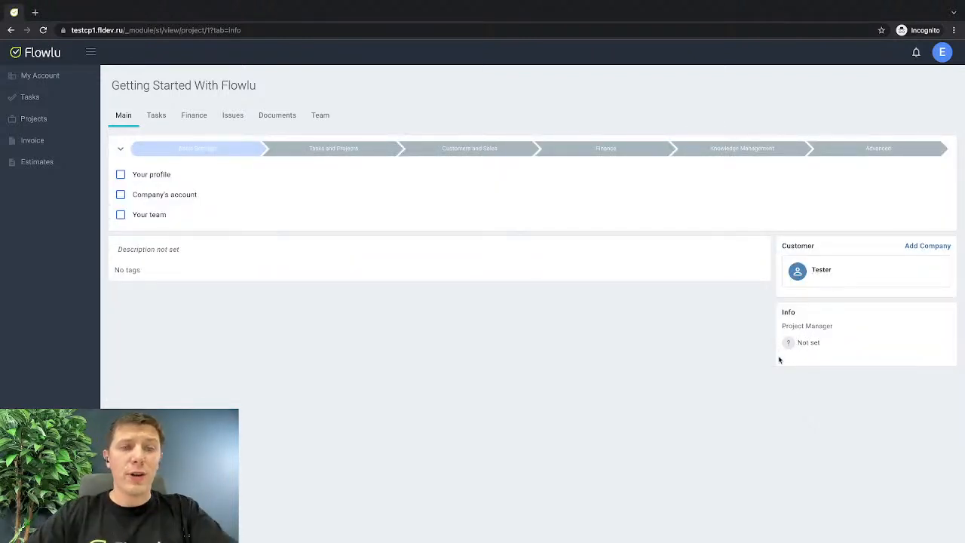
{"action": "key", "text": "ctrl+Left"}
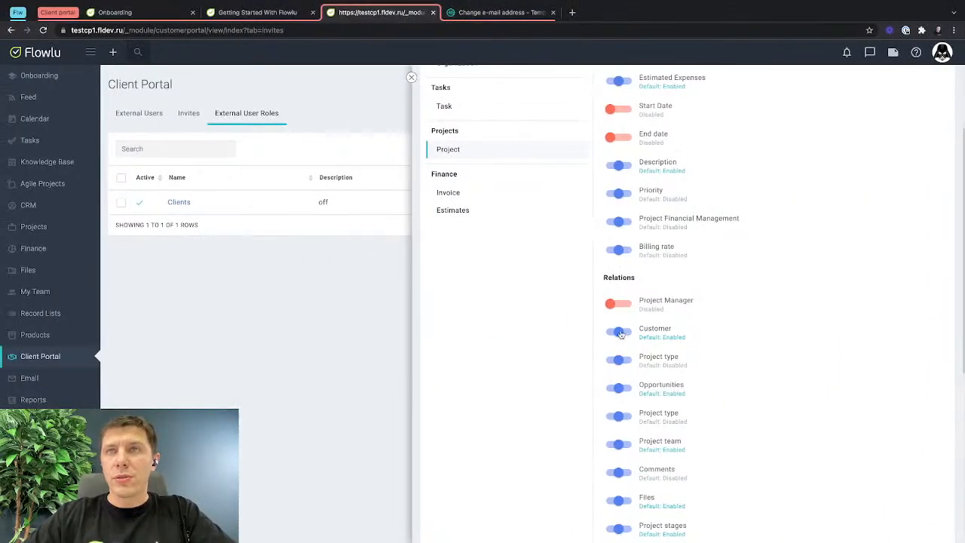
{"action": "left_click", "coordinate": [612, 332]}
Reload the client's project page to check the customer and project manager details, and return to the role's permissions.
{"action": "key", "text": "ctrl+Right"}
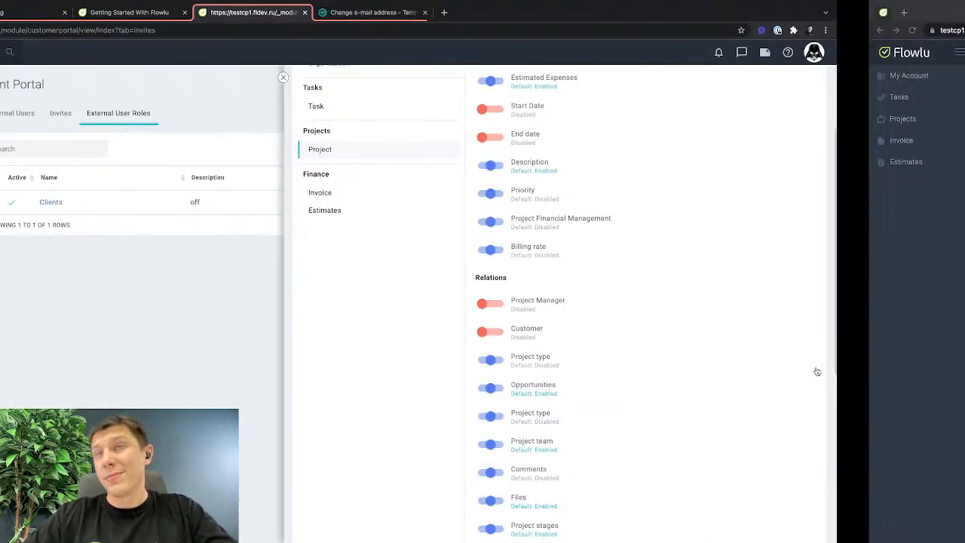
{"action": "key", "text": "super+r"}
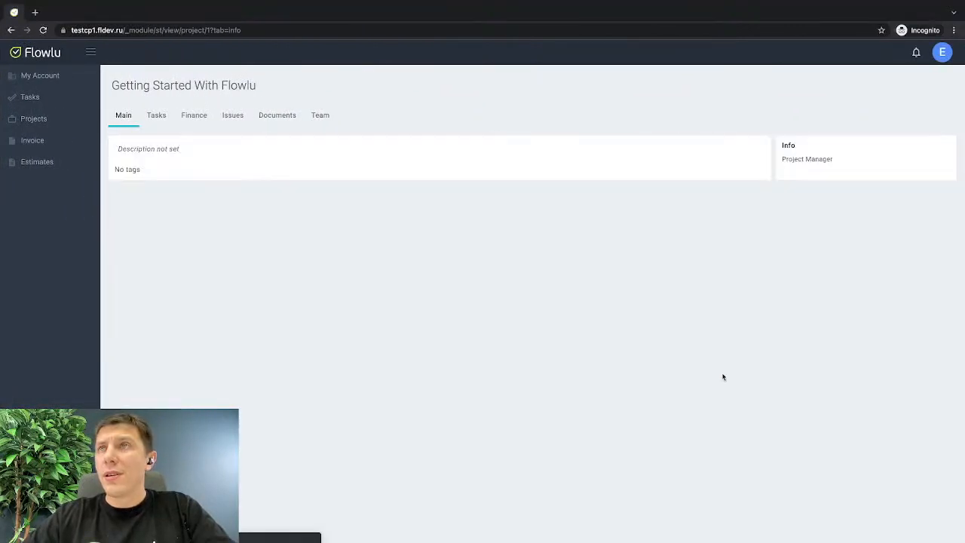
{"action": "key", "text": "ctrl+Left"}
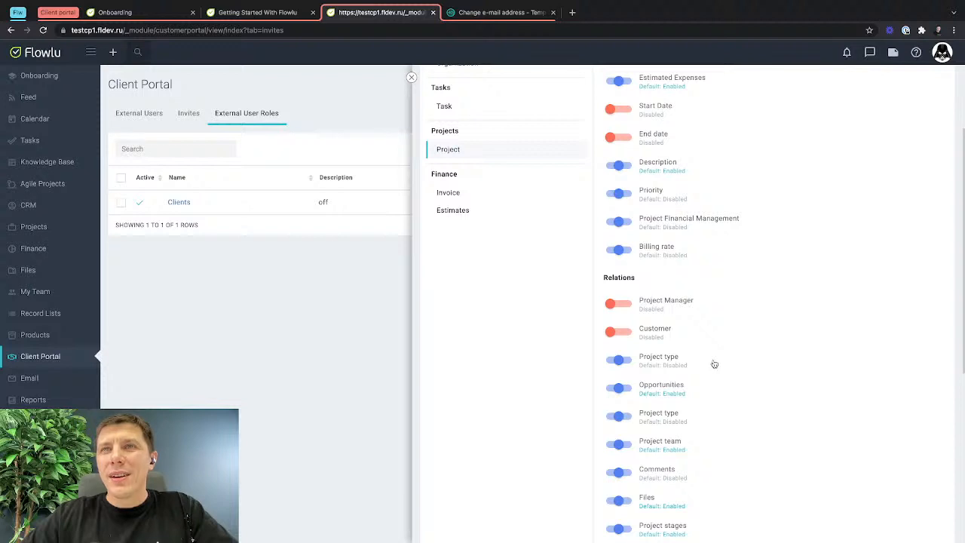
Disable the Opportunities relation for Project in the Clients role.
{"action": "left_click", "coordinate": [613, 389]}
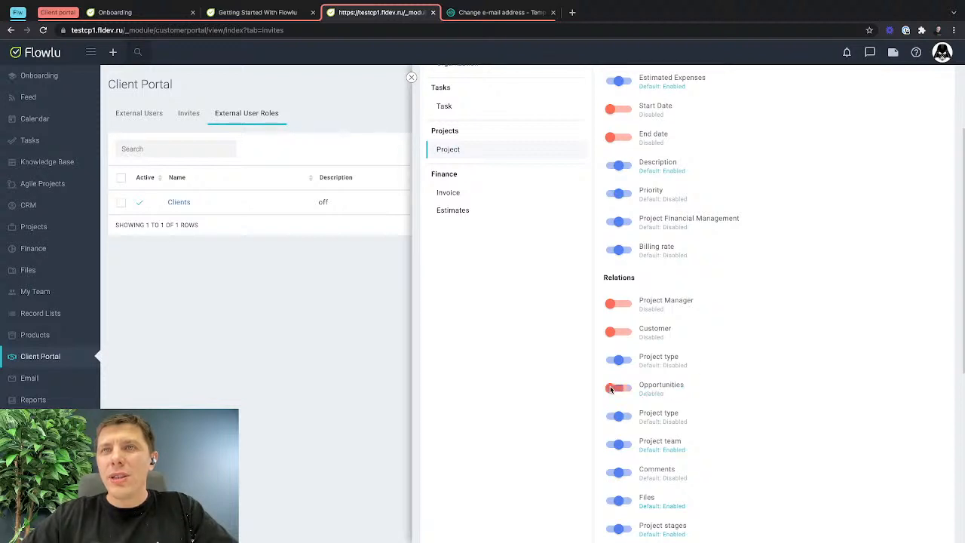
{"action": "scroll", "coordinate": [612, 411], "scroll_direction": "down", "scroll_amount": 1}
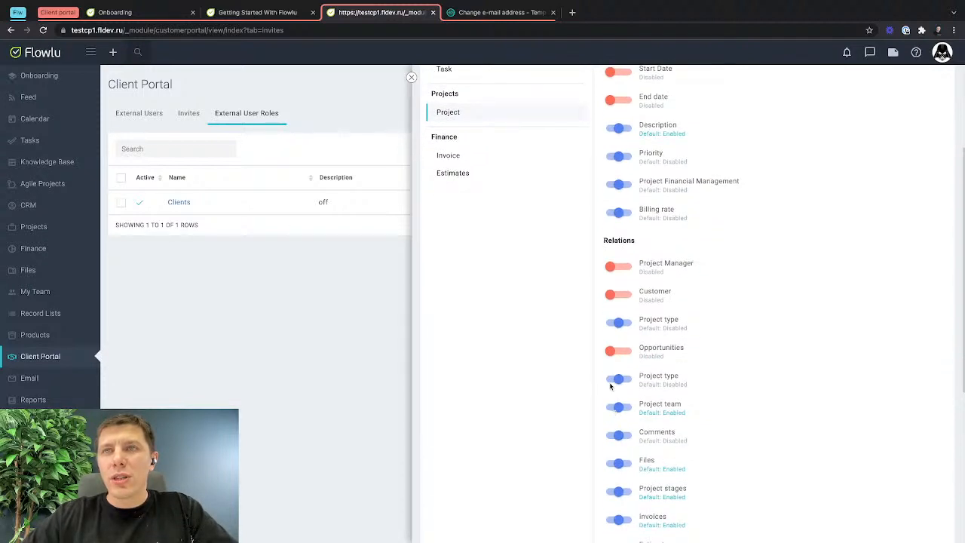
Try disabling the Project type relation below Opportunities, check the client's project page, and restore the relation's default setting.
{"action": "left_click", "coordinate": [613, 379]}
{"action": "key", "text": "ctrl+Right"}
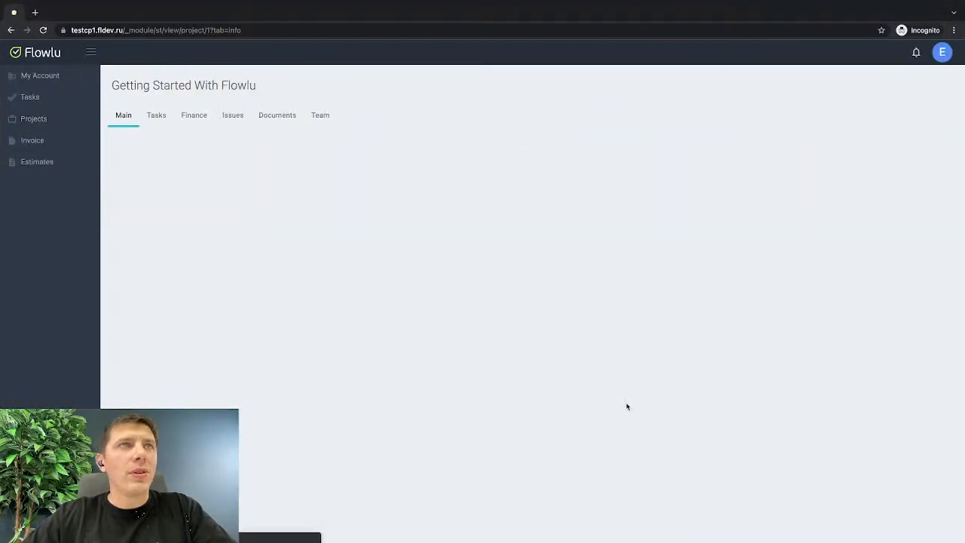
{"action": "key", "text": "ctrl+Left"}
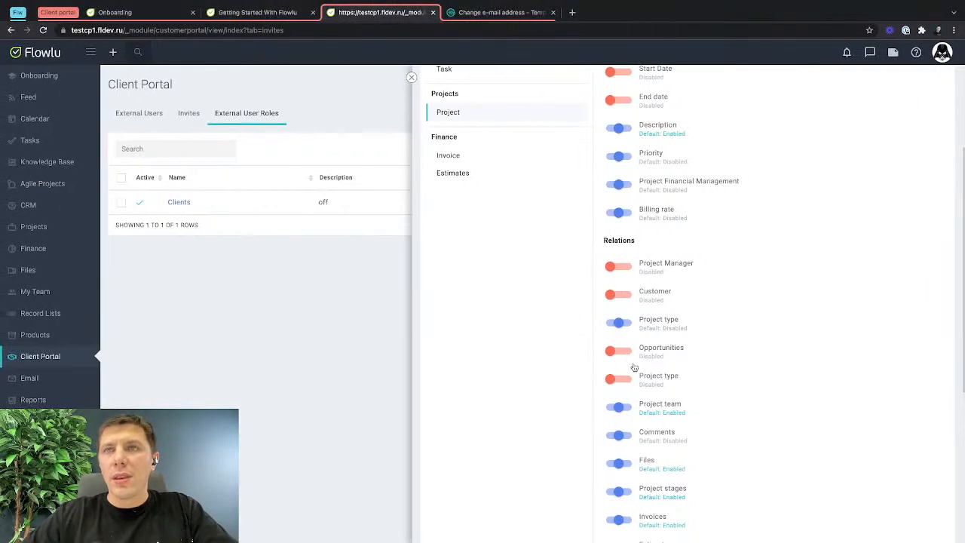
{"action": "left_click", "coordinate": [618, 379]}
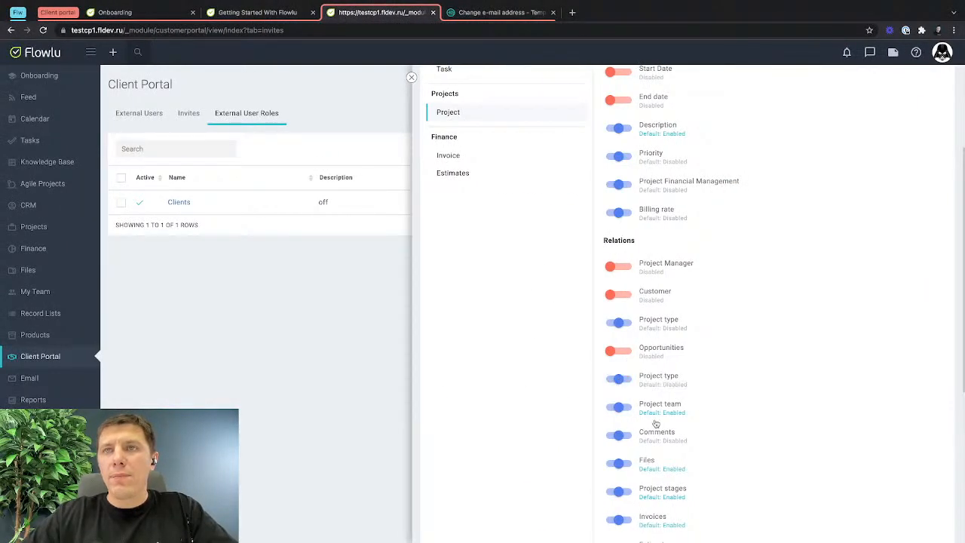
{"action": "scroll", "coordinate": [655, 423], "scroll_direction": "down", "scroll_amount": 1}
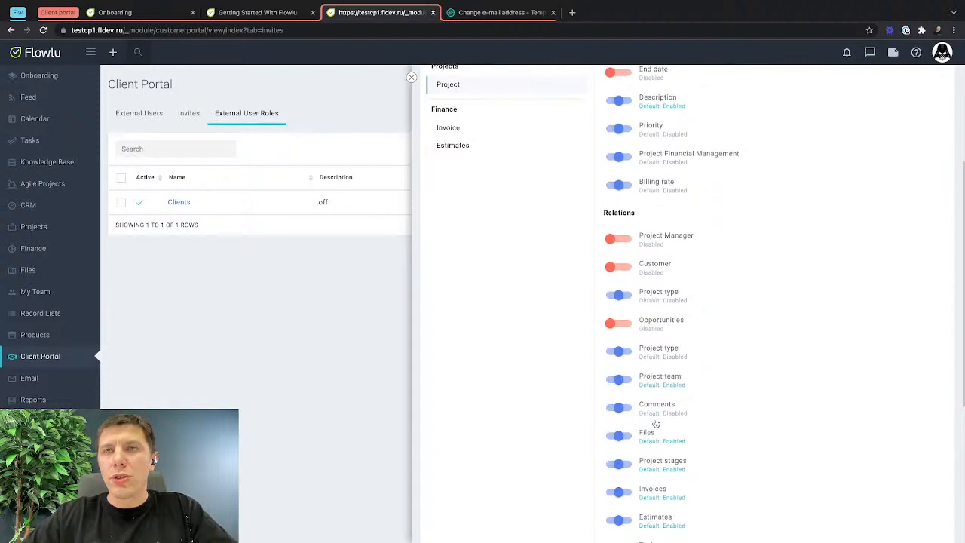
Disable the Project team relation and enable the Comments relation for Project, leaving the Create comment action at its default.
{"action": "left_click", "coordinate": [612, 384]}
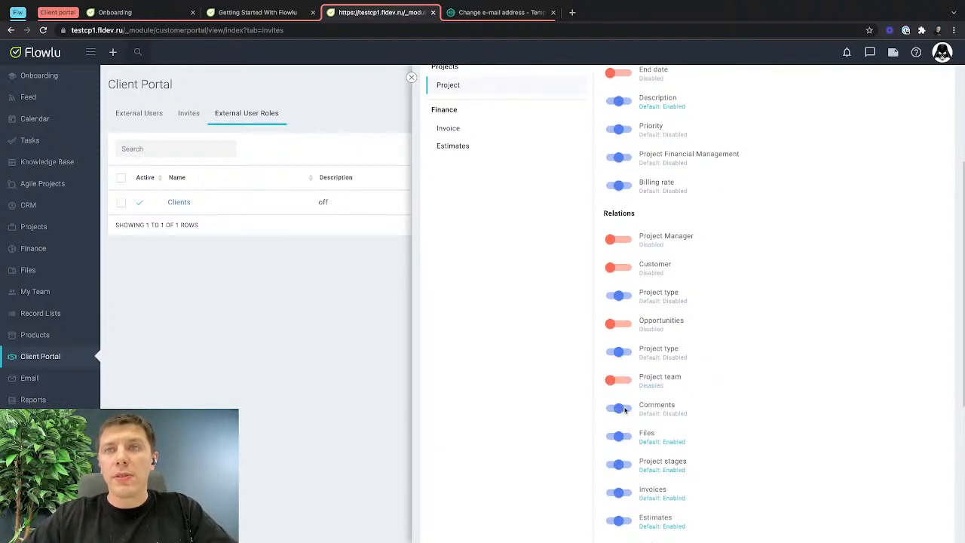
{"action": "left_click", "coordinate": [620, 407]}
{"action": "scroll", "coordinate": [622, 429], "scroll_direction": "down", "scroll_amount": 5}
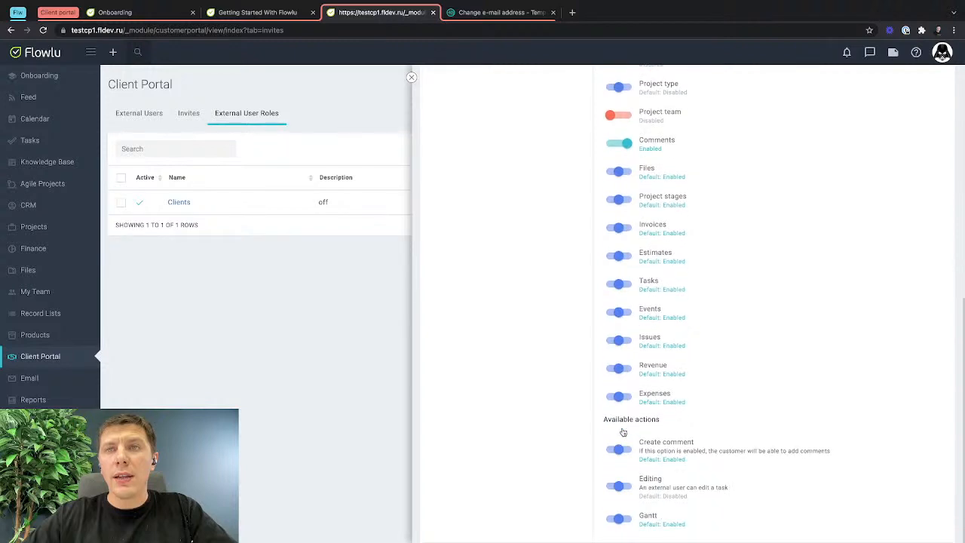
{"action": "left_click", "coordinate": [621, 449]}
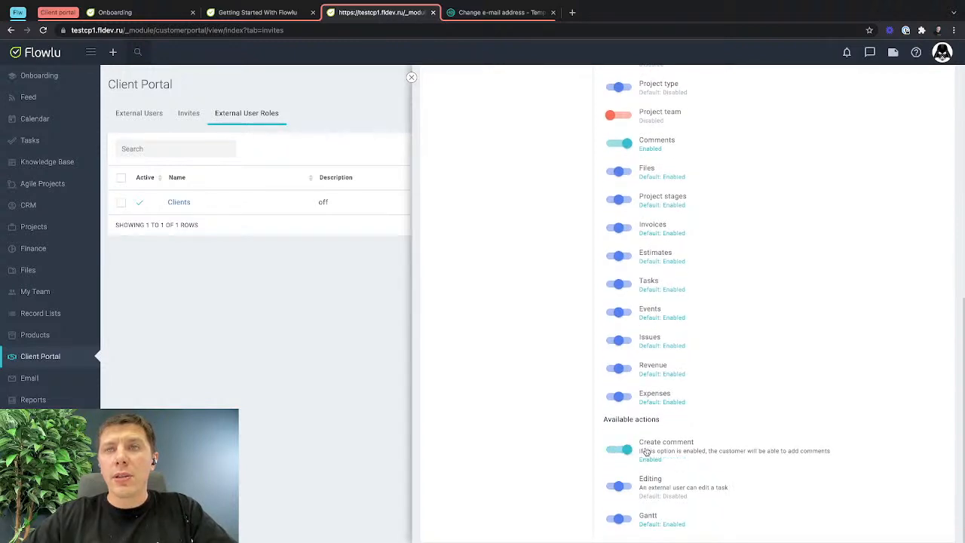
{"action": "left_click", "coordinate": [618, 449]}
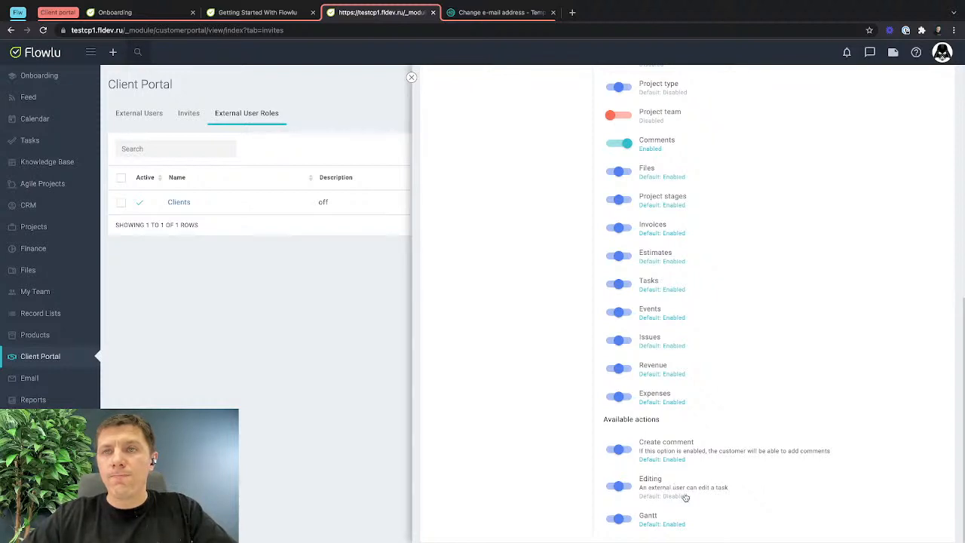
Check the task list on the client's reloaded project page and enable the Tasks relation for Project in the Clients role.
{"action": "key", "text": "ctrl+Right"}
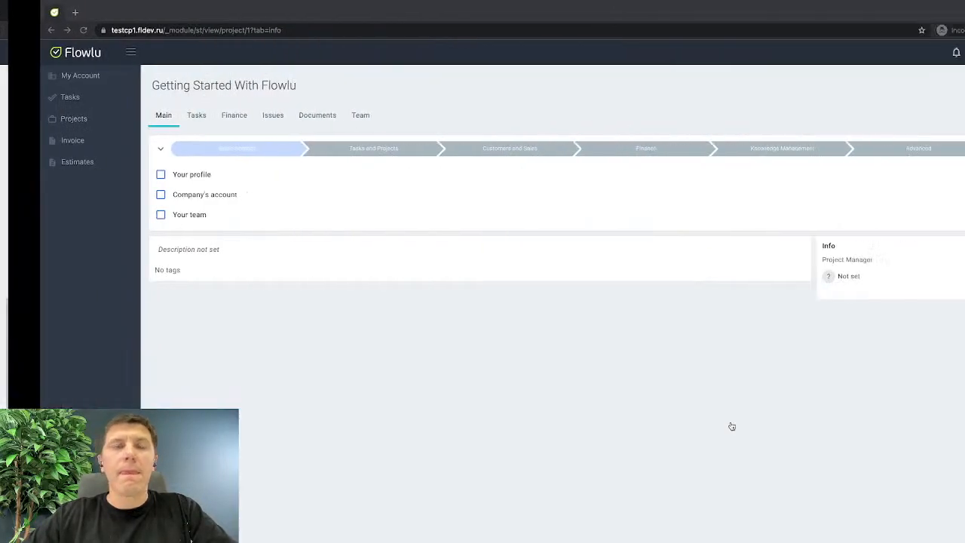
{"action": "key", "text": "super+r"}
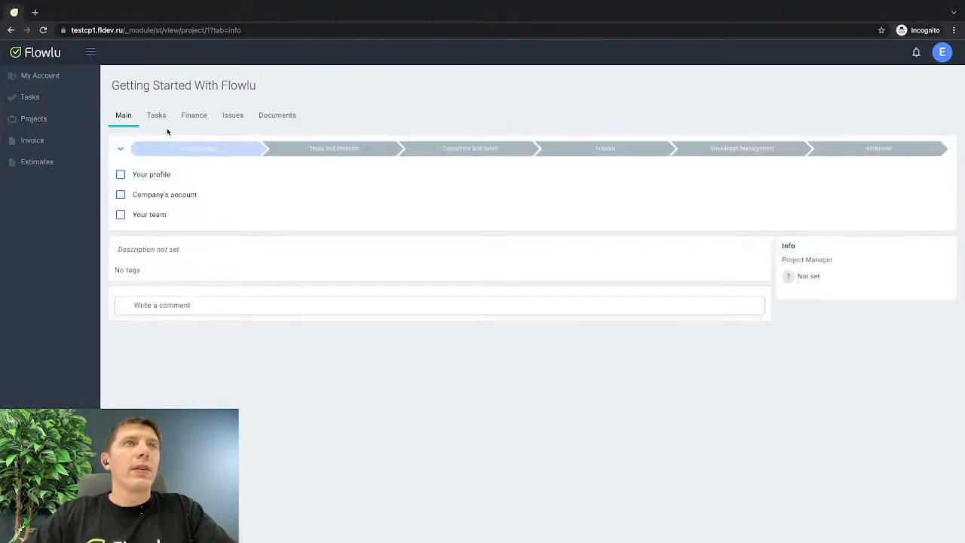
{"action": "left_click", "coordinate": [159, 119]}
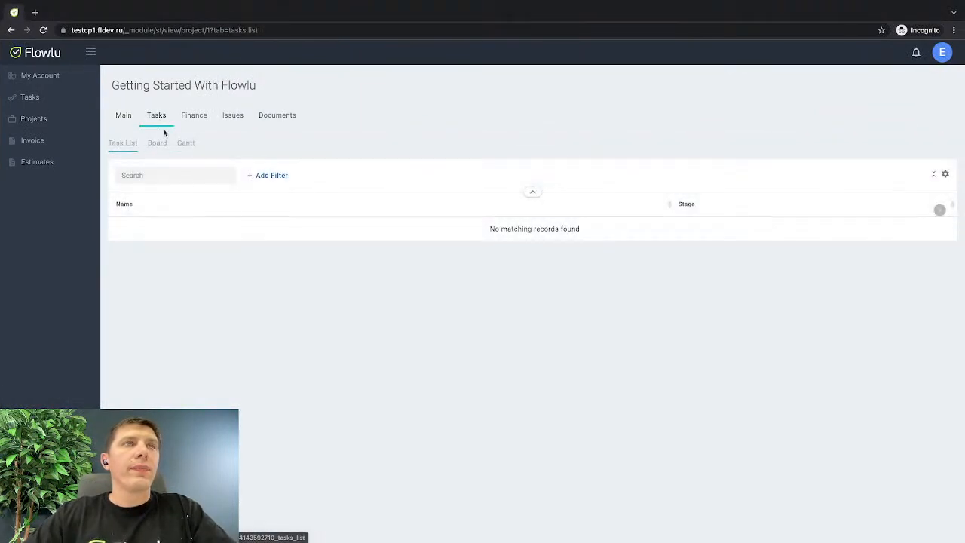
{"action": "key", "text": "ctrl+Left"}
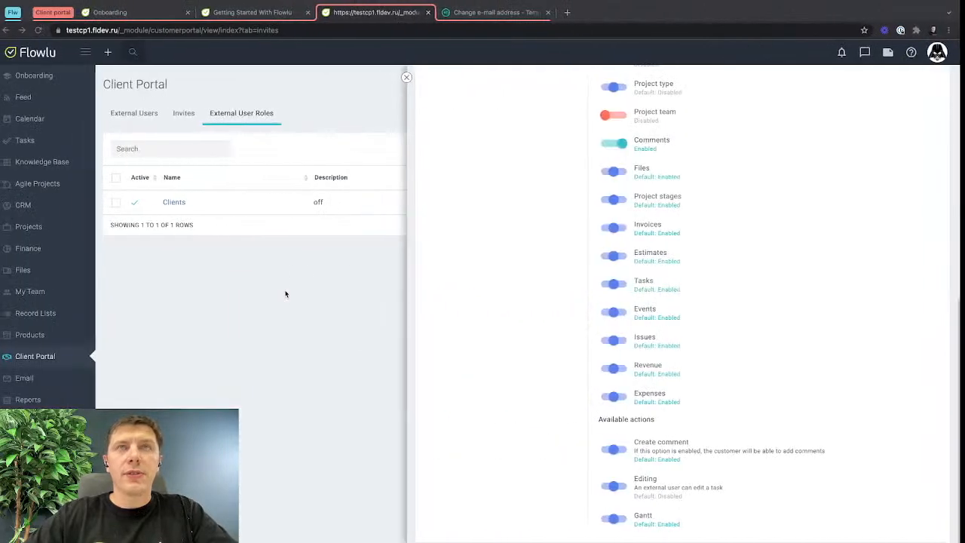
{"action": "left_click", "coordinate": [620, 284]}
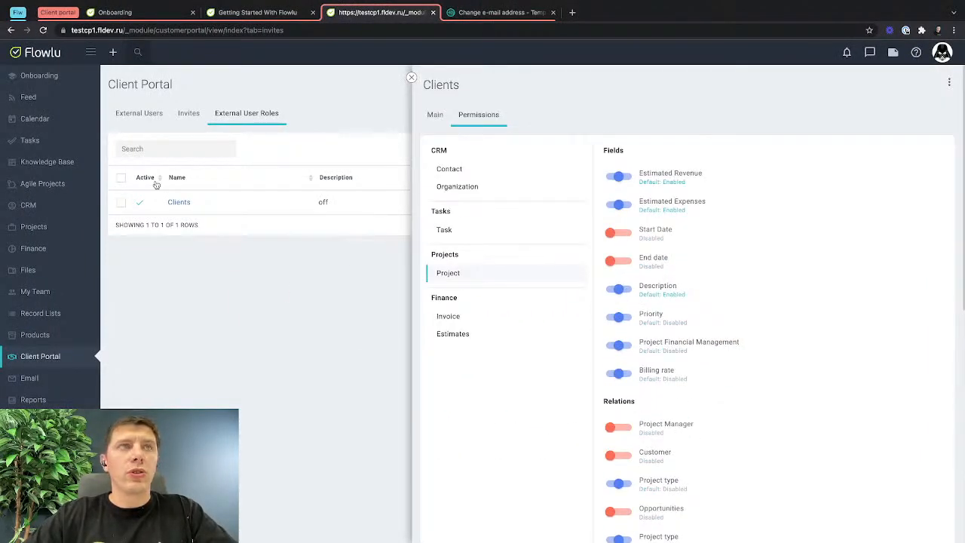
Examine the task board of the Getting Started With Flowlu project in the internal account and return to the Clients role's permissions.
{"action": "left_click", "coordinate": [247, 15]}
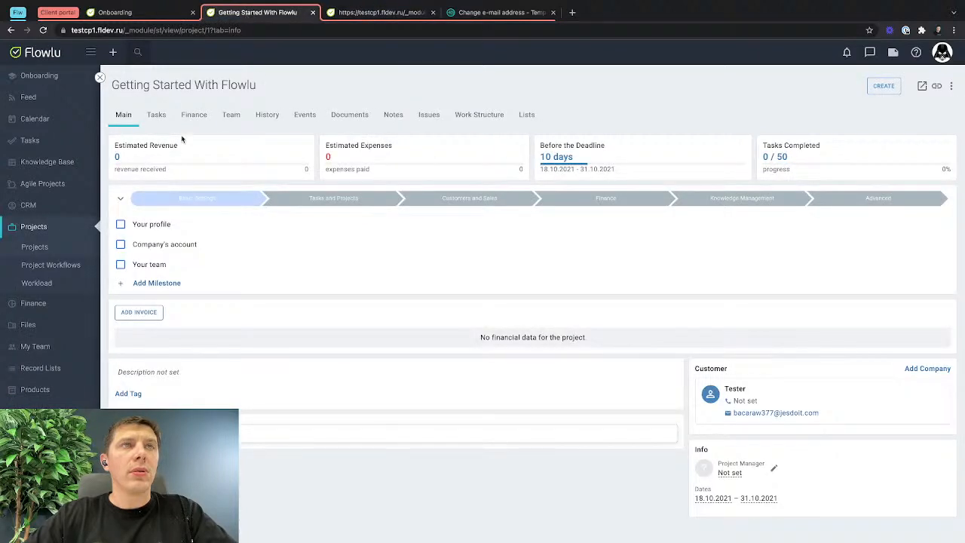
{"action": "left_click", "coordinate": [156, 115]}
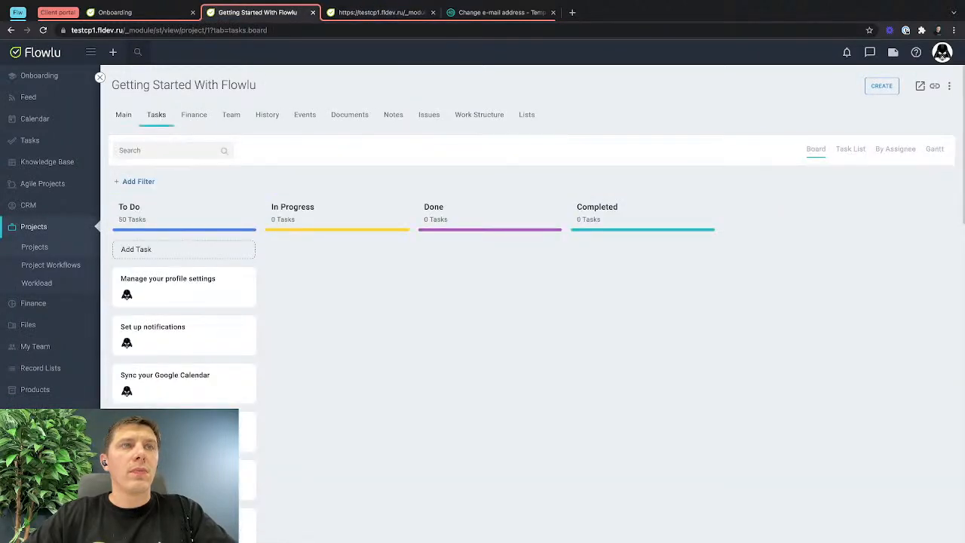
{"action": "scroll", "coordinate": [483, 316], "scroll_direction": "down", "scroll_amount": 8}
{"action": "scroll", "coordinate": [482, 317], "scroll_direction": "up", "scroll_amount": 8}
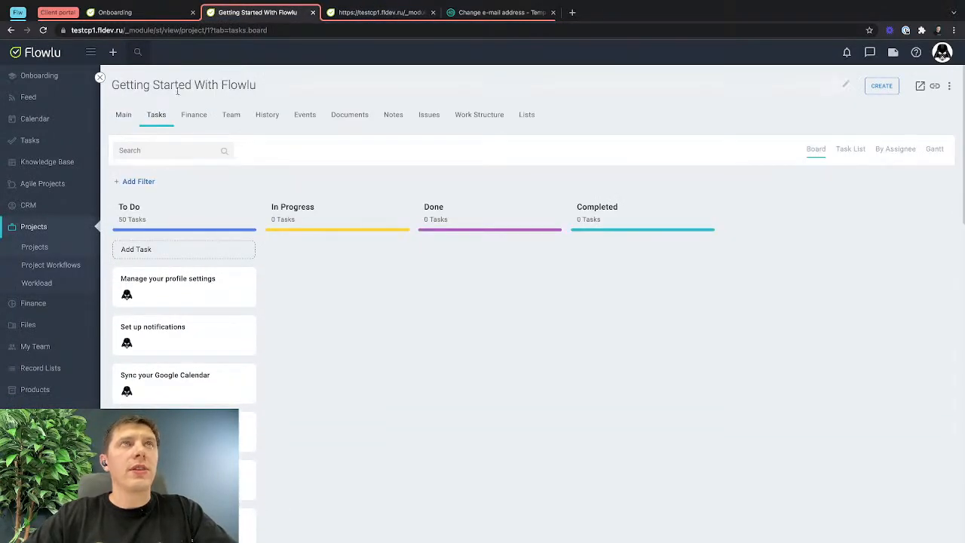
{"action": "left_click", "coordinate": [123, 114]}
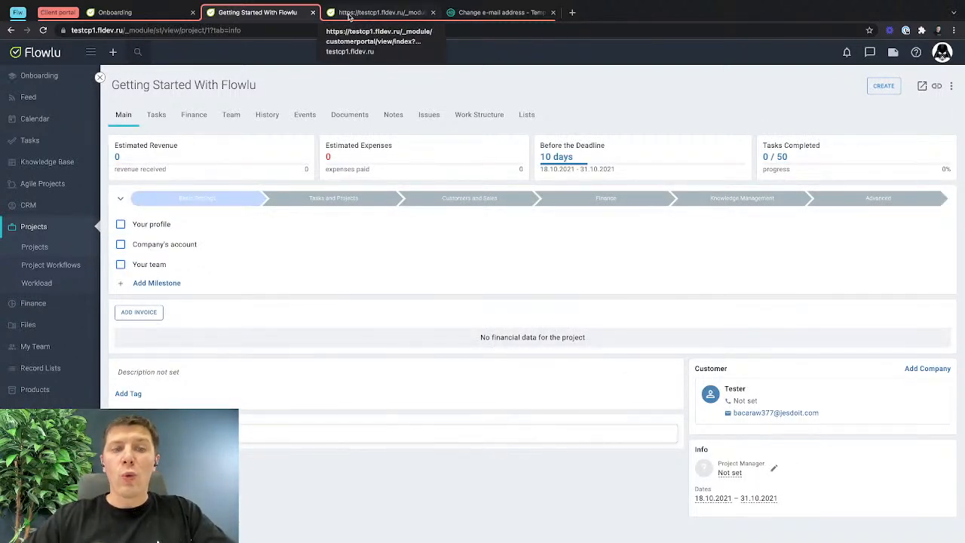
{"action": "left_click", "coordinate": [378, 13]}
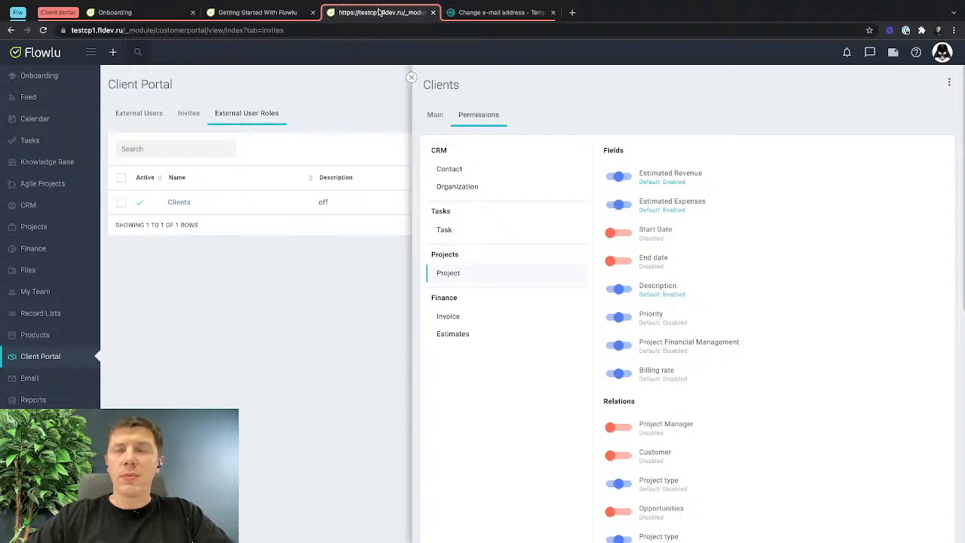
Review the Task permissions and the Project fields and relations in the Clients role.
{"action": "left_click", "coordinate": [453, 234]}
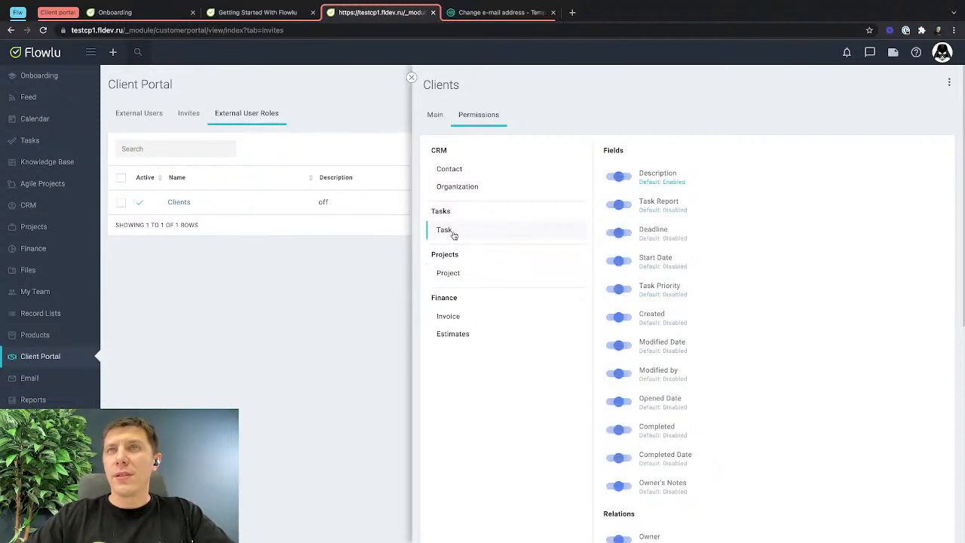
{"action": "left_click", "coordinate": [449, 273]}
{"action": "scroll", "coordinate": [661, 368], "scroll_direction": "down", "scroll_amount": 1}
{"action": "scroll", "coordinate": [661, 369], "scroll_direction": "down", "scroll_amount": 4}
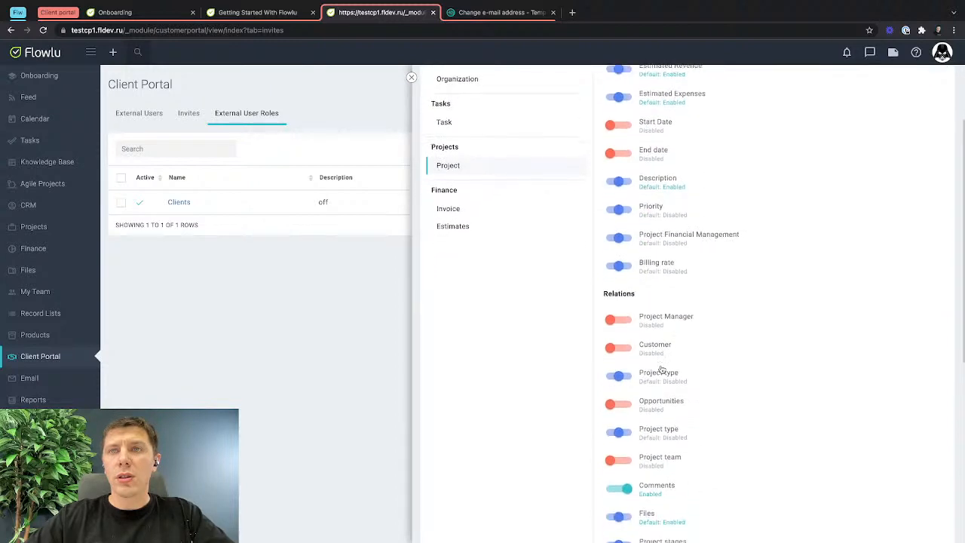
{"action": "scroll", "coordinate": [661, 369], "scroll_direction": "down", "scroll_amount": 1}
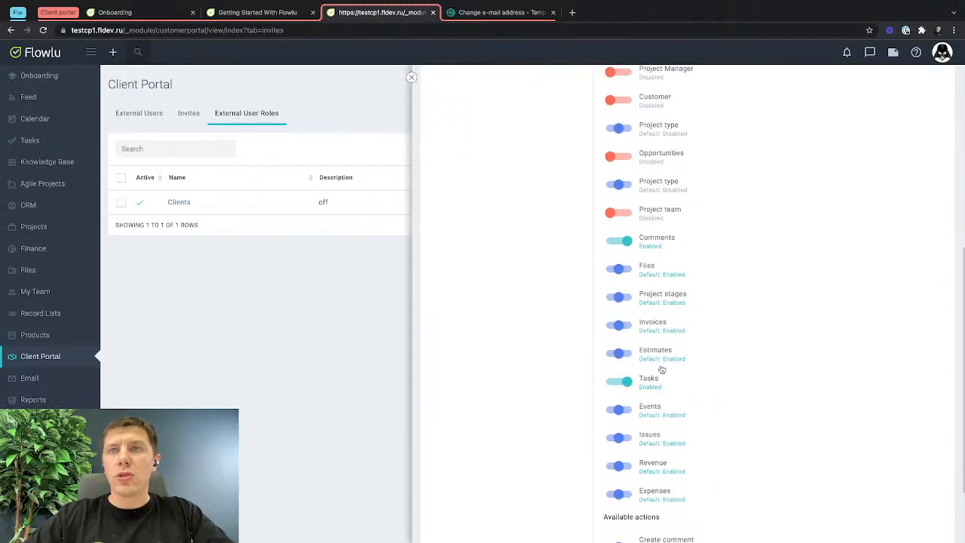
{"action": "scroll", "coordinate": [627, 382], "scroll_direction": "up", "scroll_amount": 3}
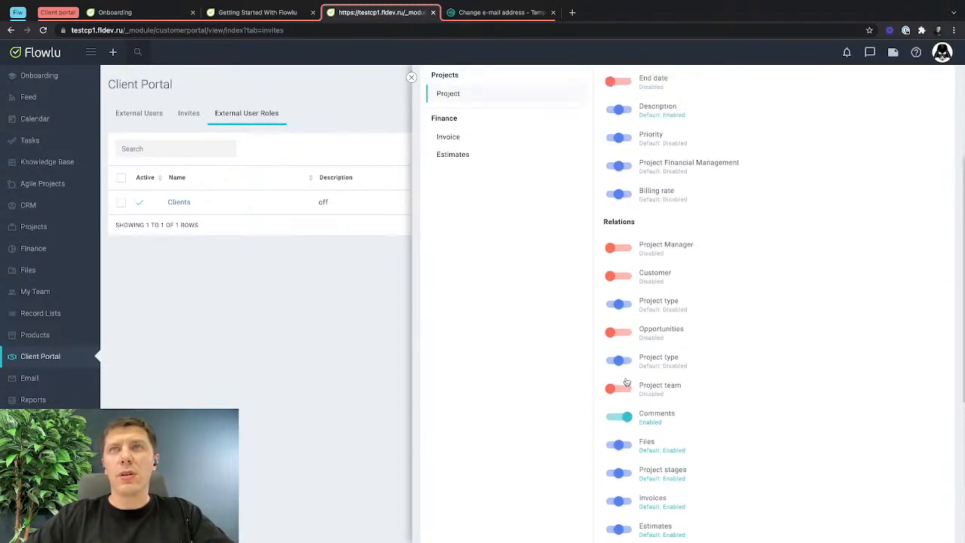
{"action": "scroll", "coordinate": [626, 382], "scroll_direction": "up", "scroll_amount": 2}
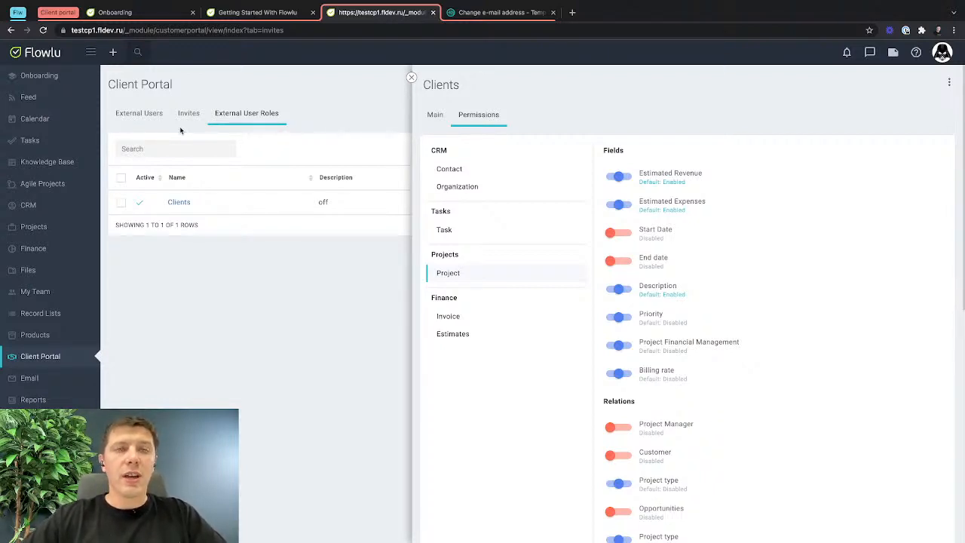
Create a task titled "DO it for me" assigned to the external user.
{"action": "left_click", "coordinate": [113, 53]}
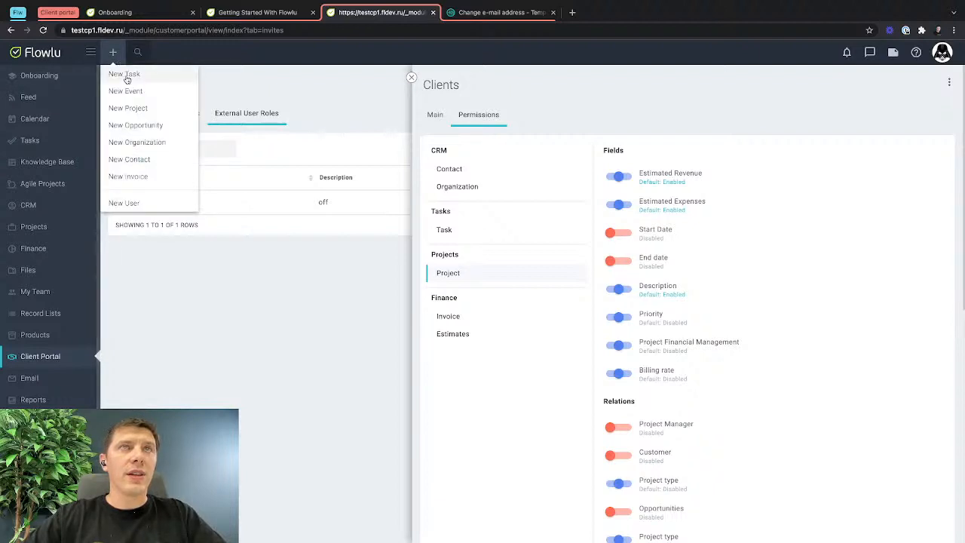
{"action": "left_click", "coordinate": [125, 74]}
{"action": "left_click", "coordinate": [555, 343]}
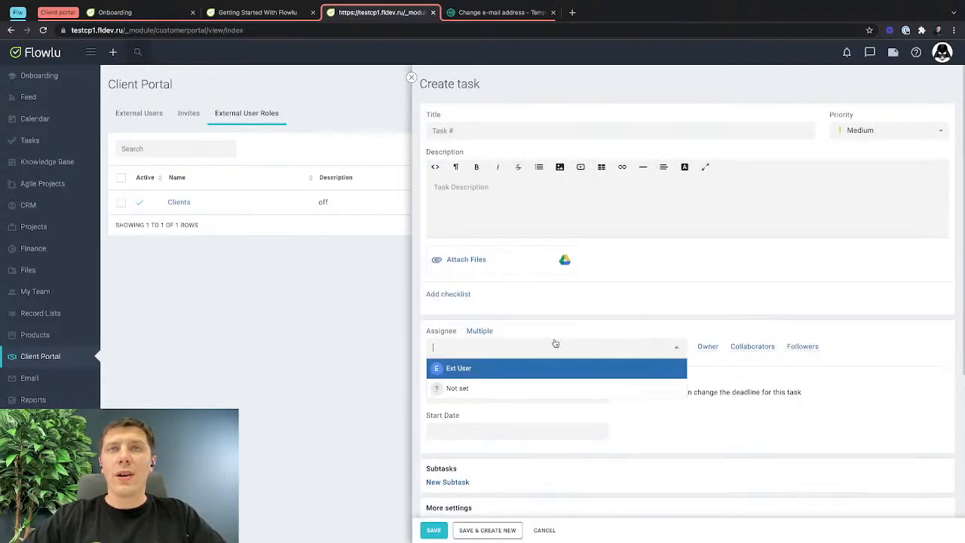
{"action": "left_click", "coordinate": [438, 368]}
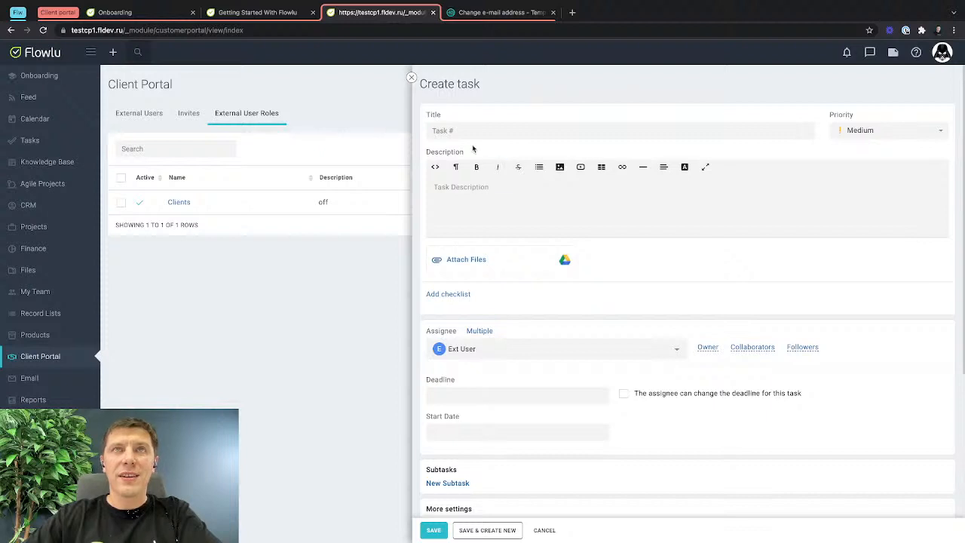
{"action": "type", "text": "DO"}
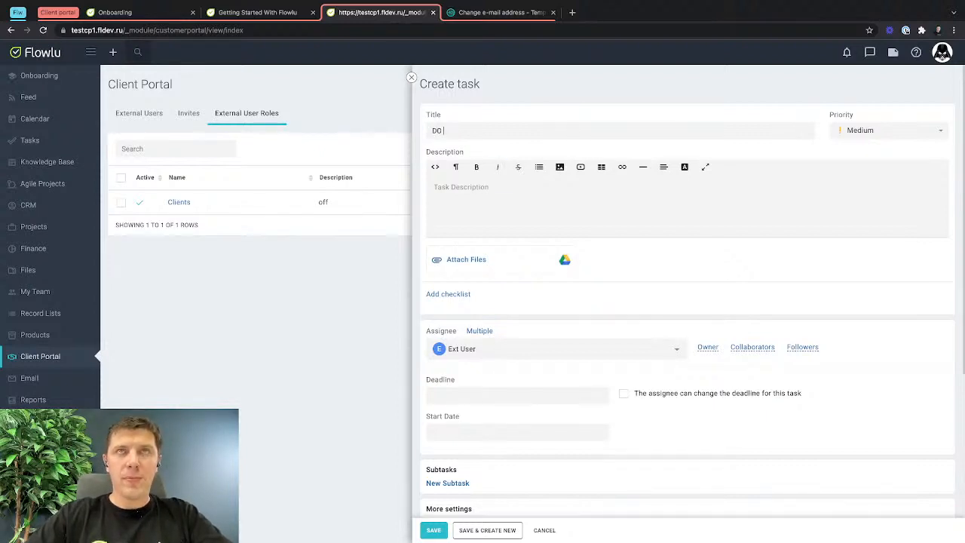
{"action": "type", "text": " it for me"}
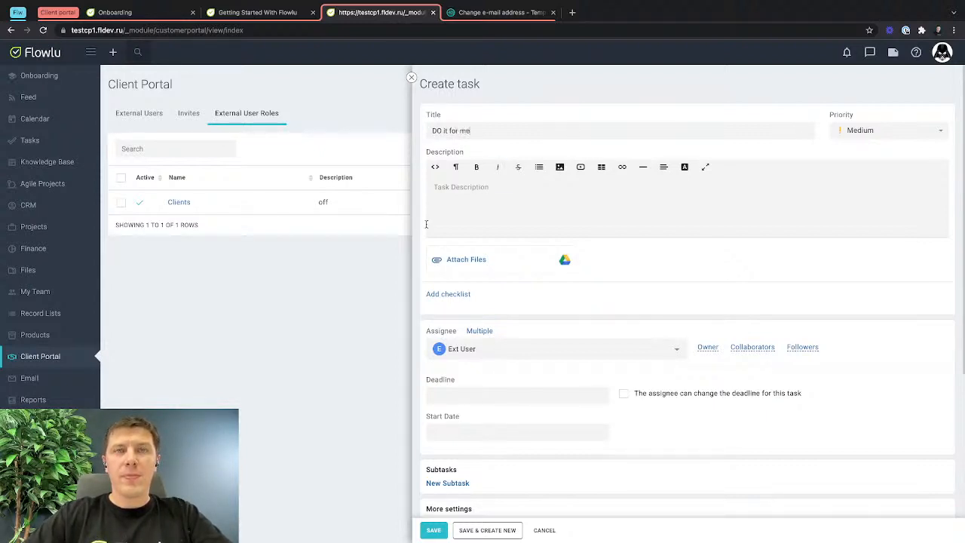
{"action": "key", "text": "Return"}
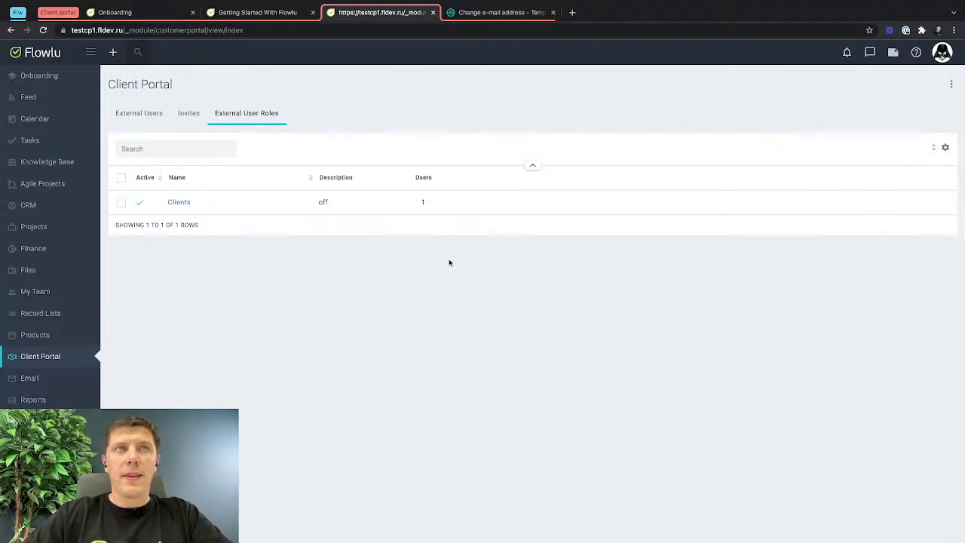
View the client's tasks as a Kanban board in the portal and open the "DO it for me" task.
{"action": "key", "text": "ctrl+Right"}
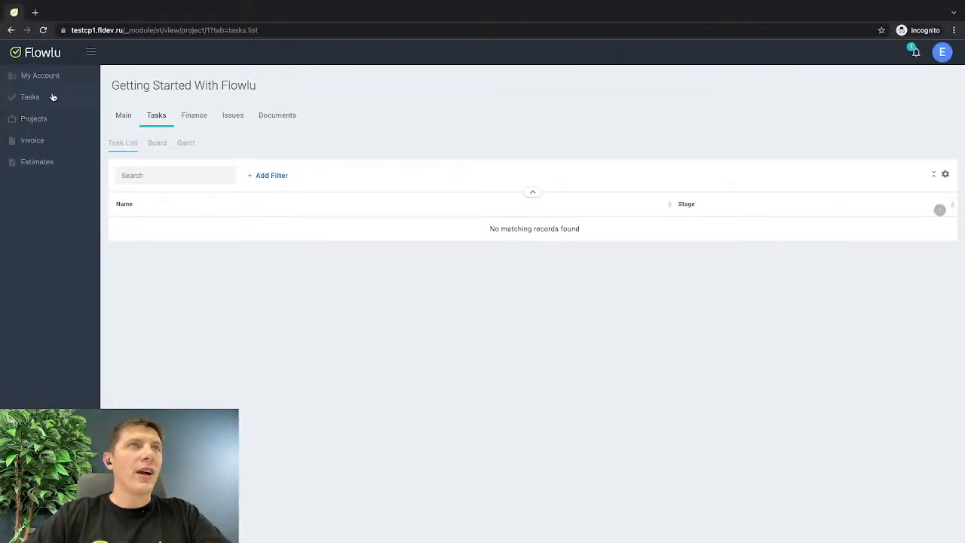
{"action": "left_click", "coordinate": [54, 97]}
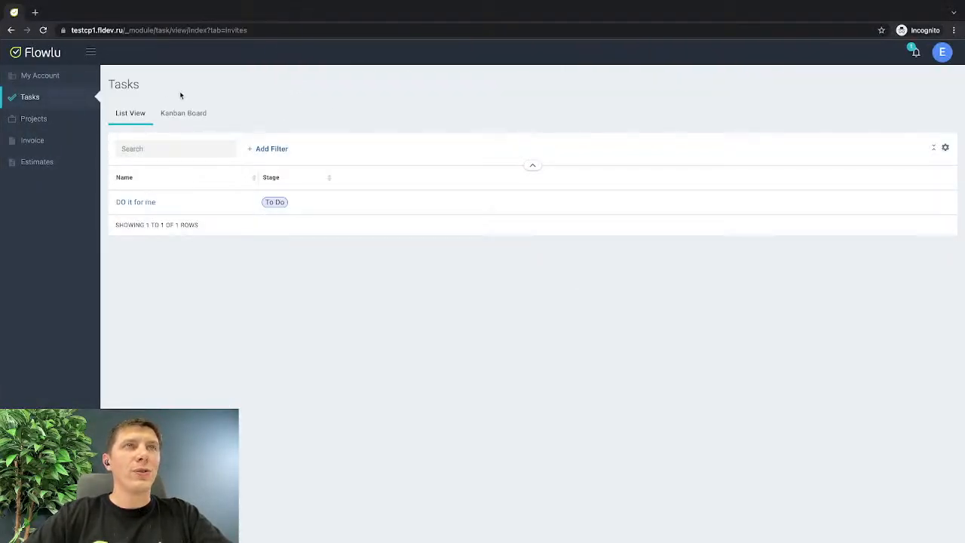
{"action": "left_click", "coordinate": [183, 113]}
{"action": "mouse_move", "coordinate": [173, 184]}
{"action": "left_mouse_down"}
{"action": "mouse_move", "coordinate": [638, 173]}
{"action": "mouse_move", "coordinate": [173, 186]}
{"action": "left_mouse_up"}
{"action": "left_click", "coordinate": [150, 183]}
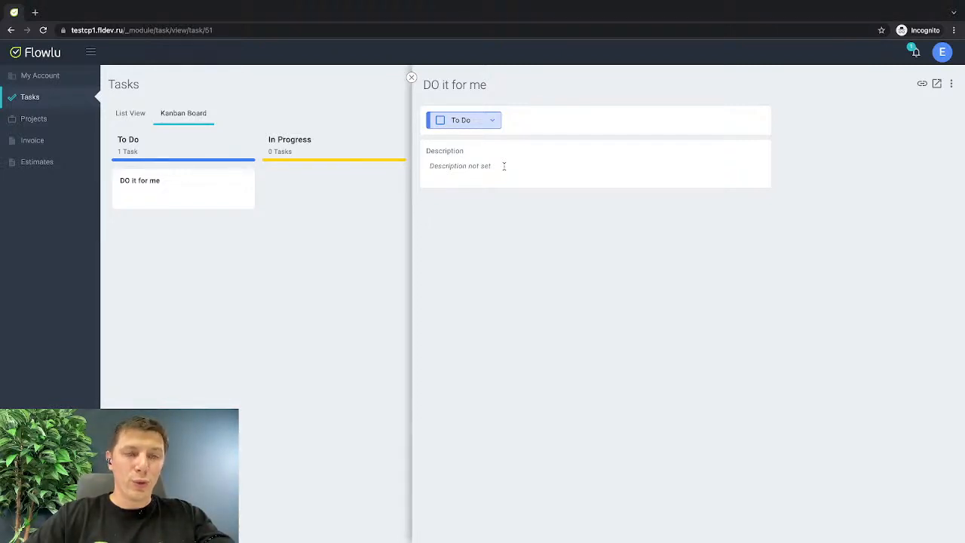
In the internal account, enable the Deadline, Start Date and Task Priority fields in the Clients role's Task permissions.
{"action": "key", "text": "ctrl+Left"}
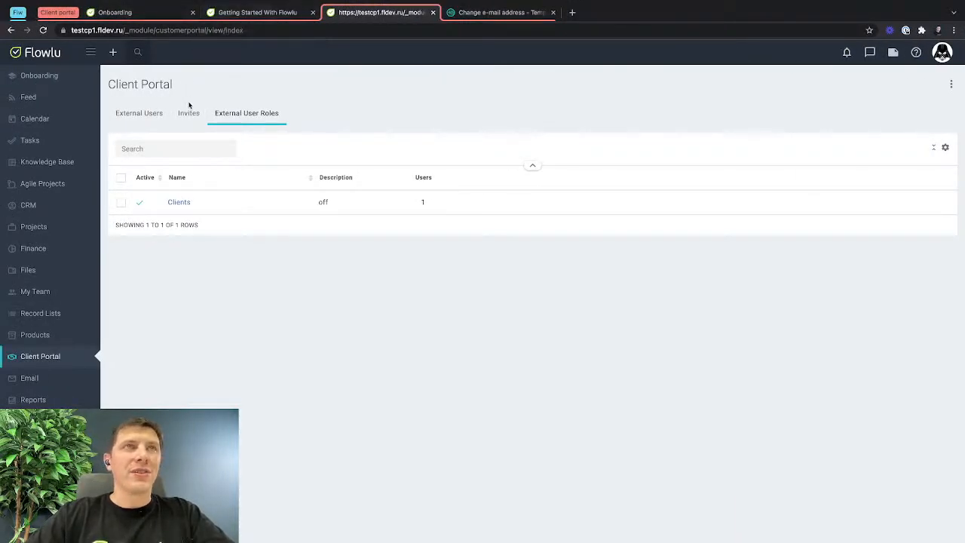
{"action": "left_click", "coordinate": [178, 203]}
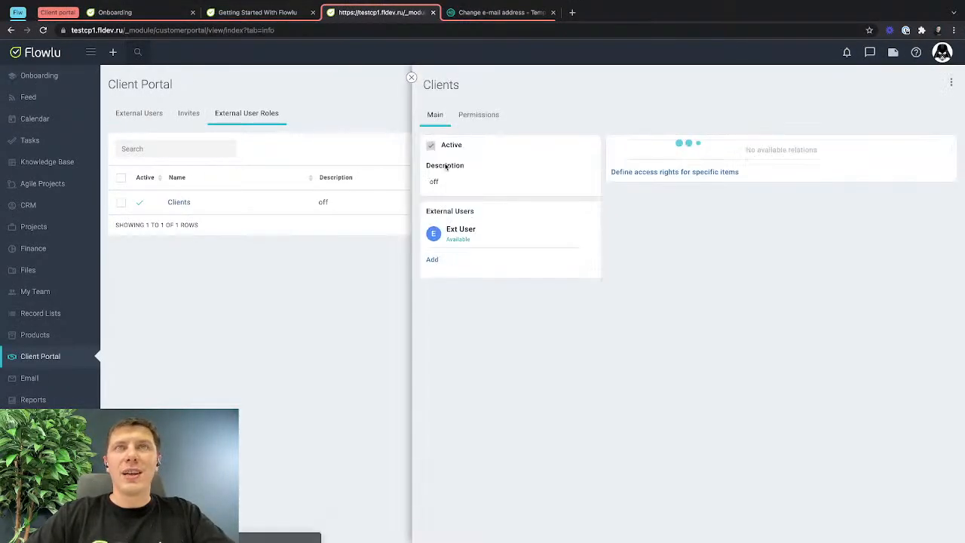
{"action": "left_click", "coordinate": [477, 117]}
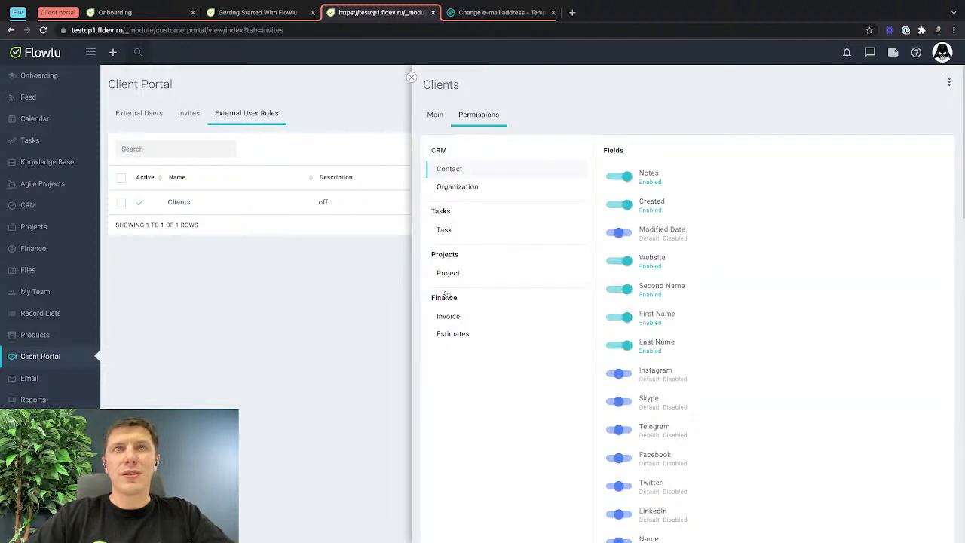
{"action": "left_click", "coordinate": [444, 230]}
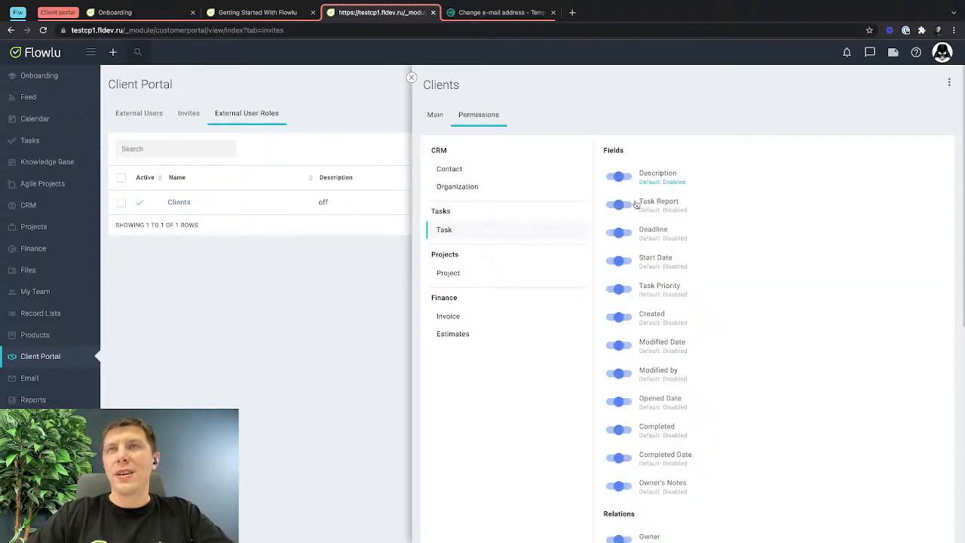
{"action": "left_click", "coordinate": [625, 233]}
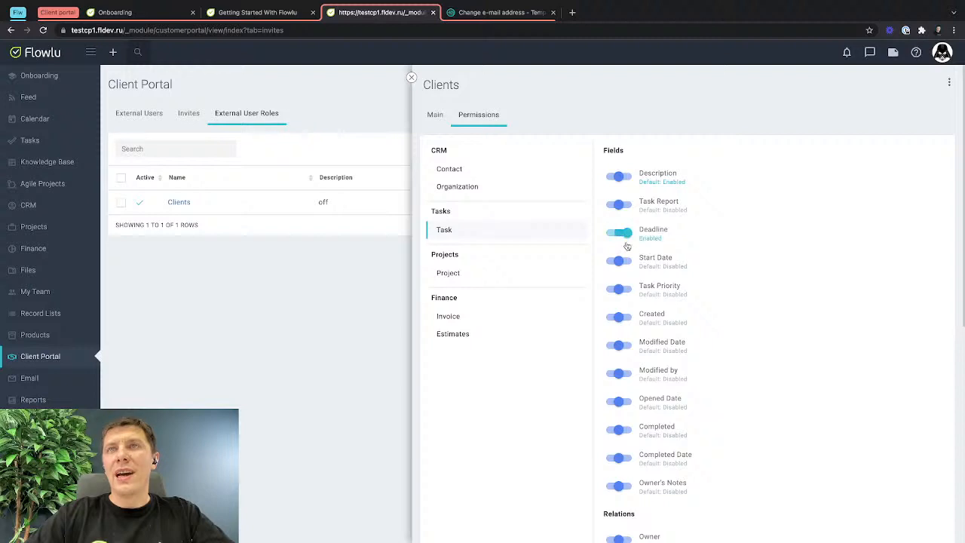
{"action": "left_click", "coordinate": [627, 261]}
{"action": "left_click", "coordinate": [627, 290]}
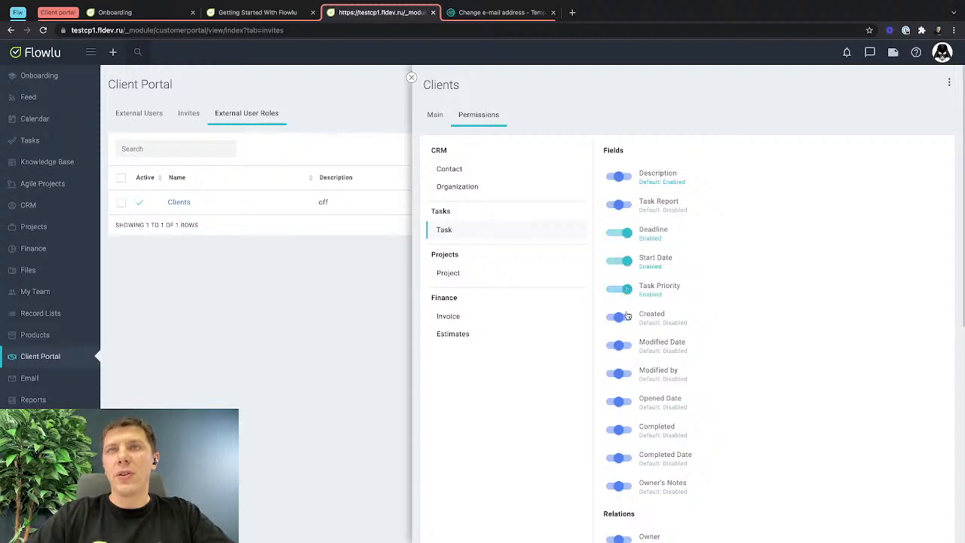
Enable the Created, Modified Date and Completed Date task fields for the Clients role, leaving Completed at its default.
{"action": "scroll", "coordinate": [627, 317], "scroll_direction": "down", "scroll_amount": 1}
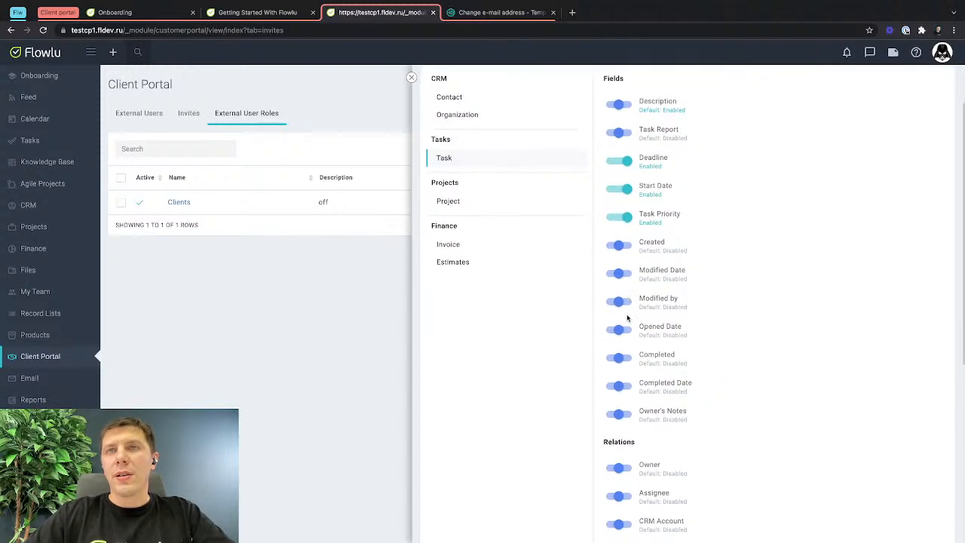
{"action": "left_click", "coordinate": [628, 244]}
{"action": "left_click", "coordinate": [624, 271]}
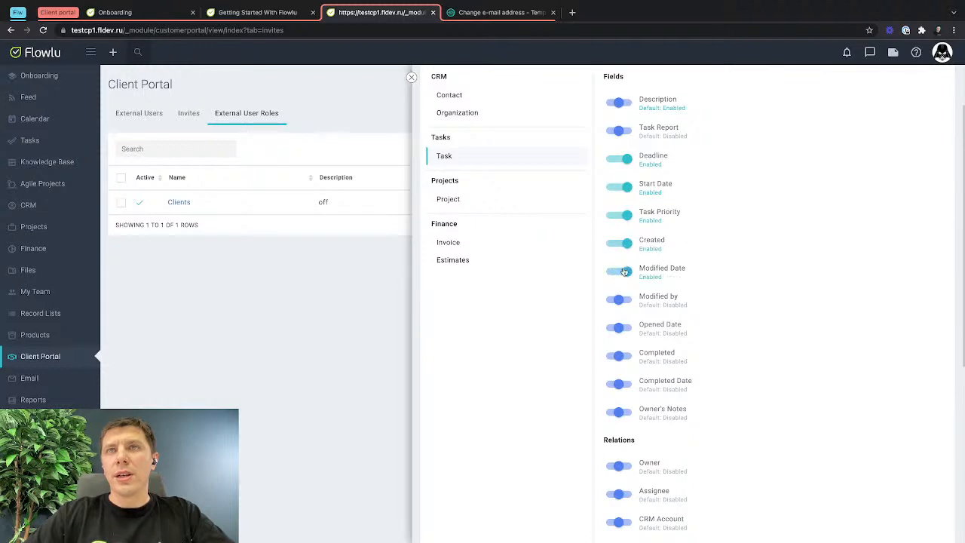
{"action": "scroll", "coordinate": [622, 331], "scroll_direction": "down", "scroll_amount": 2}
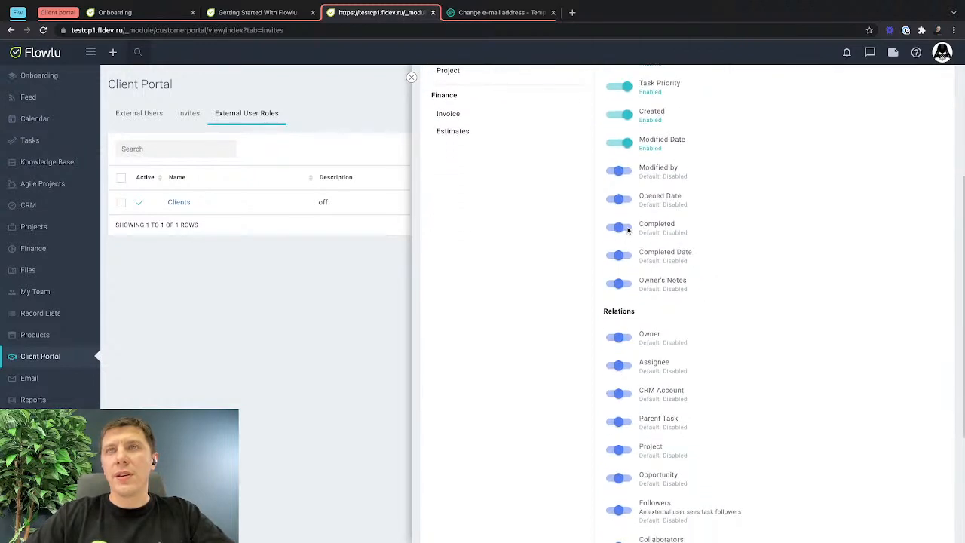
{"action": "left_click", "coordinate": [626, 228]}
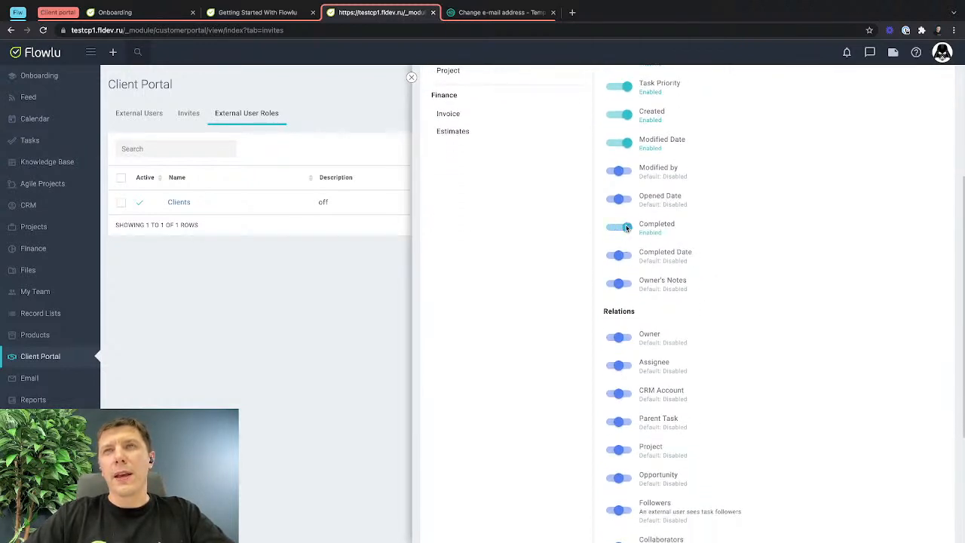
{"action": "left_click", "coordinate": [620, 229]}
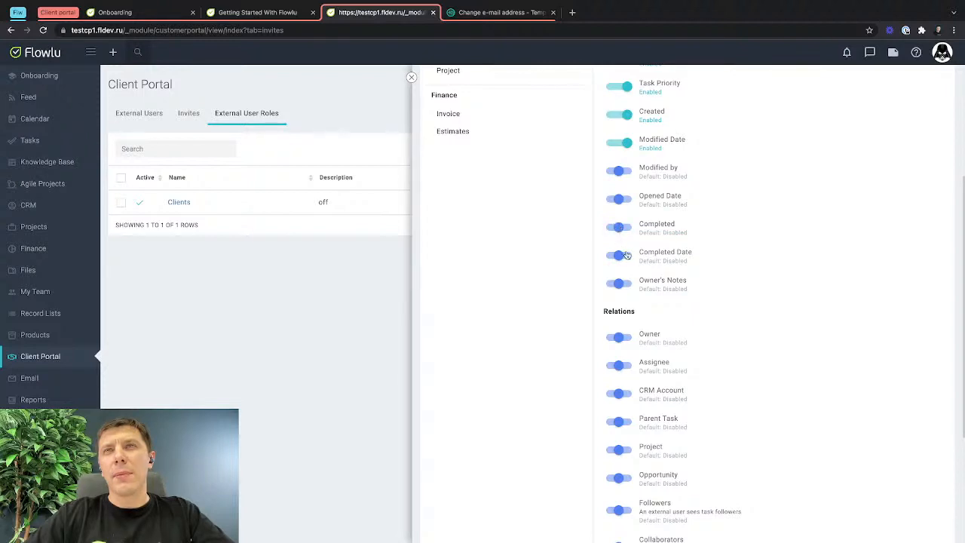
{"action": "left_click", "coordinate": [625, 258]}
Enable the Owner, Assignee and Project relations in the Clients role's Task permissions.
{"action": "scroll", "coordinate": [630, 294], "scroll_direction": "down", "scroll_amount": 3}
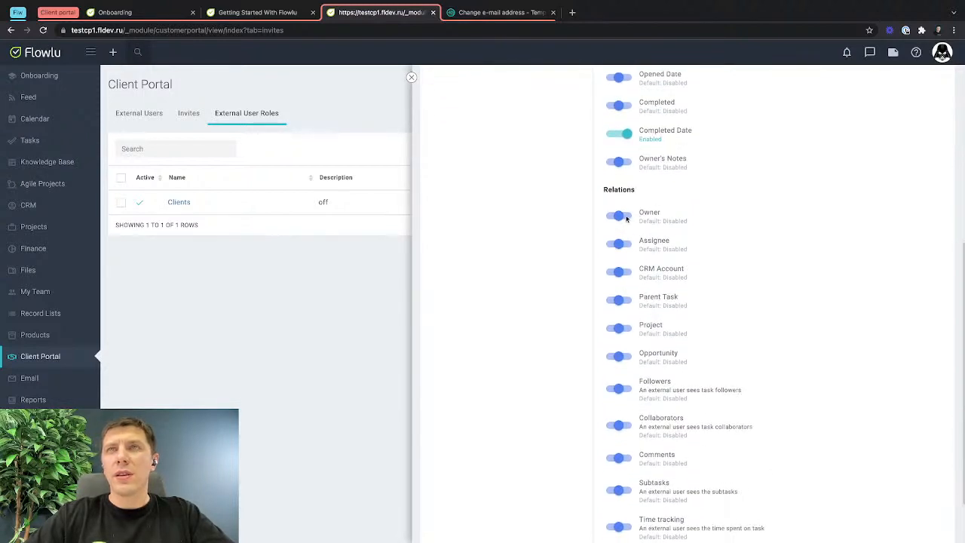
{"action": "left_click", "coordinate": [626, 216]}
{"action": "left_click", "coordinate": [625, 243]}
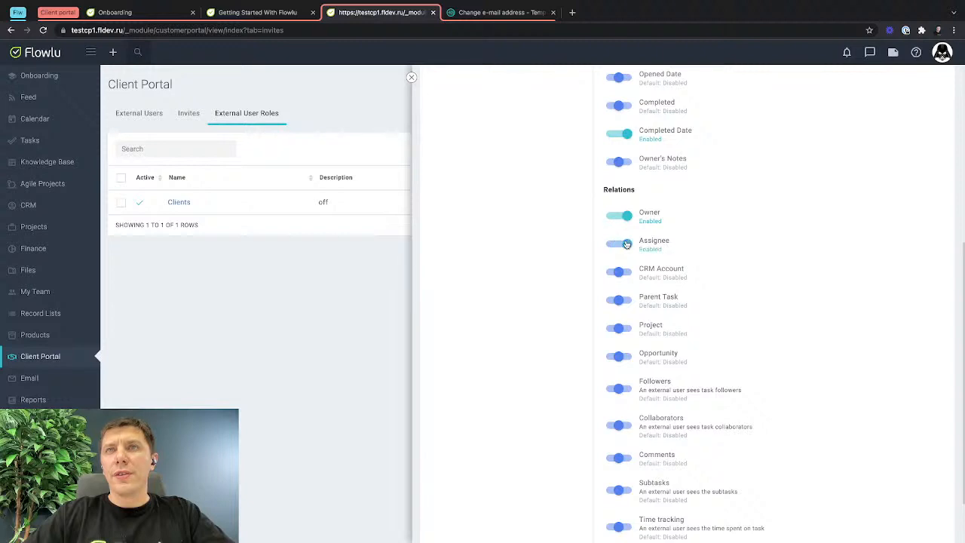
{"action": "scroll", "coordinate": [628, 276], "scroll_direction": "down", "scroll_amount": 1}
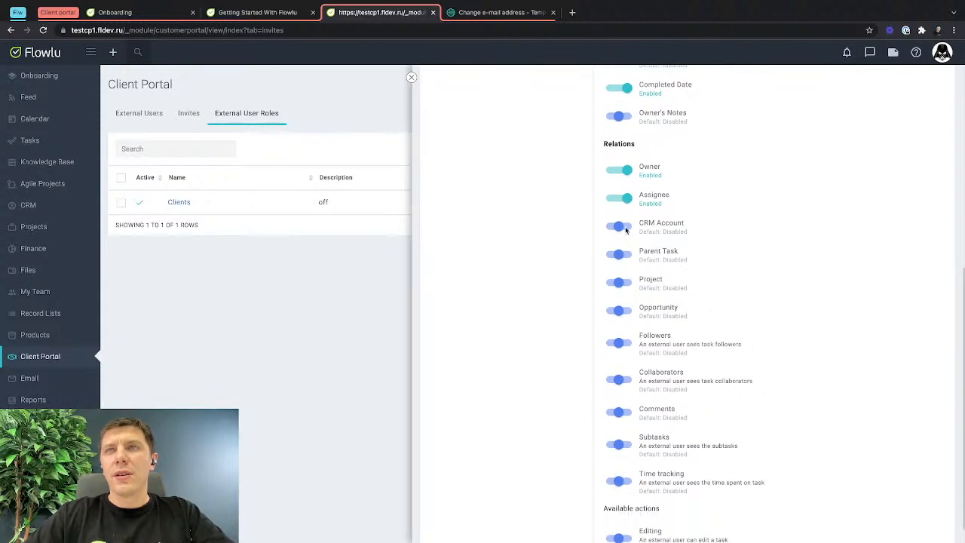
{"action": "left_click", "coordinate": [629, 286]}
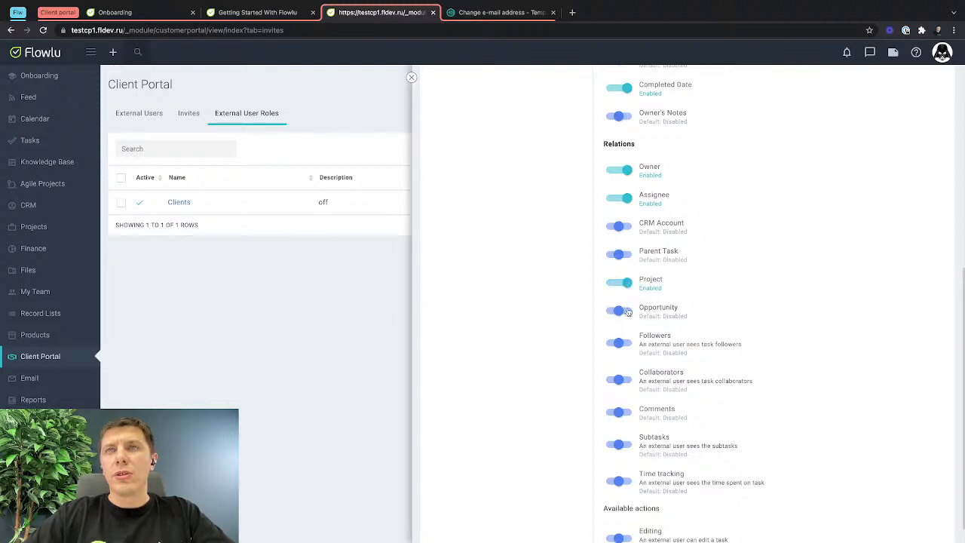
Enable the Followers, Collaborators and Comments task relations and the Create comment action for the Clients role.
{"action": "scroll", "coordinate": [627, 315], "scroll_direction": "down", "scroll_amount": 1}
{"action": "left_click", "coordinate": [626, 318]}
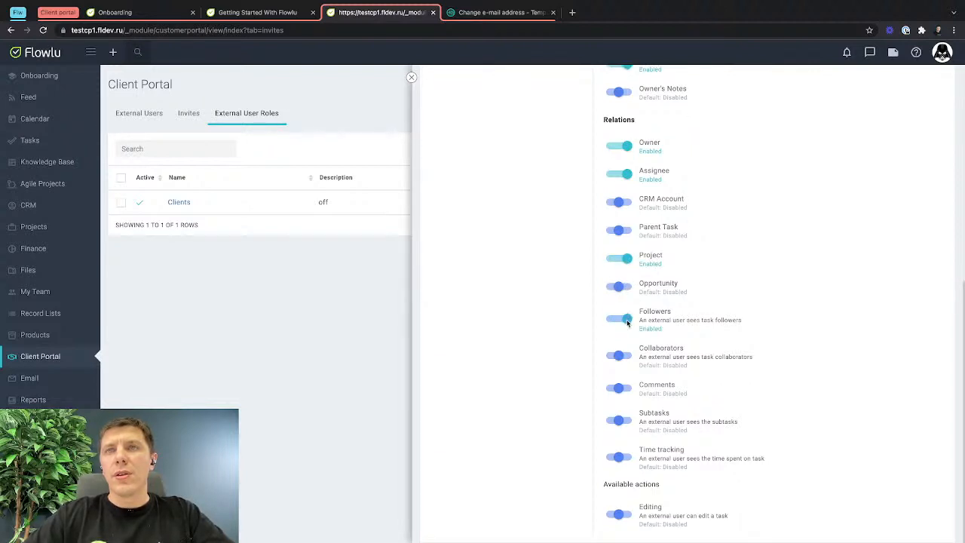
{"action": "left_click", "coordinate": [627, 356]}
{"action": "left_click", "coordinate": [626, 388]}
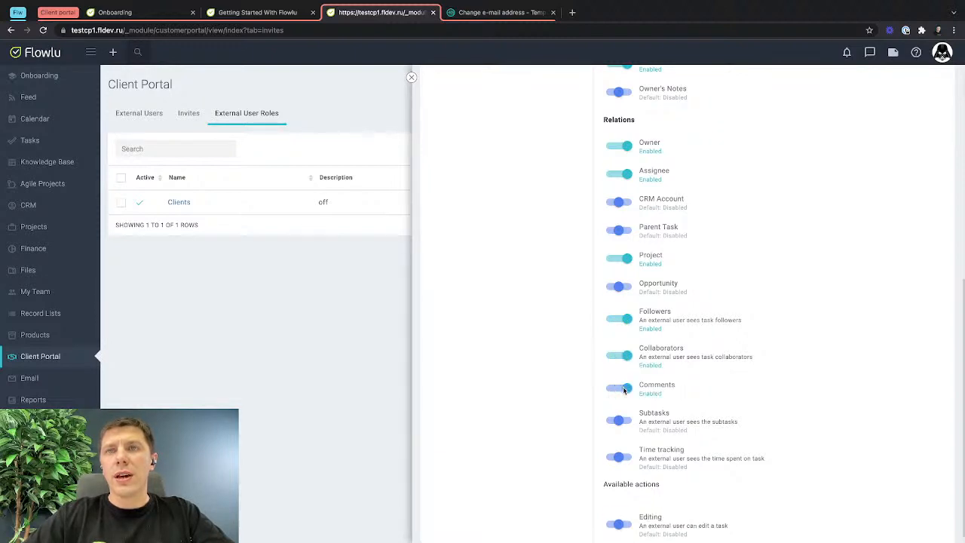
{"action": "scroll", "coordinate": [622, 414], "scroll_direction": "down", "scroll_amount": 1}
{"action": "left_click", "coordinate": [625, 478]}
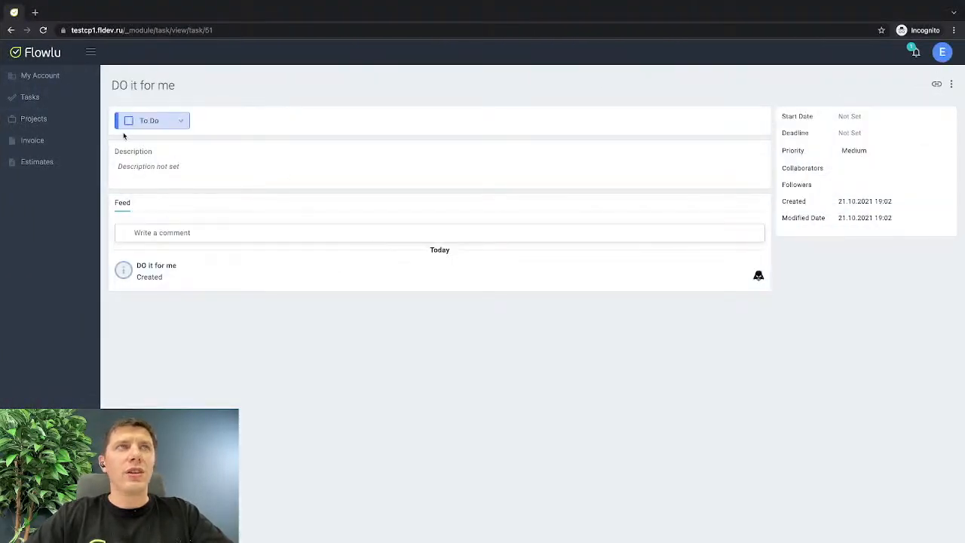
In the client portal, open the "DO it for me" task from the Kanban board and post the comment "hello)".
{"action": "left_click", "coordinate": [55, 95]}
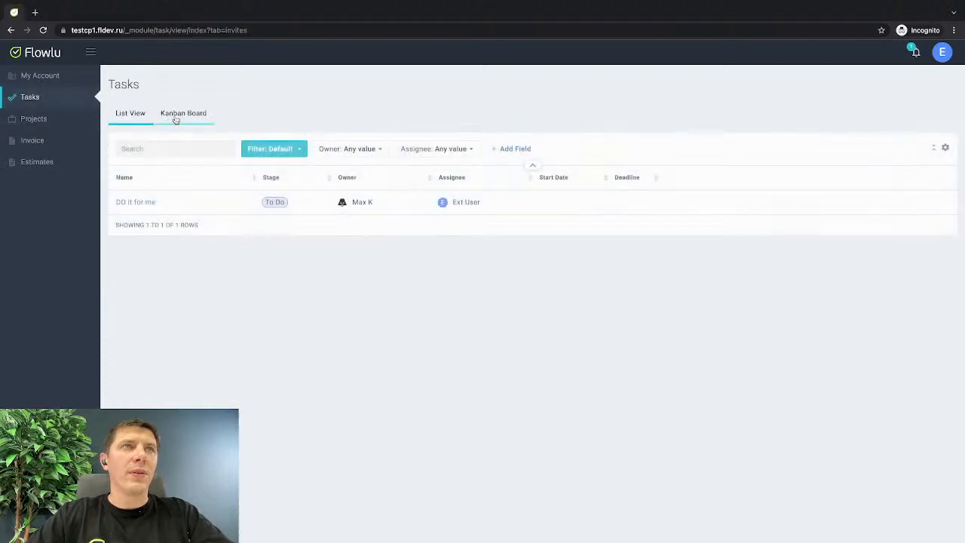
{"action": "left_click", "coordinate": [175, 114]}
{"action": "left_click", "coordinate": [146, 181]}
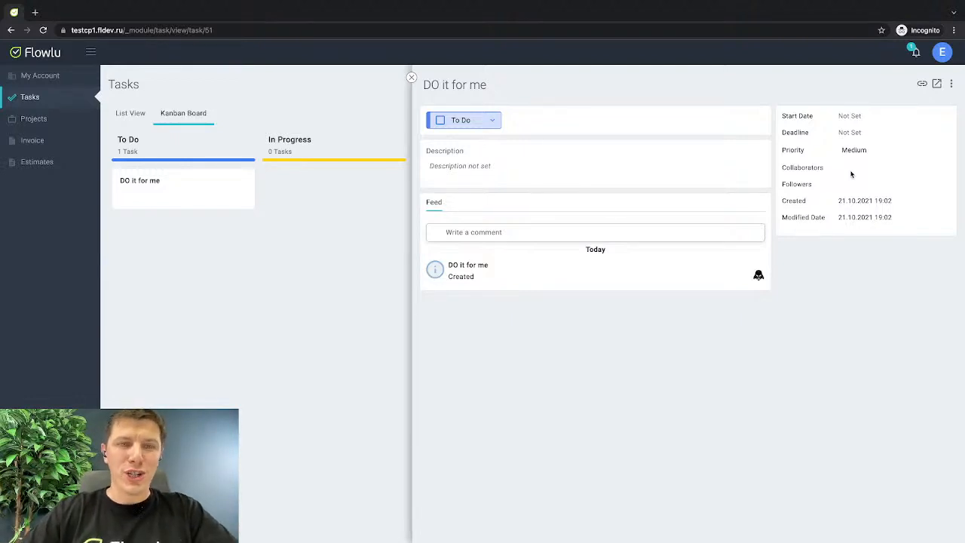
{"action": "left_click", "coordinate": [517, 232]}
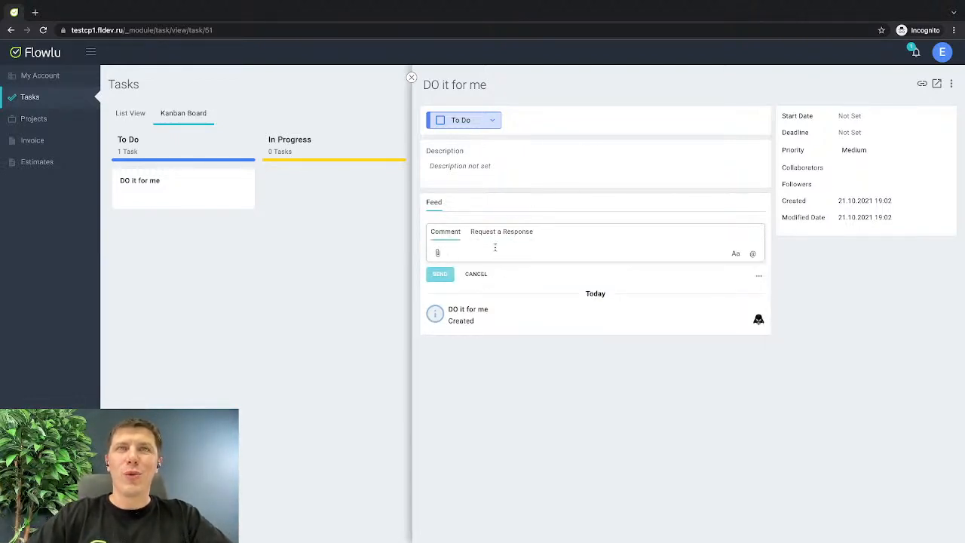
{"action": "type", "text": "hello"}
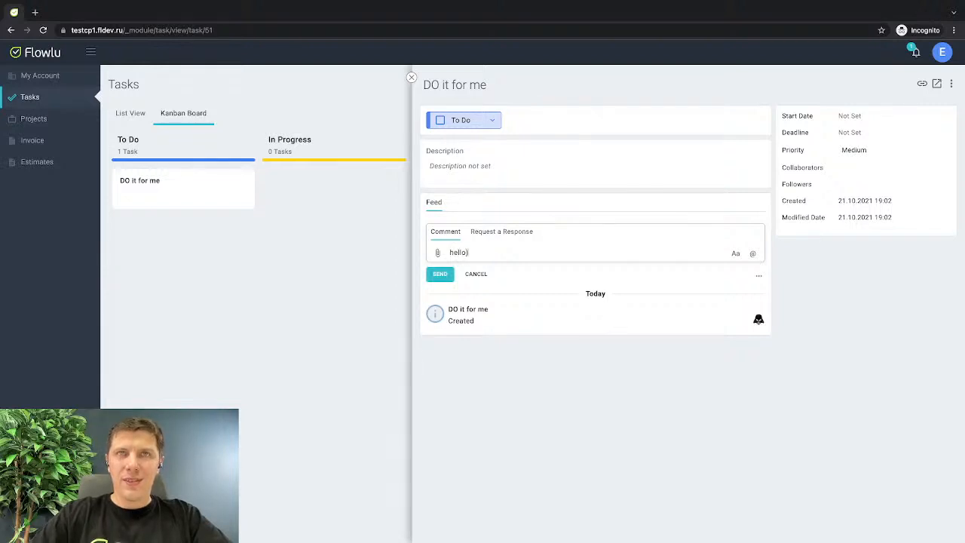
{"action": "key", "text": "Return"}
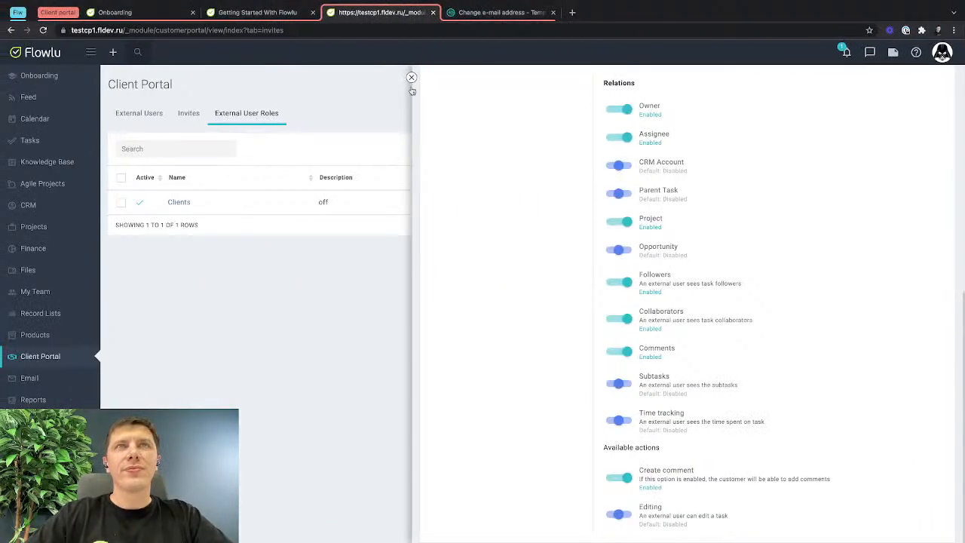
In the internal account, open the "DO it for me" task from its comment notification and reply with the comment "Hi)".
{"action": "left_click", "coordinate": [845, 51]}
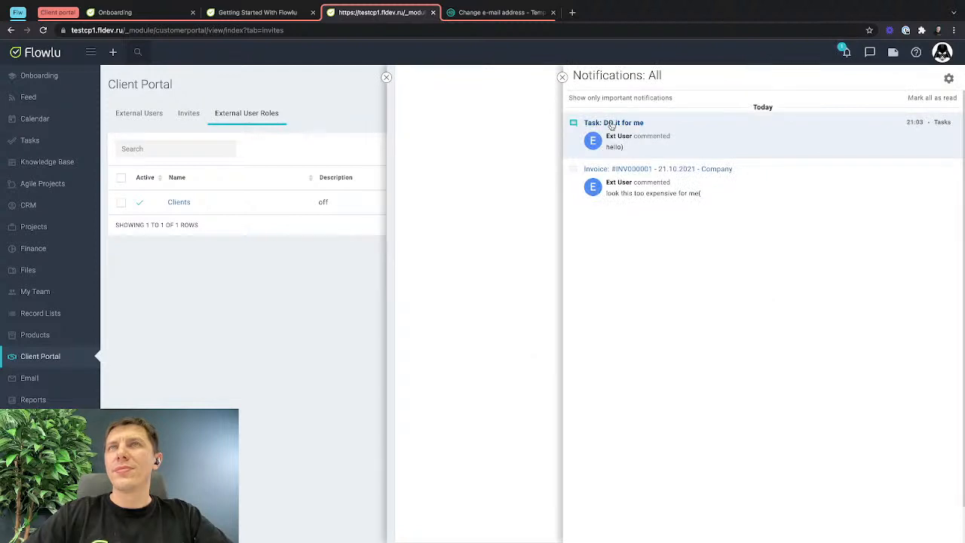
{"action": "left_click", "coordinate": [611, 123]}
{"action": "left_click", "coordinate": [499, 319]}
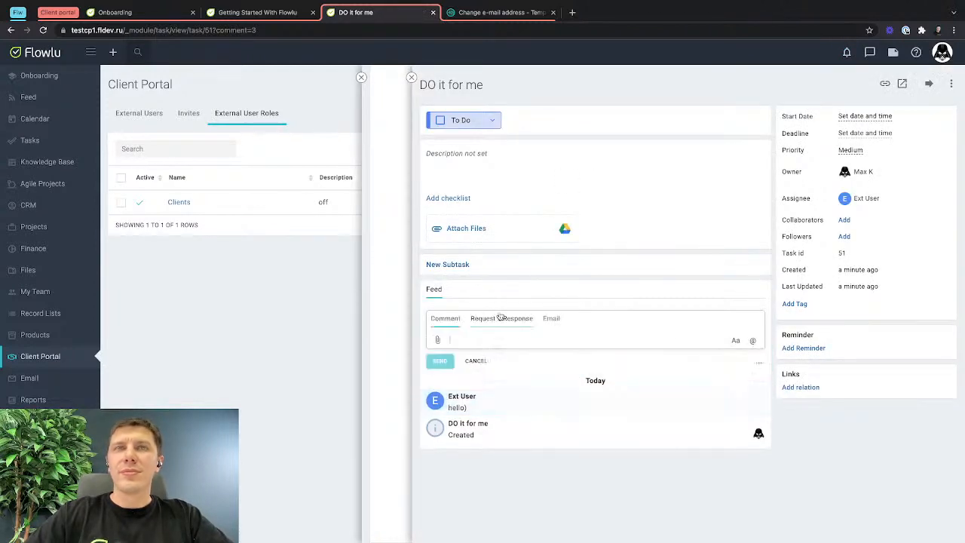
{"action": "type", "text": "Hi"}
{"action": "left_click", "coordinate": [440, 361]}
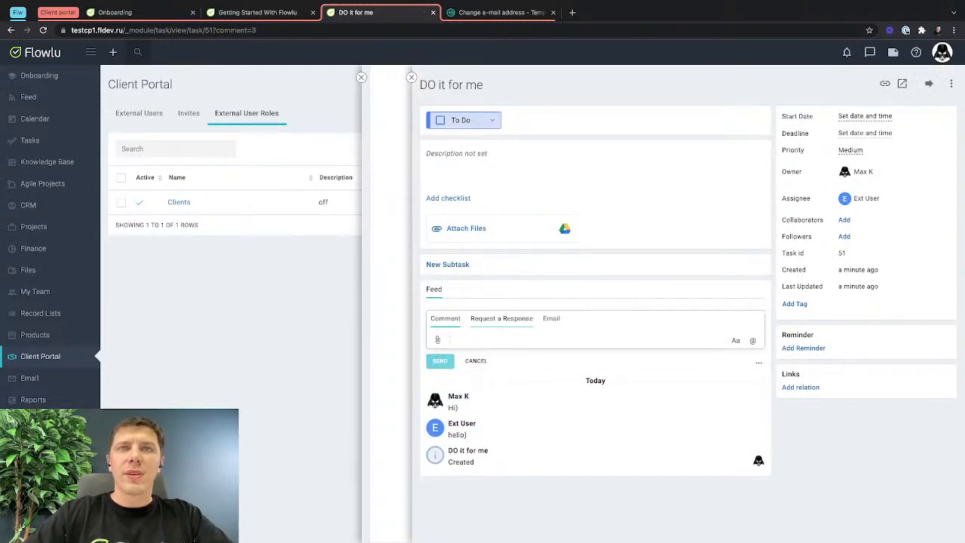
{"action": "left_click", "coordinate": [477, 361]}
Switch back to the client portal and close the "DO it for me" task to return to the Kanban board.
{"action": "key", "text": "ctrl+Right"}
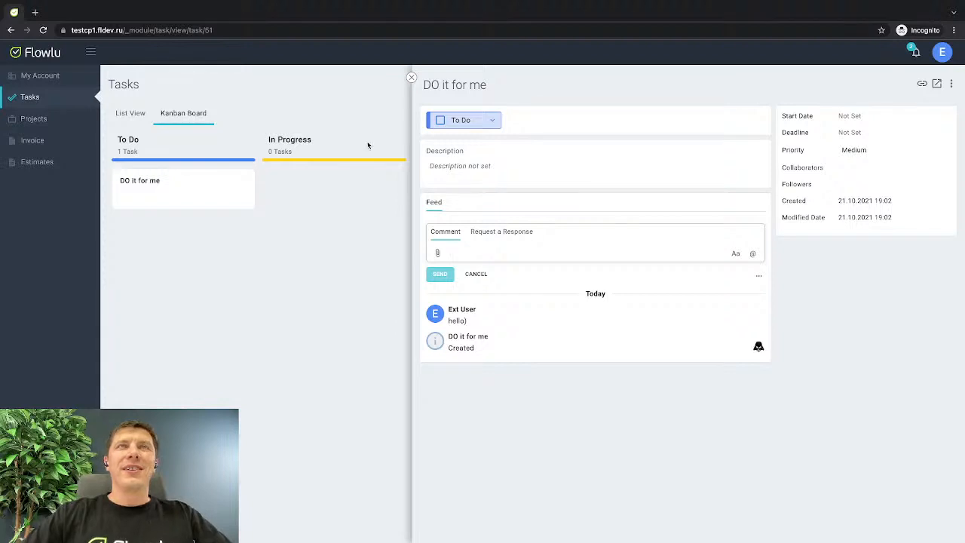
{"action": "left_click", "coordinate": [411, 78]}
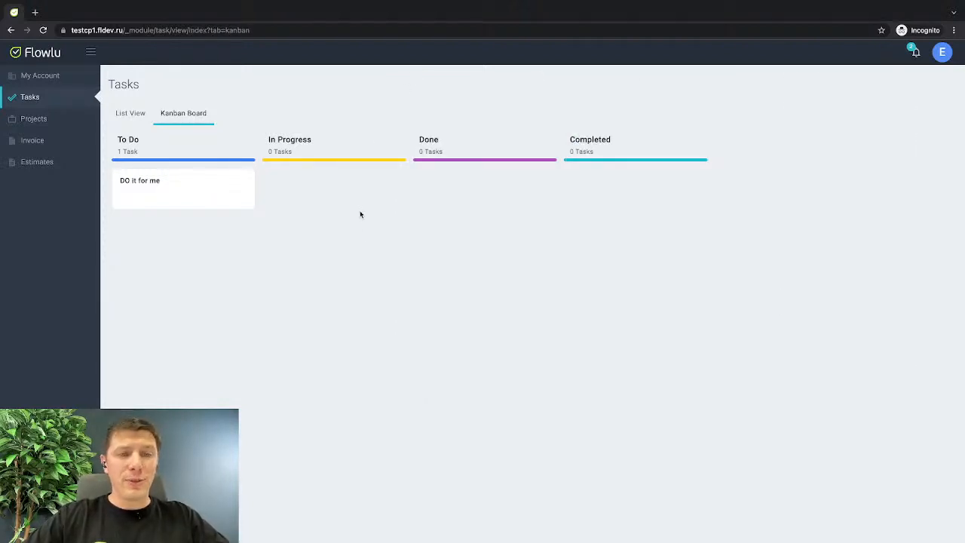